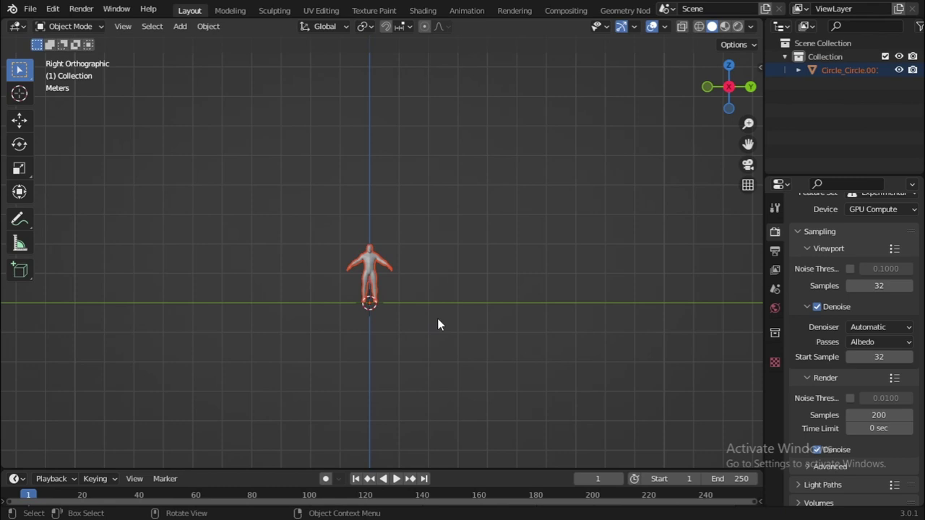
Step: Delete the character figure and orbit the empty scene into a perspective view
{"action": "scroll", "coordinate": [551, 227], "scroll_direction": "up", "scroll_amount": 4}
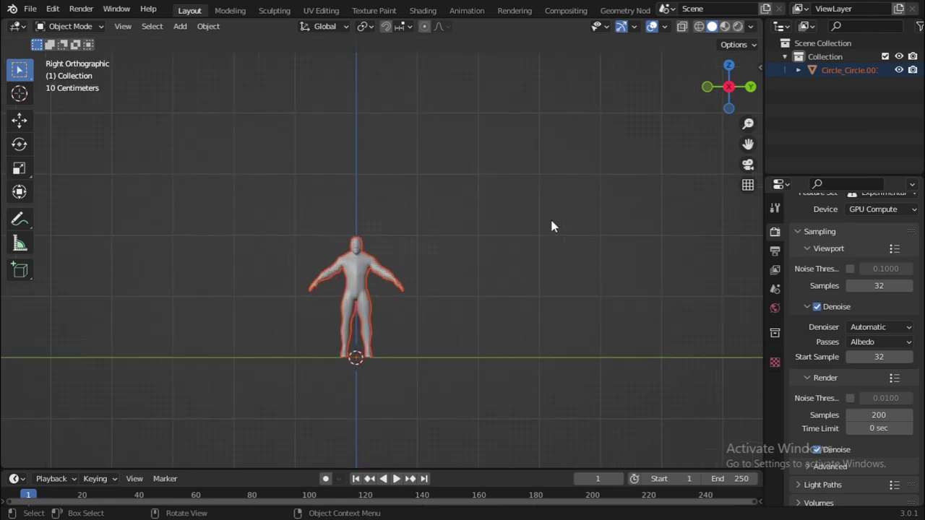
{"action": "scroll", "coordinate": [551, 227], "scroll_direction": "up", "scroll_amount": 4}
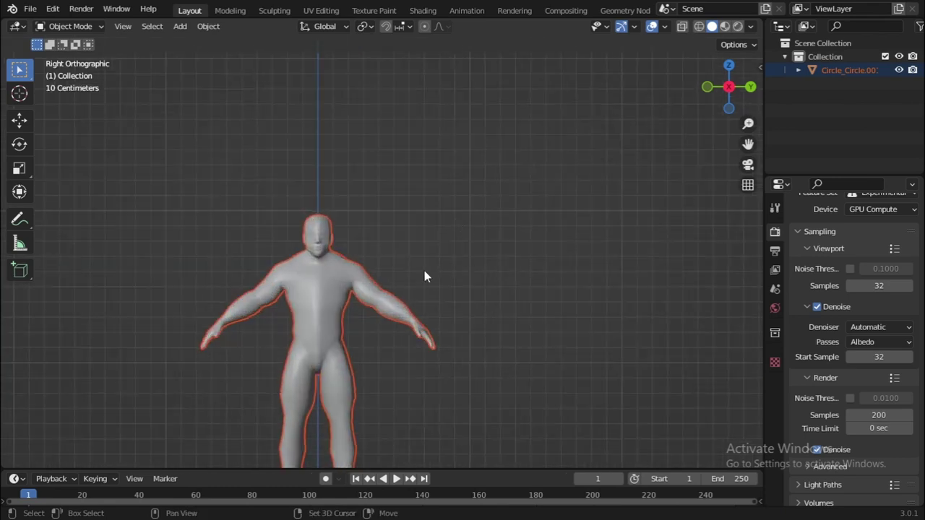
{"action": "middle_click_drag", "start_coordinate": [426, 275], "coordinate": [482, 215], "text": "shift"}
{"action": "scroll", "coordinate": [487, 213], "scroll_direction": "down", "scroll_amount": 2}
{"action": "key", "text": "x"}
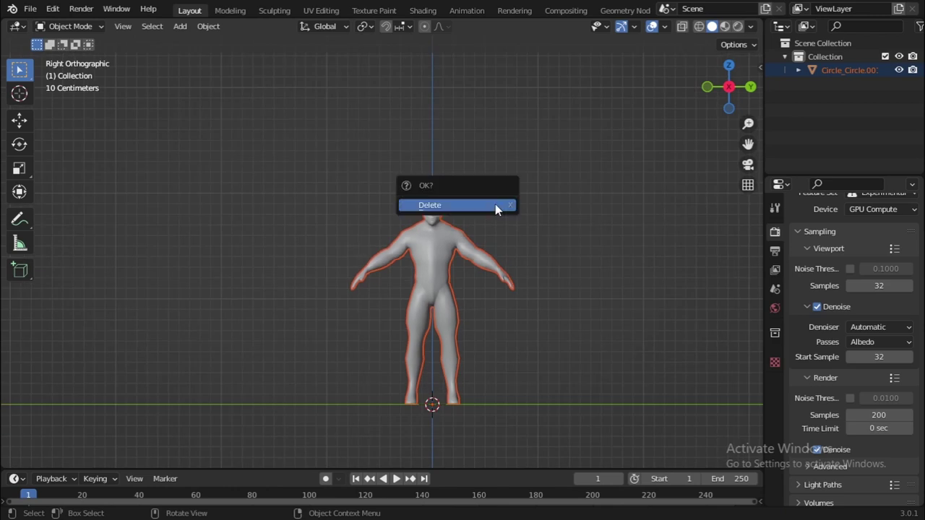
{"action": "left_click", "coordinate": [495, 205]}
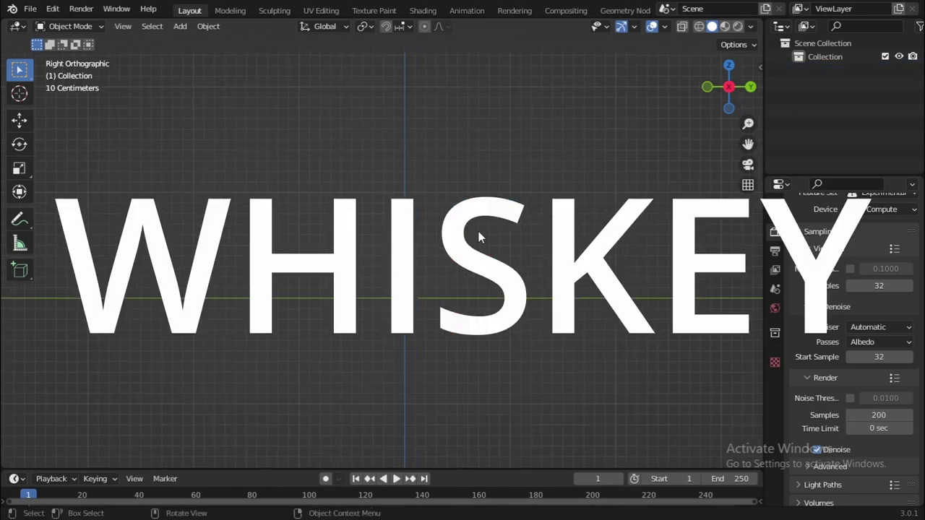
{"action": "middle_click_drag", "start_coordinate": [518, 264], "coordinate": [490, 292]}
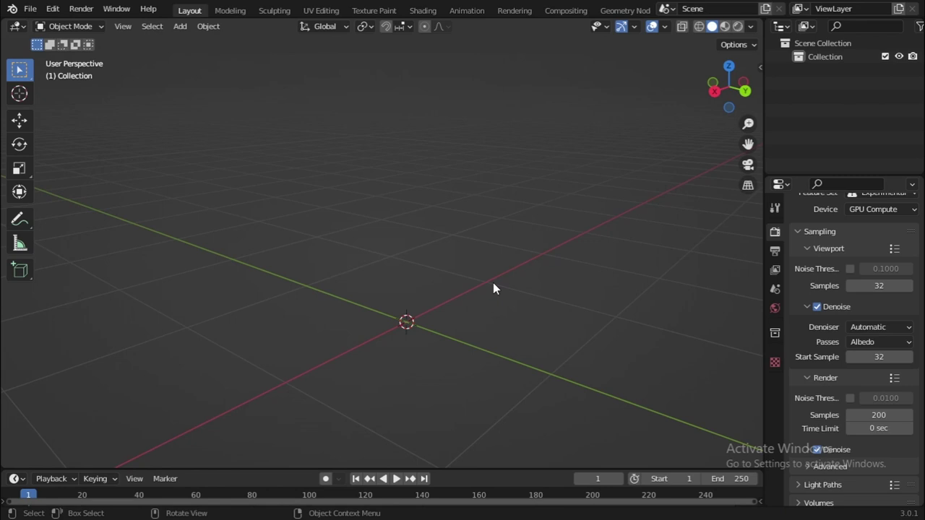
Step: Add a mesh cylinder to the scene
{"action": "key", "text": "shift+a"}
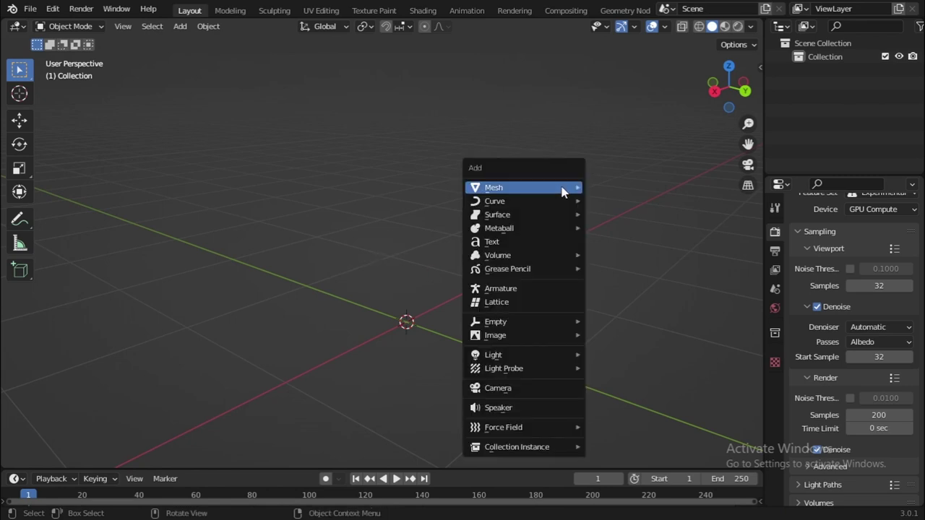
{"action": "key", "text": "Escape"}
{"action": "key", "text": "shift+a"}
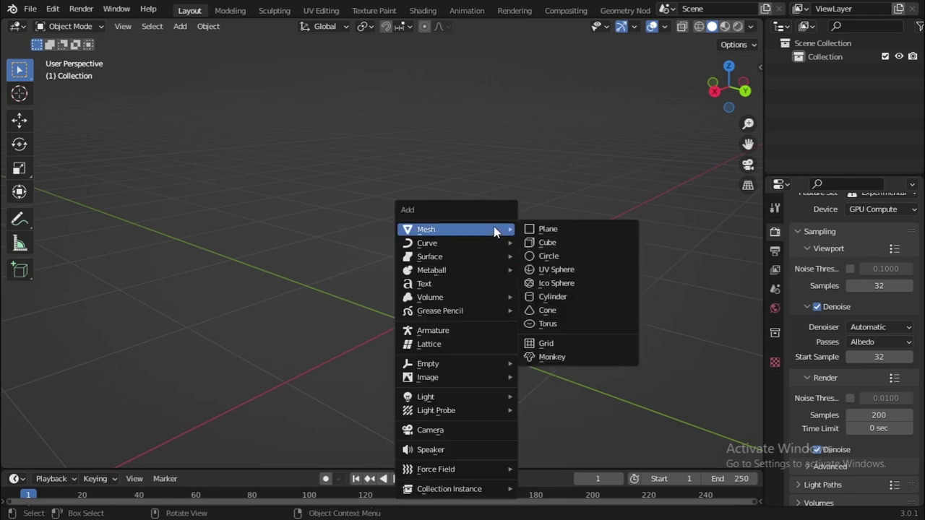
{"action": "mouse_move", "coordinate": [491, 237]}
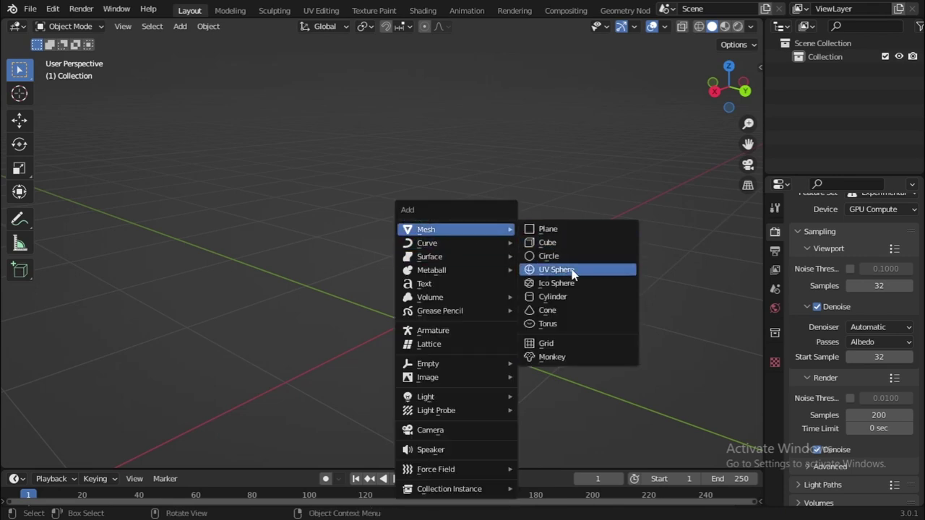
{"action": "left_click", "coordinate": [581, 297]}
{"action": "middle_click_drag", "start_coordinate": [581, 295], "coordinate": [567, 310]}
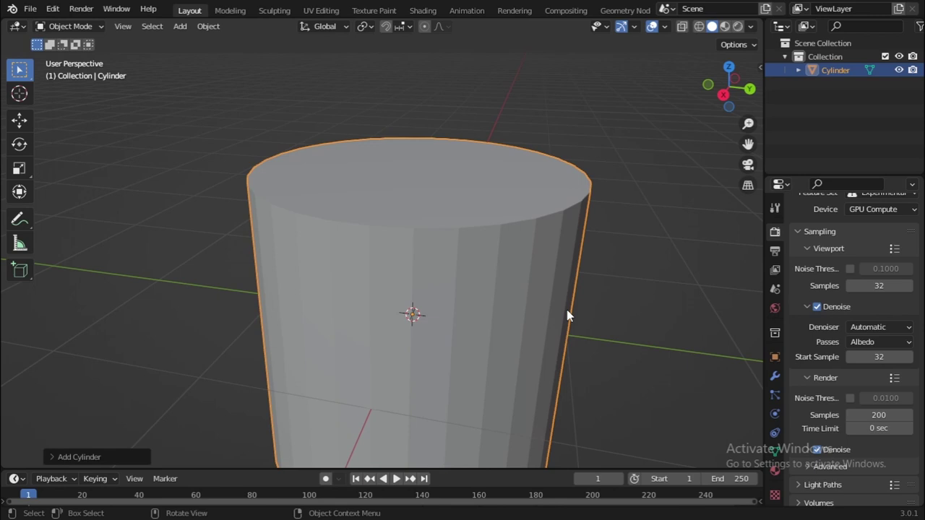
Step: Resize the cylinder to 3.8 inch on all three dimensions in the N panel
{"action": "key", "text": "n"}
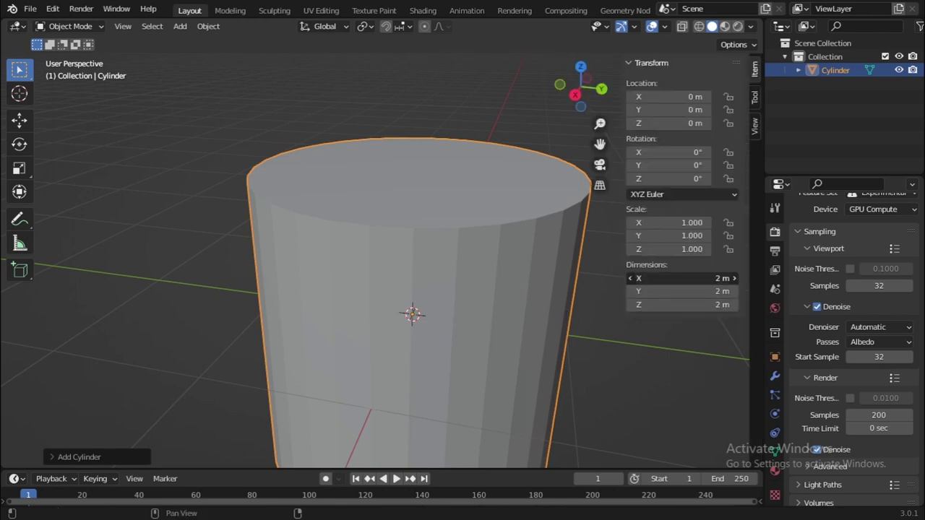
{"action": "left_click", "coordinate": [703, 278]}
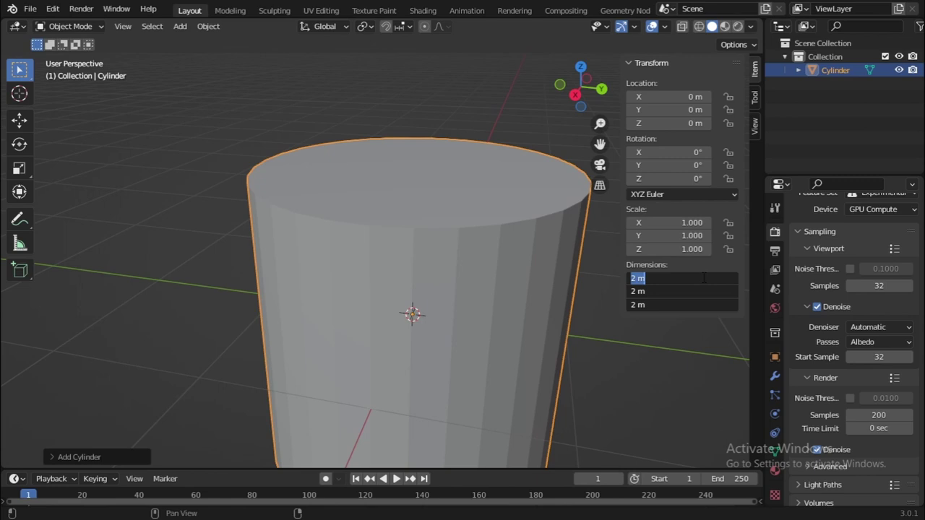
{"action": "type", "text": "3.8 inch"}
{"action": "key", "text": "Return"}
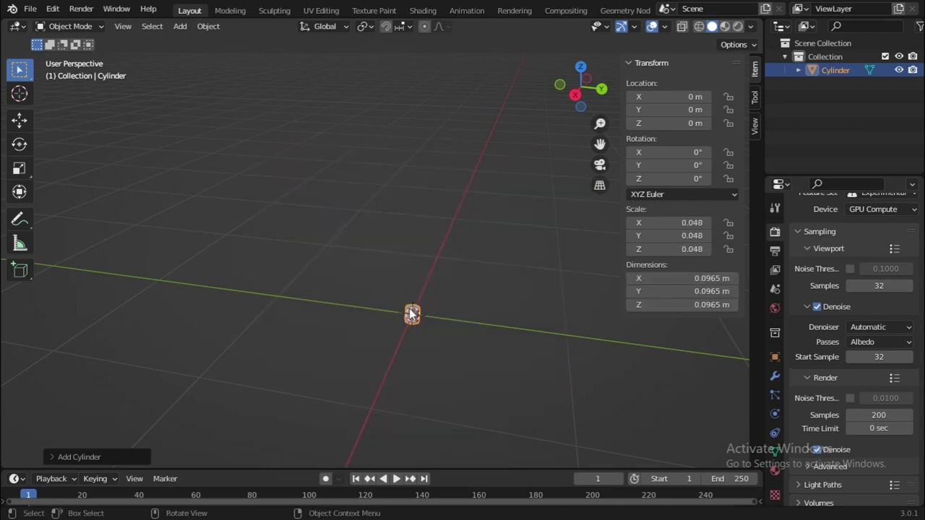
{"action": "key", "text": "n"}
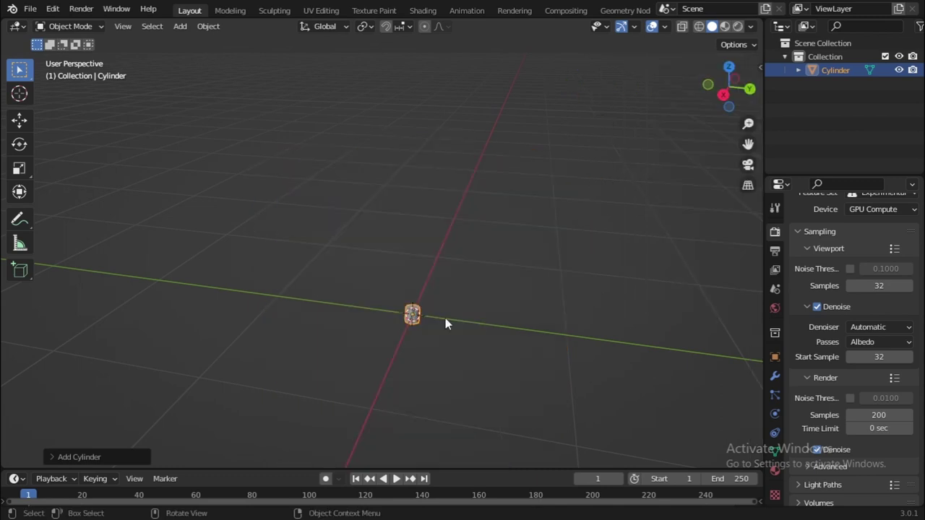
Step: Apply Shade Smooth to the cylinder in a side orthographic view
{"action": "scroll", "coordinate": [503, 266], "scroll_direction": "up", "scroll_amount": 5}
{"action": "left_click", "coordinate": [723, 94]}
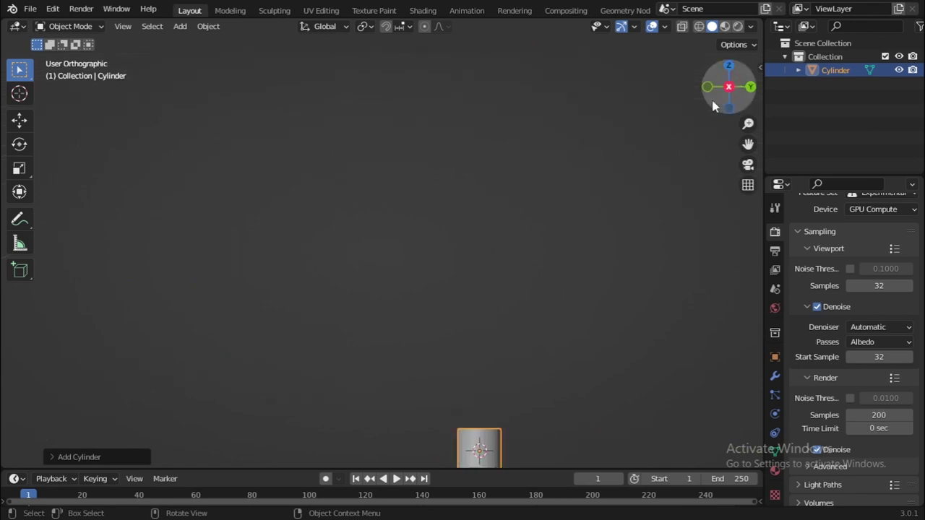
{"action": "right_click", "coordinate": [464, 385]}
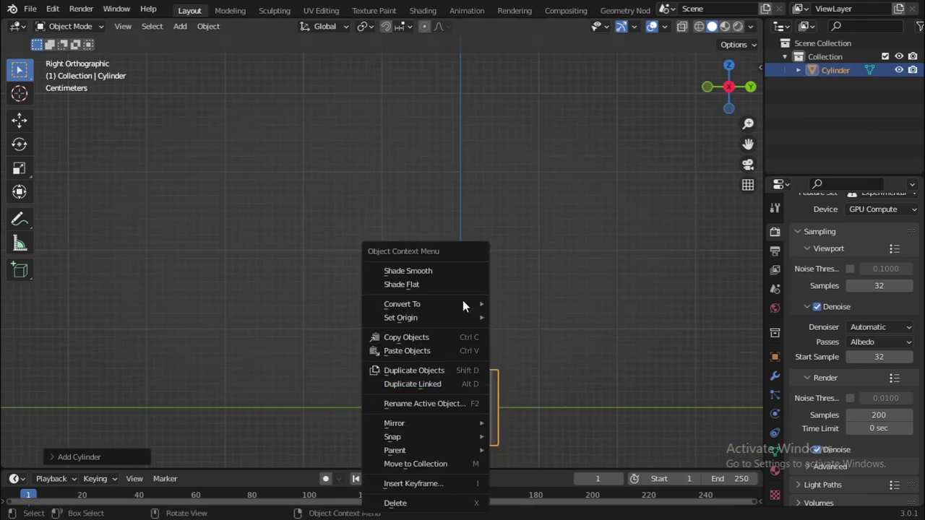
{"action": "left_click", "coordinate": [453, 271]}
{"action": "scroll", "coordinate": [555, 319], "scroll_direction": "down", "scroll_amount": 5}
Step: Delete the cylinder and add a fresh one
{"action": "key", "text": "x"}
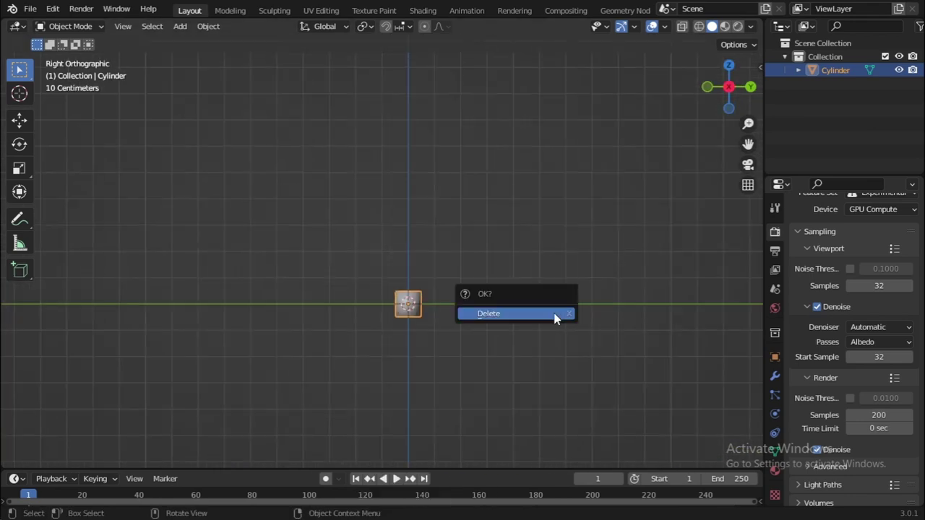
{"action": "left_click", "coordinate": [553, 316]}
{"action": "key", "text": "shift+a"}
{"action": "mouse_move", "coordinate": [531, 239]}
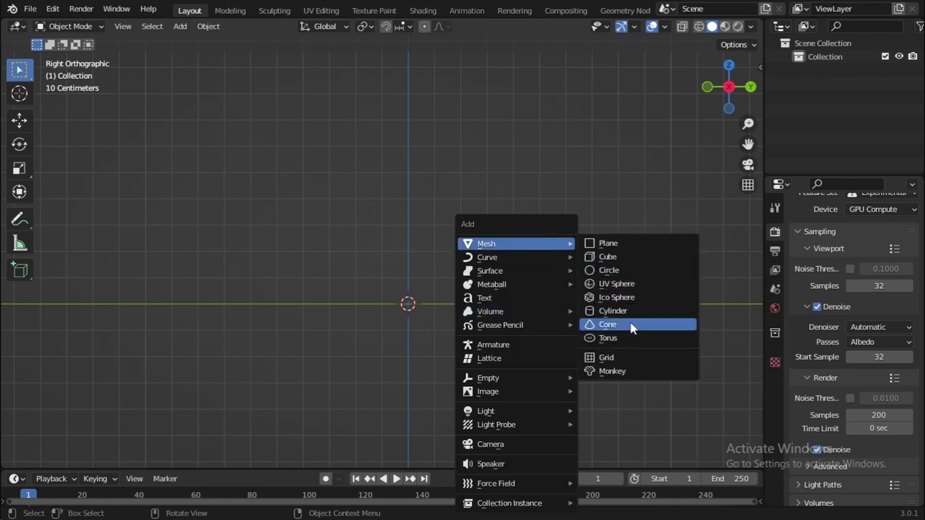
{"action": "left_click", "coordinate": [614, 310]}
Step: Set the new cylinder's vertex count to 8
{"action": "left_click", "coordinate": [87, 455]}
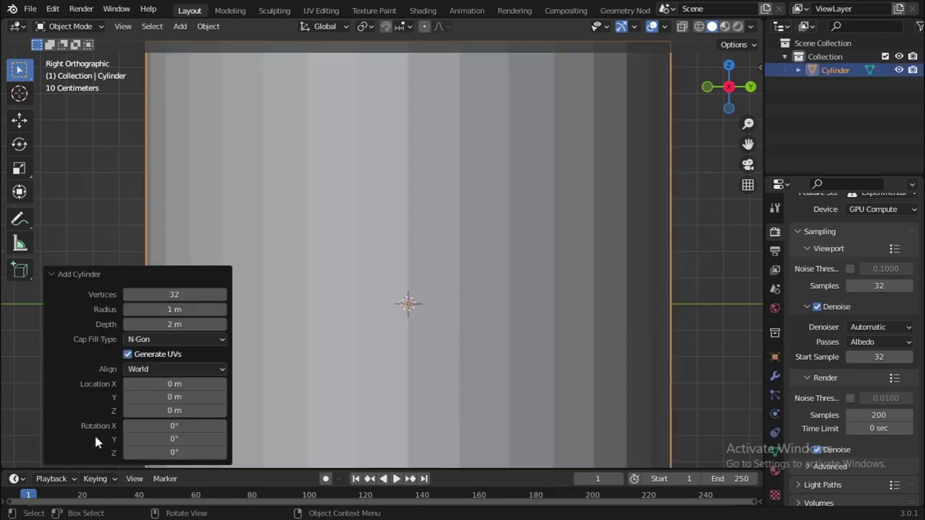
{"action": "left_click", "coordinate": [209, 294]}
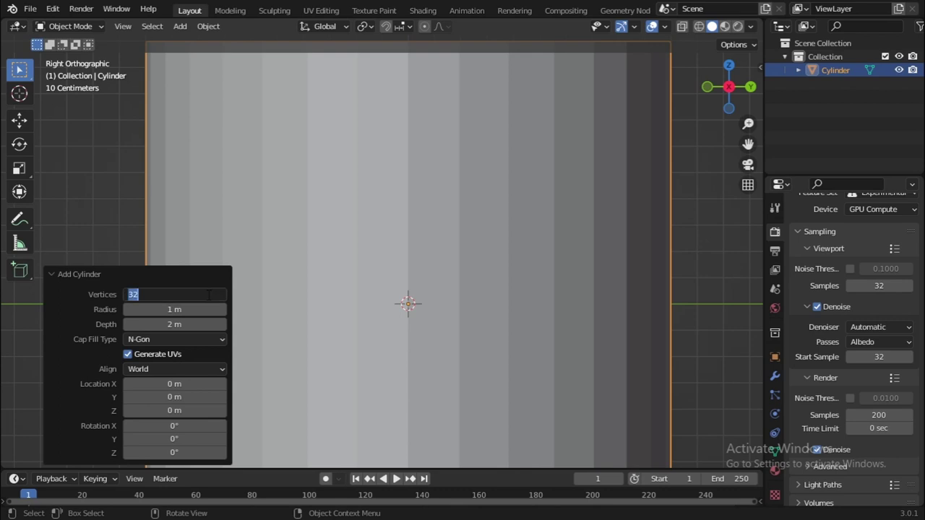
{"action": "type", "text": "8"}
{"action": "key", "text": "Return"}
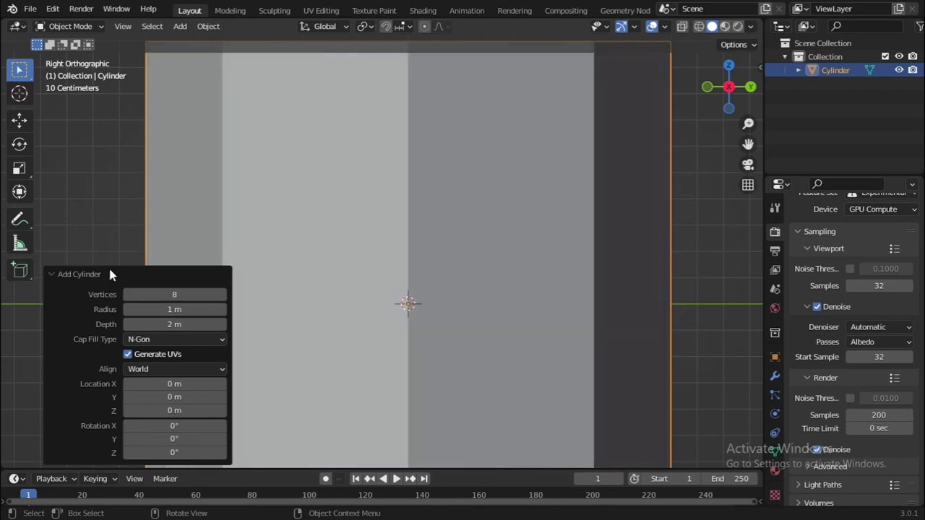
{"action": "left_click", "coordinate": [108, 274]}
{"action": "scroll", "coordinate": [436, 287], "scroll_direction": "down", "scroll_amount": 5}
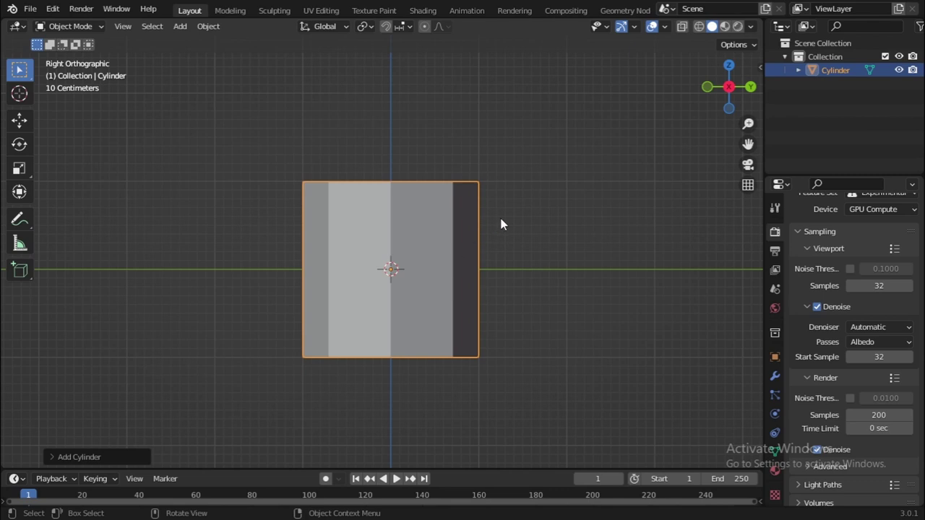
Step: Resize the 8-sided cylinder to 3.8 inch on all three dimensions
{"action": "key", "text": "n"}
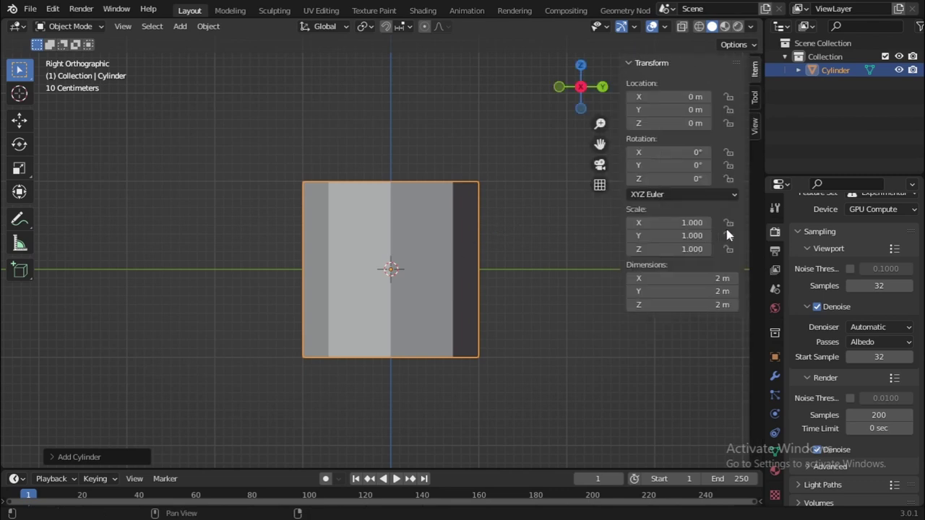
{"action": "left_click", "coordinate": [720, 279]}
{"action": "type", "text": "3.8 inch"}
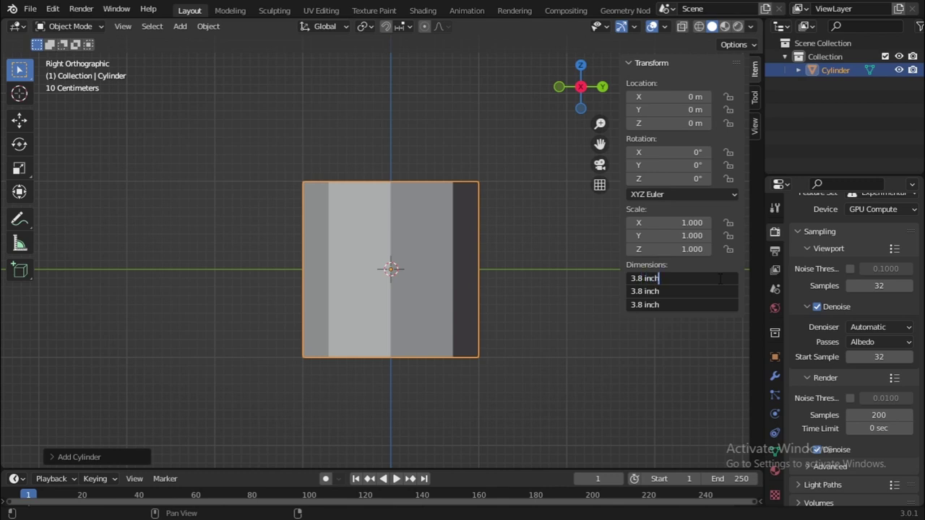
{"action": "key", "text": "Return"}
{"action": "key", "text": "n"}
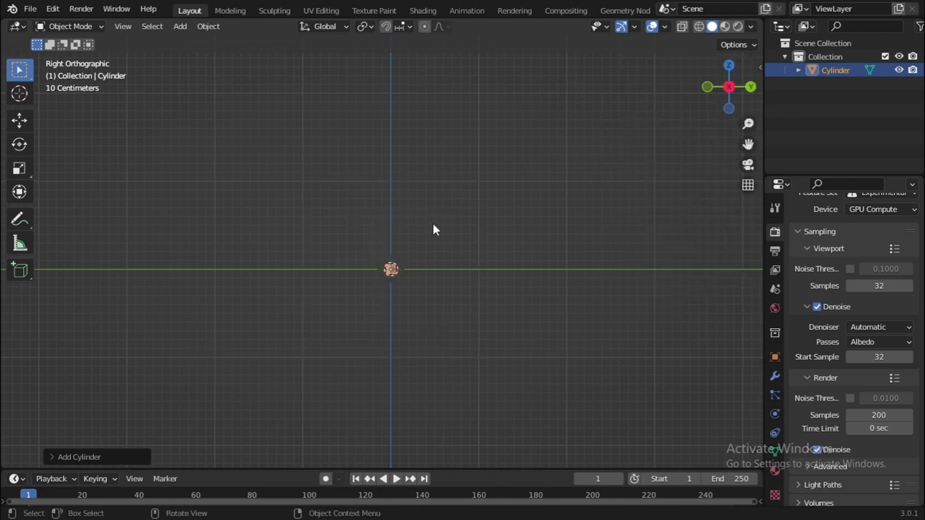
{"action": "key", "text": "alt+Tab"}
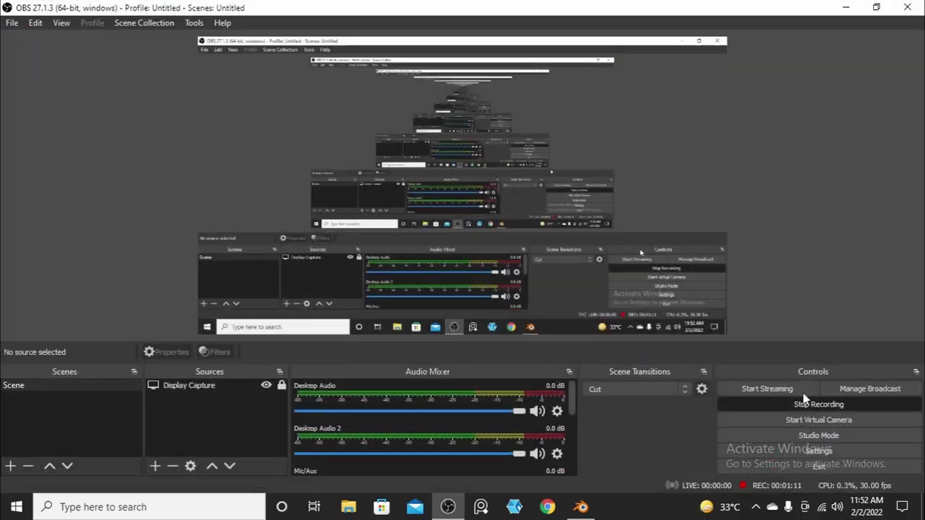
{"action": "key", "text": "alt+Tab"}
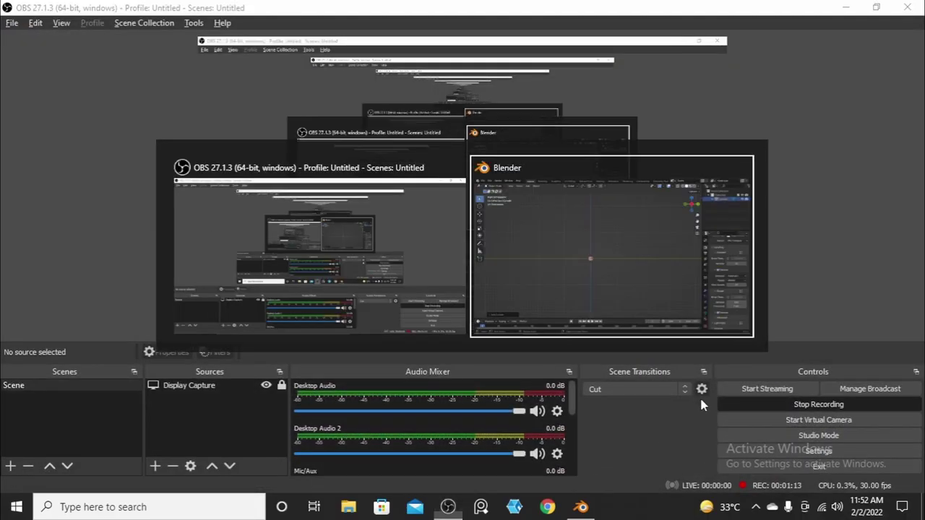
{"action": "scroll", "coordinate": [455, 268], "scroll_direction": "up", "scroll_amount": 8}
Step: Add level-2 subdivision, Shade Smooth and Auto Smooth at 30° to the cylinder
{"action": "middle_click_drag", "start_coordinate": [552, 289], "coordinate": [476, 166], "text": "shift"}
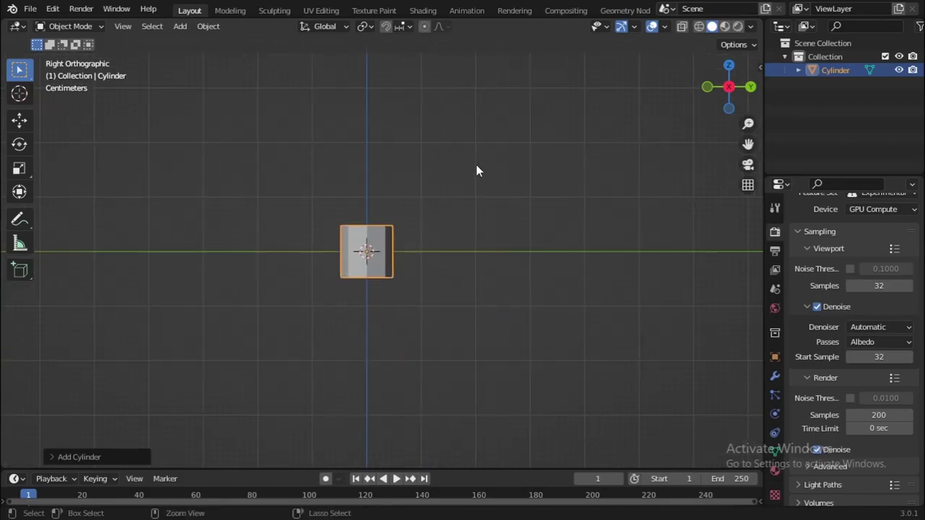
{"action": "key", "text": "ctrl+2"}
{"action": "scroll", "coordinate": [476, 254], "scroll_direction": "up", "scroll_amount": 6}
{"action": "right_click", "coordinate": [336, 216]}
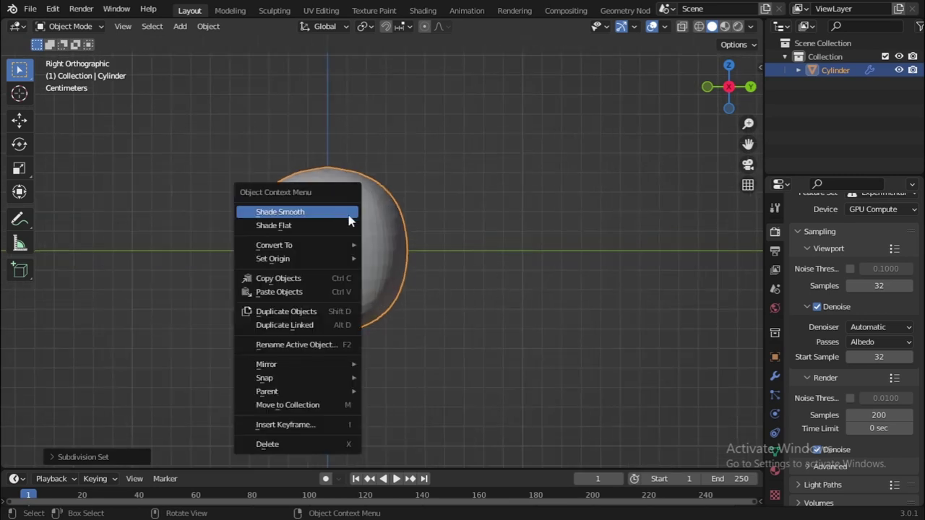
{"action": "left_click", "coordinate": [345, 211]}
{"action": "left_click", "coordinate": [774, 452]}
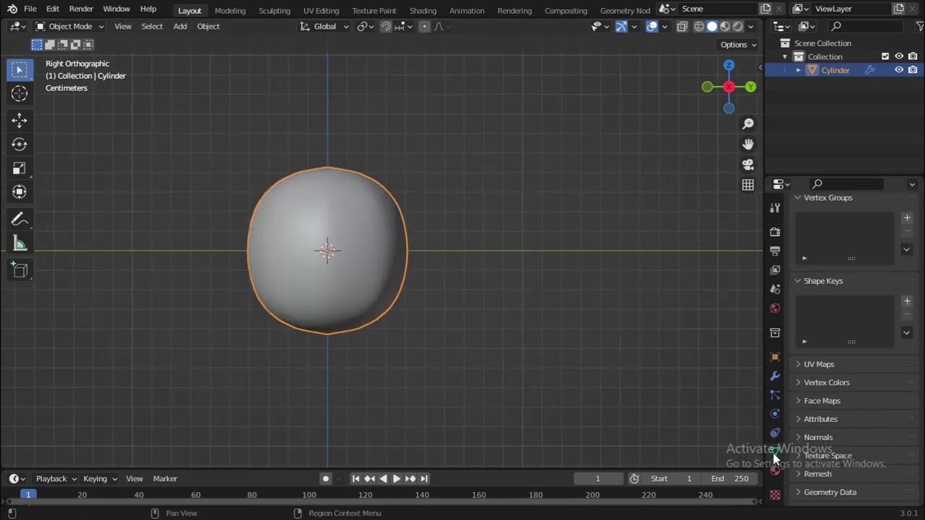
{"action": "scroll", "coordinate": [831, 419], "scroll_direction": "down", "scroll_amount": 1}
{"action": "left_click", "coordinate": [834, 421]}
{"action": "left_click", "coordinate": [845, 444]}
{"action": "scroll", "coordinate": [476, 335], "scroll_direction": "up", "scroll_amount": 3}
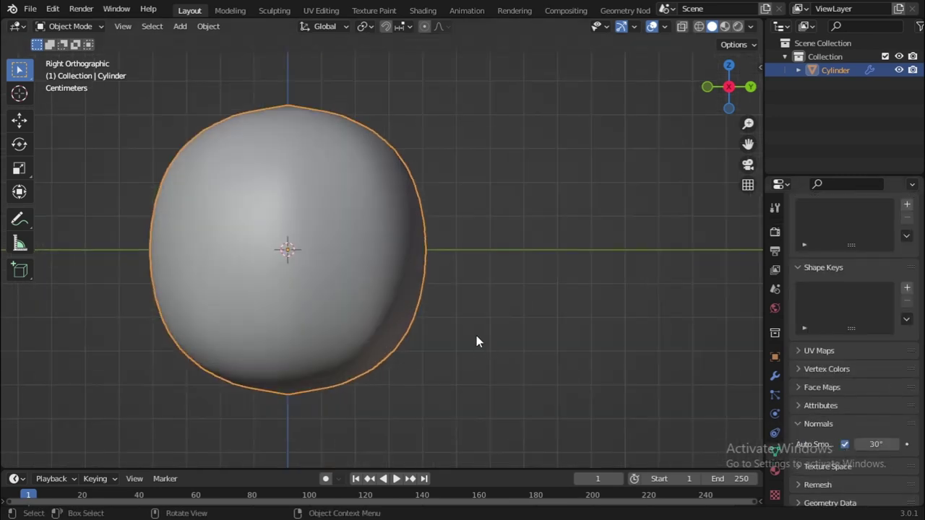
{"action": "scroll", "coordinate": [441, 285], "scroll_direction": "down", "scroll_amount": 3}
Step: Delete the cylinder's top and bottom faces in Edit Mode
{"action": "key", "text": "Tab"}
{"action": "middle_click_drag", "start_coordinate": [441, 285], "coordinate": [355, 333]}
{"action": "left_click", "coordinate": [325, 171]}
{"action": "left_click", "coordinate": [328, 330], "text": "shift"}
{"action": "key", "text": "x"}
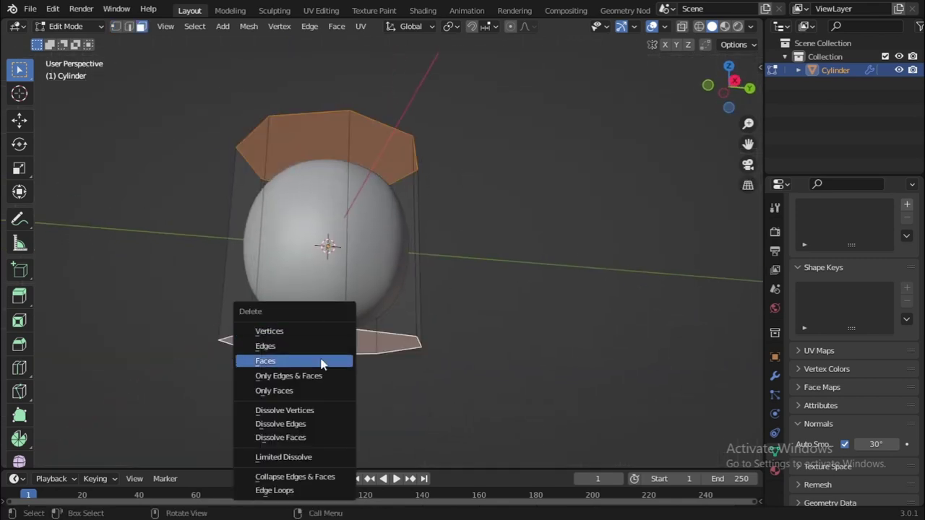
{"action": "left_click", "coordinate": [325, 361]}
Step: Move the cylinder along Z so it sits at ground level
{"action": "left_click", "coordinate": [734, 81]}
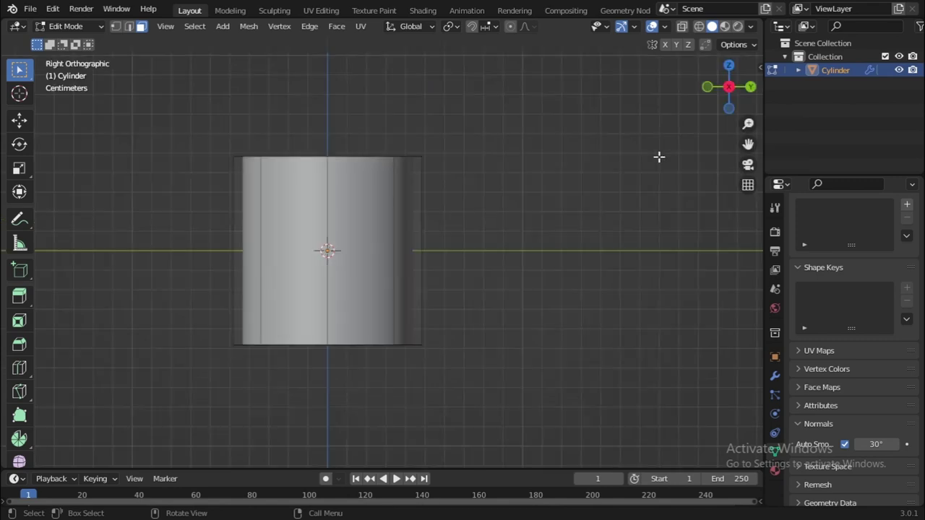
{"action": "key", "text": "Tab"}
{"action": "key", "text": "g"}
{"action": "key", "text": "z"}
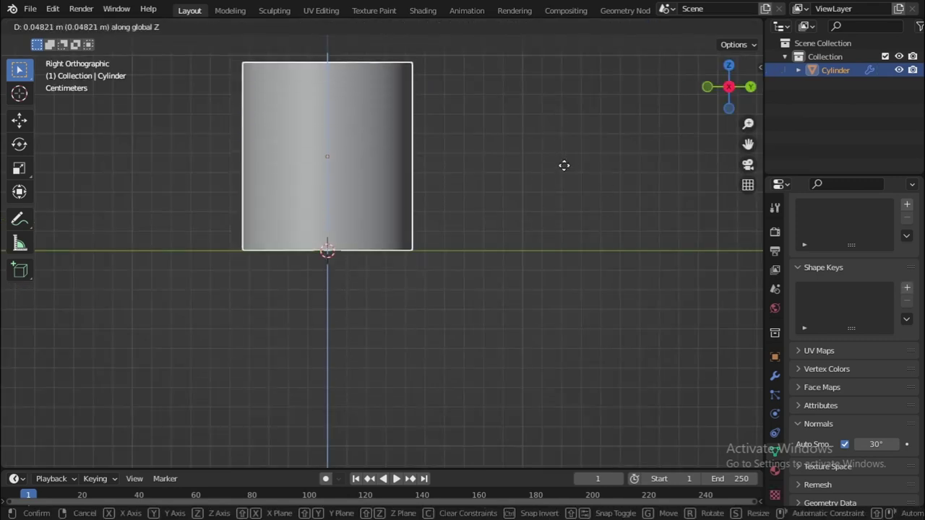
{"action": "left_click", "coordinate": [535, 188]}
Step: Select the bottom vertex ring in X-ray and try tapering it, then cancel
{"action": "key", "text": "Tab"}
{"action": "key", "text": "alt+z"}
{"action": "left_click_drag", "start_coordinate": [99, 180], "coordinate": [534, 360]}
{"action": "key", "text": "1"}
{"action": "left_click_drag", "start_coordinate": [170, 194], "coordinate": [573, 353]}
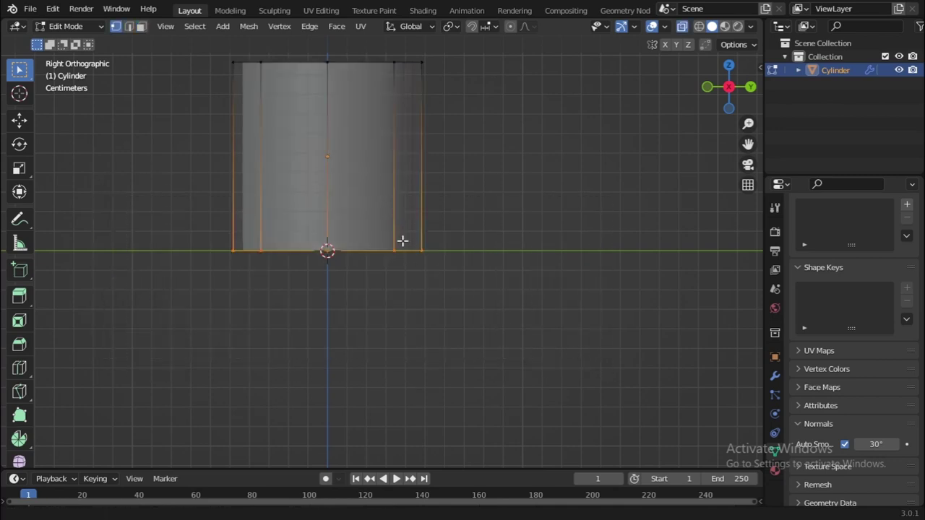
{"action": "middle_click_drag", "start_coordinate": [512, 171], "coordinate": [567, 281], "text": "shift"}
{"action": "key", "text": "s"}
{"action": "key", "text": "shift+z"}
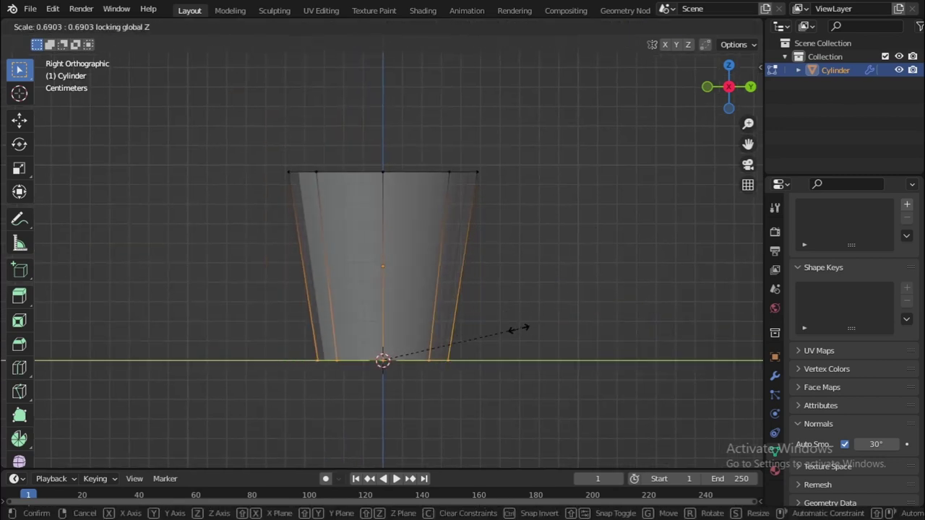
{"action": "right_click", "coordinate": [524, 331]}
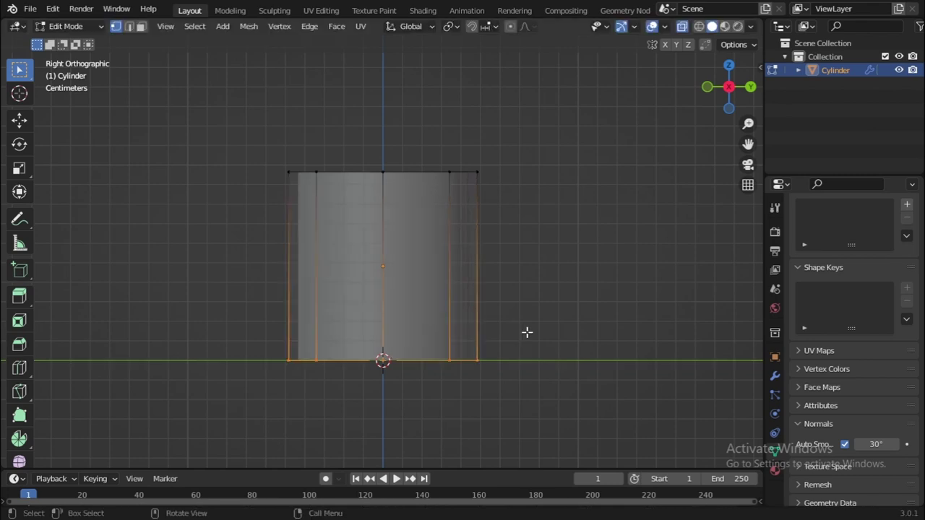
Step: Attempt scaling the bottom vertices off the Z axis again and cancel it
{"action": "key", "text": "Tab"}
{"action": "scroll", "coordinate": [480, 345], "scroll_direction": "up", "scroll_amount": 3}
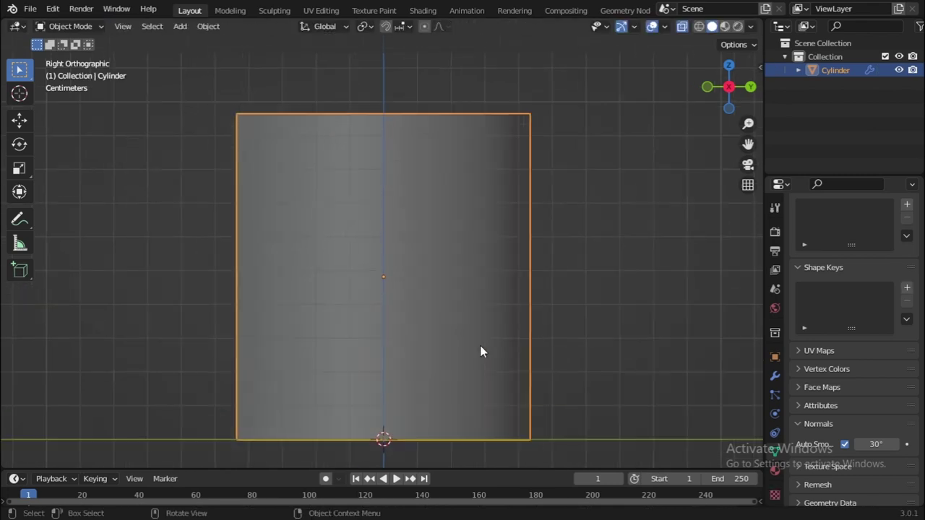
{"action": "key", "text": "Tab"}
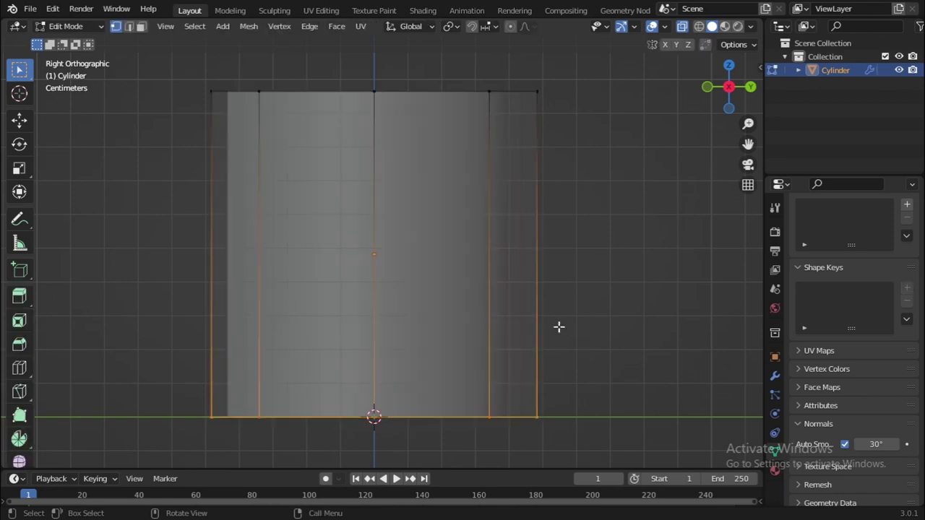
{"action": "key", "text": "s"}
{"action": "key", "text": "shift+z"}
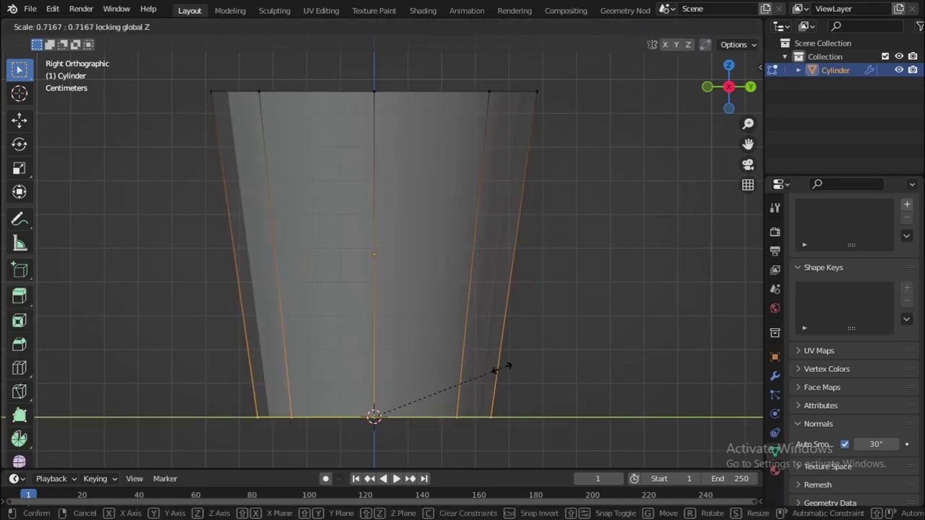
{"action": "key", "text": "Escape"}
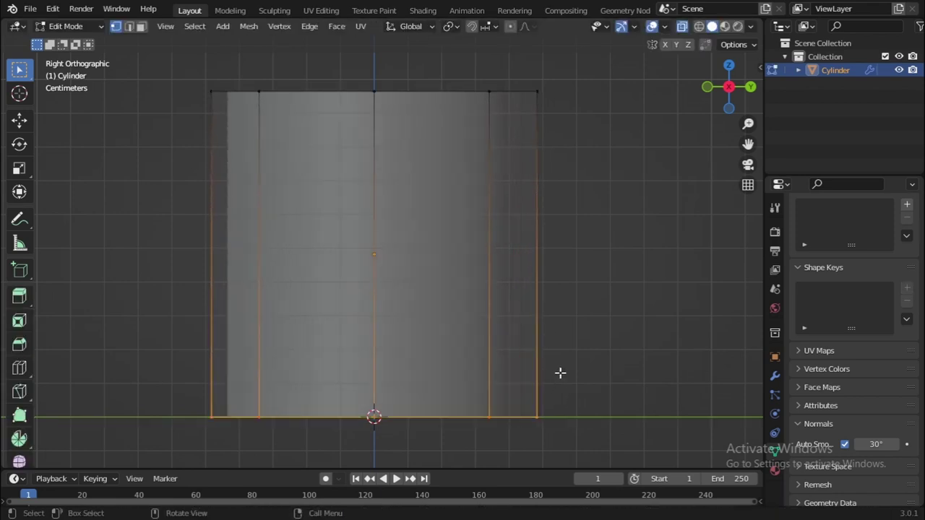
{"action": "middle_click_drag", "start_coordinate": [560, 373], "coordinate": [543, 340], "text": "shift"}
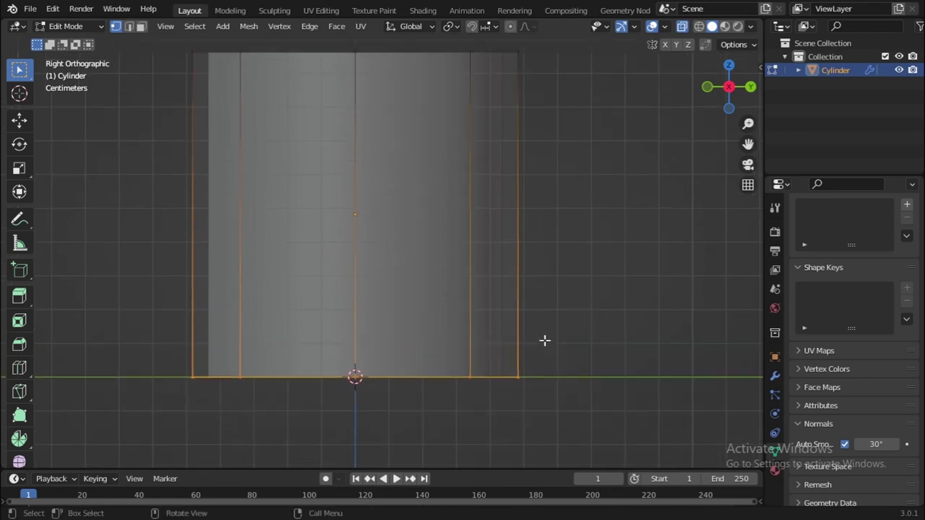
{"action": "key", "text": "Tab"}
{"action": "scroll", "coordinate": [452, 293], "scroll_direction": "down", "scroll_amount": 3}
Step: Grid Fill the cylinder's open bottom
{"action": "key", "text": "Tab"}
{"action": "middle_click_drag", "start_coordinate": [427, 265], "coordinate": [472, 283]}
{"action": "key", "text": "ctrl+f"}
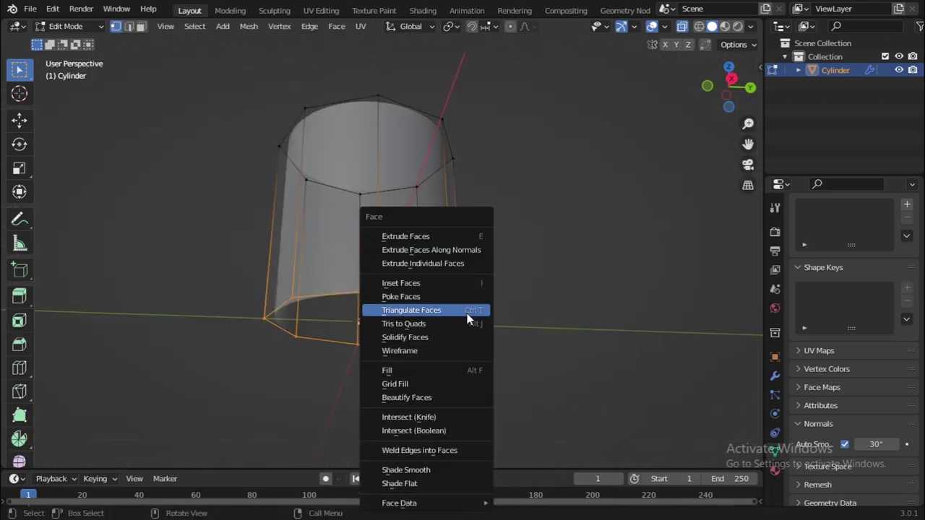
{"action": "left_click", "coordinate": [471, 383]}
Step: Add a loop cut and slide it down near the cup's base
{"action": "key", "text": "Tab"}
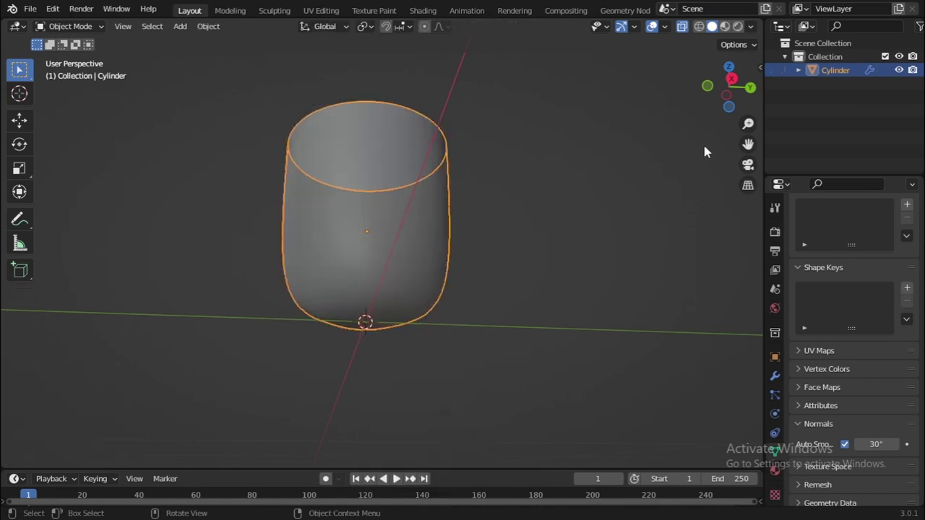
{"action": "left_click", "coordinate": [729, 79]}
{"action": "key", "text": "Tab"}
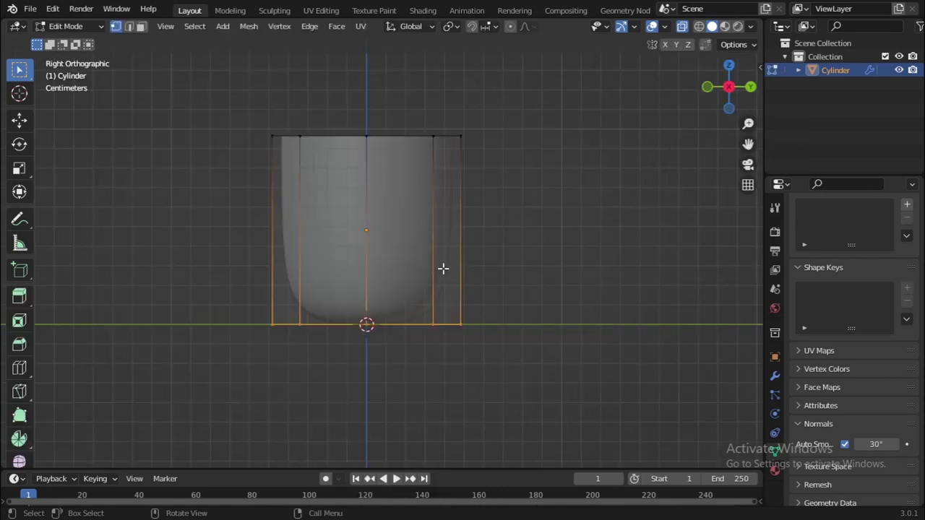
{"action": "key", "text": "ctrl+r"}
{"action": "left_click", "coordinate": [443, 269]}
{"action": "left_click_drag", "start_coordinate": [441, 272], "coordinate": [442, 325]}
Step: Delete the faces below the new edge loop
{"action": "middle_click_drag", "start_coordinate": [441, 325], "coordinate": [502, 225]}
{"action": "key", "text": "ctrl+KP_Add"}
{"action": "key", "text": "Tab"}
{"action": "key", "text": "Tab"}
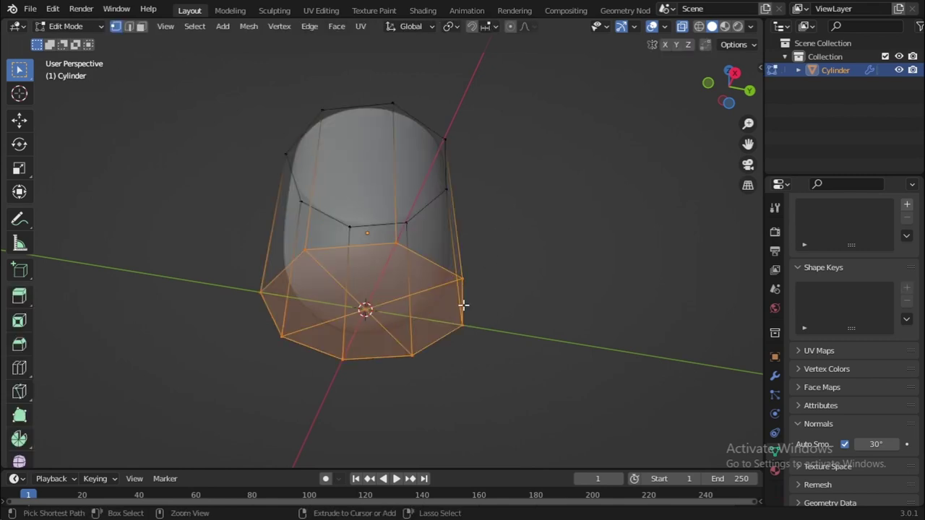
{"action": "key", "text": "x"}
{"action": "left_click", "coordinate": [463, 306]}
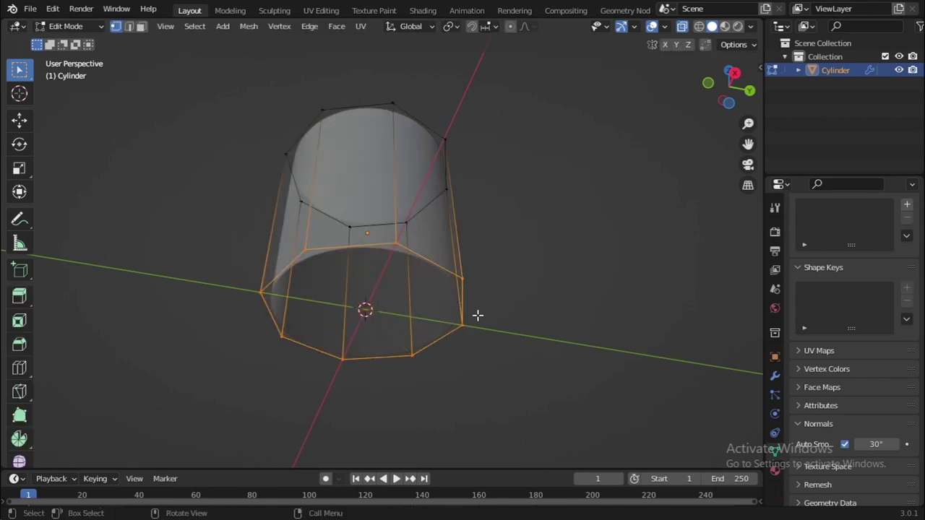
Step: Extrude the bottom edge loop and scale it inward into a rim
{"action": "left_click", "coordinate": [477, 315], "text": "alt"}
{"action": "key", "text": "e"}
{"action": "right_click", "coordinate": [501, 296]}
{"action": "key", "text": "s"}
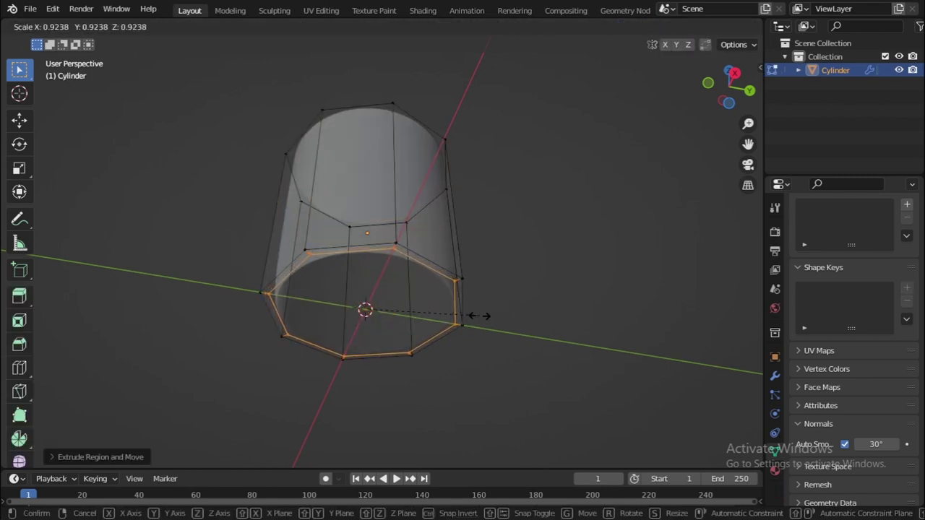
{"action": "left_click", "coordinate": [461, 326]}
Step: Grid Fill the bottom opening and inspect the finished cup in Object Mode
{"action": "key", "text": "ctrl"}
{"action": "key", "text": "ctrl+f"}
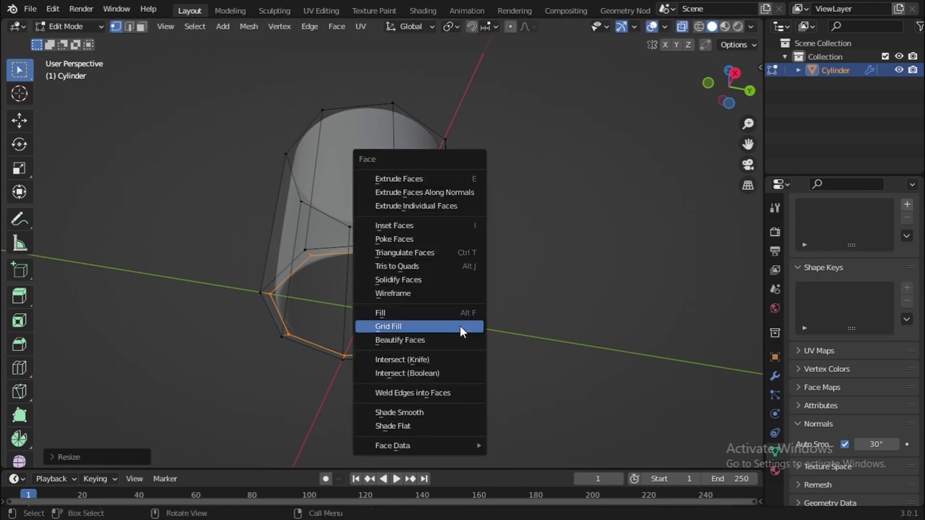
{"action": "left_click", "coordinate": [460, 326]}
{"action": "key", "text": "Tab"}
{"action": "middle_click_drag", "start_coordinate": [462, 326], "coordinate": [483, 372]}
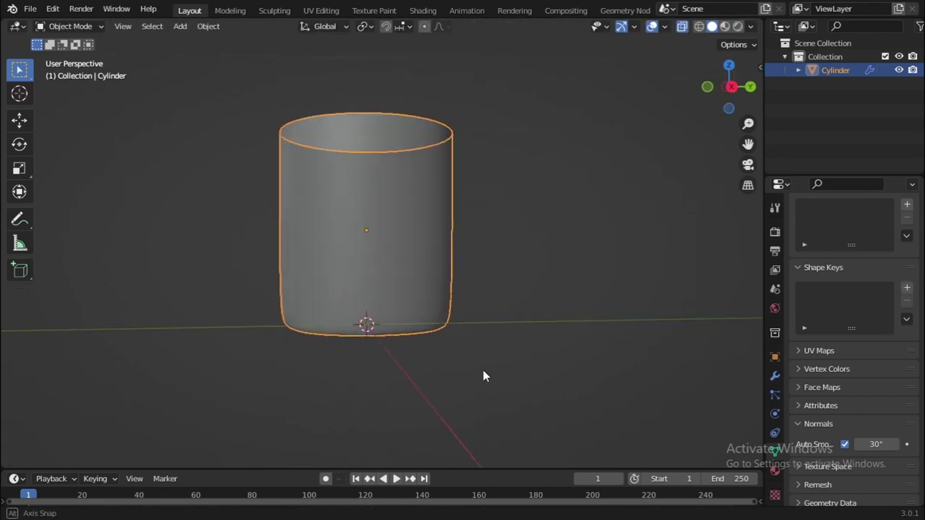
Step: Apply the cup's rotation and scale
{"action": "left_click", "coordinate": [731, 86]}
{"action": "key", "text": "ctrl+a"}
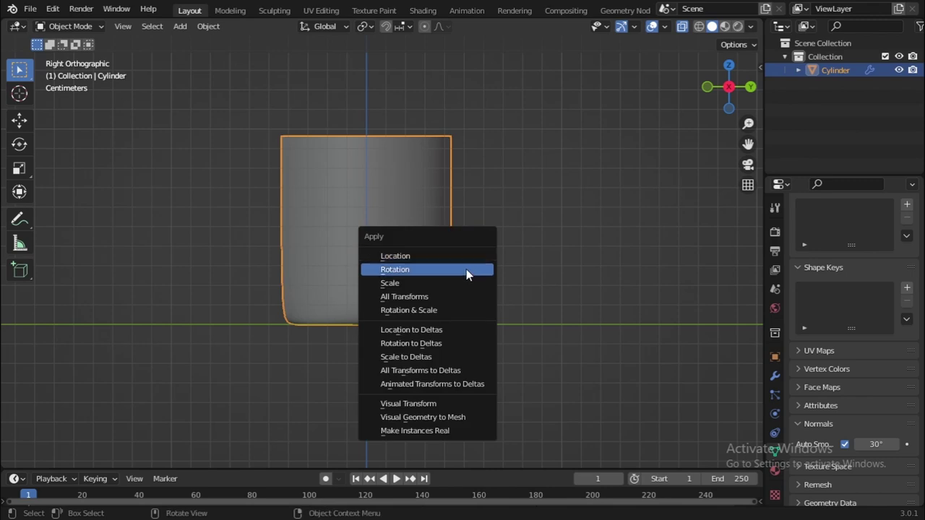
{"action": "left_click", "coordinate": [471, 286]}
{"action": "scroll", "coordinate": [465, 260], "scroll_direction": "up", "scroll_amount": 4}
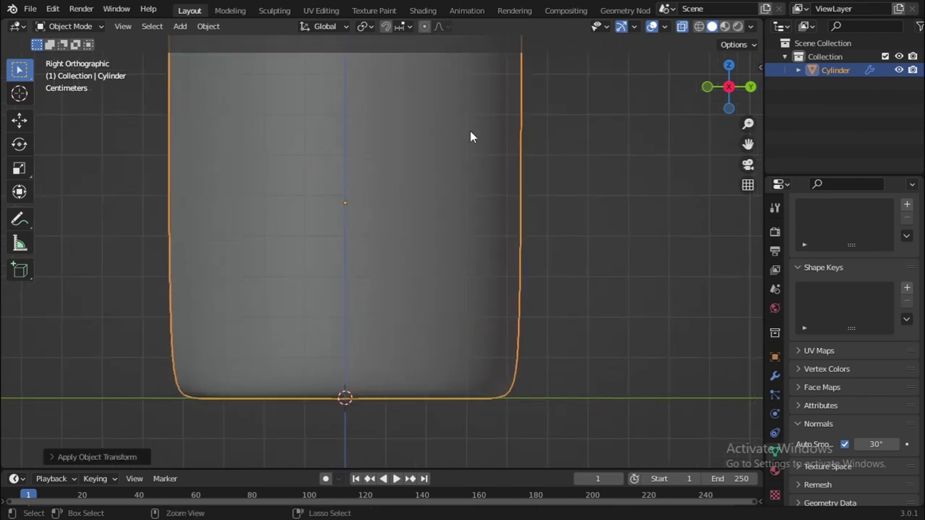
{"action": "key", "text": "ctrl+a"}
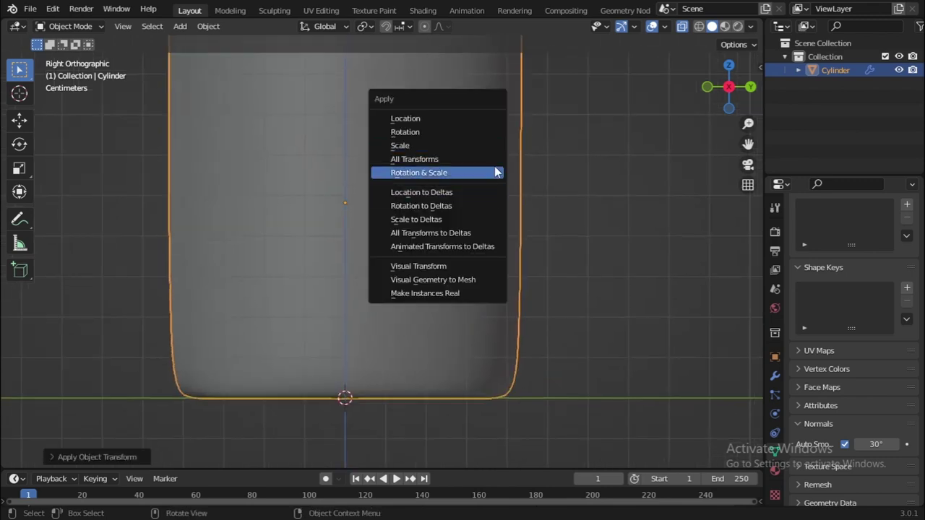
{"action": "left_click", "coordinate": [481, 173]}
{"action": "scroll", "coordinate": [591, 195], "scroll_direction": "down", "scroll_amount": 4}
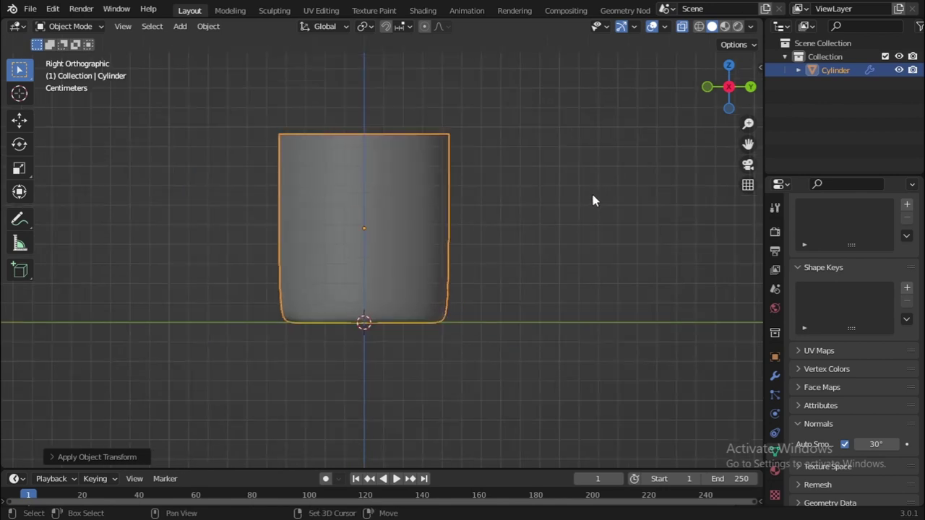
Step: Add a Solidify modifier and set the wall thickness to 0.002 m
{"action": "left_click", "coordinate": [774, 377]}
{"action": "left_click", "coordinate": [794, 252]}
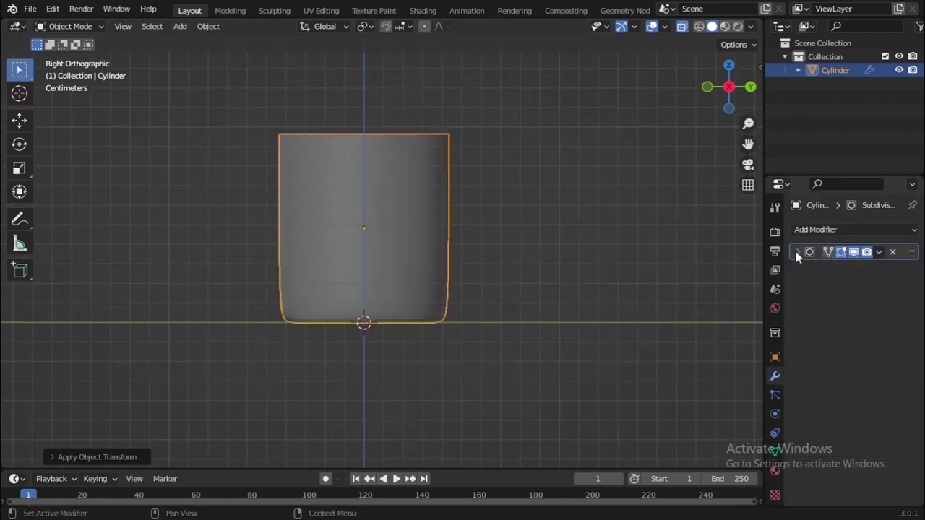
{"action": "left_click", "coordinate": [802, 229]}
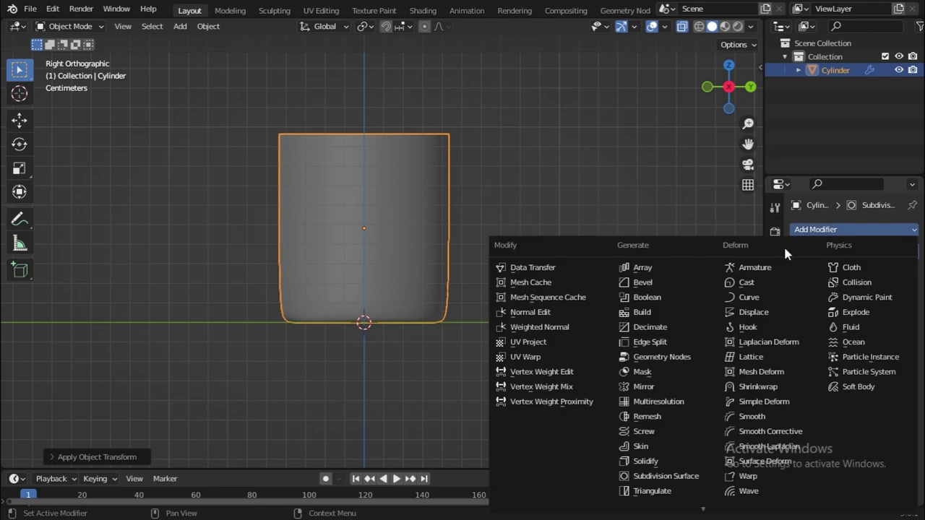
{"action": "left_click", "coordinate": [644, 462]}
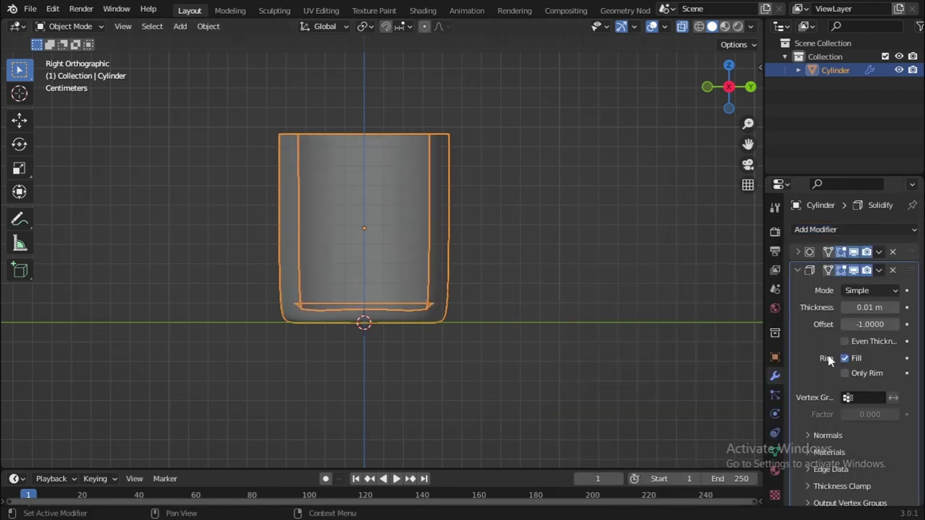
{"action": "left_click_drag", "start_coordinate": [867, 307], "coordinate": [845, 307]}
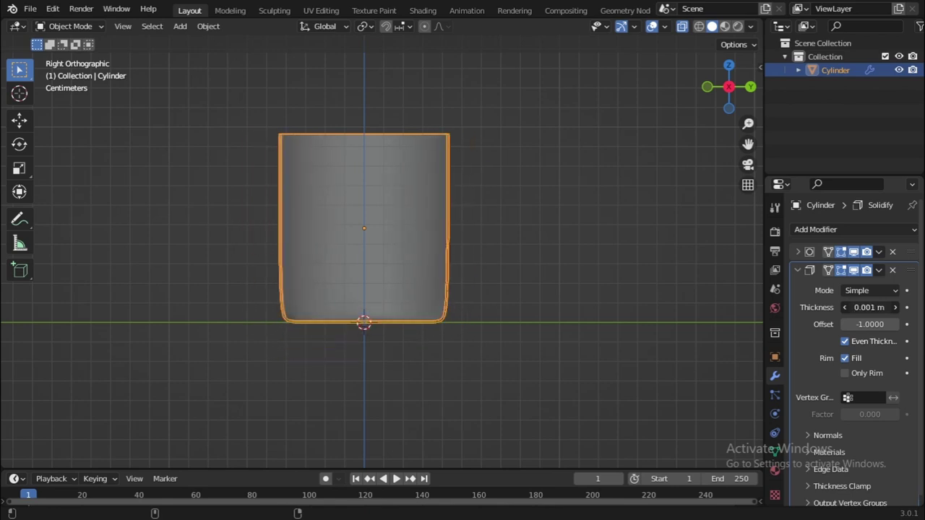
{"action": "mouse_move", "coordinate": [845, 307]}
{"action": "left_mouse_down"}
{"action": "mouse_move", "coordinate": [860, 307]}
{"action": "mouse_move", "coordinate": [849, 307]}
{"action": "left_mouse_up"}
Step: Deselect the cup and zoom in to check its thin walls
{"action": "left_click", "coordinate": [610, 290]}
{"action": "scroll", "coordinate": [610, 289], "scroll_direction": "up", "scroll_amount": 4}
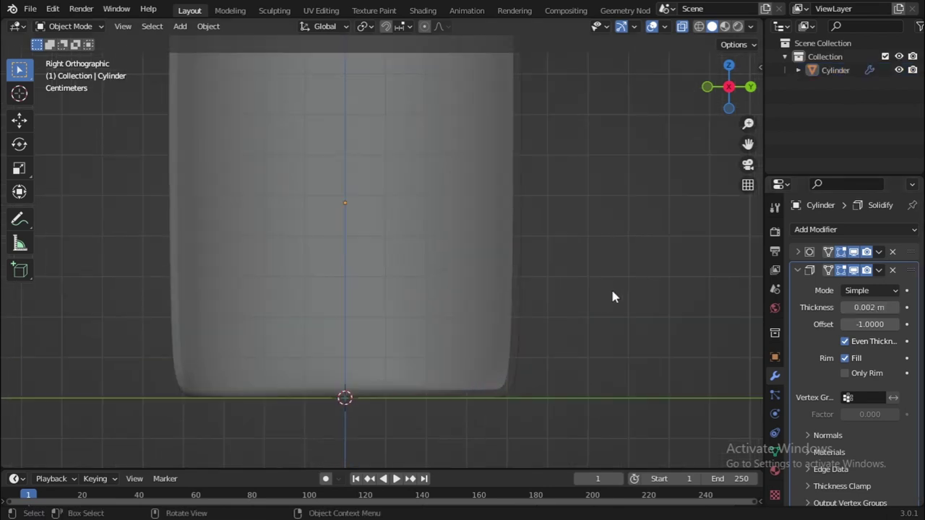
{"action": "scroll", "coordinate": [533, 304], "scroll_direction": "down", "scroll_amount": 4}
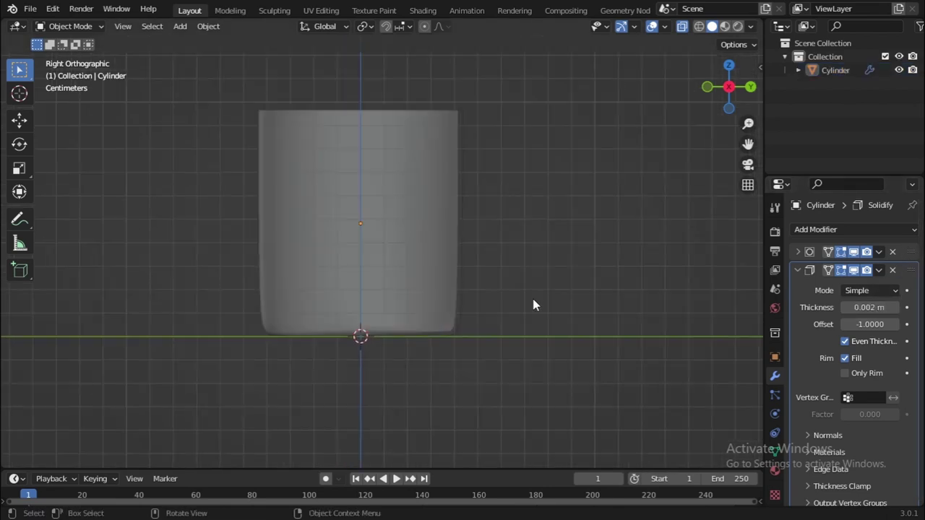
{"action": "scroll", "coordinate": [495, 283], "scroll_direction": "up", "scroll_amount": 3}
{"action": "mouse_move", "coordinate": [487, 270]}
{"action": "middle_mouse_down", "text": "shift"}
{"action": "mouse_move", "coordinate": [432, 339]}
{"action": "mouse_move", "coordinate": [487, 274]}
{"action": "mouse_move", "coordinate": [485, 289]}
{"action": "mouse_move", "coordinate": [484, 254]}
{"action": "middle_mouse_up", "text": "shift"}
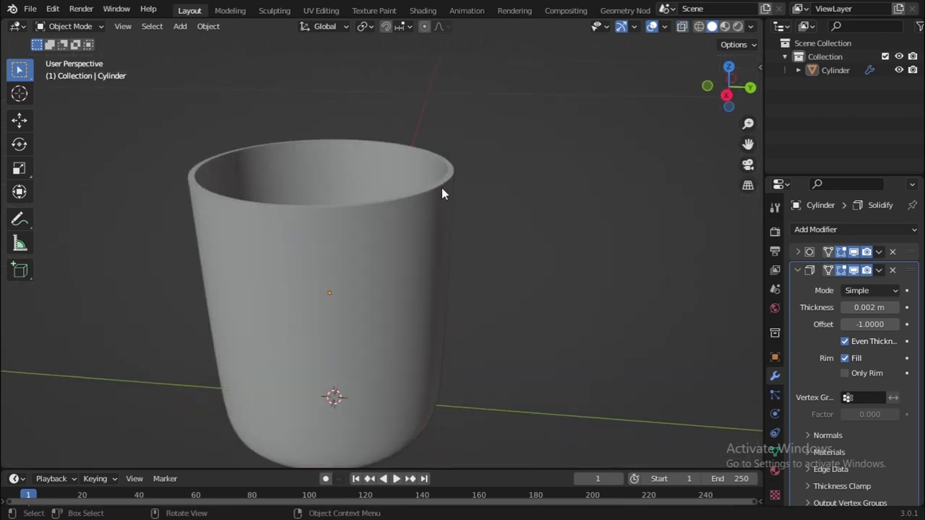
Step: Add a Bevel modifier from Quick Favorites with 2 segments and a 0.0001 m amount
{"action": "middle_click_drag", "start_coordinate": [501, 189], "coordinate": [515, 178], "text": "shift"}
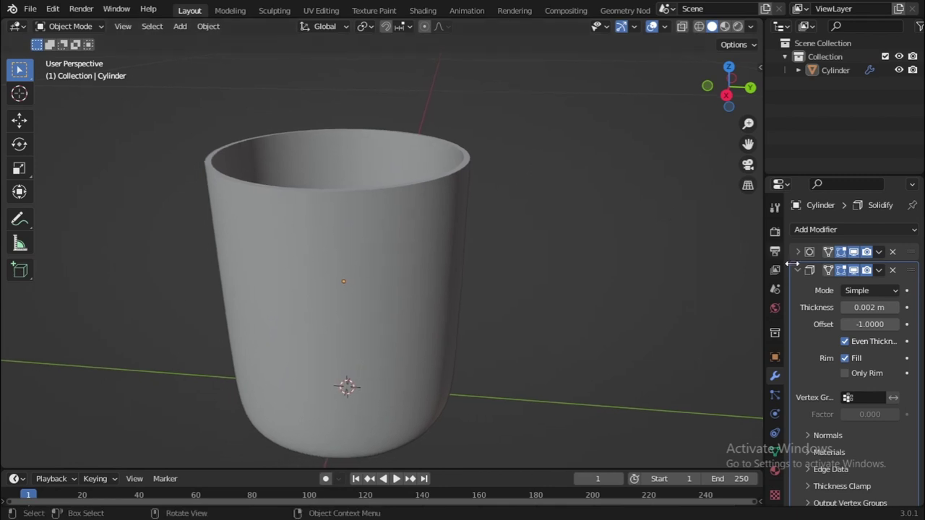
{"action": "left_click", "coordinate": [798, 269]}
{"action": "key", "text": "q"}
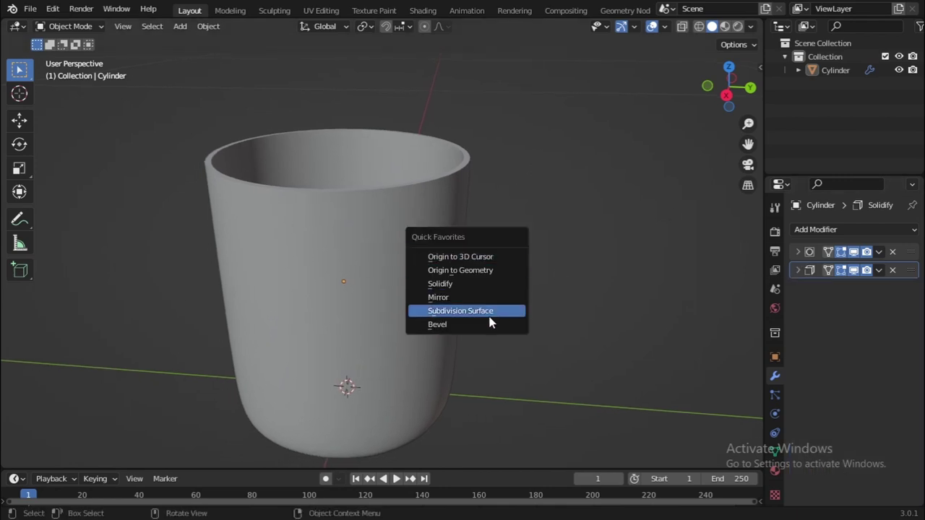
{"action": "left_click", "coordinate": [489, 325]}
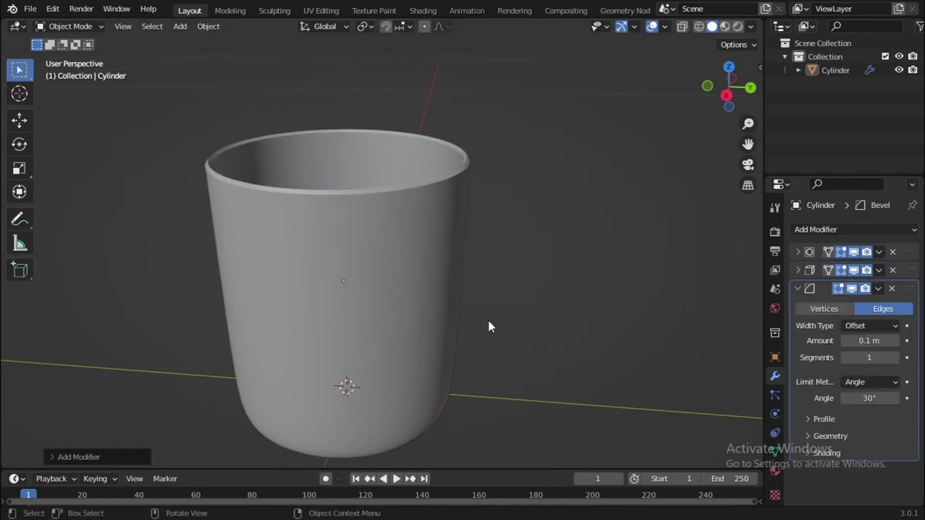
{"action": "left_click", "coordinate": [895, 356]}
{"action": "left_click_drag", "start_coordinate": [870, 341], "coordinate": [856, 340]}
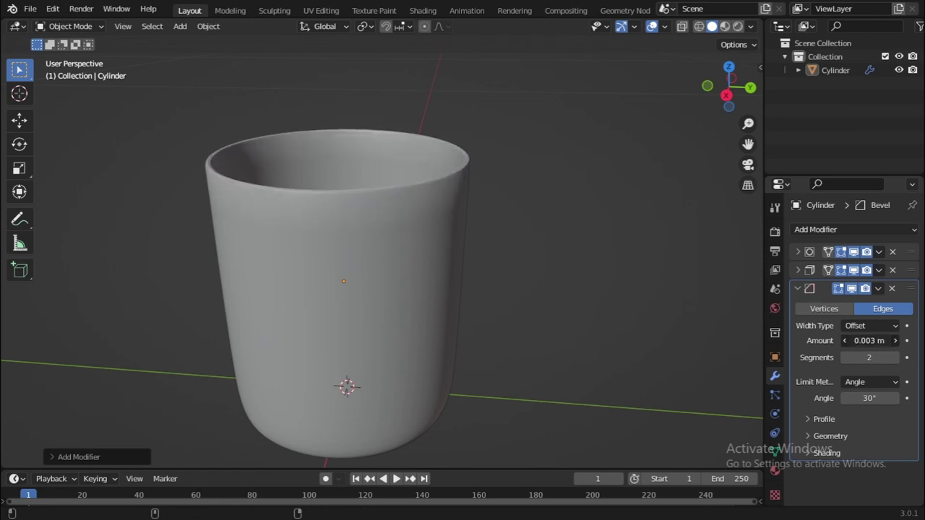
{"action": "left_click", "coordinate": [864, 340]}
{"action": "type", "text": "0"}
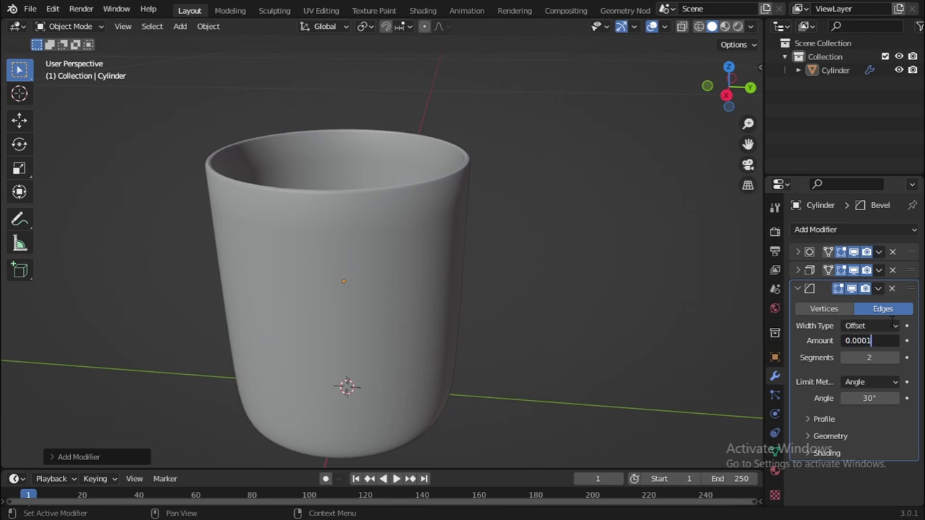
{"action": "type", "text": ".0001"}
{"action": "key", "text": "Return"}
{"action": "right_click", "coordinate": [412, 249]}
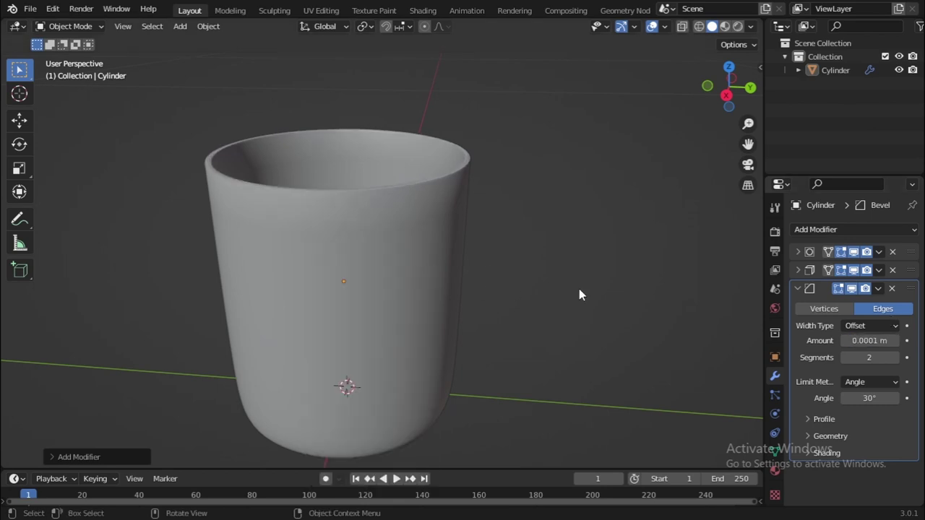
{"action": "left_click", "coordinate": [775, 450]}
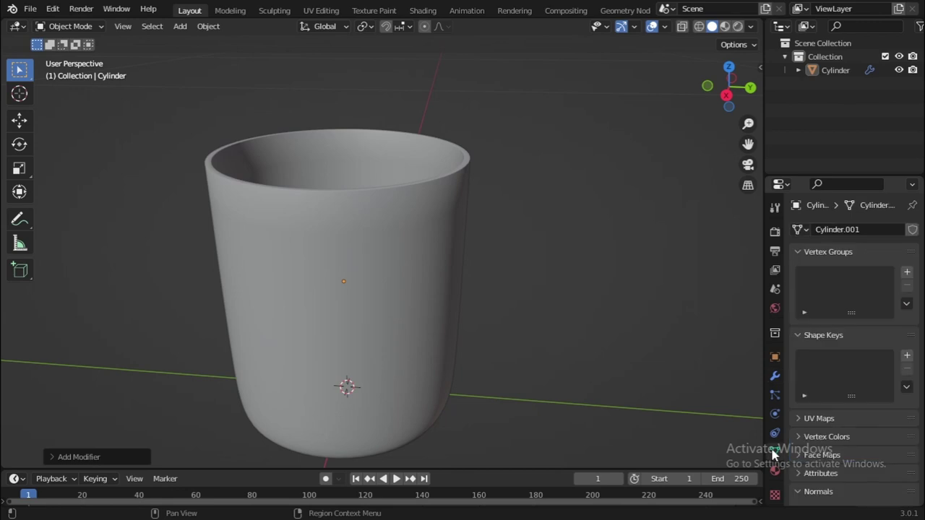
{"action": "left_click", "coordinate": [775, 470]}
{"action": "left_click", "coordinate": [773, 449]}
{"action": "left_click", "coordinate": [775, 376]}
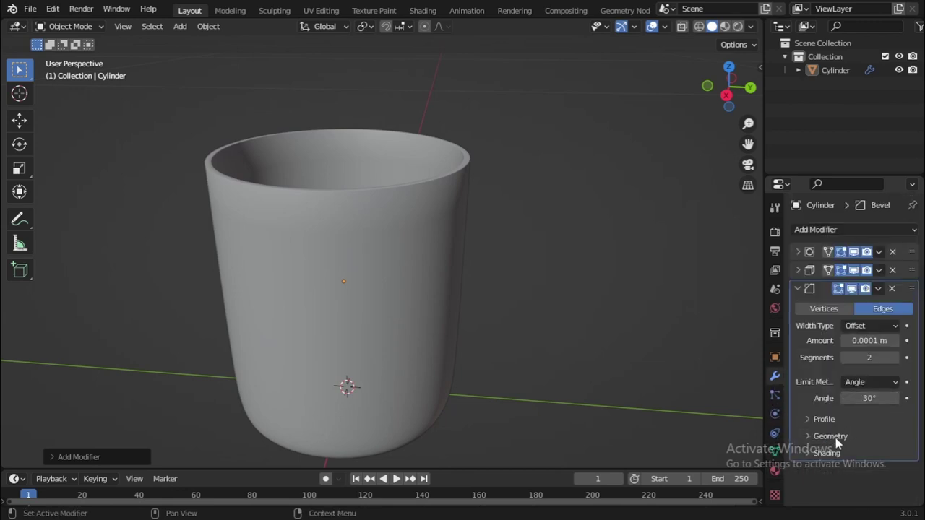
{"action": "left_click", "coordinate": [829, 420]}
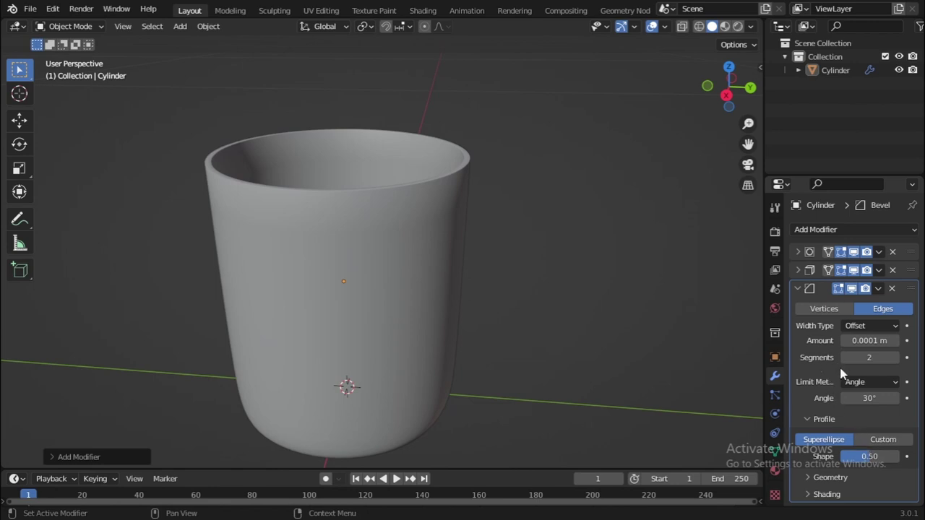
{"action": "left_click", "coordinate": [827, 477]}
{"action": "left_click", "coordinate": [827, 497]}
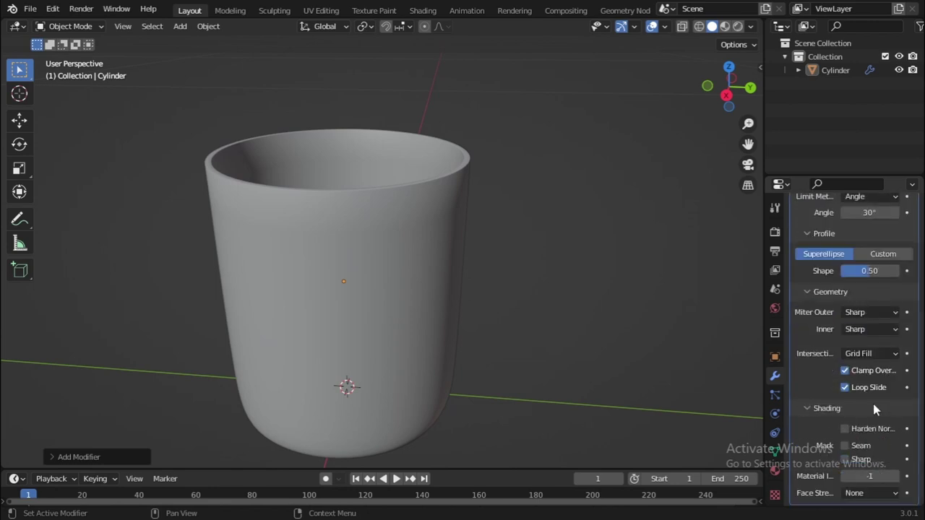
{"action": "middle_click_drag", "start_coordinate": [334, 226], "coordinate": [462, 234]}
{"action": "left_click", "coordinate": [463, 234]}
{"action": "scroll", "coordinate": [845, 281], "scroll_direction": "up", "scroll_amount": 8}
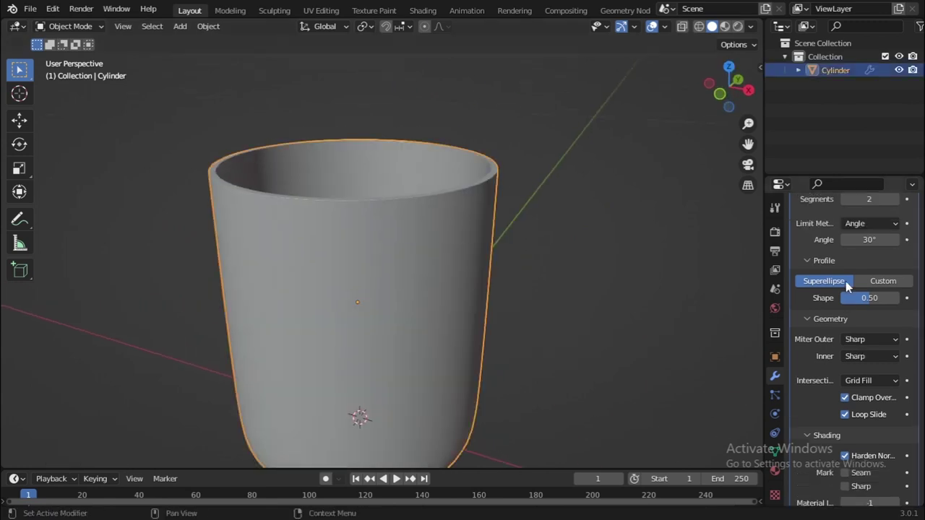
{"action": "left_click", "coordinate": [797, 288]}
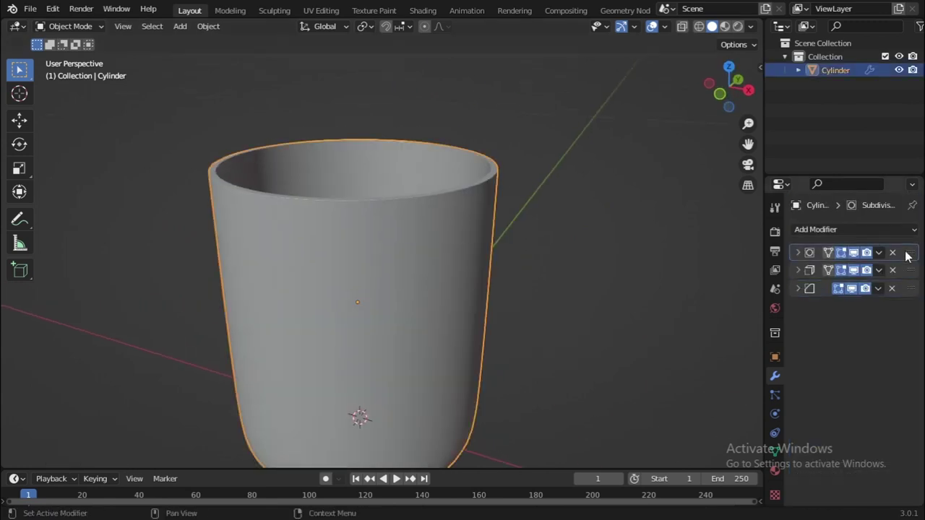
Step: Apply the subdivision, solidify and bevel modifiers to the cup mesh
{"action": "key", "text": "ctrl+a"}
{"action": "key", "text": "ctrl+a"}
{"action": "key", "text": "ctrl+a"}
{"action": "key", "text": "Tab"}
{"action": "middle_click_drag", "start_coordinate": [586, 231], "coordinate": [501, 312]}
{"action": "key", "text": "Tab"}
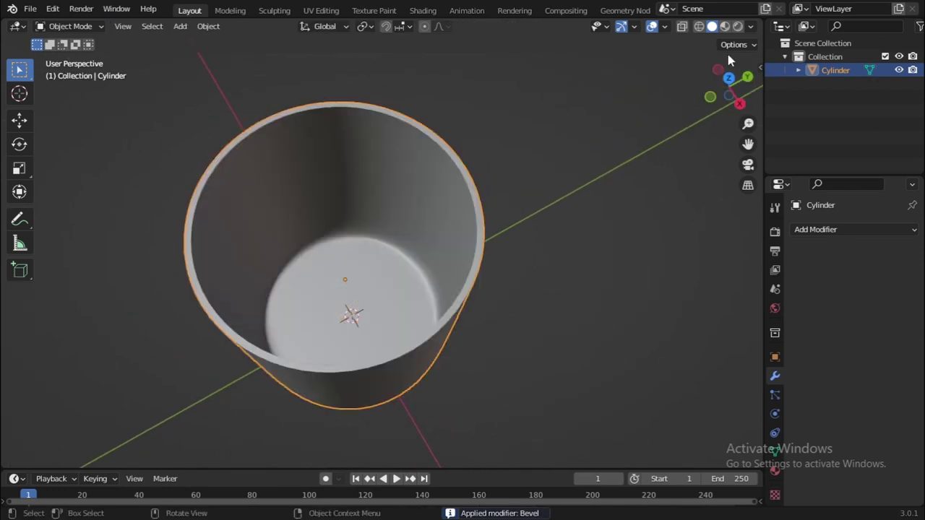
Step: In Edit Mode, turn off the Sharp edge overlay, then return to Object Mode
{"action": "key", "text": "Tab"}
{"action": "left_click", "coordinate": [664, 27]}
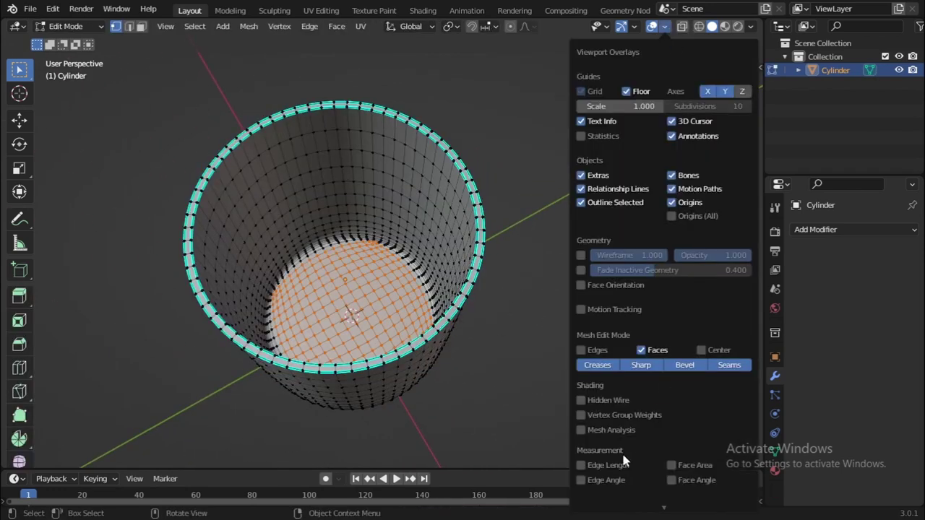
{"action": "left_click", "coordinate": [641, 364]}
{"action": "key", "text": "Tab"}
{"action": "middle_click_drag", "start_coordinate": [450, 345], "coordinate": [533, 331]}
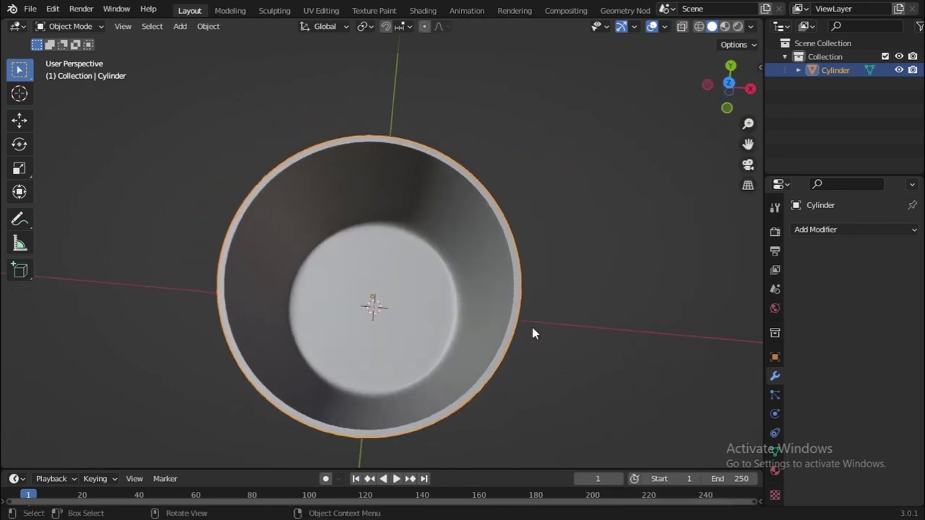
{"action": "middle_click_drag", "start_coordinate": [674, 151], "coordinate": [520, 151]}
Step: Save the file as 'whiskey glass.blend'
{"action": "key", "text": "ctrl+s"}
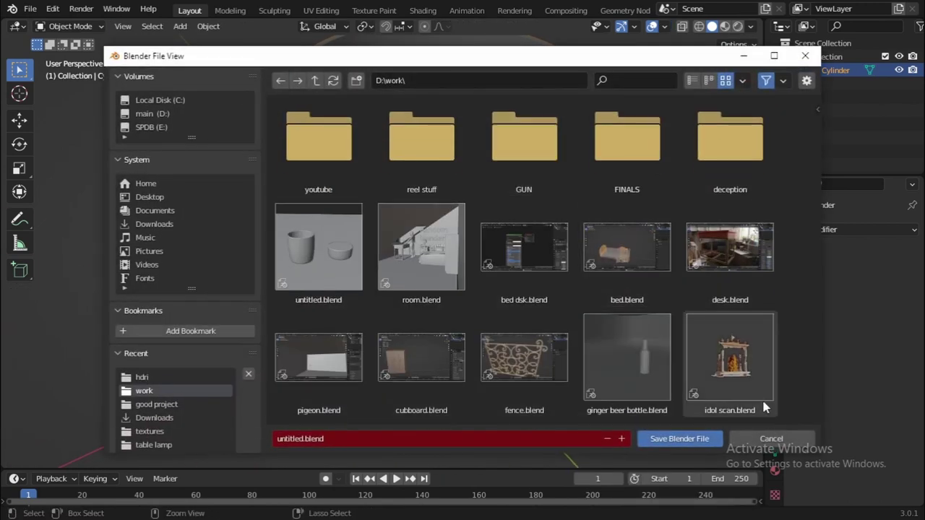
{"action": "left_click", "coordinate": [754, 440]}
{"action": "key", "text": "ctrl+a"}
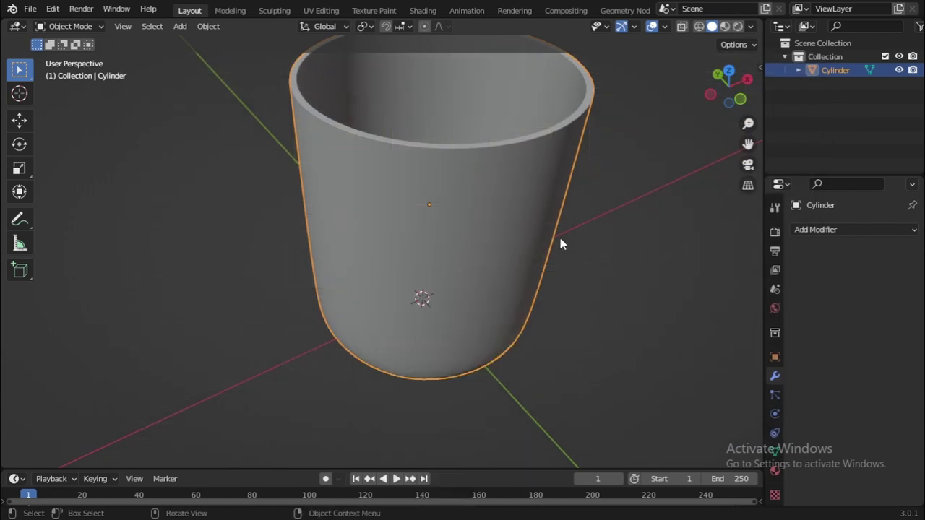
{"action": "mouse_move", "coordinate": [562, 243]}
{"action": "middle_mouse_down"}
{"action": "mouse_move", "coordinate": [570, 285]}
{"action": "mouse_move", "coordinate": [564, 229]}
{"action": "middle_mouse_up"}
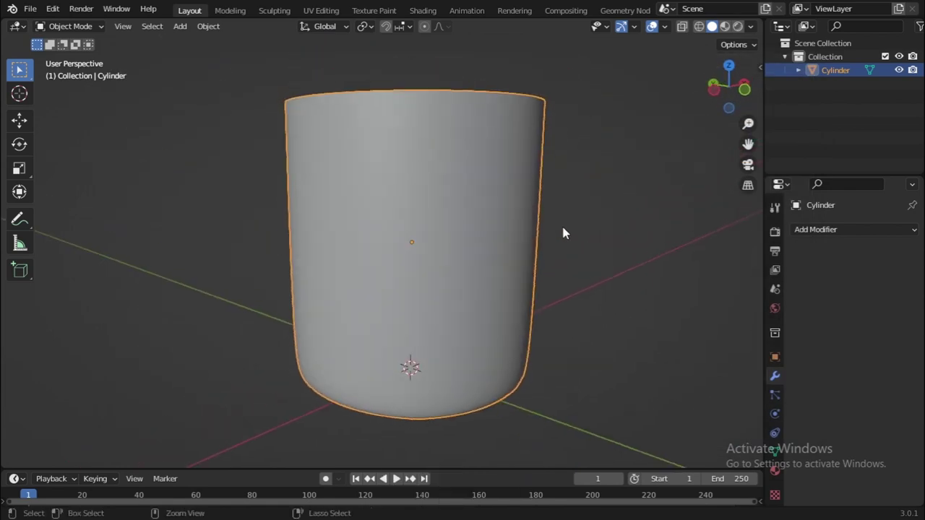
{"action": "key", "text": "ctrl+s"}
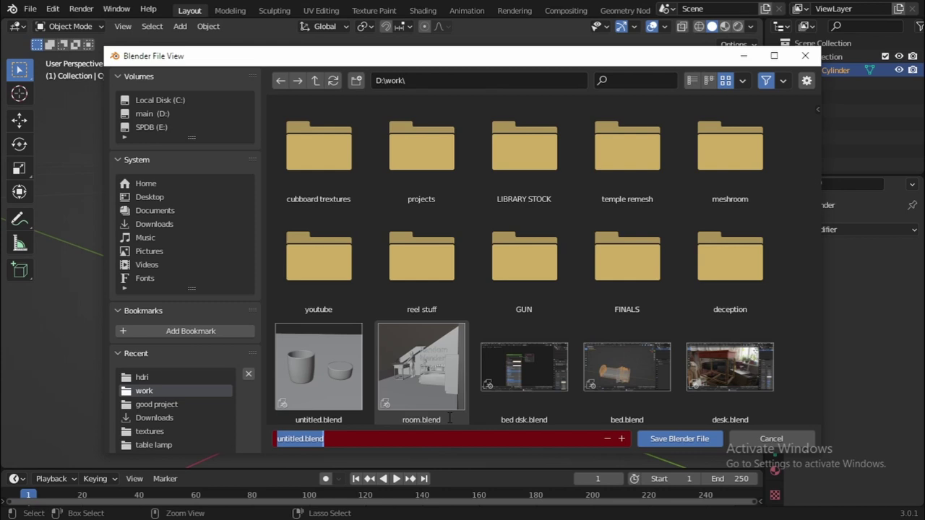
{"action": "type", "text": "whis"}
{"action": "key", "text": "ctrl+a"}
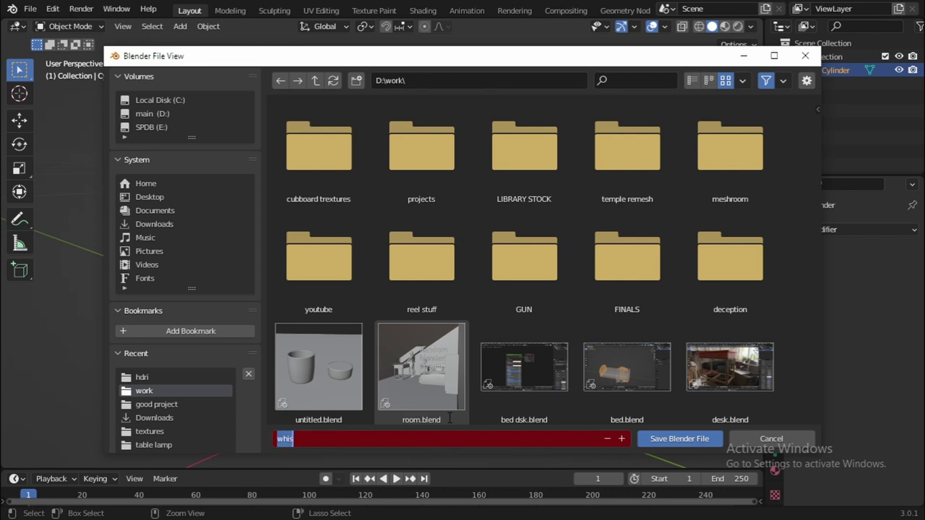
{"action": "key", "text": "End"}
{"action": "type", "text": "key g"}
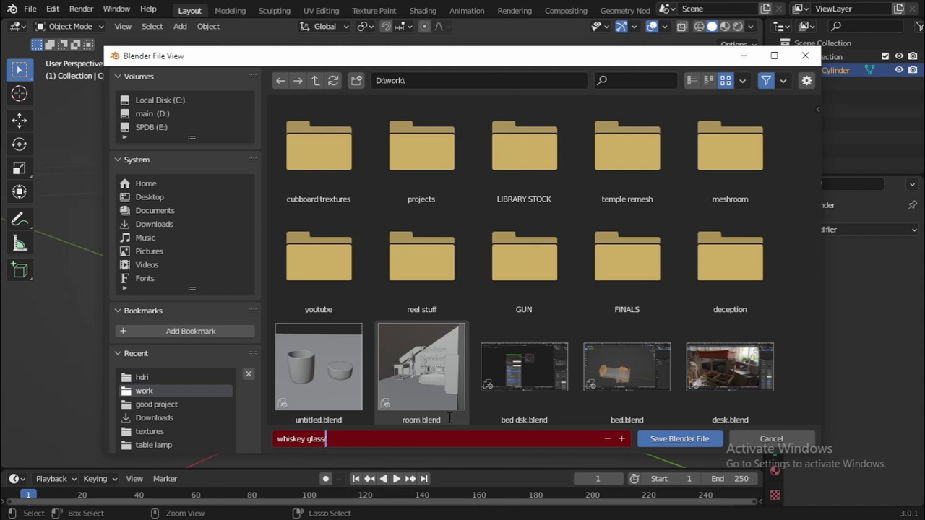
{"action": "key", "text": "Return"}
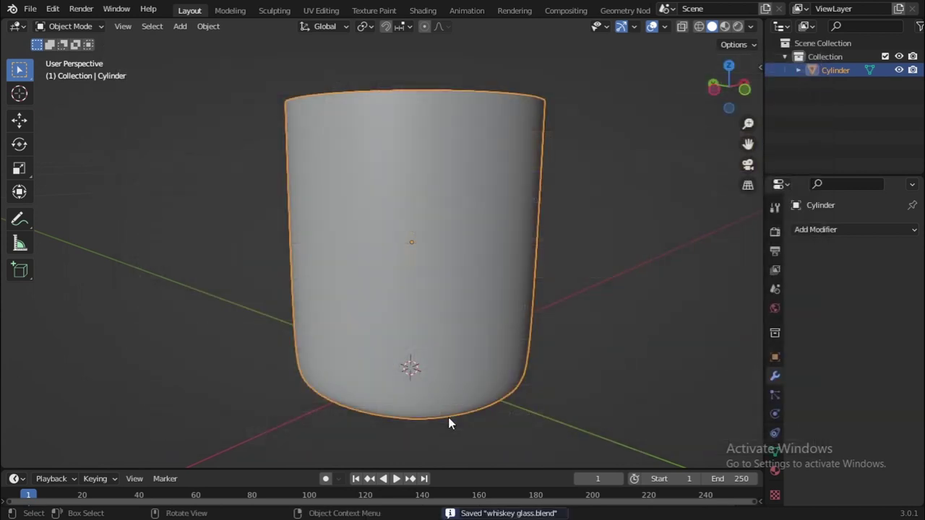
Step: Add a plane mesh and scale it up into a large ground surface
{"action": "scroll", "coordinate": [429, 258], "scroll_direction": "down", "scroll_amount": 5}
{"action": "middle_click_drag", "start_coordinate": [366, 196], "coordinate": [396, 296]}
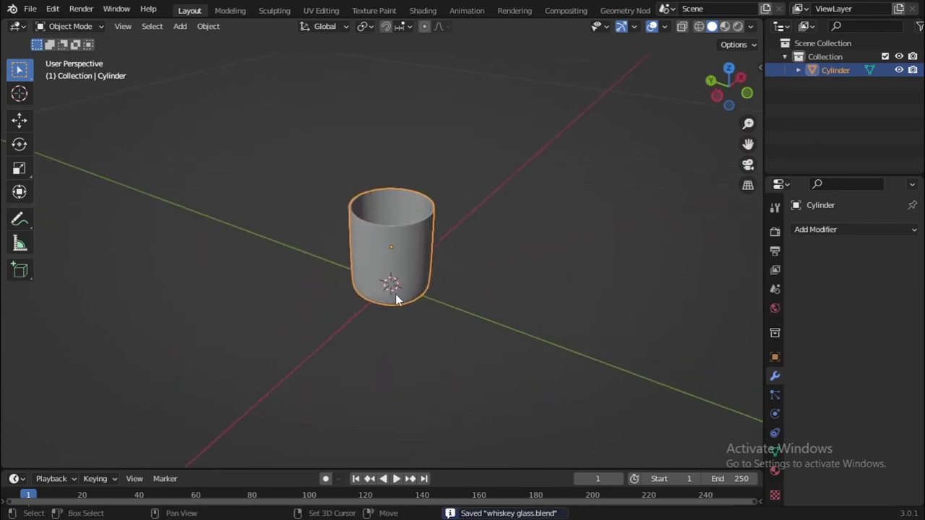
{"action": "key", "text": "shift+a"}
{"action": "mouse_move", "coordinate": [382, 243]}
{"action": "left_click", "coordinate": [442, 245]}
{"action": "key", "text": "s"}
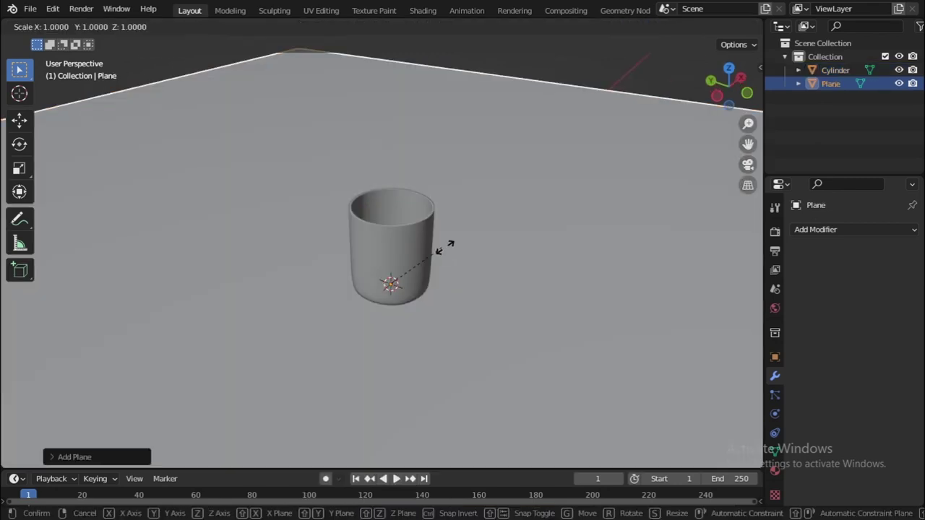
{"action": "left_click", "coordinate": [411, 299]}
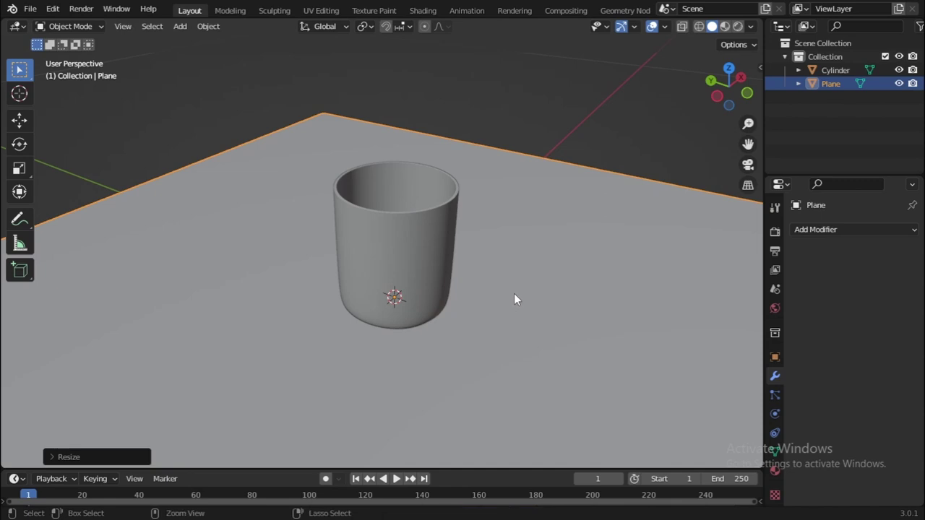
{"action": "middle_click_drag", "start_coordinate": [398, 343], "coordinate": [448, 217]}
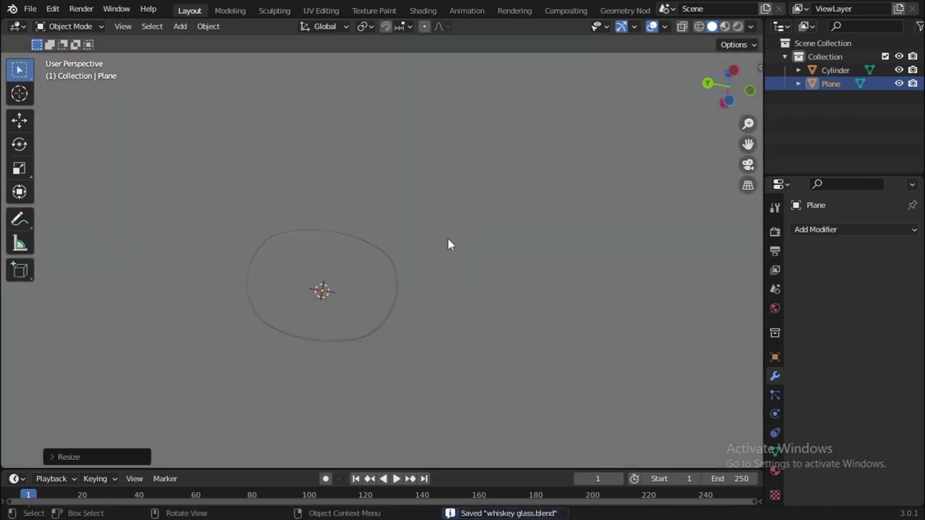
Step: Move the cup vertically along Z above the floor
{"action": "left_click", "coordinate": [367, 292]}
{"action": "key", "text": "g"}
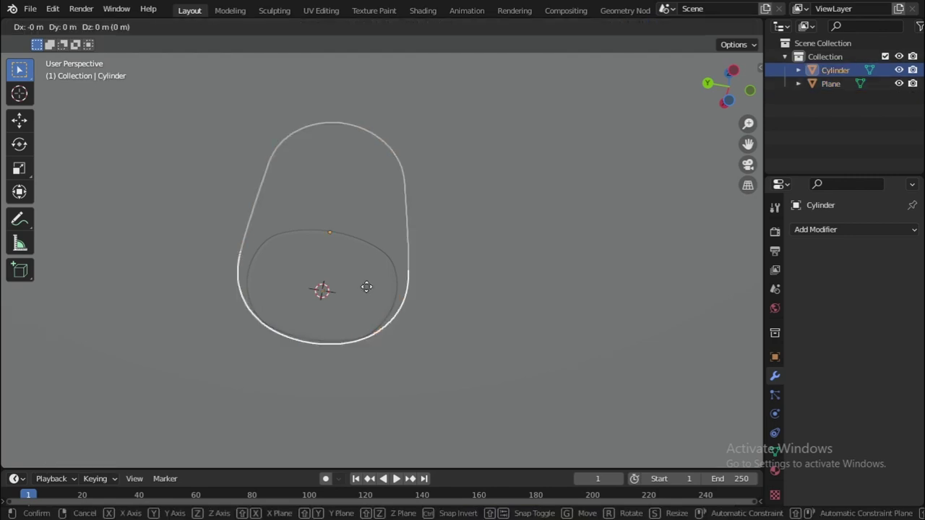
{"action": "key", "text": "z"}
{"action": "left_click", "coordinate": [395, 236]}
{"action": "middle_click_drag", "start_coordinate": [394, 236], "coordinate": [382, 270]}
{"action": "middle_click_drag", "start_coordinate": [546, 57], "coordinate": [493, 132]}
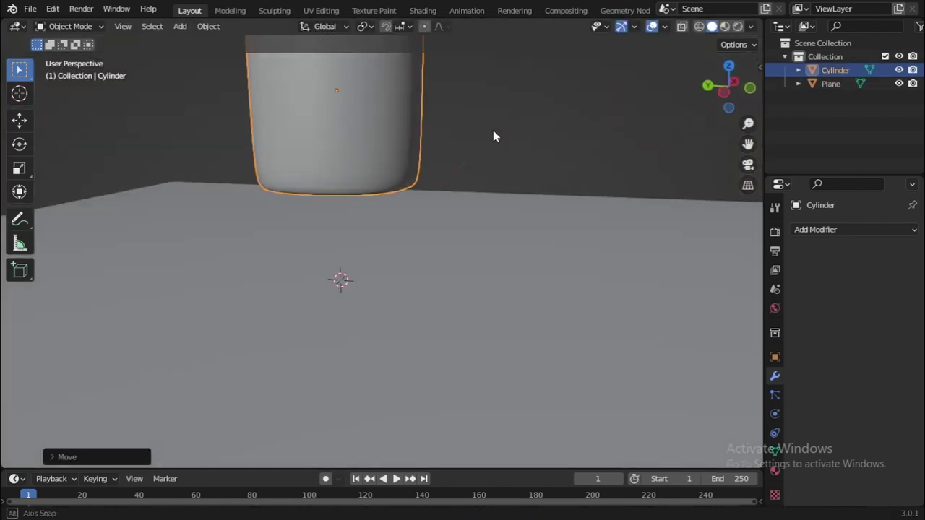
Step: Set snapping to Face and reposition the cup again
{"action": "left_click", "coordinate": [408, 26]}
{"action": "left_click", "coordinate": [397, 106]}
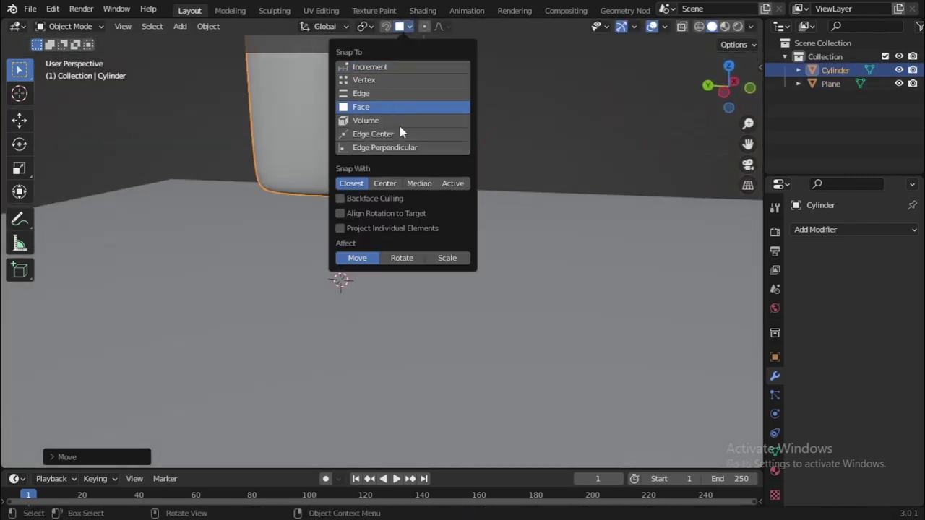
{"action": "left_click", "coordinate": [408, 26]}
{"action": "key", "text": "g"}
{"action": "key", "text": "shift+z"}
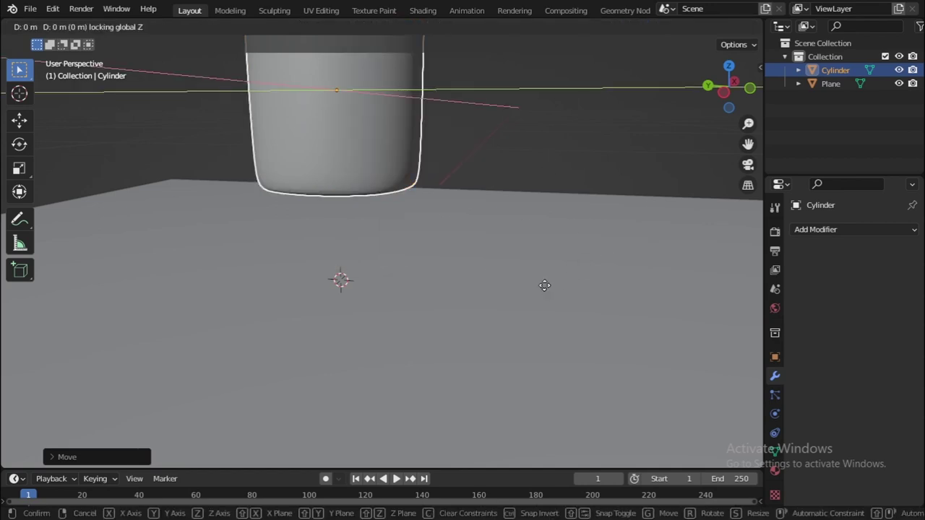
{"action": "left_click", "coordinate": [544, 285]}
Step: Preview the scene in Rendered shading, then return to Solid shading
{"action": "key", "text": "z"}
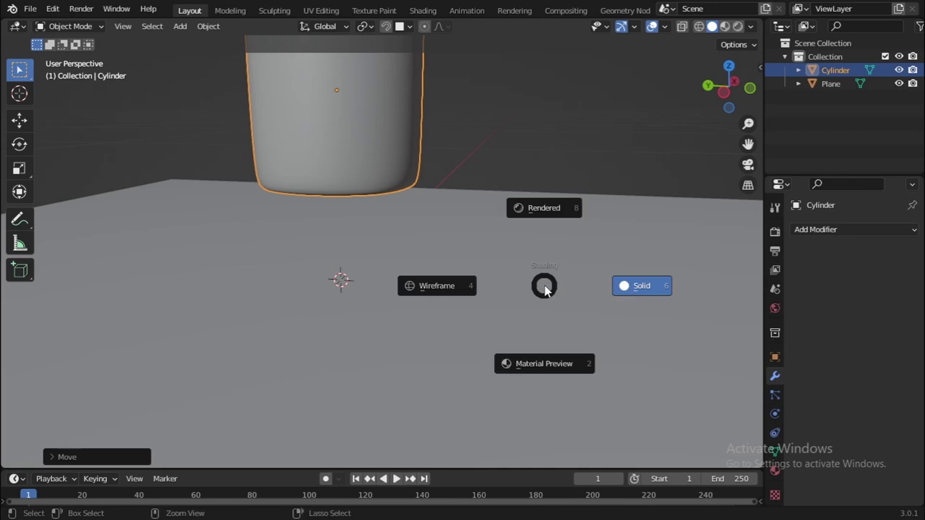
{"action": "left_click", "coordinate": [415, 133]}
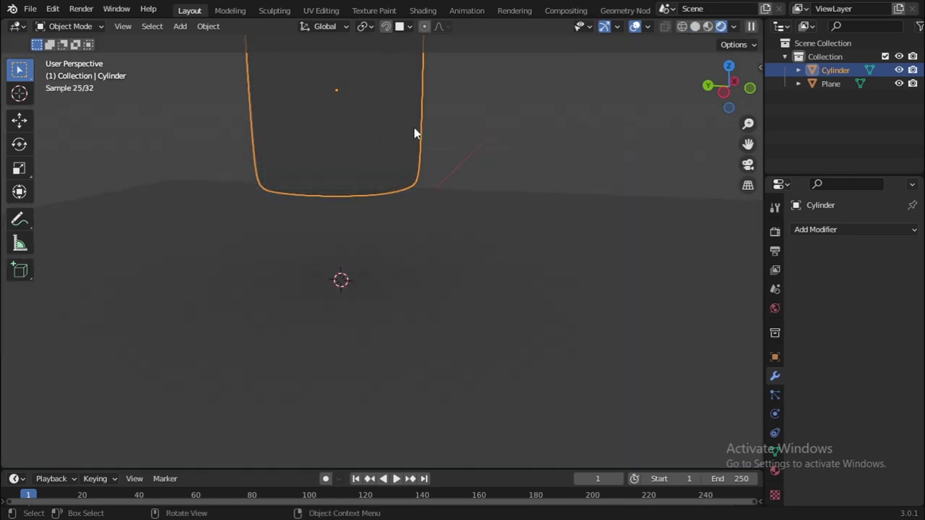
{"action": "key", "text": "z"}
{"action": "left_click", "coordinate": [536, 150]}
{"action": "middle_click_drag", "start_coordinate": [369, 138], "coordinate": [401, 121]}
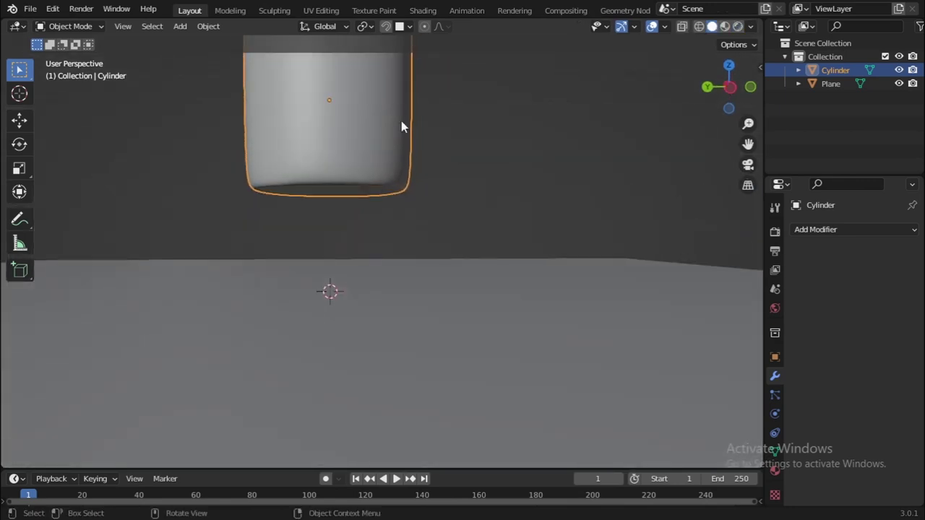
Step: Lower the cup along Z onto the floor plane and check it in side orthographic view
{"action": "key", "text": "g"}
{"action": "key", "text": "z"}
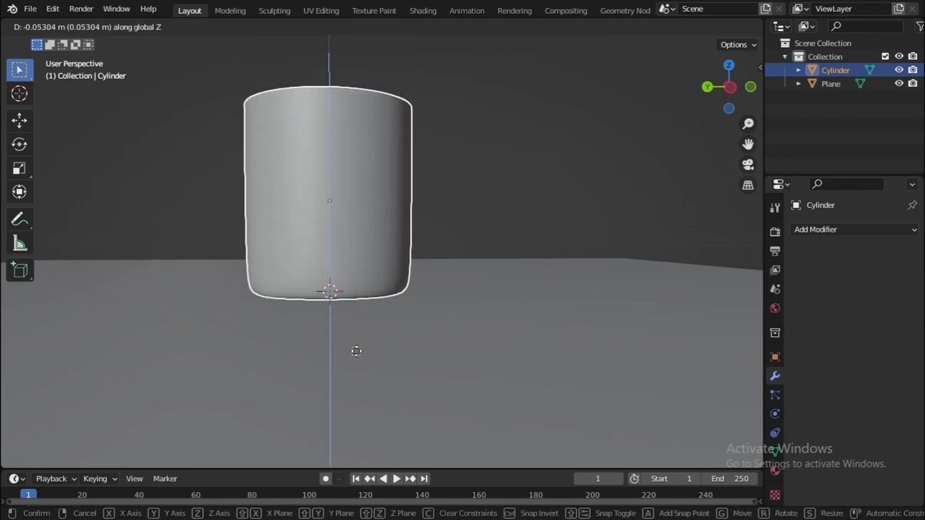
{"action": "left_click", "coordinate": [356, 351]}
{"action": "middle_click_drag", "start_coordinate": [370, 323], "coordinate": [448, 339]}
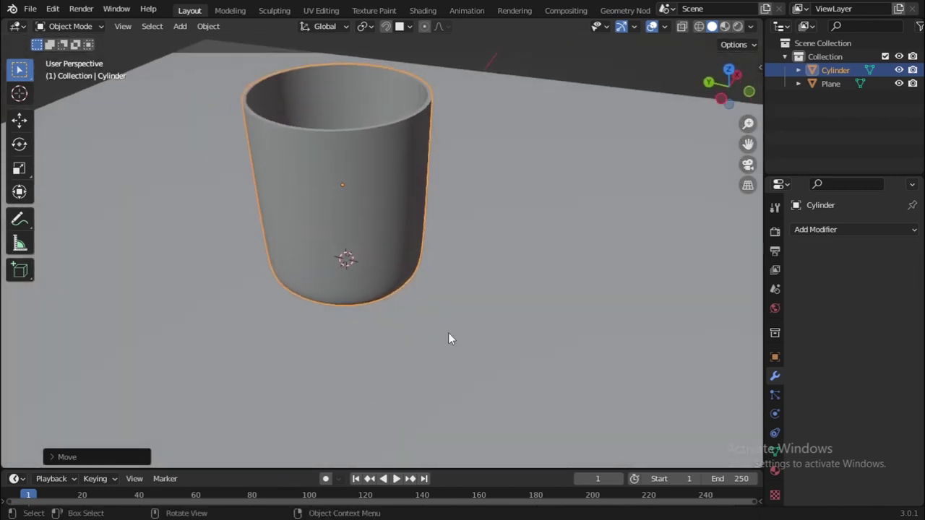
{"action": "left_click", "coordinate": [721, 99]}
Step: In Edit Mode, grow the selection across the cup's inner bottom and up the inner wall
{"action": "middle_click_drag", "start_coordinate": [415, 206], "coordinate": [401, 294], "text": "shift"}
{"action": "key", "text": "Tab"}
{"action": "scroll", "coordinate": [431, 245], "scroll_direction": "up", "scroll_amount": 3}
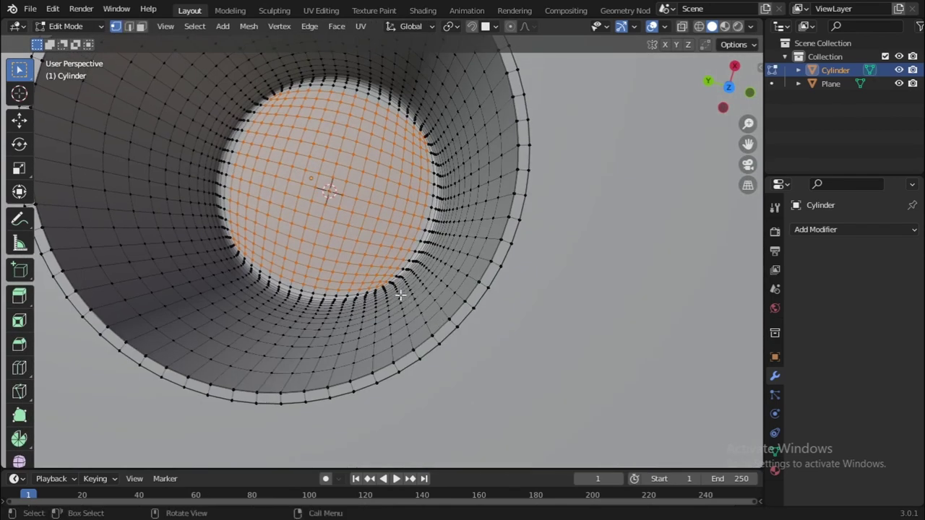
{"action": "key", "text": "alt+a"}
{"action": "scroll", "coordinate": [329, 195], "scroll_direction": "up", "scroll_amount": 6}
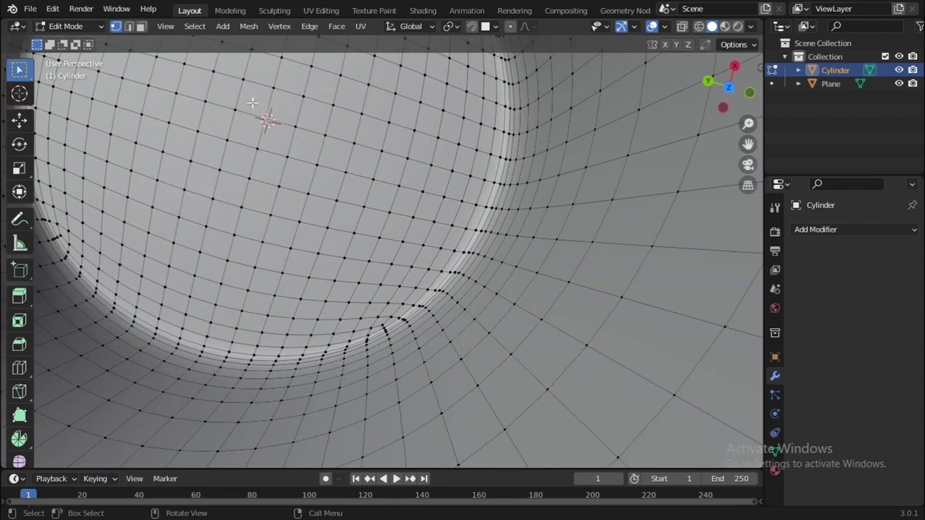
{"action": "scroll", "coordinate": [694, 112], "scroll_direction": "down", "scroll_amount": 6}
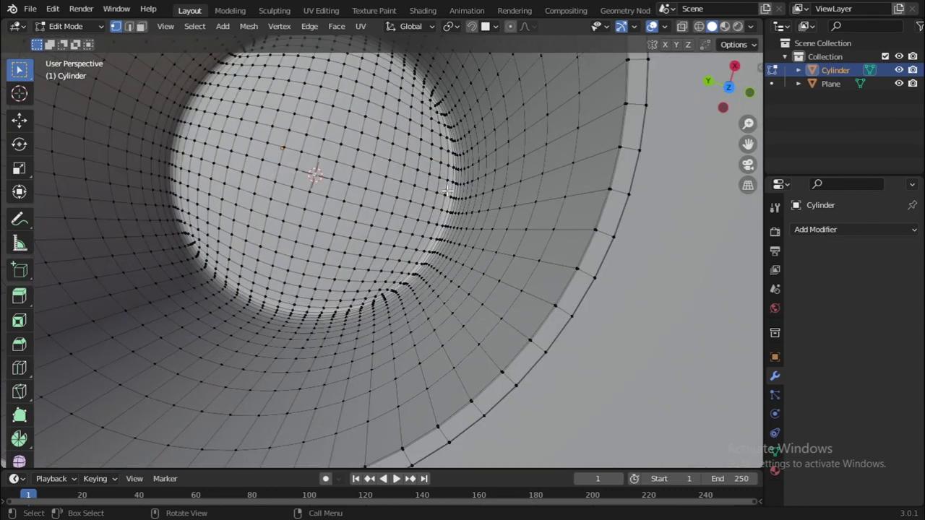
{"action": "middle_click_drag", "start_coordinate": [378, 219], "coordinate": [439, 166]}
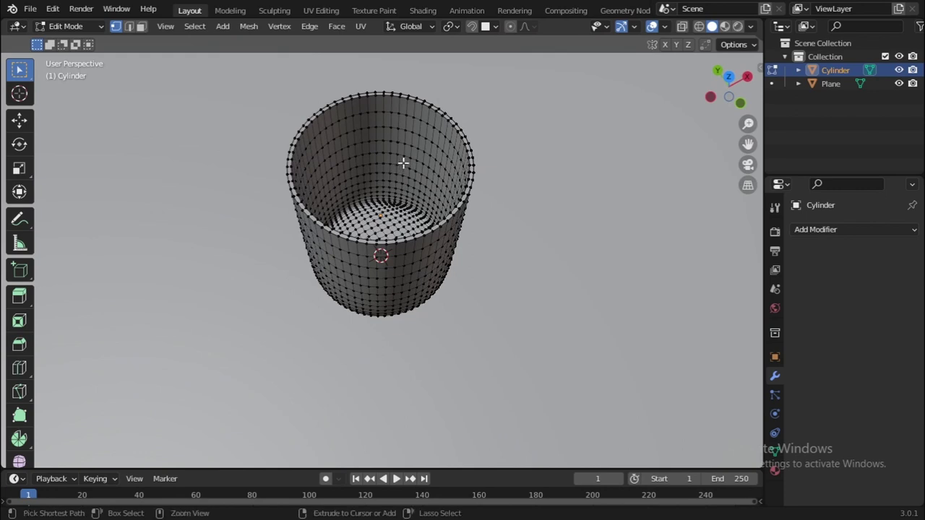
{"action": "key", "text": "ctrl+KP_Add"}
{"action": "key", "text": "ctrl+KP_Add"}
{"action": "key", "text": "ctrl+KP_Add"}
{"action": "key", "text": "ctrl+KP_Add"}
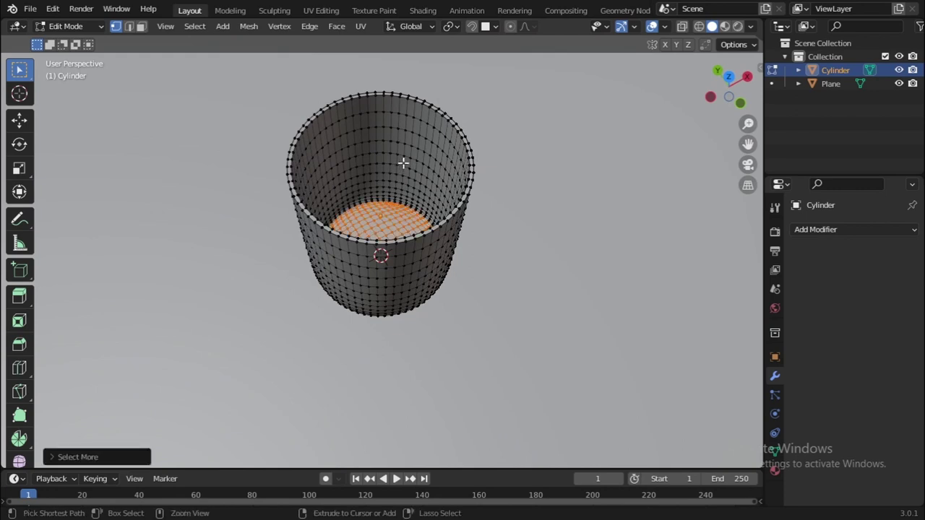
{"action": "key", "text": "ctrl+KP_Add"}
{"action": "key", "text": "ctrl+KP_Add"}
{"action": "key", "text": "ctrl+KP_Add"}
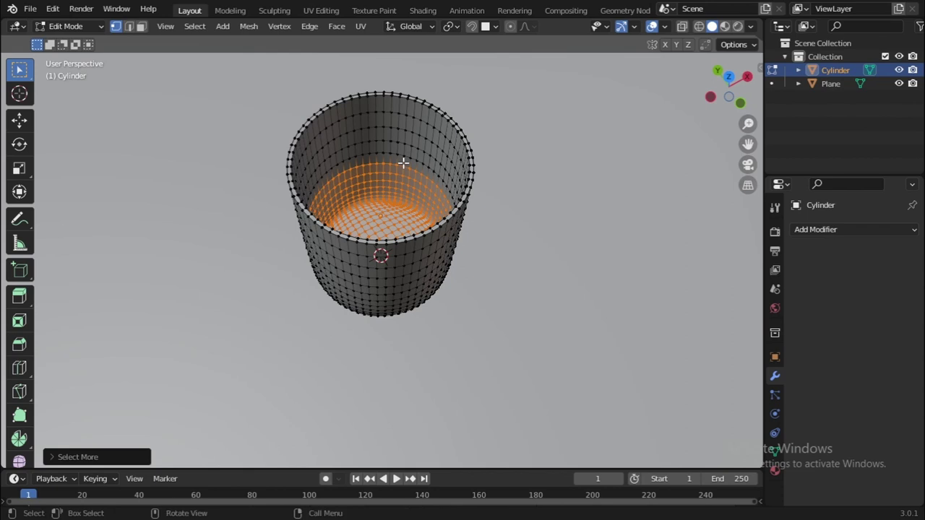
Step: Duplicate the selected inner faces in place and separate them into Cylinder.001
{"action": "key", "text": "shift+d"}
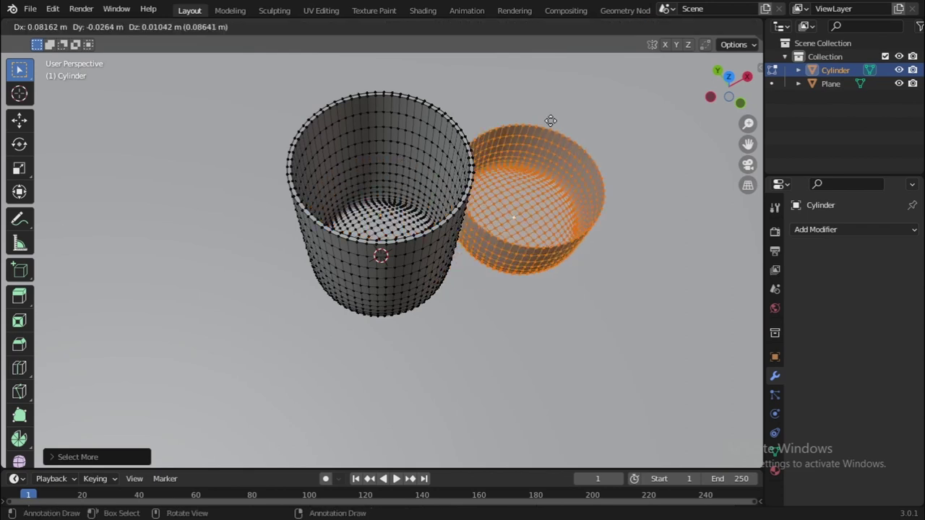
{"action": "right_click", "coordinate": [551, 120]}
{"action": "key", "text": "p"}
{"action": "left_click", "coordinate": [551, 121]}
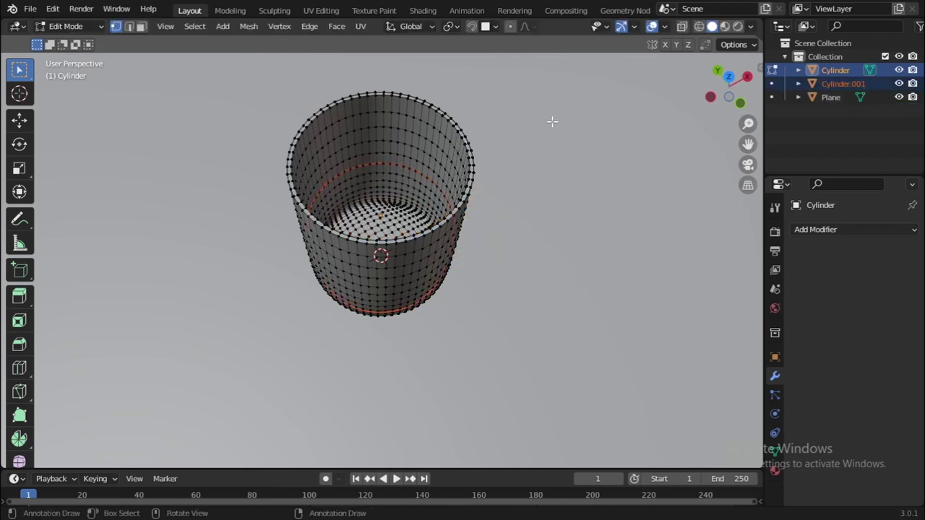
{"action": "key", "text": "Tab"}
Step: Rename the cup object to 'glass'
{"action": "left_click", "coordinate": [396, 151]}
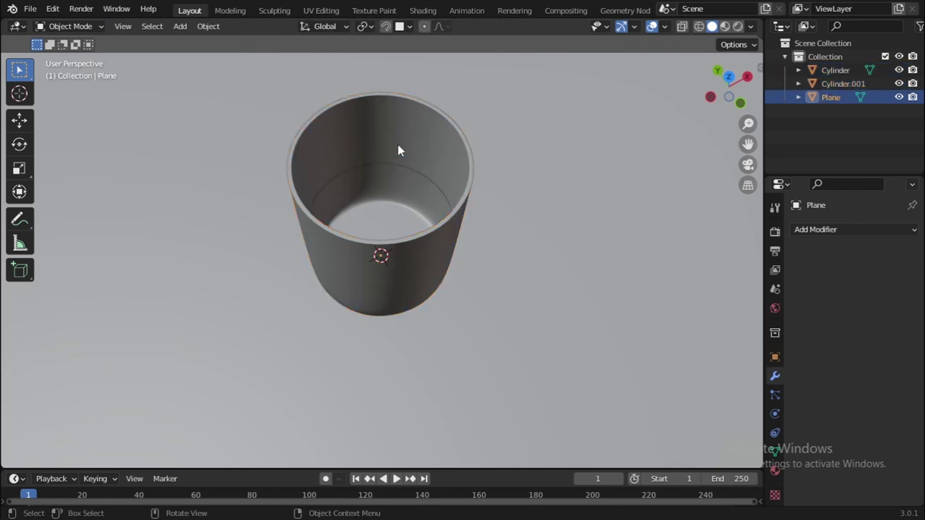
{"action": "left_click", "coordinate": [425, 121]}
{"action": "middle_click_drag", "start_coordinate": [425, 122], "coordinate": [433, 163]}
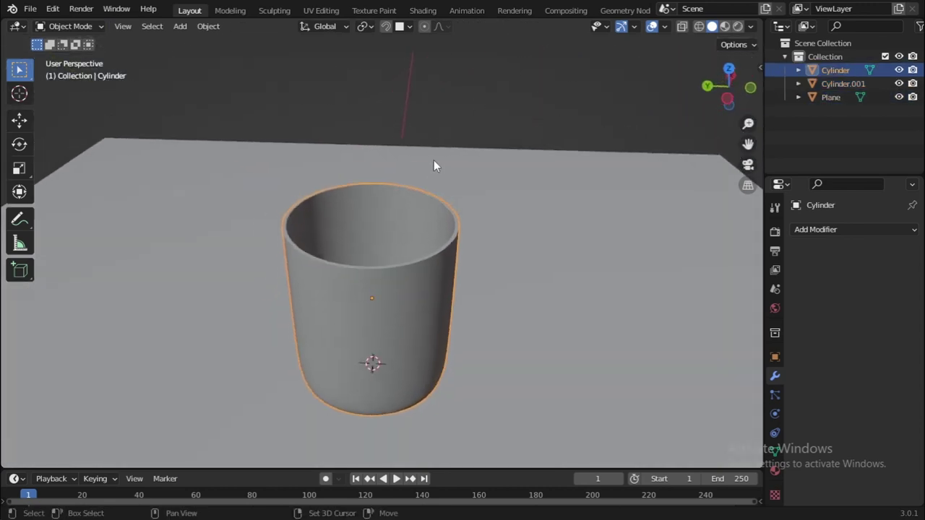
{"action": "scroll", "coordinate": [437, 181], "scroll_direction": "up", "scroll_amount": 3}
{"action": "middle_click_drag", "start_coordinate": [440, 198], "coordinate": [462, 232]}
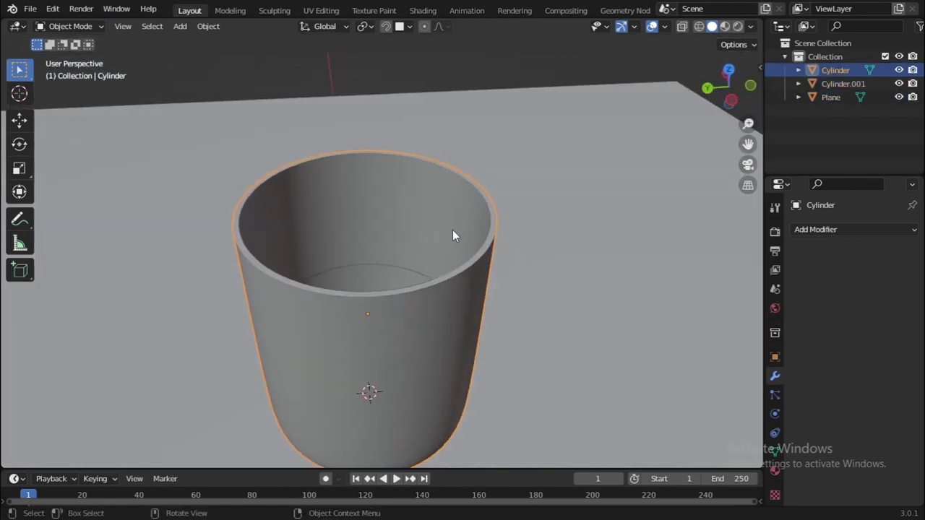
{"action": "key", "text": "F2"}
{"action": "type", "text": "glass"}
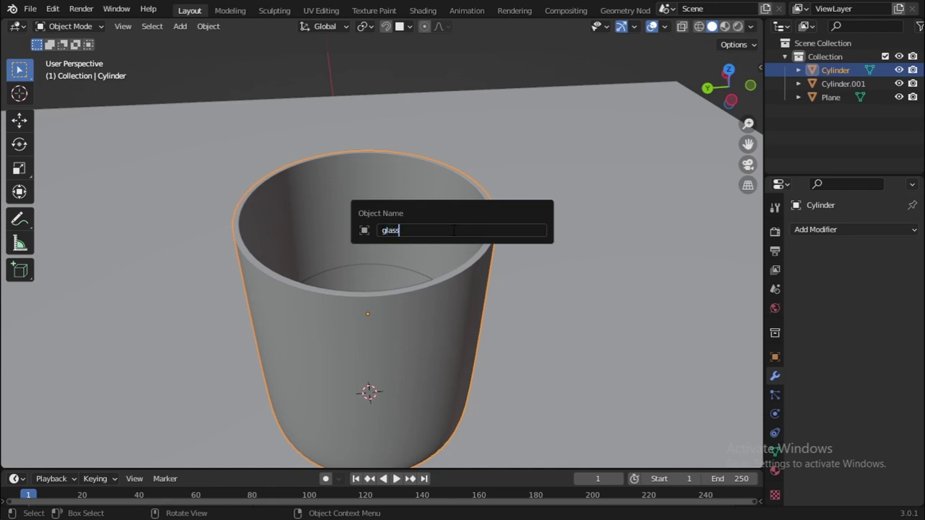
{"action": "key", "text": "Return"}
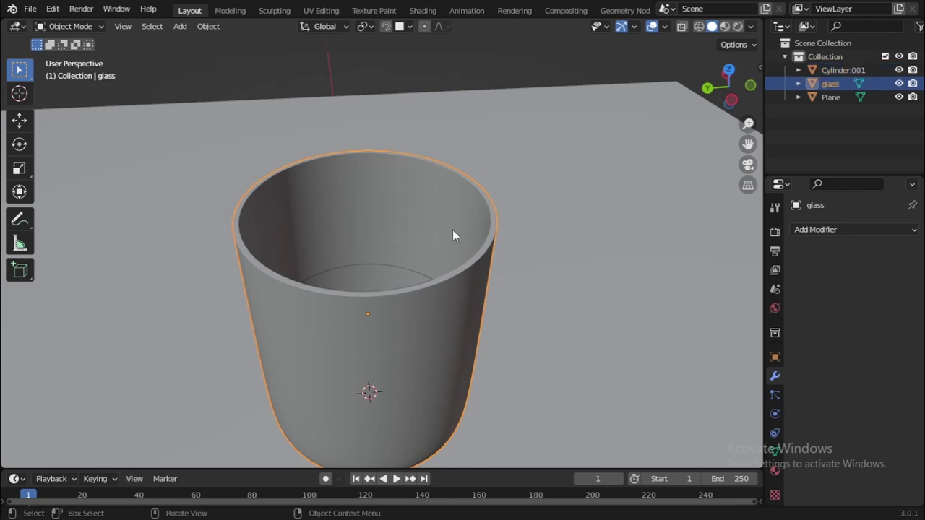
Step: Rename Cylinder.001 to 'whiskey' and save the file
{"action": "left_click", "coordinate": [368, 275]}
{"action": "key", "text": "F2"}
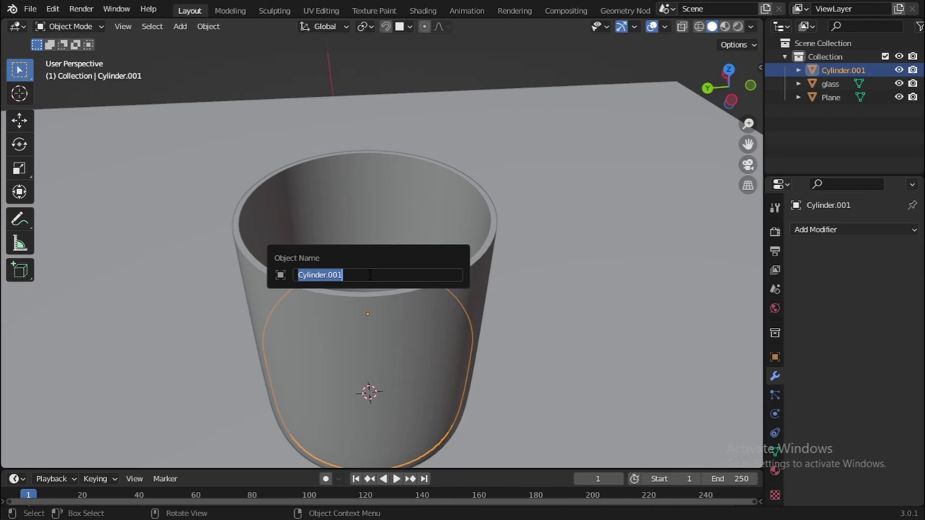
{"action": "type", "text": "whiskey"}
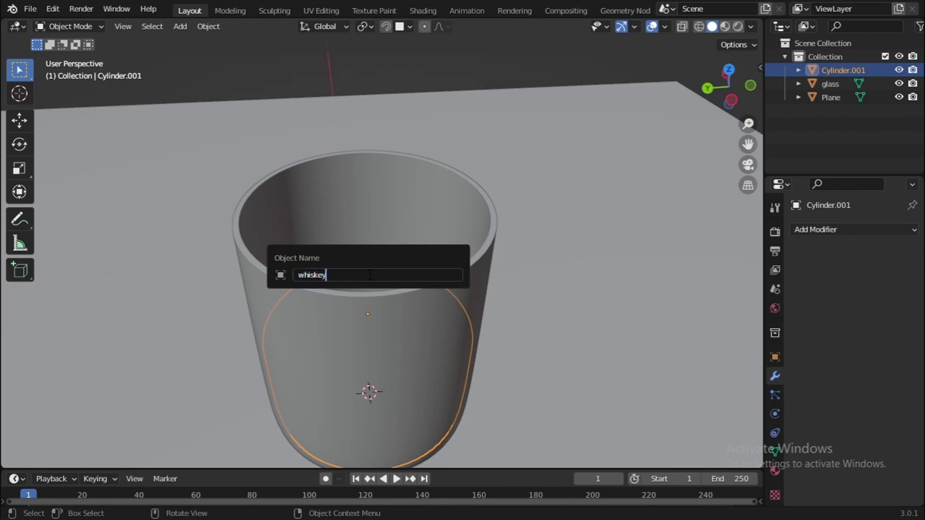
{"action": "key", "text": "Return"}
{"action": "key", "text": "ctrl+s"}
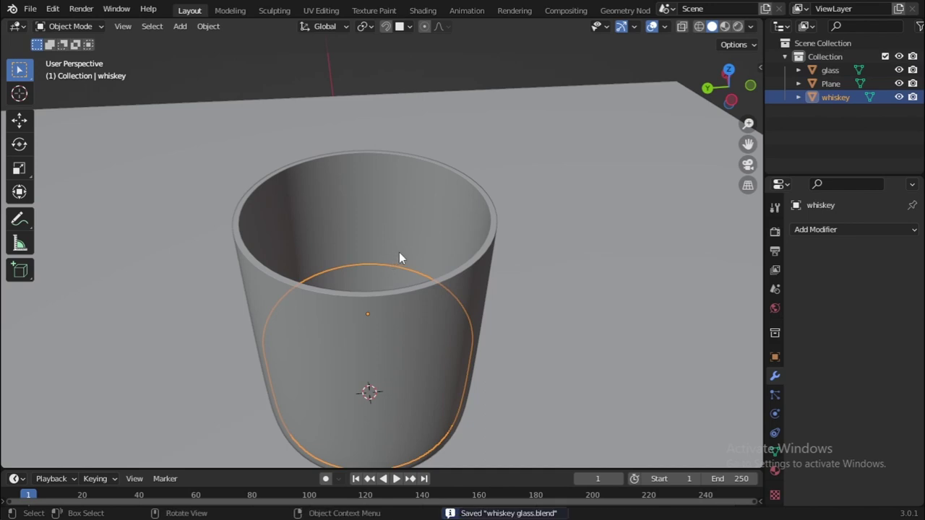
{"action": "key", "text": "Tab"}
Step: Select the whiskey's top edge loop and cap it with Grid Fill
{"action": "key", "text": "2"}
{"action": "left_click", "coordinate": [384, 265], "text": "alt"}
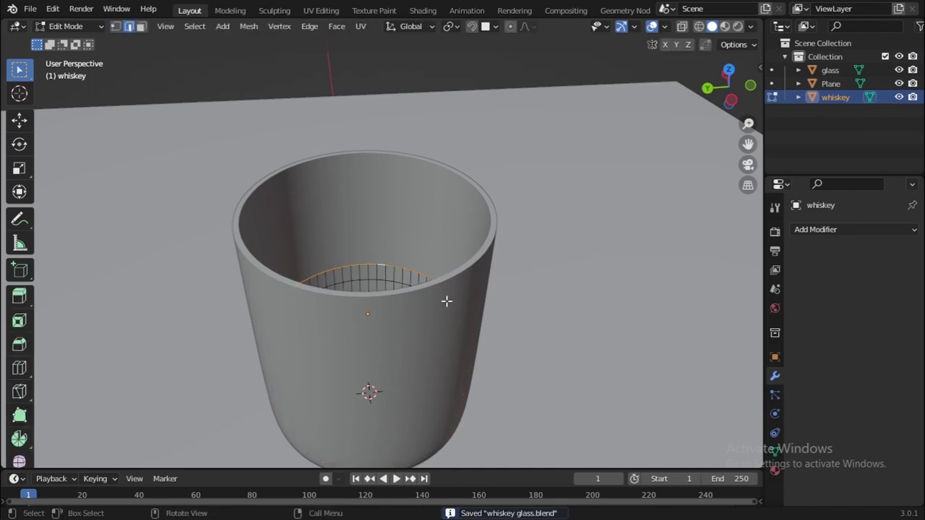
{"action": "middle_click_drag", "start_coordinate": [343, 299], "coordinate": [302, 297]}
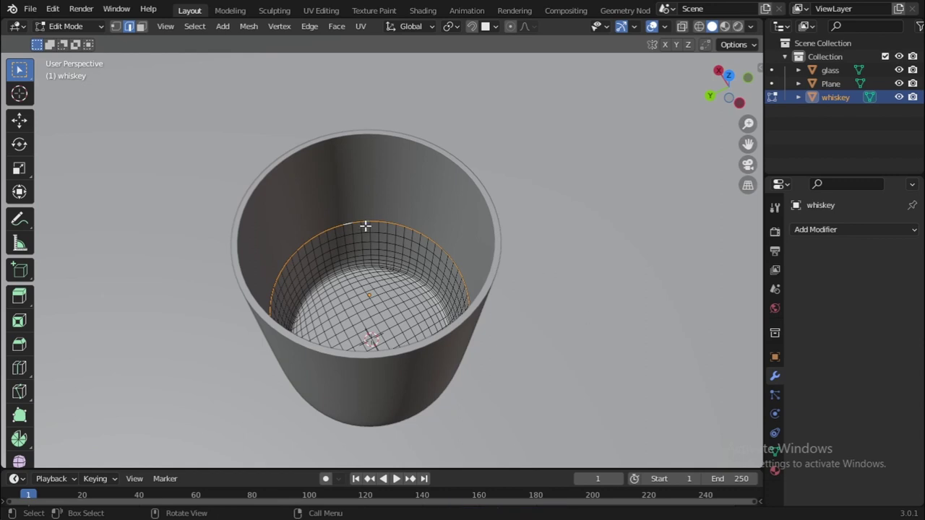
{"action": "key", "text": "f"}
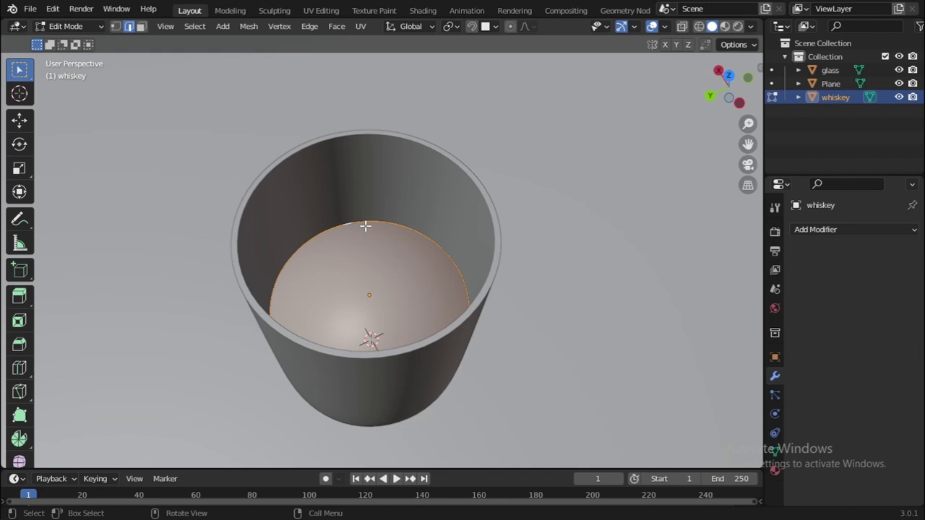
{"action": "middle_click_drag", "start_coordinate": [376, 256], "coordinate": [447, 168]}
{"action": "key", "text": "ctrl+z"}
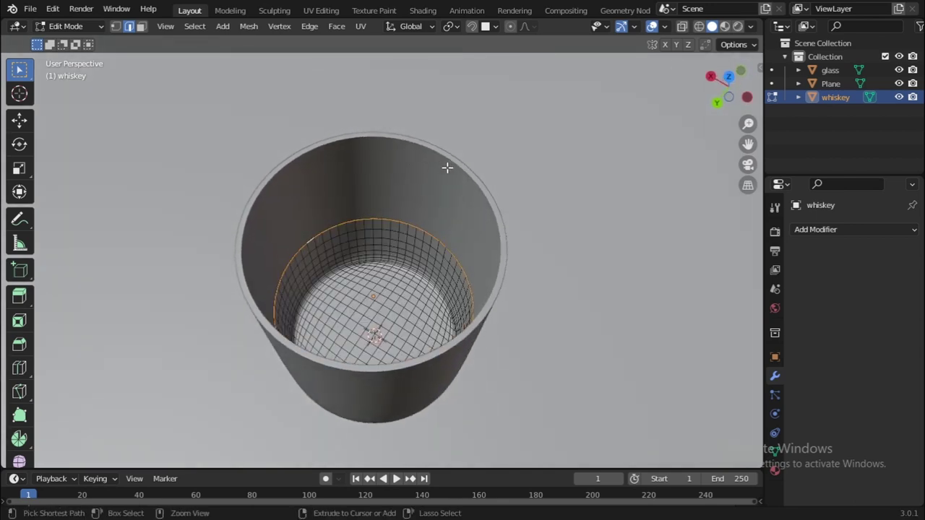
{"action": "key", "text": "ctrl+f"}
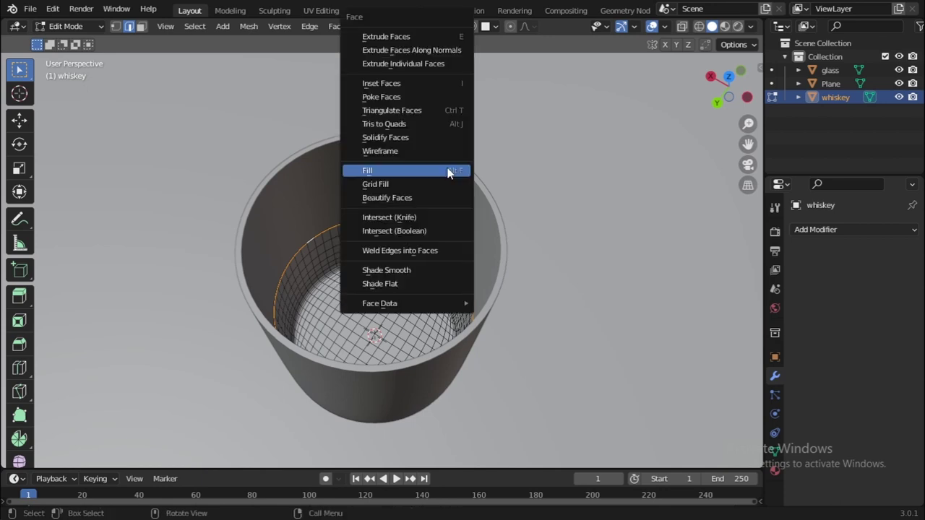
{"action": "left_click", "coordinate": [398, 185]}
Step: Apply Shade Smooth to the whiskey object and check the filled cap
{"action": "key", "text": "Tab"}
{"action": "right_click", "coordinate": [383, 242]}
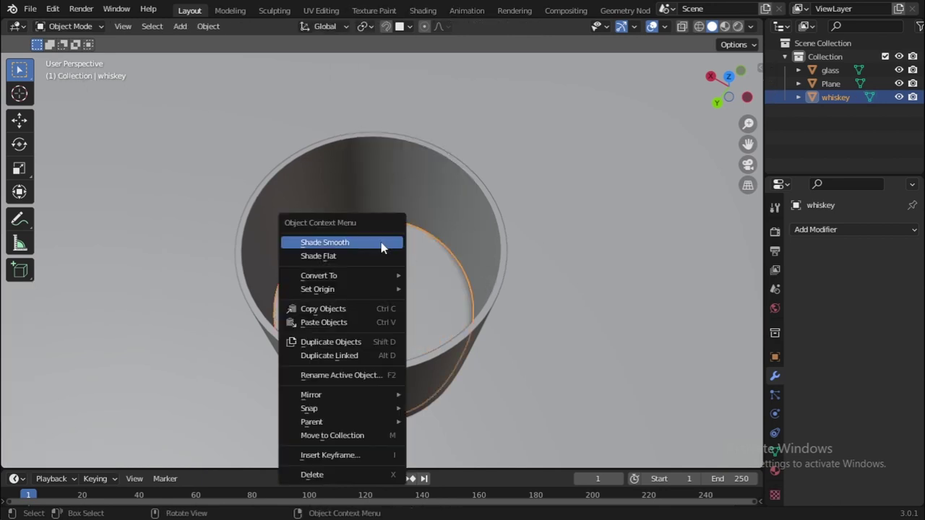
{"action": "left_click", "coordinate": [384, 243]}
{"action": "left_click", "coordinate": [775, 450]}
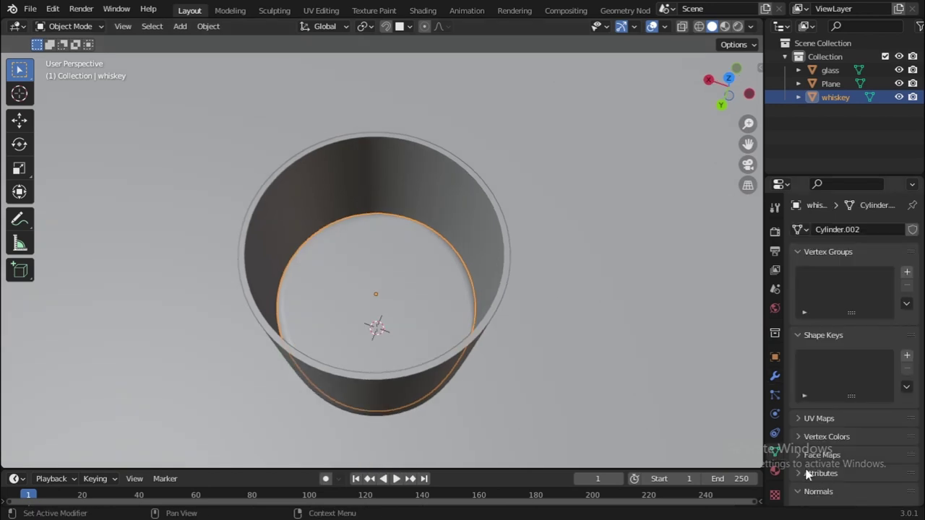
{"action": "scroll", "coordinate": [831, 448], "scroll_direction": "down", "scroll_amount": 4}
{"action": "key", "text": "Tab"}
{"action": "key", "text": "Tab"}
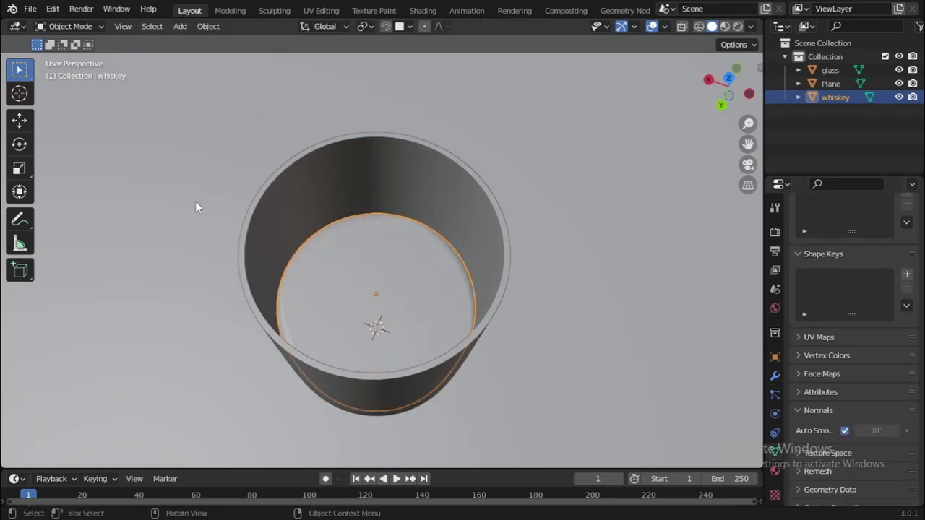
{"action": "middle_click_drag", "start_coordinate": [196, 204], "coordinate": [231, 240]}
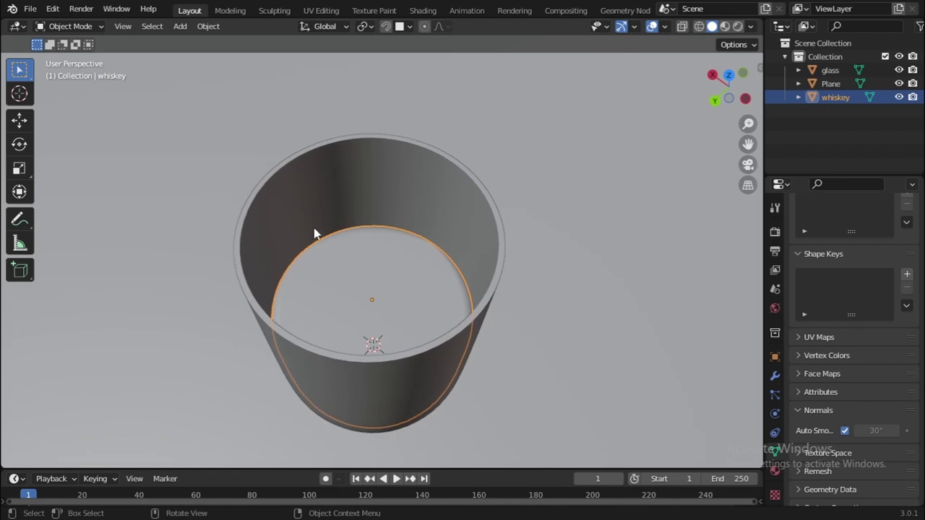
Step: Enable the Face Orientation overlay and check the glass object's normals
{"action": "left_click", "coordinate": [665, 26]}
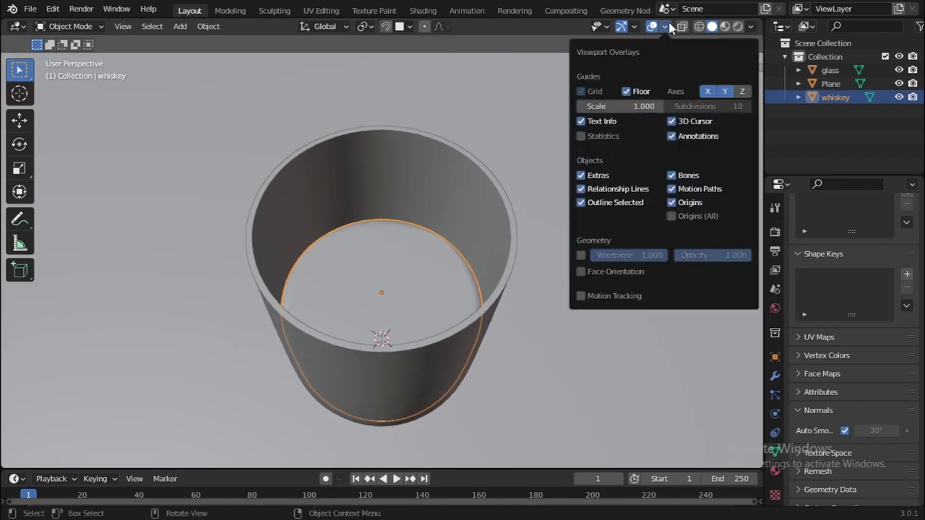
{"action": "left_click", "coordinate": [634, 272]}
{"action": "left_click", "coordinate": [329, 260]}
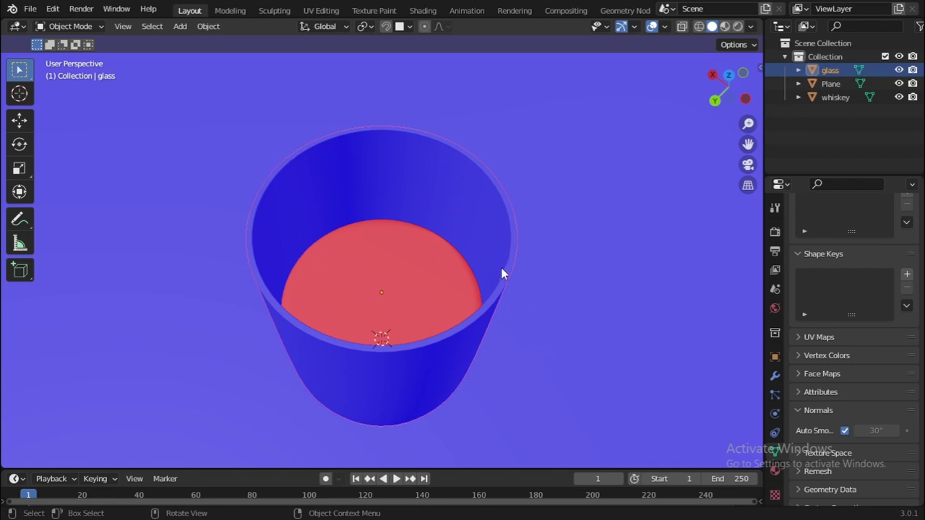
{"action": "middle_click_drag", "start_coordinate": [455, 267], "coordinate": [471, 268]}
{"action": "key", "text": "Tab"}
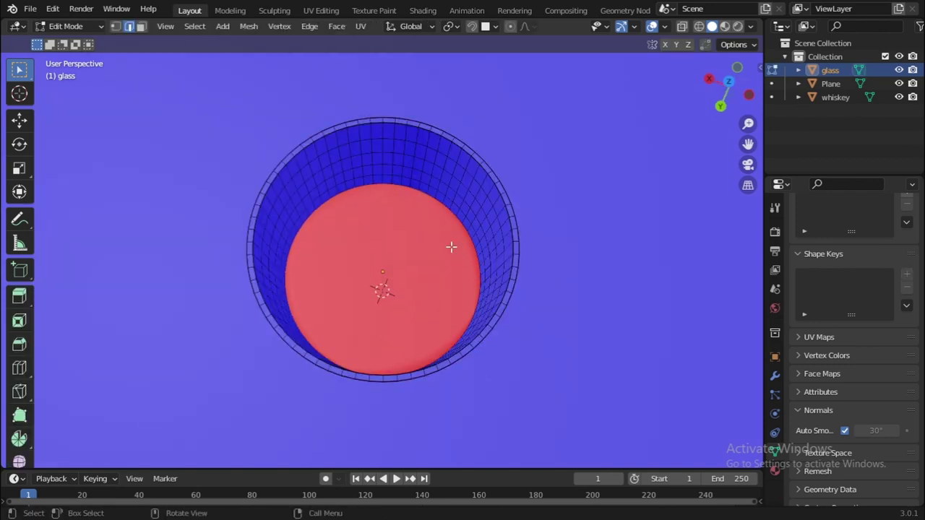
{"action": "key", "text": "Tab"}
Step: Recalculate the whiskey's normals outward with Shift+N
{"action": "left_click", "coordinate": [429, 254]}
{"action": "key", "text": "Tab"}
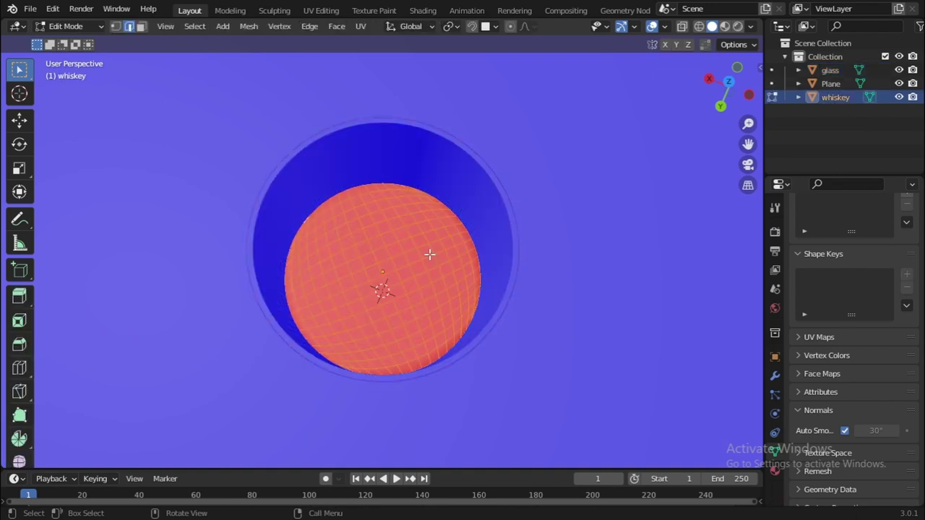
{"action": "key", "text": "shift"}
{"action": "key", "text": "shift+n"}
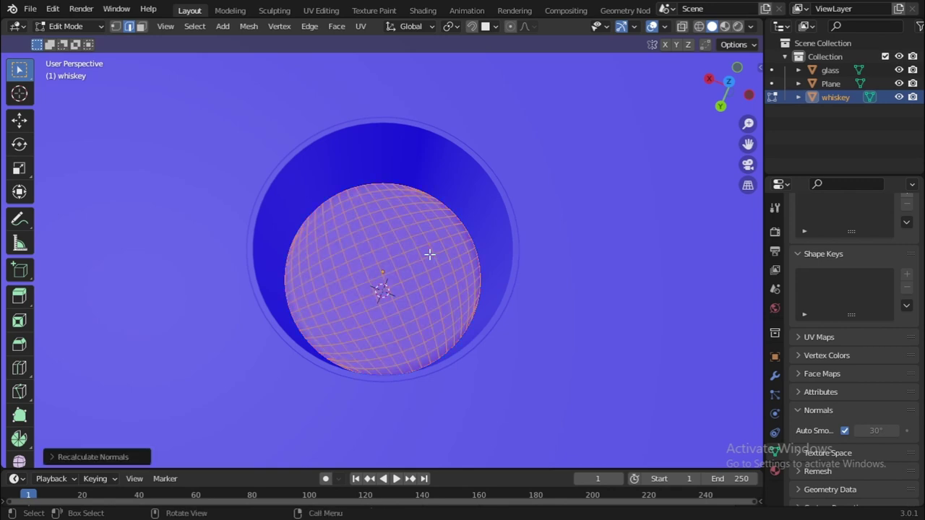
{"action": "key", "text": "Tab"}
{"action": "key", "text": "z"}
{"action": "middle_click_drag", "start_coordinate": [583, 91], "coordinate": [659, 36]}
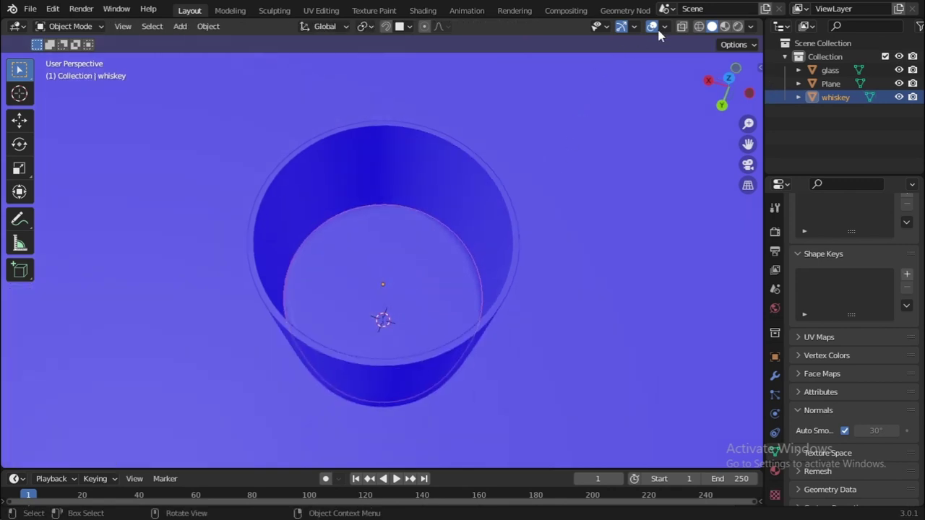
Step: Turn off Face Orientation and open the World Color input choices
{"action": "left_click", "coordinate": [662, 27]}
{"action": "left_click", "coordinate": [632, 268]}
{"action": "scroll", "coordinate": [600, 154], "scroll_direction": "down", "scroll_amount": 3}
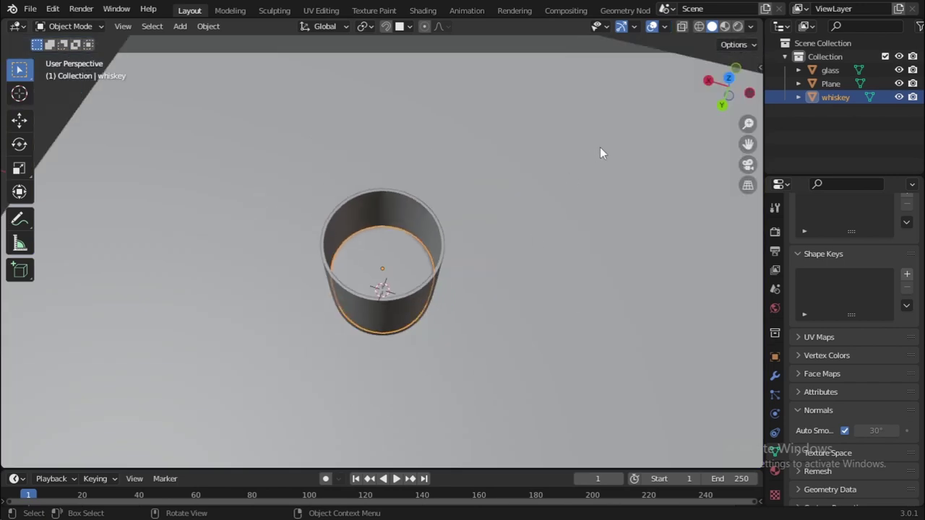
{"action": "scroll", "coordinate": [599, 153], "scroll_direction": "up", "scroll_amount": 5}
{"action": "left_click", "coordinate": [774, 307]}
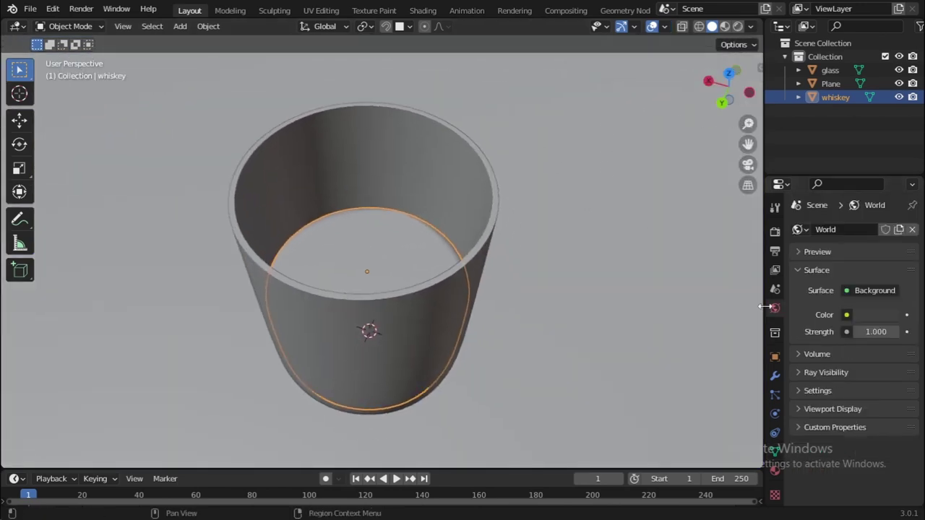
{"action": "left_click", "coordinate": [846, 316]}
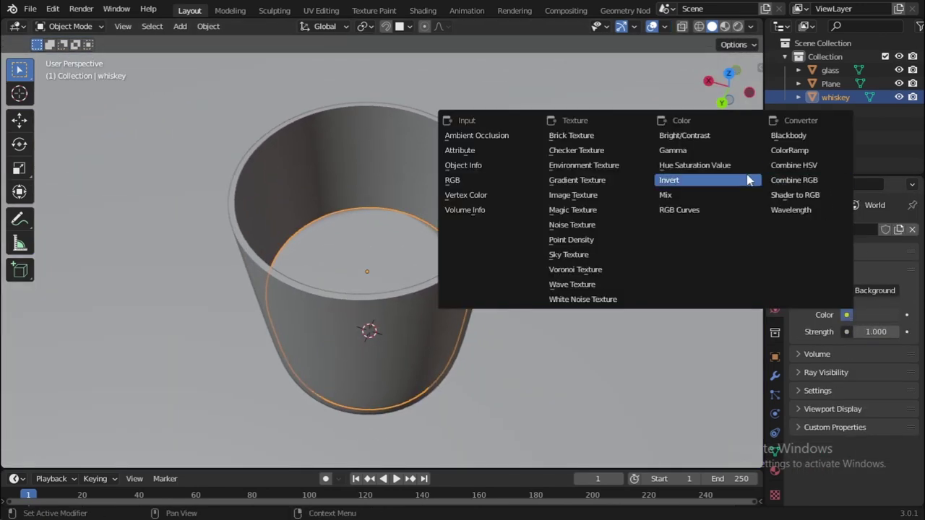
Step: Set the World Color to an Environment Texture using hdri/artist_workshop_8k.exr, then save
{"action": "left_click", "coordinate": [593, 174]}
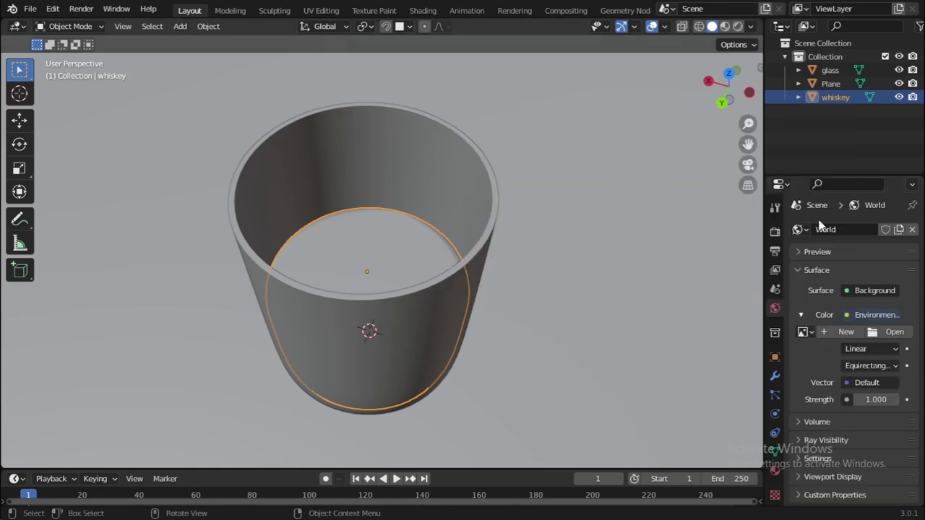
{"action": "left_click", "coordinate": [896, 330]}
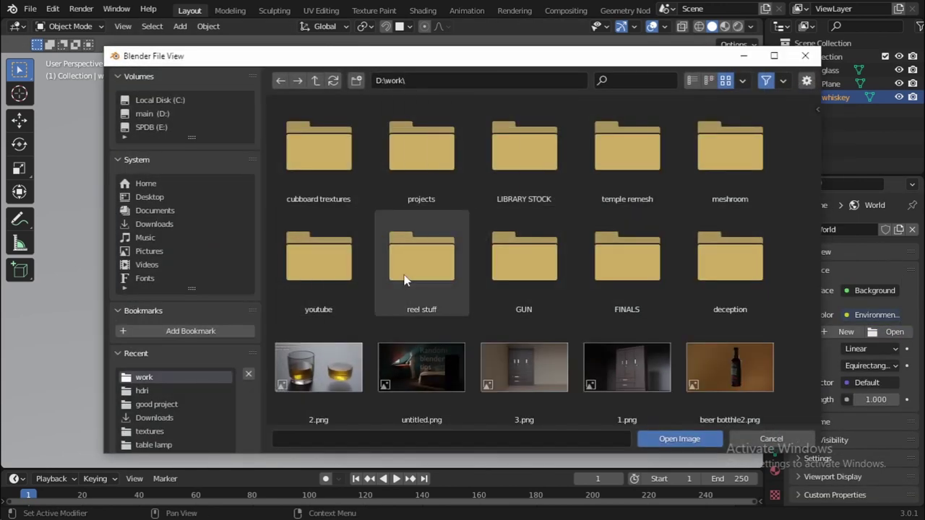
{"action": "left_click", "coordinate": [144, 390]}
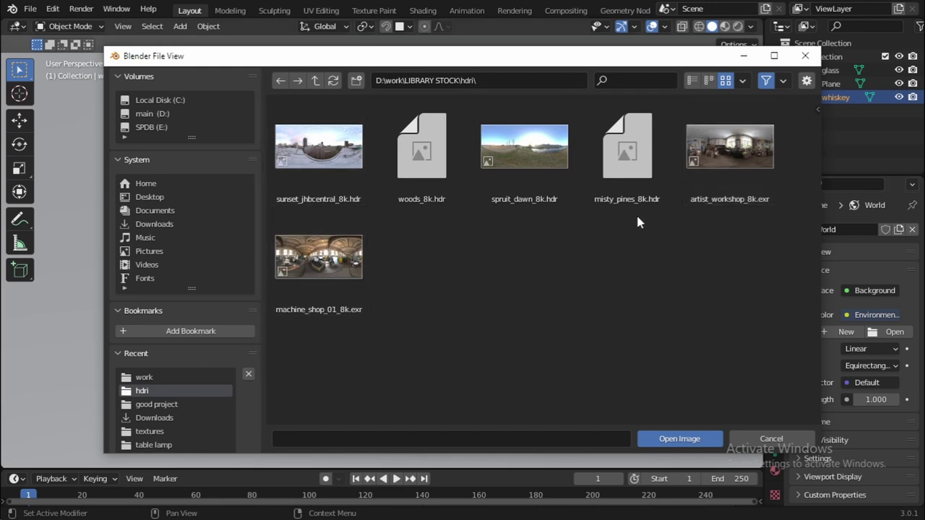
{"action": "left_click", "coordinate": [705, 170]}
{"action": "left_click", "coordinate": [679, 439]}
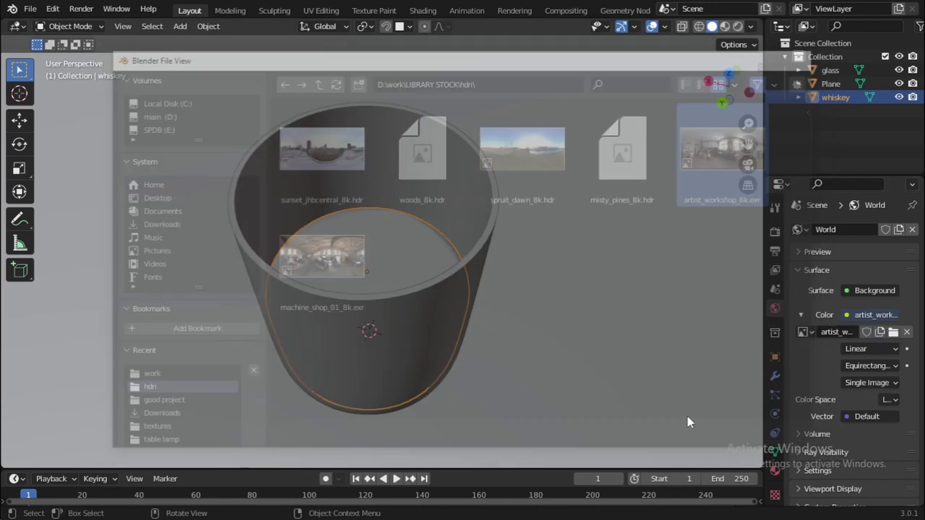
{"action": "middle_click_drag", "start_coordinate": [371, 249], "coordinate": [292, 277]}
{"action": "key", "text": "ctrl+s"}
Step: Switch the viewport to rendered shading to preview the glass under the workshop HDRI, then save
{"action": "key", "text": "z"}
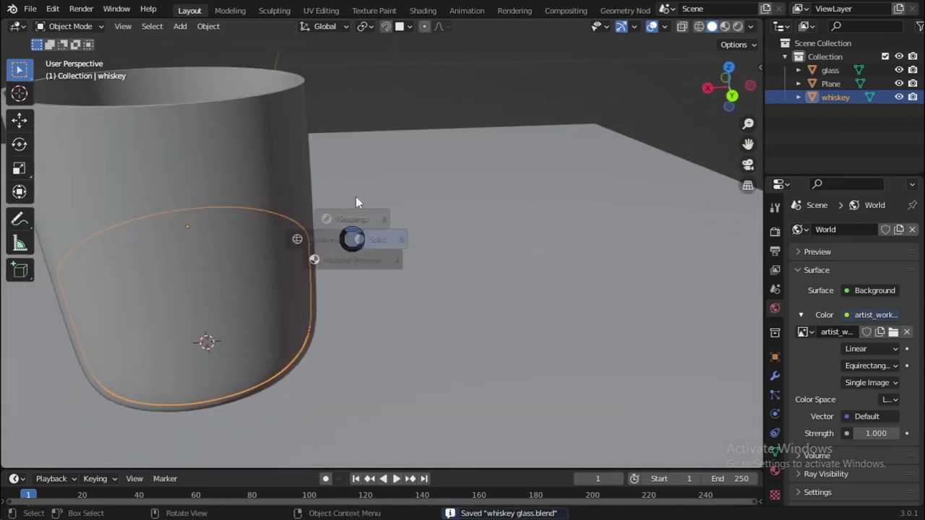
{"action": "left_click", "coordinate": [356, 87]}
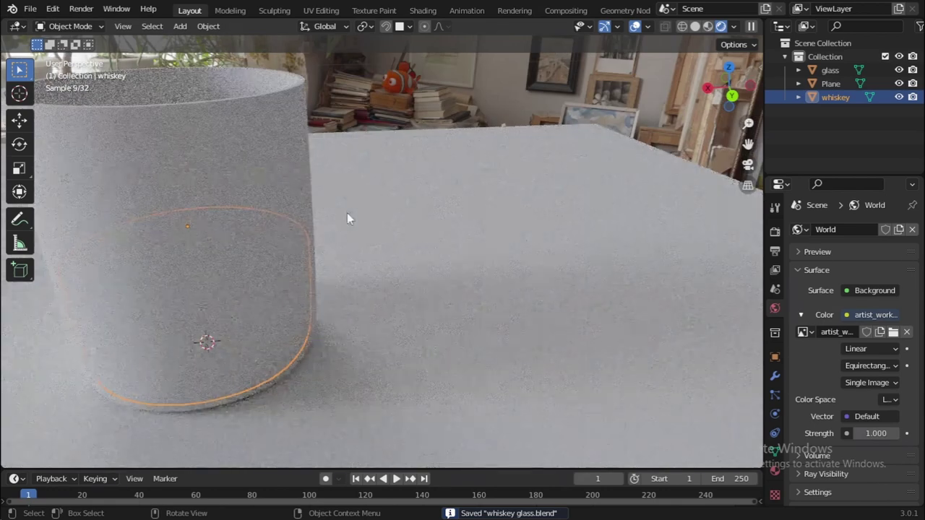
{"action": "middle_click_drag", "start_coordinate": [347, 213], "coordinate": [258, 181]}
{"action": "key", "text": "ctrl+s"}
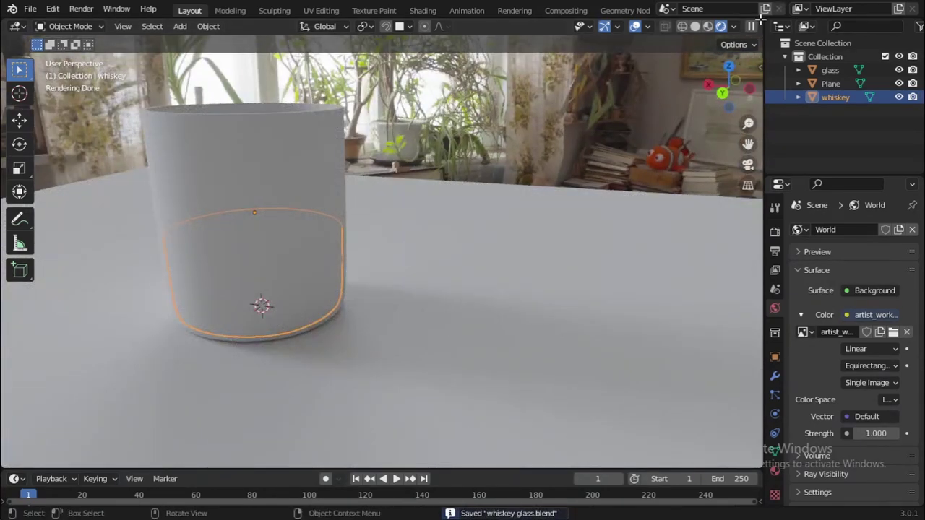
Step: Split the 3D view into two side-by-side areas with a narrower left view, and save
{"action": "left_click_drag", "start_coordinate": [755, 27], "coordinate": [426, 174]}
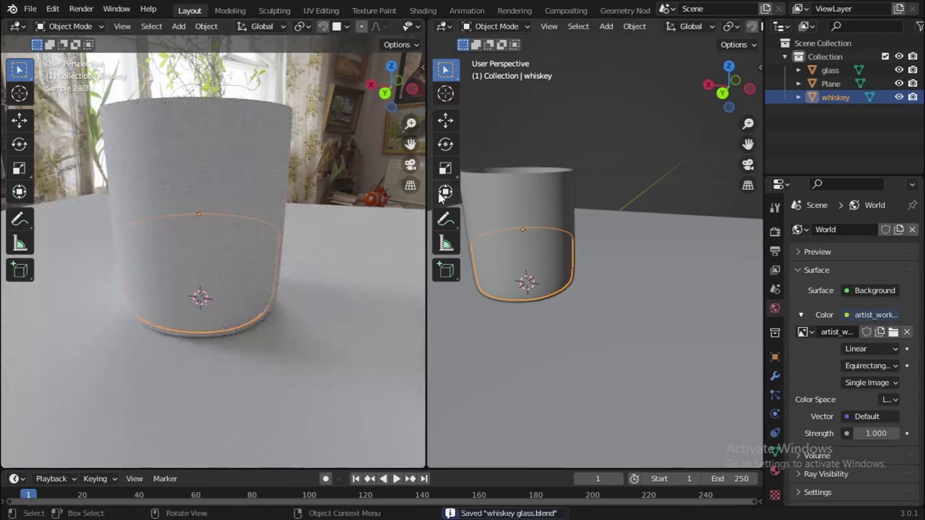
{"action": "left_click_drag", "start_coordinate": [426, 215], "coordinate": [290, 218]}
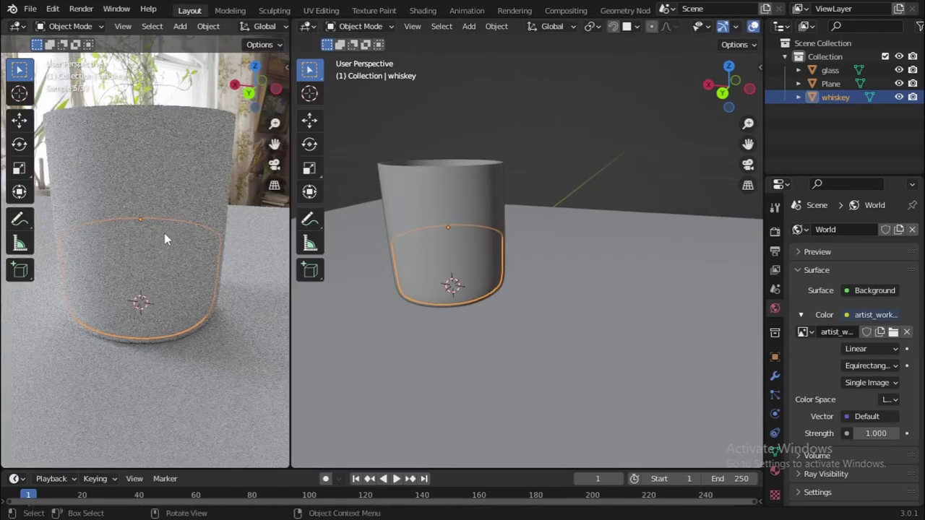
{"action": "key", "text": "ctrl+s"}
Step: Make the right area a Shader Editor and give the whiskey a new material named 'glass'
{"action": "left_click", "coordinate": [306, 32]}
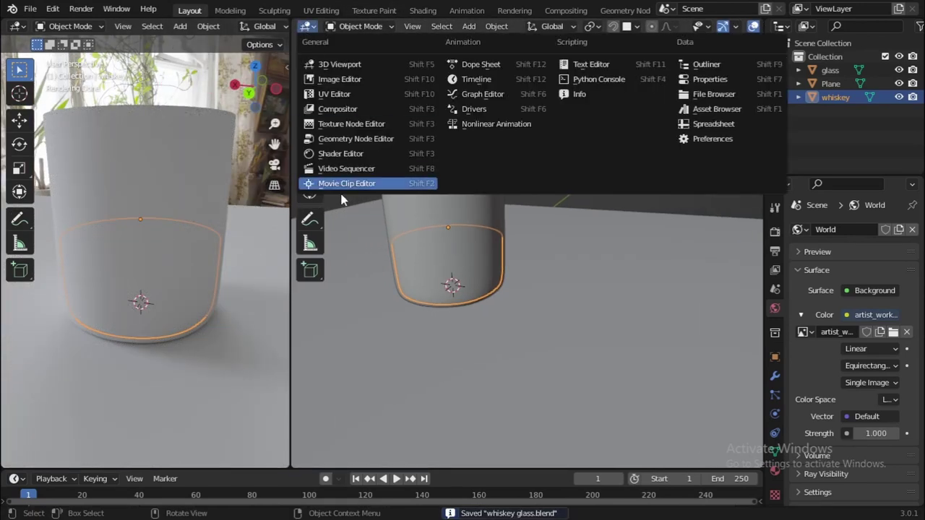
{"action": "left_click", "coordinate": [356, 155]}
{"action": "key", "text": "n"}
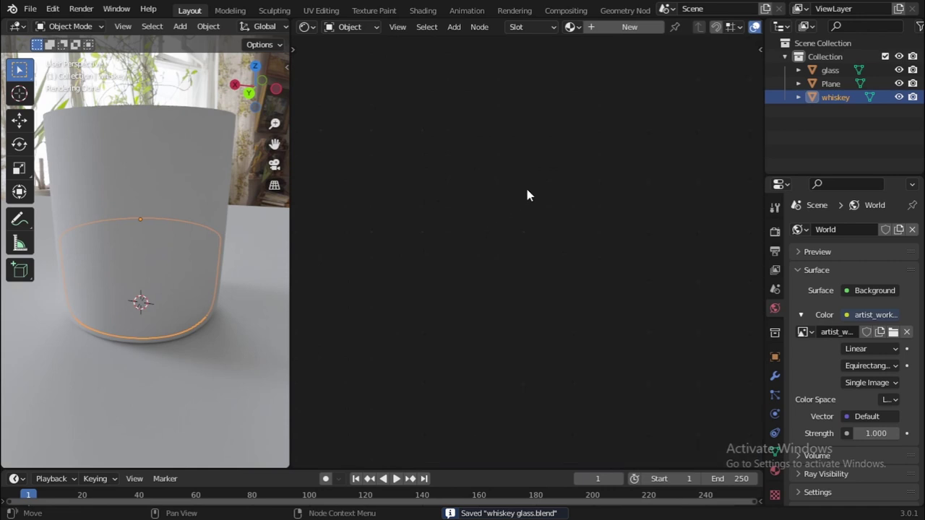
{"action": "left_click", "coordinate": [643, 32]}
{"action": "double_click", "coordinate": [699, 28]}
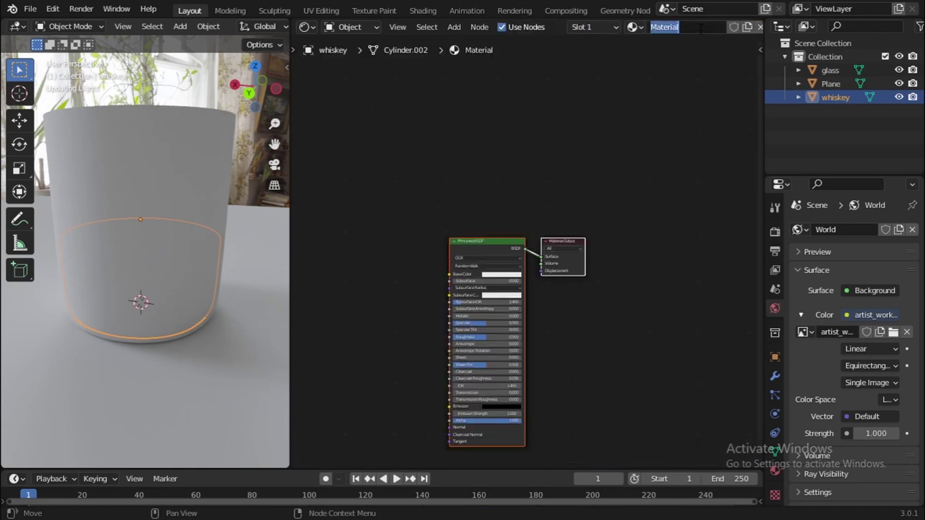
{"action": "type", "text": "glass"}
{"action": "key", "text": "Return"}
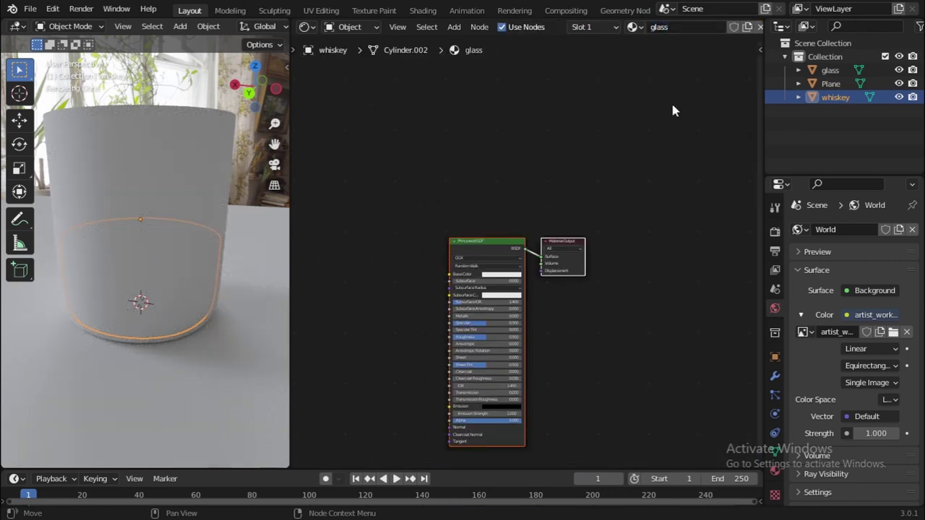
{"action": "key", "text": "Home"}
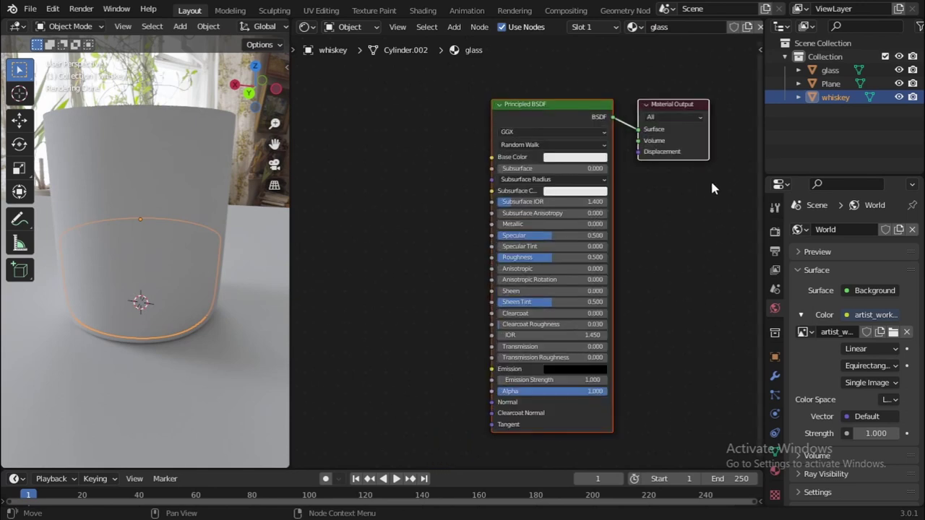
Step: Set the whiskey material to IOR 1.100, Roughness 0 and Transmission 1, then select the glass cup
{"action": "double_click", "coordinate": [571, 294]}
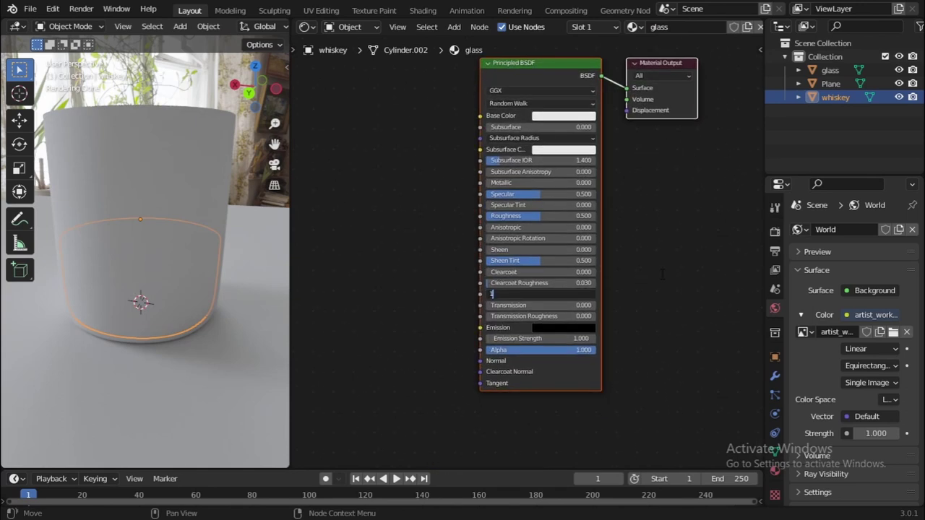
{"action": "key", "text": "Return"}
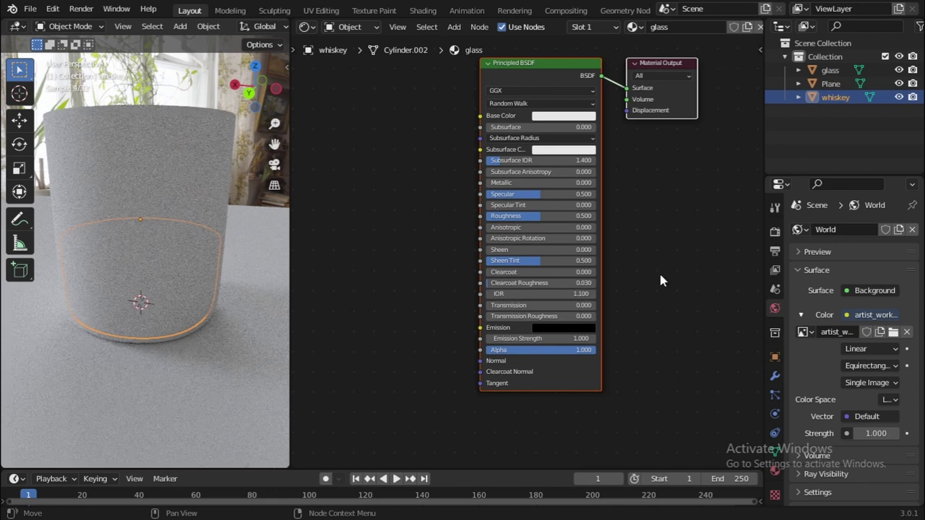
{"action": "key", "text": "Home"}
{"action": "left_click_drag", "start_coordinate": [562, 213], "coordinate": [477, 214]}
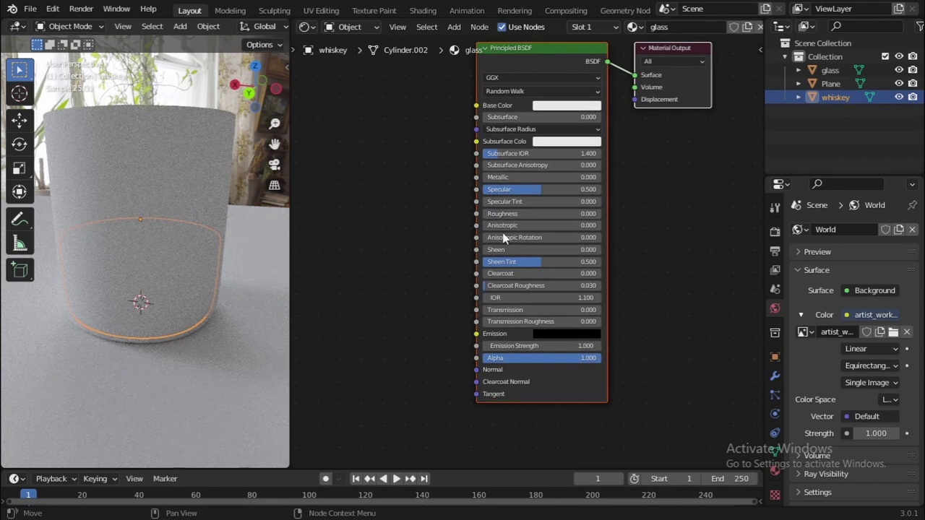
{"action": "left_click_drag", "start_coordinate": [520, 310], "coordinate": [606, 310]}
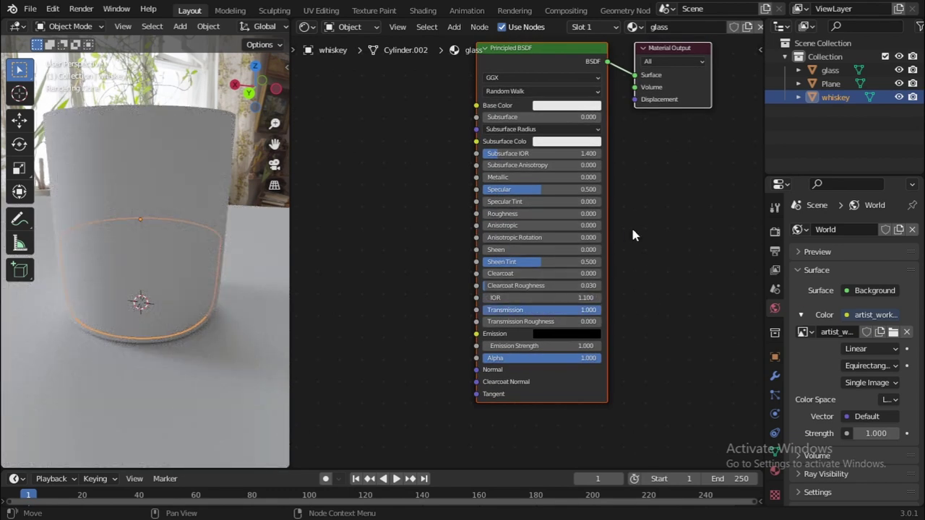
{"action": "middle_click_drag", "start_coordinate": [572, 237], "coordinate": [571, 254]}
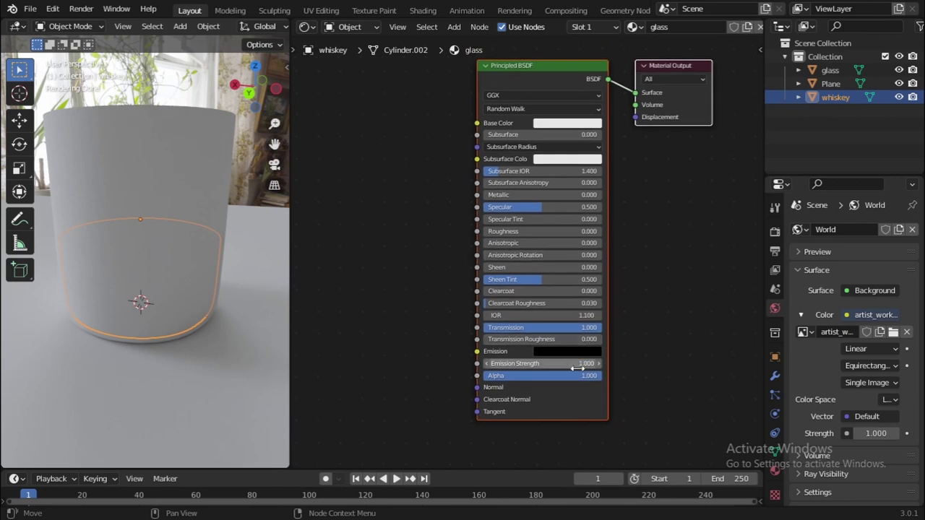
{"action": "scroll", "coordinate": [635, 320], "scroll_direction": "up", "scroll_amount": 1}
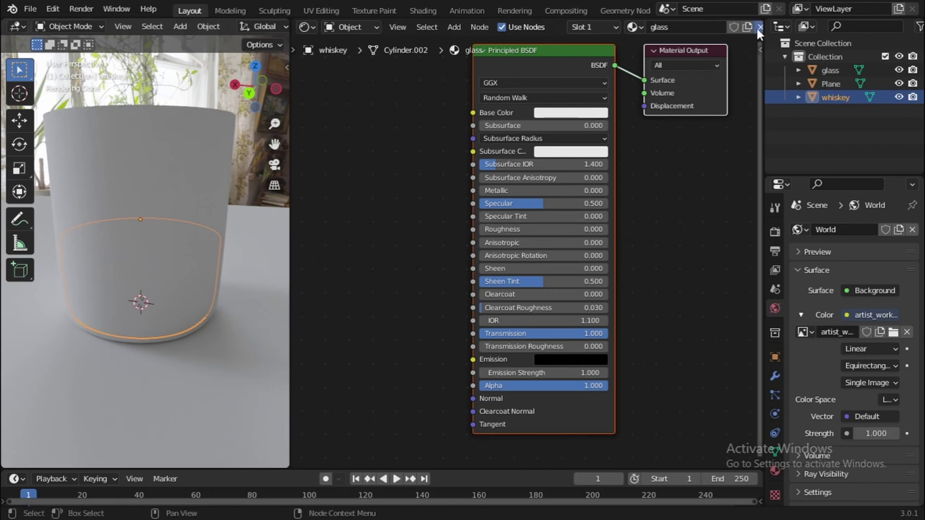
{"action": "left_click", "coordinate": [758, 28]}
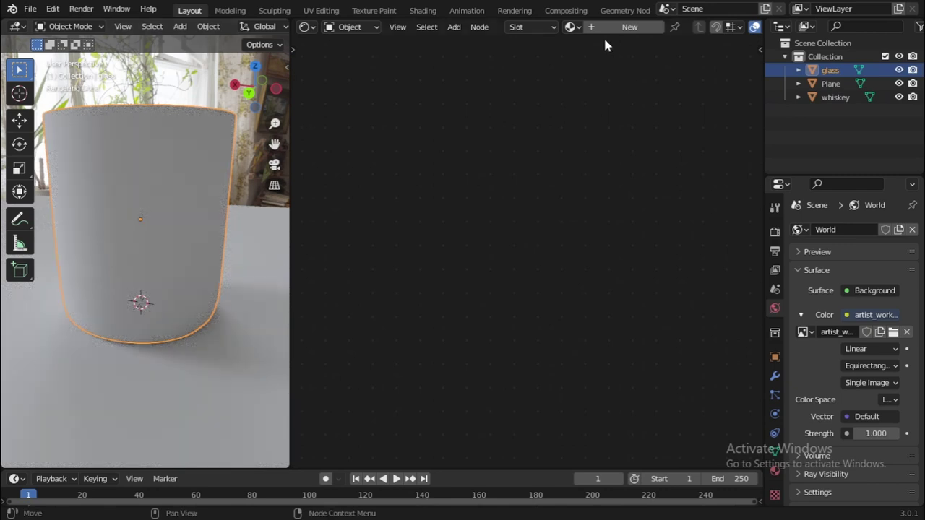
Step: Create a new material on the glass cup and name it 'glass'
{"action": "left_click", "coordinate": [629, 26]}
{"action": "double_click", "coordinate": [664, 27]}
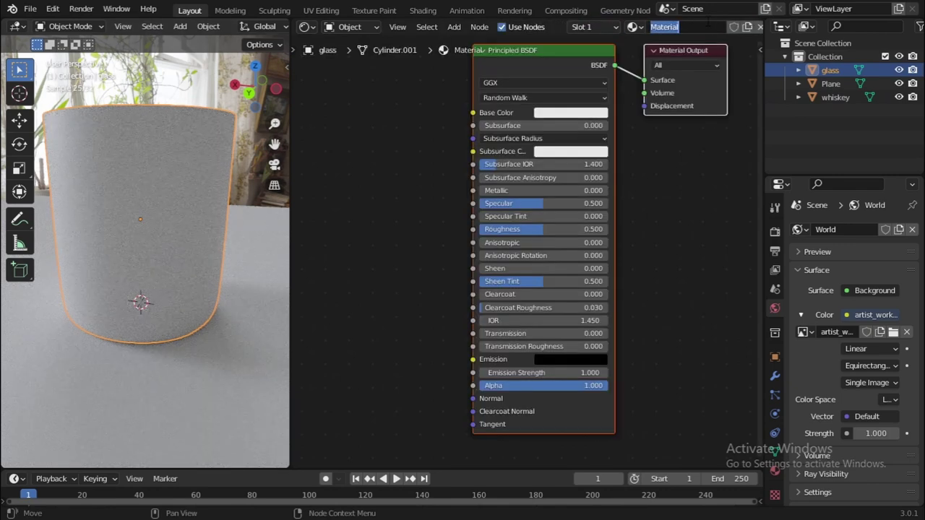
{"action": "type", "text": "hlass"}
{"action": "key", "text": "Return"}
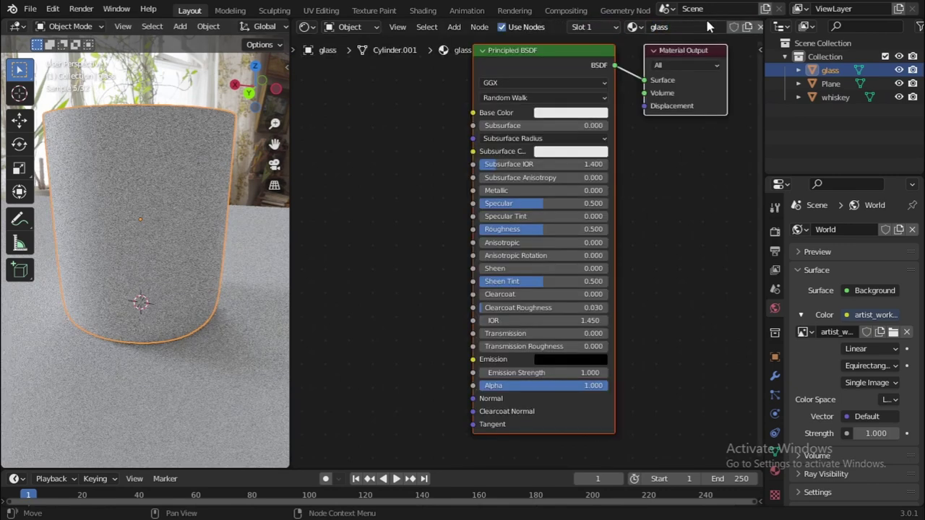
Step: Set the glass material to Roughness 0, IOR 1.1 and Transmission 1, then save whiskey glass.blend
{"action": "left_click_drag", "start_coordinate": [537, 229], "coordinate": [483, 229]}
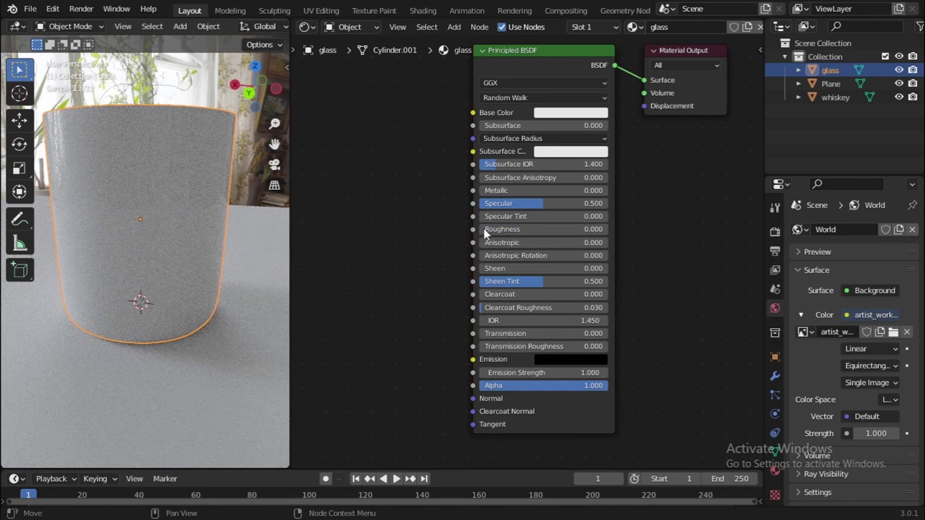
{"action": "left_click", "coordinate": [605, 322]}
{"action": "type", "text": "1"}
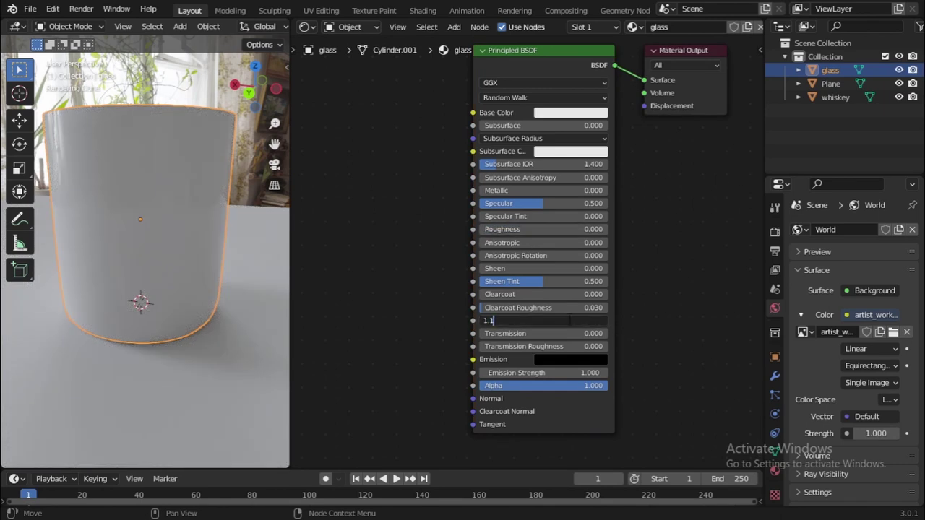
{"action": "type", "text": ".1"}
{"action": "key", "text": "Return"}
{"action": "left_click_drag", "start_coordinate": [520, 333], "coordinate": [665, 320]}
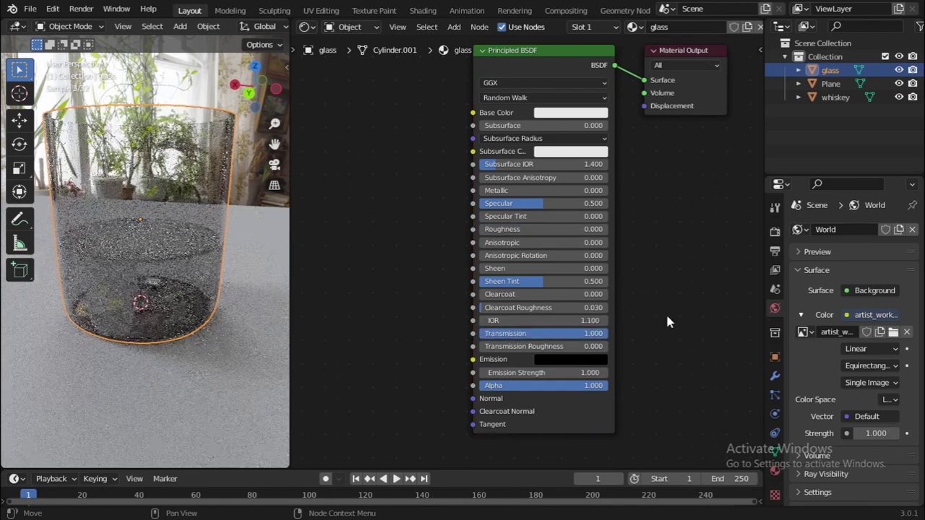
{"action": "middle_click_drag", "start_coordinate": [147, 196], "coordinate": [127, 175]}
{"action": "key", "text": "ctrl+s"}
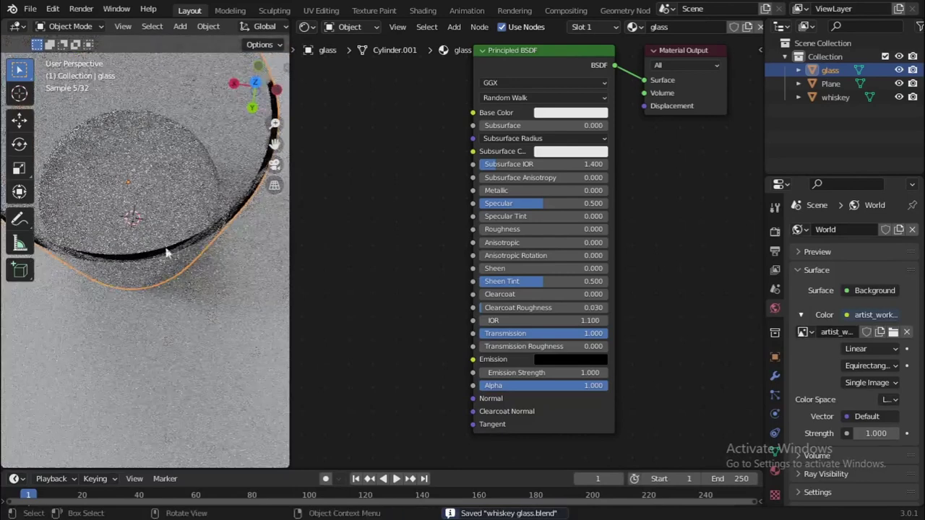
Step: Orbit around the glass, switching selection between the whiskey liquid and the cup, ending on the cup
{"action": "left_click", "coordinate": [127, 176]}
{"action": "scroll", "coordinate": [704, 28], "scroll_direction": "down", "scroll_amount": 1}
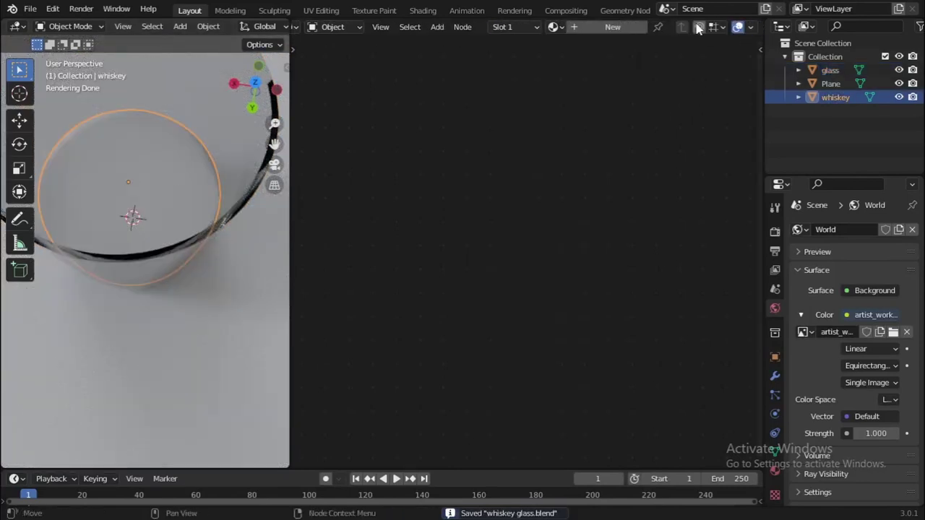
{"action": "middle_click_drag", "start_coordinate": [120, 136], "coordinate": [186, 56]}
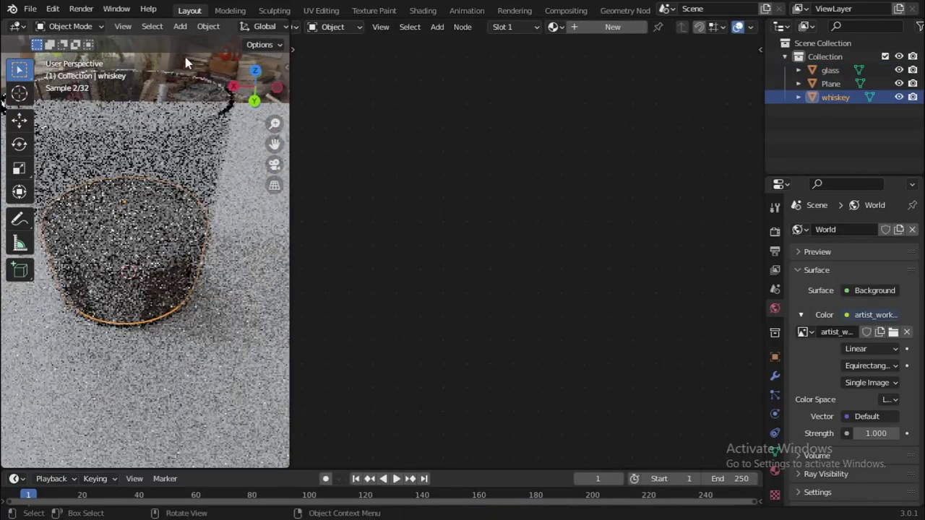
{"action": "left_click", "coordinate": [130, 169]}
{"action": "middle_click_drag", "start_coordinate": [130, 169], "coordinate": [157, 204]}
{"action": "left_click", "coordinate": [159, 285]}
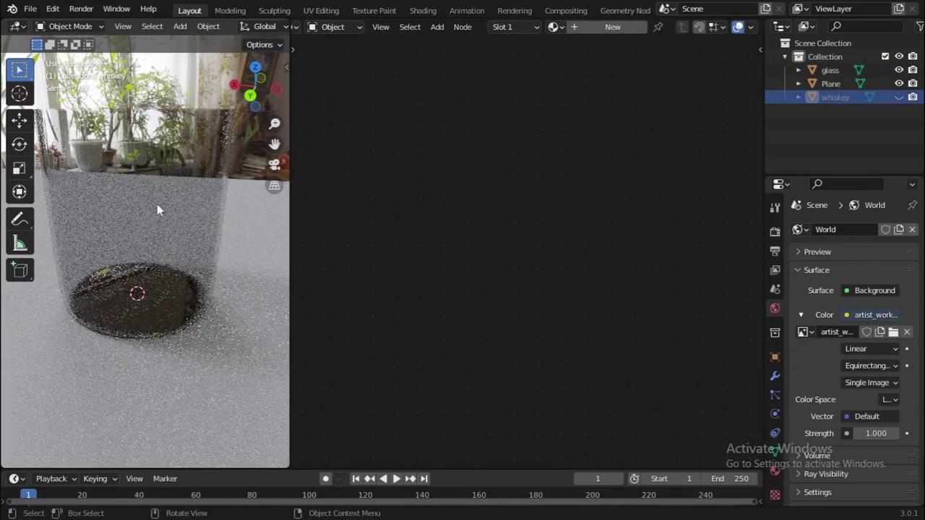
{"action": "middle_click_drag", "start_coordinate": [207, 155], "coordinate": [231, 168]}
{"action": "left_click", "coordinate": [231, 168]}
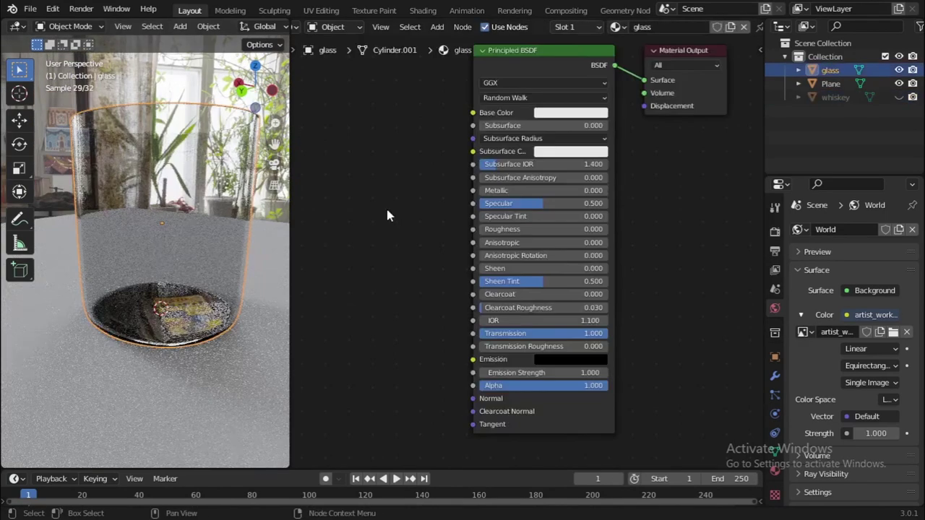
{"action": "scroll", "coordinate": [567, 239], "scroll_direction": "left", "scroll_amount": 5, "text": "ctrl"}
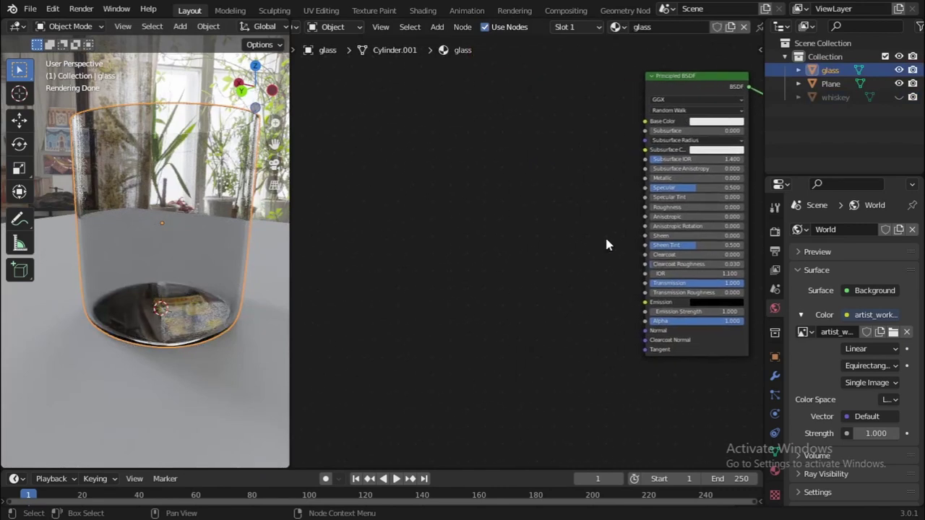
Step: Cancel an empty node search and zoom in on the Principled BSDF node before switching to OBS Studio
{"action": "key", "text": "shift+a"}
{"action": "left_click", "coordinate": [622, 244]}
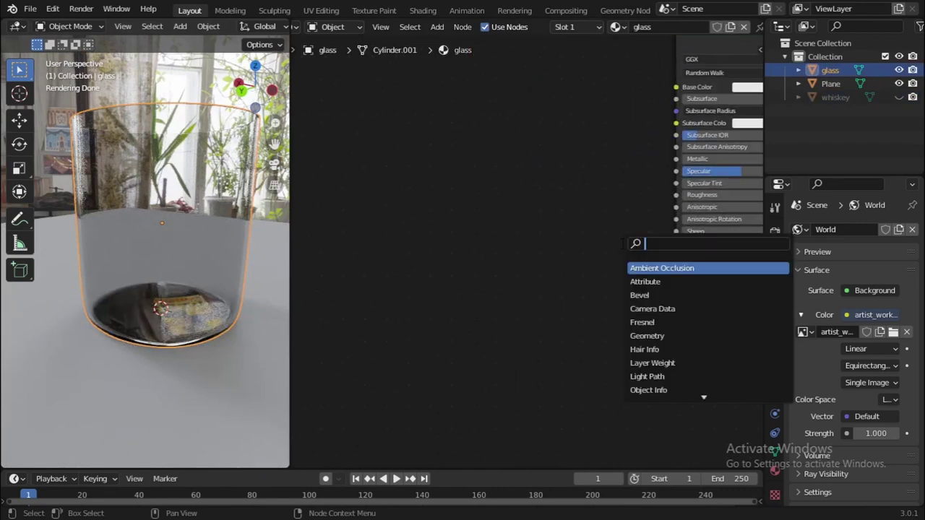
{"action": "key", "text": "Escape"}
{"action": "middle_click_drag", "start_coordinate": [562, 216], "coordinate": [373, 181]}
{"action": "scroll", "coordinate": [699, 279], "scroll_direction": "up", "scroll_amount": 2}
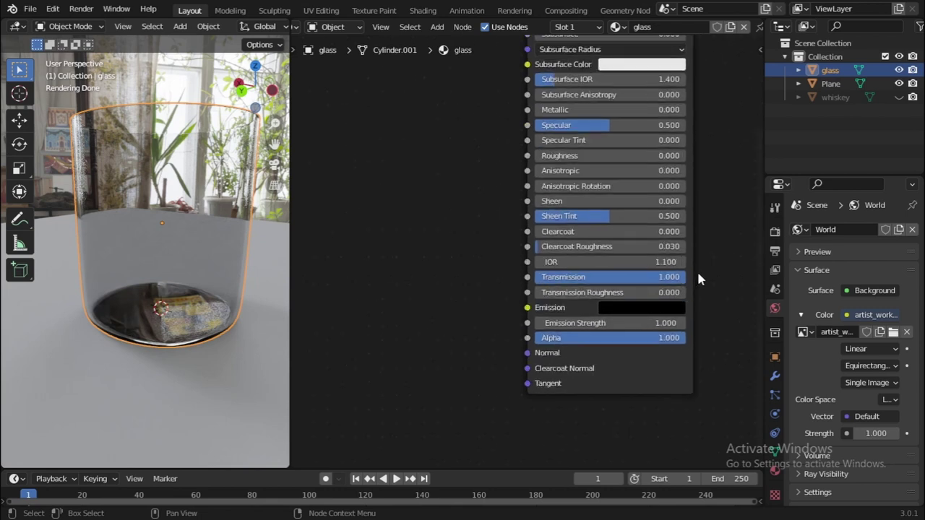
{"action": "middle_click_drag", "start_coordinate": [698, 279], "coordinate": [572, 268]}
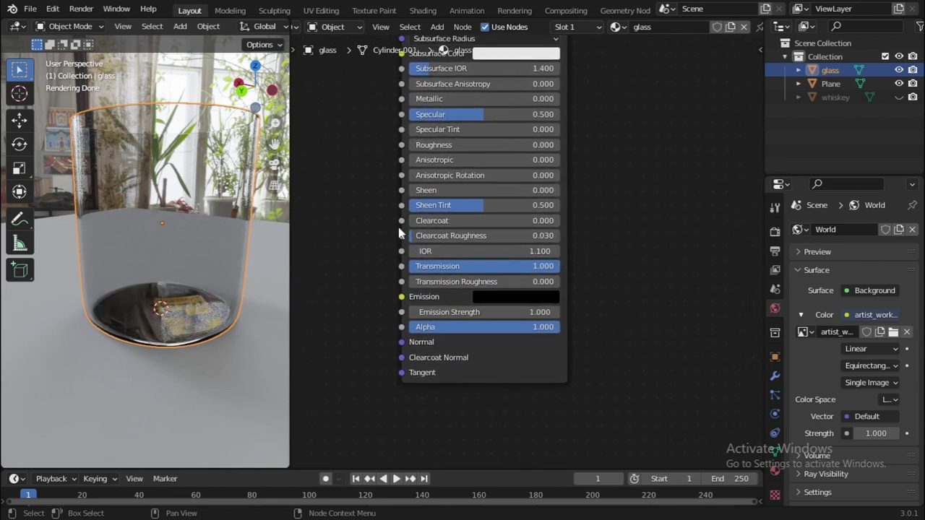
{"action": "scroll", "coordinate": [399, 231], "scroll_direction": "up", "scroll_amount": 2}
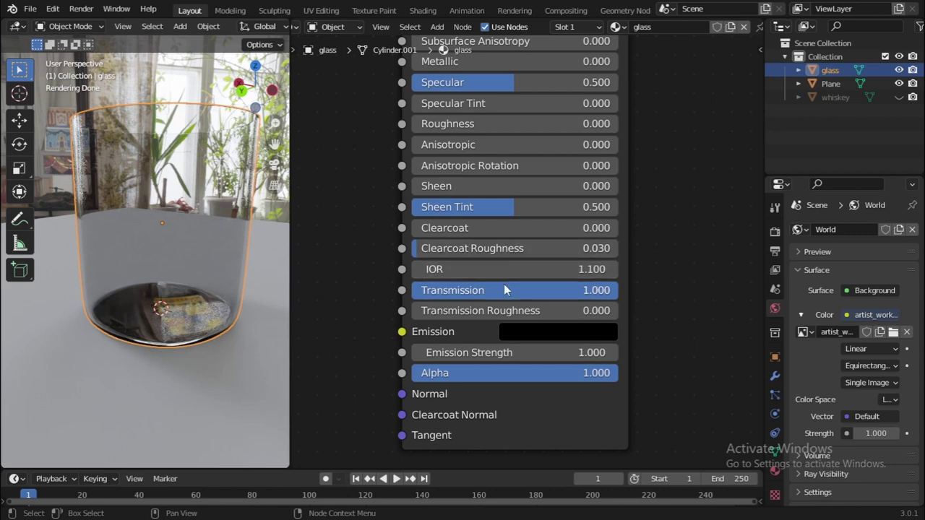
{"action": "key", "text": "alt+Tab"}
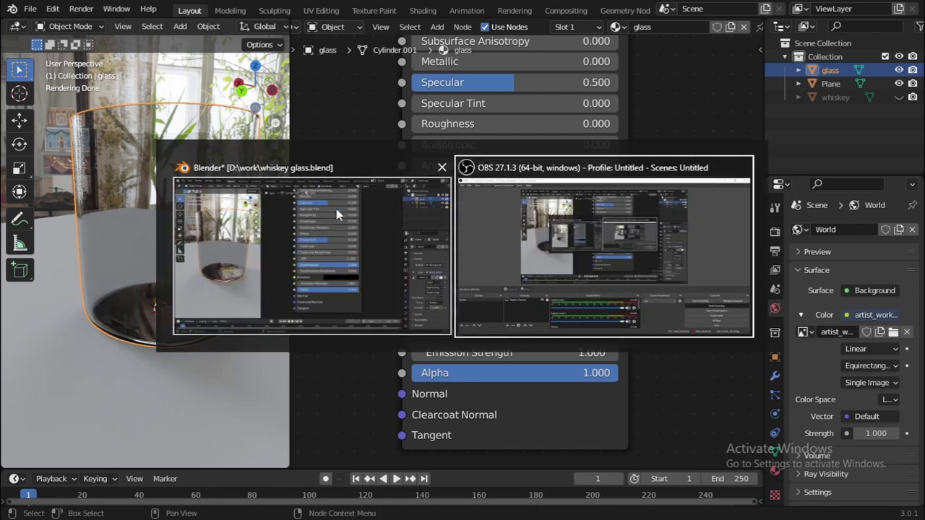
Step: Cycle between the OBS and Blender windows, then open a new Chrome tab
{"action": "key", "text": "alt+Tab"}
{"action": "key", "text": "alt+Tab"}
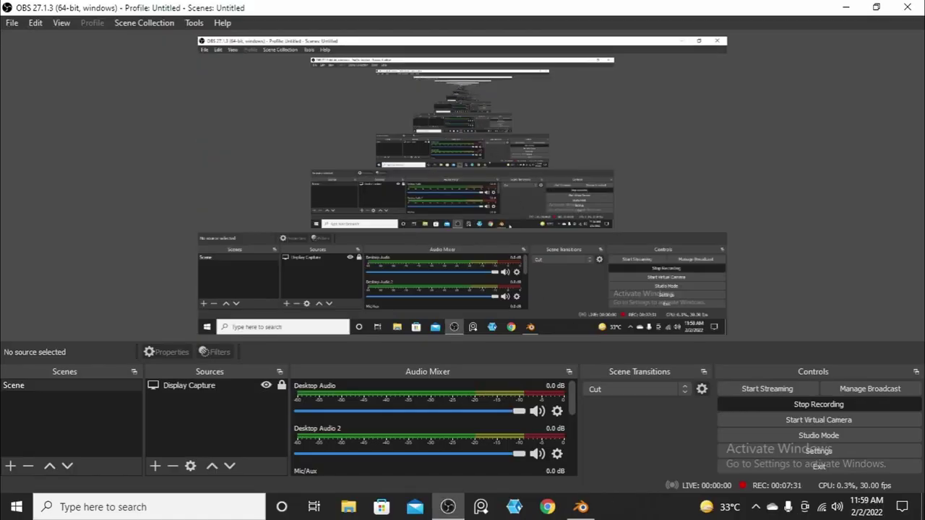
{"action": "key", "text": "alt+Tab"}
{"action": "key", "text": "alt+Tab"}
{"action": "key", "text": "alt+Tab"}
{"action": "left_click", "coordinate": [546, 506]}
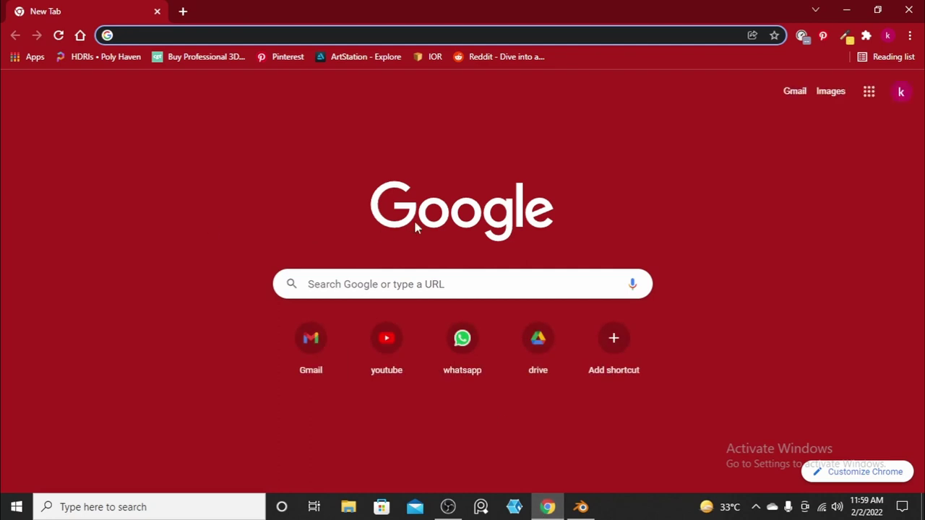
Step: Open the Pixel and Poly IOR list and scroll to the Glass entry, IOR 1.500
{"action": "left_click", "coordinate": [420, 58]}
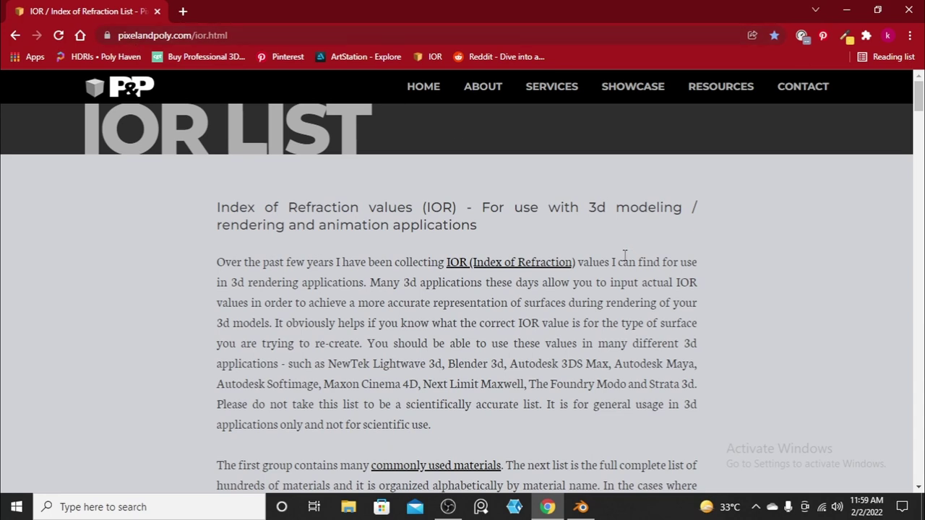
{"action": "scroll", "coordinate": [624, 254], "scroll_direction": "down", "scroll_amount": 10}
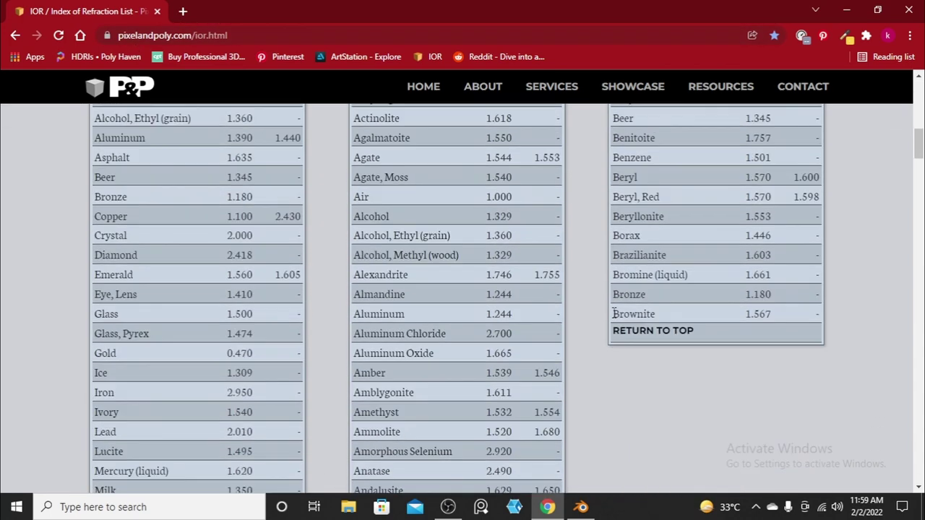
{"action": "scroll", "coordinate": [613, 327], "scroll_direction": "down", "scroll_amount": 10}
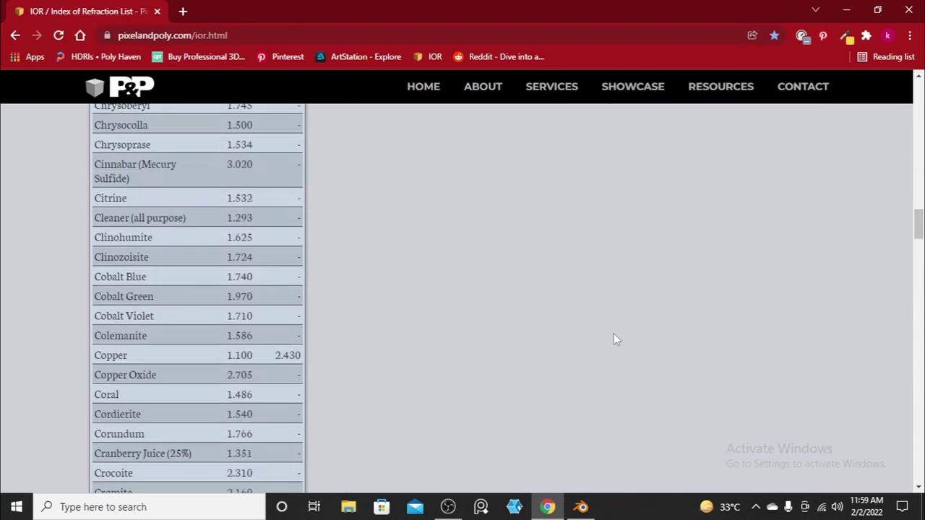
{"action": "scroll", "coordinate": [613, 337], "scroll_direction": "down", "scroll_amount": 10}
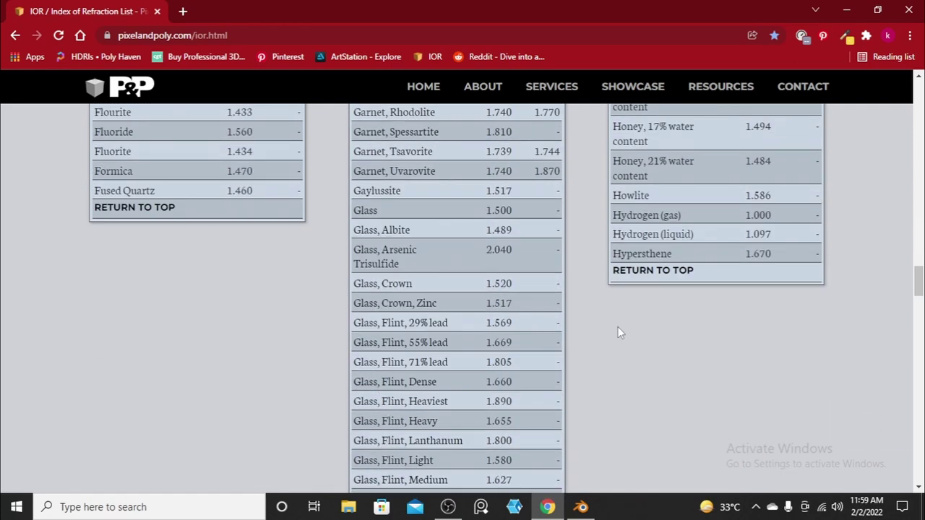
{"action": "scroll", "coordinate": [619, 332], "scroll_direction": "down", "scroll_amount": 4}
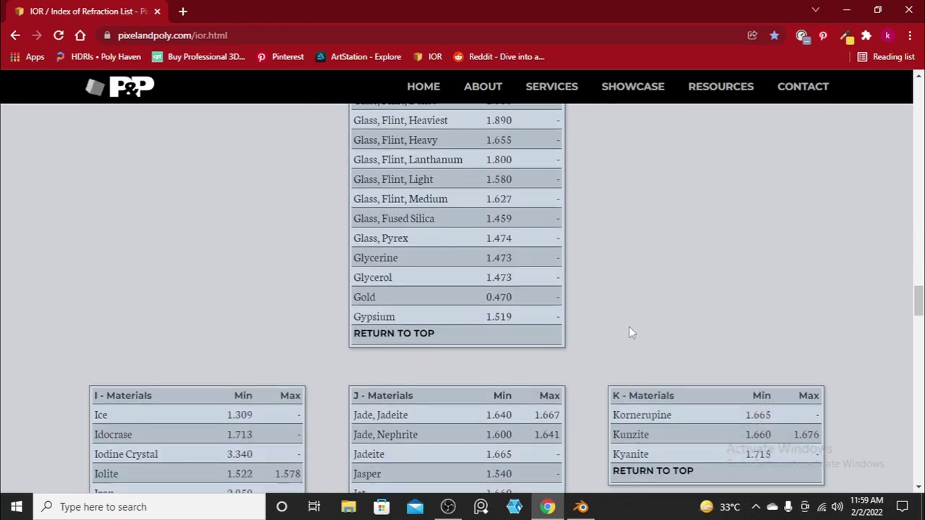
{"action": "scroll", "coordinate": [629, 333], "scroll_direction": "down", "scroll_amount": 10}
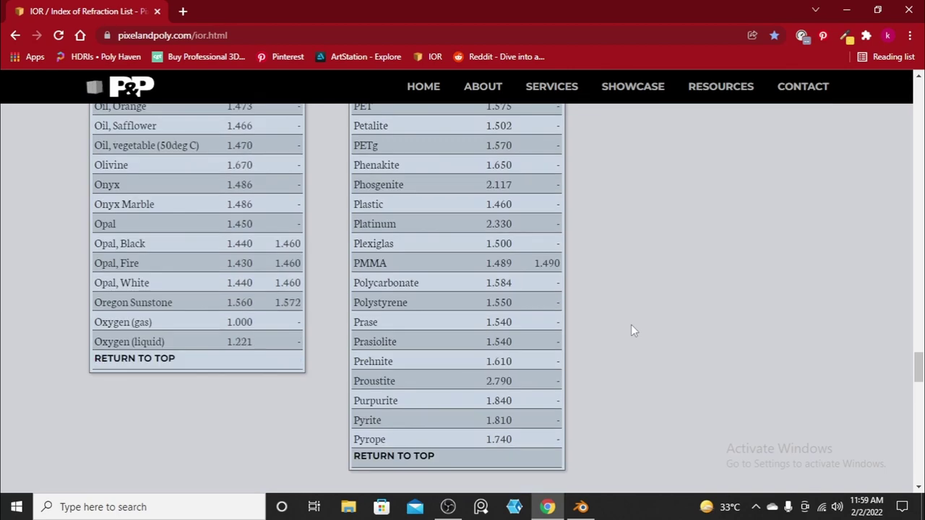
{"action": "scroll", "coordinate": [631, 325], "scroll_direction": "down", "scroll_amount": 4}
{"action": "scroll", "coordinate": [631, 324], "scroll_direction": "down", "scroll_amount": 2}
{"action": "scroll", "coordinate": [631, 322], "scroll_direction": "up", "scroll_amount": 10}
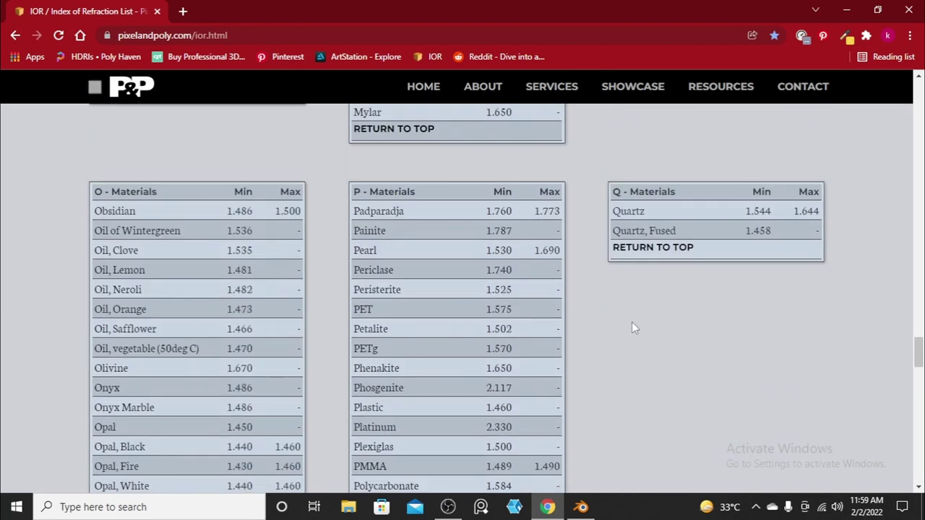
{"action": "scroll", "coordinate": [631, 322], "scroll_direction": "up", "scroll_amount": 8}
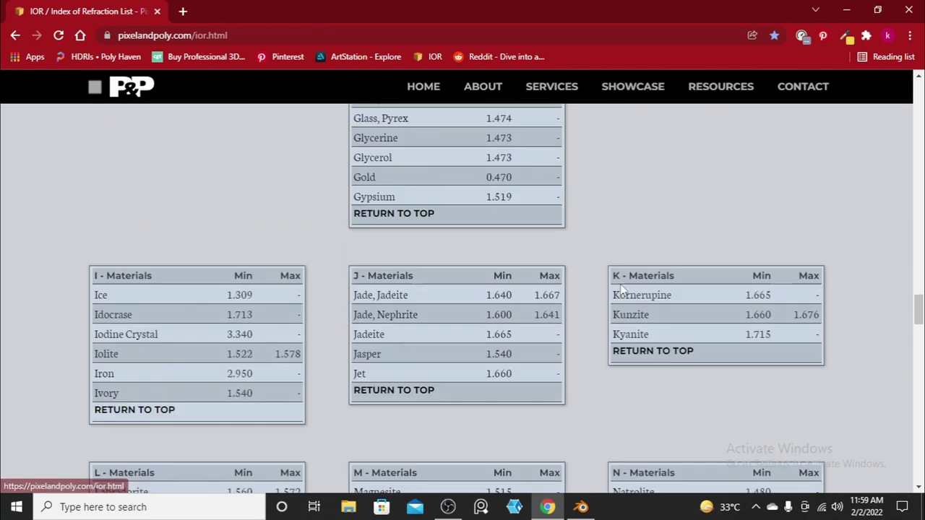
{"action": "scroll", "coordinate": [620, 285], "scroll_direction": "up", "scroll_amount": 5}
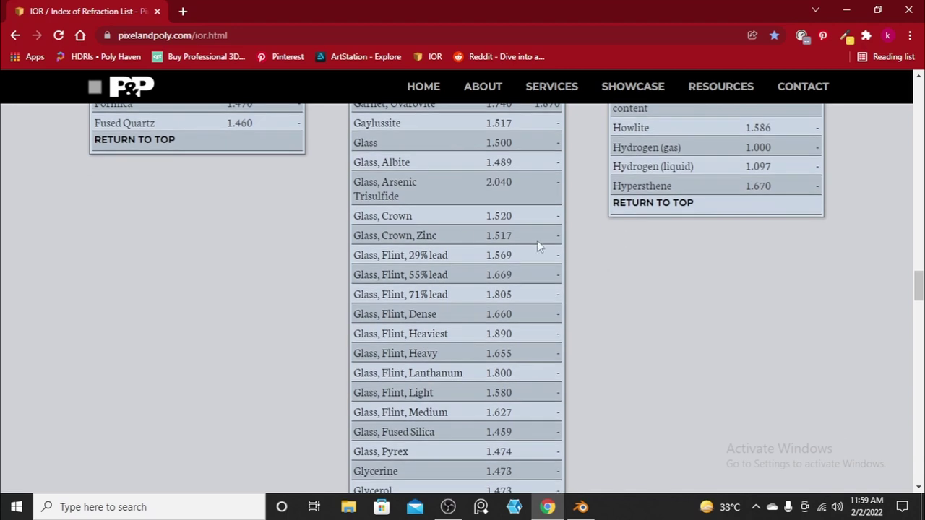
{"action": "scroll", "coordinate": [519, 226], "scroll_direction": "up", "scroll_amount": 1}
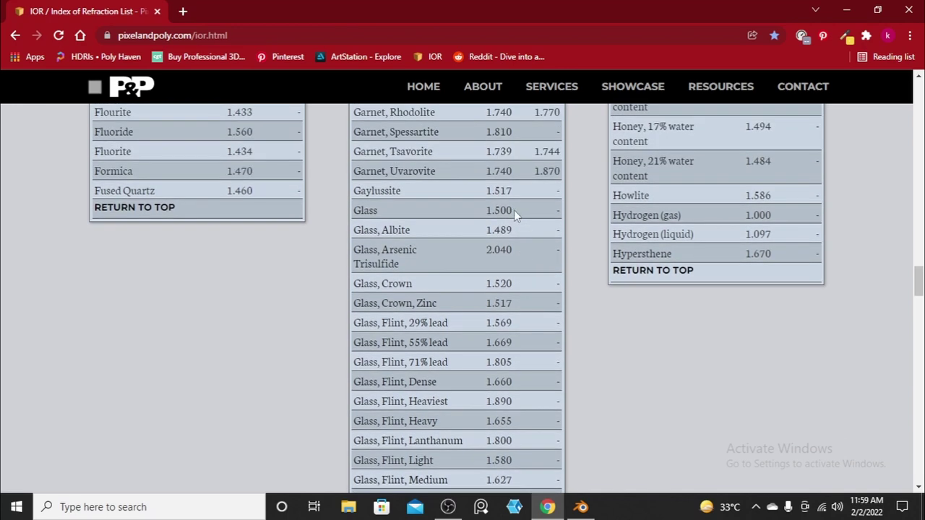
{"action": "scroll", "coordinate": [640, 240], "scroll_direction": "up", "scroll_amount": 4}
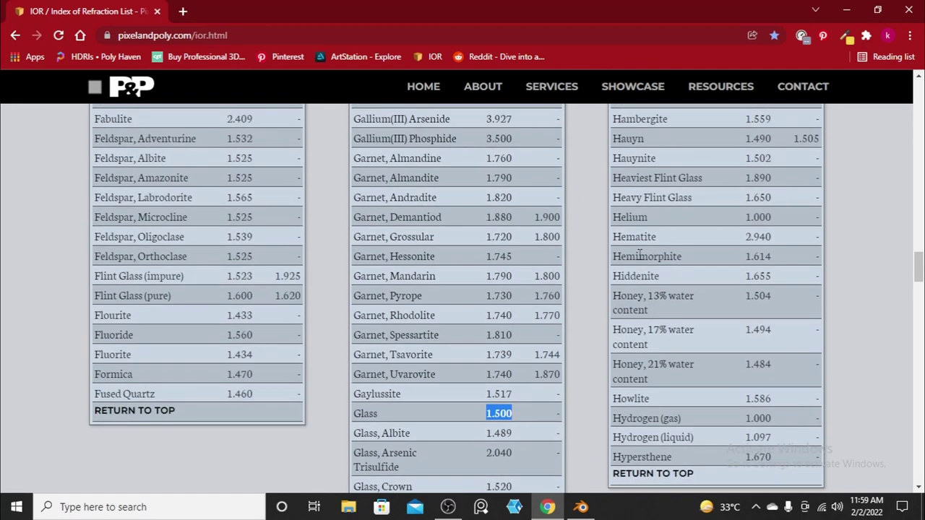
{"action": "scroll", "coordinate": [413, 237], "scroll_direction": "down", "scroll_amount": 2}
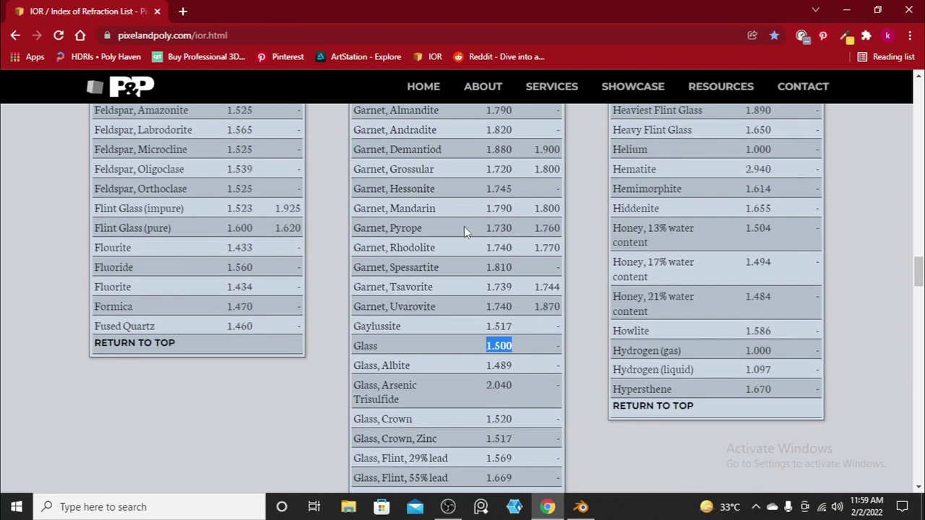
{"action": "scroll", "coordinate": [459, 361], "scroll_direction": "down", "scroll_amount": 1}
{"action": "scroll", "coordinate": [524, 423], "scroll_direction": "down", "scroll_amount": 2}
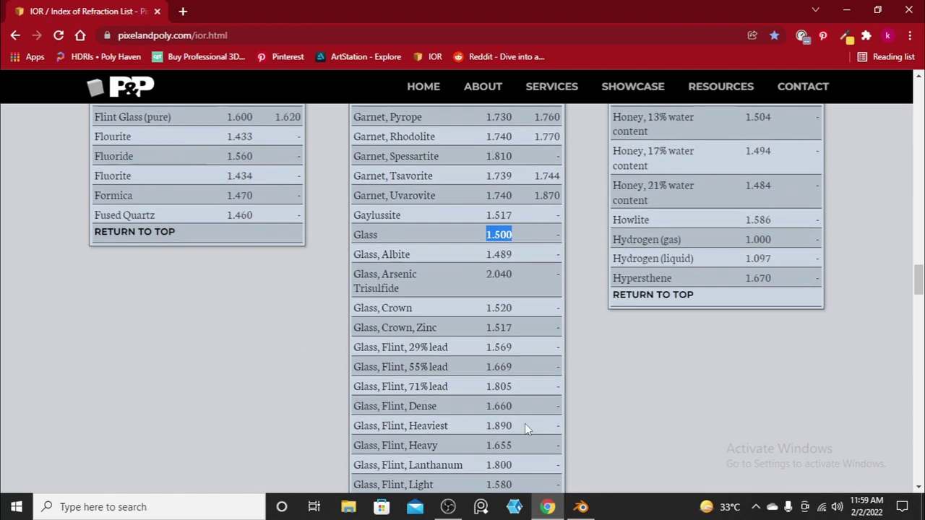
{"action": "scroll", "coordinate": [469, 349], "scroll_direction": "up", "scroll_amount": 2}
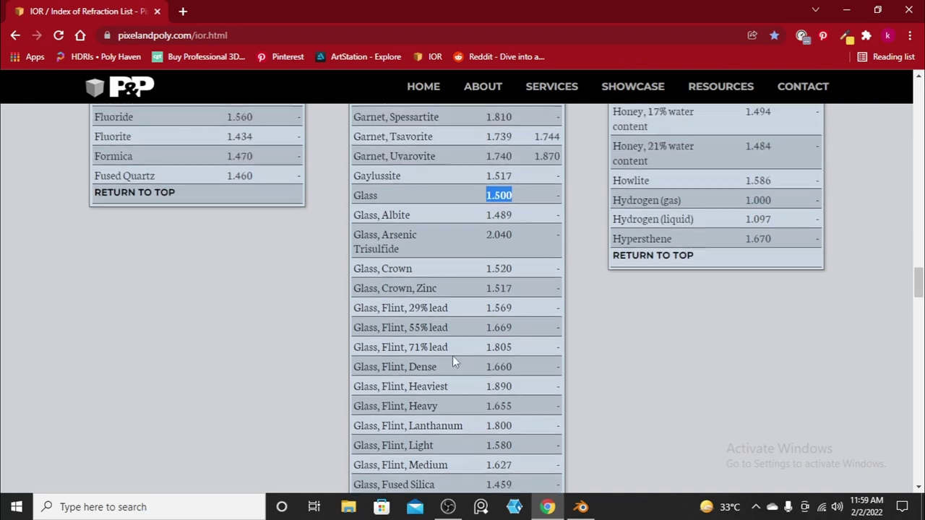
Step: Back in Blender, set the glass material's Transmission to 1.5 and save
{"action": "left_click", "coordinate": [580, 506]}
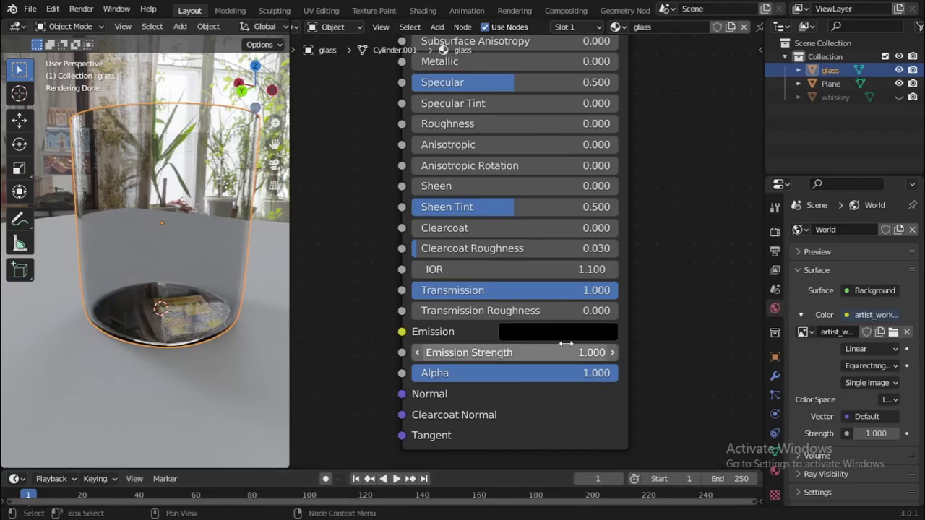
{"action": "double_click", "coordinate": [518, 293]}
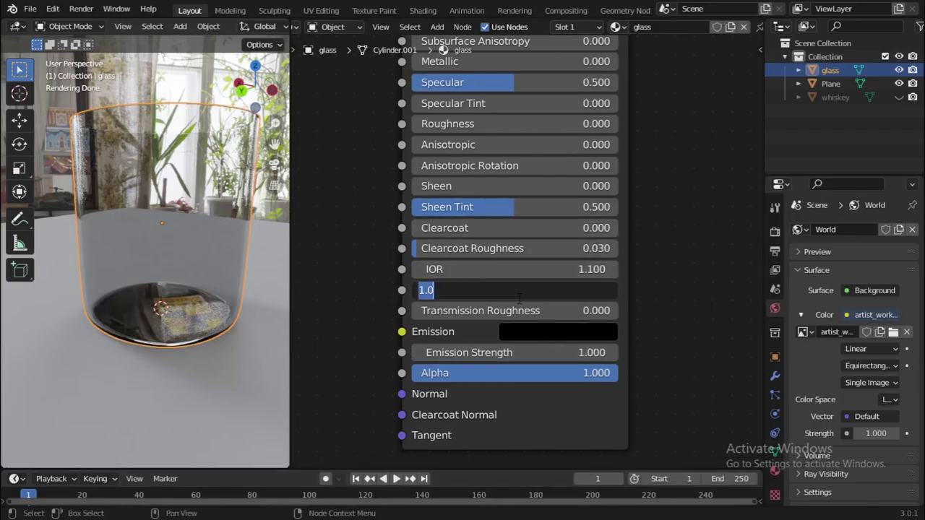
{"action": "type", "text": "1.5"}
{"action": "key", "text": "Return"}
{"action": "key", "text": "ctrl+s"}
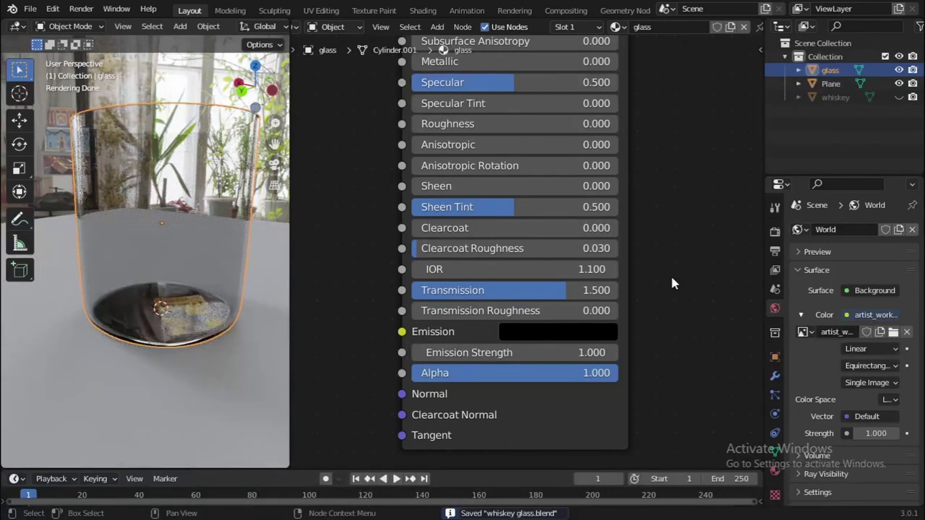
Step: Add a Light Path node through search, place it left of the Principled BSDF, and save
{"action": "scroll", "coordinate": [516, 152], "scroll_direction": "down", "scroll_amount": 4}
{"action": "key", "text": "shift+a"}
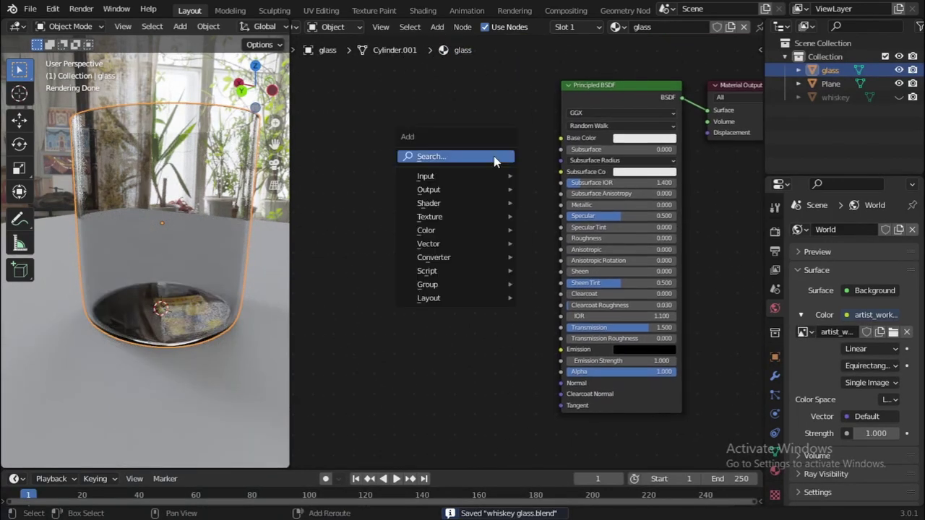
{"action": "left_click", "coordinate": [494, 157]}
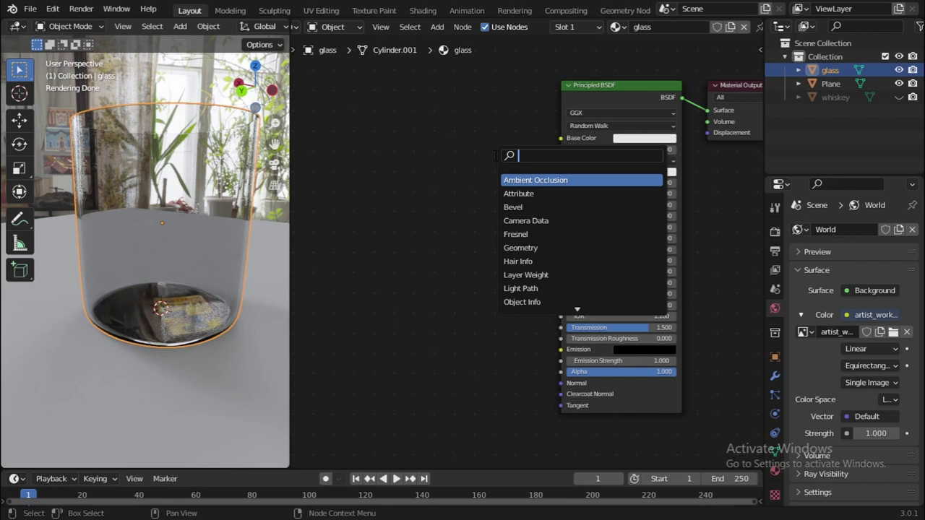
{"action": "type", "text": "ligh"}
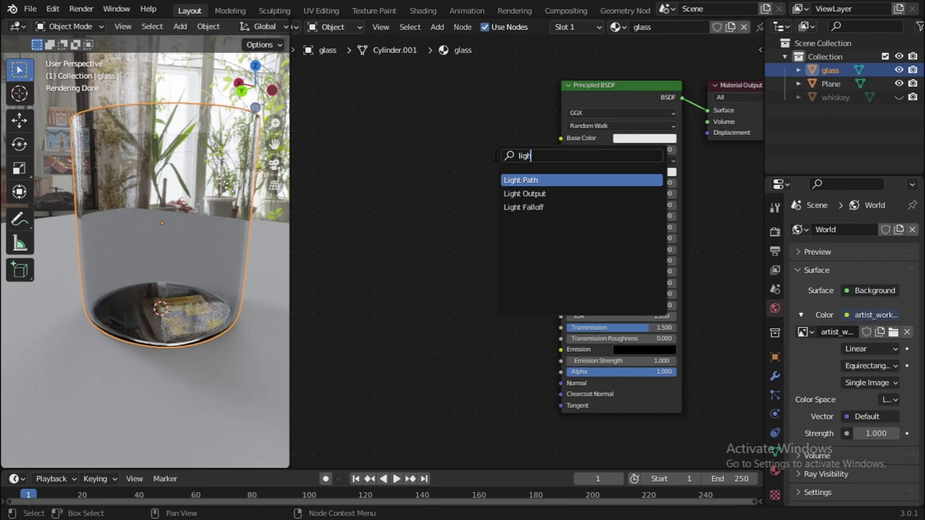
{"action": "key", "text": "Down"}
{"action": "key", "text": "Up"}
{"action": "key", "text": "Return"}
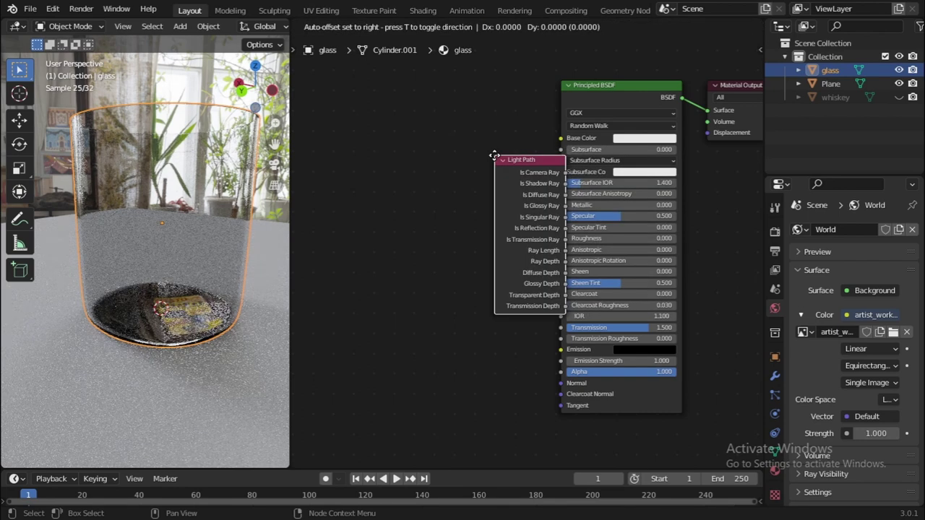
{"action": "left_click", "coordinate": [371, 186]}
{"action": "key", "text": "ctrl+s"}
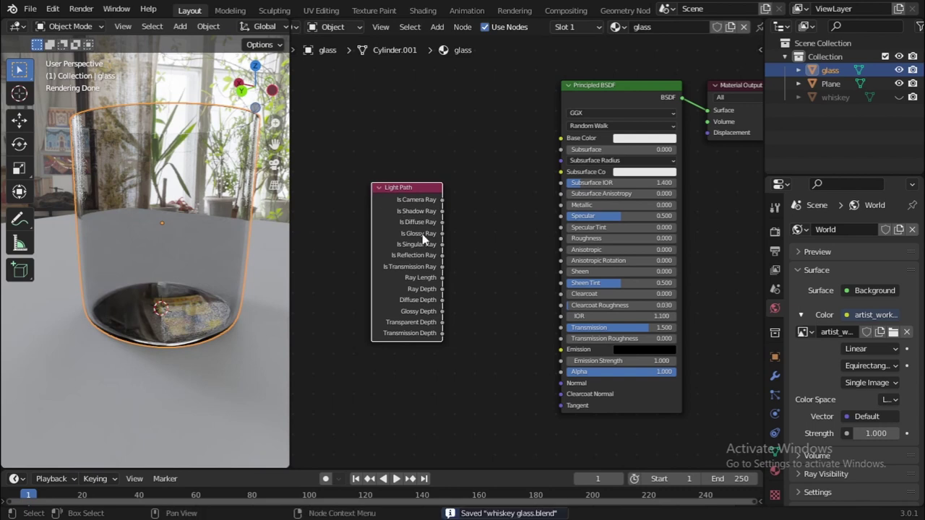
Step: Reposition the Light Path node lower left of the Principled BSDF
{"action": "key", "text": "g"}
{"action": "left_click", "coordinate": [425, 266]}
{"action": "middle_click_drag", "start_coordinate": [462, 265], "coordinate": [480, 243]}
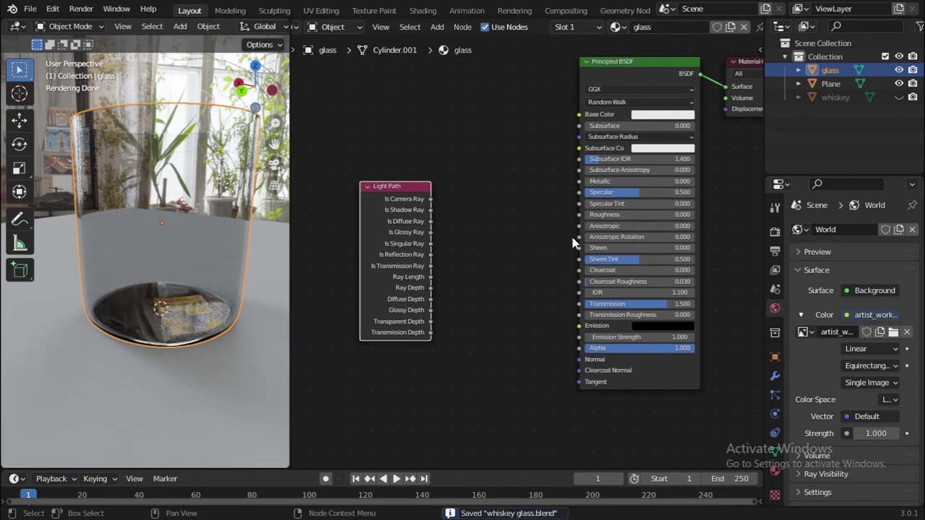
{"action": "left_click_drag", "start_coordinate": [404, 248], "coordinate": [398, 271]}
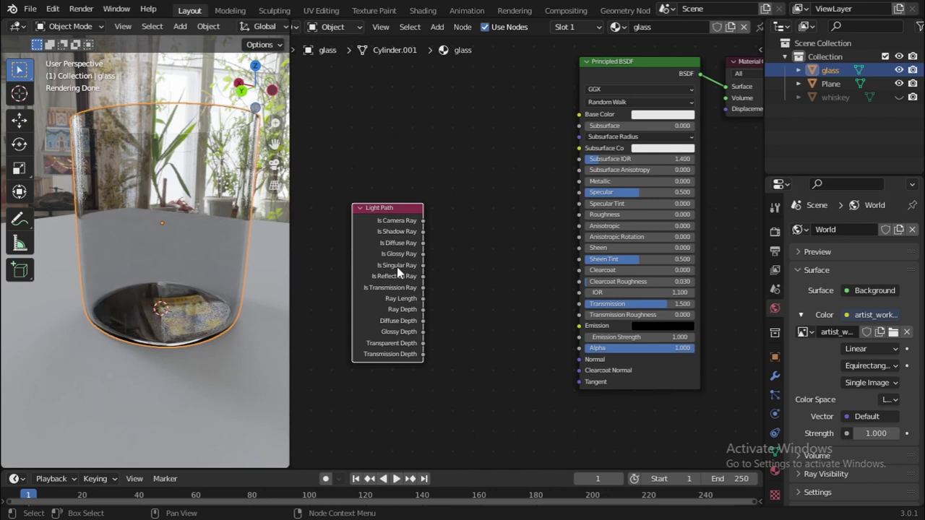
Step: Link Light Path's Transmission Depth output to the Principled BSDF's Transmission input
{"action": "key", "text": "ctrl+s"}
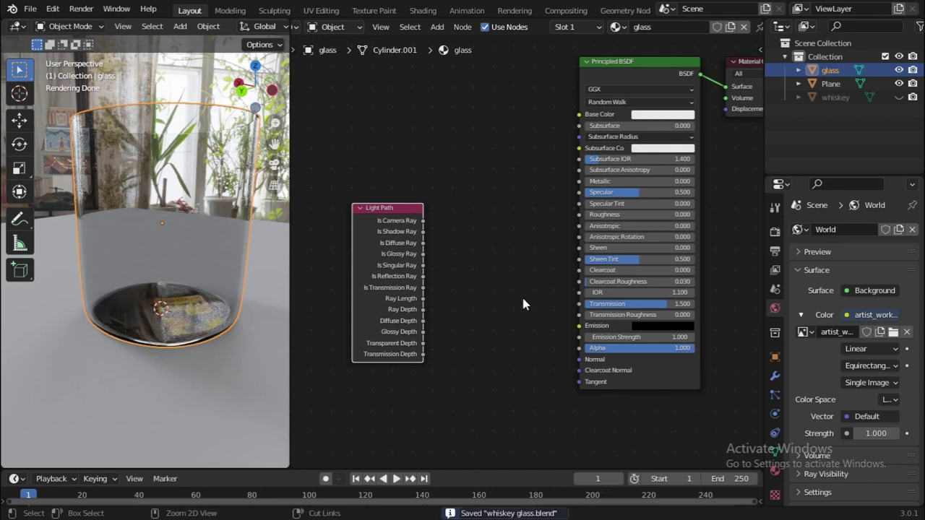
{"action": "scroll", "coordinate": [522, 292], "scroll_direction": "up", "scroll_amount": 2}
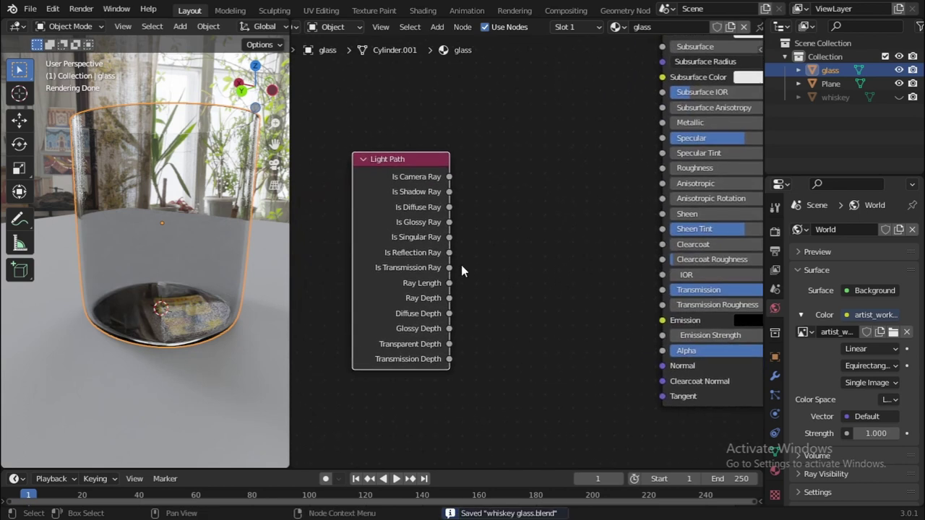
{"action": "left_click_drag", "start_coordinate": [453, 354], "coordinate": [679, 299]}
{"action": "left_click", "coordinate": [470, 368]}
{"action": "scroll", "coordinate": [502, 242], "scroll_direction": "down", "scroll_amount": 1}
{"action": "left_click_drag", "start_coordinate": [460, 239], "coordinate": [347, 182]}
{"action": "scroll", "coordinate": [456, 221], "scroll_direction": "down", "scroll_amount": 2}
Step: Move the Light Path node further left, away from the Principled BSDF, saving along the way
{"action": "middle_click_drag", "start_coordinate": [507, 240], "coordinate": [537, 260]}
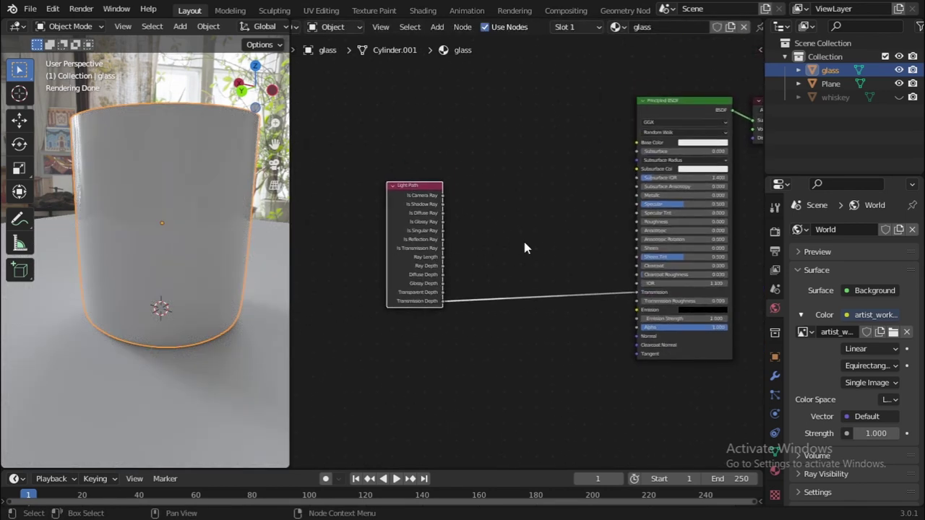
{"action": "scroll", "coordinate": [513, 258], "scroll_direction": "up", "scroll_amount": 2}
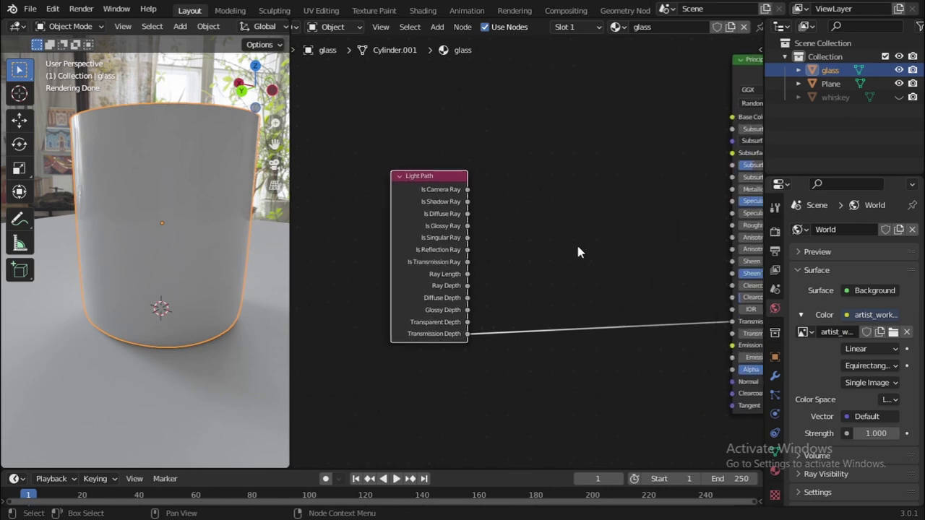
{"action": "scroll", "coordinate": [508, 221], "scroll_direction": "up", "scroll_amount": 1}
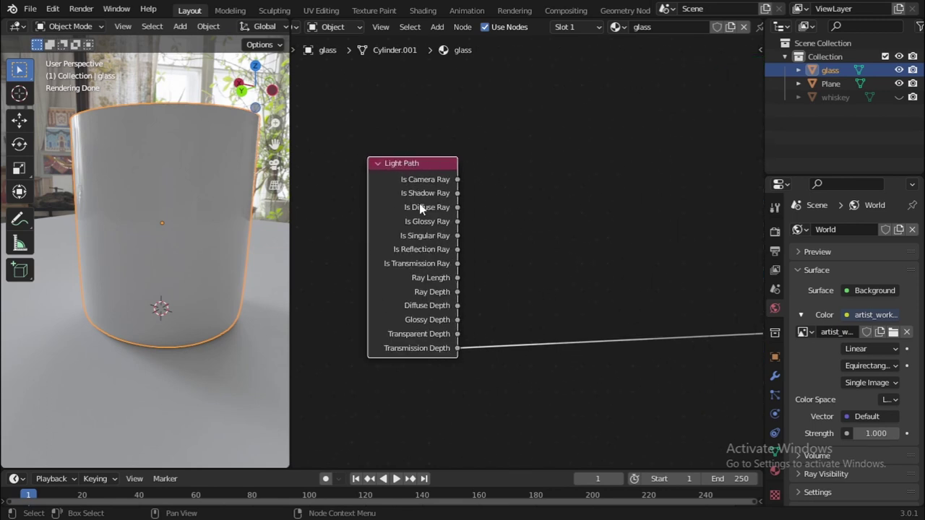
{"action": "scroll", "coordinate": [462, 167], "scroll_direction": "right", "scroll_amount": 2, "text": "ctrl"}
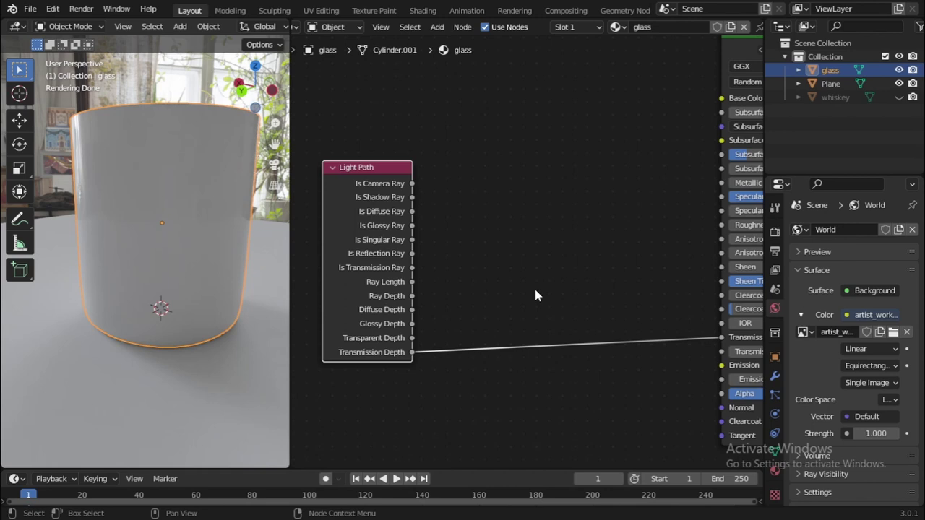
{"action": "key", "text": "ctrl+s"}
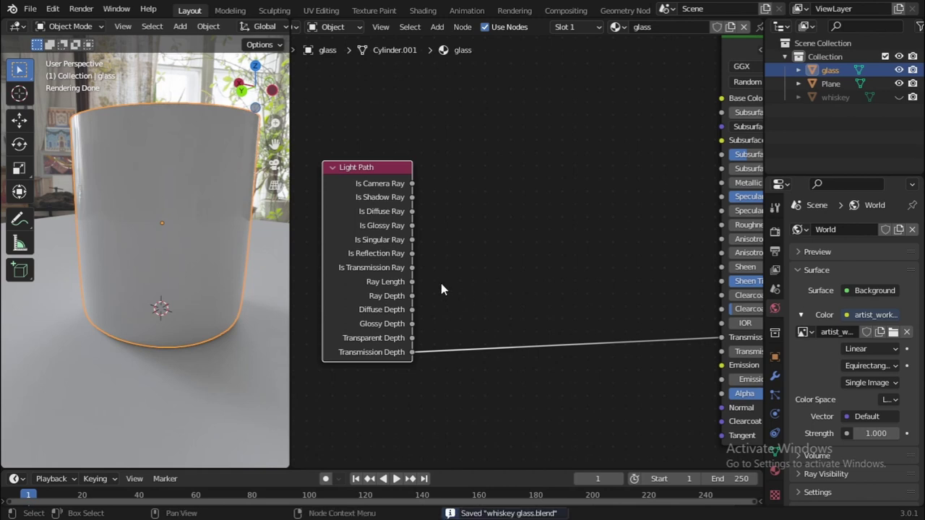
{"action": "key", "text": "g"}
{"action": "left_click", "coordinate": [338, 245]}
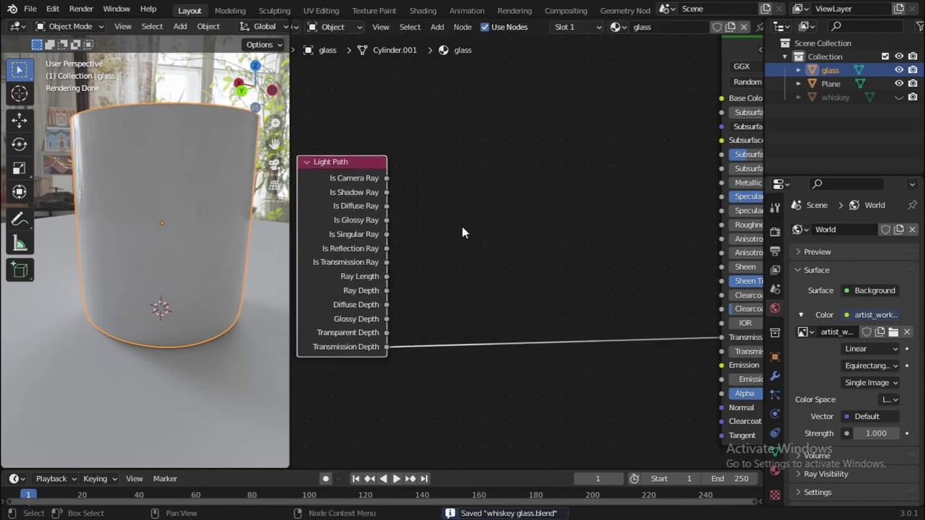
{"action": "middle_click_drag", "start_coordinate": [462, 226], "coordinate": [488, 247]}
{"action": "key", "text": "g"}
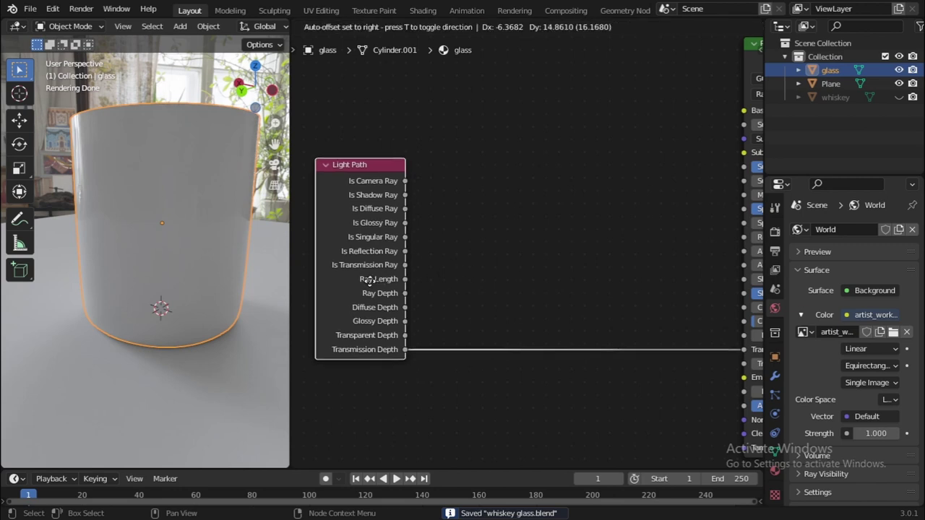
{"action": "left_click", "coordinate": [401, 275]}
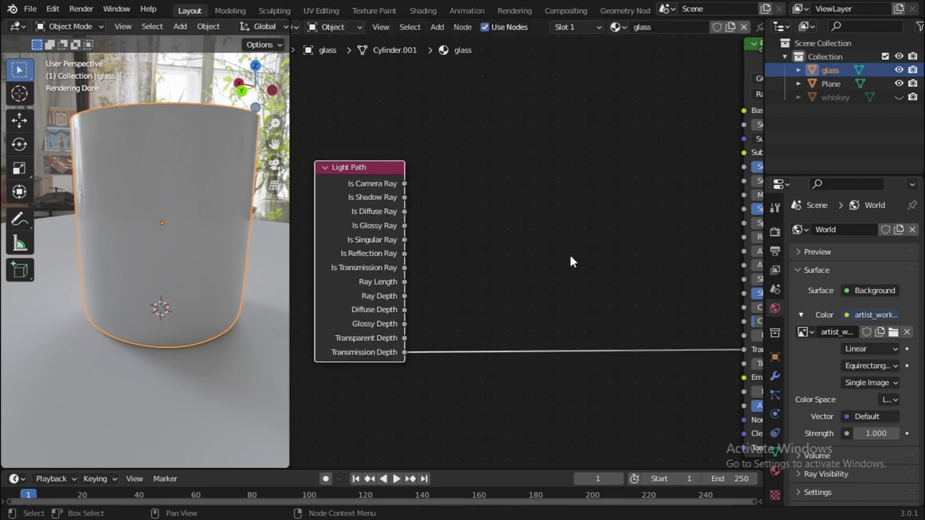
Step: Insert a ColorRamp node into the Transmission Depth to Transmission link
{"action": "left_click", "coordinate": [570, 261]}
{"action": "key", "text": "shift+a"}
{"action": "left_click", "coordinate": [571, 255]}
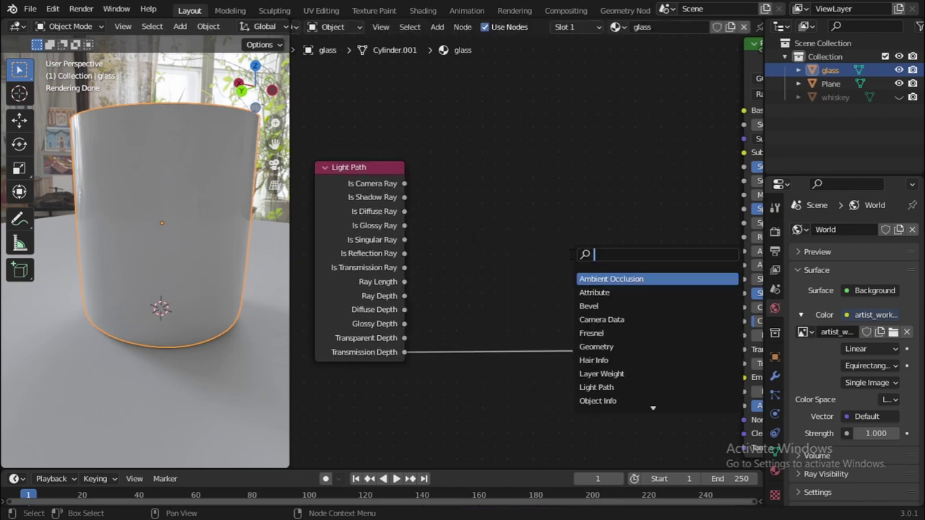
{"action": "type", "text": "color"}
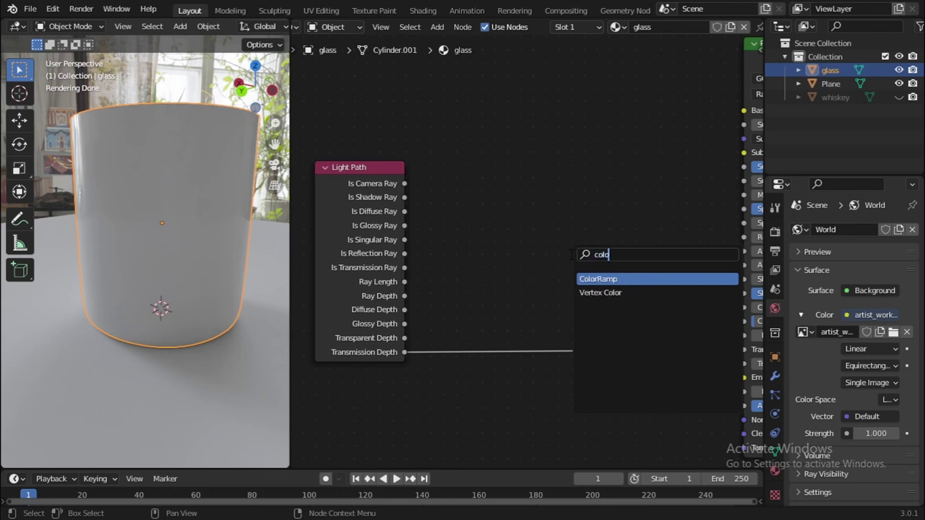
{"action": "key", "text": "Return"}
{"action": "left_click", "coordinate": [515, 283]}
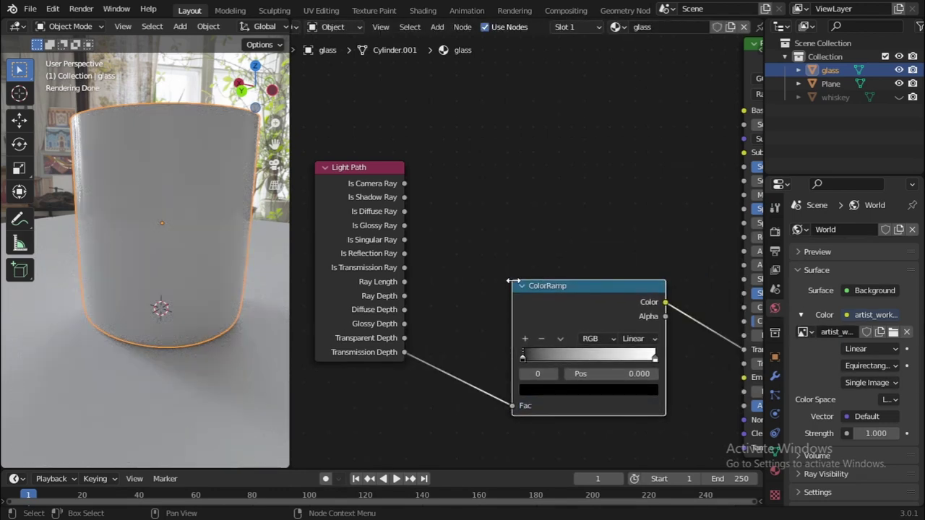
{"action": "middle_click_drag", "start_coordinate": [655, 296], "coordinate": [582, 244]}
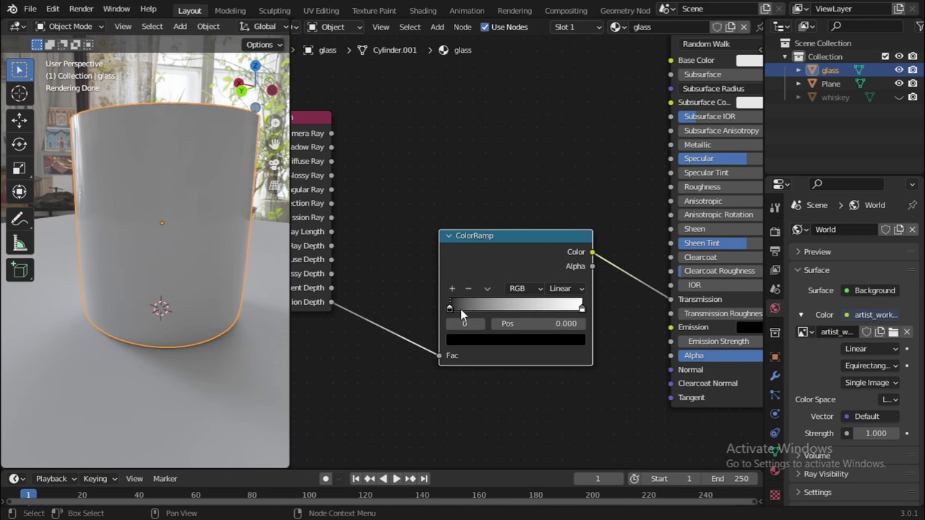
{"action": "middle_click_drag", "start_coordinate": [613, 328], "coordinate": [578, 290]}
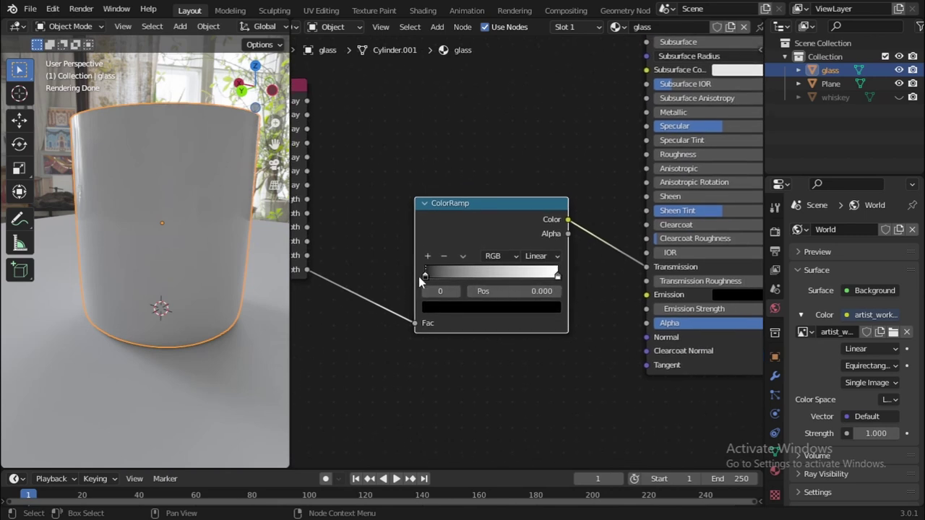
Step: Set the ColorRamp's first colour stop position to 1 and save the file
{"action": "left_click", "coordinate": [532, 291]}
{"action": "type", "text": "1"}
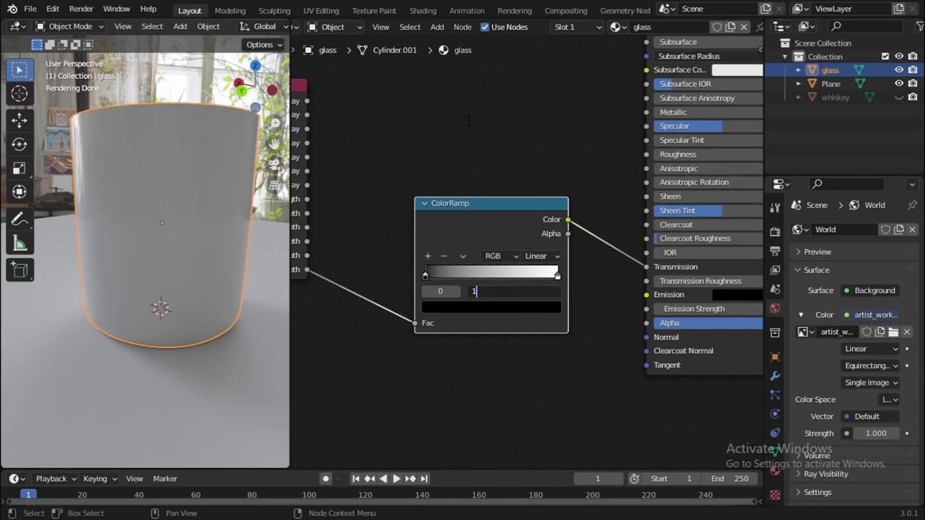
{"action": "key", "text": "Return"}
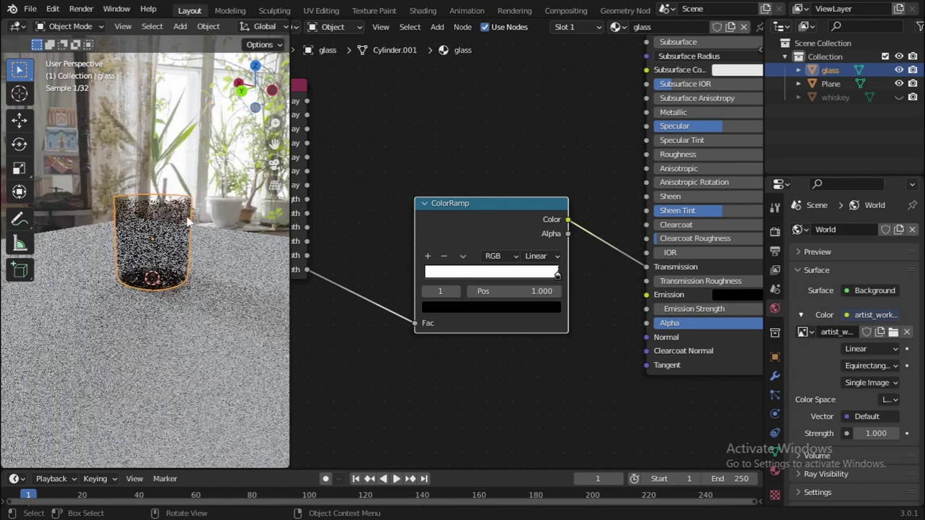
{"action": "key", "text": "ctrl+s"}
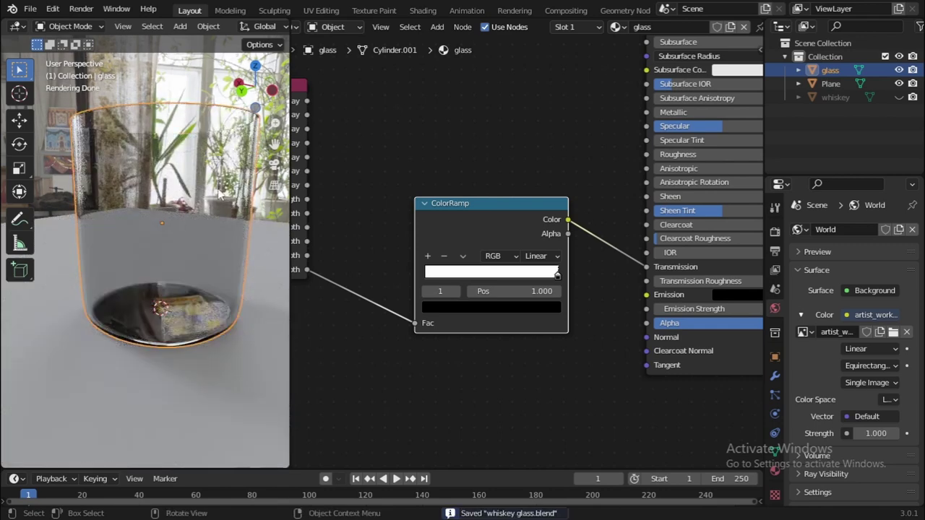
{"action": "middle_click_drag", "start_coordinate": [167, 264], "coordinate": [239, 249]}
Step: Reconnect the ColorRamp Color output to the glass shader's Transmission input
{"action": "scroll", "coordinate": [361, 238], "scroll_direction": "down", "scroll_amount": 2}
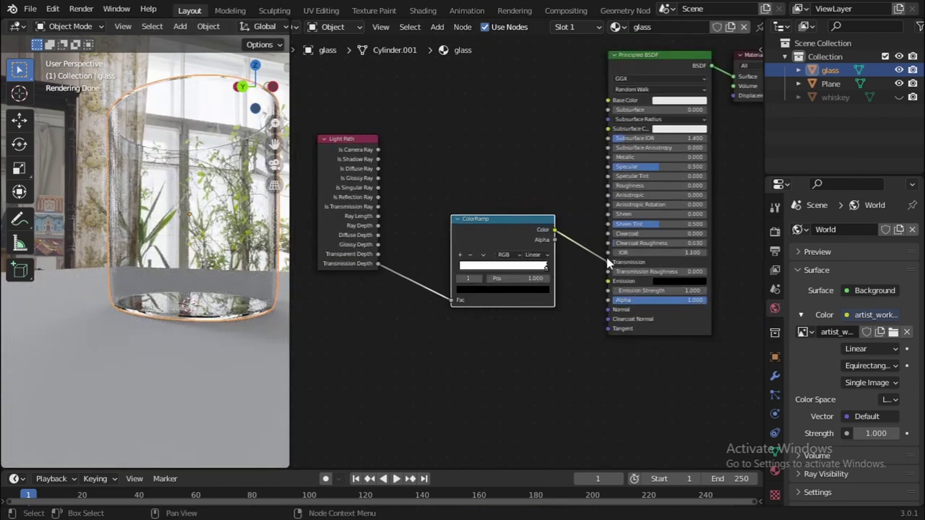
{"action": "scroll", "coordinate": [505, 318], "scroll_direction": "up", "scroll_amount": 1}
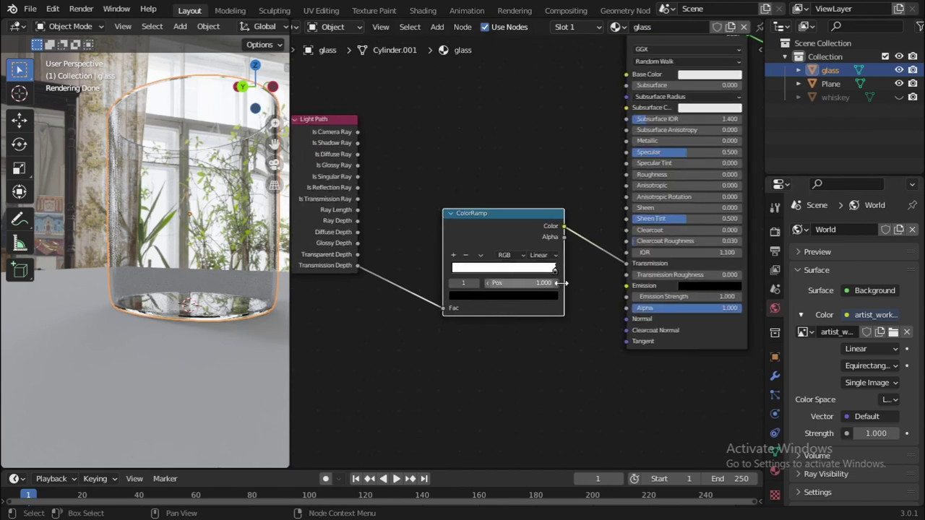
{"action": "middle_click_drag", "start_coordinate": [504, 321], "coordinate": [586, 329]}
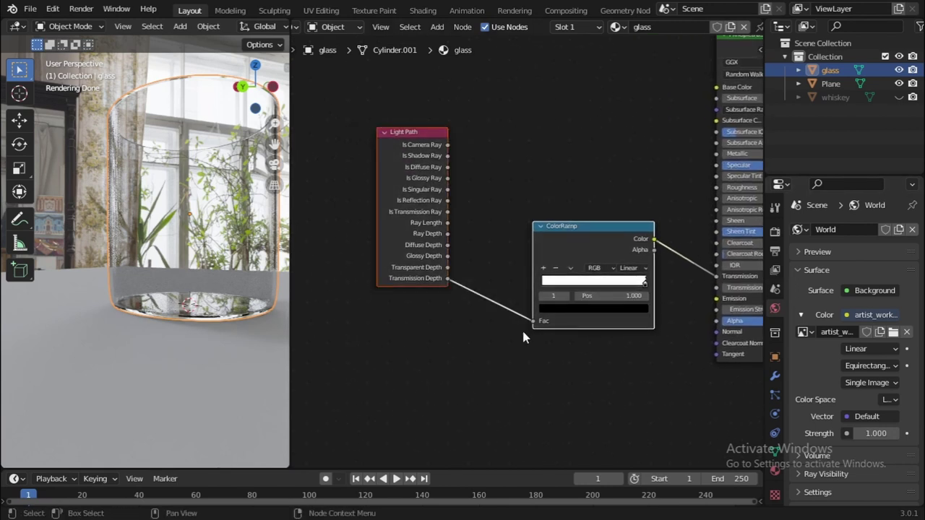
{"action": "key", "text": "m"}
{"action": "left_click_drag", "start_coordinate": [537, 332], "coordinate": [537, 330]}
{"action": "scroll", "coordinate": [536, 330], "scroll_direction": "down", "scroll_amount": 1}
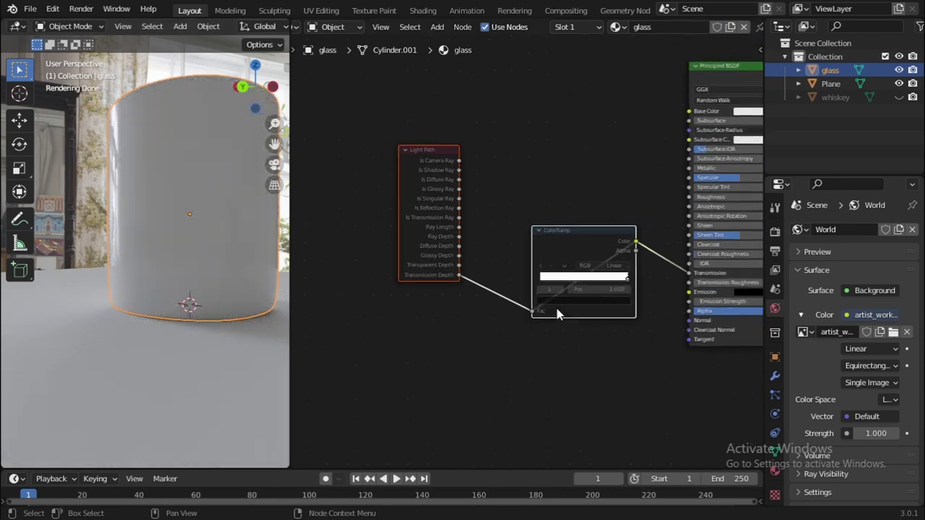
{"action": "middle_click_drag", "start_coordinate": [698, 288], "coordinate": [644, 300]}
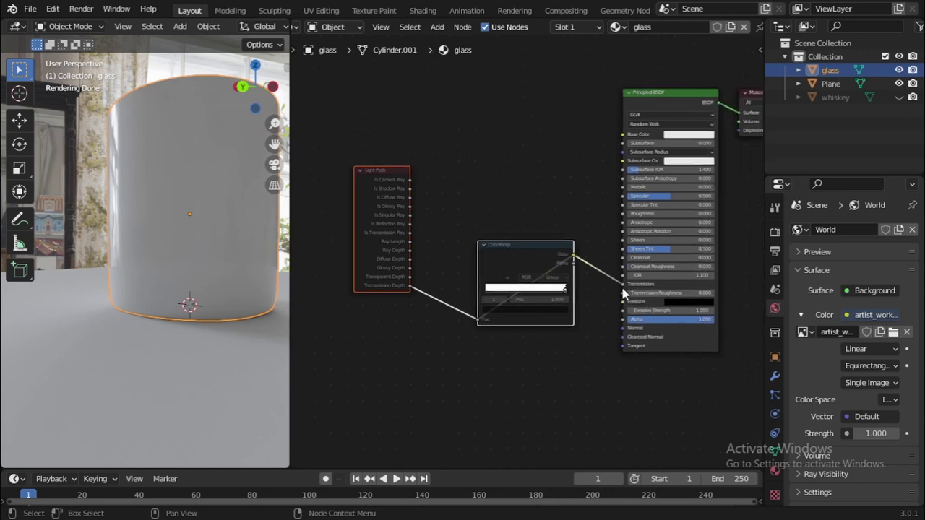
{"action": "left_click_drag", "start_coordinate": [621, 285], "coordinate": [648, 289]}
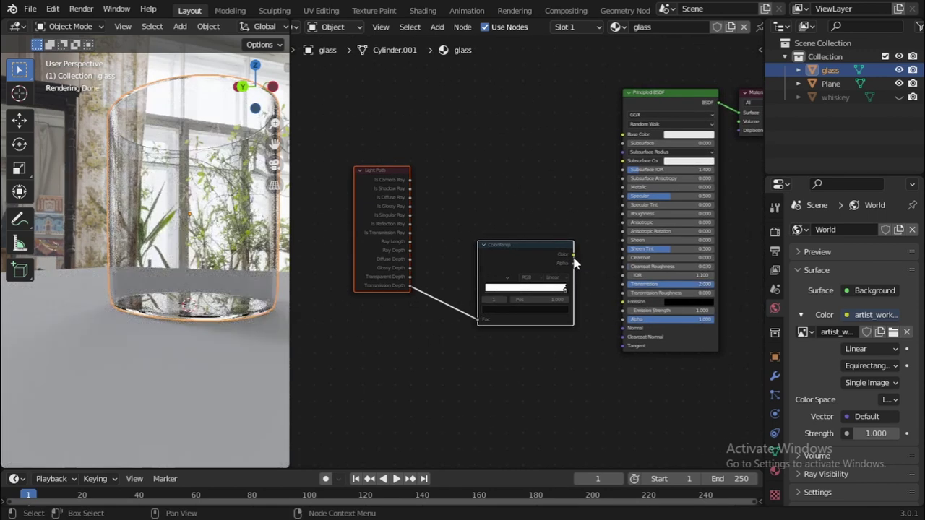
{"action": "left_click_drag", "start_coordinate": [574, 255], "coordinate": [624, 285]}
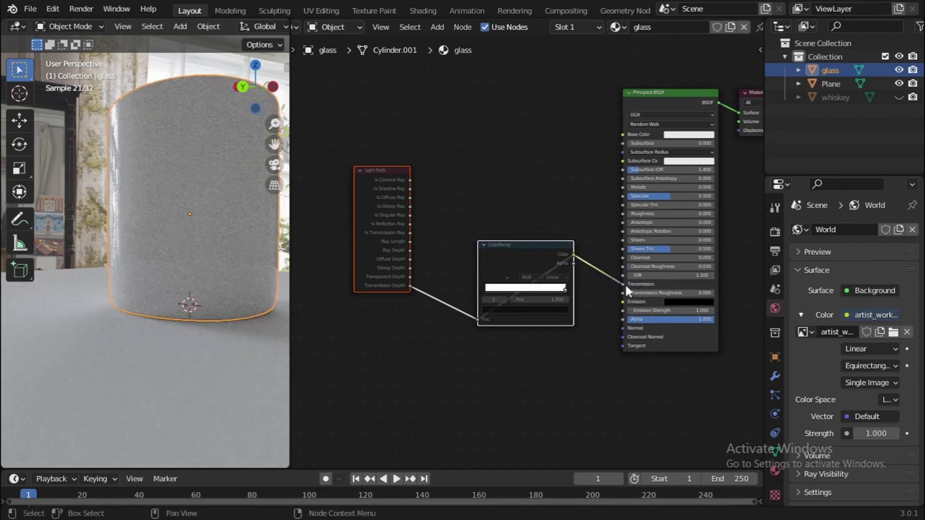
{"action": "middle_click_drag", "start_coordinate": [670, 210], "coordinate": [662, 231]}
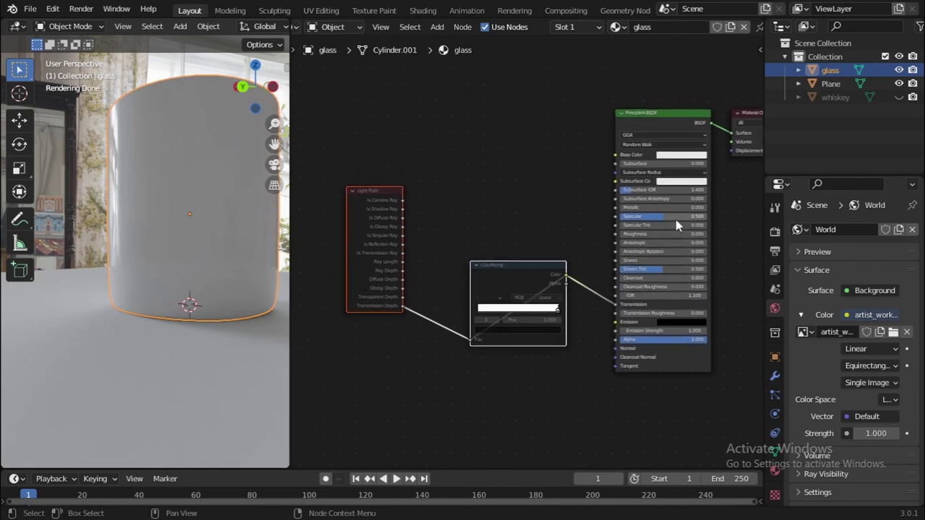
Step: Unmute the nodes, save the file, then box-select and mute the Light Path and ColorRamp
{"action": "key", "text": "m"}
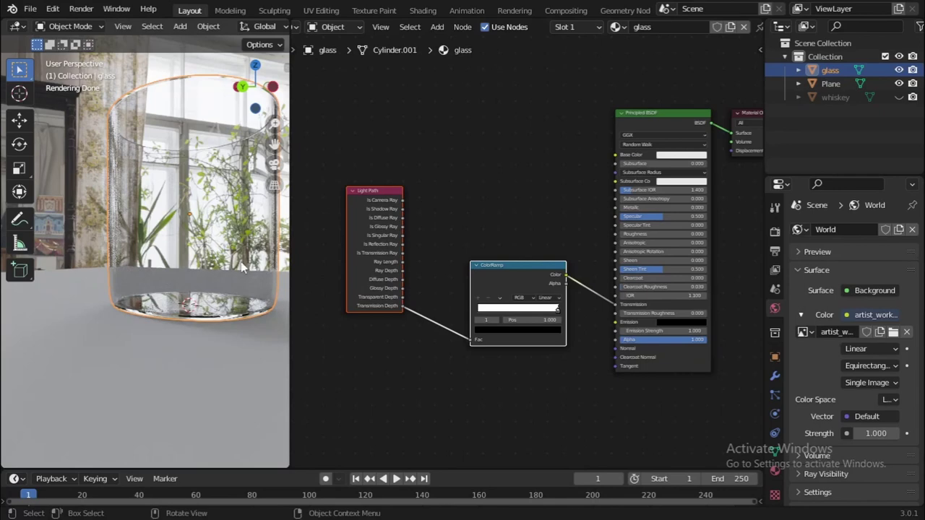
{"action": "middle_click_drag", "start_coordinate": [243, 268], "coordinate": [268, 278]}
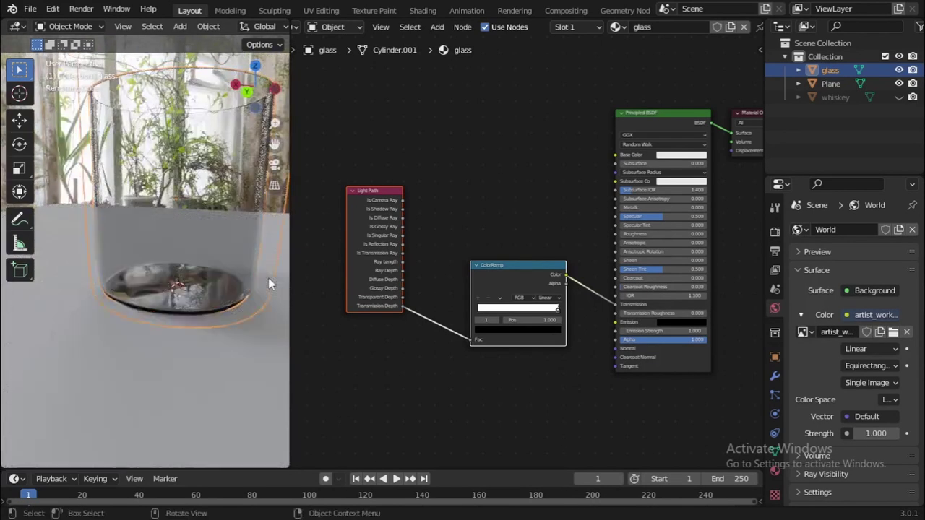
{"action": "middle_click_drag", "start_coordinate": [581, 225], "coordinate": [586, 243]}
{"action": "key", "text": "ctrl+s"}
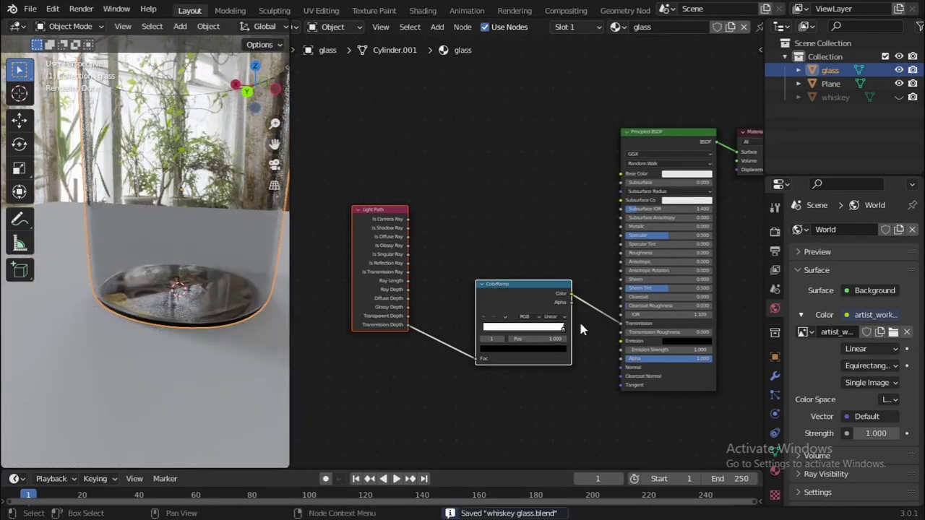
{"action": "left_click_drag", "start_coordinate": [549, 231], "coordinate": [368, 362]}
{"action": "key", "text": "m"}
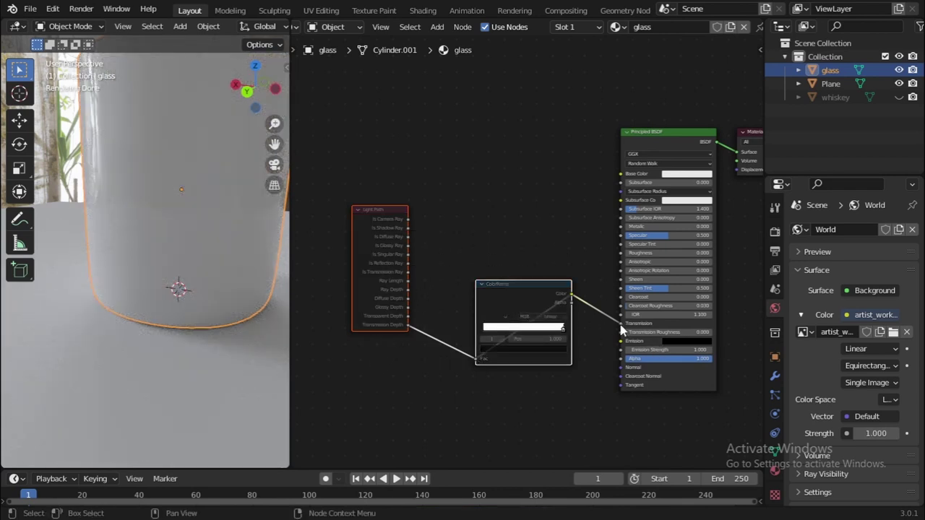
Step: Reroute the ColorRamp output onto the Principled BSDF and reposition the ColorRamp node
{"action": "left_click_drag", "start_coordinate": [620, 331], "coordinate": [547, 306]}
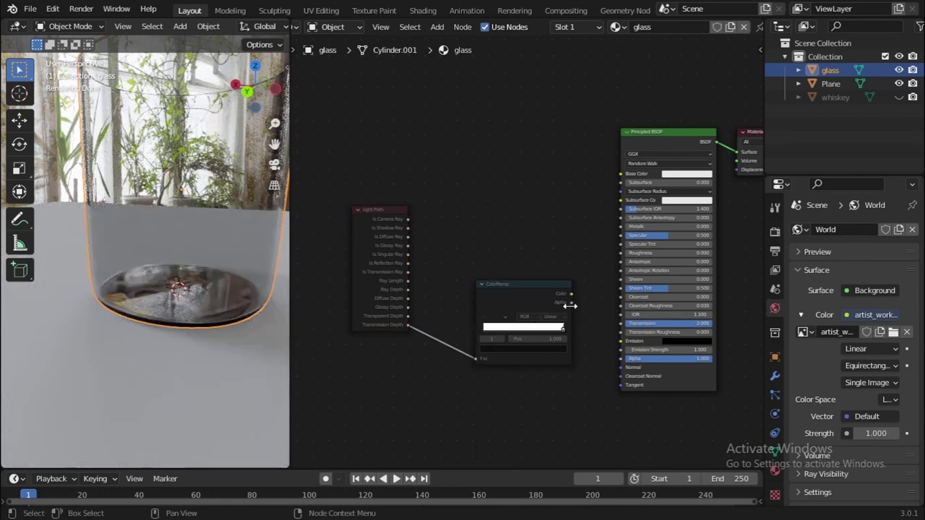
{"action": "scroll", "coordinate": [589, 277], "scroll_direction": "down", "scroll_amount": 2}
{"action": "middle_click_drag", "start_coordinate": [577, 297], "coordinate": [581, 353]}
{"action": "left_click_drag", "start_coordinate": [561, 335], "coordinate": [604, 368]}
{"action": "middle_click_drag", "start_coordinate": [647, 284], "coordinate": [657, 312]}
{"action": "left_click_drag", "start_coordinate": [542, 294], "coordinate": [408, 428]}
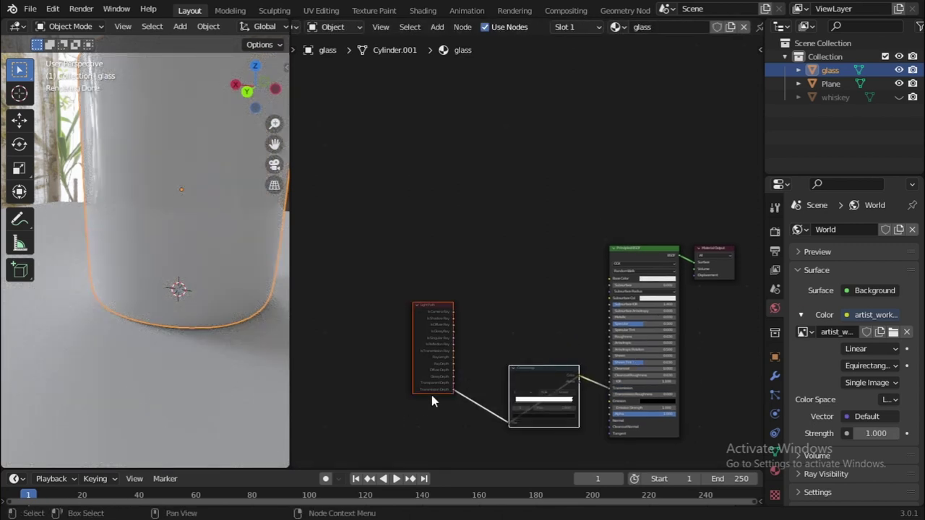
Step: Duplicate the Principled BSDF above the others and compare both shaders at the material output
{"action": "middle_click_drag", "start_coordinate": [486, 372], "coordinate": [477, 415]}
{"action": "left_click", "coordinate": [618, 301]}
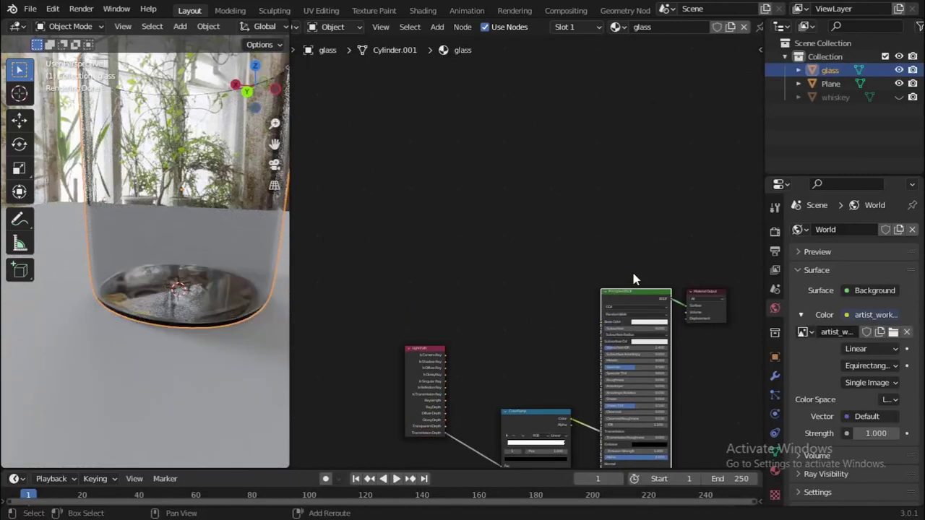
{"action": "key", "text": "shift+d"}
{"action": "left_click", "coordinate": [532, 120]}
{"action": "left_click", "coordinate": [514, 132], "text": "ctrl+shift"}
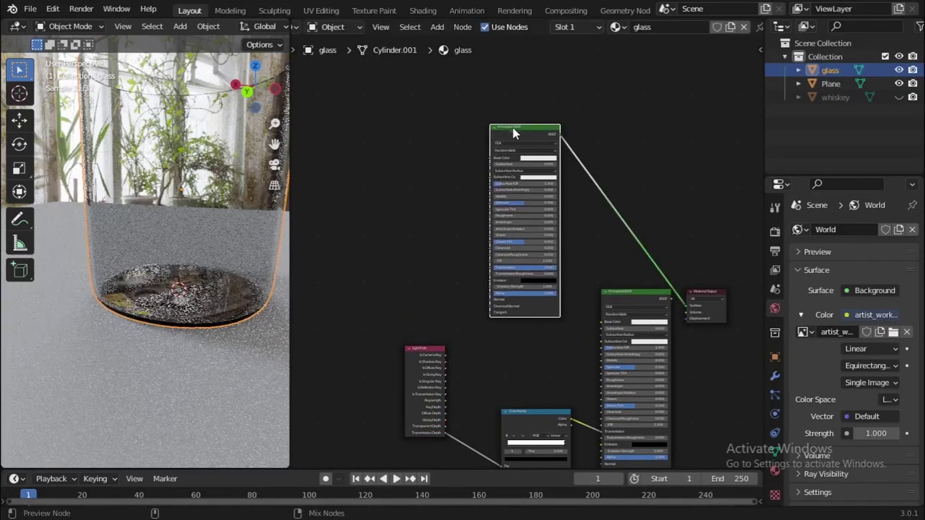
{"action": "middle_click_drag", "start_coordinate": [590, 250], "coordinate": [530, 173]}
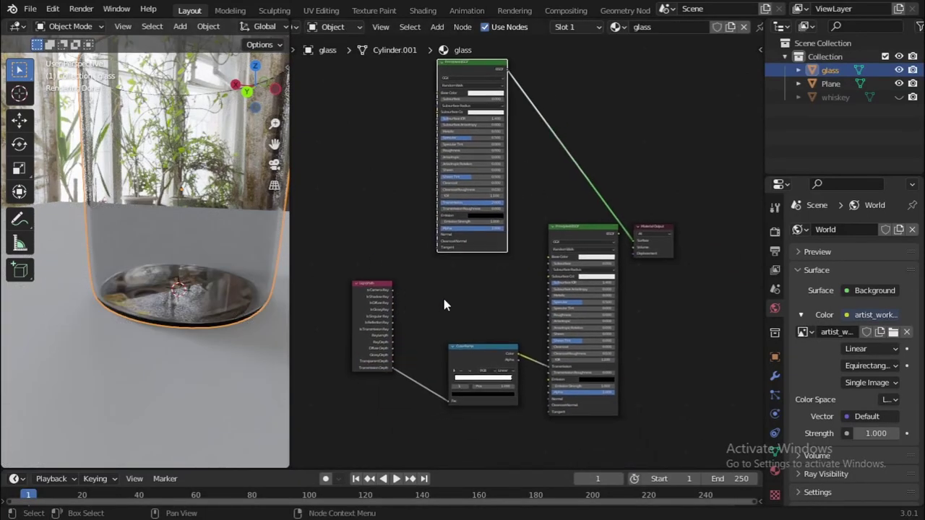
{"action": "left_click", "coordinate": [574, 230], "text": "ctrl+shift"}
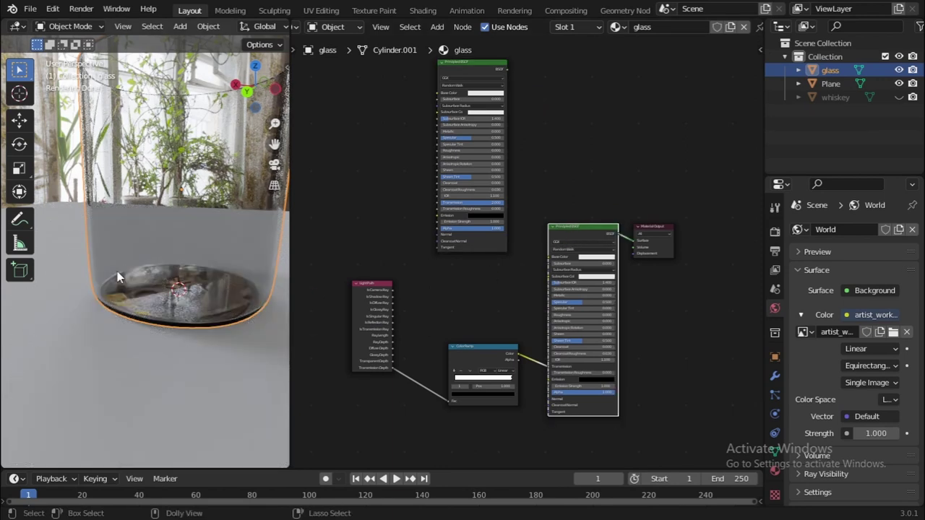
{"action": "left_click", "coordinate": [463, 67], "text": "ctrl+shift"}
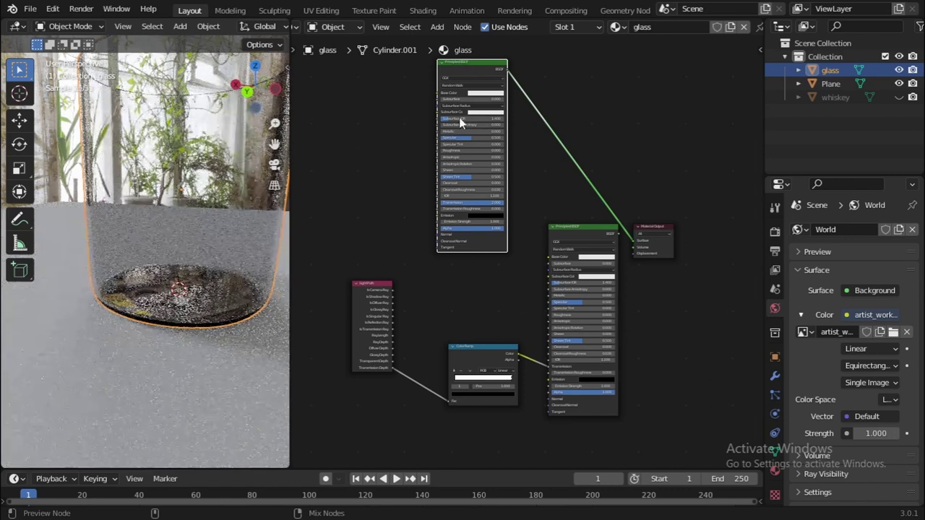
Step: Move the Plane along the Z axis to a new height
{"action": "left_click", "coordinate": [211, 364]}
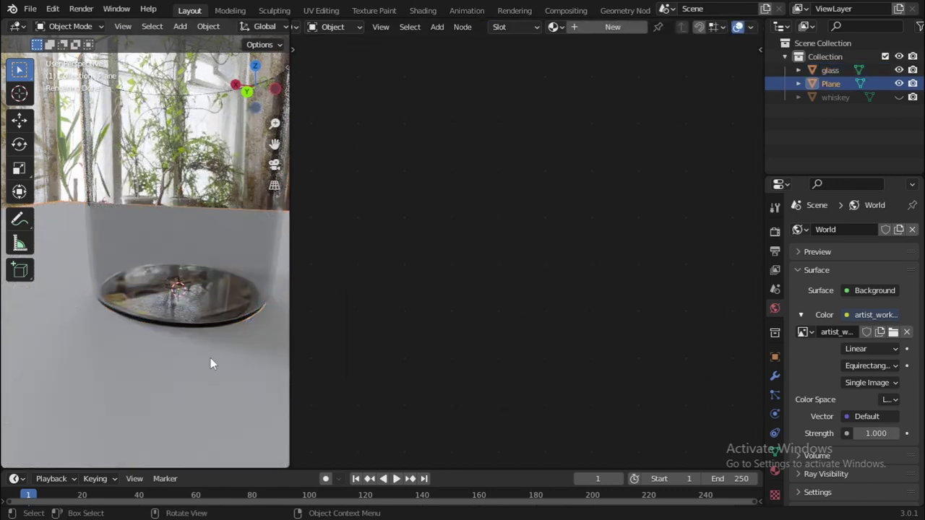
{"action": "key", "text": "g"}
{"action": "key", "text": "z"}
{"action": "left_click", "coordinate": [211, 365]}
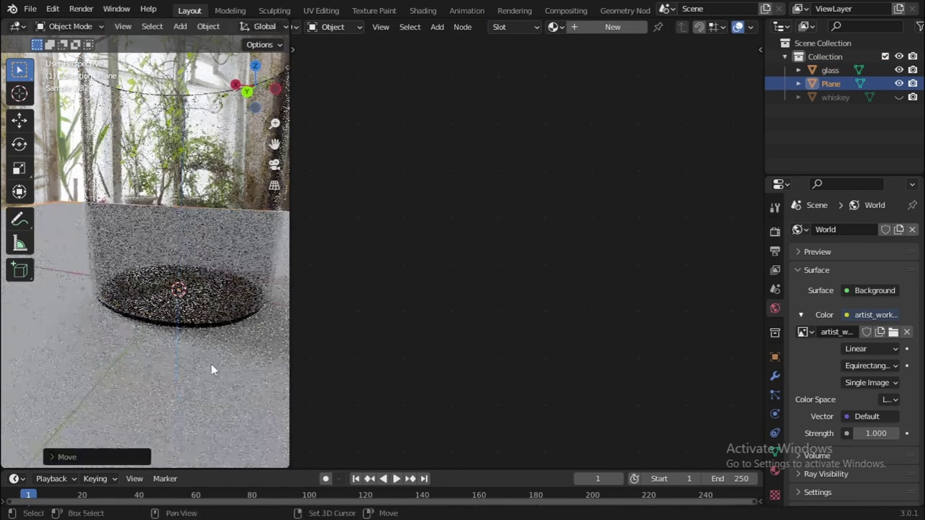
Step: Delete the top Principled BSDF and link the remaining one to the Material Output
{"action": "left_click", "coordinate": [176, 266]}
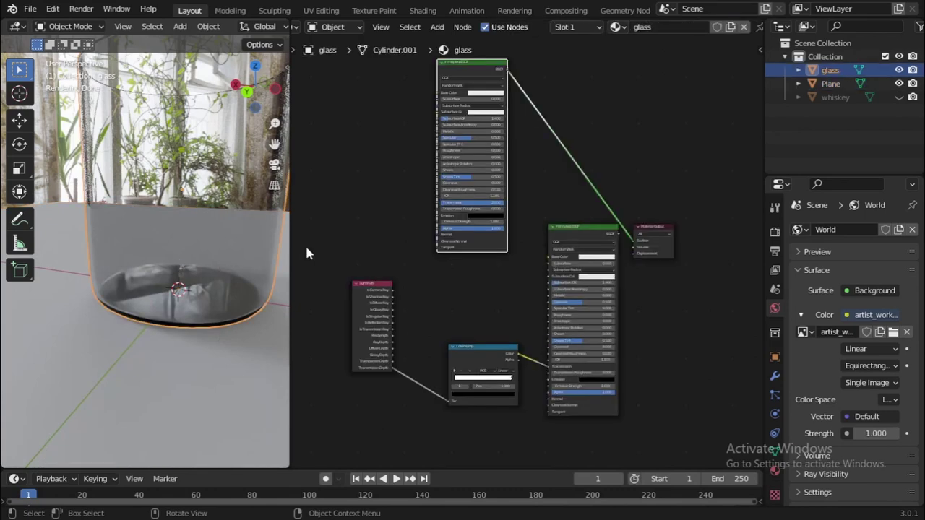
{"action": "left_click", "coordinate": [586, 237], "text": "ctrl+shift"}
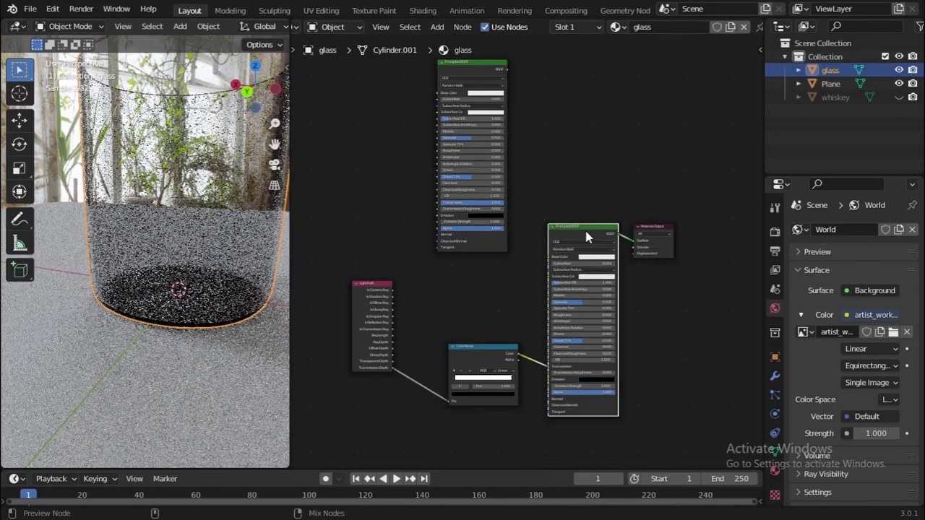
{"action": "left_click", "coordinate": [489, 242], "text": "ctrl+shift"}
{"action": "scroll", "coordinate": [583, 299], "scroll_direction": "down", "scroll_amount": 3}
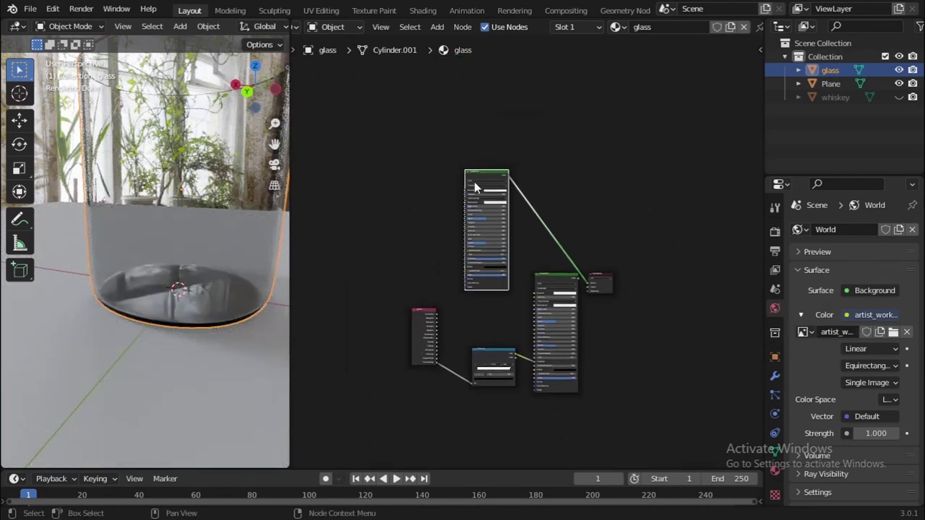
{"action": "left_click_drag", "start_coordinate": [435, 148], "coordinate": [555, 238]}
{"action": "key", "text": "x"}
{"action": "scroll", "coordinate": [576, 282], "scroll_direction": "up", "scroll_amount": 2}
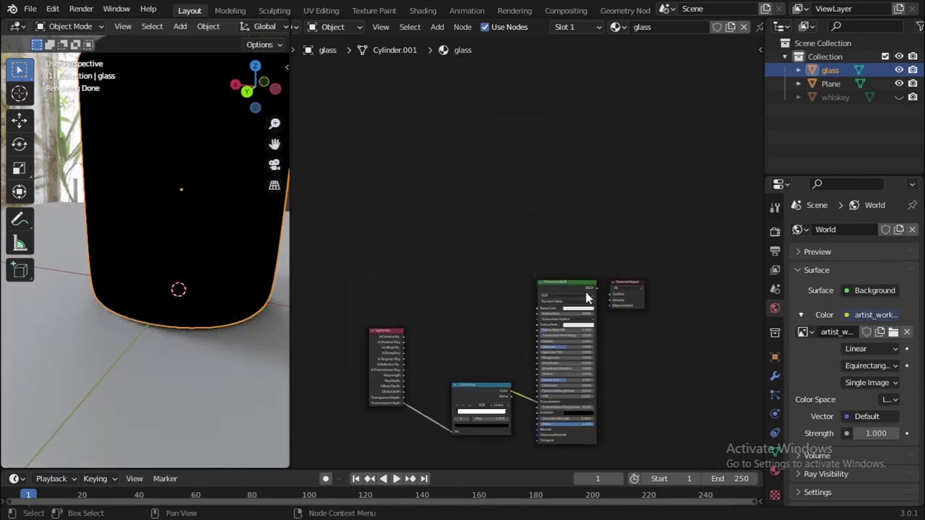
{"action": "left_click", "coordinate": [587, 297], "text": "ctrl+shift"}
{"action": "scroll", "coordinate": [549, 304], "scroll_direction": "up", "scroll_amount": 2}
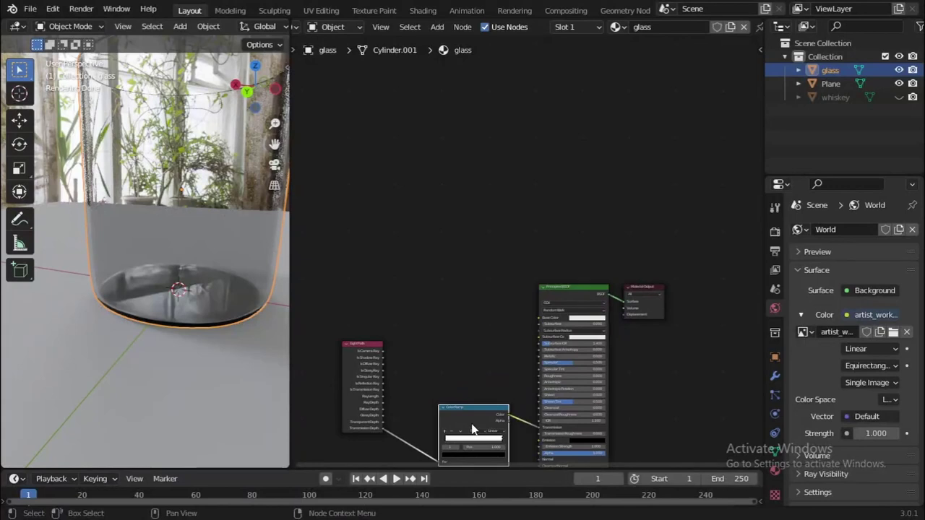
Step: Duplicate the ColorRamp and place the copy just above the original
{"action": "key", "text": "shift+d"}
{"action": "left_click", "coordinate": [470, 347]}
{"action": "scroll", "coordinate": [524, 167], "scroll_direction": "up", "scroll_amount": 2}
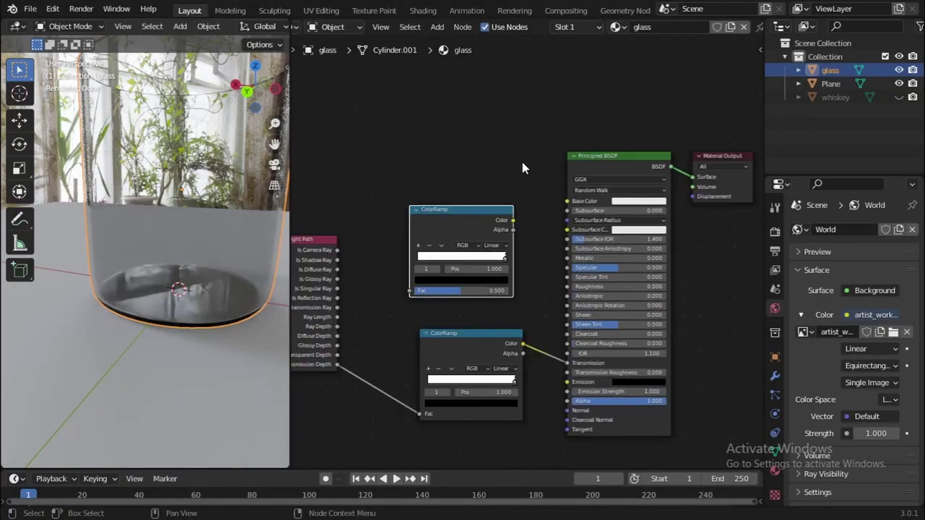
{"action": "left_click_drag", "start_coordinate": [457, 221], "coordinate": [468, 247]}
{"action": "middle_click_drag", "start_coordinate": [457, 272], "coordinate": [471, 257]}
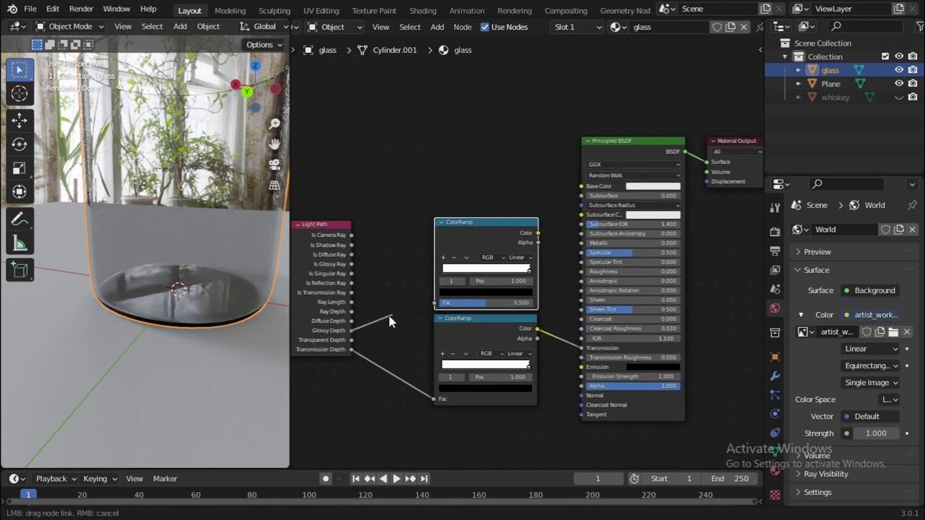
Step: Wire Light Path Glossy Depth into the new ColorRamp's Fac and its Color into Roughness
{"action": "left_click_drag", "start_coordinate": [360, 283], "coordinate": [352, 336]}
{"action": "left_click_drag", "start_coordinate": [444, 307], "coordinate": [437, 303]}
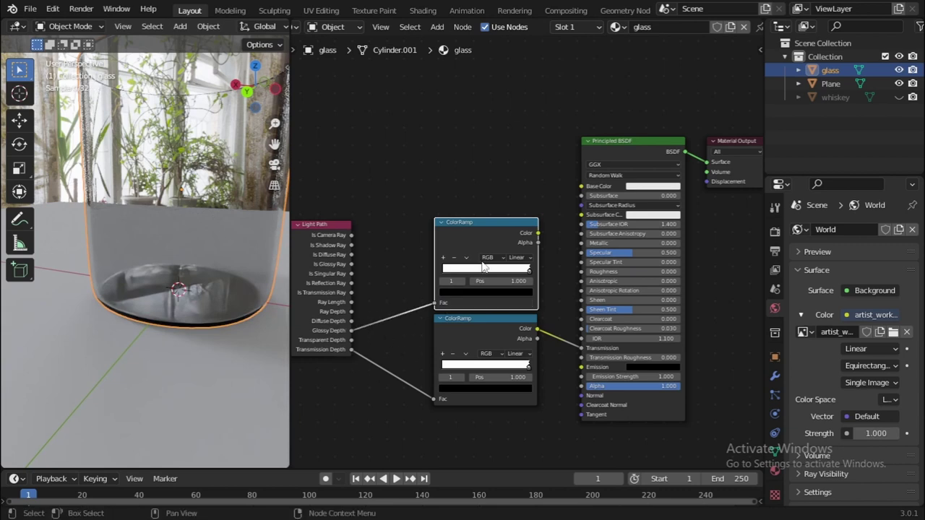
{"action": "left_click_drag", "start_coordinate": [537, 232], "coordinate": [591, 273]}
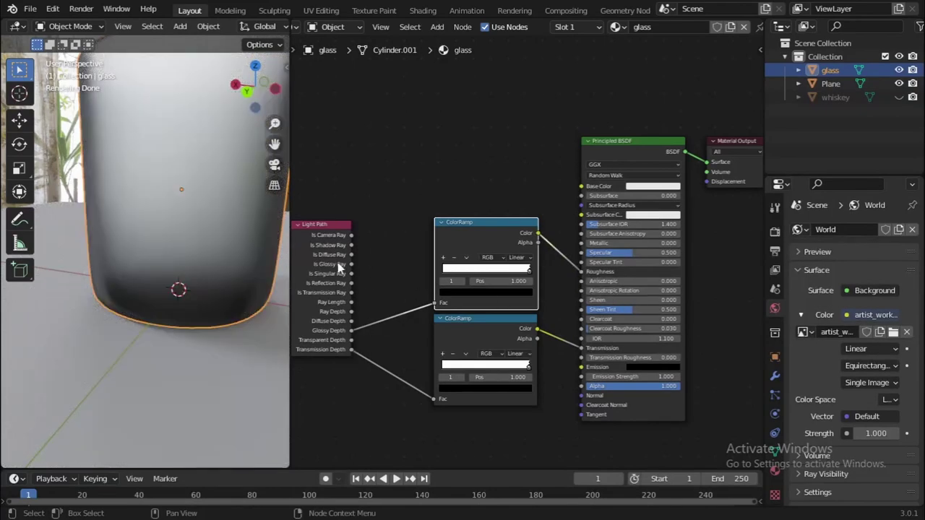
{"action": "scroll", "coordinate": [200, 253], "scroll_direction": "down", "scroll_amount": 2}
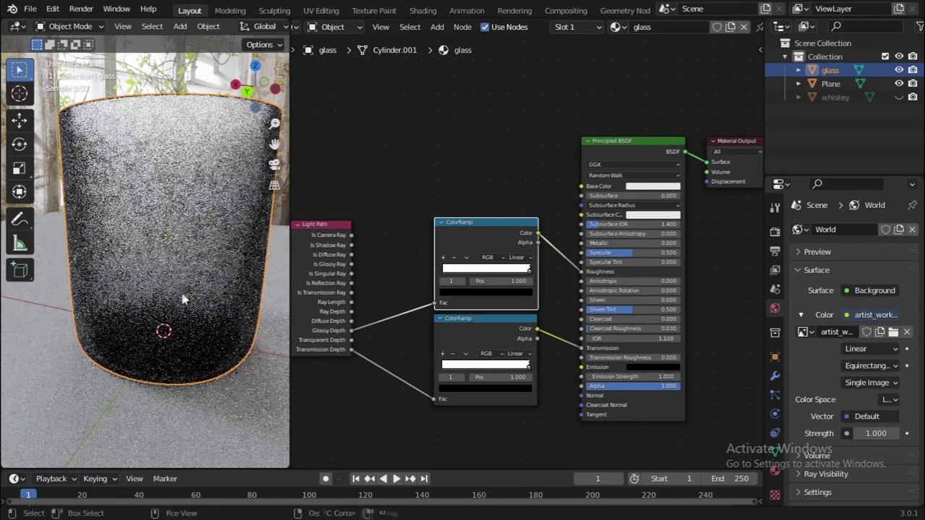
{"action": "scroll", "coordinate": [548, 324], "scroll_direction": "up", "scroll_amount": 3}
Step: Set the roughness ramp's stop position to 0 and slide the black stop fully left
{"action": "left_click", "coordinate": [535, 286]}
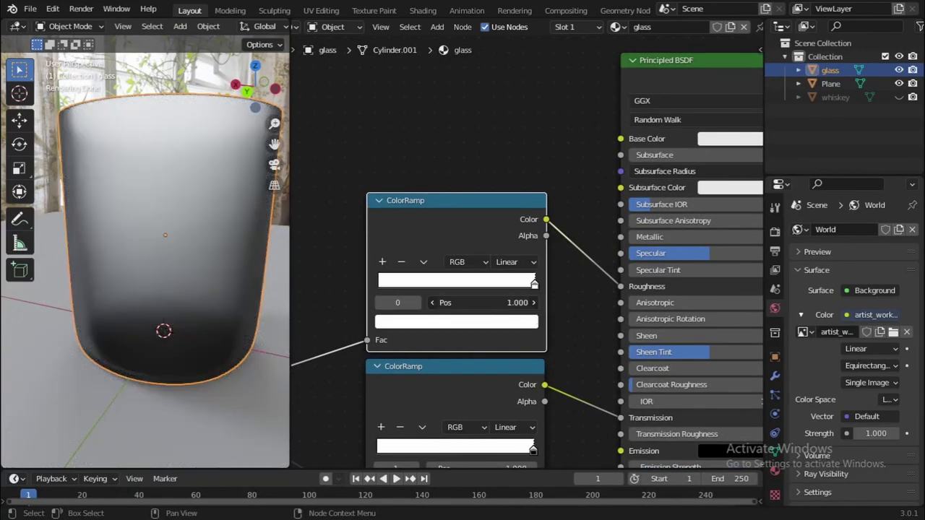
{"action": "key", "text": "Return"}
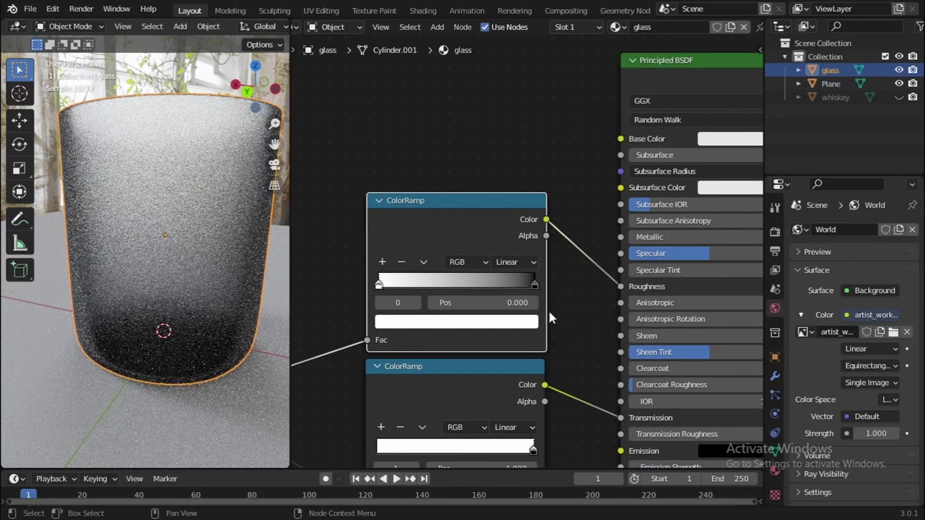
{"action": "left_click_drag", "start_coordinate": [536, 286], "coordinate": [510, 299]}
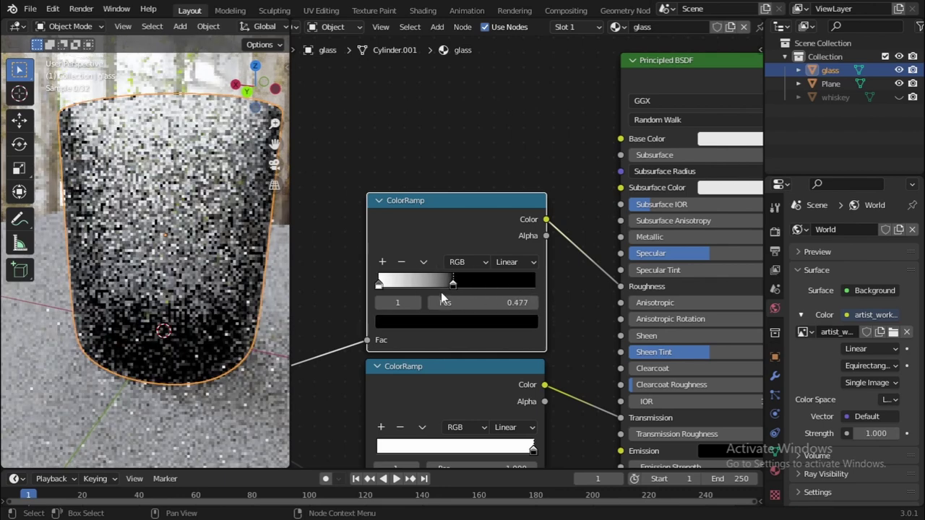
{"action": "left_click_drag", "start_coordinate": [389, 292], "coordinate": [364, 292]}
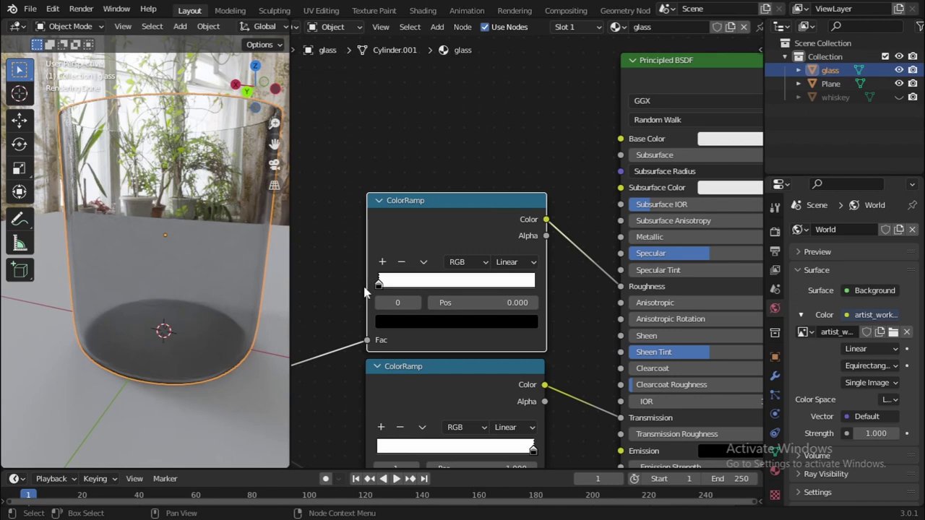
Step: Save whiskey glass.blend
{"action": "key", "text": "ctrl+s"}
{"action": "scroll", "coordinate": [483, 217], "scroll_direction": "down", "scroll_amount": 2}
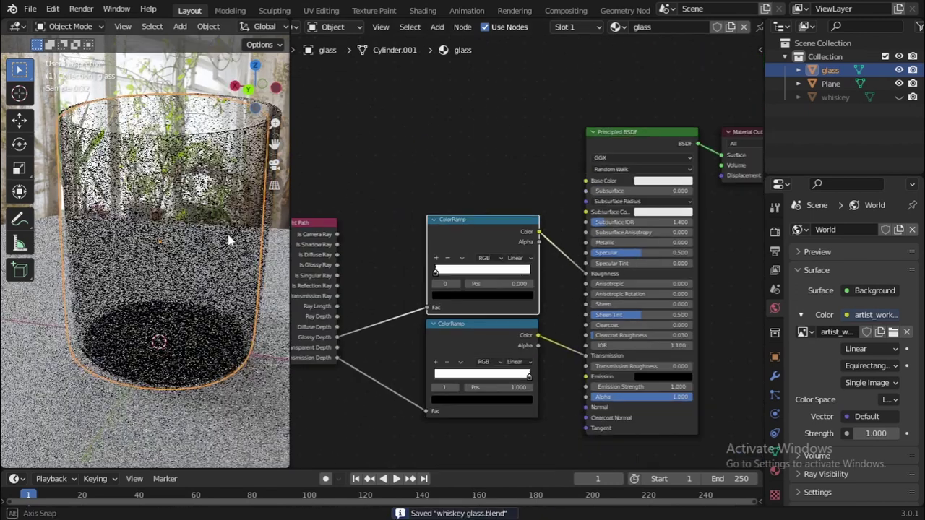
{"action": "scroll", "coordinate": [614, 234], "scroll_direction": "up", "scroll_amount": 2}
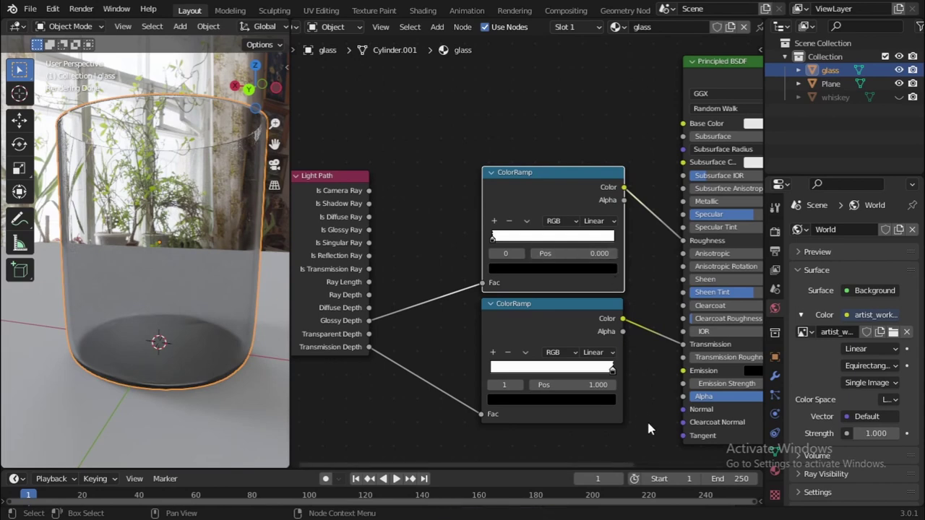
Step: Add a Principled BSDF copy at the top, preview it as output, then reconnect the original
{"action": "middle_click_drag", "start_coordinate": [224, 316], "coordinate": [240, 270]}
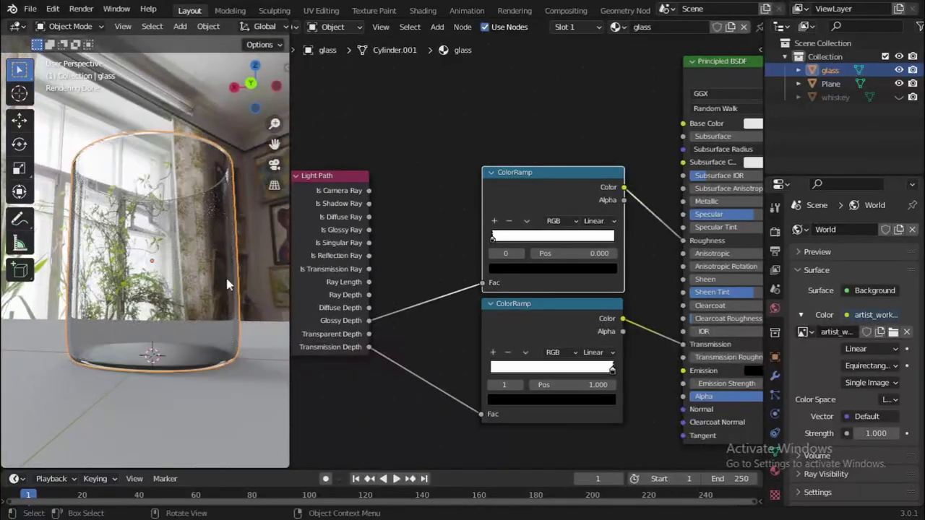
{"action": "scroll", "coordinate": [202, 322], "scroll_direction": "up", "scroll_amount": 5}
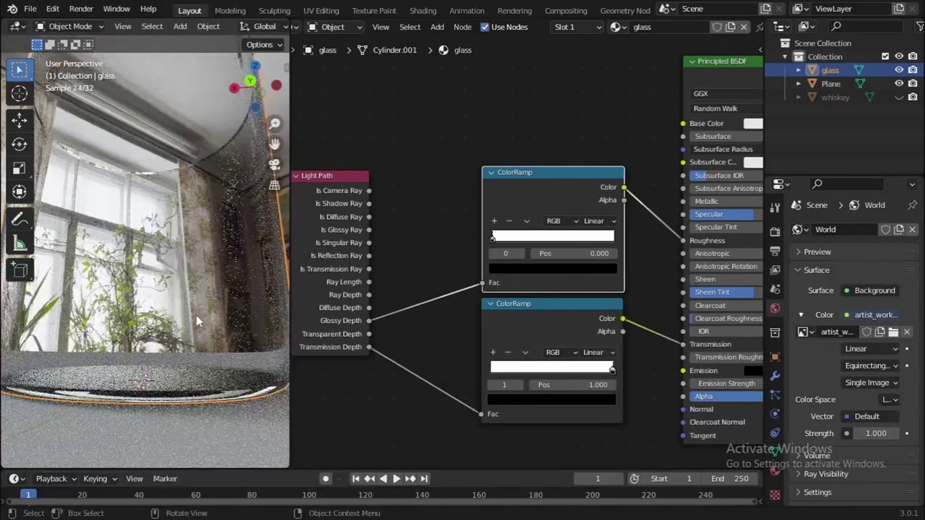
{"action": "scroll", "coordinate": [544, 265], "scroll_direction": "down", "scroll_amount": 3}
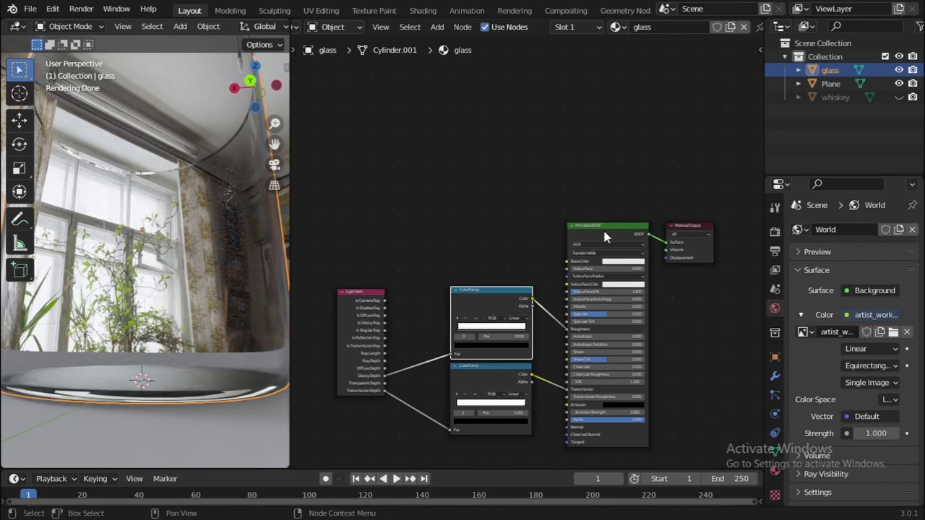
{"action": "left_click", "coordinate": [606, 237]}
{"action": "key", "text": "shift+d"}
{"action": "left_click", "coordinate": [463, 470]}
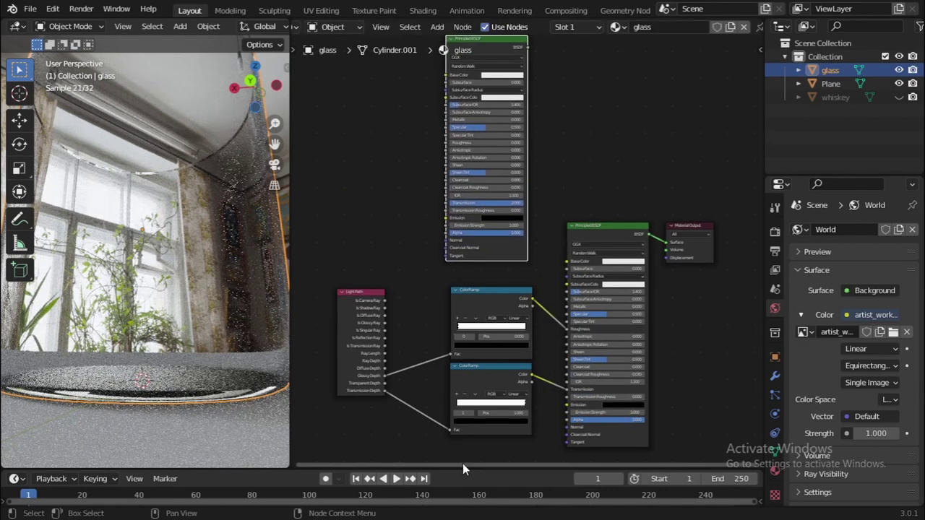
{"action": "middle_click_drag", "start_coordinate": [145, 275], "coordinate": [145, 245]}
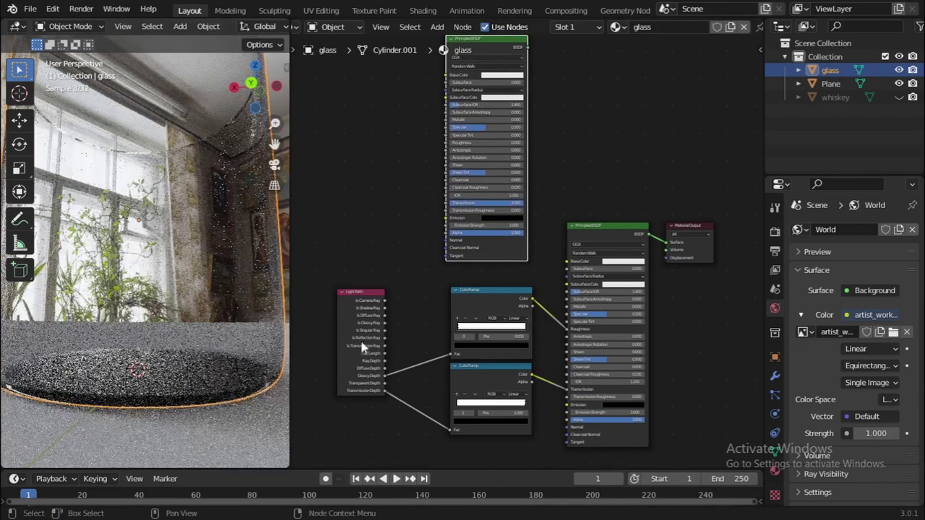
{"action": "left_click", "coordinate": [497, 258], "text": "ctrl+shift"}
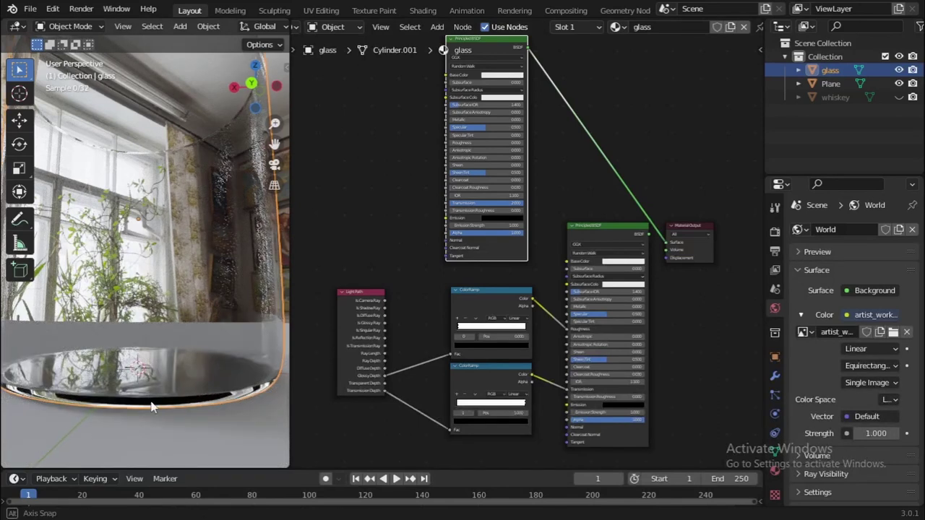
{"action": "middle_click_drag", "start_coordinate": [148, 401], "coordinate": [145, 412]}
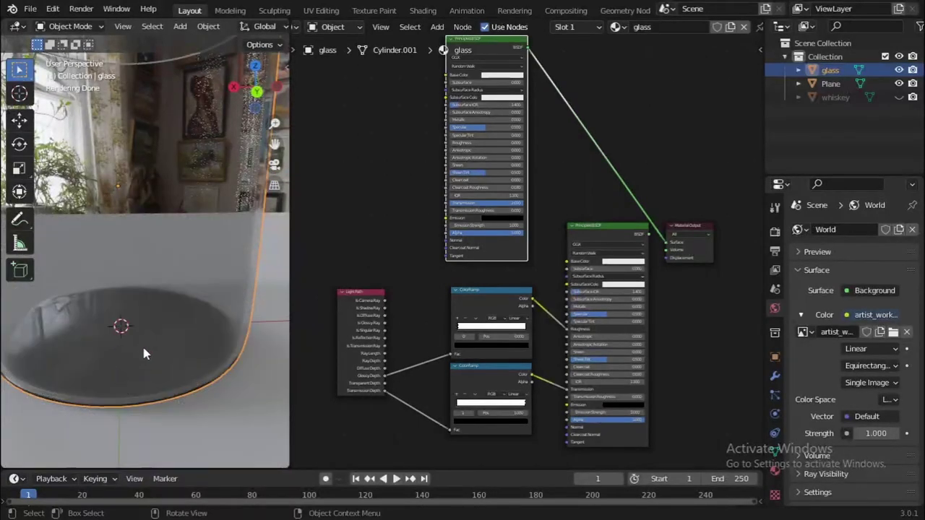
{"action": "mouse_move", "coordinate": [142, 344]}
{"action": "middle_mouse_down"}
{"action": "mouse_move", "coordinate": [127, 339]}
{"action": "mouse_move", "coordinate": [144, 321]}
{"action": "mouse_move", "coordinate": [130, 338]}
{"action": "middle_mouse_up"}
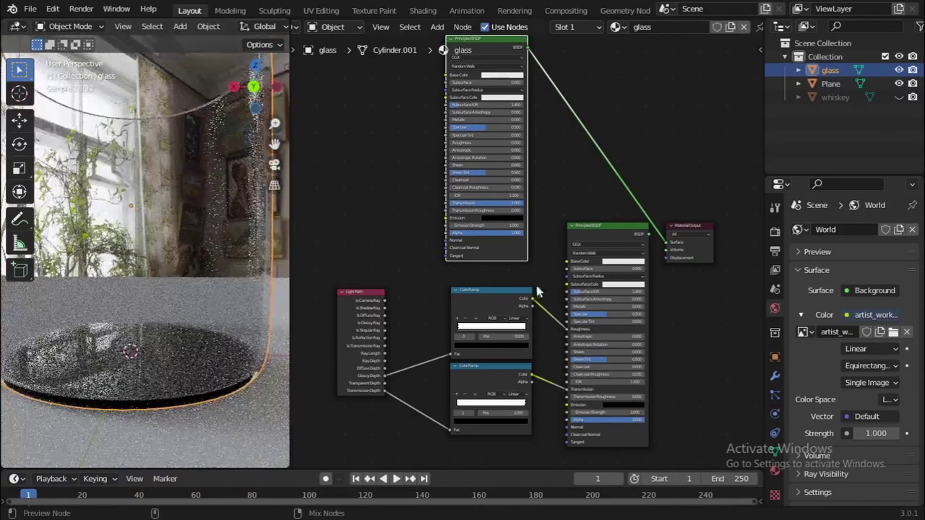
{"action": "left_click", "coordinate": [599, 229], "text": "ctrl+shift"}
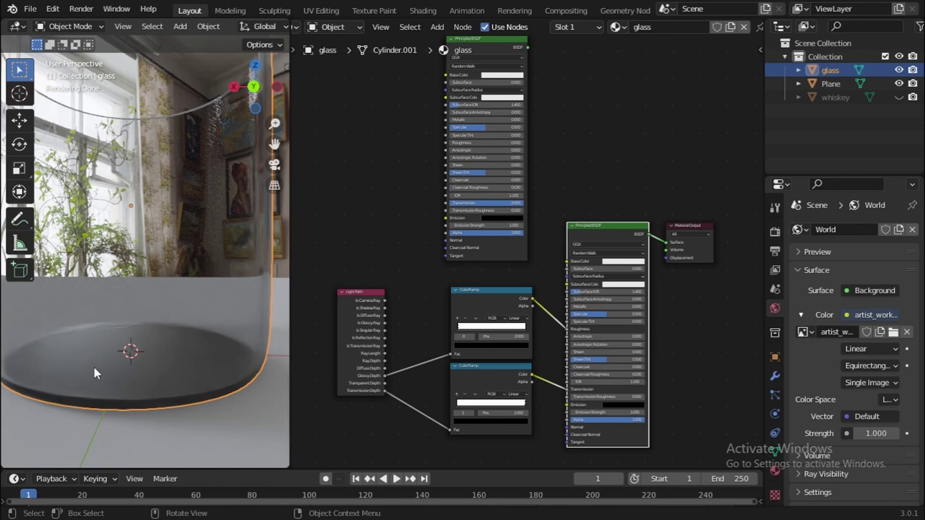
Step: Look down into the glass, merge the Shader Editor into the 3D viewport, and bring up the Add menu
{"action": "middle_click_drag", "start_coordinate": [94, 368], "coordinate": [128, 330]}
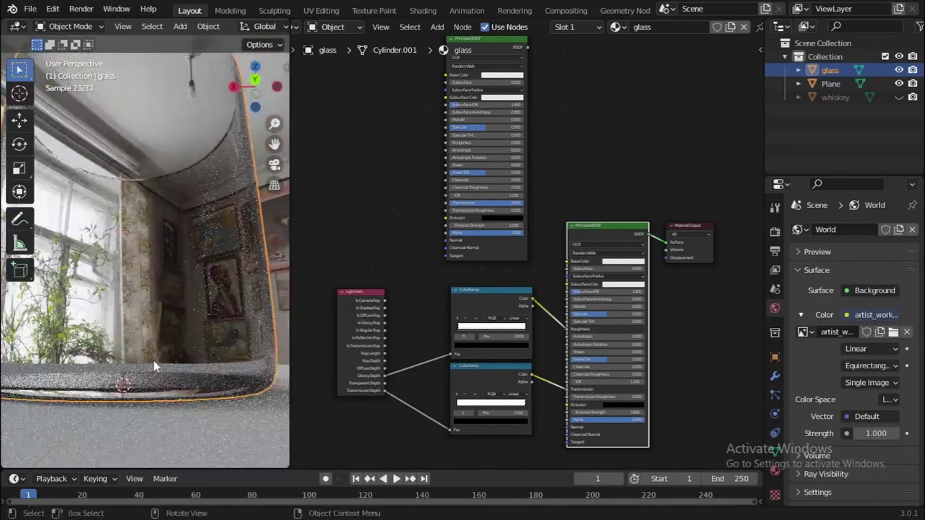
{"action": "middle_click_drag", "start_coordinate": [157, 359], "coordinate": [76, 270]}
{"action": "scroll", "coordinate": [77, 269], "scroll_direction": "up", "scroll_amount": 3}
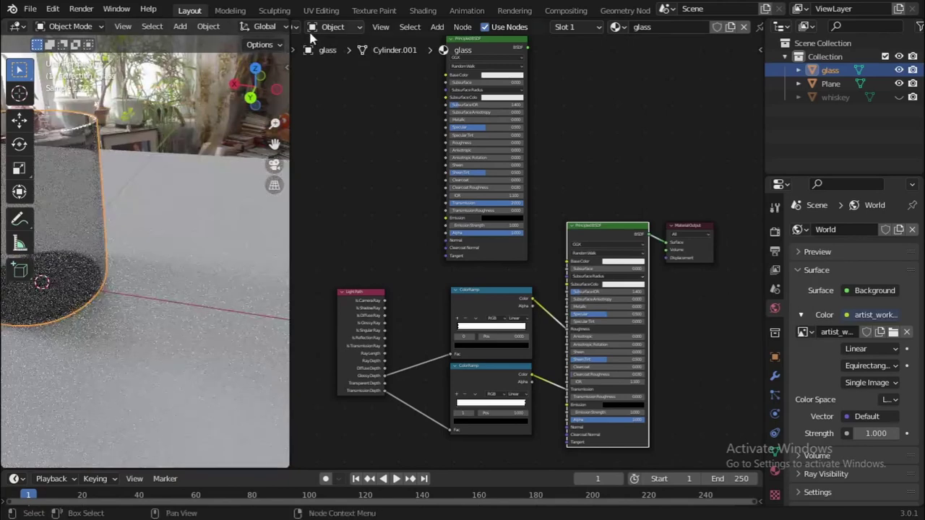
{"action": "left_click_drag", "start_coordinate": [287, 20], "coordinate": [385, 109]}
{"action": "scroll", "coordinate": [404, 130], "scroll_direction": "down", "scroll_amount": 5}
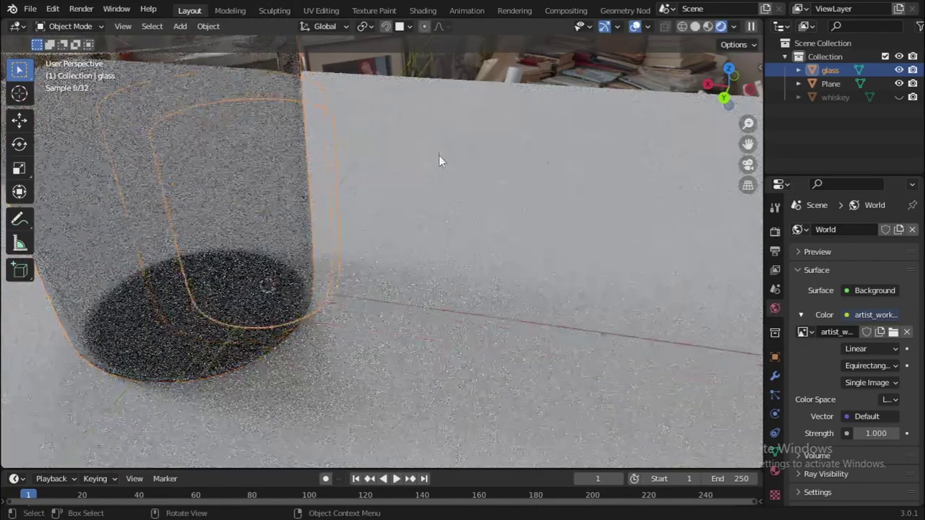
{"action": "key", "text": "shift+a"}
{"action": "mouse_move", "coordinate": [520, 194]}
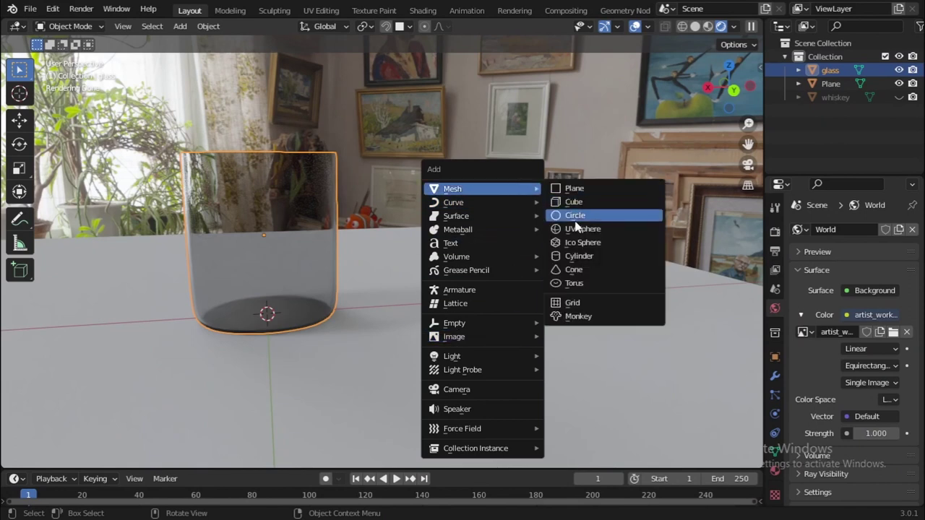
Step: Add a UV sphere, scale it down, and lift it above the floor beside the glass
{"action": "left_click", "coordinate": [586, 230]}
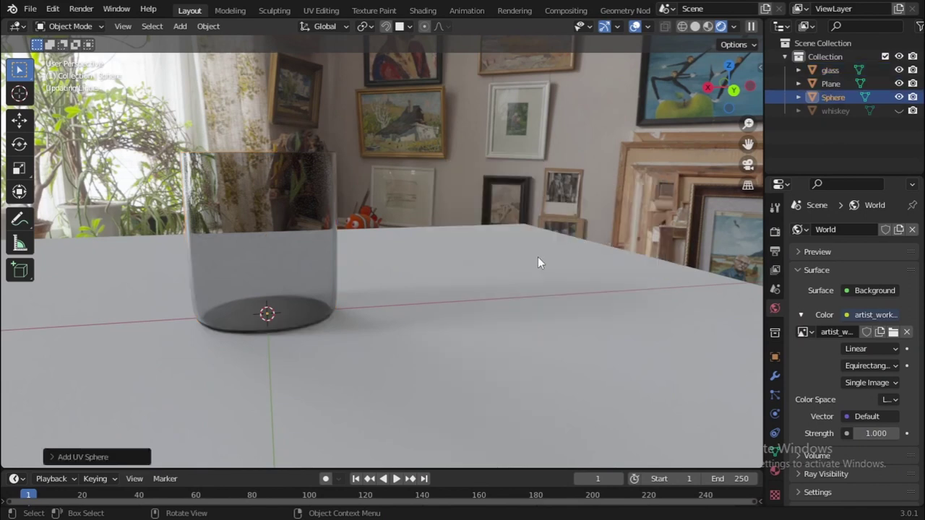
{"action": "key", "text": "s"}
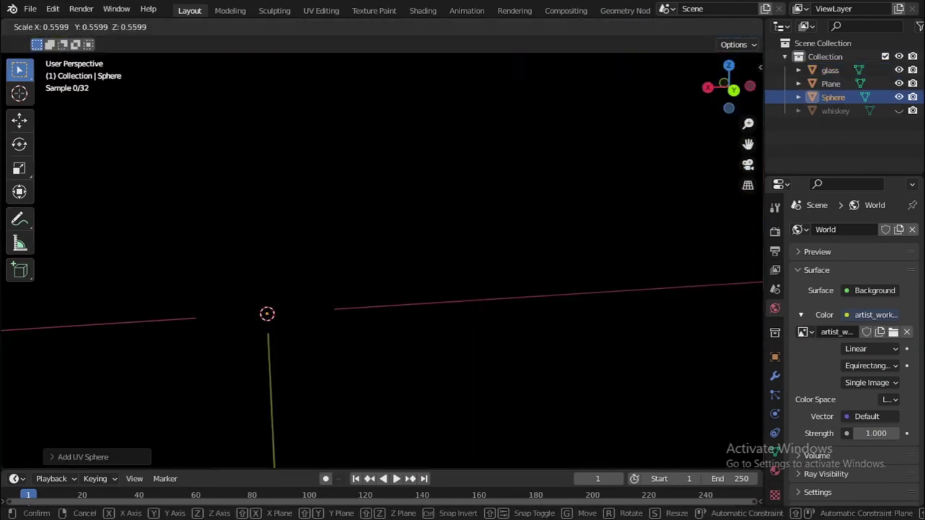
{"action": "left_click", "coordinate": [353, 252]}
{"action": "key", "text": "s"}
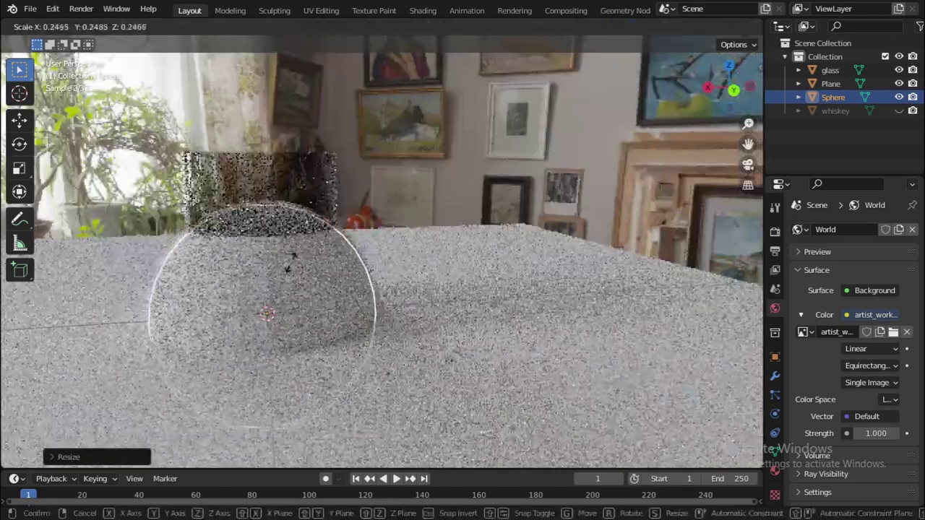
{"action": "left_click", "coordinate": [300, 260]}
{"action": "key", "text": "g"}
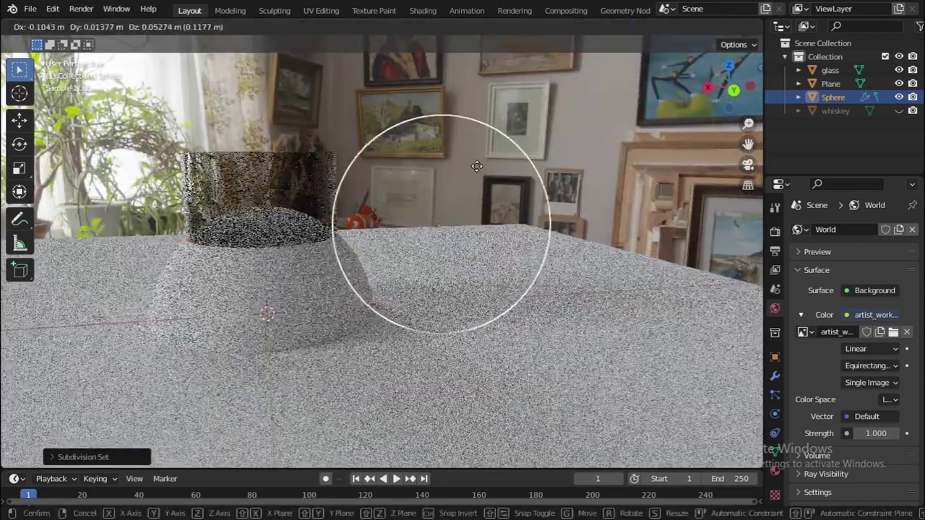
{"action": "left_click", "coordinate": [490, 166]}
Step: Shade the sphere smooth and shrink it further, cancelling a vertical stretch
{"action": "right_click", "coordinate": [490, 166]}
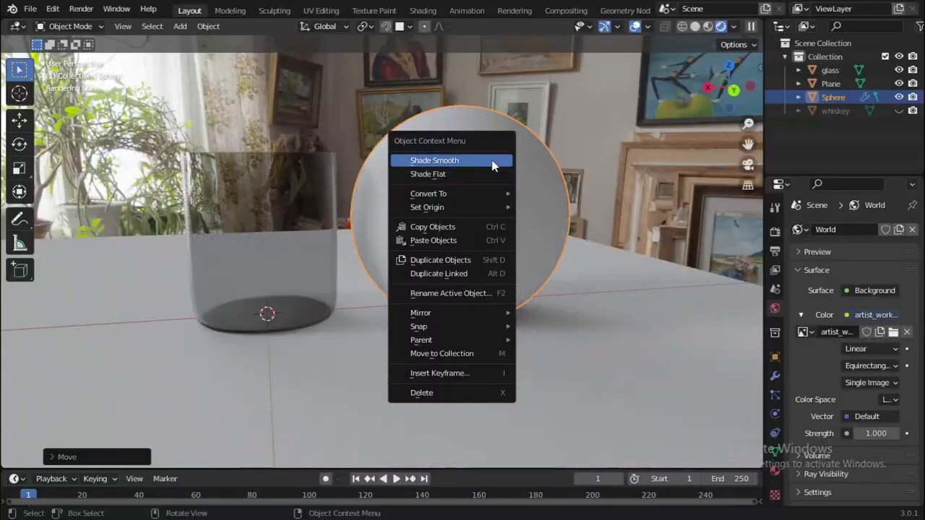
{"action": "left_click", "coordinate": [491, 157]}
{"action": "key", "text": "s"}
{"action": "left_click", "coordinate": [537, 190]}
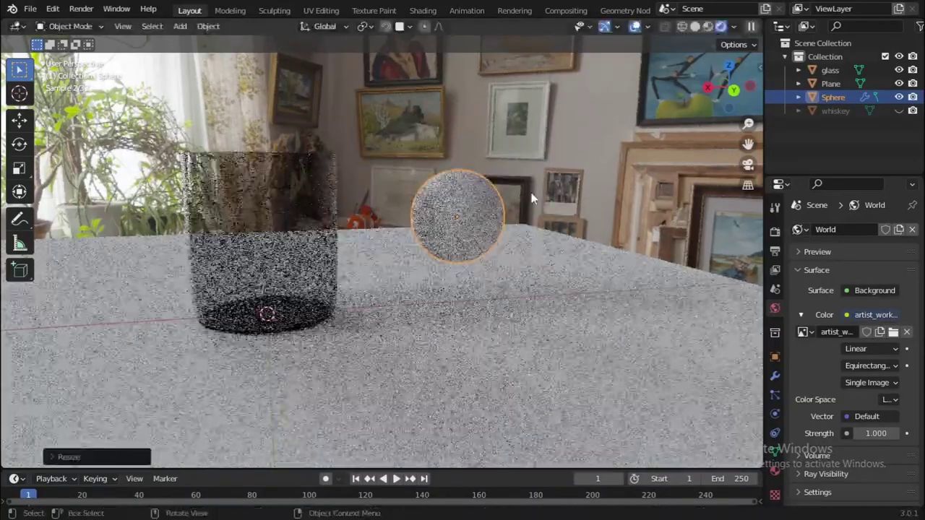
{"action": "key", "text": "s"}
{"action": "key", "text": "z"}
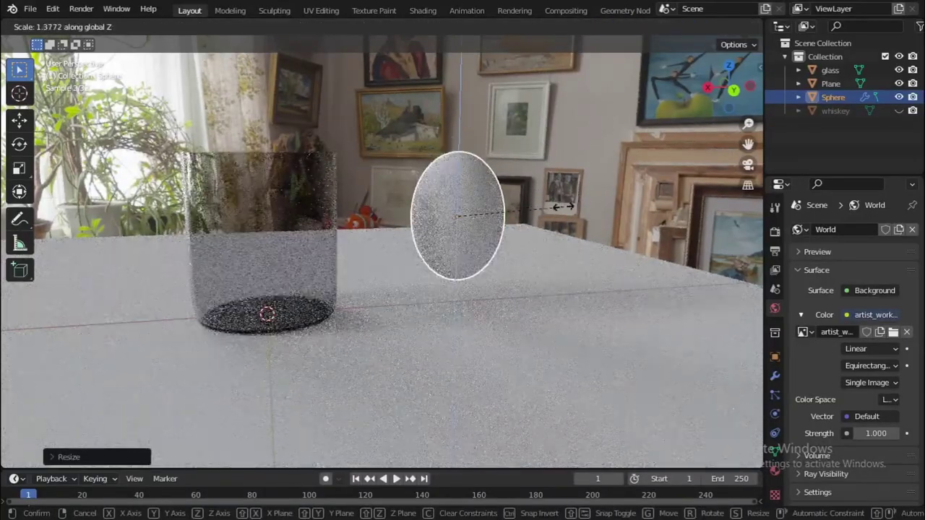
{"action": "right_click", "coordinate": [567, 208]}
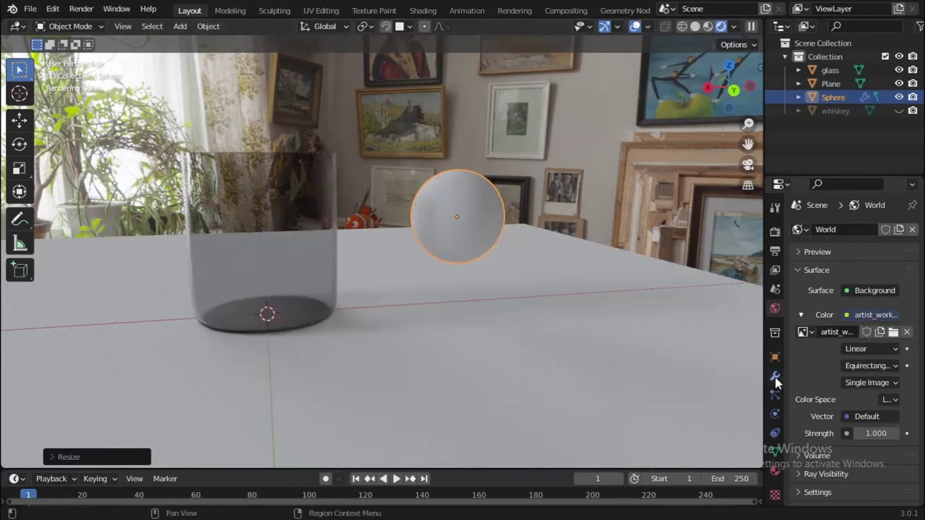
Step: Switch the viewport to solid shading and add a Solidify modifier to the sphere
{"action": "key", "text": "z"}
{"action": "left_click", "coordinate": [611, 264]}
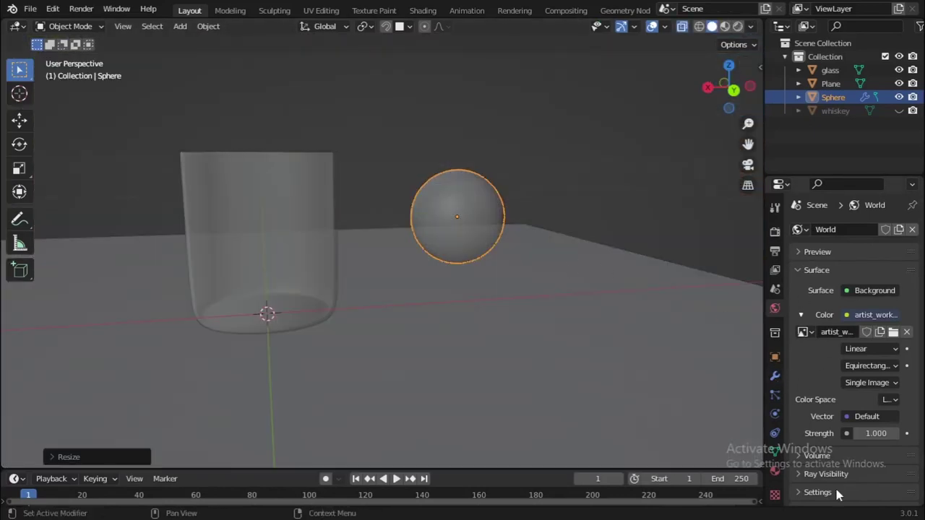
{"action": "scroll", "coordinate": [838, 494], "scroll_direction": "down", "scroll_amount": 1}
{"action": "left_click", "coordinate": [775, 449]}
{"action": "scroll", "coordinate": [851, 446], "scroll_direction": "down", "scroll_amount": 2}
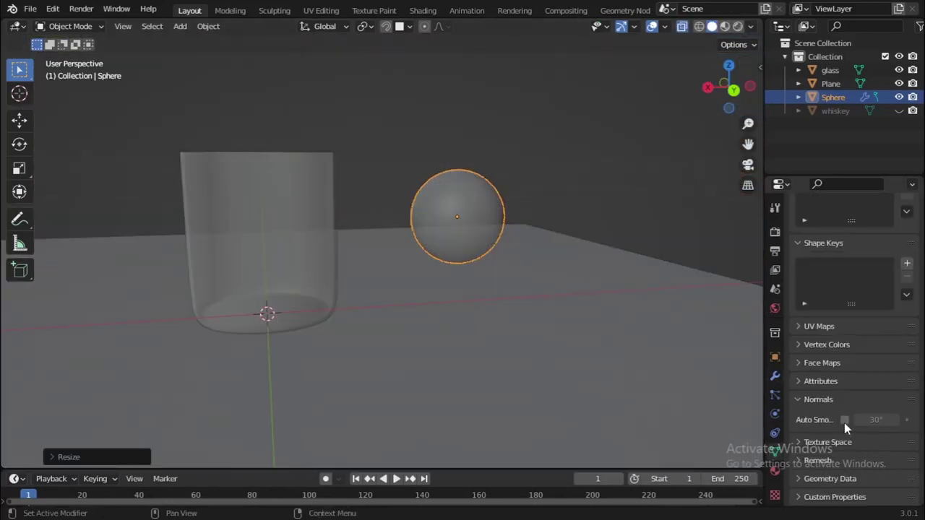
{"action": "left_click", "coordinate": [774, 375]}
{"action": "left_click", "coordinate": [838, 228]}
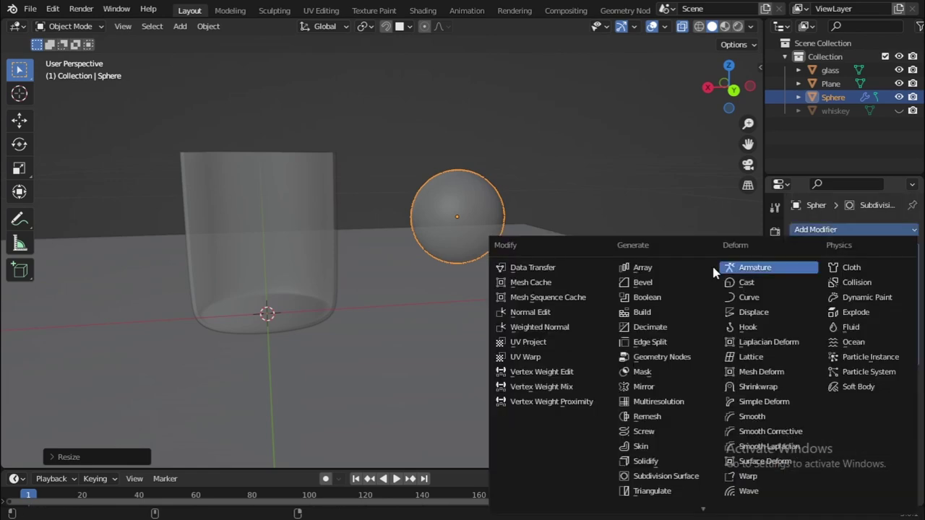
{"action": "left_click", "coordinate": [850, 225]}
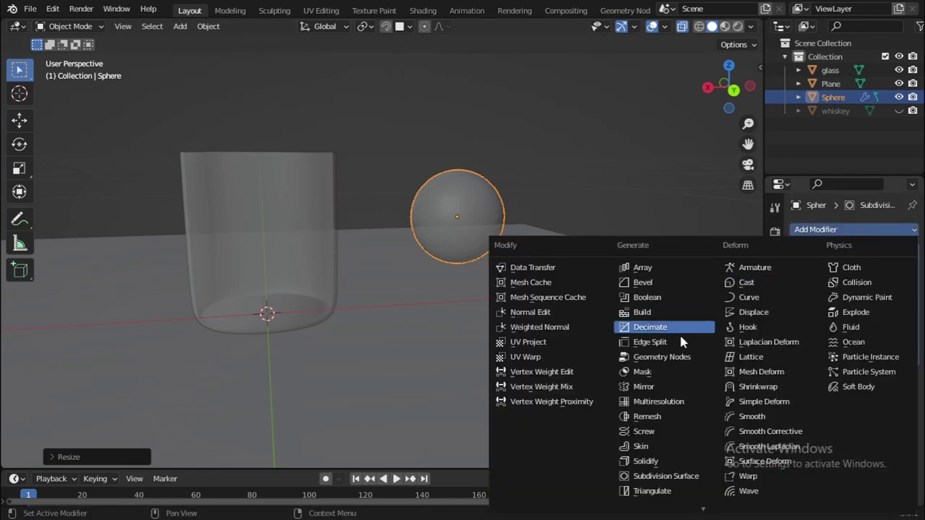
{"action": "left_click", "coordinate": [674, 465]}
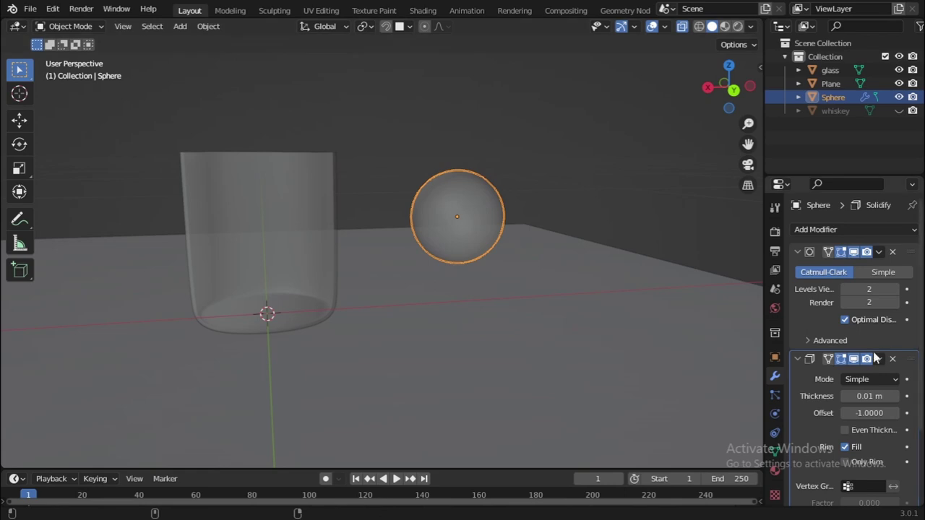
Step: Thicken the Solidify shell to 0.167 m, turn off X-ray, and browse the sphere's materials
{"action": "mouse_move", "coordinate": [866, 395]}
{"action": "left_mouse_down"}
{"action": "mouse_move", "coordinate": [903, 396]}
{"action": "mouse_move", "coordinate": [856, 395]}
{"action": "left_mouse_up"}
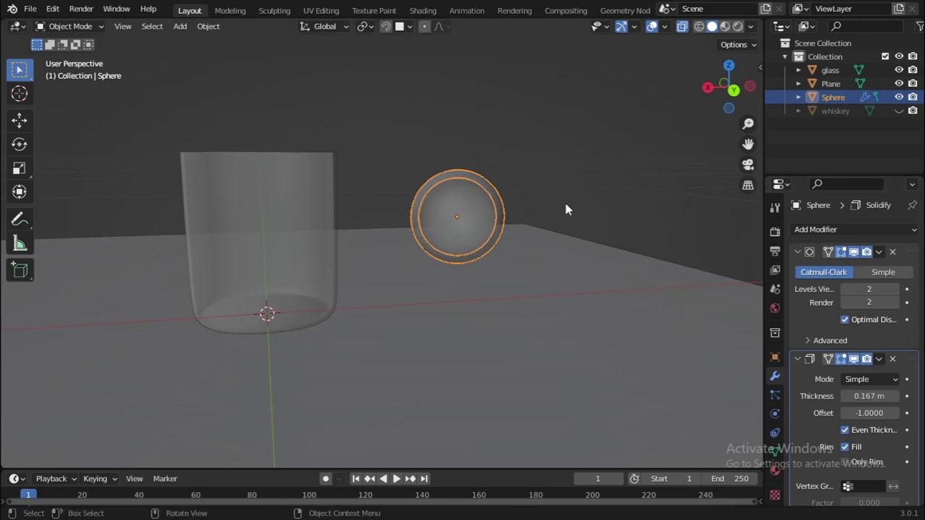
{"action": "middle_click_drag", "start_coordinate": [665, 203], "coordinate": [695, 235]}
{"action": "key", "text": "alt+z"}
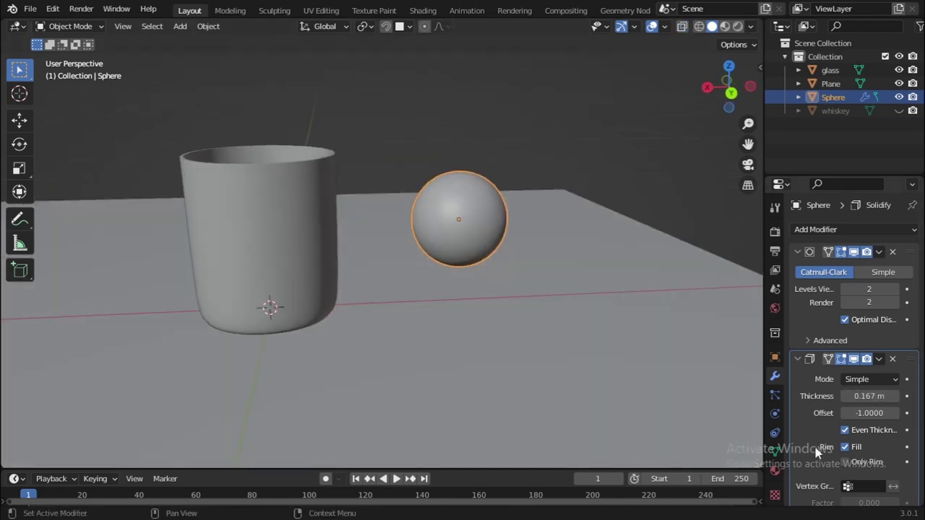
{"action": "left_click", "coordinate": [774, 470]}
{"action": "left_click", "coordinate": [798, 287]}
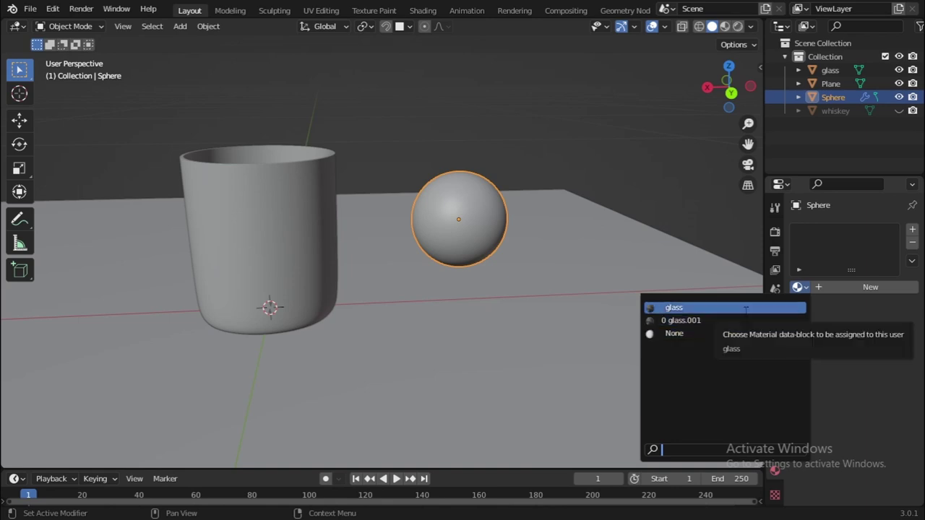
Step: Purge unused data-blocks from the file with File > Clean Up, twice
{"action": "left_click", "coordinate": [30, 9]}
{"action": "mouse_move", "coordinate": [83, 231]}
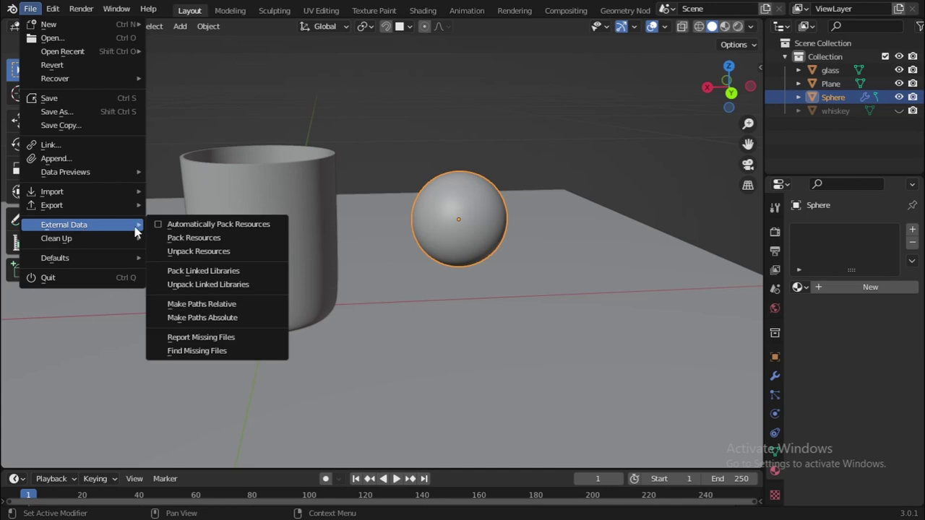
{"action": "mouse_move", "coordinate": [118, 241]}
{"action": "left_click", "coordinate": [182, 240]}
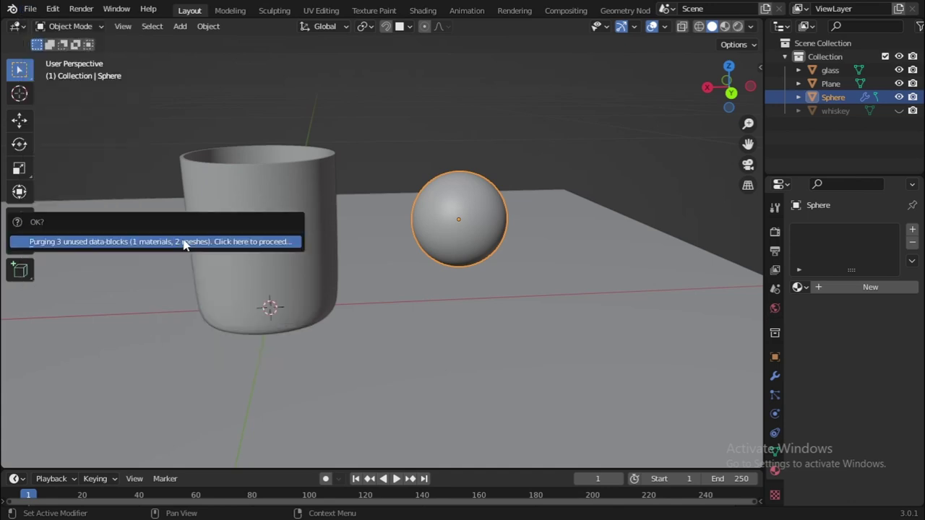
{"action": "left_click", "coordinate": [29, 9]}
{"action": "mouse_move", "coordinate": [101, 247]}
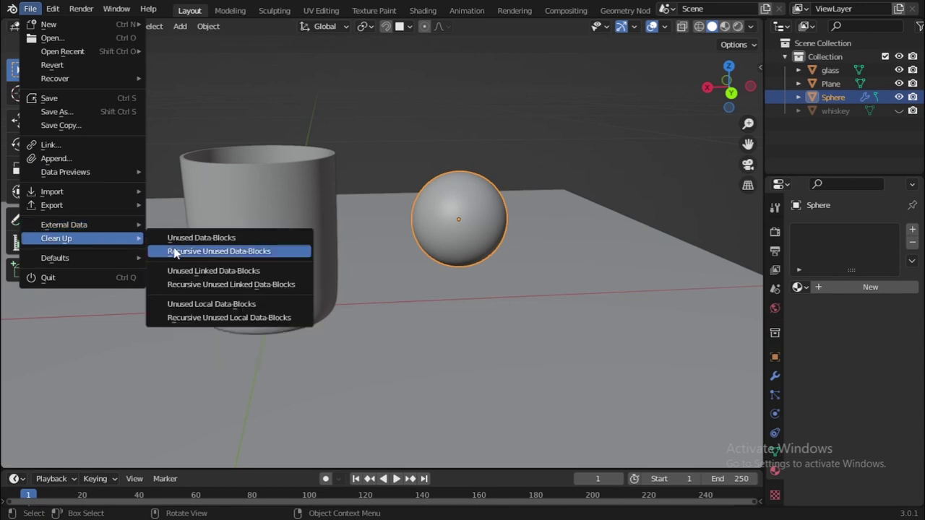
{"action": "left_click", "coordinate": [207, 240]}
Step: Reselect the sphere and assign it the existing glass material
{"action": "left_click", "coordinate": [477, 271]}
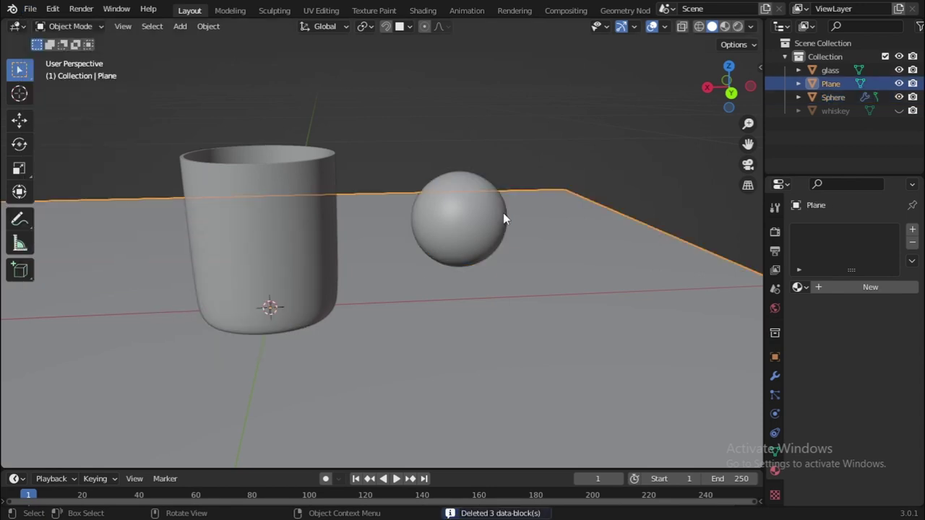
{"action": "left_click", "coordinate": [465, 185]}
{"action": "middle_click_drag", "start_coordinate": [464, 186], "coordinate": [723, 246]}
{"action": "left_click", "coordinate": [798, 287]}
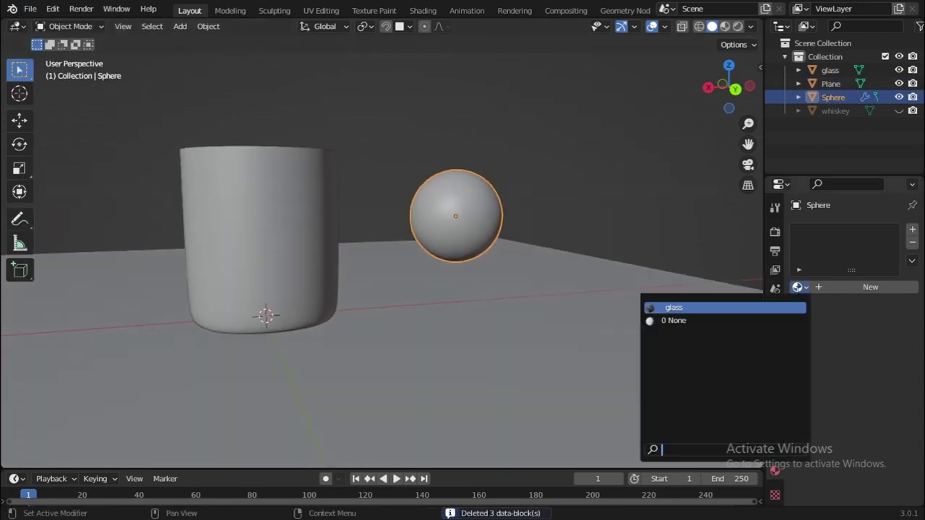
{"action": "left_click", "coordinate": [771, 309]}
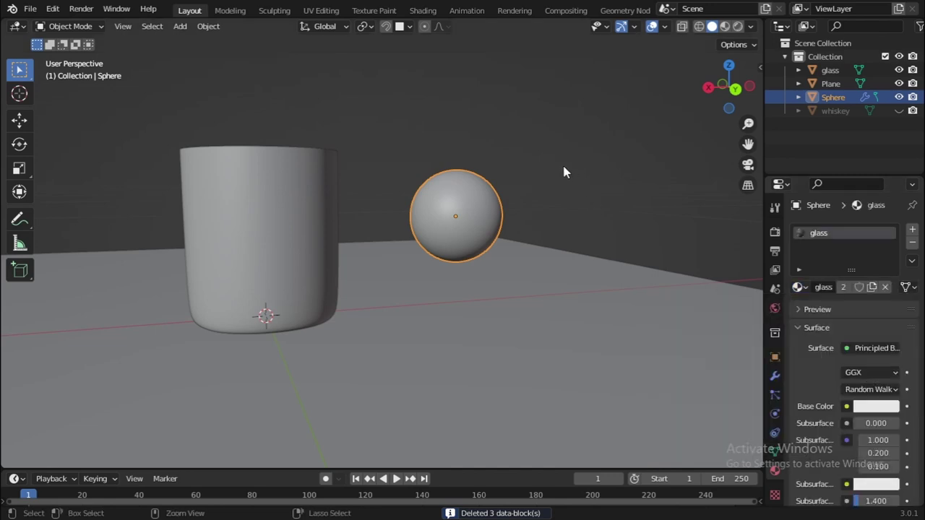
{"action": "middle_click_drag", "start_coordinate": [565, 172], "coordinate": [395, 190]}
Step: Split the view and turn the right area into a Shader Editor framing all nodes
{"action": "scroll", "coordinate": [406, 203], "scroll_direction": "up", "scroll_amount": 3}
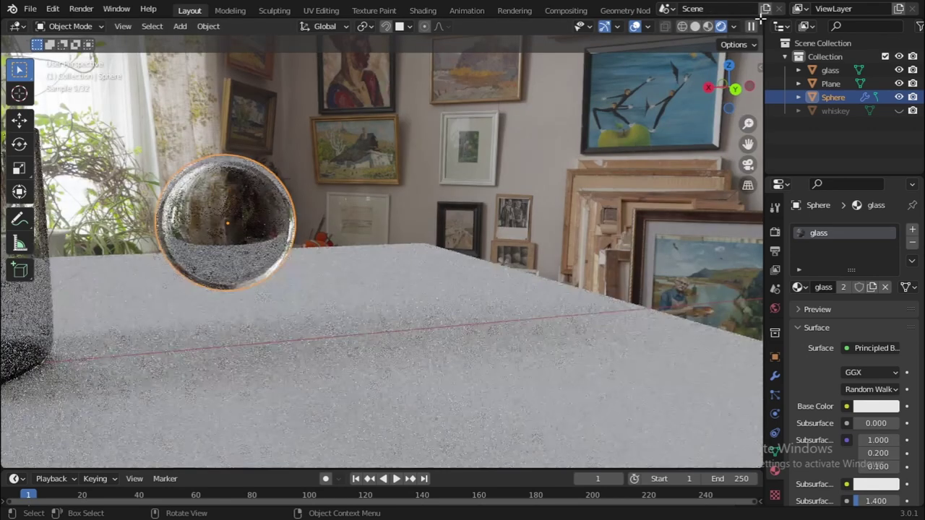
{"action": "left_click_drag", "start_coordinate": [760, 22], "coordinate": [345, 194]}
{"action": "middle_click_drag", "start_coordinate": [153, 193], "coordinate": [311, 209], "text": "shift"}
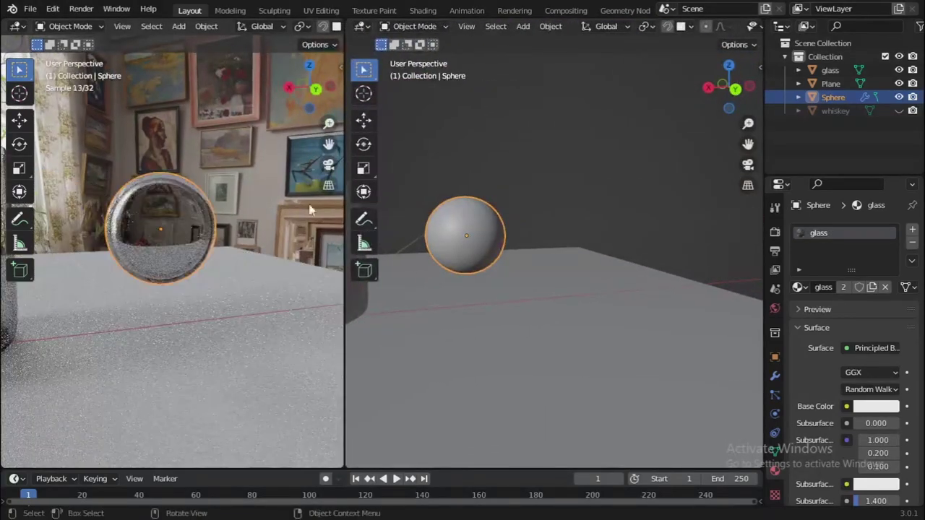
{"action": "left_click", "coordinate": [361, 26]}
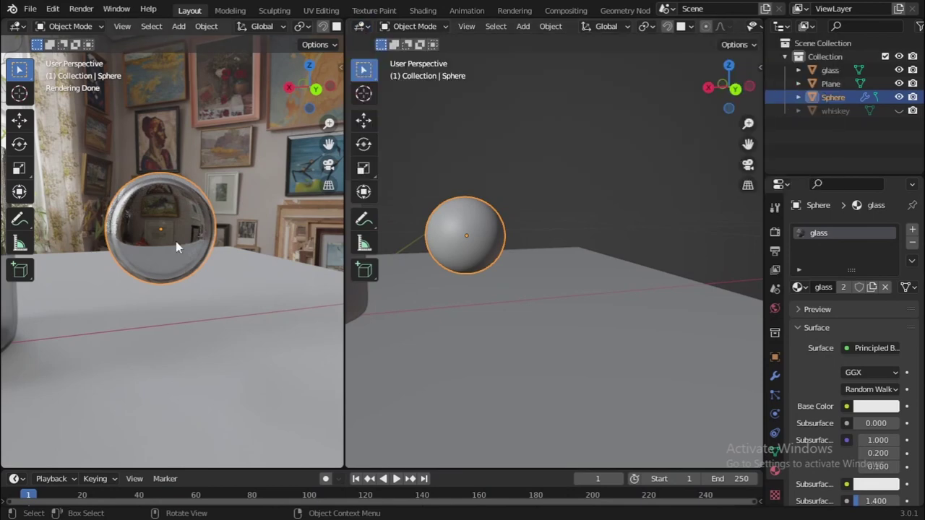
{"action": "middle_click_drag", "start_coordinate": [175, 242], "coordinate": [211, 243]}
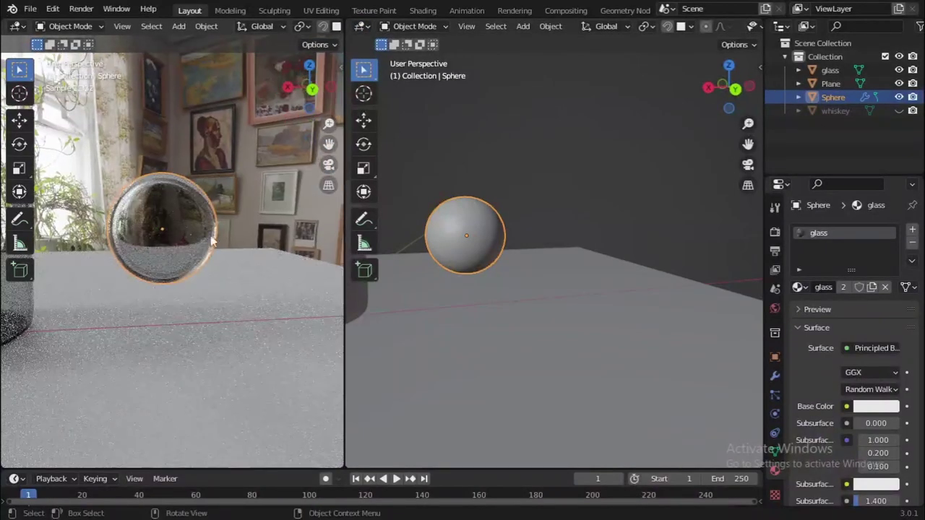
{"action": "left_click", "coordinate": [361, 26]}
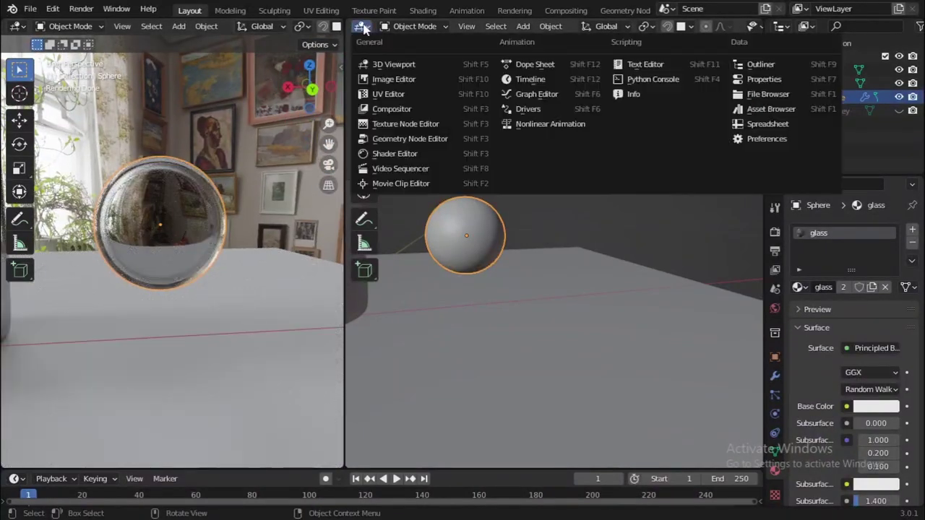
{"action": "left_click", "coordinate": [375, 155]}
{"action": "key", "text": "Home"}
Step: Preview the top and middle Principled BSDF nodes on the sphere, then view it from the back
{"action": "left_click", "coordinate": [403, 161], "text": "ctrl+shift"}
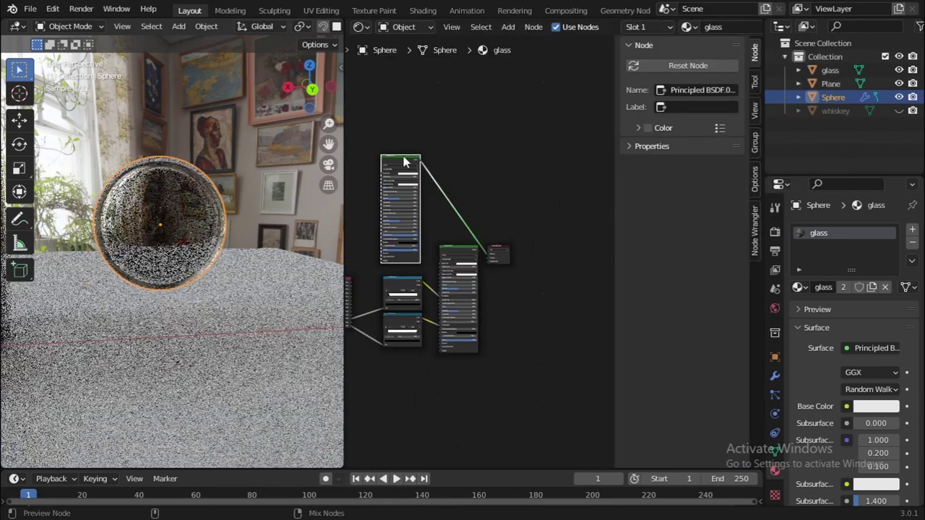
{"action": "scroll", "coordinate": [223, 195], "scroll_direction": "up", "scroll_amount": 4}
{"action": "middle_click_drag", "start_coordinate": [223, 214], "coordinate": [201, 153]}
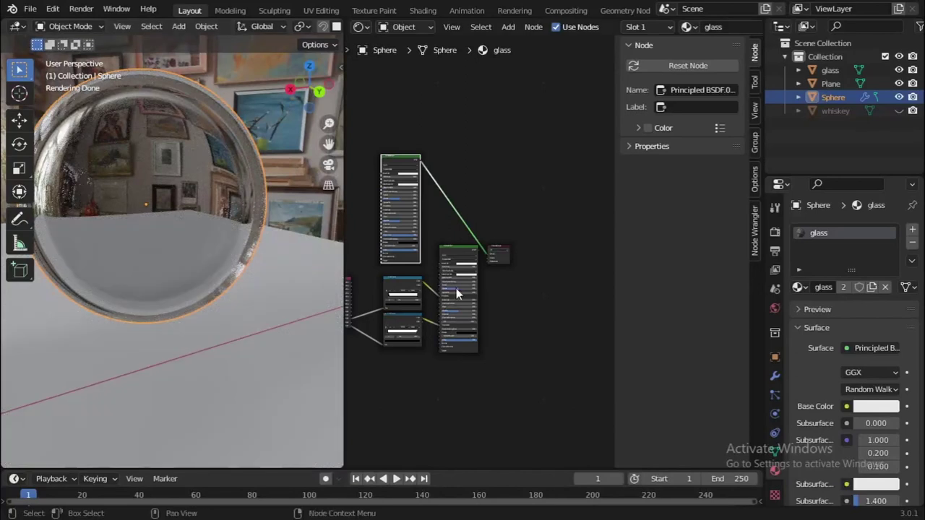
{"action": "left_click", "coordinate": [465, 258], "text": "ctrl+shift"}
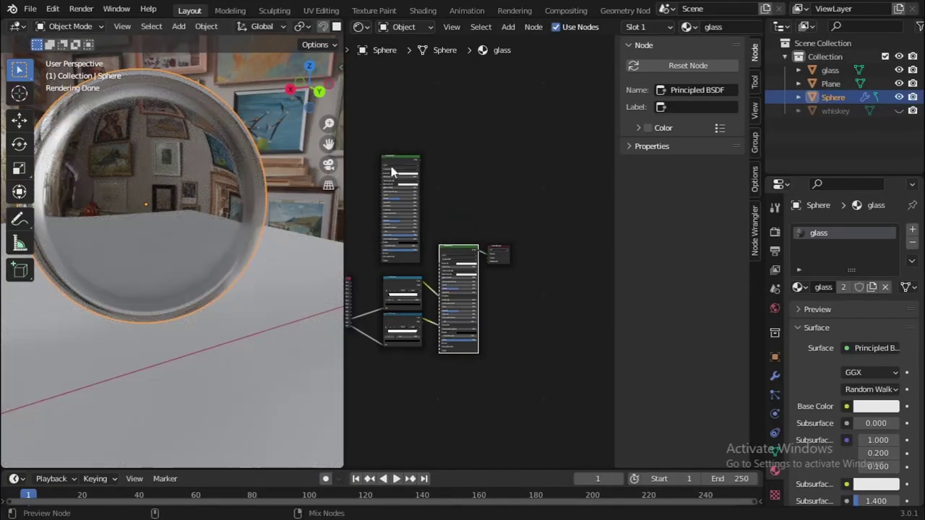
{"action": "scroll", "coordinate": [132, 130], "scroll_direction": "up", "scroll_amount": 1}
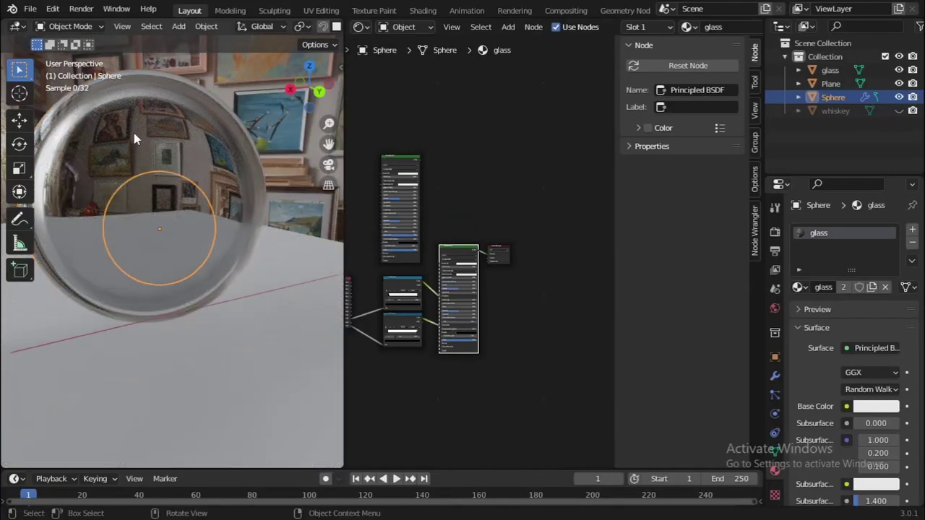
{"action": "scroll", "coordinate": [166, 152], "scroll_direction": "down", "scroll_amount": 5}
{"action": "scroll", "coordinate": [165, 153], "scroll_direction": "up", "scroll_amount": 3}
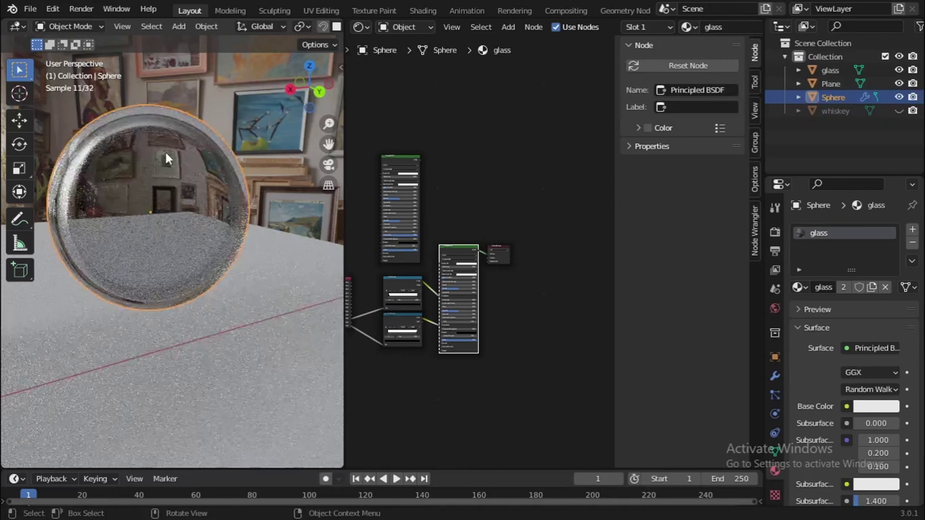
{"action": "left_click", "coordinate": [319, 92]}
Step: Delete the sphere's upper faces in Edit Mode to leave an open bowl
{"action": "key", "text": "Tab"}
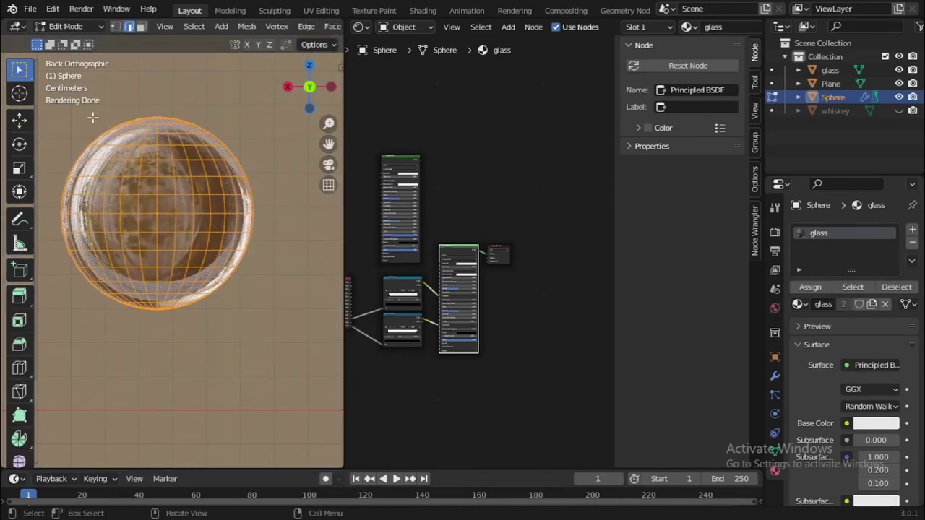
{"action": "middle_click_drag", "start_coordinate": [55, 86], "coordinate": [112, 120], "text": "shift"}
{"action": "left_click_drag", "start_coordinate": [97, 132], "coordinate": [312, 208]}
{"action": "key", "text": "x"}
{"action": "left_click", "coordinate": [312, 208]}
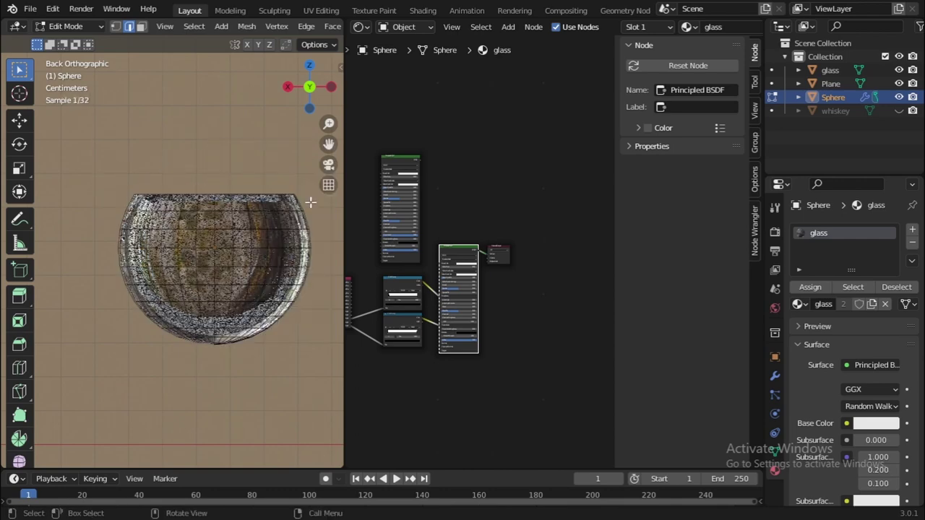
{"action": "key", "text": "Tab"}
{"action": "middle_click_drag", "start_coordinate": [290, 214], "coordinate": [313, 263]}
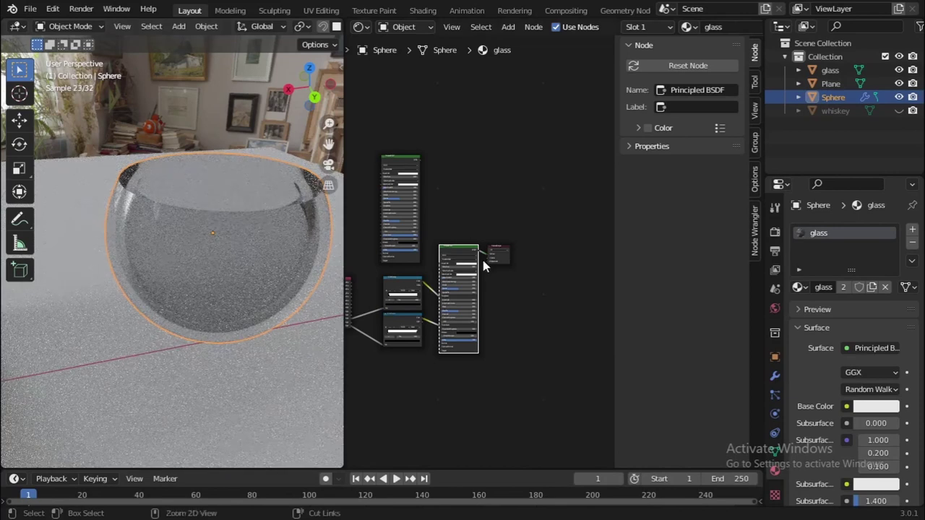
Step: Preview each Principled BSDF on the bowl, then delete the left one
{"action": "left_click", "coordinate": [400, 166], "text": "ctrl+shift"}
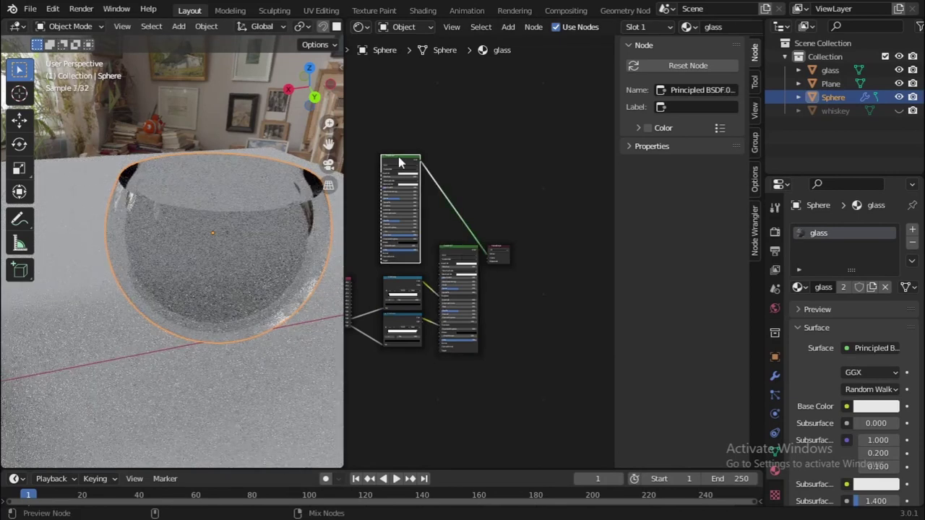
{"action": "left_click", "coordinate": [445, 243], "text": "ctrl+shift"}
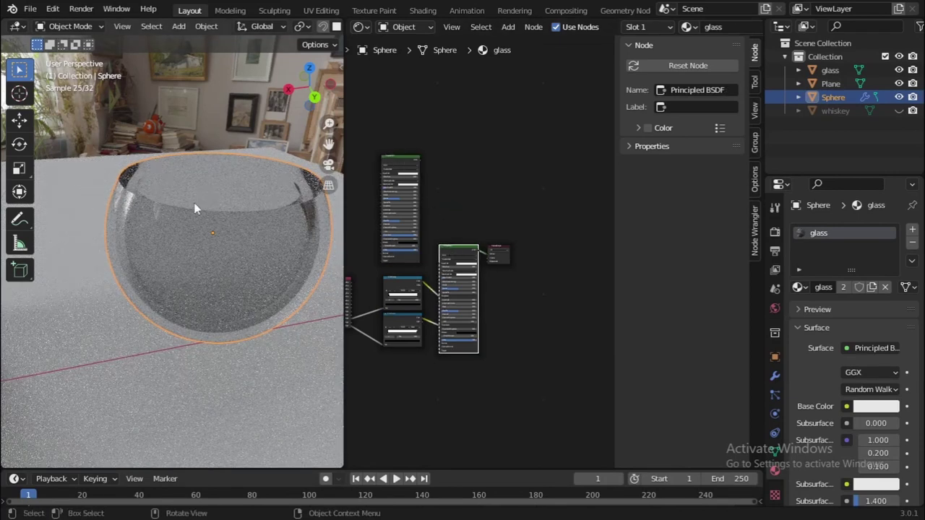
{"action": "left_click", "coordinate": [411, 173]}
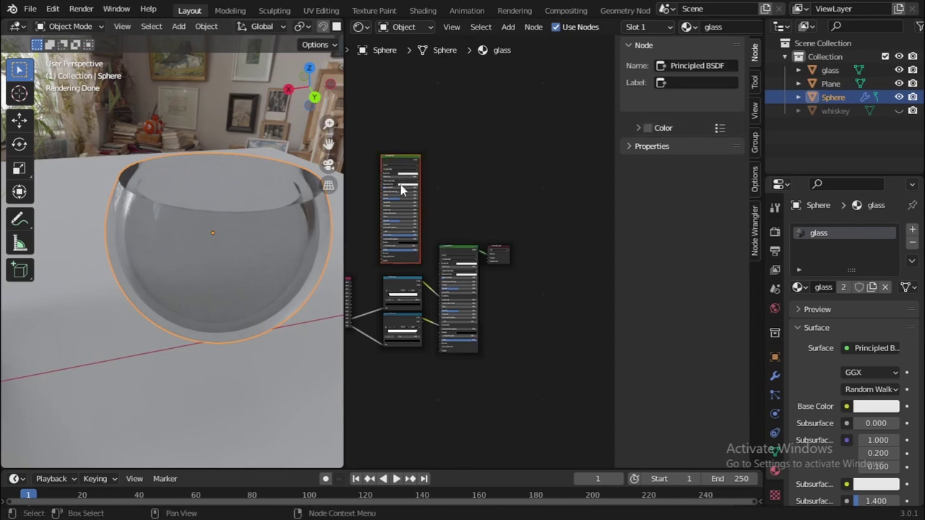
{"action": "key", "text": "x"}
{"action": "key", "text": "n"}
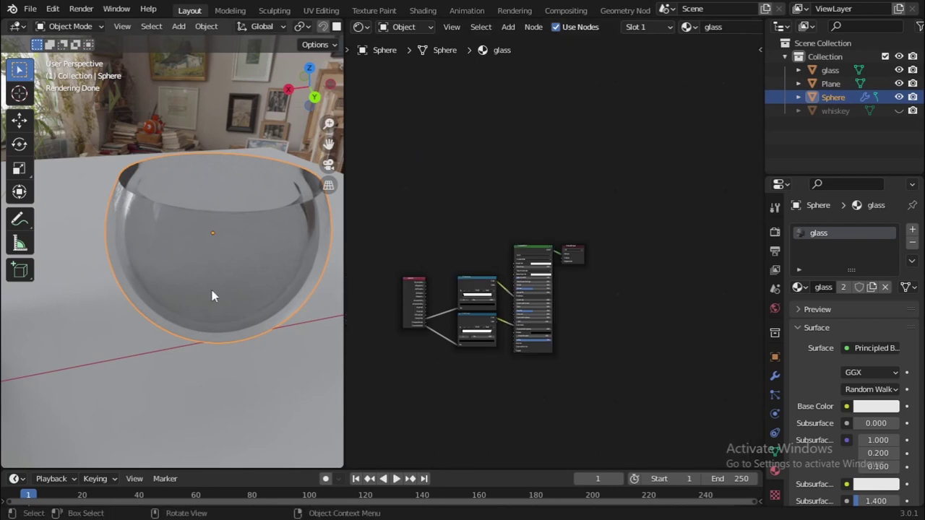
Step: Select the Sphere and delete it from the scene
{"action": "left_click", "coordinate": [178, 229]}
{"action": "left_click", "coordinate": [178, 229]}
{"action": "key", "text": "x"}
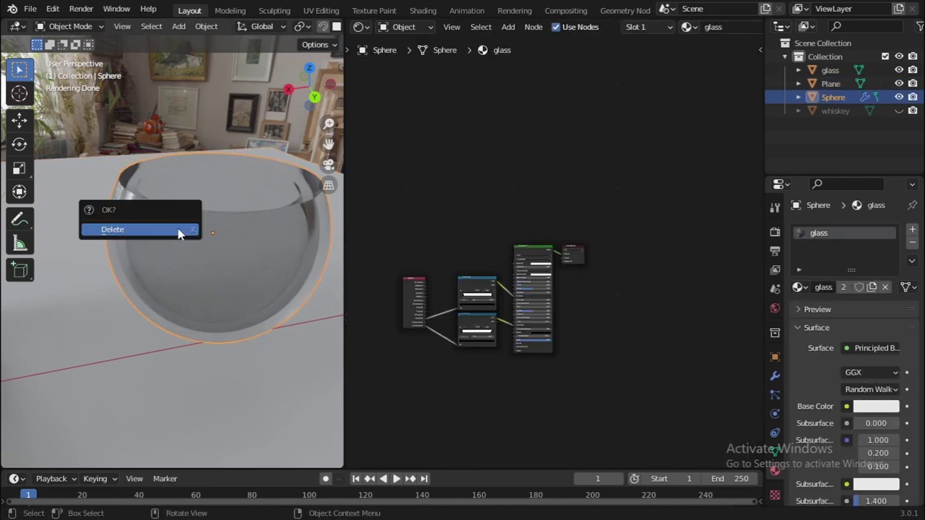
{"action": "left_click", "coordinate": [178, 229]}
{"action": "scroll", "coordinate": [273, 157], "scroll_direction": "up", "scroll_amount": 3}
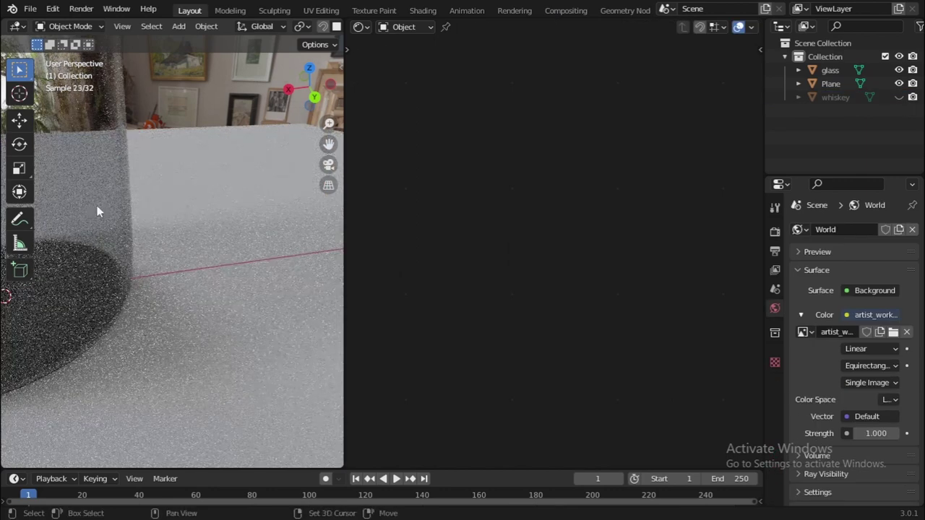
Step: Select and save the glass, then merge the areas into one solid-shaded viewport
{"action": "left_click", "coordinate": [187, 206]}
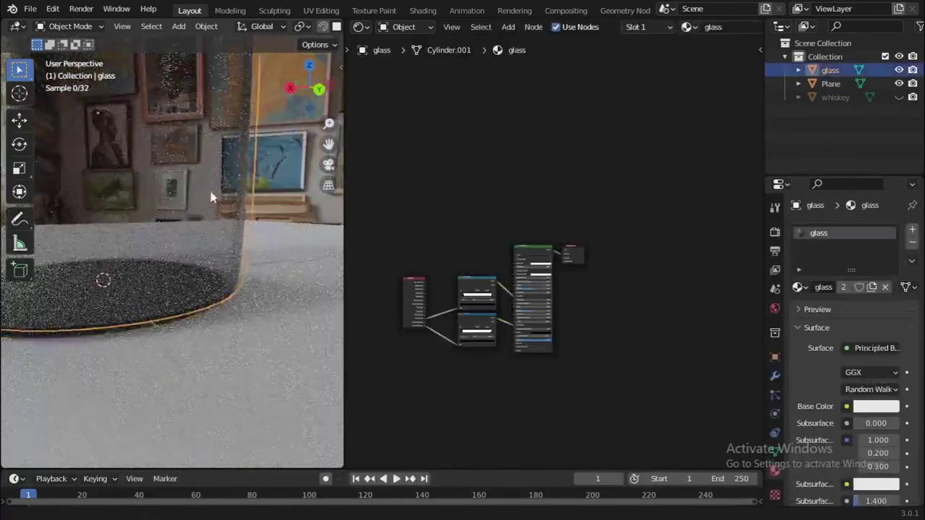
{"action": "key", "text": "ctrl+s"}
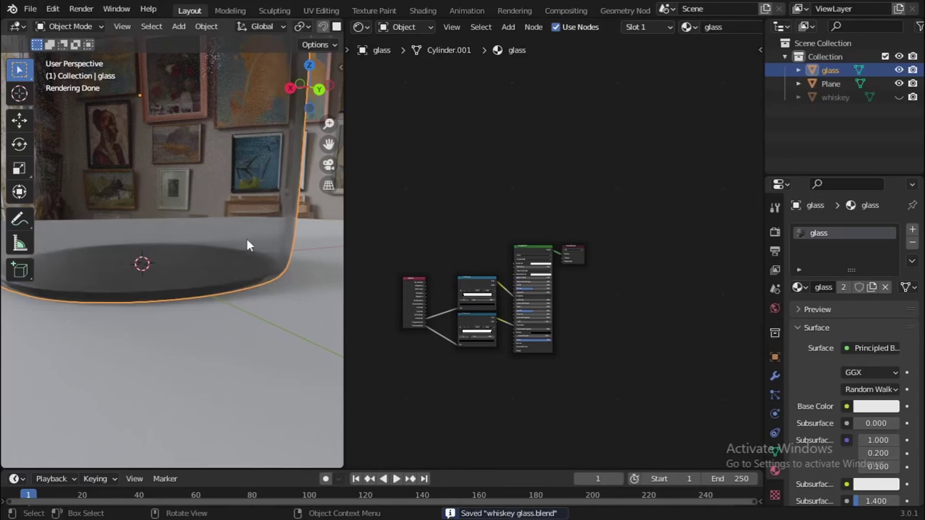
{"action": "middle_click_drag", "start_coordinate": [248, 252], "coordinate": [235, 221]}
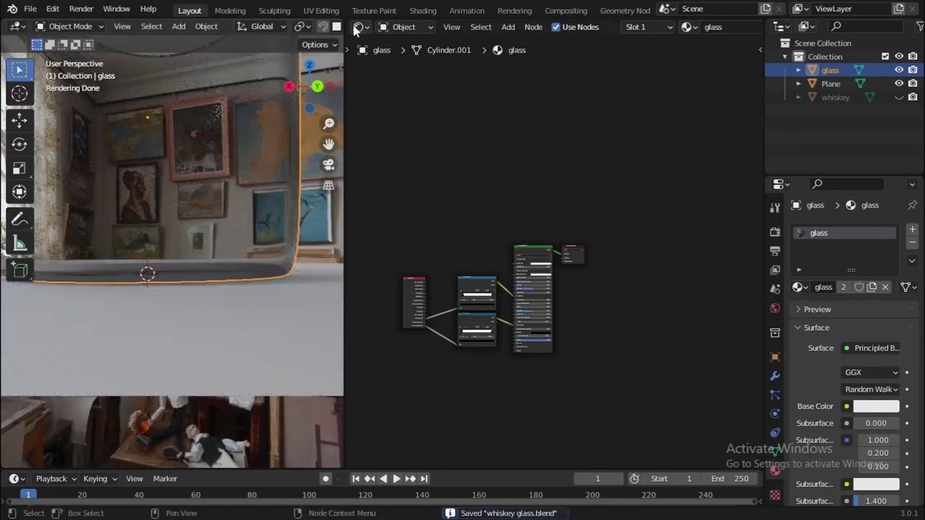
{"action": "left_click_drag", "start_coordinate": [337, 27], "coordinate": [513, 72]}
{"action": "key", "text": "z"}
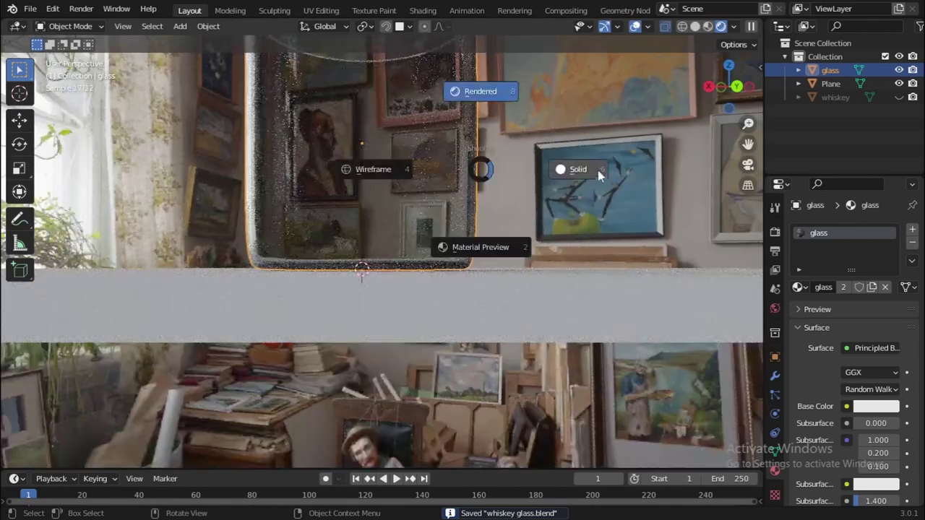
{"action": "left_click", "coordinate": [578, 167]}
Step: Grow a selection over the glass's inner bottom and wall, duplicate it in place, and merge by distance
{"action": "key", "text": "Tab"}
{"action": "middle_click_drag", "start_coordinate": [372, 200], "coordinate": [405, 310]}
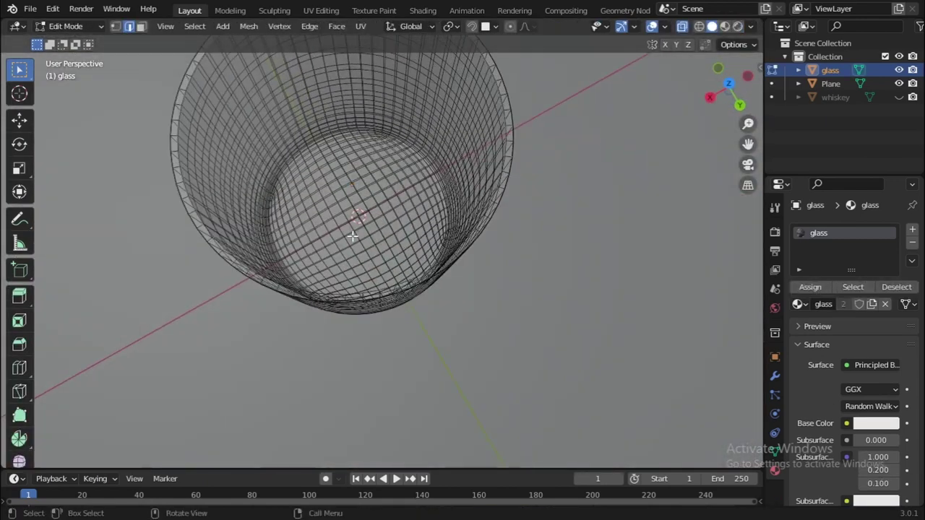
{"action": "key", "text": "alt+z"}
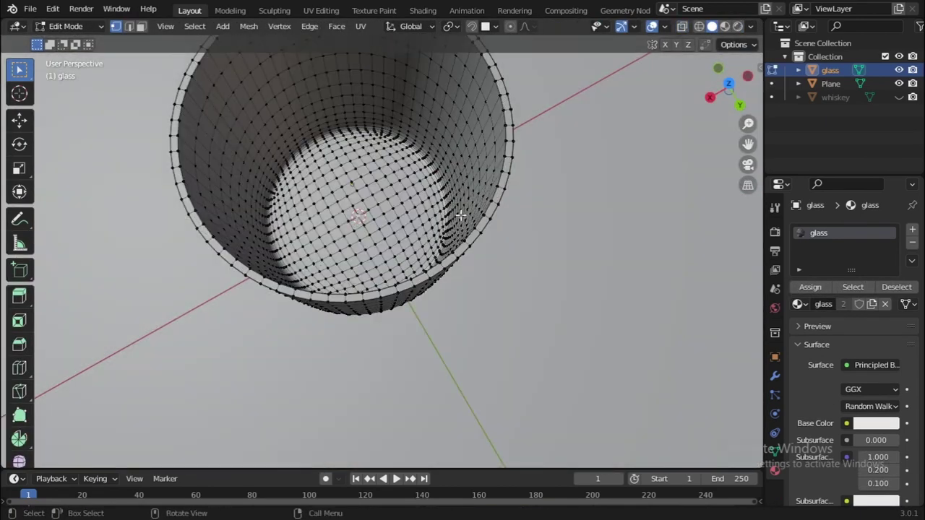
{"action": "key", "text": "ctrl+KP_Add"}
{"action": "key", "text": "ctrl+KP_Add"}
{"action": "key", "text": "ctrl+KP_Add"}
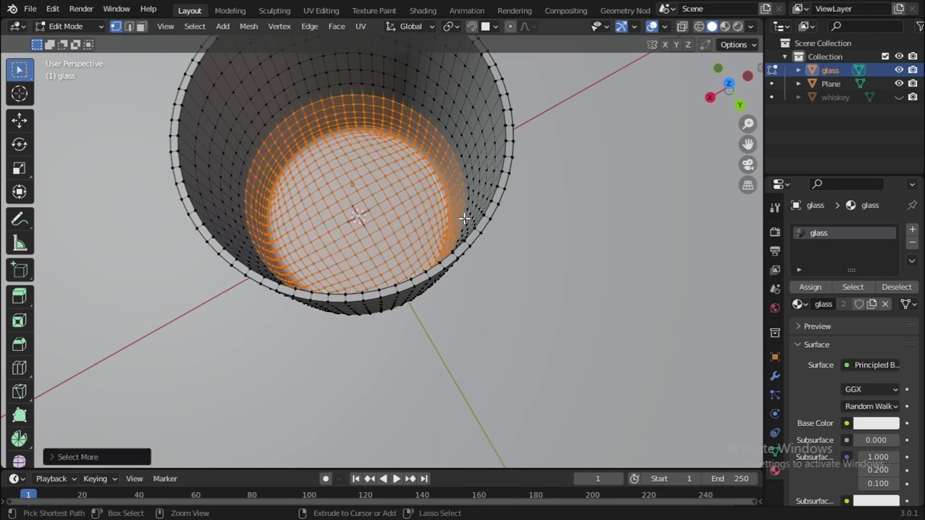
{"action": "key", "text": "ctrl+KP_Add"}
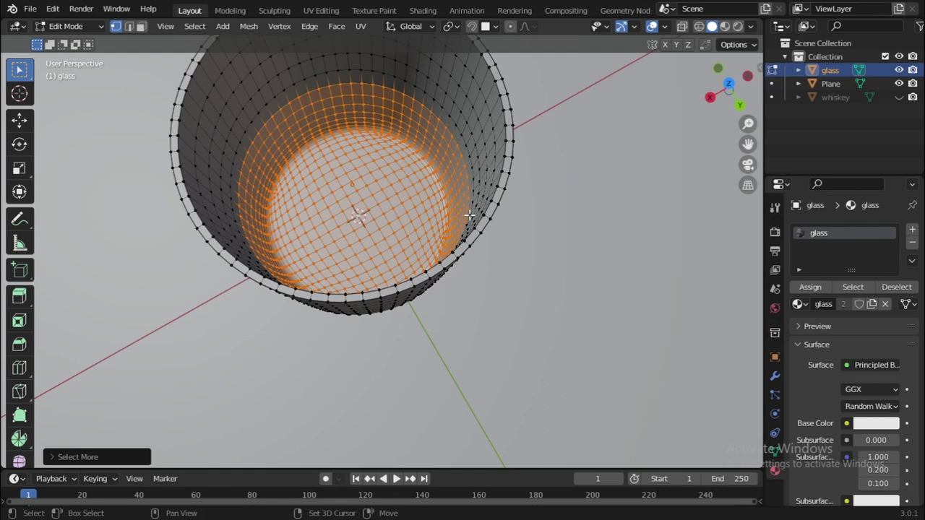
{"action": "key", "text": "shift+d"}
{"action": "right_click", "coordinate": [565, 154]}
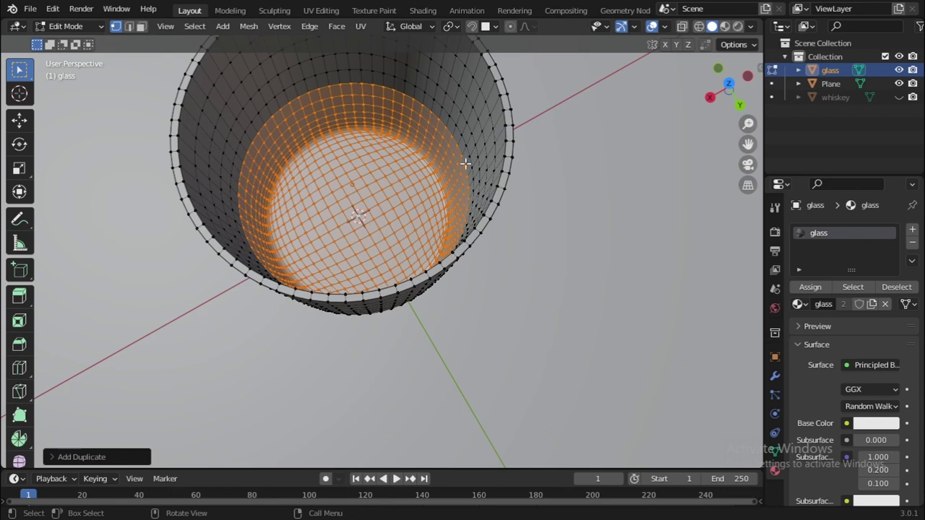
{"action": "key", "text": "m"}
{"action": "left_click", "coordinate": [441, 241]}
Step: Move the selected inner faces out beside the glass and delete them
{"action": "key", "text": "Tab"}
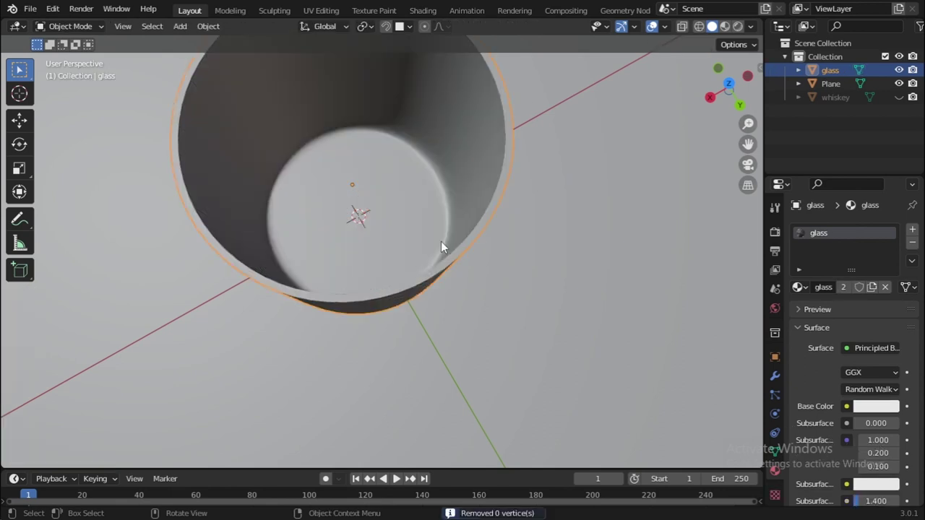
{"action": "key", "text": "Tab"}
{"action": "key", "text": "g"}
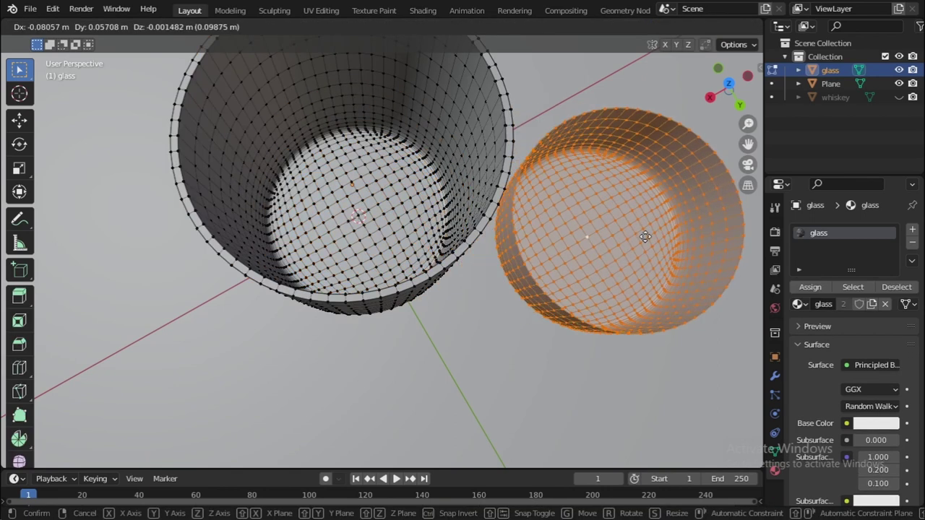
{"action": "left_click", "coordinate": [646, 238]}
{"action": "key", "text": "x"}
{"action": "left_click", "coordinate": [664, 209]}
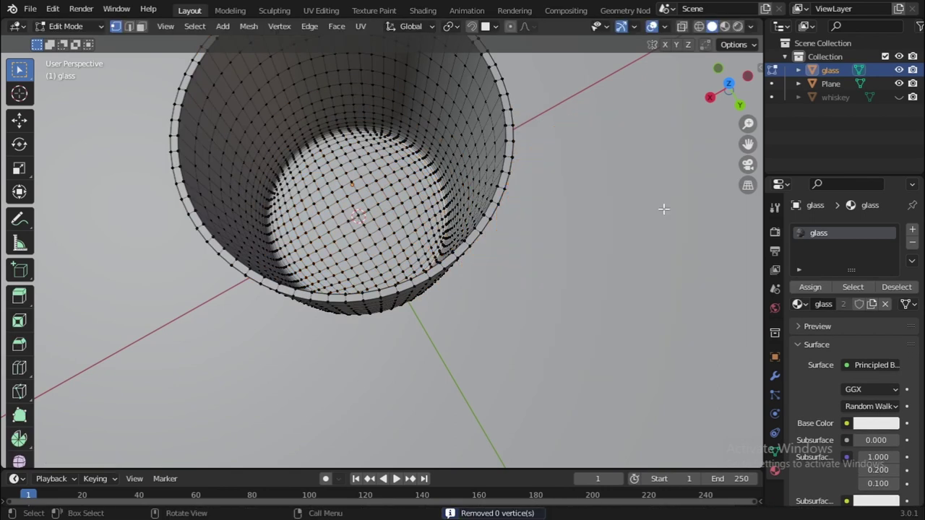
Step: Save as whiskey glass.blend, unhide the whiskey object, and select it
{"action": "key", "text": "ctrl+s"}
{"action": "left_click", "coordinate": [899, 97]}
{"action": "key", "text": "Tab"}
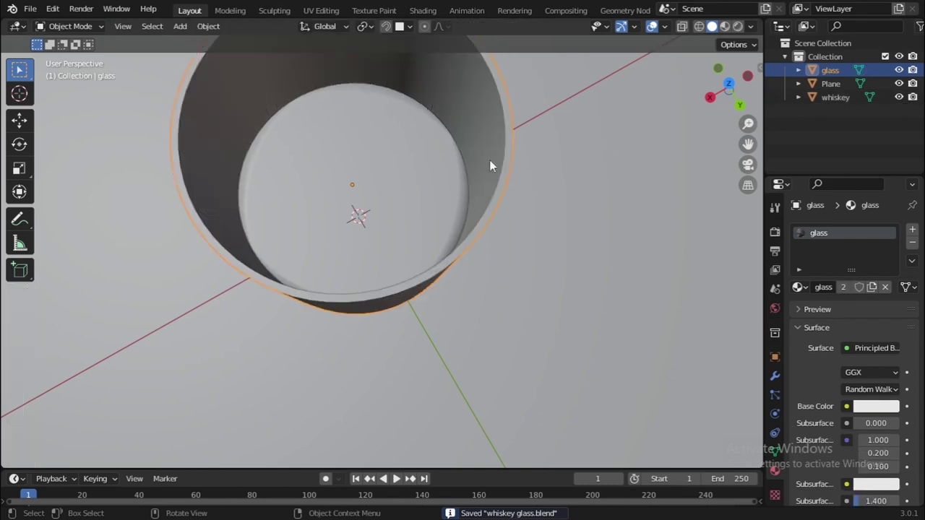
{"action": "left_click", "coordinate": [326, 184]}
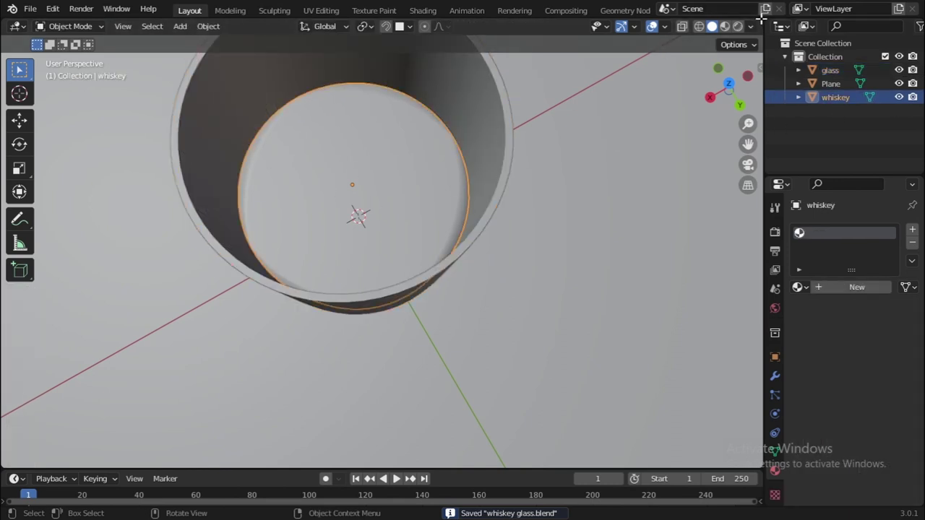
Step: Split the view into a Shader Editor and create a new material for the whiskey
{"action": "left_click_drag", "start_coordinate": [761, 22], "coordinate": [303, 122]}
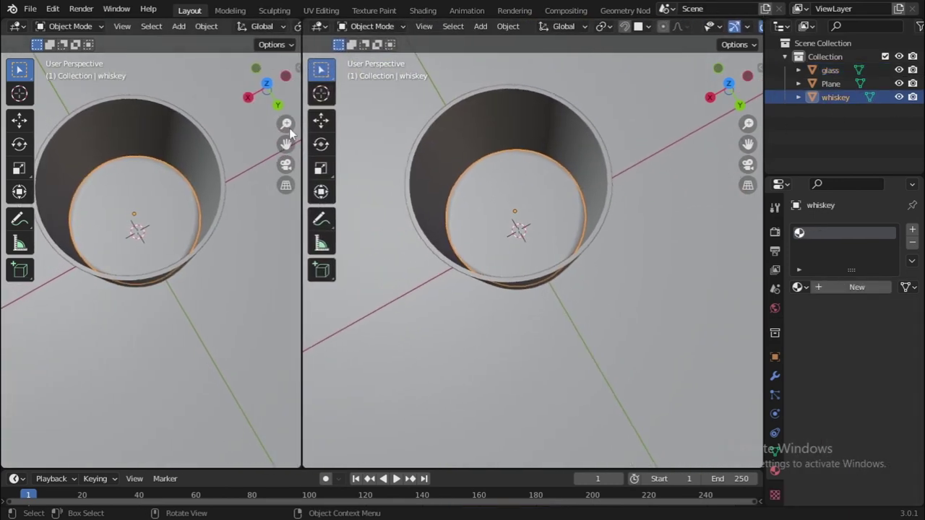
{"action": "middle_click_drag", "start_coordinate": [289, 128], "coordinate": [177, 141]}
{"action": "left_click", "coordinate": [319, 26]}
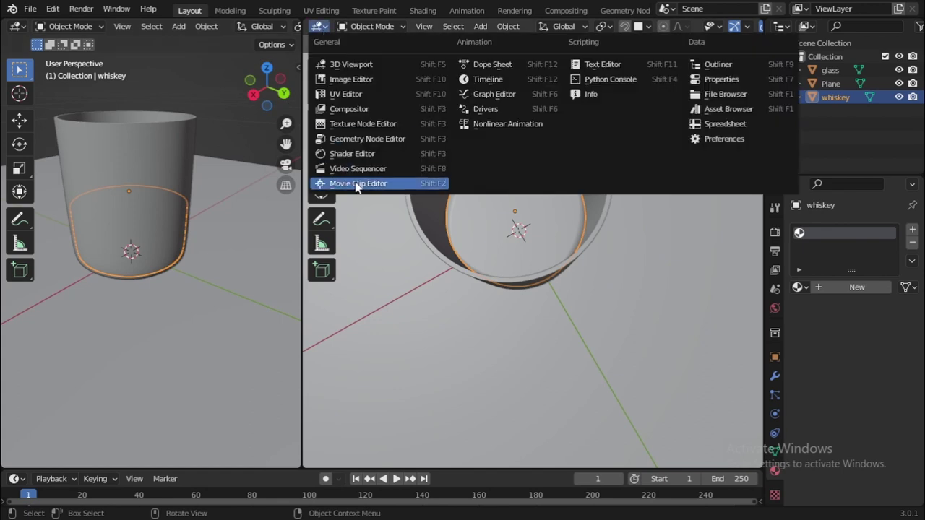
{"action": "left_click", "coordinate": [369, 153]}
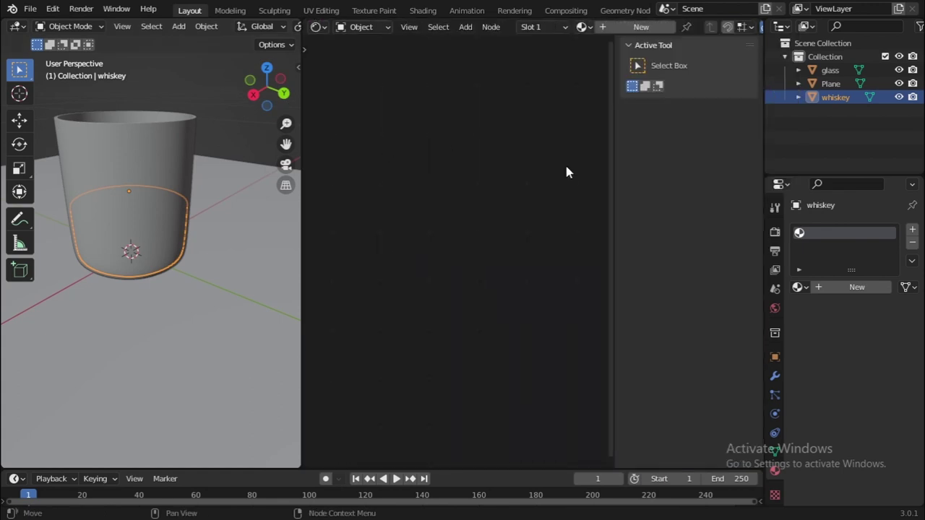
{"action": "key", "text": "n"}
{"action": "left_click", "coordinate": [641, 27]}
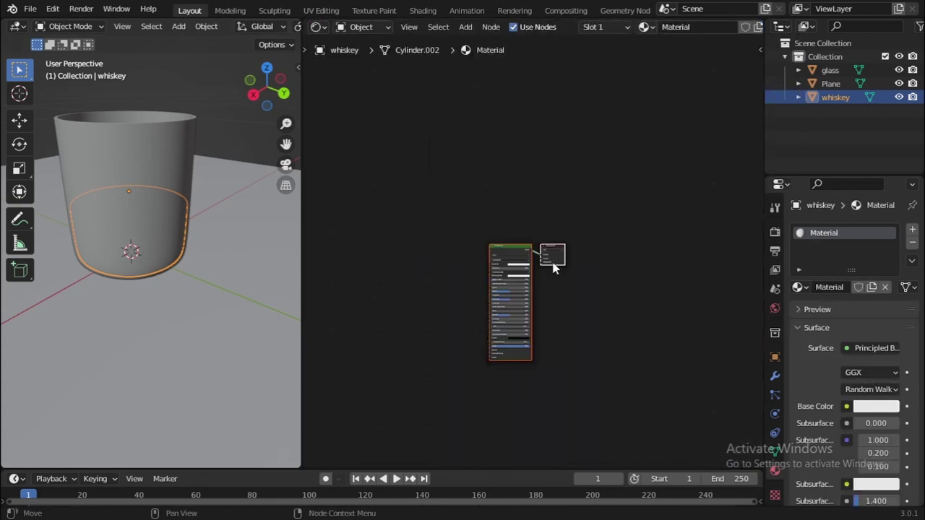
{"action": "key", "text": "z"}
{"action": "scroll", "coordinate": [545, 296], "scroll_direction": "up", "scroll_amount": 5}
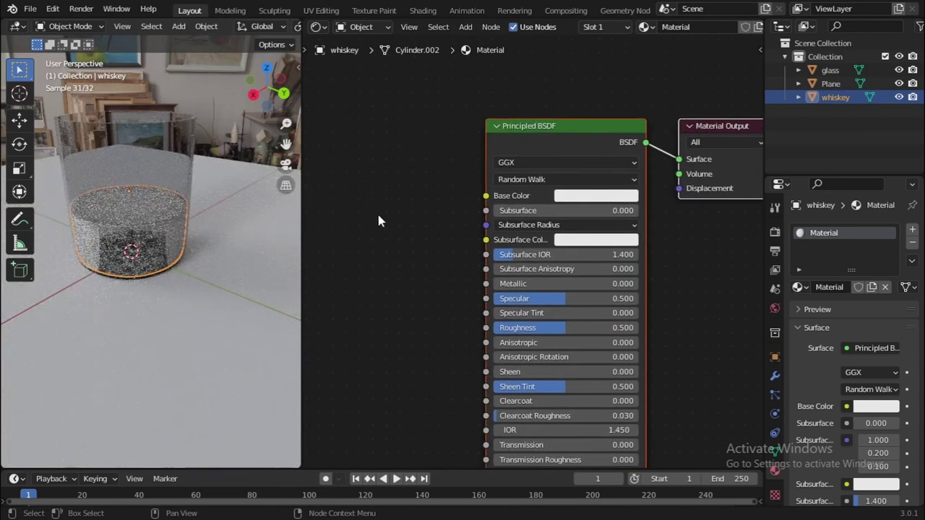
Step: Add a Light Path node and link its Transmission Depth into the shader's Transmission
{"action": "middle_click_drag", "start_coordinate": [378, 220], "coordinate": [466, 213]}
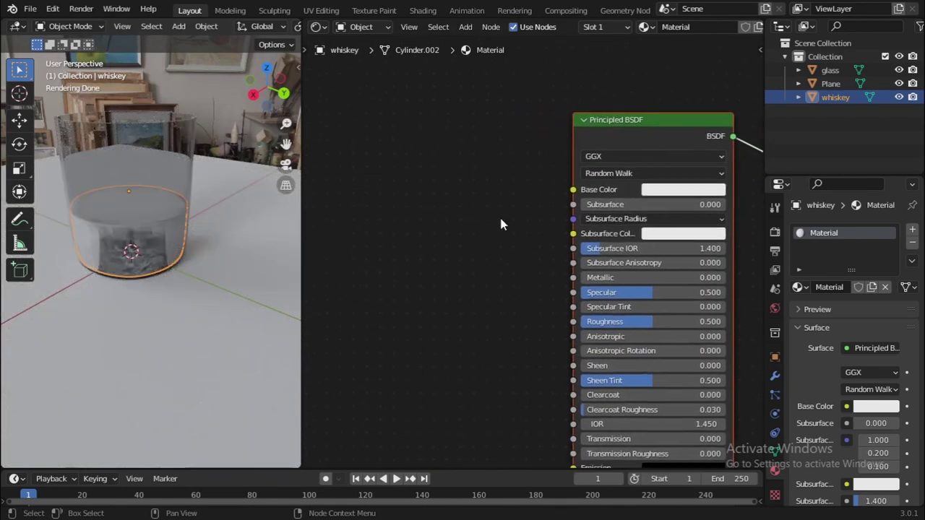
{"action": "key", "text": "shift+a"}
{"action": "left_click", "coordinate": [461, 218]}
{"action": "type", "text": "l"}
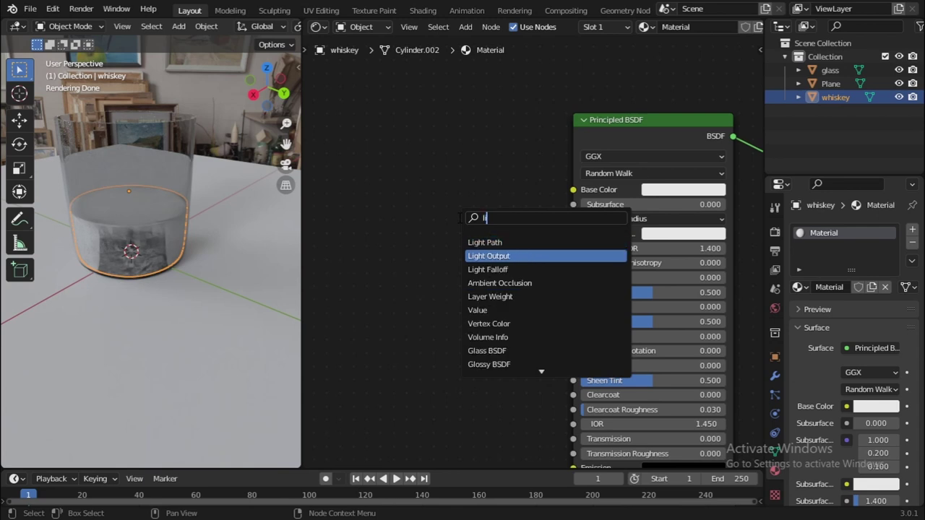
{"action": "left_click", "coordinate": [491, 242]}
{"action": "left_click", "coordinate": [353, 209]}
{"action": "scroll", "coordinate": [525, 268], "scroll_direction": "down", "scroll_amount": 3}
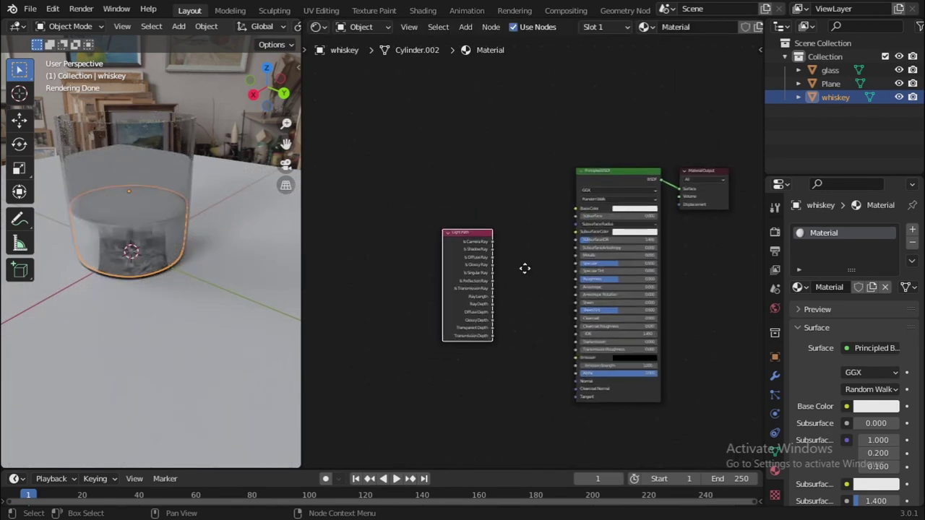
{"action": "left_click_drag", "start_coordinate": [494, 344], "coordinate": [610, 334]}
{"action": "left_click_drag", "start_coordinate": [404, 297], "coordinate": [358, 262]}
Step: Insert a ColorRamp node onto the Transmission Depth link
{"action": "key", "text": "shift+a"}
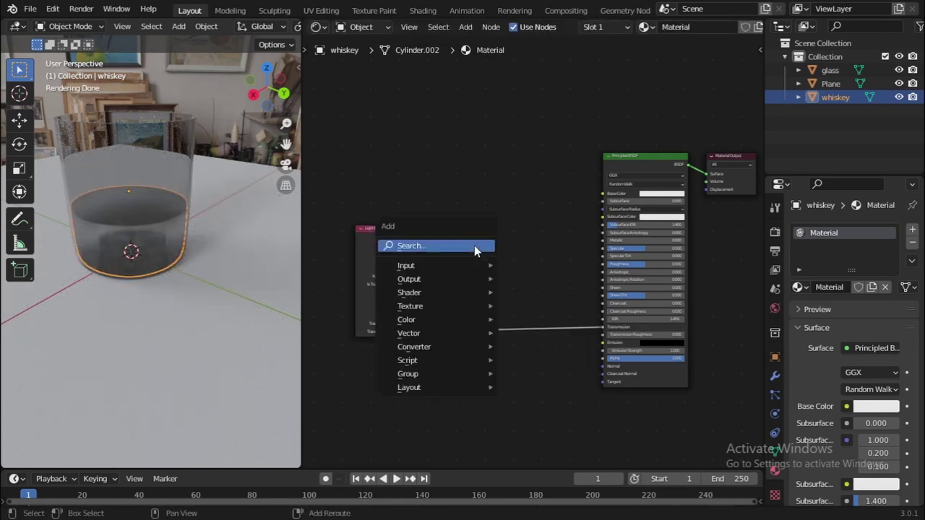
{"action": "left_click", "coordinate": [474, 246]}
{"action": "type", "text": "color"}
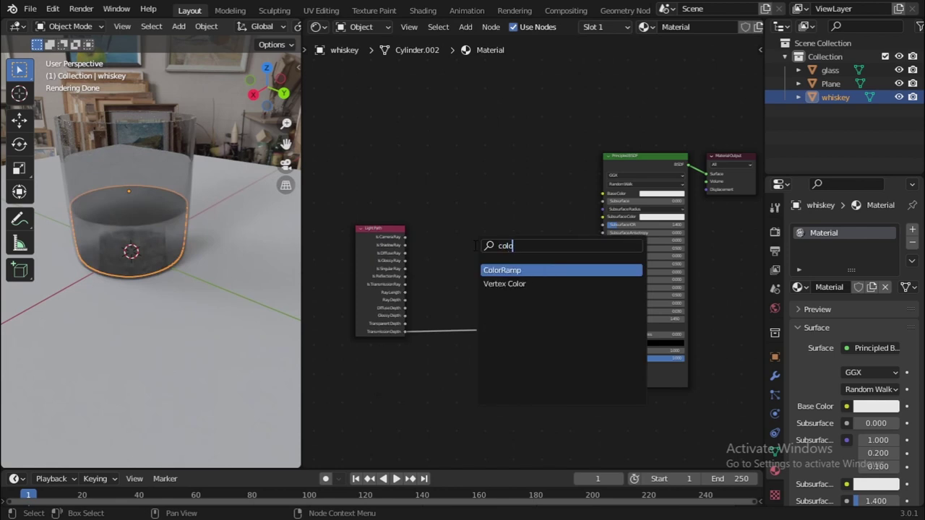
{"action": "key", "text": "Return"}
{"action": "left_click", "coordinate": [471, 293]}
Step: Hide the glass, slide the whiskey's Transmission ColorRamp black stop to 1.0, and save
{"action": "left_click", "coordinate": [161, 135]}
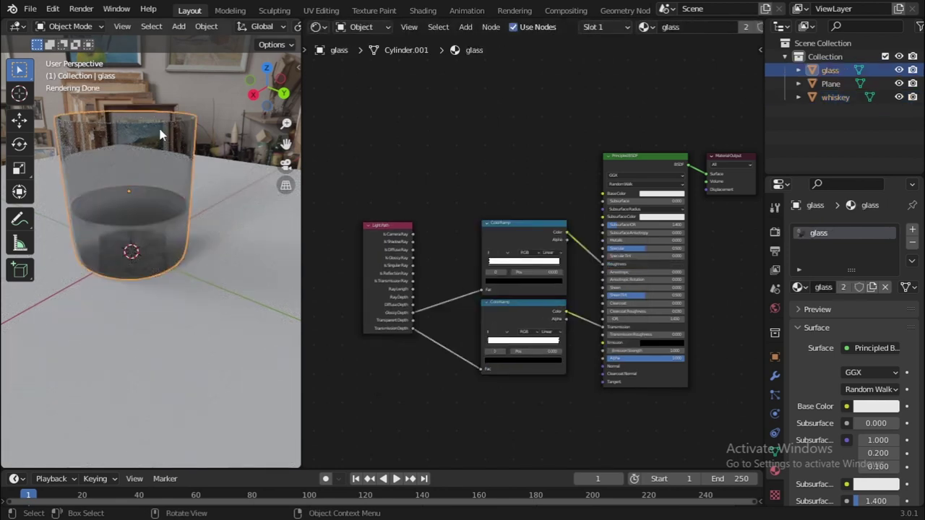
{"action": "key", "text": "h"}
{"action": "scroll", "coordinate": [126, 237], "scroll_direction": "up", "scroll_amount": 4}
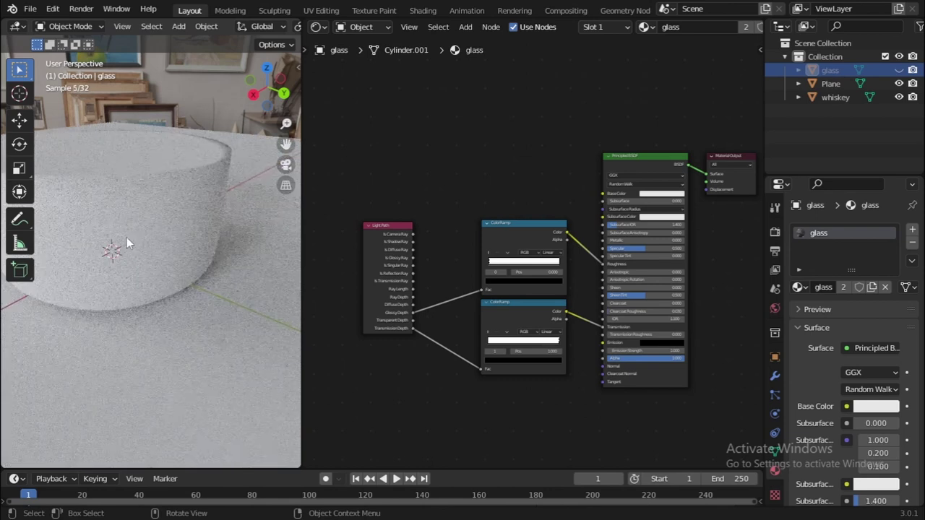
{"action": "left_click", "coordinate": [126, 237]}
{"action": "scroll", "coordinate": [475, 407], "scroll_direction": "up", "scroll_amount": 3}
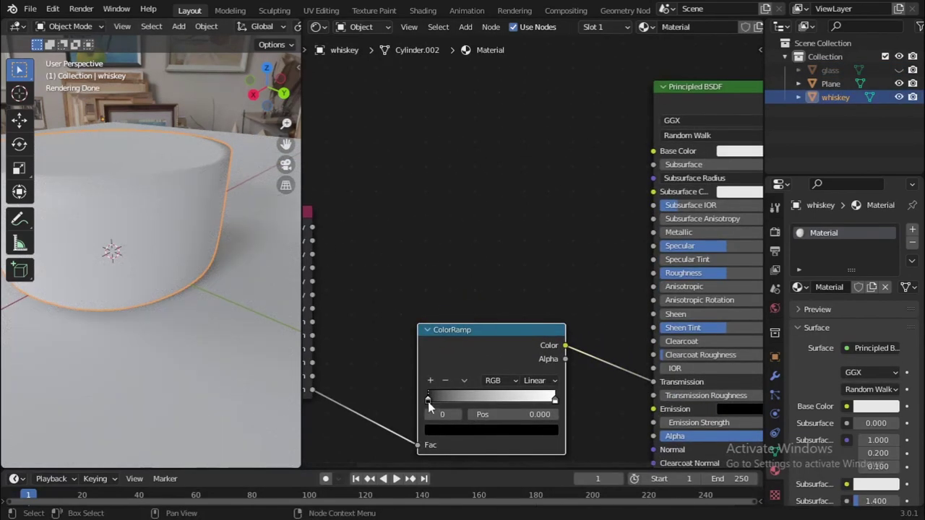
{"action": "left_click_drag", "start_coordinate": [427, 401], "coordinate": [560, 415]}
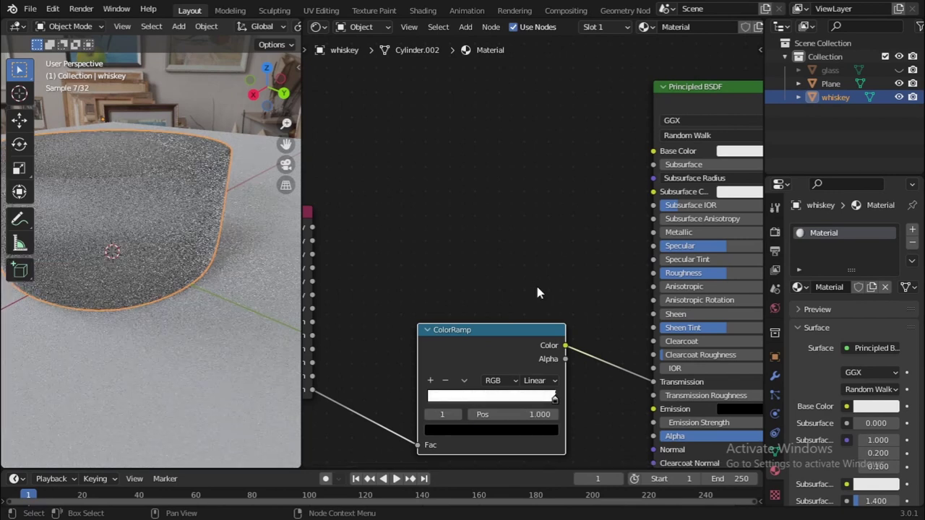
{"action": "key", "text": "ctrl+s"}
Step: Connect Light Path's Glossy Depth to the whiskey shader's Roughness socket
{"action": "middle_click_drag", "start_coordinate": [180, 231], "coordinate": [186, 173]}
{"action": "scroll", "coordinate": [464, 229], "scroll_direction": "down", "scroll_amount": 2}
{"action": "middle_click_drag", "start_coordinate": [464, 229], "coordinate": [498, 211]}
{"action": "scroll", "coordinate": [498, 211], "scroll_direction": "down", "scroll_amount": 1}
{"action": "left_click_drag", "start_coordinate": [417, 280], "coordinate": [403, 232]}
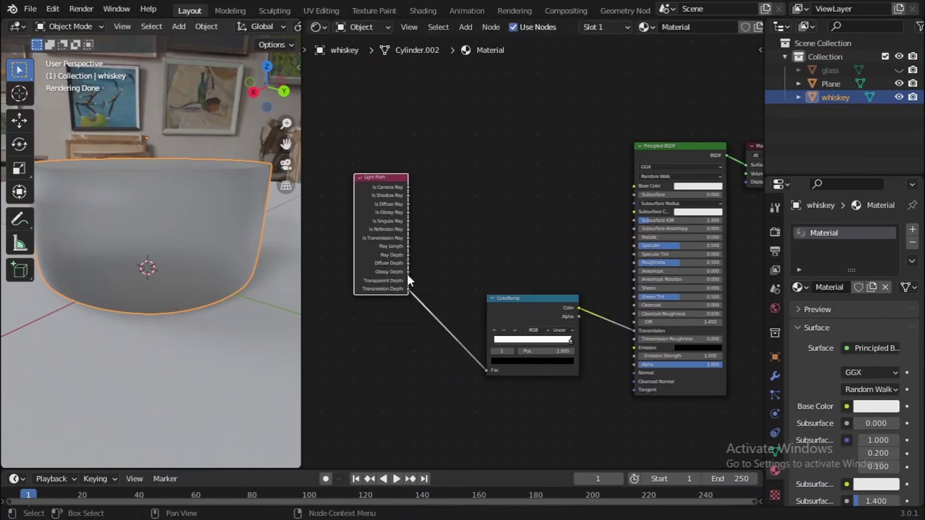
{"action": "left_click_drag", "start_coordinate": [408, 276], "coordinate": [636, 264]}
{"action": "key", "text": "shift+a"}
{"action": "left_click", "coordinate": [533, 181]}
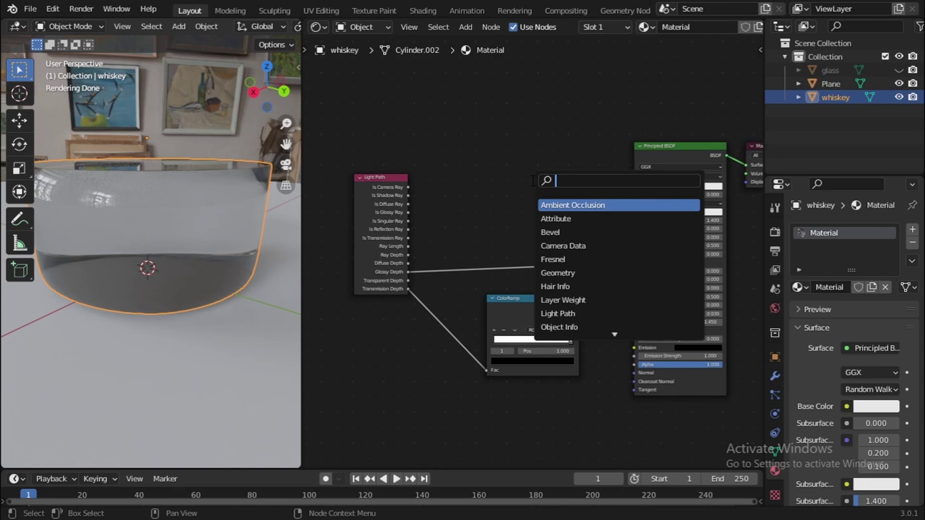
Step: Insert a ColorRamp node onto the whiskey's Roughness link
{"action": "type", "text": "col"}
{"action": "key", "text": "Return"}
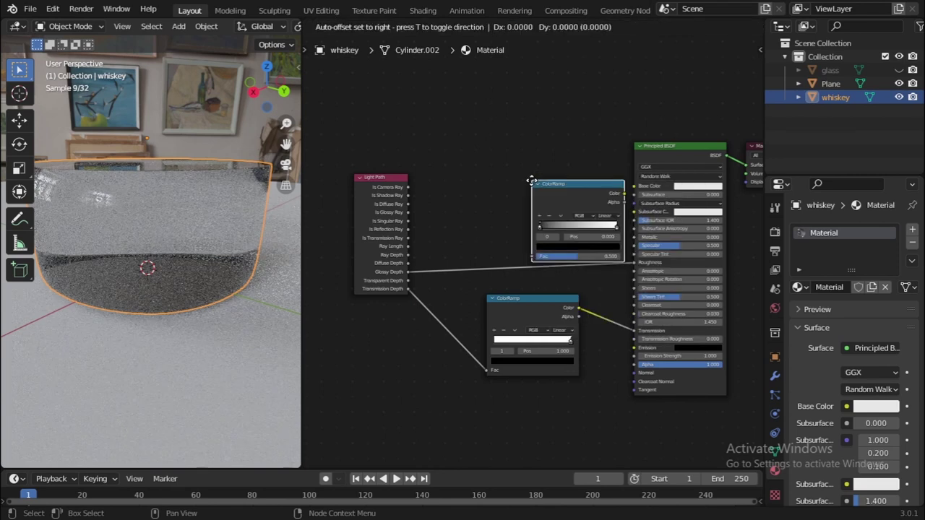
{"action": "left_click", "coordinate": [521, 189]}
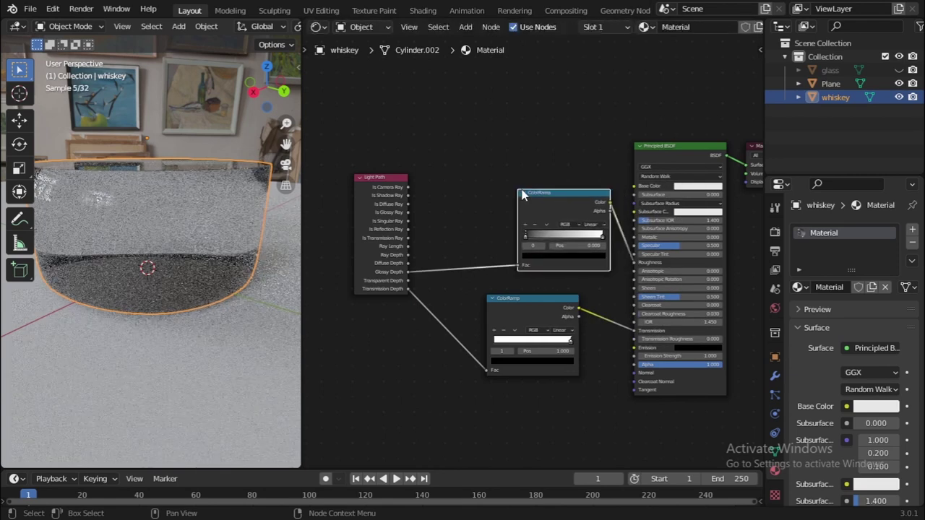
{"action": "scroll", "coordinate": [535, 200], "scroll_direction": "up", "scroll_amount": 2}
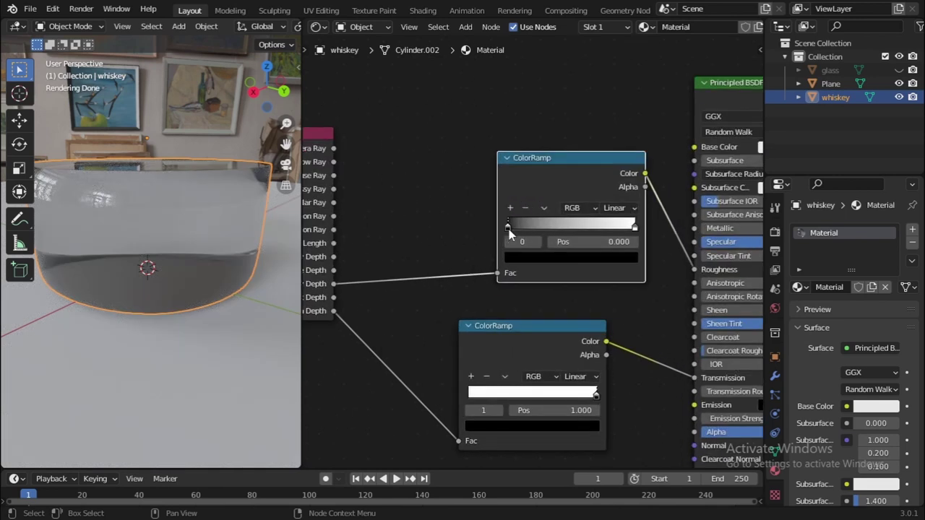
Step: Slide the Roughness ramp's stop to 1.0 so it is all black, and save
{"action": "left_click_drag", "start_coordinate": [509, 229], "coordinate": [484, 211]}
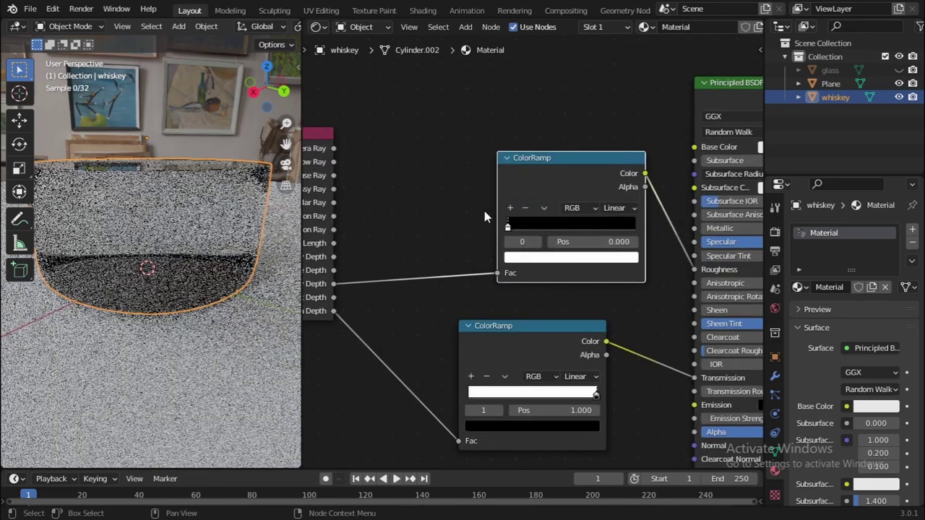
{"action": "key", "text": "ctrl+z"}
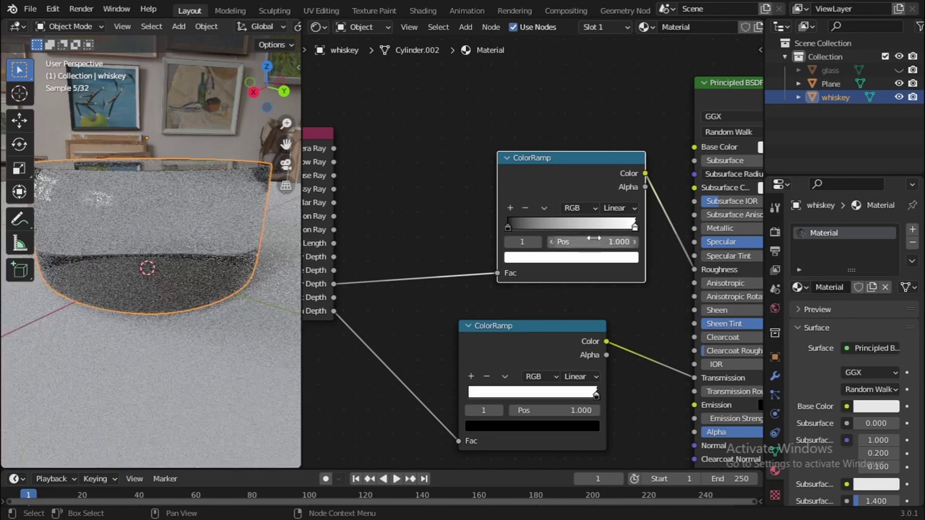
{"action": "left_click_drag", "start_coordinate": [506, 225], "coordinate": [682, 265]}
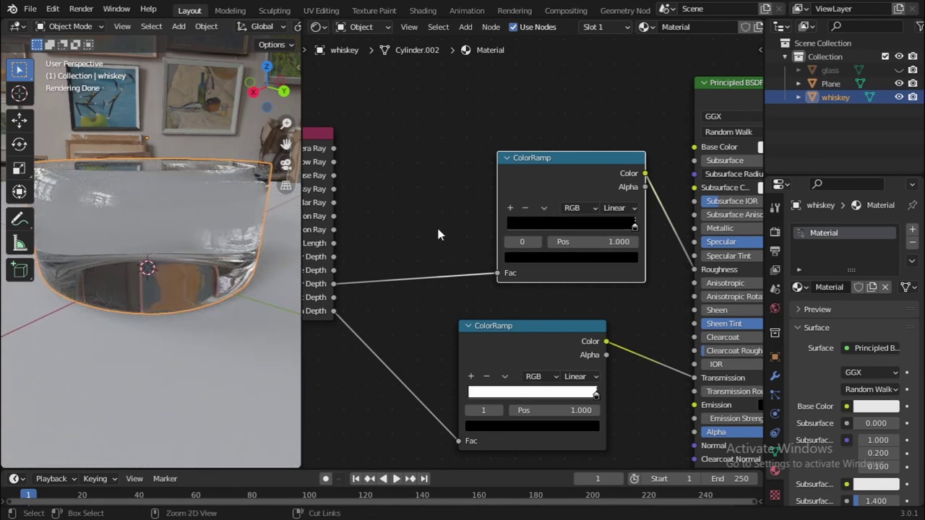
{"action": "key", "text": "ctrl+s"}
{"action": "mouse_move", "coordinate": [211, 189]}
{"action": "middle_mouse_down"}
{"action": "mouse_move", "coordinate": [190, 176]}
{"action": "mouse_move", "coordinate": [209, 190]}
{"action": "middle_mouse_up"}
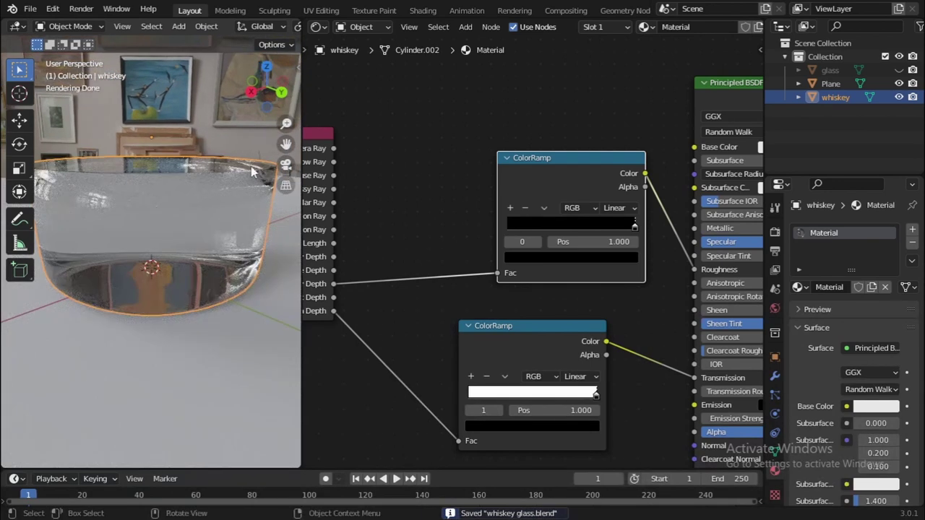
{"action": "scroll", "coordinate": [546, 238], "scroll_direction": "down", "scroll_amount": 2}
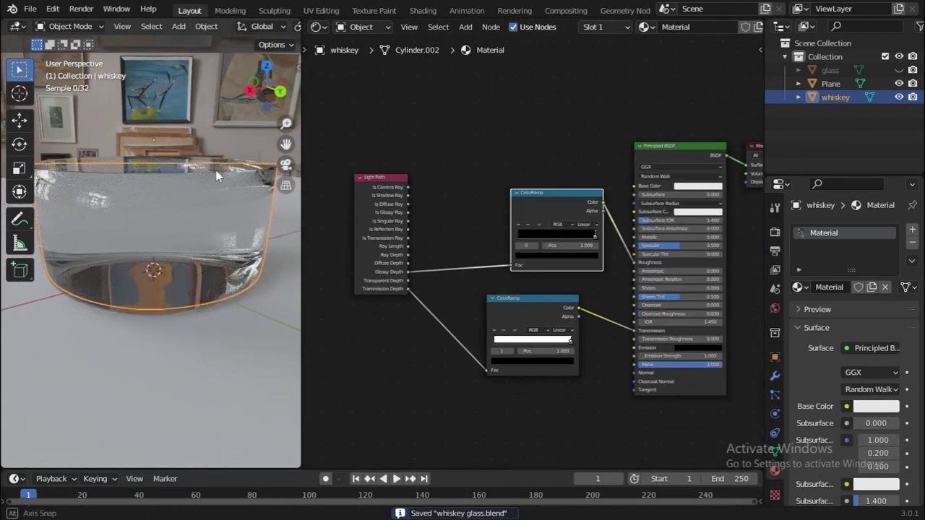
{"action": "mouse_move", "coordinate": [215, 170]}
{"action": "middle_mouse_down"}
{"action": "mouse_move", "coordinate": [227, 159]}
{"action": "mouse_move", "coordinate": [194, 186]}
{"action": "mouse_move", "coordinate": [221, 154]}
{"action": "mouse_move", "coordinate": [246, 156]}
{"action": "middle_mouse_up"}
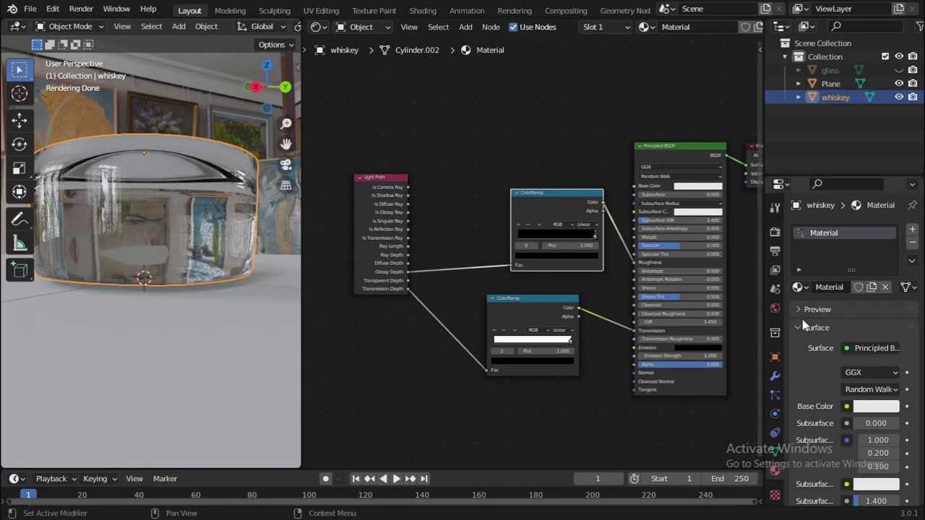
Step: Change the whiskey's Principled BSDF IOR from 1.450 to 1.333 and save whiskey glass.blend
{"action": "scroll", "coordinate": [516, 205], "scroll_direction": "up", "scroll_amount": 2}
{"action": "scroll", "coordinate": [609, 252], "scroll_direction": "up", "scroll_amount": 3}
{"action": "scroll", "coordinate": [609, 252], "scroll_direction": "up", "scroll_amount": 2}
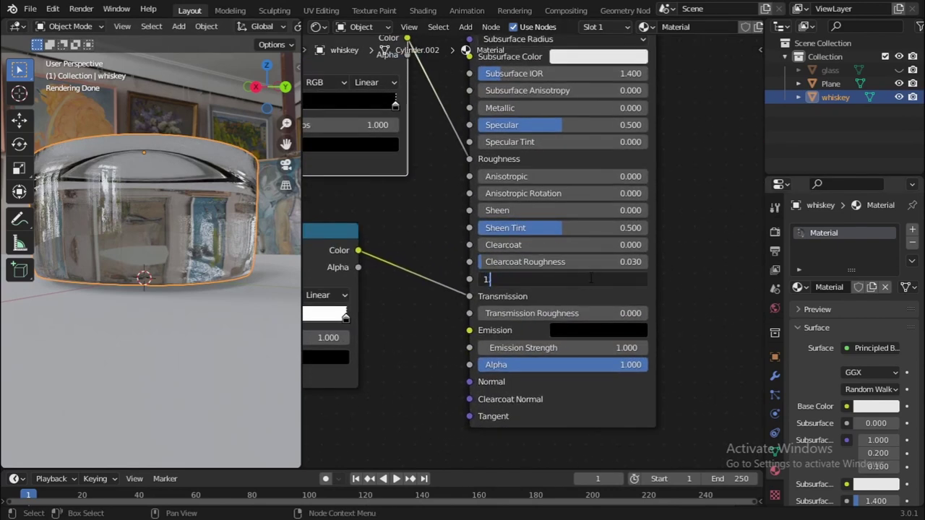
{"action": "key", "text": "Return"}
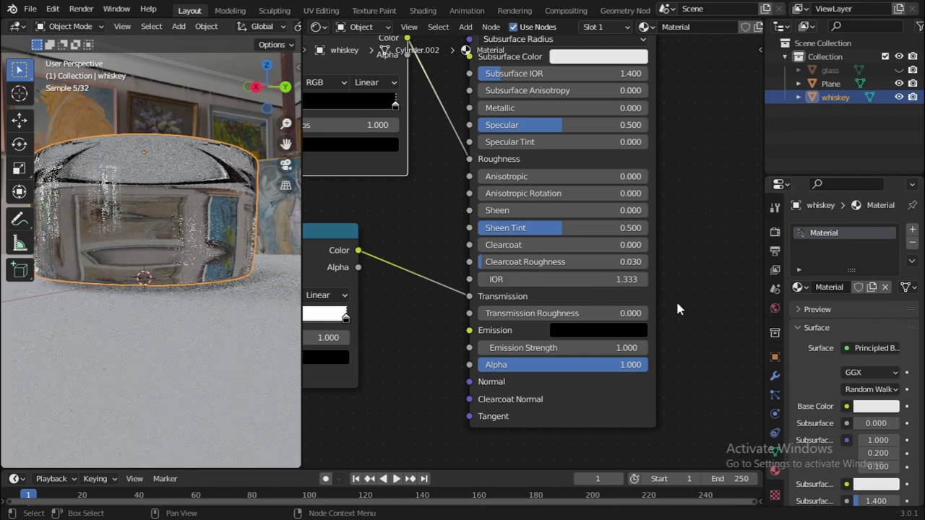
{"action": "middle_click_drag", "start_coordinate": [65, 138], "coordinate": [57, 161]}
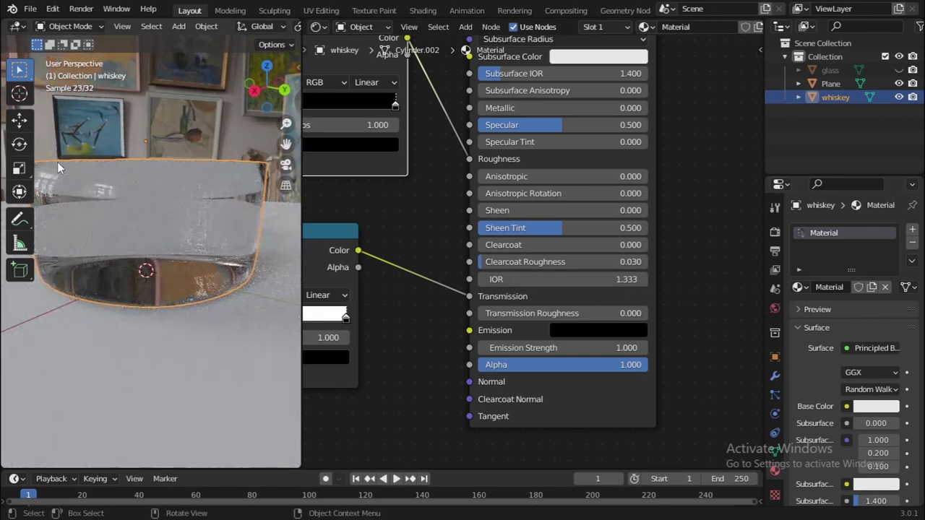
{"action": "middle_click_drag", "start_coordinate": [42, 125], "coordinate": [73, 99]}
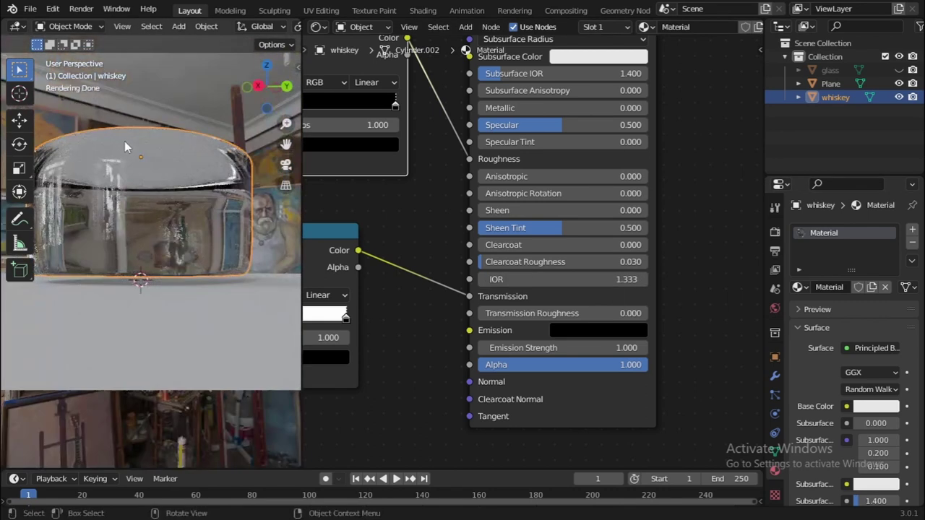
{"action": "mouse_move", "coordinate": [125, 141]}
{"action": "middle_mouse_down"}
{"action": "mouse_move", "coordinate": [131, 209]}
{"action": "mouse_move", "coordinate": [80, 229]}
{"action": "middle_mouse_up"}
{"action": "key", "text": "ctrl+s"}
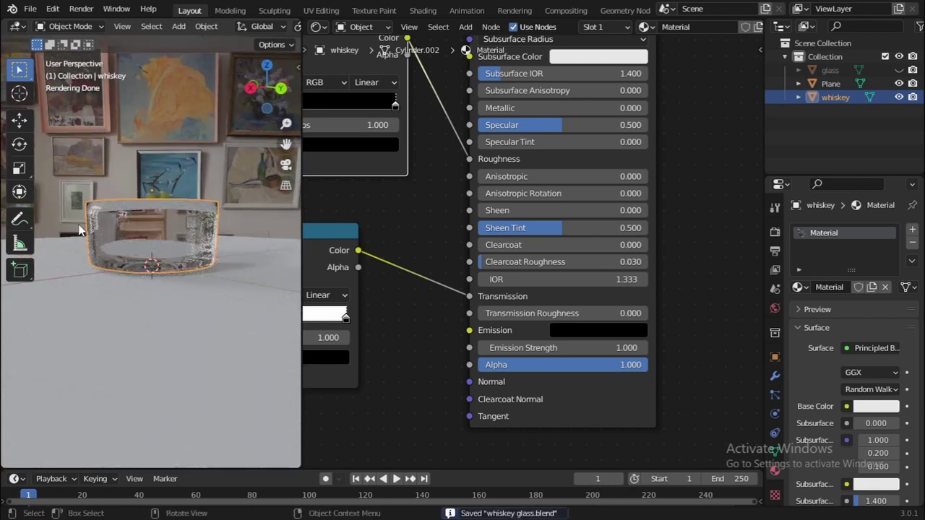
{"action": "left_click", "coordinate": [16, 506]}
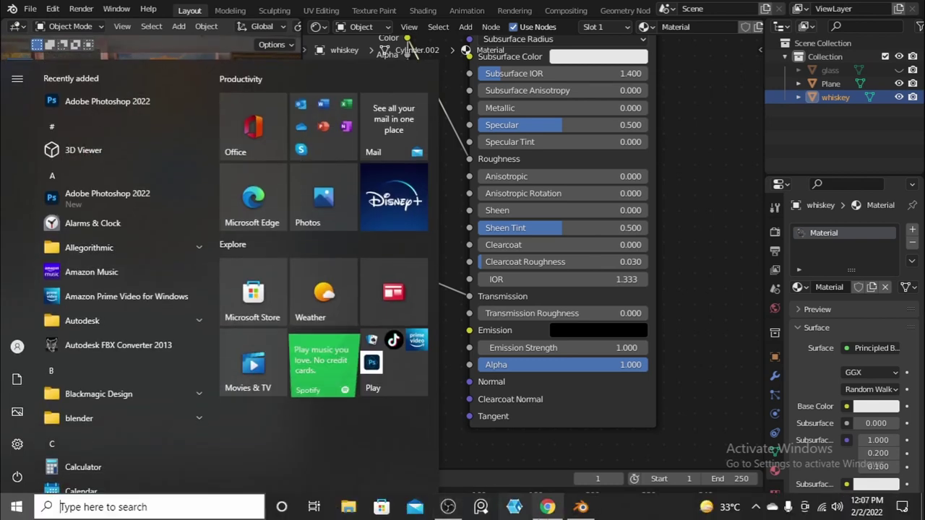
Step: Search Google for 'egg in water' in a new Chrome tab
{"action": "left_click", "coordinate": [547, 506]}
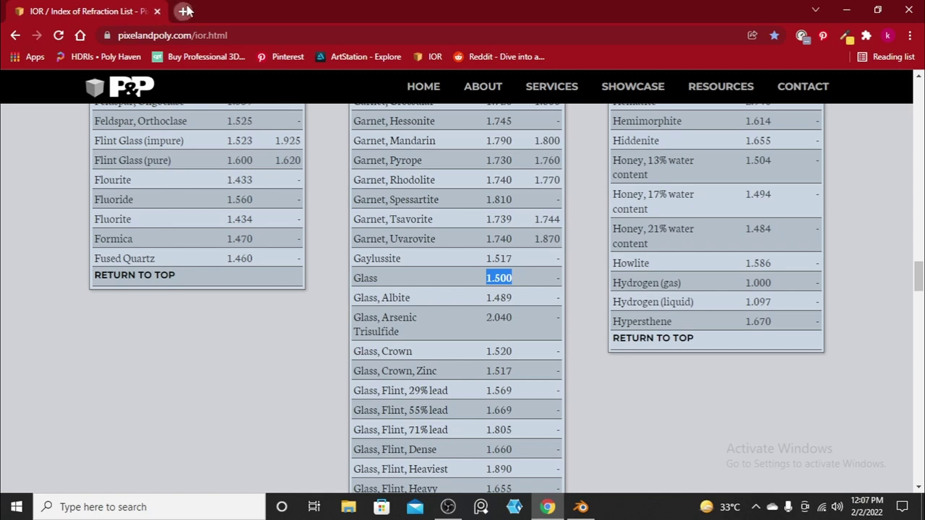
{"action": "left_click", "coordinate": [185, 11]}
{"action": "type", "text": "lem"}
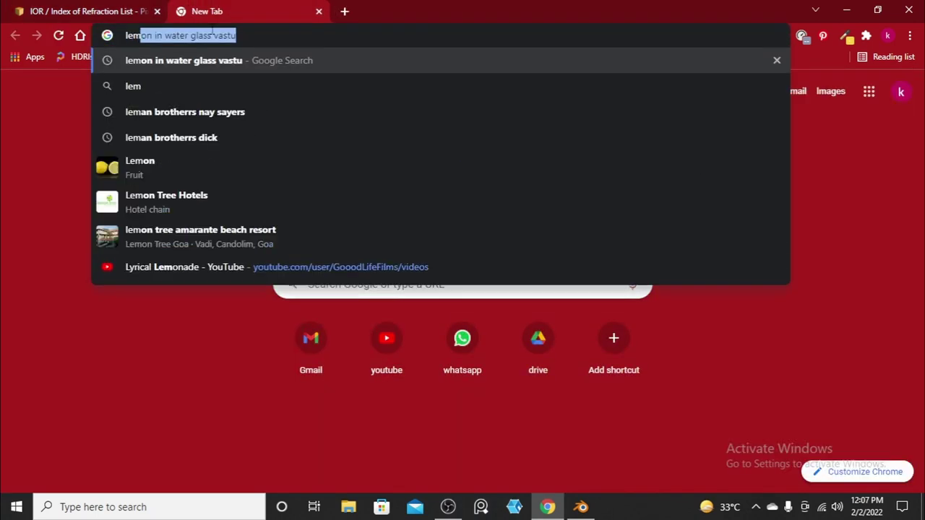
{"action": "type", "text": "on in "}
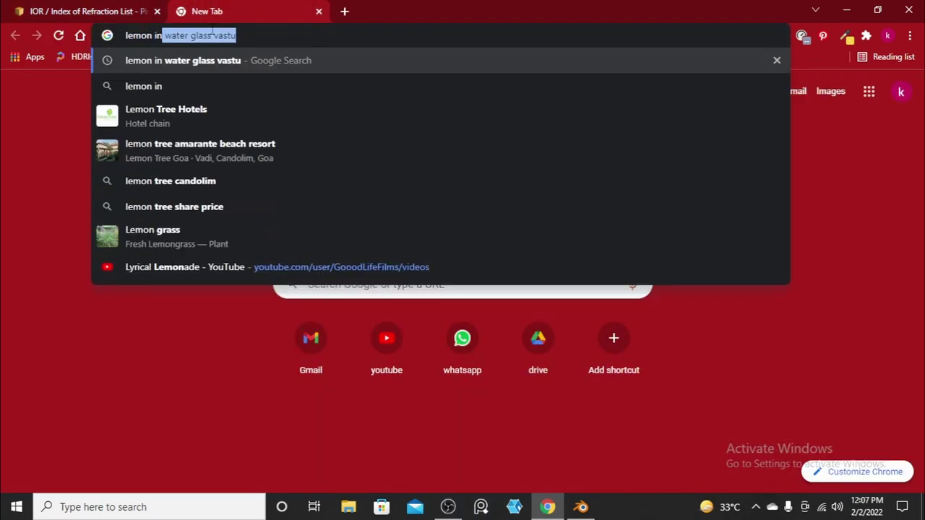
{"action": "type", "text": "wa"}
{"action": "key", "text": "BackSpace"}
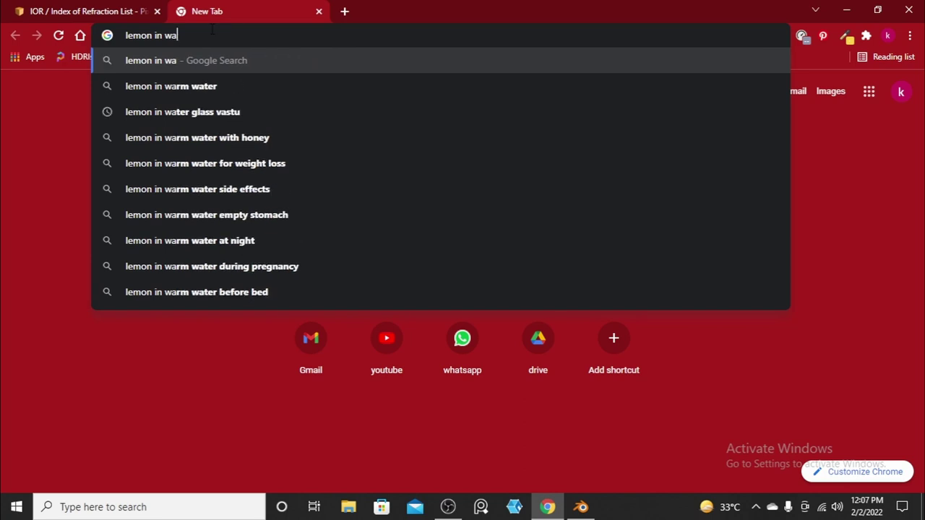
{"action": "type", "text": "ter"}
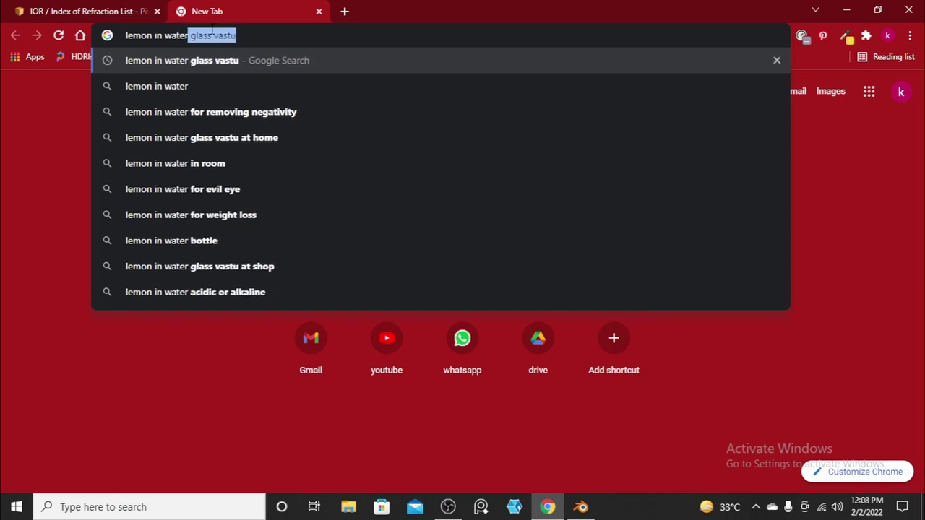
{"action": "key", "text": "Right"}
{"action": "key", "text": "BackSpace"}
{"action": "key", "text": "BackSpace"}
{"action": "key", "text": "BackSpace"}
{"action": "key", "text": "BackSpace"}
{"action": "key", "text": "BackSpace"}
{"action": "key", "text": "BackSpace"}
{"action": "key", "text": "BackSpace"}
{"action": "key", "text": "BackSpace"}
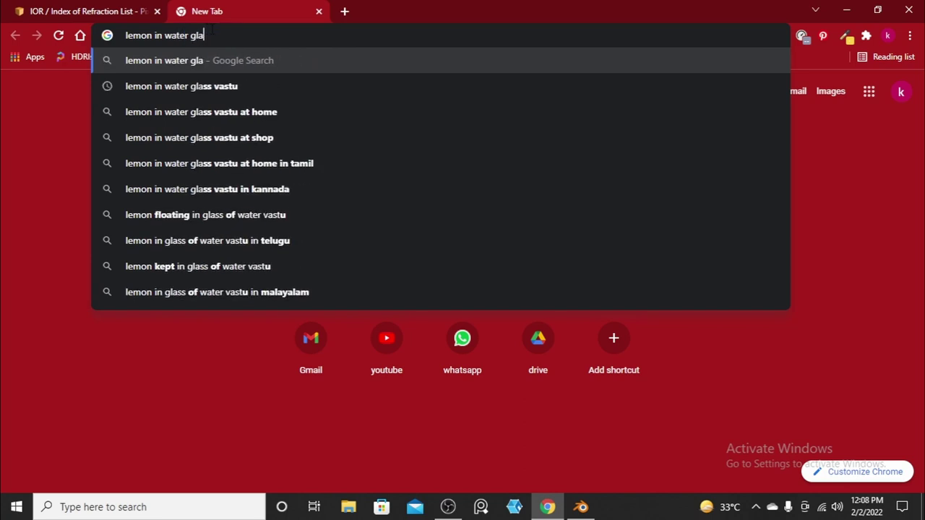
{"action": "key", "text": "ctrl+a"}
{"action": "type", "text": "e"}
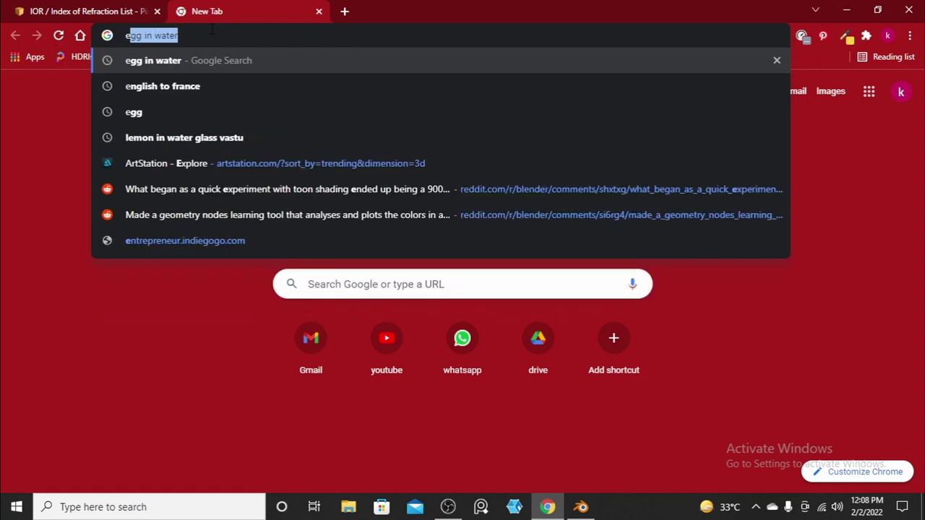
{"action": "type", "text": "gg in water"}
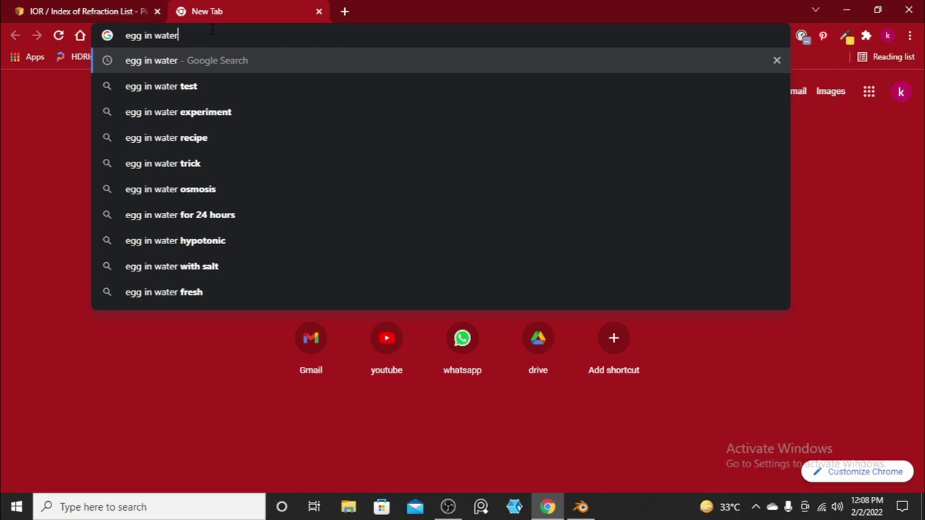
{"action": "key", "text": "Return"}
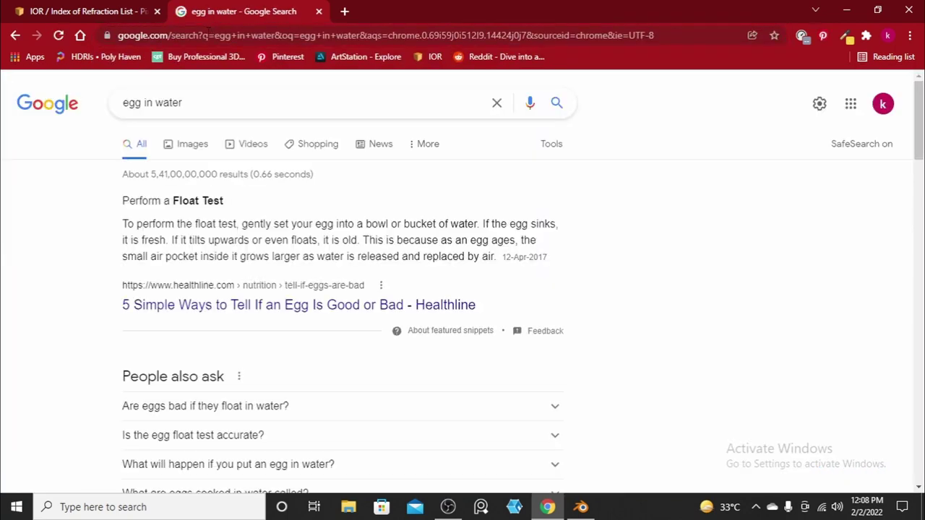
Step: Show the image results and preview the eggs-in-water-glasses photo
{"action": "left_click", "coordinate": [184, 144]}
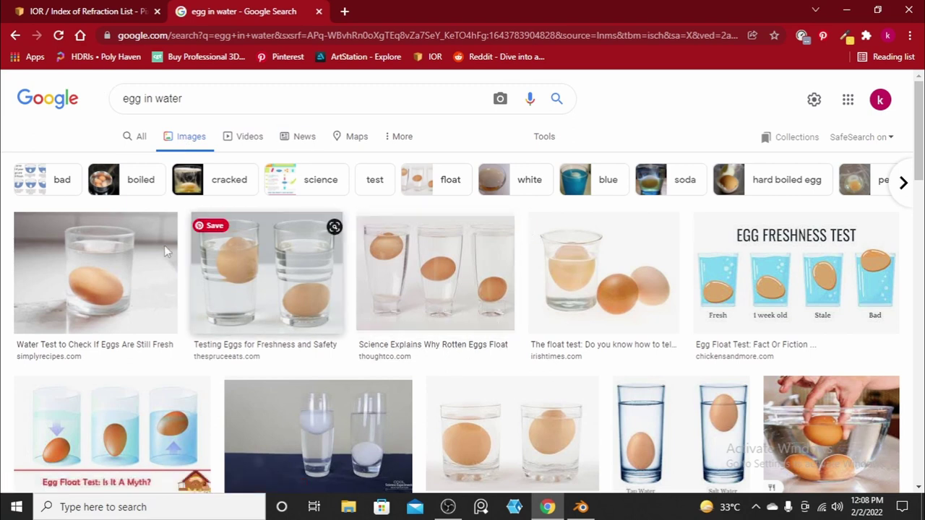
{"action": "scroll", "coordinate": [722, 367], "scroll_direction": "down", "scroll_amount": 5}
{"action": "scroll", "coordinate": [331, 249], "scroll_direction": "up", "scroll_amount": 5}
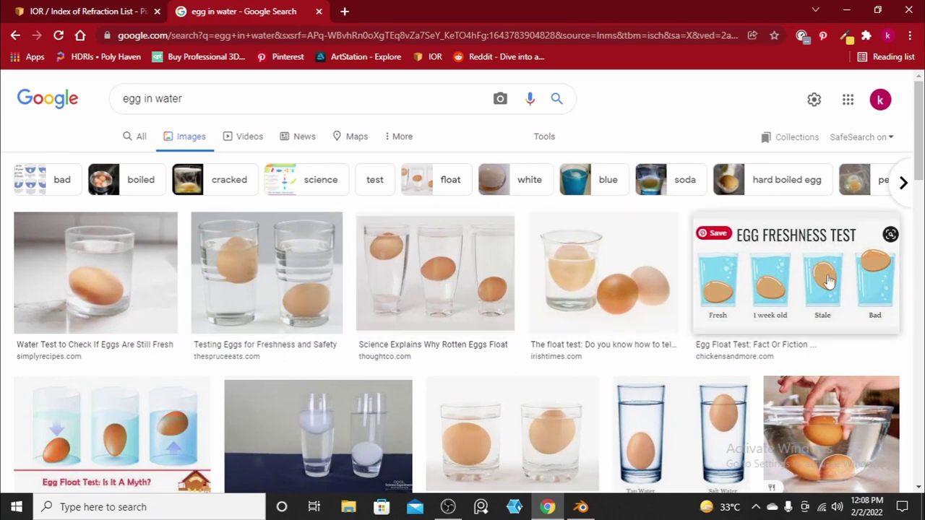
{"action": "left_click", "coordinate": [228, 273]}
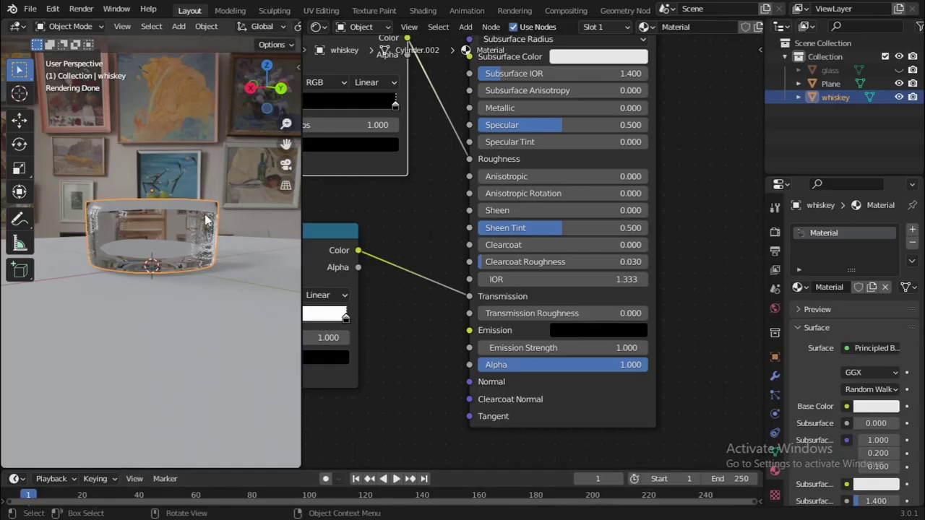
Step: Add a UV sphere to the scene
{"action": "middle_click_drag", "start_coordinate": [207, 220], "coordinate": [179, 213]}
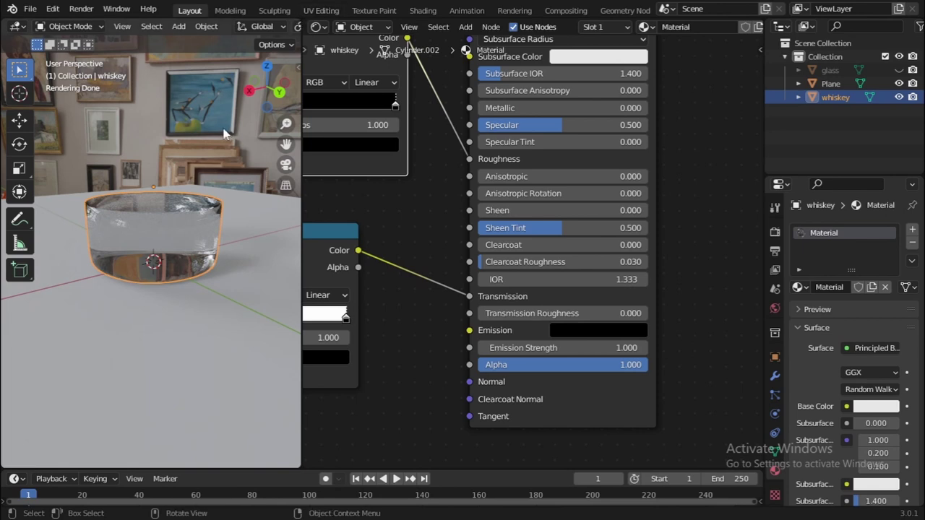
{"action": "key", "text": "shift+a"}
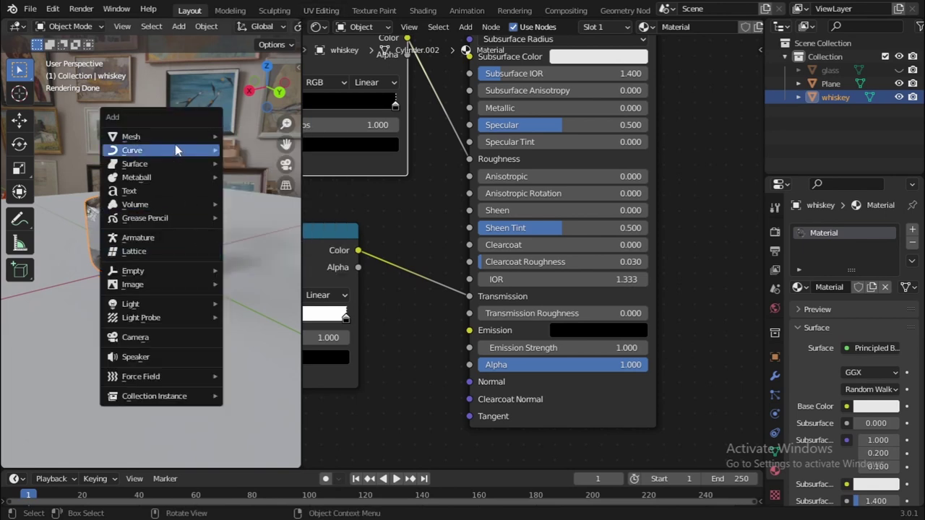
{"action": "mouse_move", "coordinate": [181, 138]}
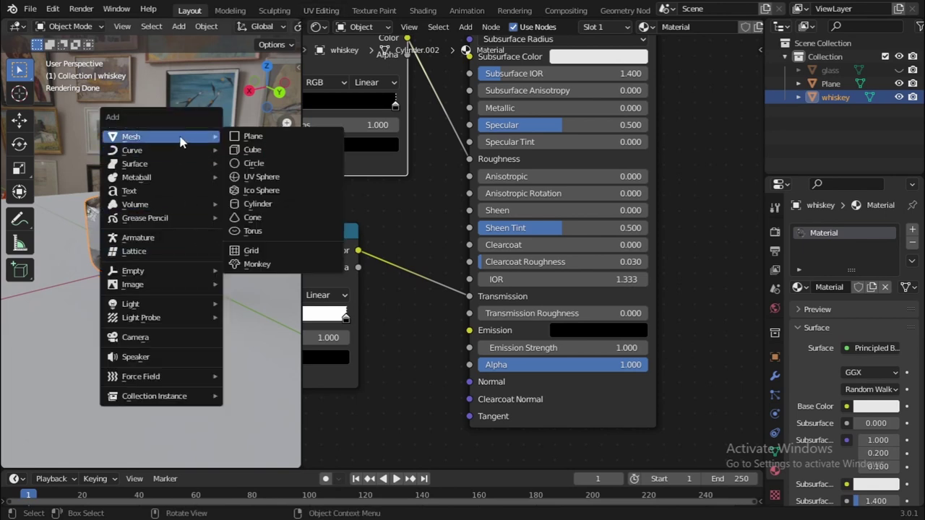
{"action": "left_click", "coordinate": [307, 176]}
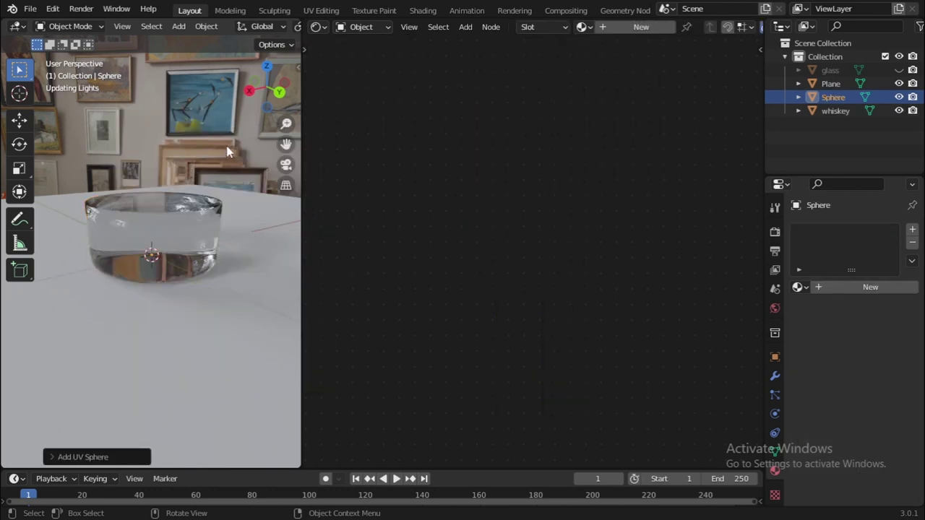
Step: Turn the right-hand node editor area into a second 3D Viewport
{"action": "left_click", "coordinate": [319, 27]}
{"action": "left_click", "coordinate": [358, 90]}
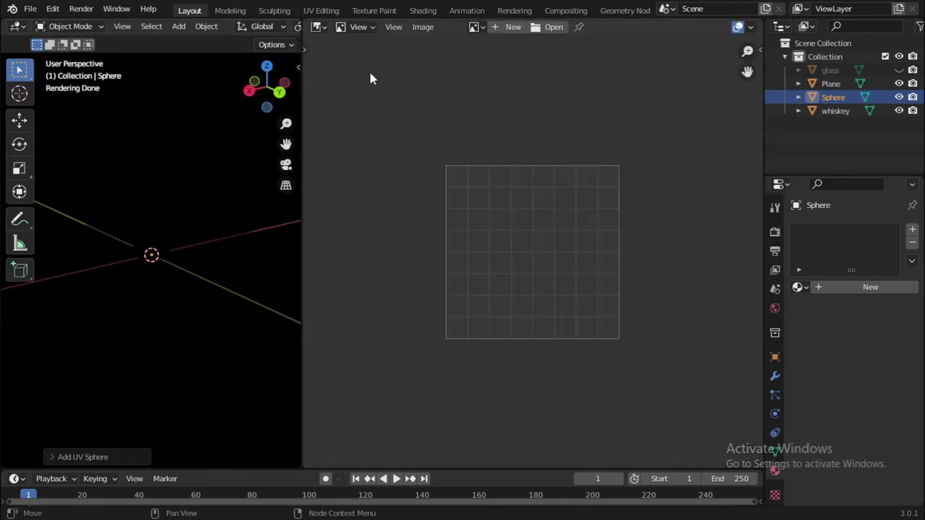
{"action": "left_click", "coordinate": [320, 29]}
{"action": "left_click", "coordinate": [358, 64]}
{"action": "scroll", "coordinate": [619, 203], "scroll_direction": "up", "scroll_amount": 5}
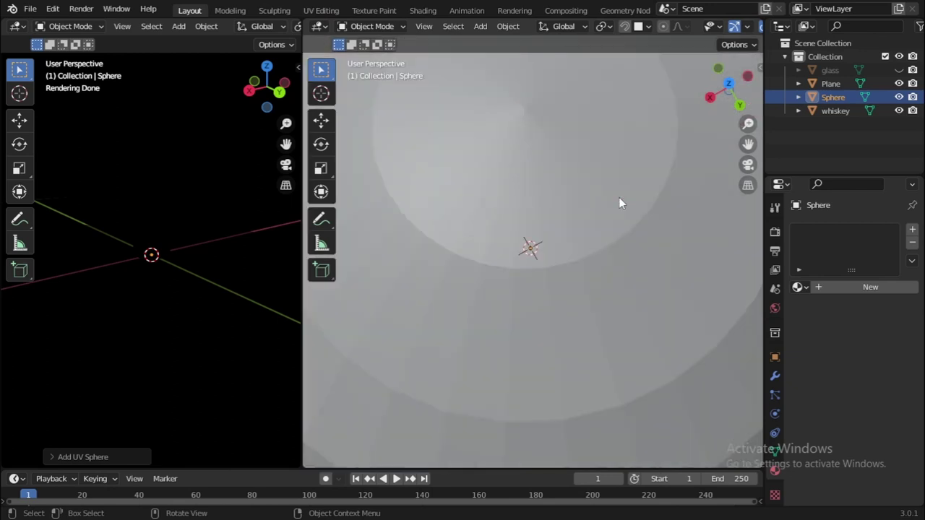
Step: Scale the sphere down, subdivide it at level 2, and shade it smooth
{"action": "key", "text": "s"}
{"action": "left_click", "coordinate": [645, 248]}
{"action": "key", "text": "ctrl+2"}
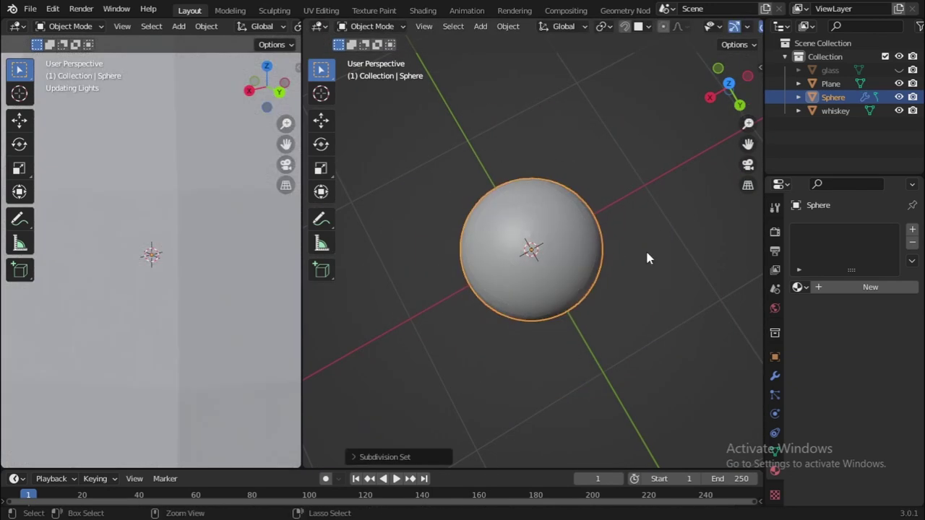
{"action": "right_click", "coordinate": [570, 221]}
{"action": "left_click", "coordinate": [570, 221]}
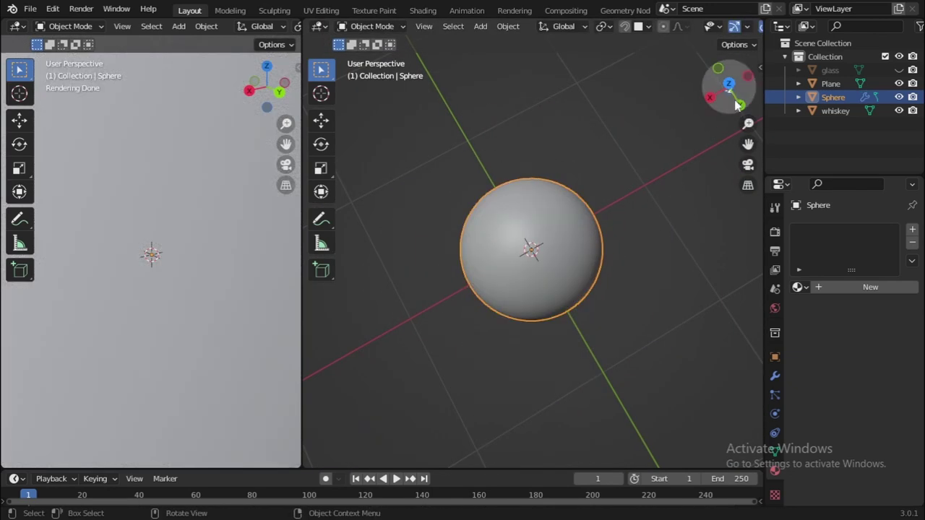
Step: From the back view, stretch the sphere taller along Z into an egg shape
{"action": "left_click", "coordinate": [738, 105]}
{"action": "key", "text": "s"}
{"action": "key", "text": "z"}
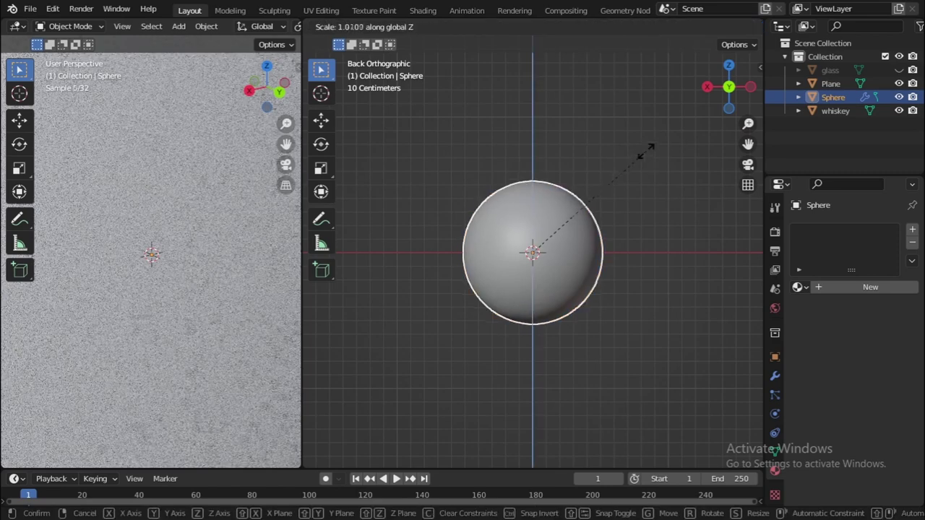
{"action": "left_click", "coordinate": [687, 137]}
{"action": "key", "text": "s"}
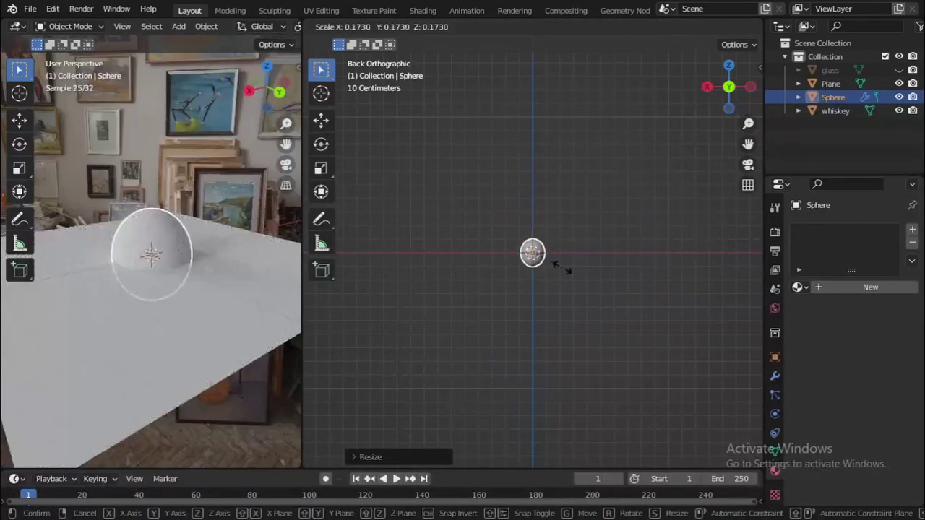
{"action": "left_click", "coordinate": [578, 249]}
{"action": "key", "text": "ctrl+z"}
{"action": "key", "text": "s"}
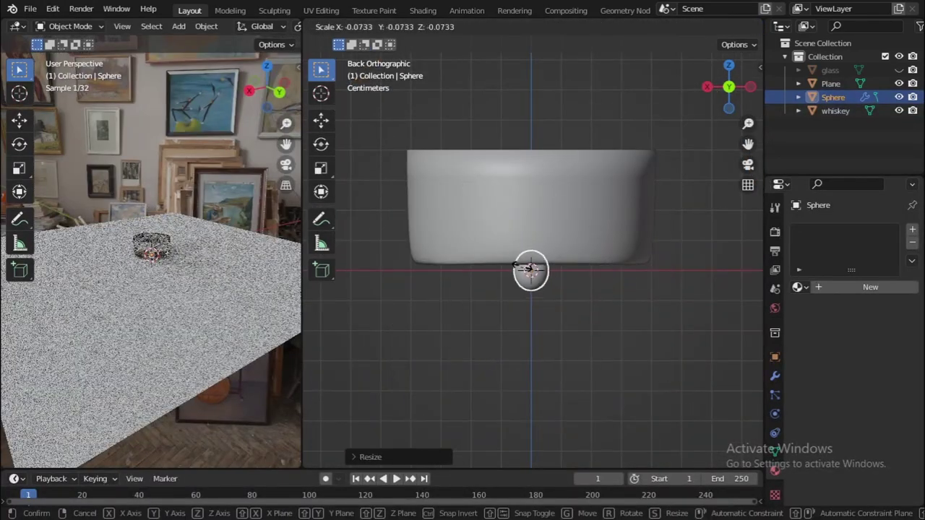
{"action": "right_click", "coordinate": [576, 266]}
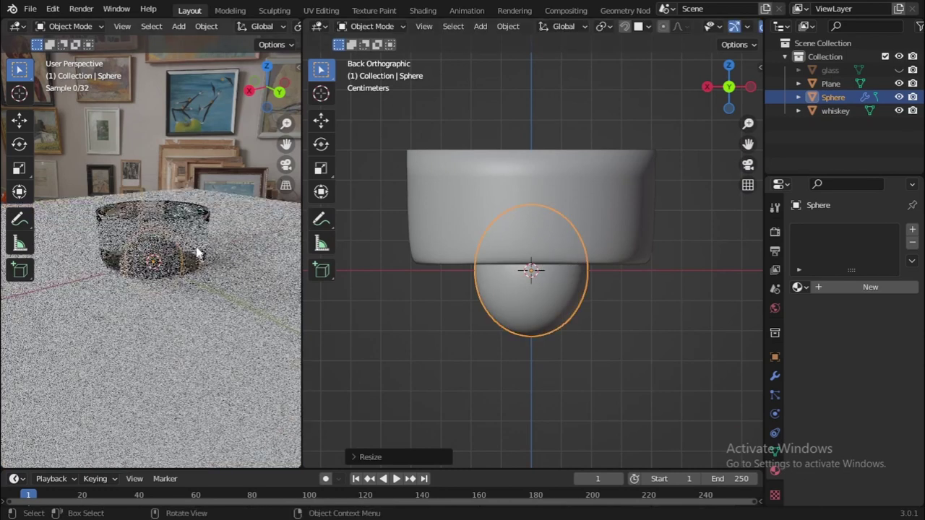
{"action": "scroll", "coordinate": [199, 252], "scroll_direction": "up", "scroll_amount": 3}
{"action": "middle_click_drag", "start_coordinate": [176, 265], "coordinate": [210, 238]}
Step: Raise the egg along Z into the glass and tilt it about 46 degrees
{"action": "key", "text": "g"}
{"action": "key", "text": "z"}
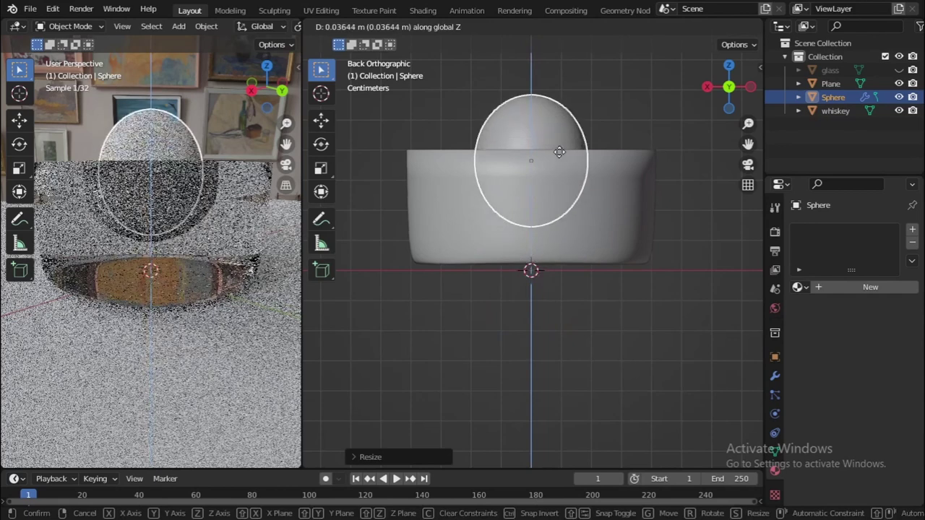
{"action": "left_click", "coordinate": [559, 151]}
{"action": "key", "text": "r"}
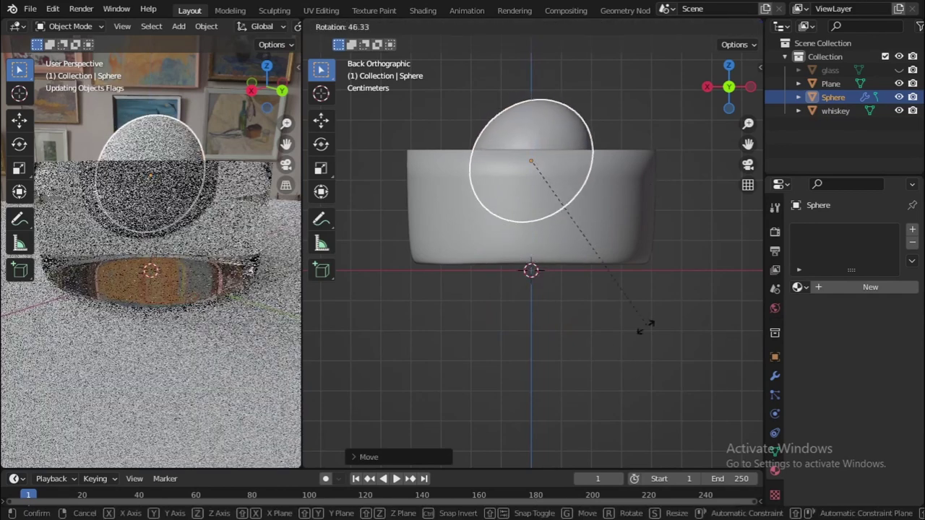
{"action": "left_click", "coordinate": [644, 326]}
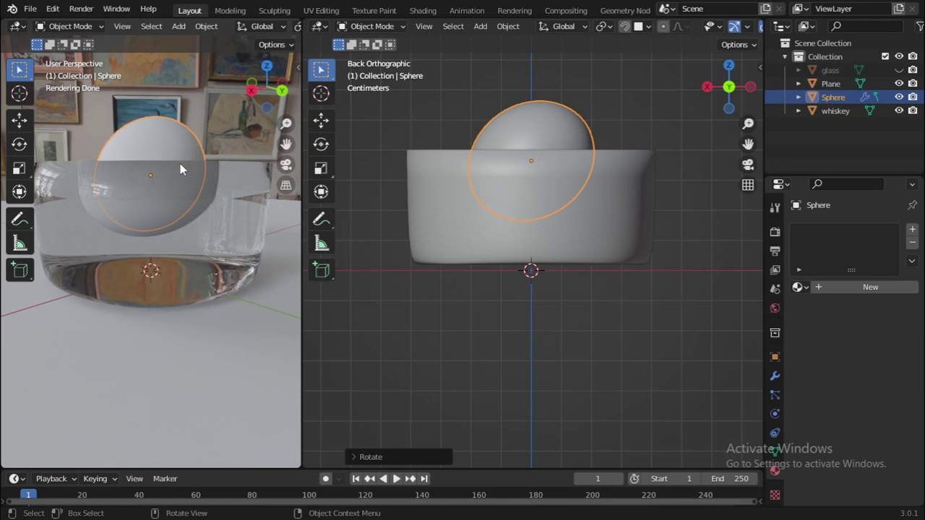
{"action": "left_click", "coordinate": [146, 225]}
{"action": "left_click", "coordinate": [218, 122]}
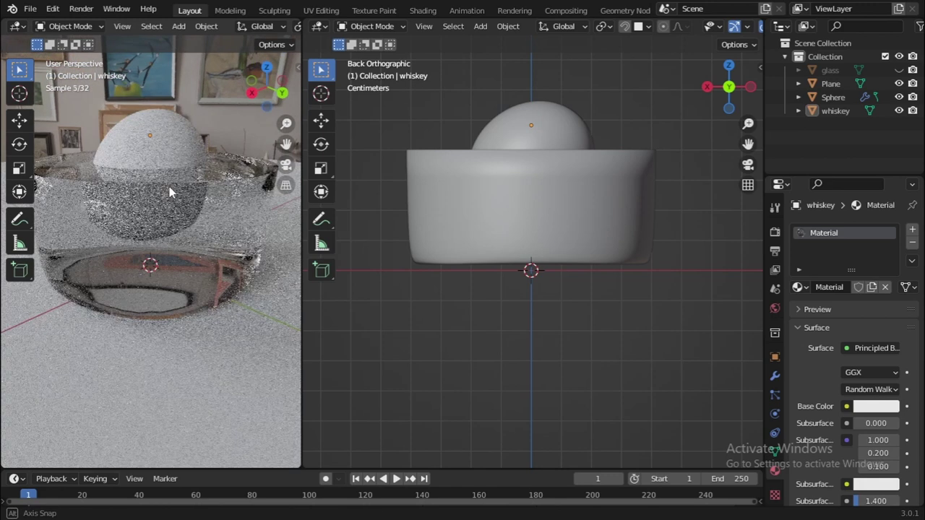
Step: Orbit the rendered view around the tumbler to inspect the half-submerged egg
{"action": "middle_click_drag", "start_coordinate": [185, 207], "coordinate": [143, 136]}
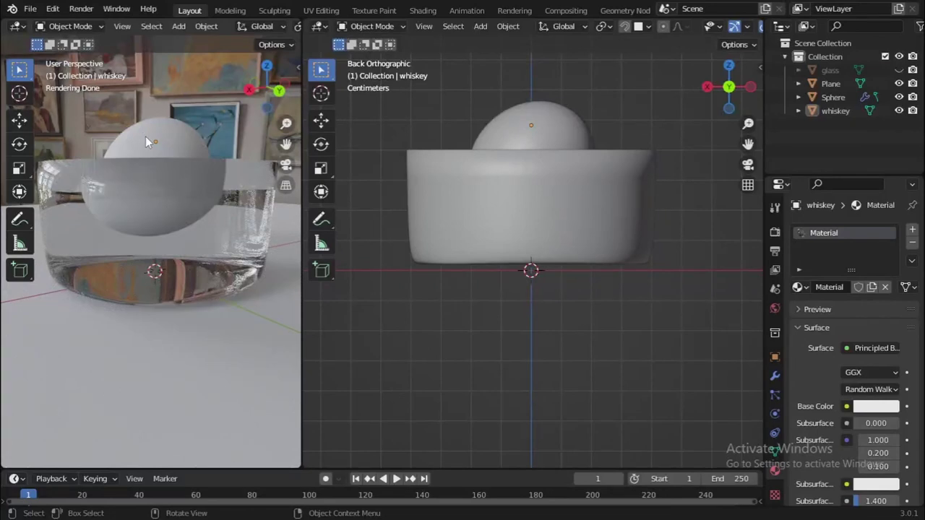
{"action": "mouse_move", "coordinate": [145, 136]}
{"action": "middle_mouse_down"}
{"action": "mouse_move", "coordinate": [89, 200]}
{"action": "mouse_move", "coordinate": [127, 194]}
{"action": "middle_mouse_up"}
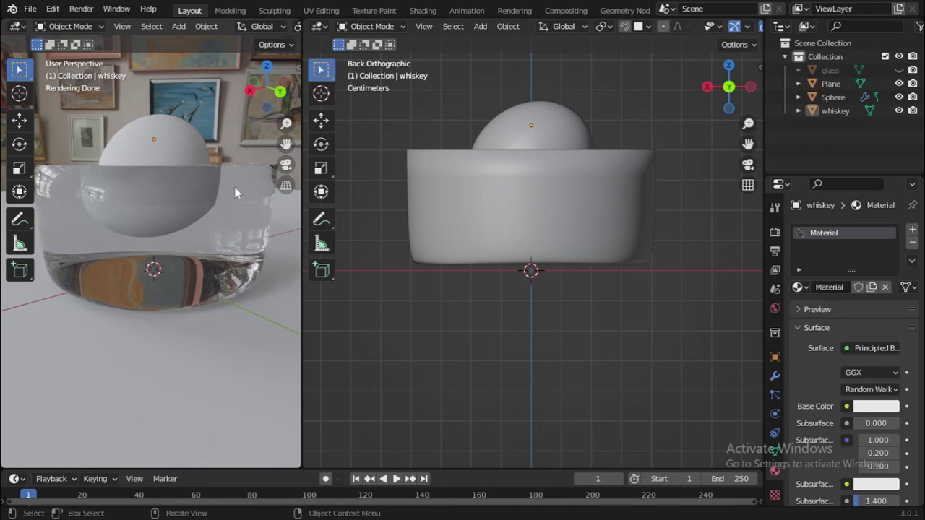
{"action": "mouse_move", "coordinate": [233, 166]}
{"action": "middle_mouse_down"}
{"action": "mouse_move", "coordinate": [196, 143]}
{"action": "mouse_move", "coordinate": [199, 121]}
{"action": "mouse_move", "coordinate": [217, 172]}
{"action": "mouse_move", "coordinate": [232, 154]}
{"action": "middle_mouse_up"}
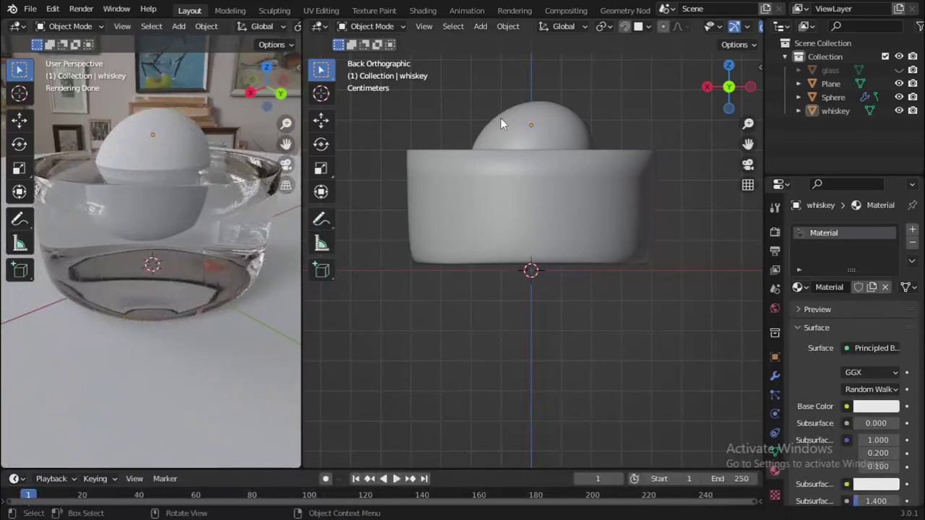
Step: Delete the egg sphere and save the file
{"action": "left_click", "coordinate": [156, 121]}
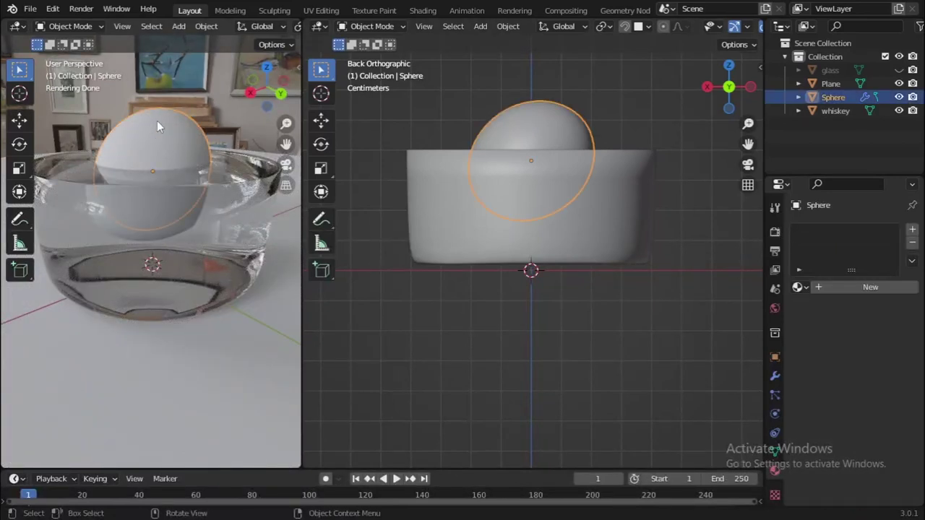
{"action": "key", "text": "x"}
{"action": "left_click", "coordinate": [158, 120]}
{"action": "key", "text": "ctrl+s"}
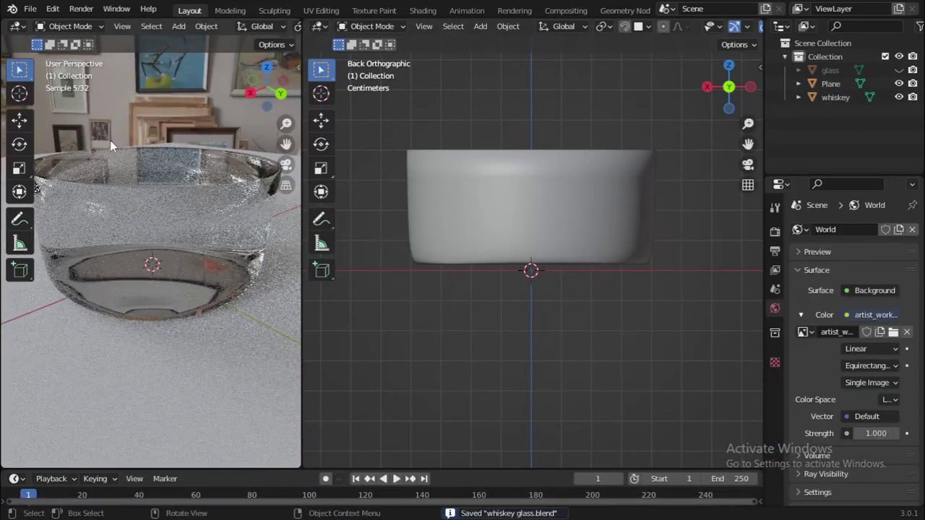
Step: Switch the right area to the Shader Editor, unhide the glass, and select it
{"action": "left_click", "coordinate": [318, 26]}
{"action": "left_click", "coordinate": [350, 153]}
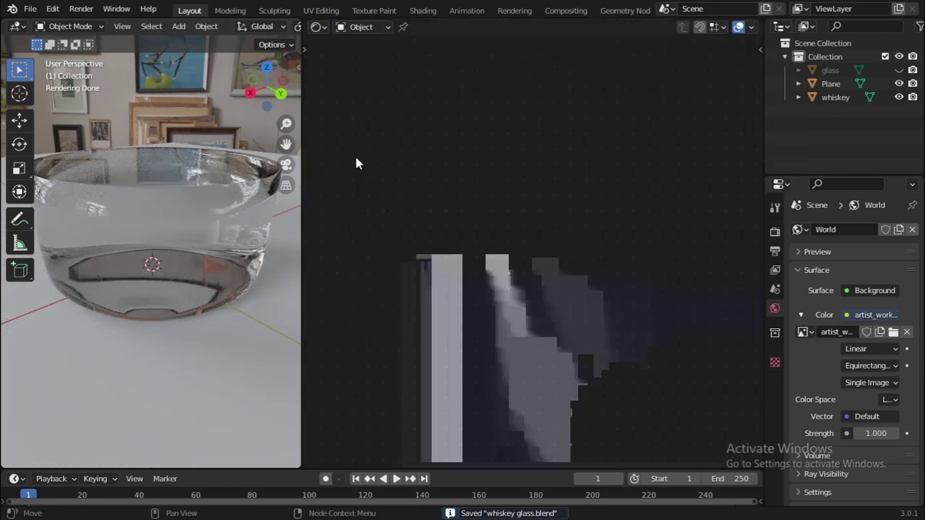
{"action": "left_click", "coordinate": [209, 223]}
{"action": "scroll", "coordinate": [584, 204], "scroll_direction": "down", "scroll_amount": 2}
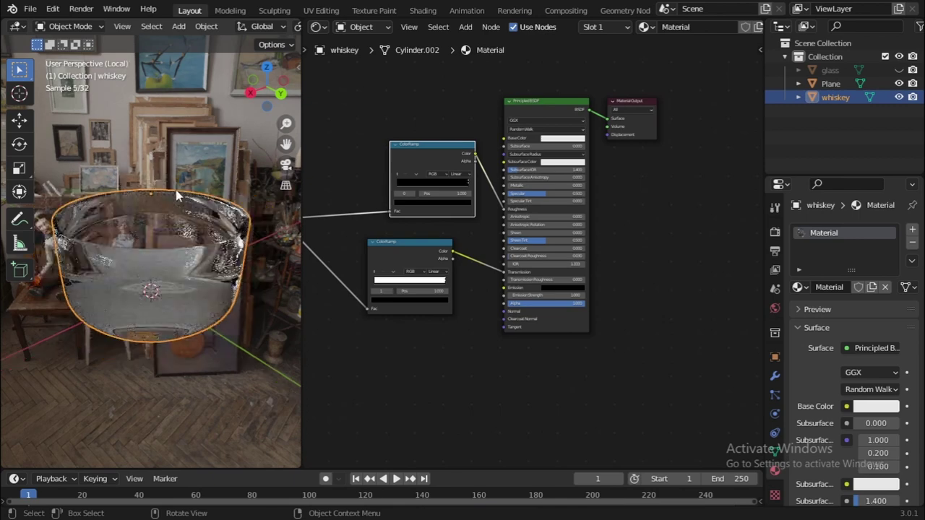
{"action": "left_click", "coordinate": [899, 70]}
{"action": "scroll", "coordinate": [248, 166], "scroll_direction": "down", "scroll_amount": 3}
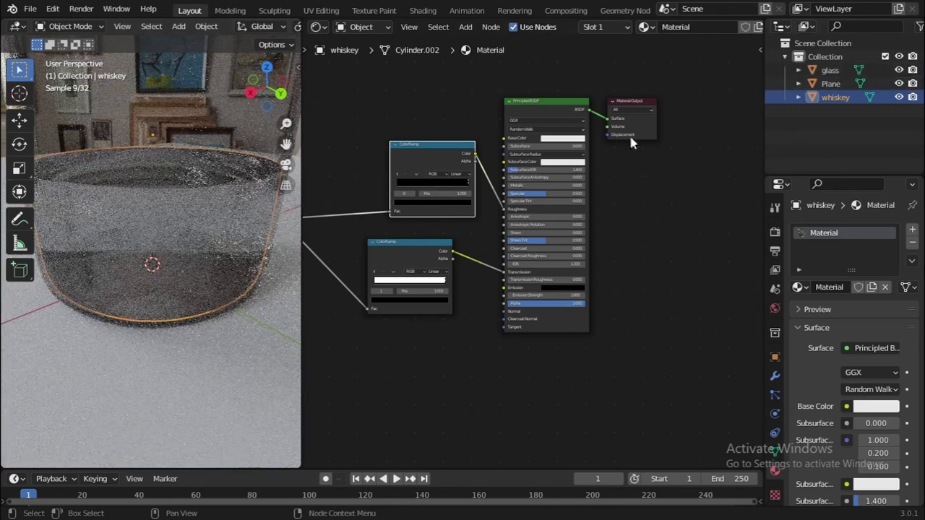
{"action": "left_click", "coordinate": [195, 173]}
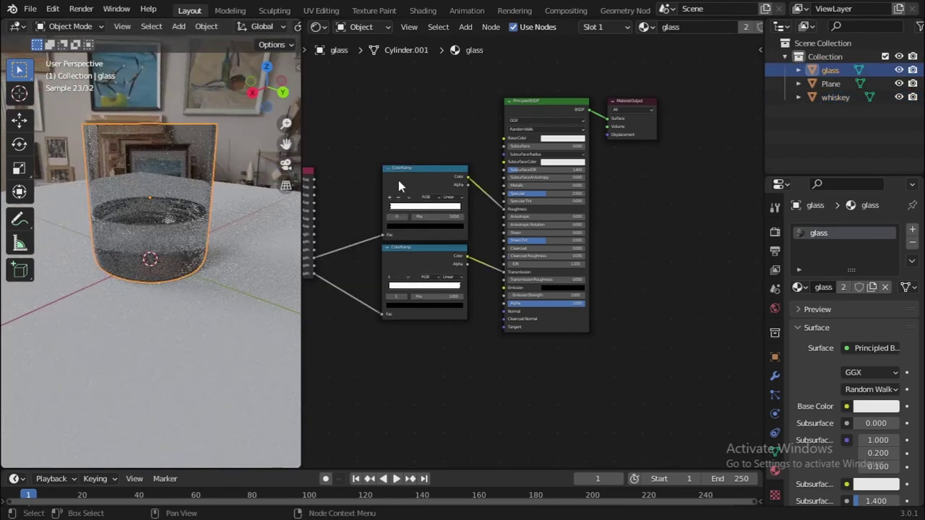
Step: Delete the upper ColorRamp and link Glossy Depth directly to the BSDF Roughness
{"action": "key", "text": "Delete"}
{"action": "key", "text": "Home"}
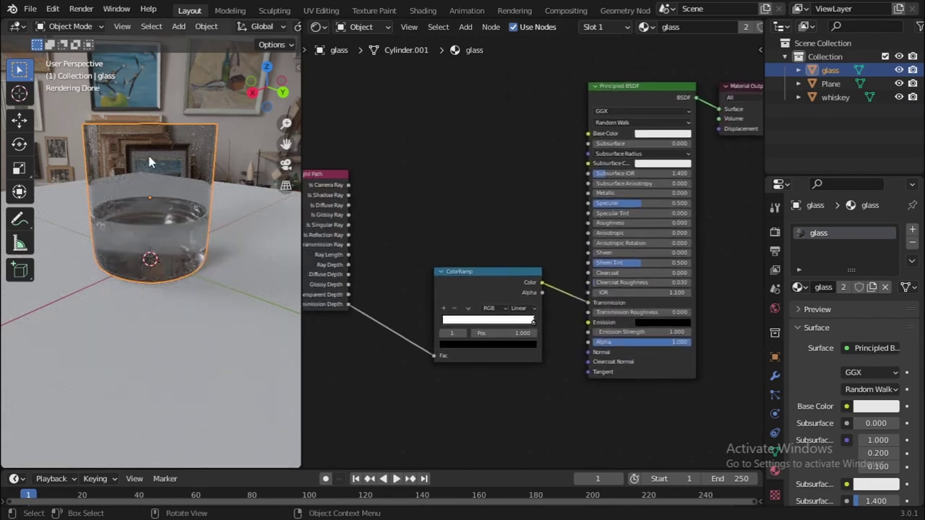
{"action": "scroll", "coordinate": [380, 197], "scroll_direction": "up", "scroll_amount": 2}
{"action": "middle_click_drag", "start_coordinate": [370, 272], "coordinate": [465, 345]}
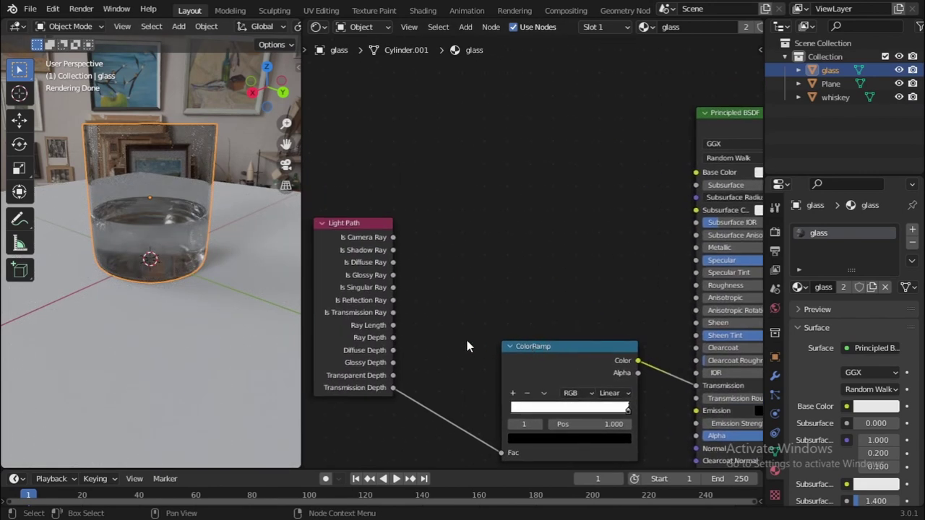
{"action": "left_click_drag", "start_coordinate": [392, 364], "coordinate": [696, 284]}
Step: Hide the whiskey object and select the glass to show its material
{"action": "left_click", "coordinate": [123, 220]}
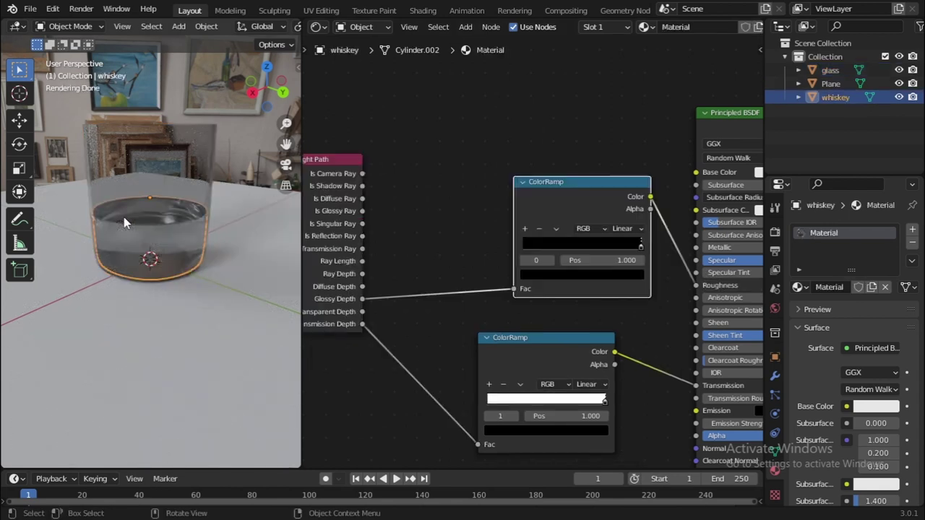
{"action": "key", "text": "h"}
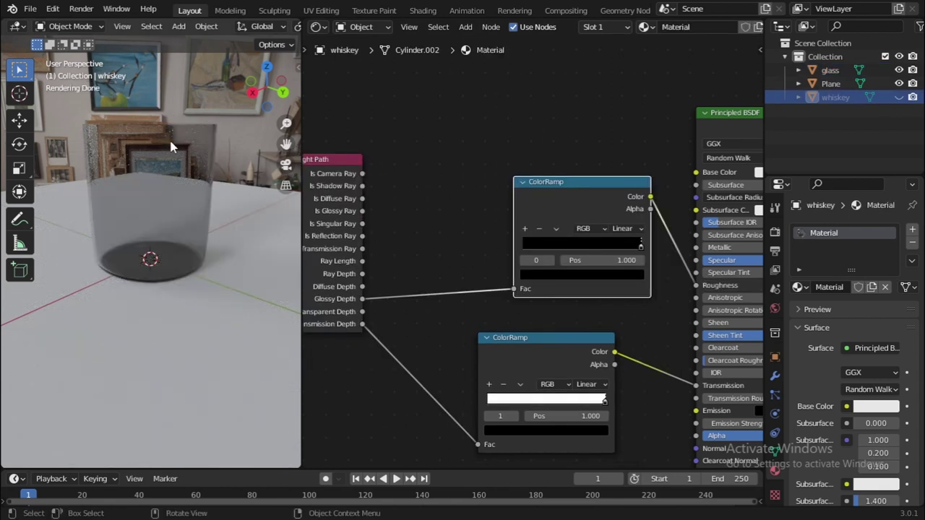
{"action": "left_click", "coordinate": [174, 148]}
{"action": "middle_click_drag", "start_coordinate": [547, 206], "coordinate": [467, 163]}
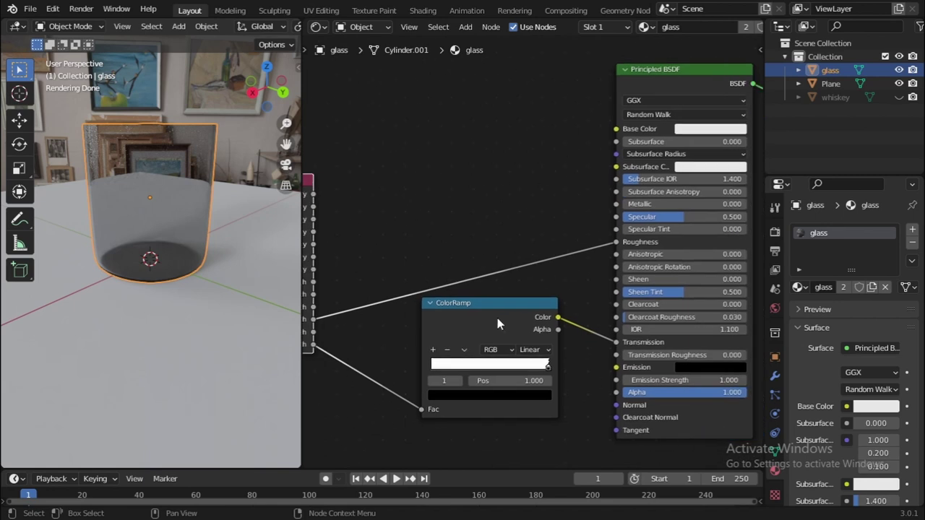
Step: Insert a ColorRamp node onto the glass's Roughness link
{"action": "key", "text": "shift+a"}
{"action": "left_click", "coordinate": [467, 185]}
{"action": "type", "text": "col"}
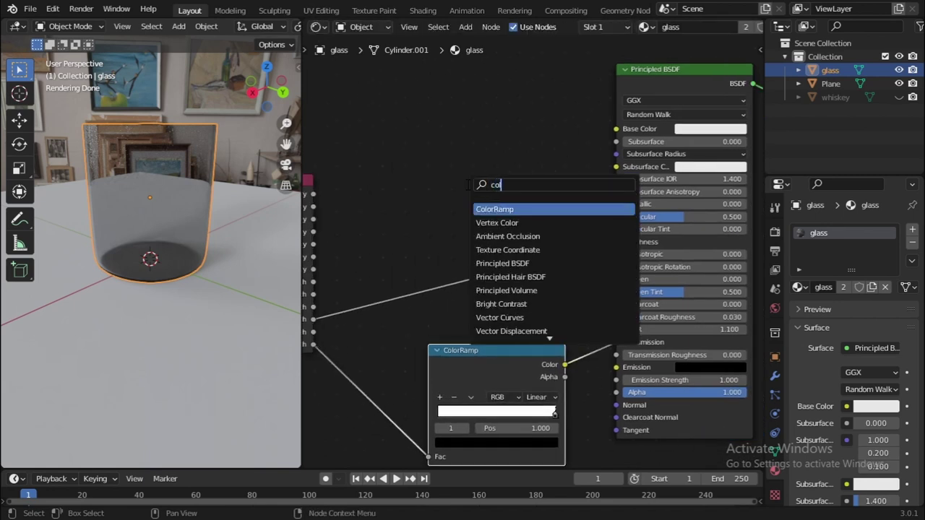
{"action": "key", "text": "Return"}
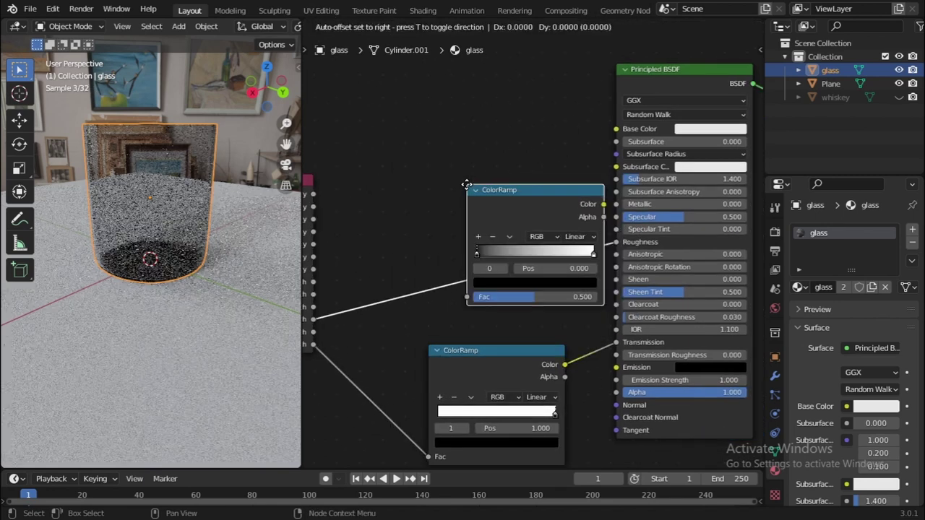
{"action": "left_click", "coordinate": [430, 213]}
{"action": "scroll", "coordinate": [431, 213], "scroll_direction": "up", "scroll_amount": 2}
{"action": "scroll", "coordinate": [431, 213], "scroll_direction": "up", "scroll_amount": 1}
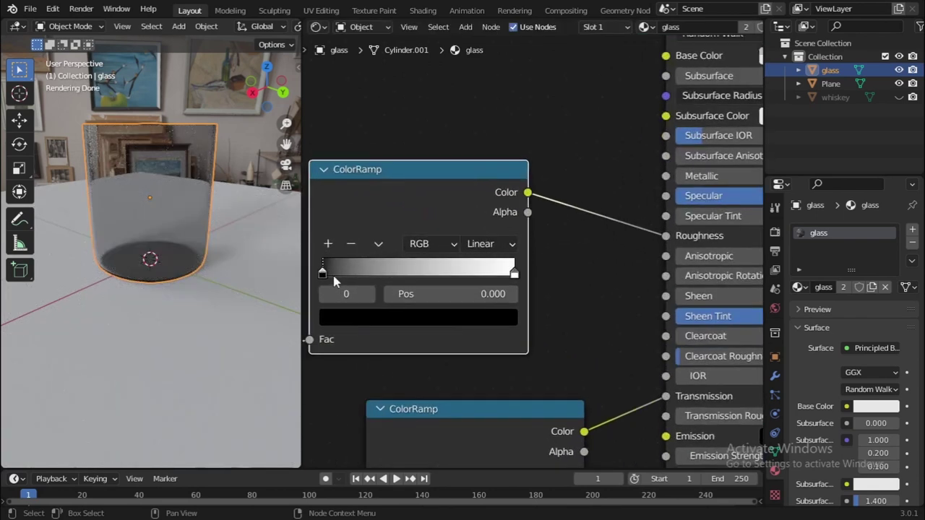
Step: Try ramp stops (white near 0.982, black at 0.209), then remove the Roughness ColorRamp
{"action": "left_click_drag", "start_coordinate": [323, 272], "coordinate": [243, 254]}
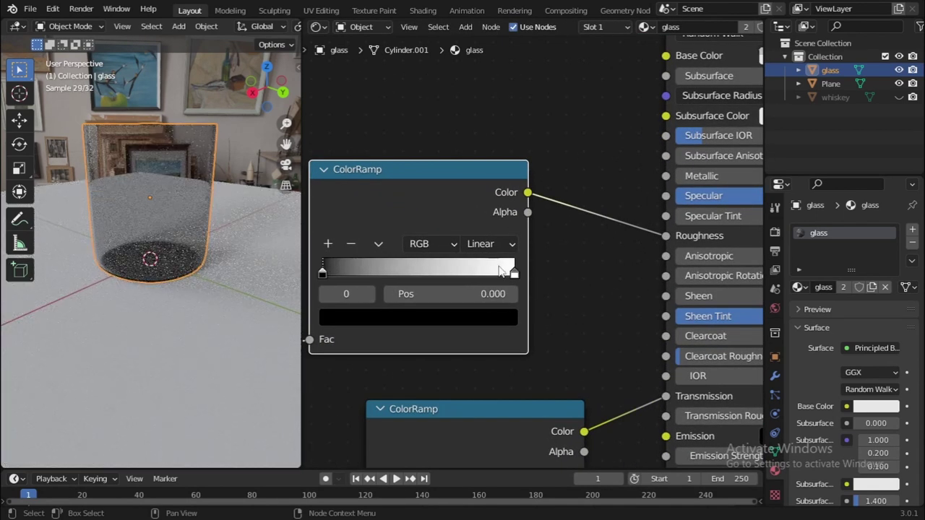
{"action": "key", "text": "ctrl+z"}
{"action": "key", "text": "ctrl+z"}
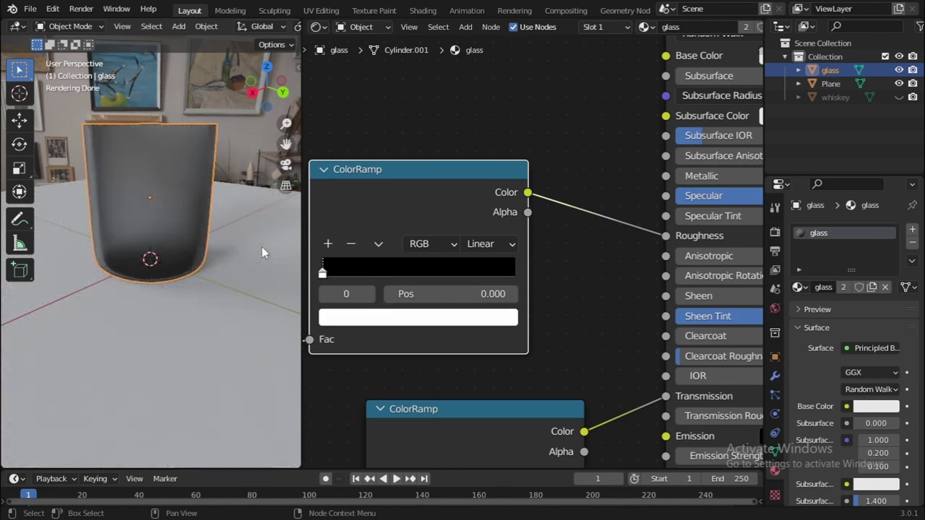
{"action": "key", "text": "ctrl+shift+z"}
{"action": "key", "text": "ctrl+shift+z"}
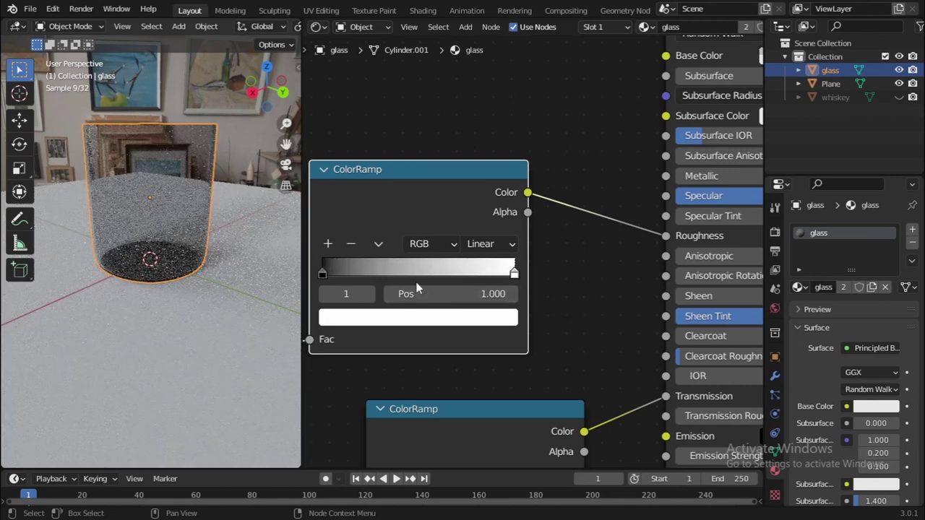
{"action": "left_click_drag", "start_coordinate": [322, 276], "coordinate": [568, 307]}
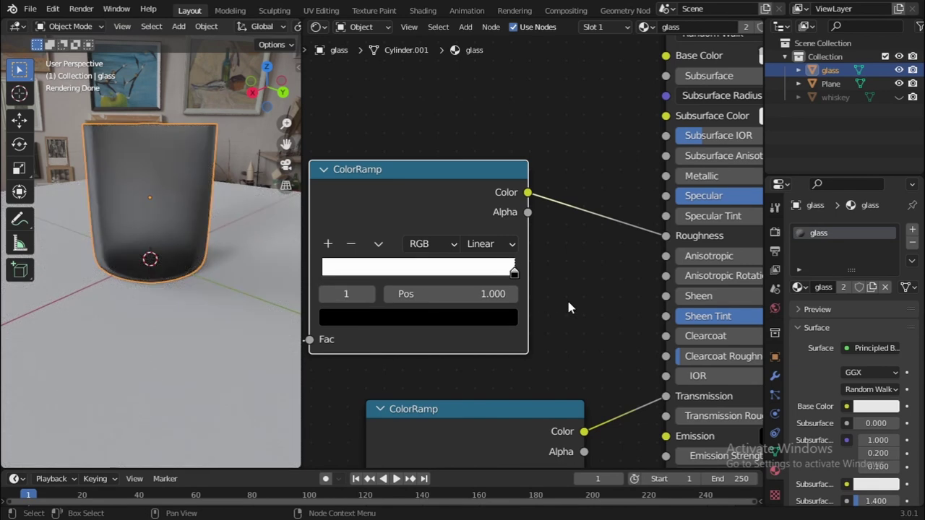
{"action": "middle_click_drag", "start_coordinate": [443, 238], "coordinate": [496, 193]}
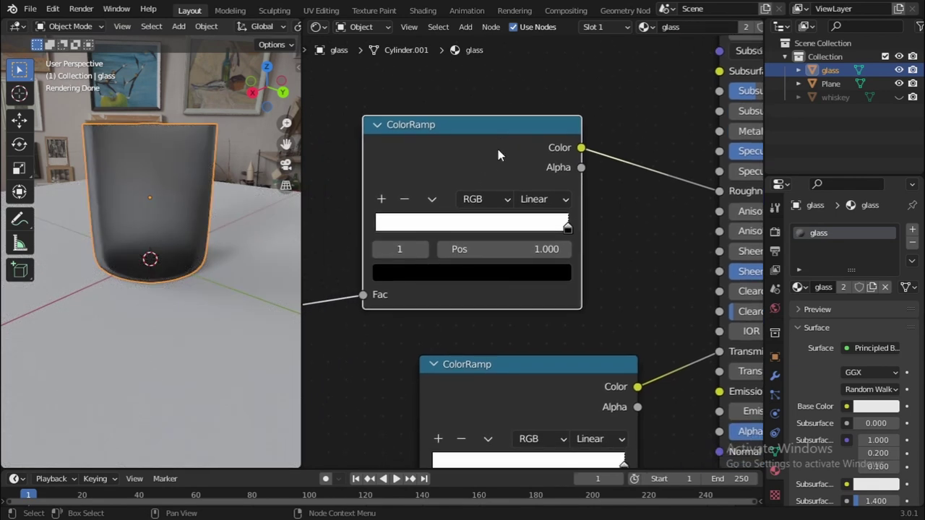
{"action": "left_click_drag", "start_coordinate": [566, 227], "coordinate": [316, 193]}
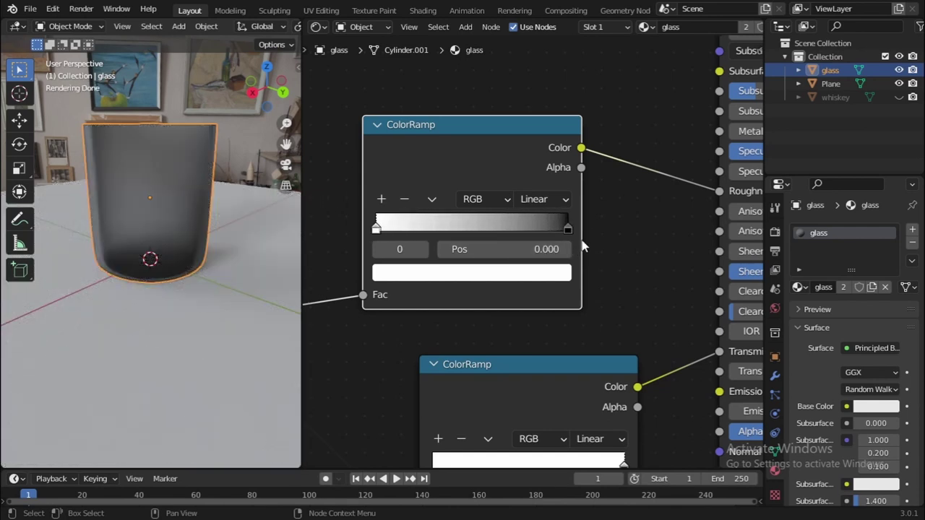
{"action": "left_click_drag", "start_coordinate": [568, 230], "coordinate": [307, 216]}
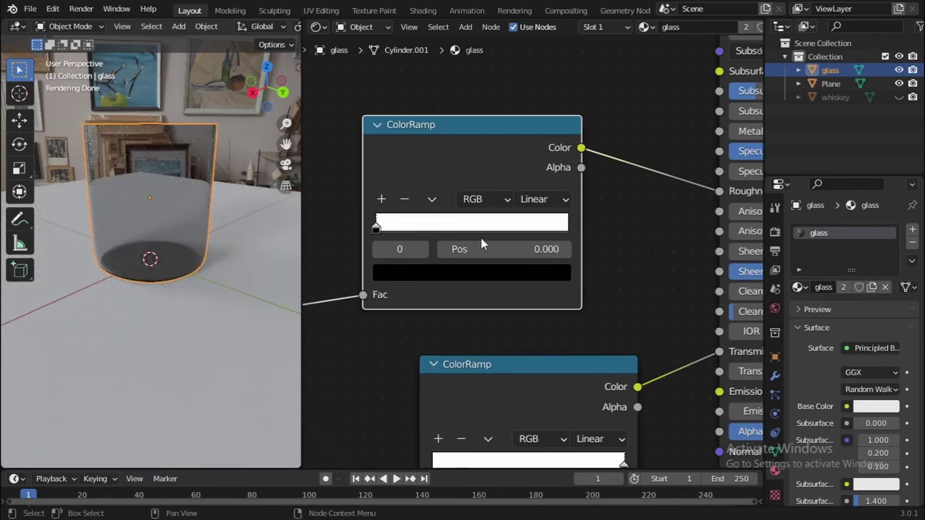
{"action": "scroll", "coordinate": [480, 240], "scroll_direction": "up", "scroll_amount": 2}
{"action": "middle_click_drag", "start_coordinate": [447, 209], "coordinate": [376, 225]}
{"action": "left_click_drag", "start_coordinate": [377, 226], "coordinate": [476, 240]}
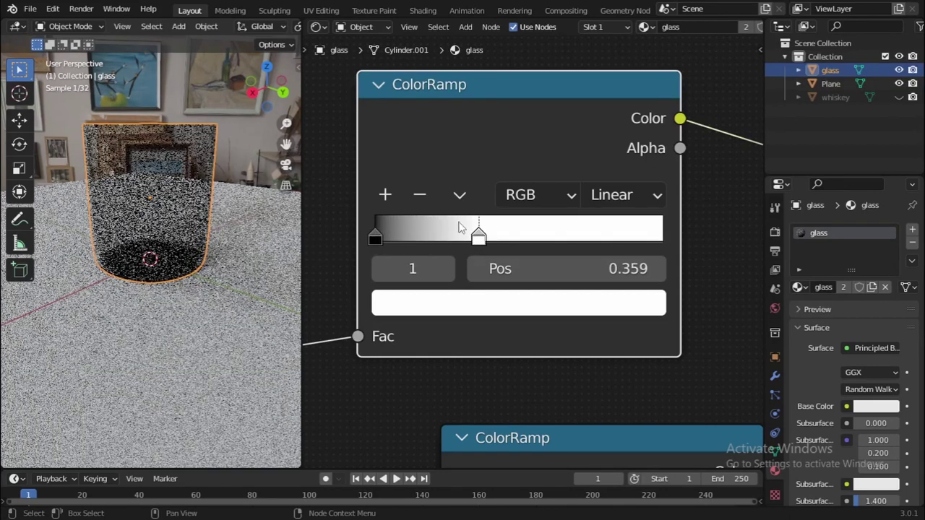
{"action": "key", "text": "x"}
{"action": "scroll", "coordinate": [535, 257], "scroll_direction": "down", "scroll_amount": 3}
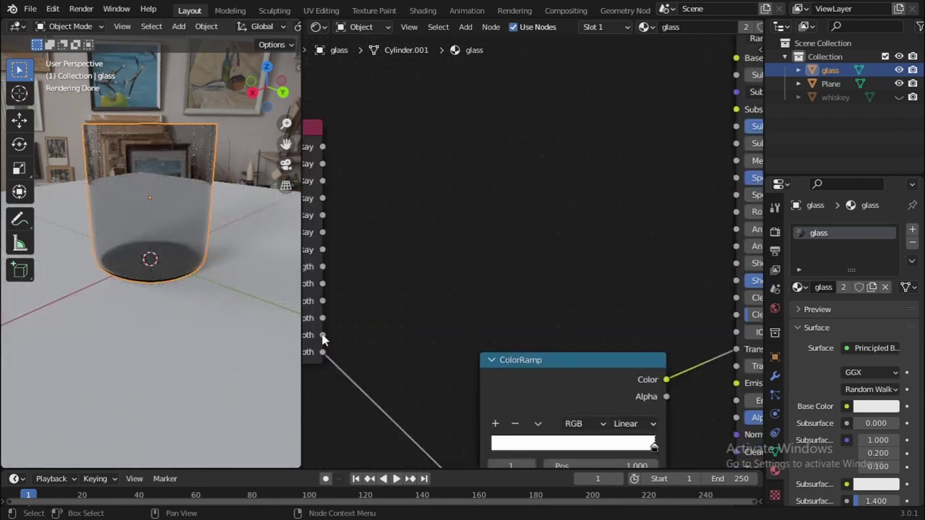
Step: Link Glossy Depth toward the BSDF and add a ColorRamp above the Light Path link
{"action": "scroll", "coordinate": [322, 340], "scroll_direction": "down", "scroll_amount": 2}
{"action": "left_click_drag", "start_coordinate": [402, 294], "coordinate": [672, 230]}
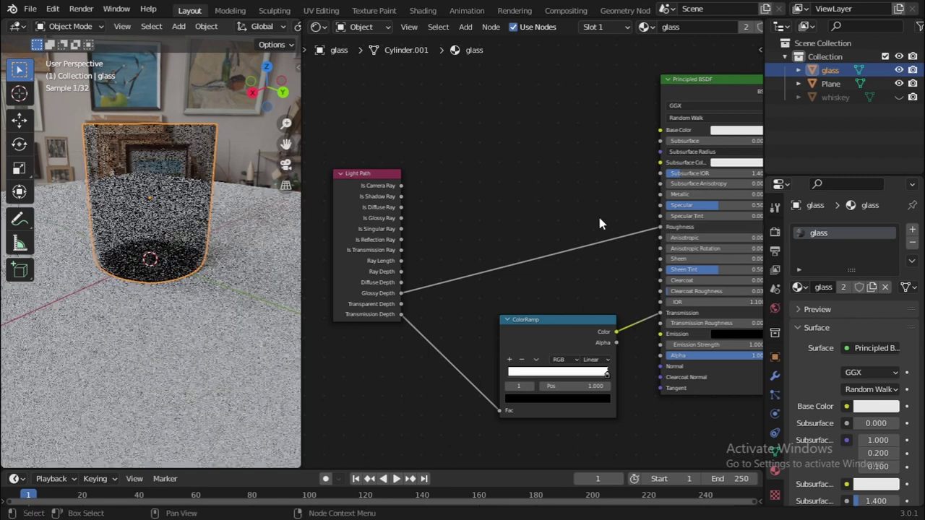
{"action": "key", "text": "shift+a"}
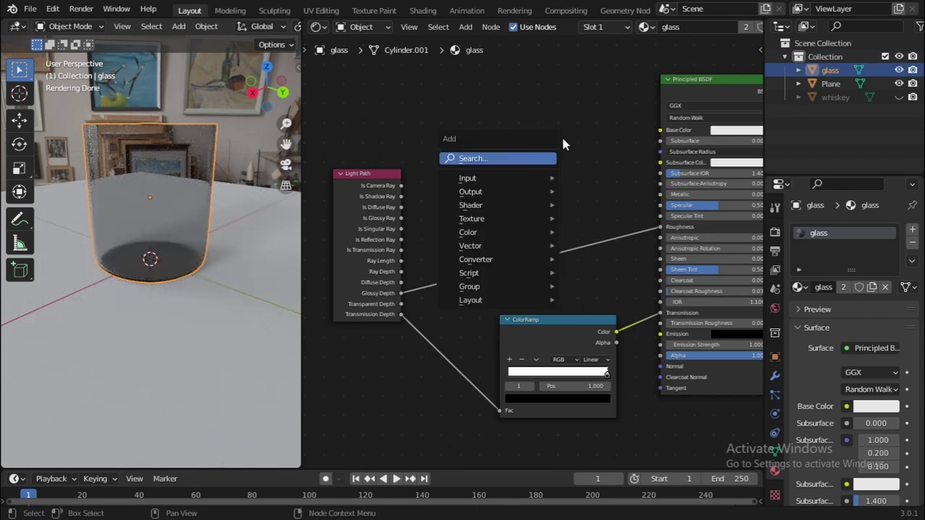
{"action": "key", "text": "shift+a"}
{"action": "left_click", "coordinate": [543, 102]}
{"action": "type", "text": "c"}
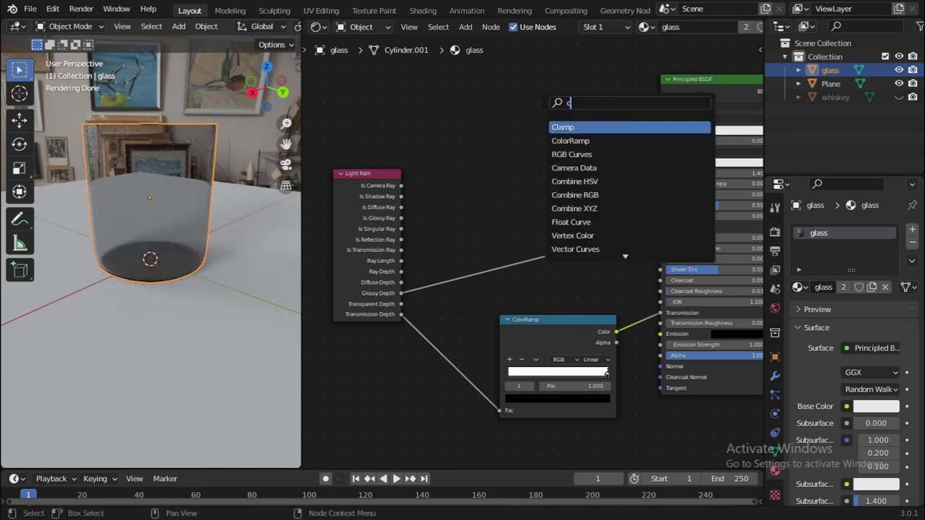
{"action": "type", "text": "olo"}
{"action": "key", "text": "Return"}
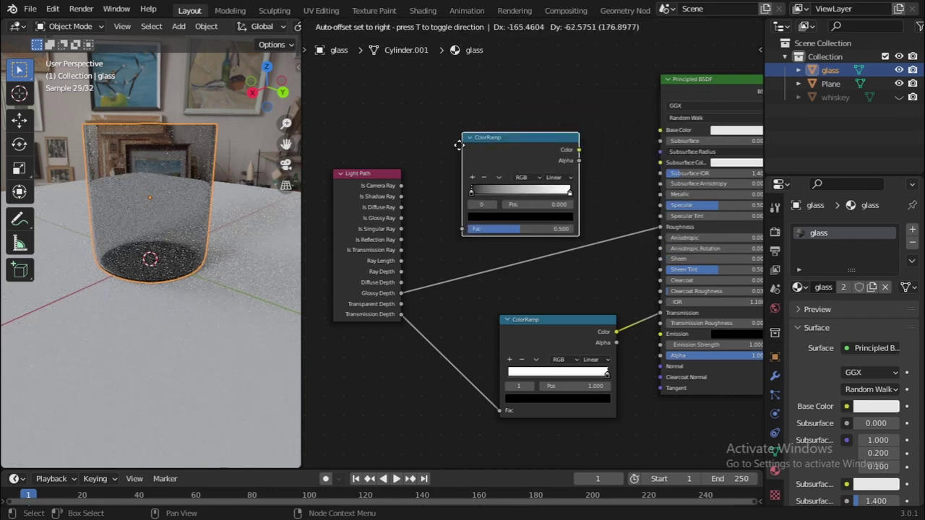
{"action": "left_click", "coordinate": [451, 184]}
{"action": "scroll", "coordinate": [532, 251], "scroll_direction": "up", "scroll_amount": 3}
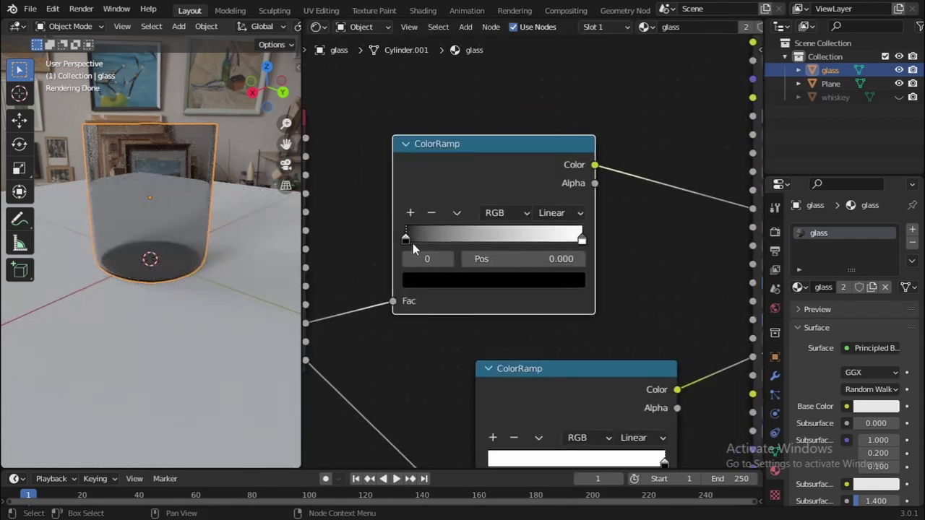
Step: Set the ramp's black stop colour to white and save the file
{"action": "left_click", "coordinate": [554, 280]}
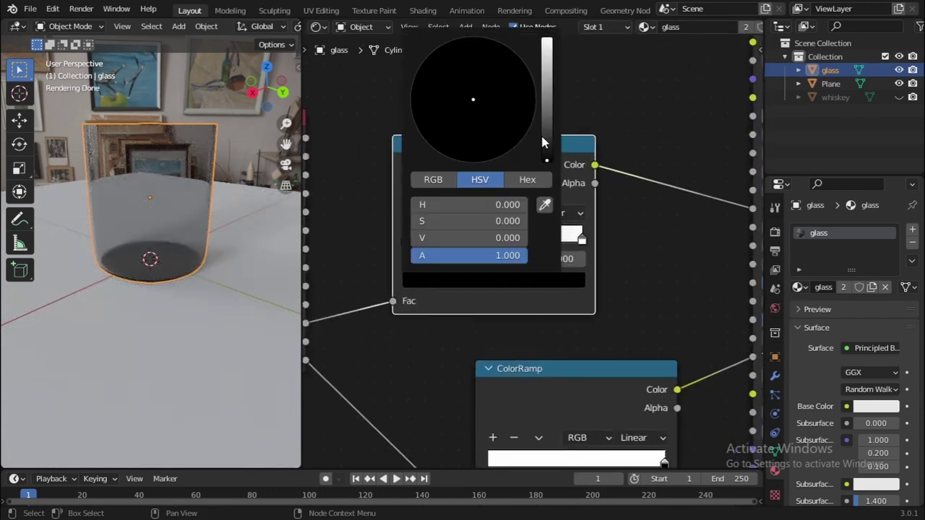
{"action": "left_click_drag", "start_coordinate": [581, 235], "coordinate": [348, 220]}
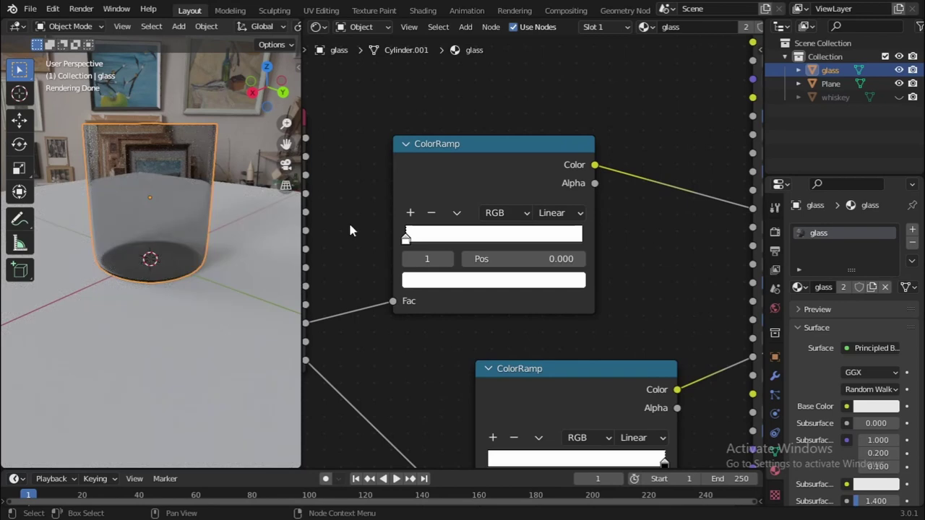
{"action": "key", "text": "ctrl+s"}
{"action": "scroll", "coordinate": [647, 279], "scroll_direction": "down", "scroll_amount": 2}
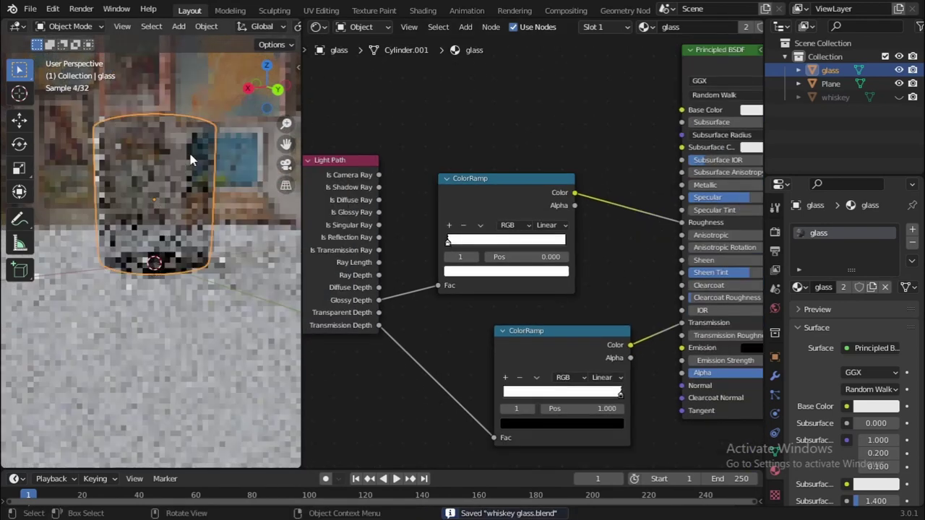
Step: Isolate the glass in local view and orbit around it to inspect it up close
{"action": "key", "text": "KP_Divide"}
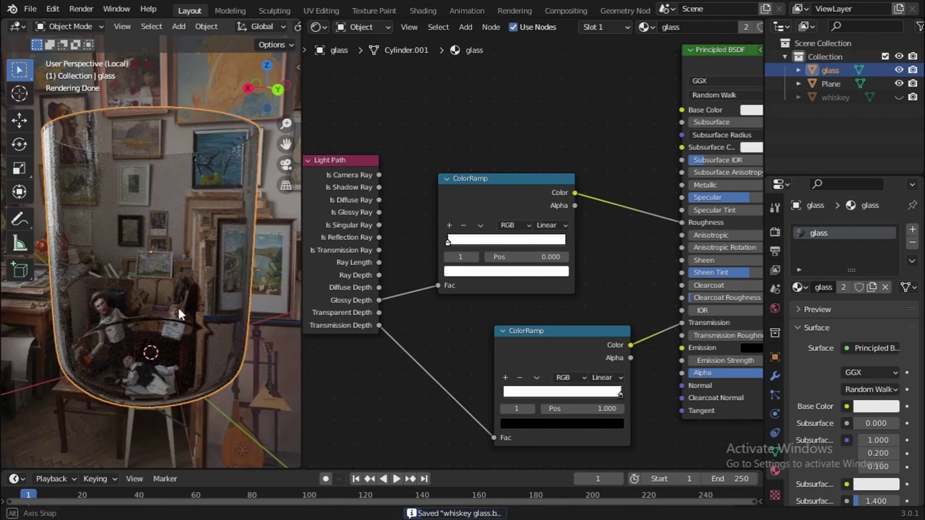
{"action": "middle_click_drag", "start_coordinate": [249, 359], "coordinate": [156, 310]}
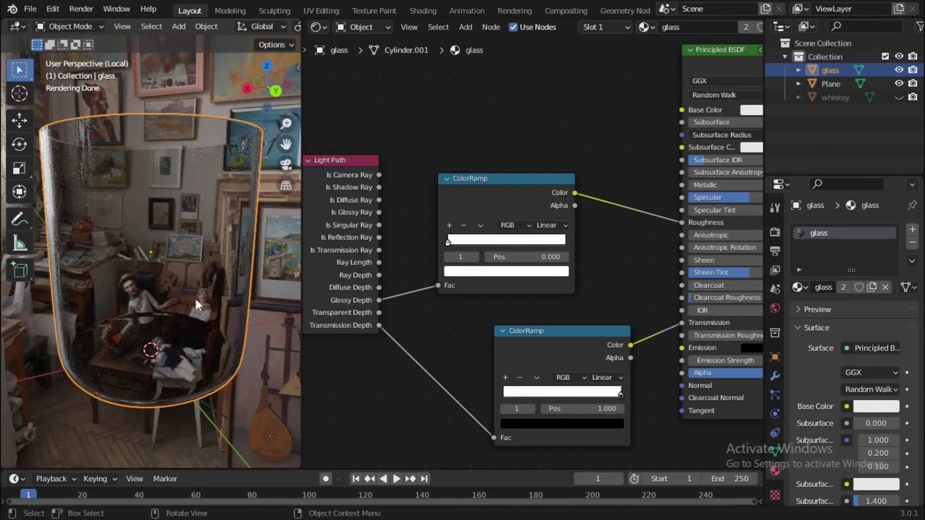
{"action": "middle_click_drag", "start_coordinate": [145, 287], "coordinate": [137, 269]}
{"action": "key", "text": "ctrl+s"}
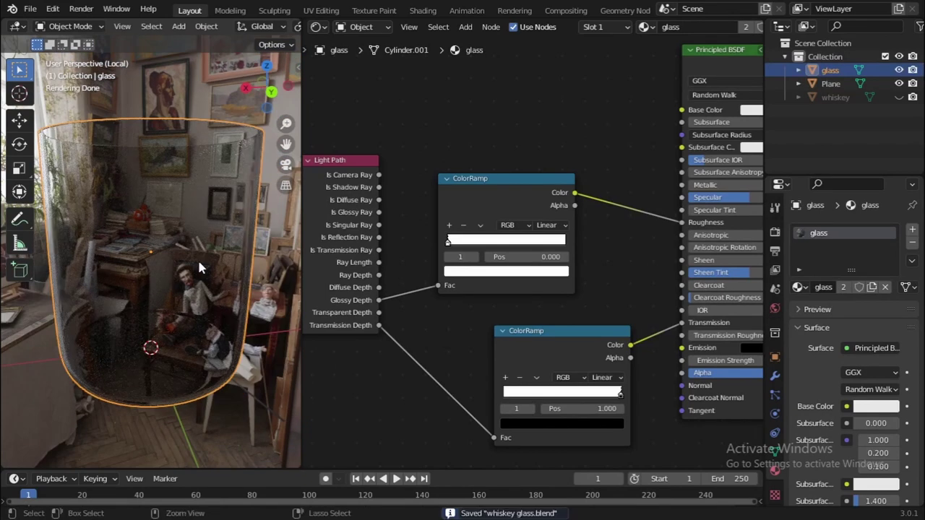
Step: Check the Base Color on the glass material's Principled BSDF in the node editor
{"action": "scroll", "coordinate": [166, 211], "scroll_direction": "down", "scroll_amount": 3}
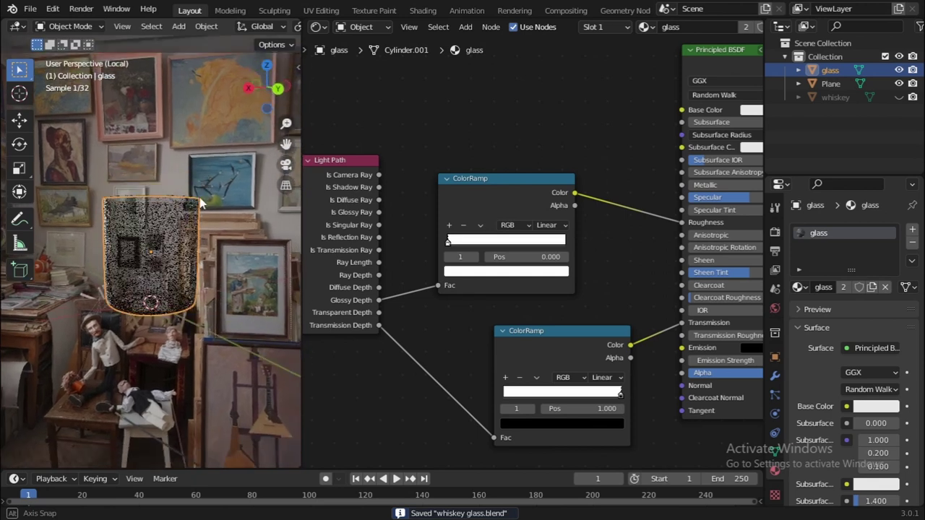
{"action": "middle_click_drag", "start_coordinate": [600, 200], "coordinate": [418, 262]}
{"action": "left_click", "coordinate": [614, 172]}
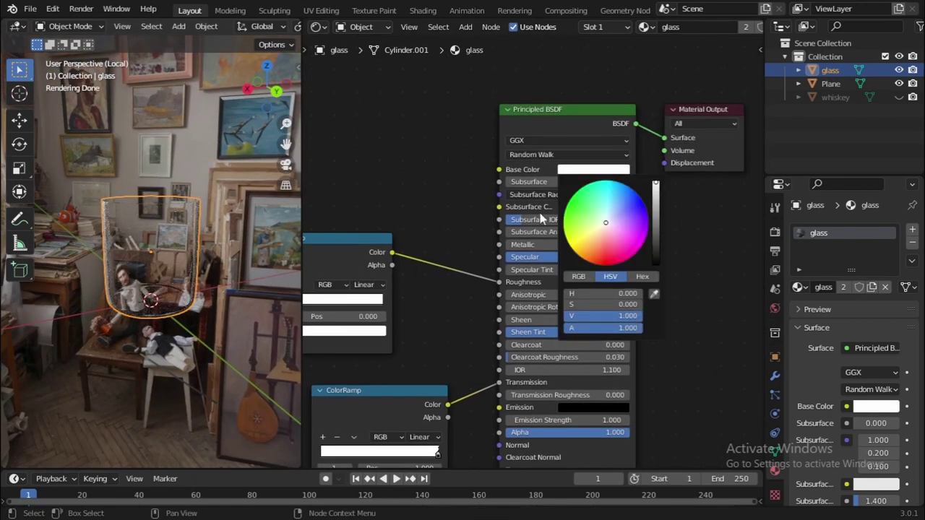
{"action": "scroll", "coordinate": [229, 265], "scroll_direction": "up", "scroll_amount": 4}
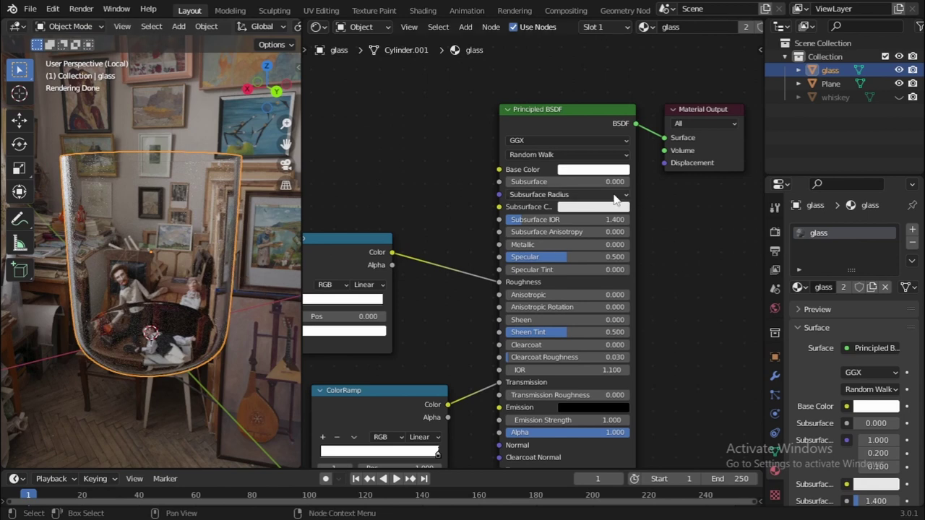
{"action": "key", "text": "ctrl+s"}
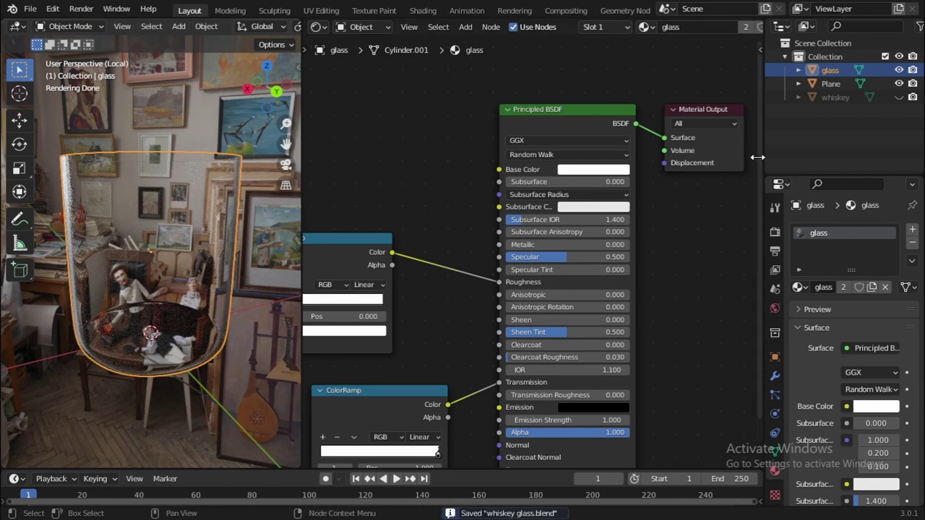
Step: Unhide the whiskey liquid, return to the full scene, and select the whiskey object
{"action": "left_click", "coordinate": [898, 97]}
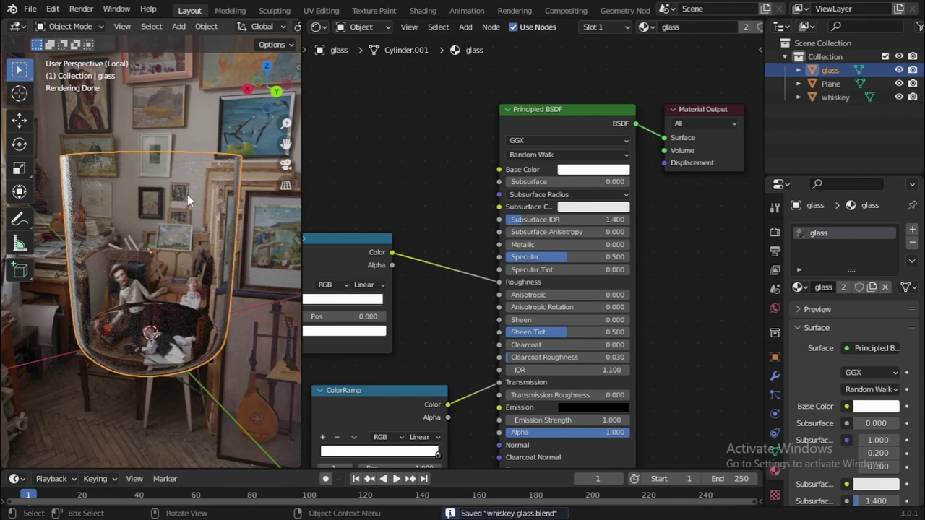
{"action": "key", "text": "KP_Divide"}
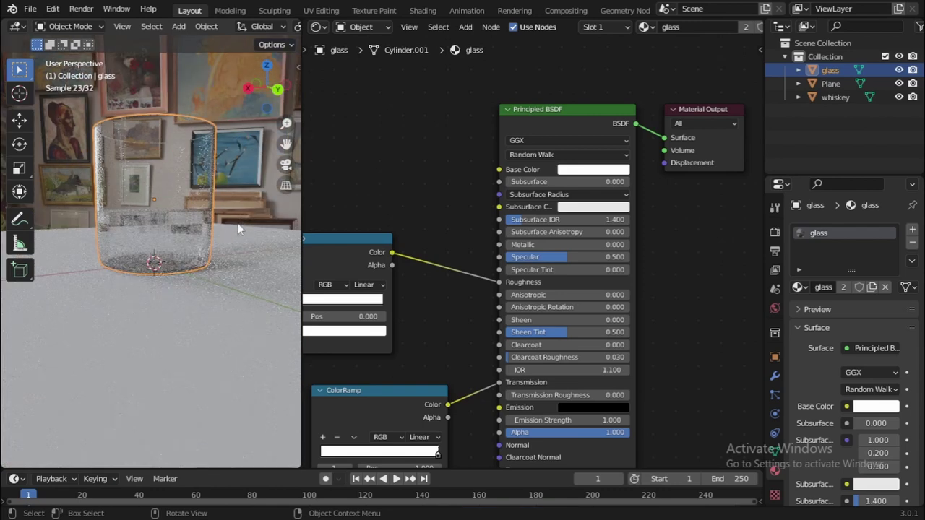
{"action": "scroll", "coordinate": [250, 219], "scroll_direction": "up", "scroll_amount": 3}
{"action": "key", "text": "ctrl+s"}
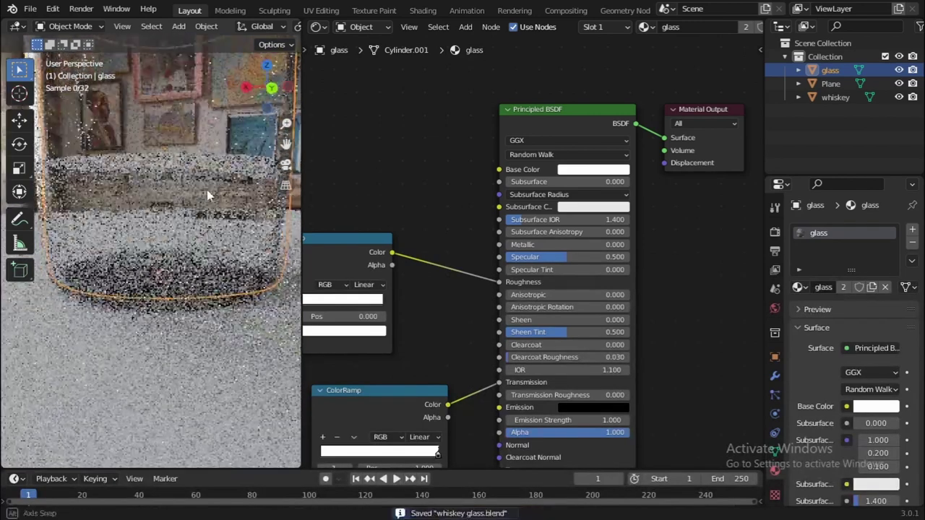
{"action": "middle_click_drag", "start_coordinate": [252, 219], "coordinate": [189, 202]}
{"action": "left_click", "coordinate": [172, 210]}
Step: Duplicate the whiskey's Light Path, two ColorRamps and Principled BSDF, placing copies above-left
{"action": "scroll", "coordinate": [420, 226], "scroll_direction": "down", "scroll_amount": 1}
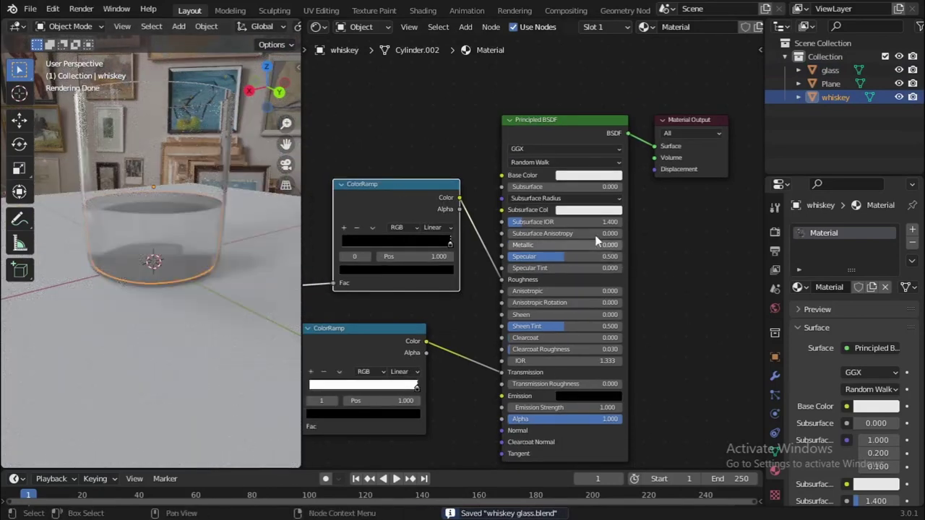
{"action": "scroll", "coordinate": [594, 217], "scroll_direction": "down", "scroll_amount": 3}
{"action": "middle_click_drag", "start_coordinate": [469, 206], "coordinate": [489, 268]}
{"action": "left_click_drag", "start_coordinate": [341, 203], "coordinate": [570, 414]}
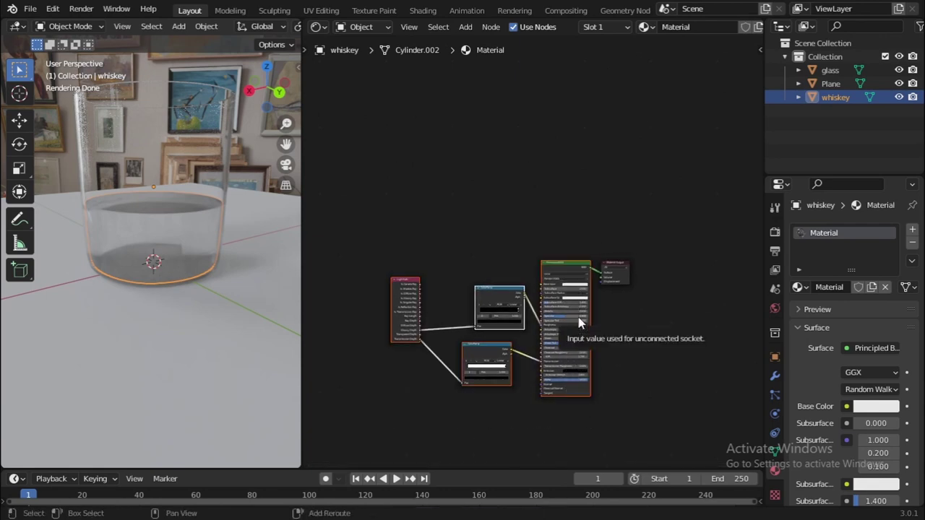
{"action": "key", "text": "shift+d"}
{"action": "left_click", "coordinate": [541, 169]}
{"action": "scroll", "coordinate": [556, 152], "scroll_direction": "up", "scroll_amount": 2}
{"action": "middle_click_drag", "start_coordinate": [574, 134], "coordinate": [543, 235]}
{"action": "key", "text": "ctrl+s"}
Step: Line up the two copied ColorRamps in one column by scaling X to 0
{"action": "scroll", "coordinate": [562, 183], "scroll_direction": "up", "scroll_amount": 1}
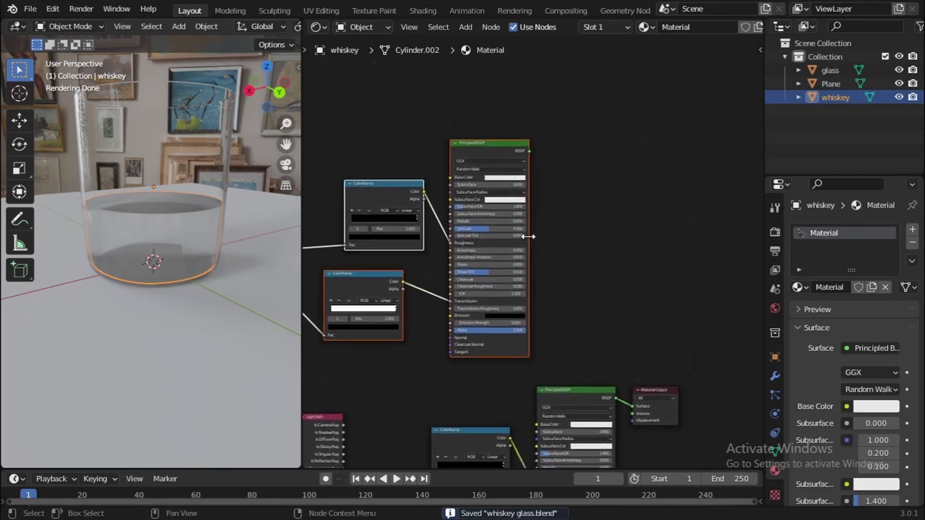
{"action": "scroll", "coordinate": [358, 185], "scroll_direction": "down", "scroll_amount": 2}
{"action": "left_click_drag", "start_coordinate": [368, 183], "coordinate": [414, 284]}
{"action": "key", "text": "s"}
{"action": "key", "text": "x"}
{"action": "key", "text": "0"}
{"action": "key", "text": "Return"}
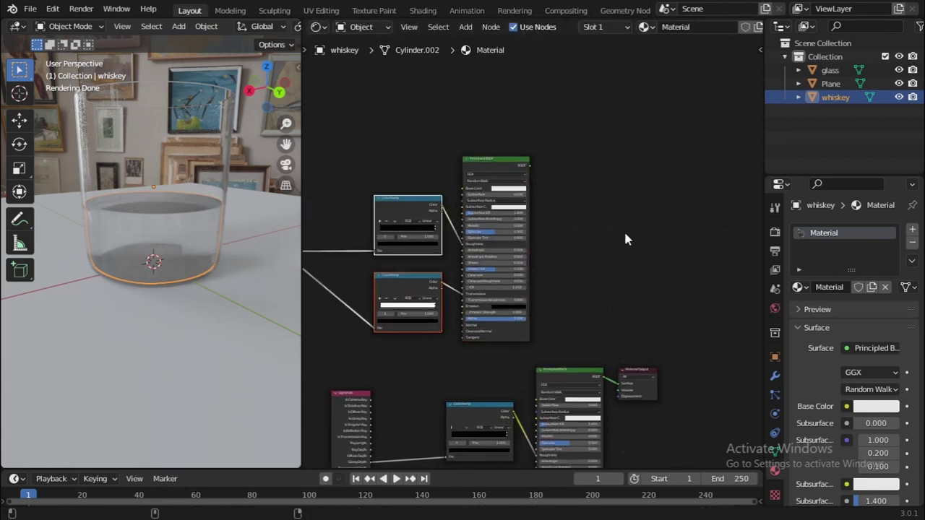
{"action": "key", "text": "super"}
{"action": "key", "text": "alt+Tab"}
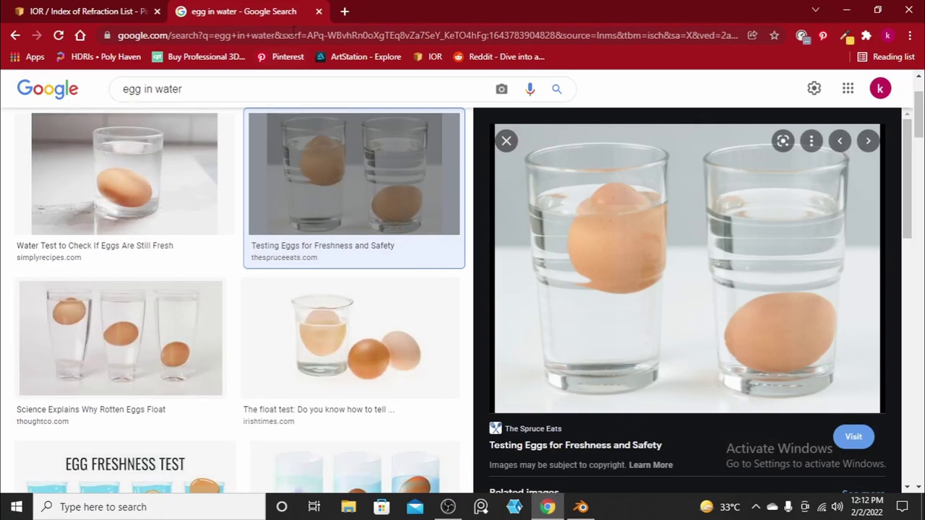
Step: Search Google Images for 'whiskey color'
{"action": "left_click", "coordinate": [294, 36]}
{"action": "type", "text": "wi"}
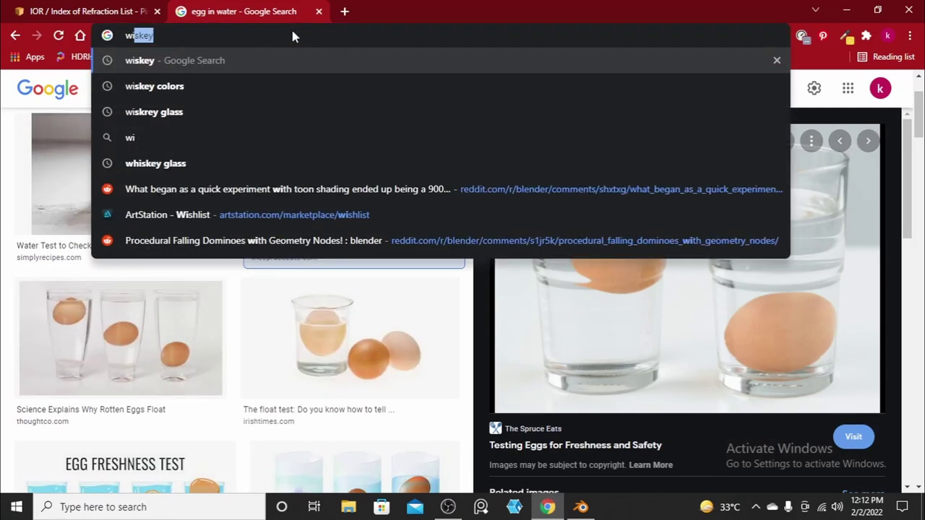
{"action": "key", "text": "BackSpace"}
{"action": "type", "text": "hi"}
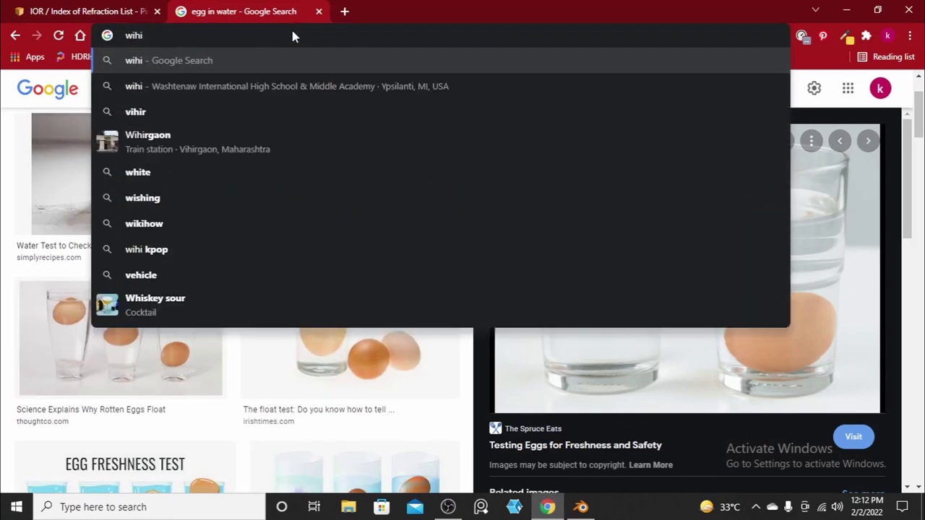
{"action": "key", "text": "BackSpace"}
{"action": "key", "text": "BackSpace"}
{"action": "type", "text": "hiskey color"}
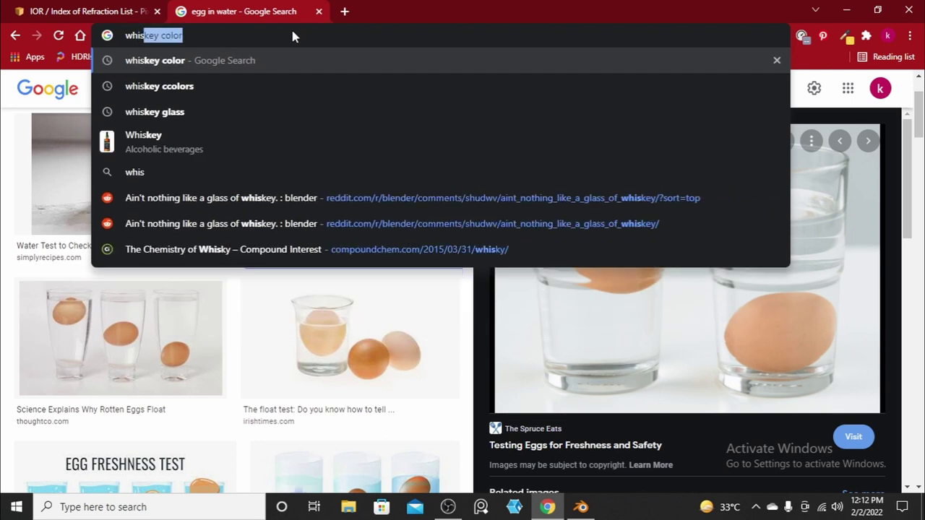
{"action": "key", "text": "Down"}
{"action": "key", "text": "Down"}
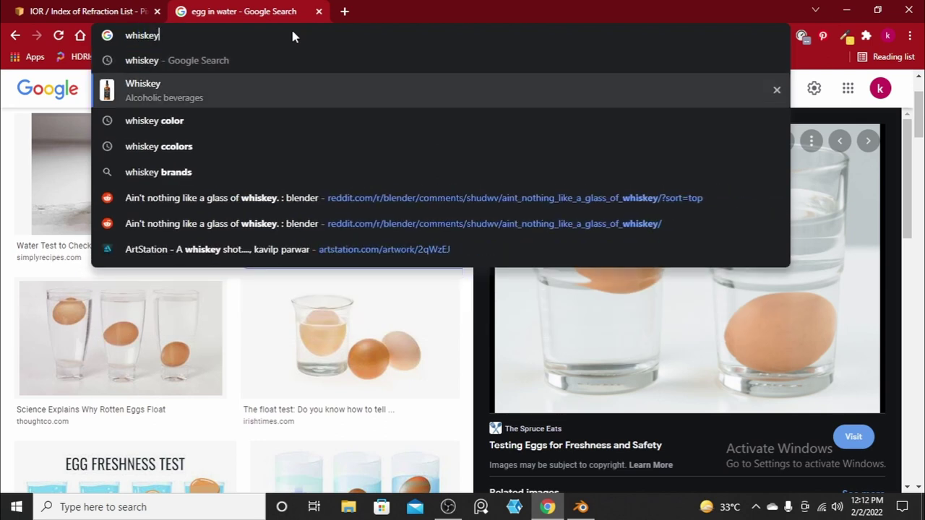
{"action": "key", "text": "Return"}
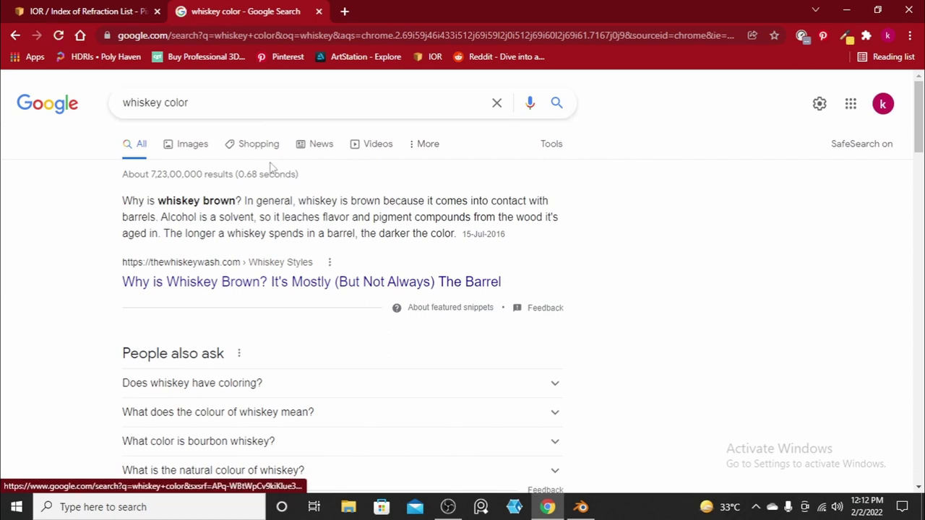
{"action": "left_click", "coordinate": [173, 142]}
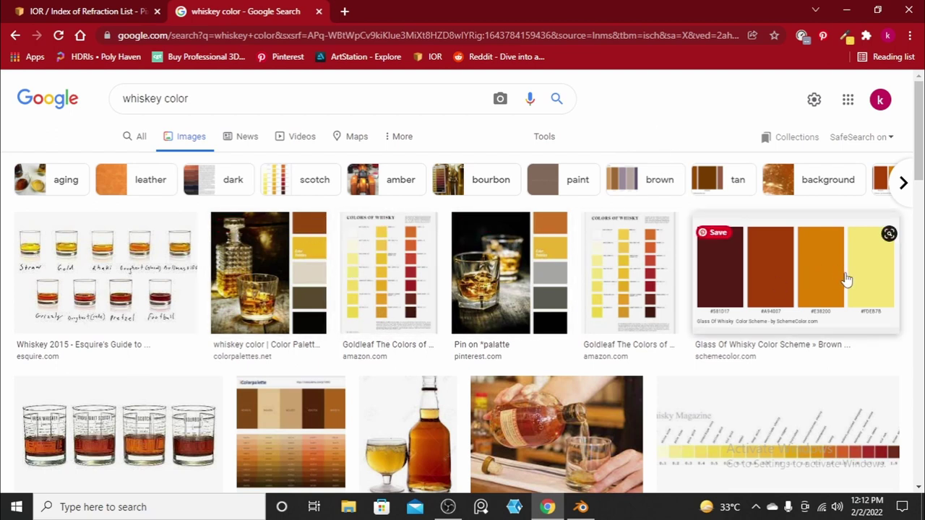
Step: Copy the pale yellow #F5E477 from a whisky colour palette with ColorZilla
{"action": "left_click", "coordinate": [844, 35]}
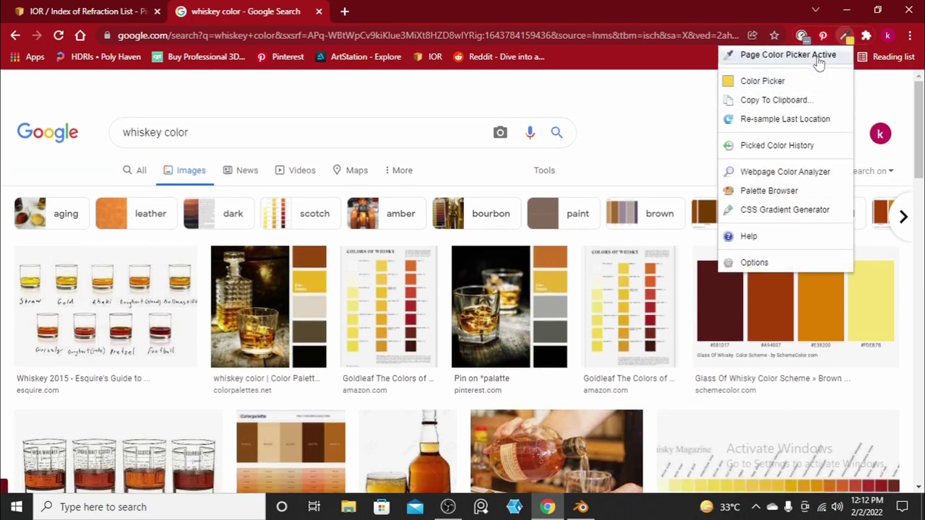
{"action": "left_click", "coordinate": [819, 58]}
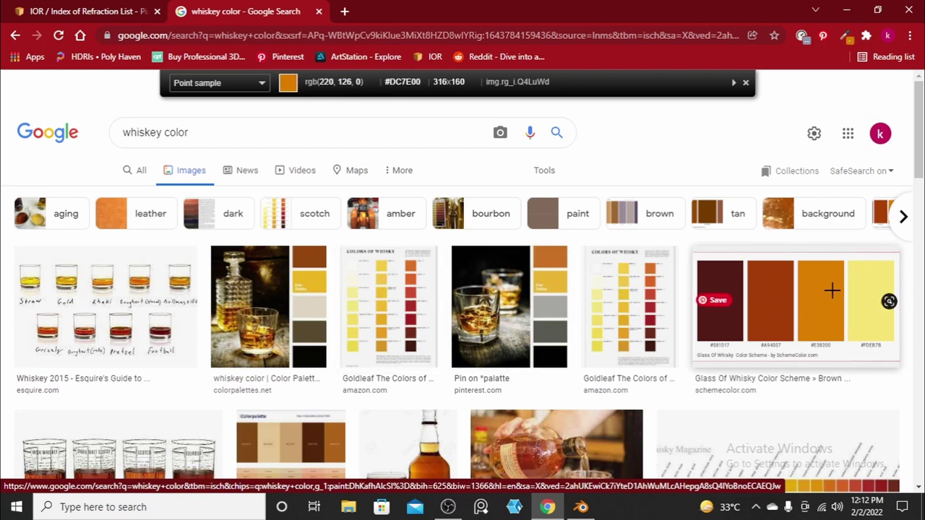
{"action": "left_click", "coordinate": [872, 277]}
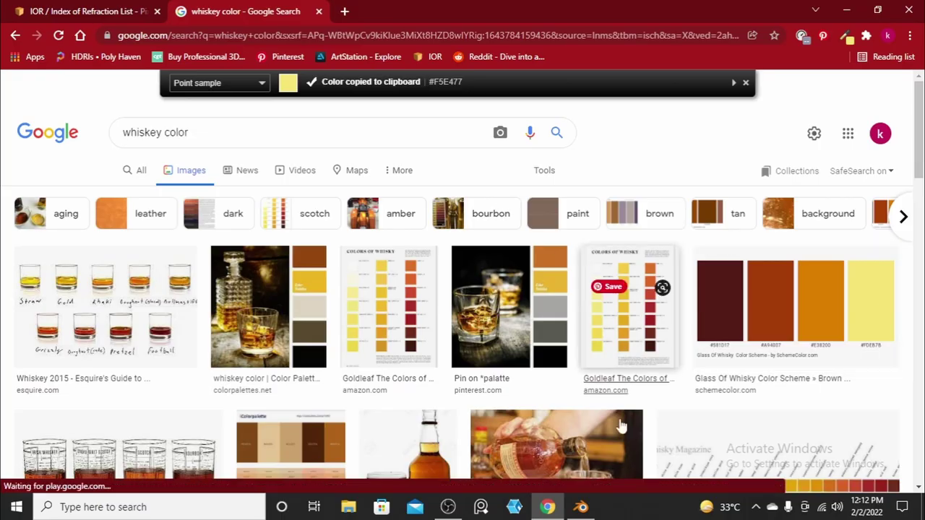
{"action": "left_click", "coordinate": [580, 507]}
{"action": "scroll", "coordinate": [598, 213], "scroll_direction": "up", "scroll_amount": 6}
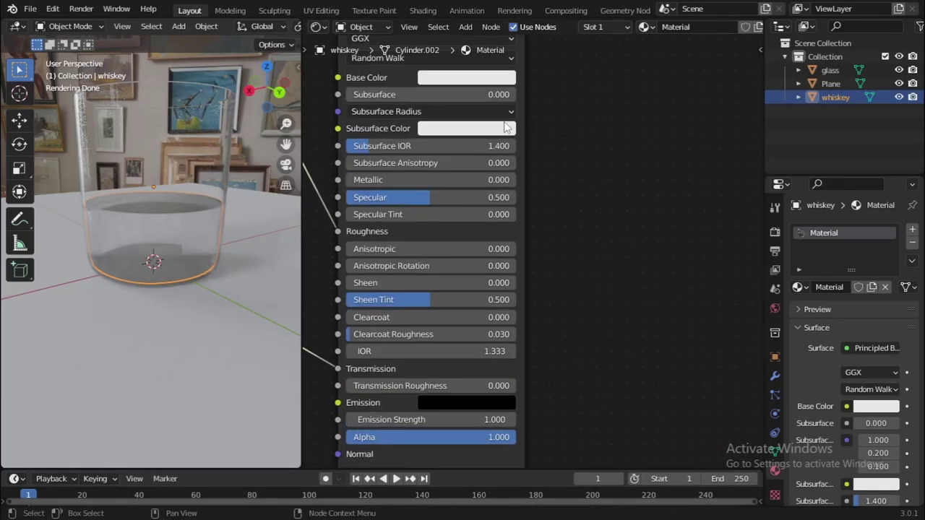
Step: Set the whiskey Principled BSDF's Base Color to hex F5E477
{"action": "left_click", "coordinate": [515, 182]}
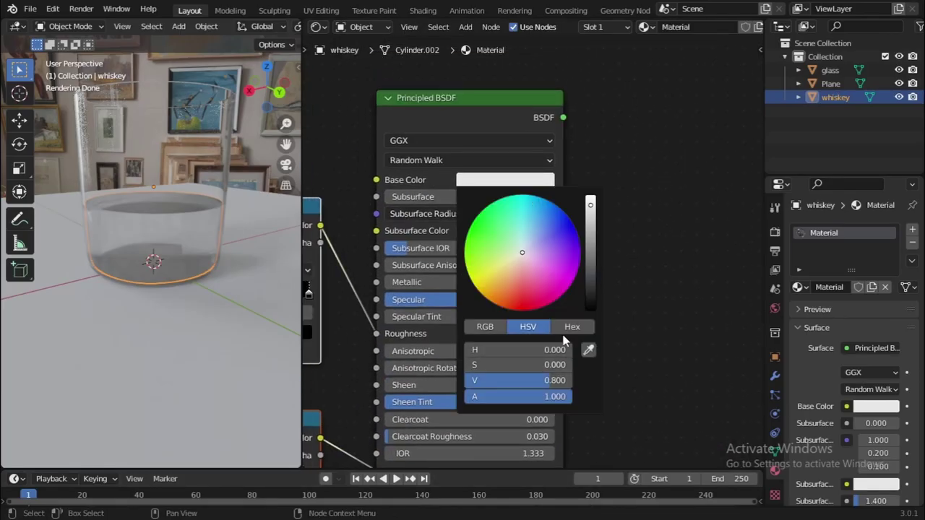
{"action": "left_click", "coordinate": [563, 330]}
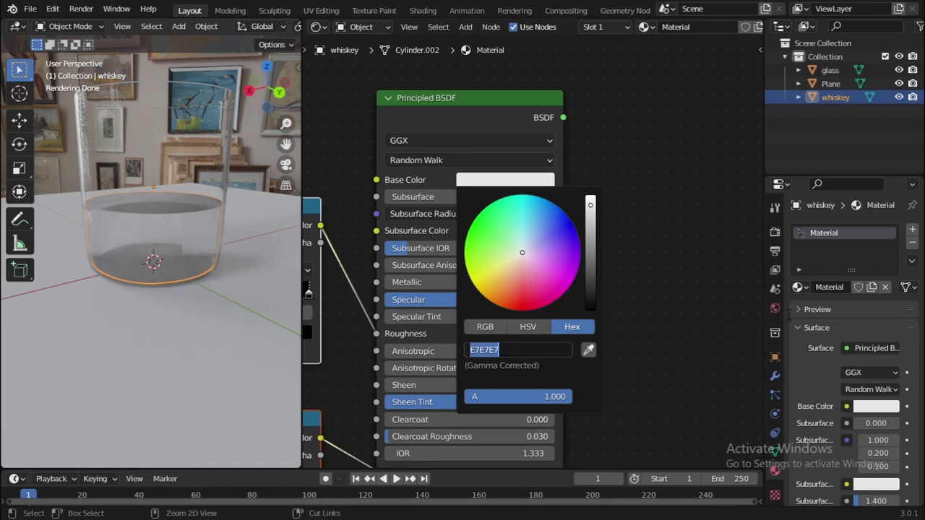
{"action": "key", "text": "ctrl+v"}
{"action": "key", "text": "Return"}
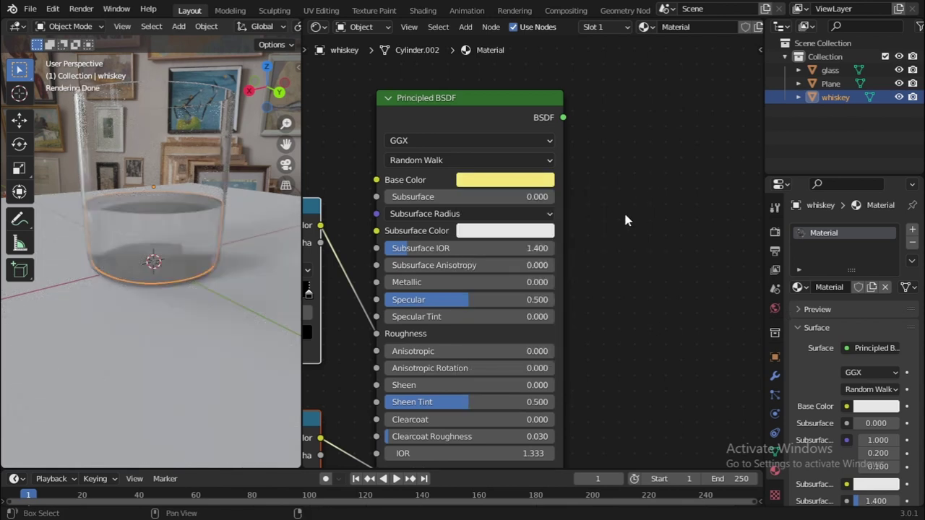
{"action": "scroll", "coordinate": [515, 138], "scroll_direction": "down", "scroll_amount": 3}
{"action": "scroll", "coordinate": [522, 187], "scroll_direction": "up", "scroll_amount": 2}
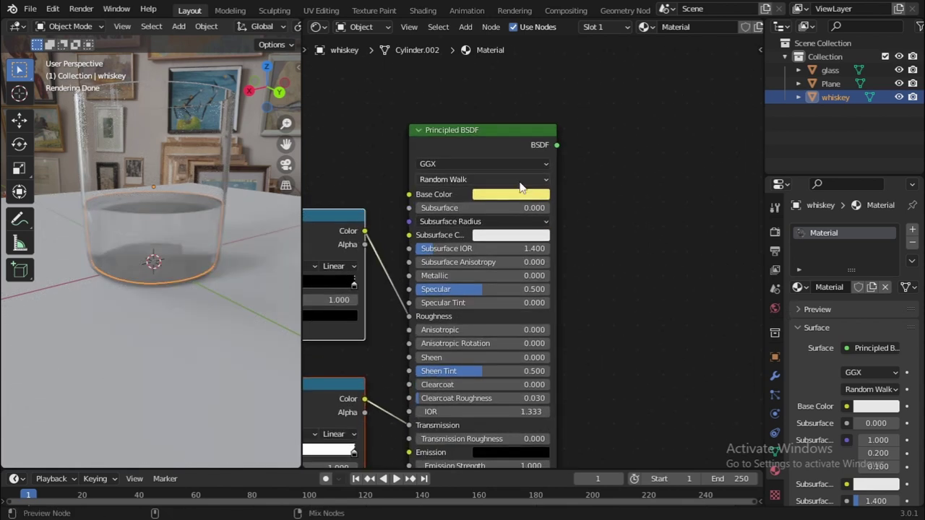
Step: Preview the Principled BSDF directly on the whiskey liquid and look at the result
{"action": "left_click", "coordinate": [487, 137], "text": "ctrl+shift"}
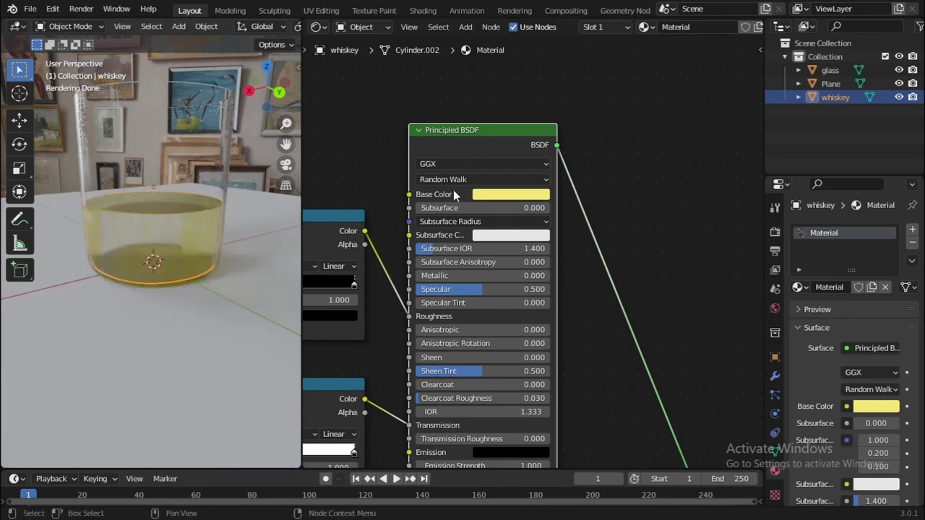
{"action": "scroll", "coordinate": [549, 210], "scroll_direction": "down", "scroll_amount": 3}
{"action": "scroll", "coordinate": [592, 224], "scroll_direction": "up", "scroll_amount": 2}
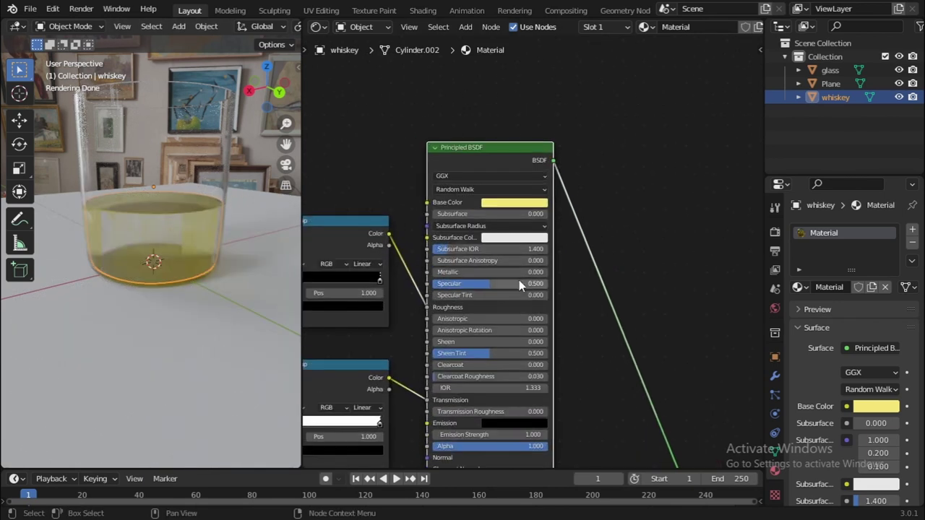
{"action": "scroll", "coordinate": [607, 284], "scroll_direction": "down", "scroll_amount": 4}
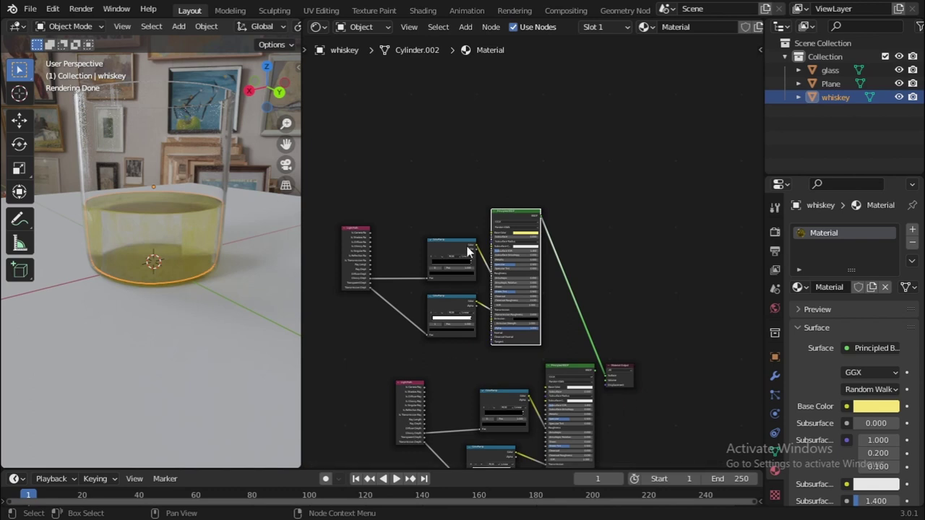
{"action": "scroll", "coordinate": [526, 229], "scroll_direction": "up", "scroll_amount": 2}
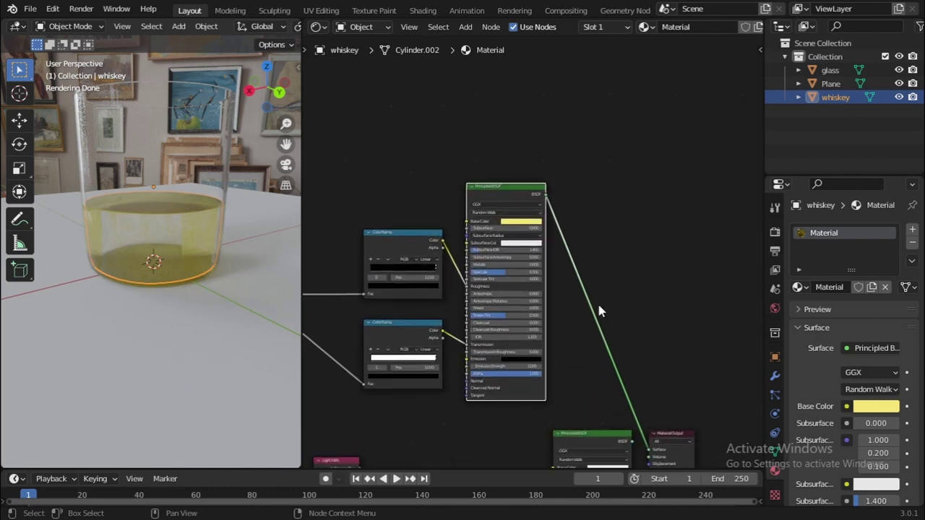
{"action": "middle_click_drag", "start_coordinate": [598, 309], "coordinate": [551, 197]}
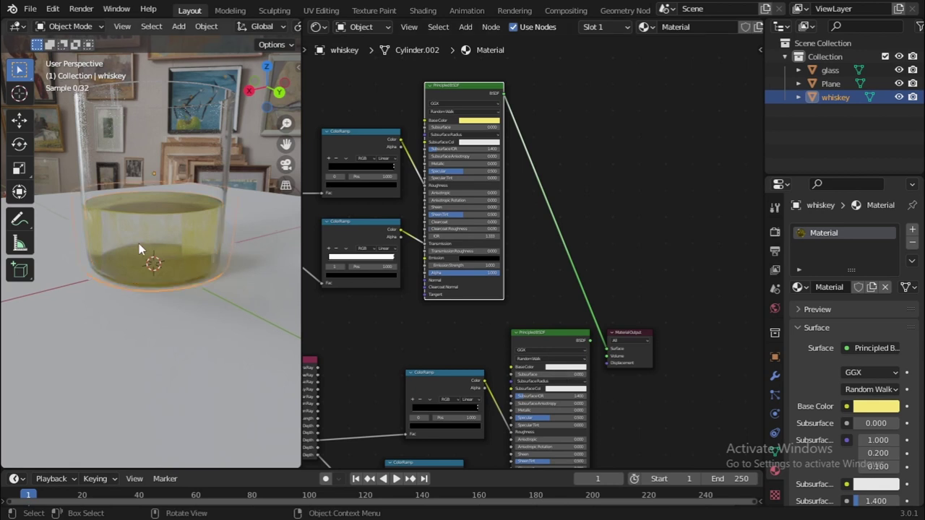
{"action": "middle_click_drag", "start_coordinate": [138, 243], "coordinate": [134, 221]}
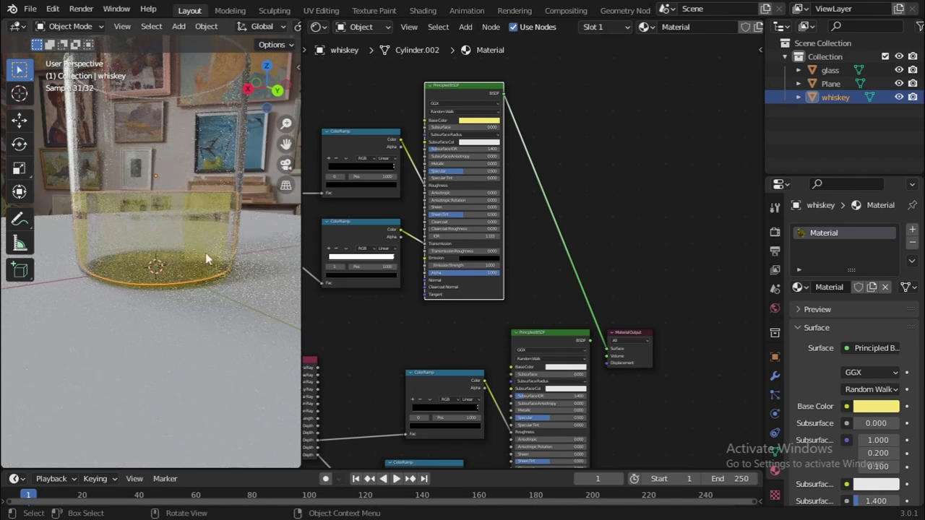
Step: Sample an amber orange from the whiskey palette with Chrome's colour picker extension
{"action": "key", "text": "alt+Tab"}
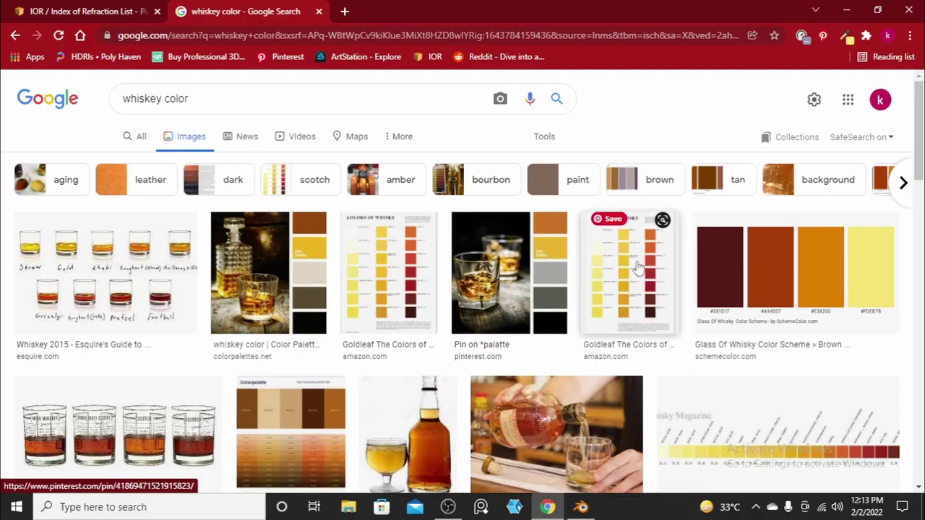
{"action": "left_click", "coordinate": [849, 37]}
{"action": "left_click", "coordinate": [817, 83]}
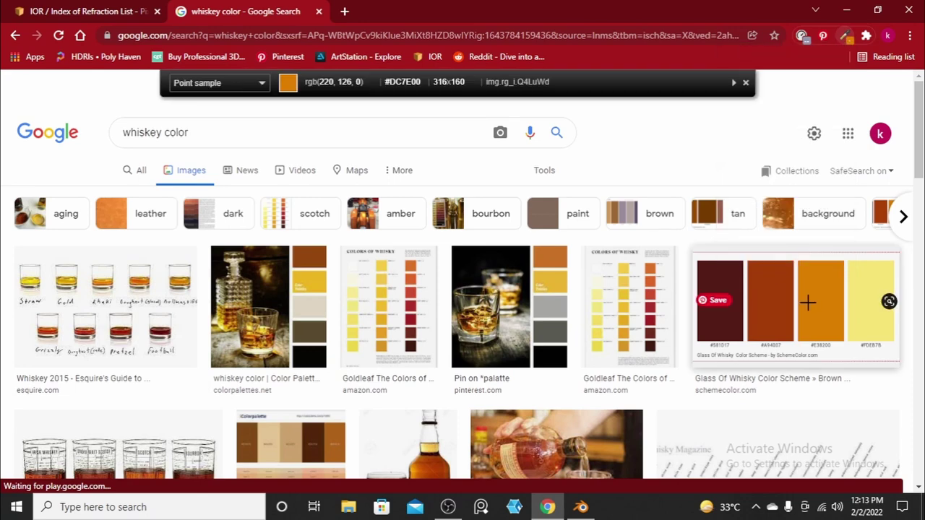
{"action": "left_click", "coordinate": [807, 302]}
Step: Change the whiskey Base Color to amber DC7E00, save, and maximize the 3D viewport
{"action": "left_click", "coordinate": [580, 506]}
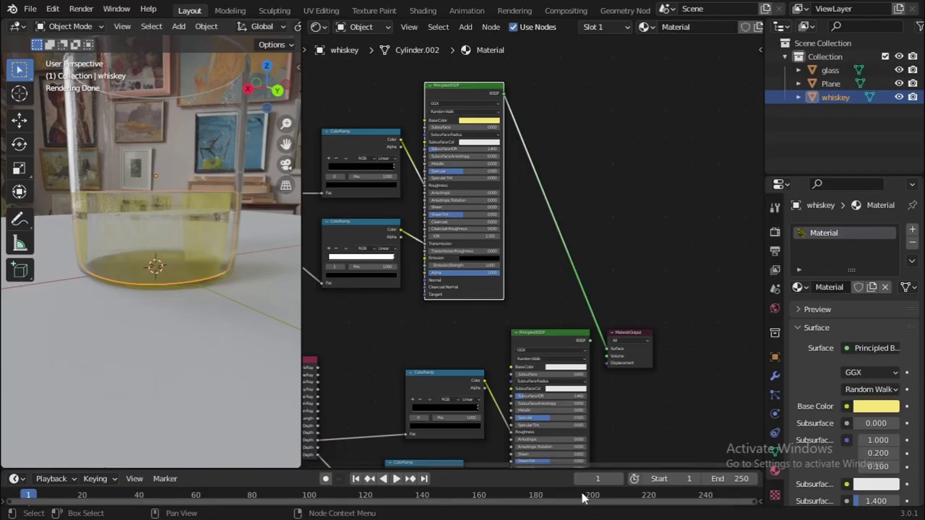
{"action": "left_click", "coordinate": [474, 120]}
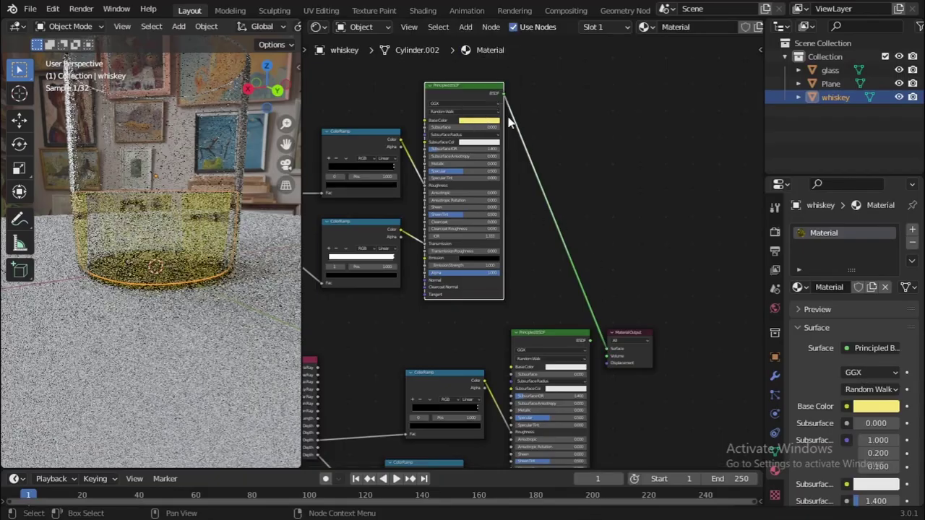
{"action": "left_click", "coordinate": [477, 120]}
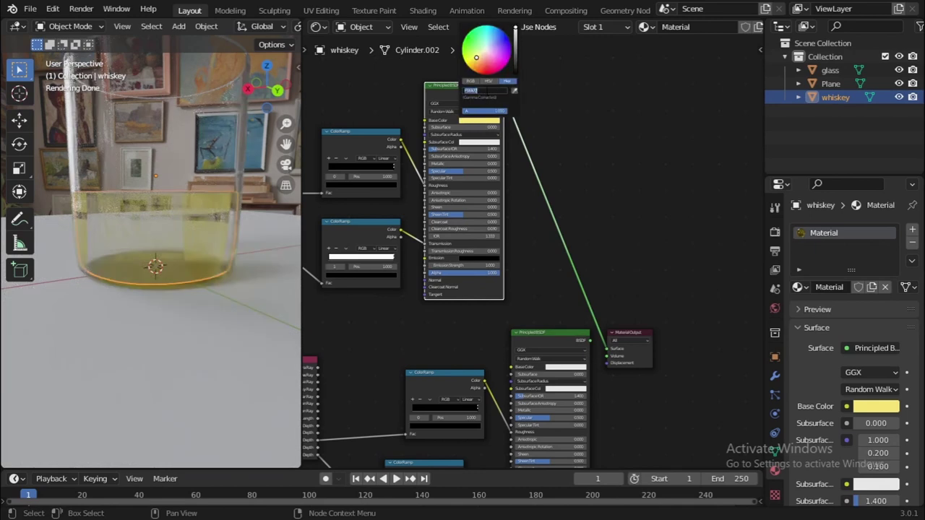
{"action": "key", "text": "Return"}
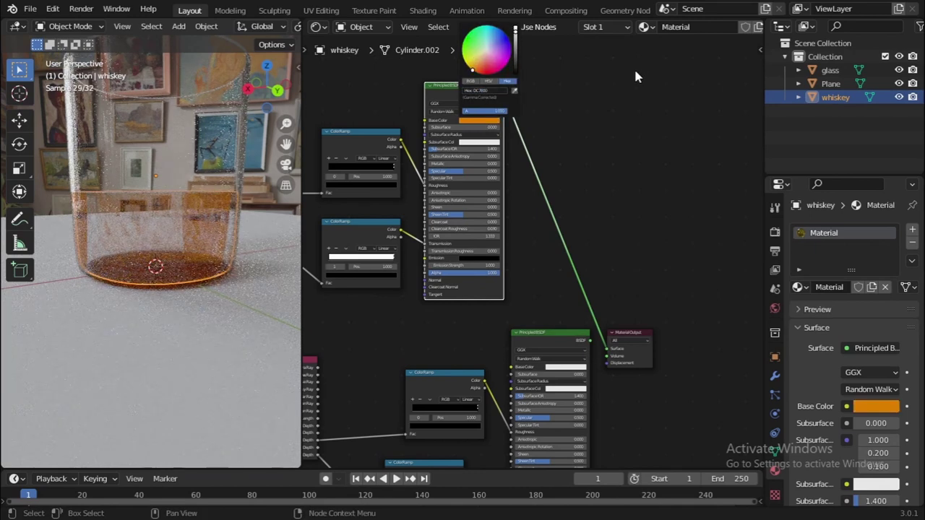
{"action": "key", "text": "ctrl+s"}
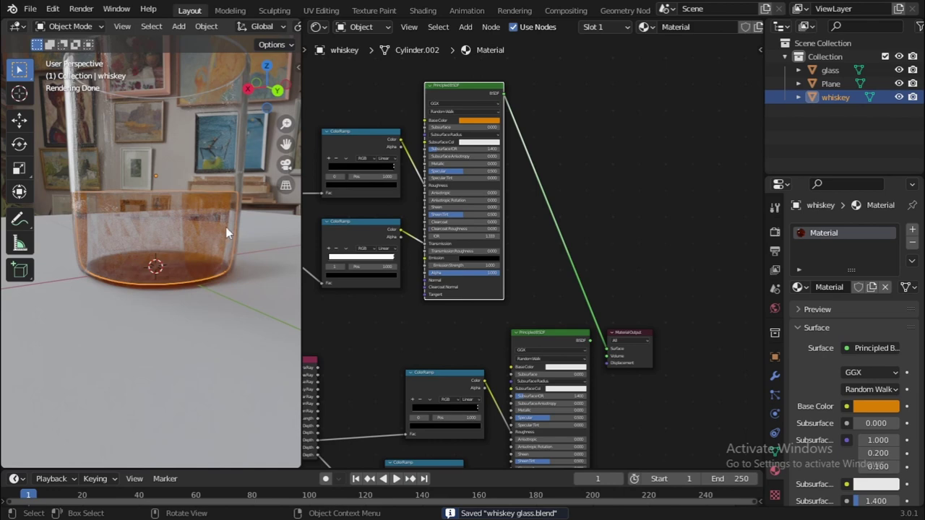
{"action": "key", "text": "ctrl+space"}
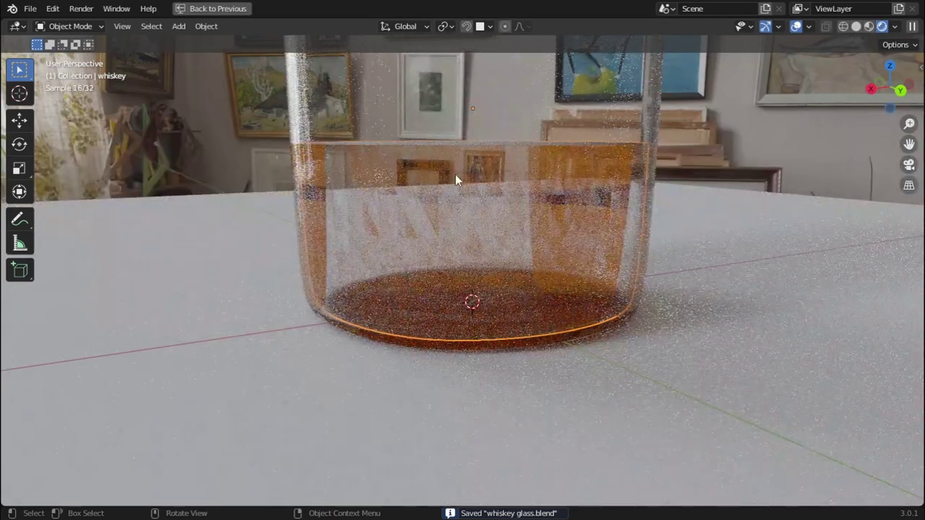
Step: Switch to solid shading and front view, framing the liquid's edge against the glass wall
{"action": "middle_click_drag", "start_coordinate": [455, 174], "coordinate": [471, 153]}
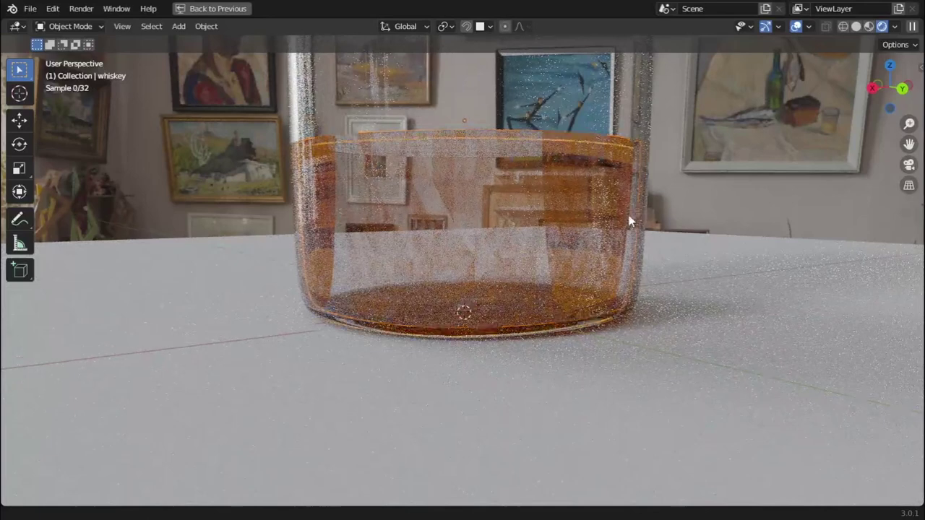
{"action": "middle_click_drag", "start_coordinate": [628, 221], "coordinate": [627, 223]}
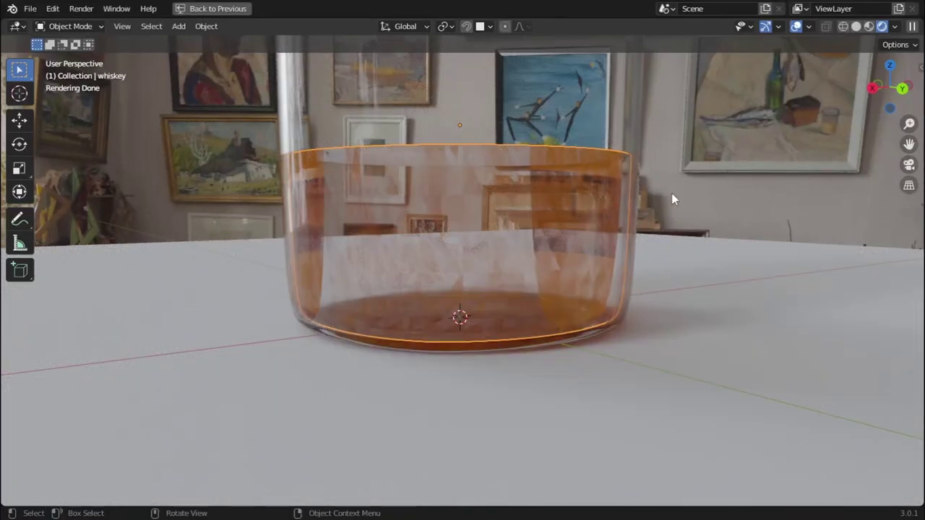
{"action": "key", "text": "s"}
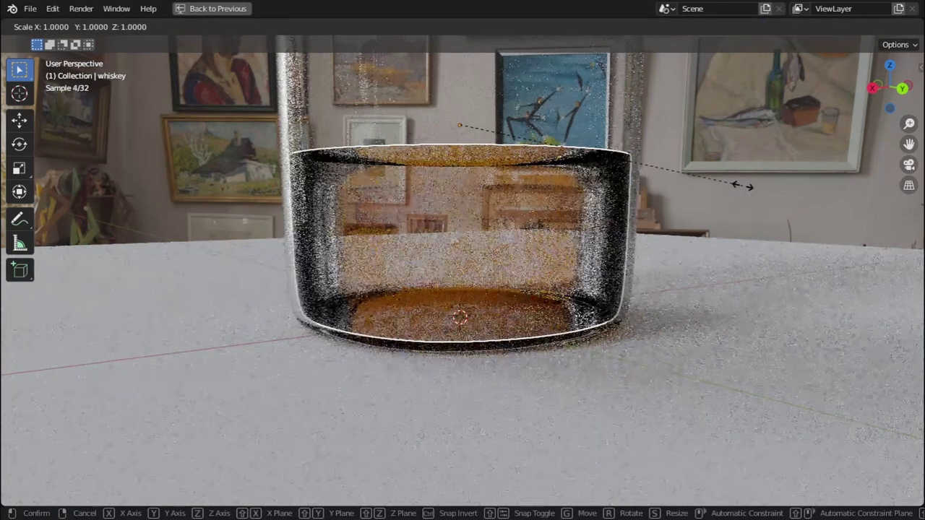
{"action": "key", "text": "shift+z"}
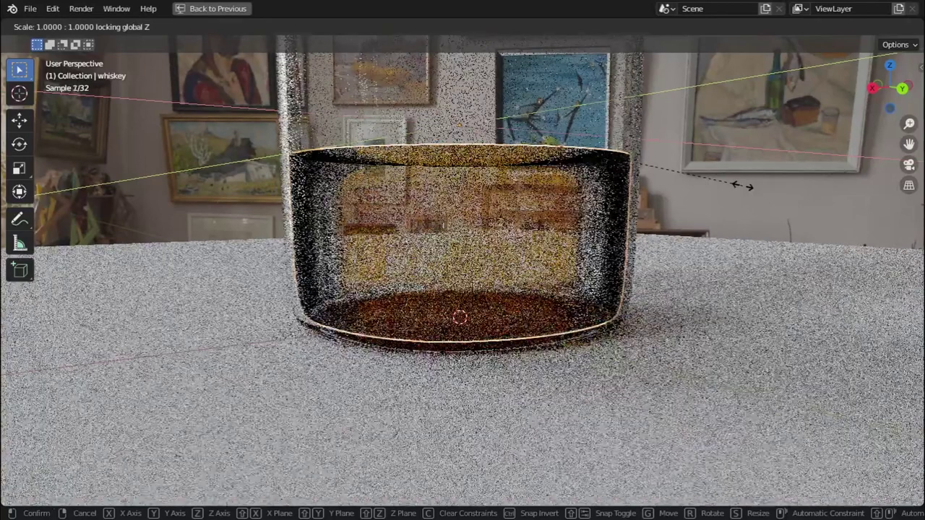
{"action": "key", "text": "Escape"}
{"action": "key", "text": "z"}
{"action": "left_click", "coordinate": [838, 183]}
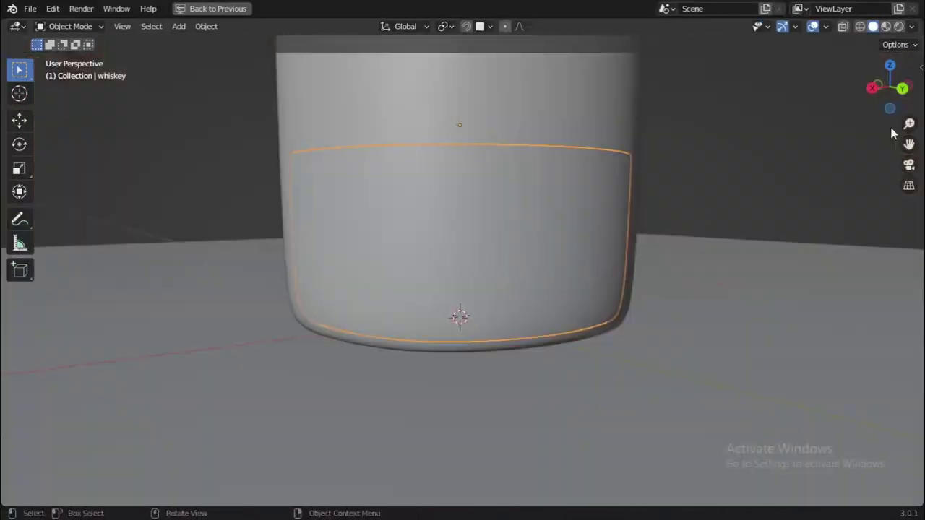
{"action": "left_click", "coordinate": [875, 90]}
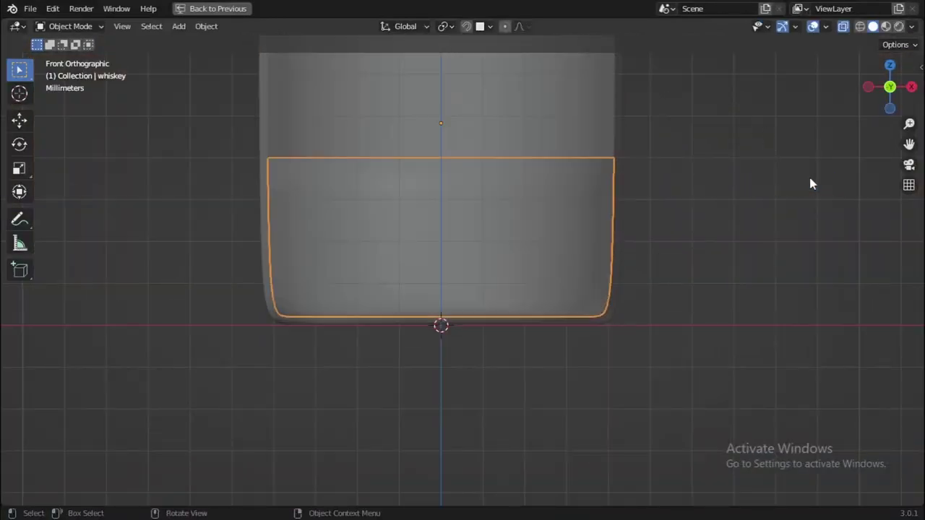
{"action": "scroll", "coordinate": [809, 175], "scroll_direction": "up", "scroll_amount": 4}
{"action": "middle_click_drag", "start_coordinate": [797, 176], "coordinate": [578, 279], "text": "shift"}
Step: Scale the liquid's width only to about 0.996, save, and return to rendered shading
{"action": "key", "text": "s"}
{"action": "key", "text": "shift+z"}
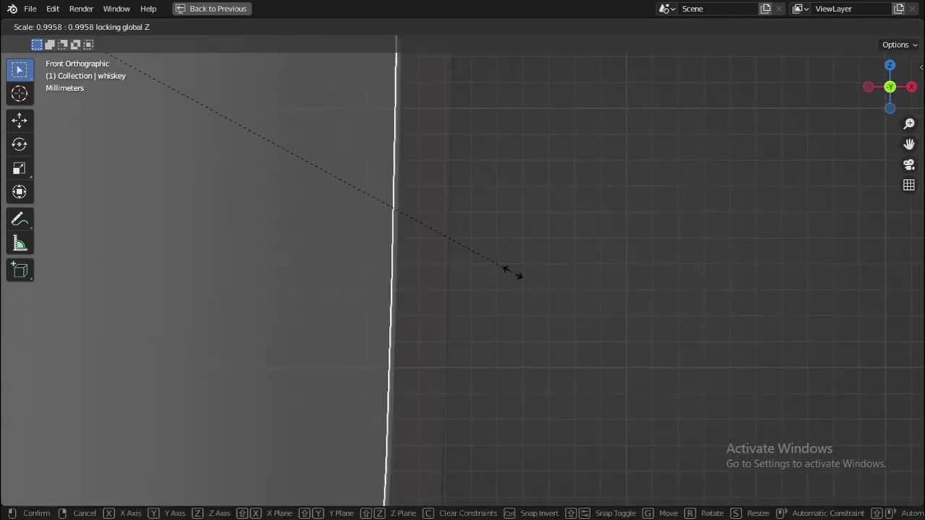
{"action": "left_click", "coordinate": [543, 276]}
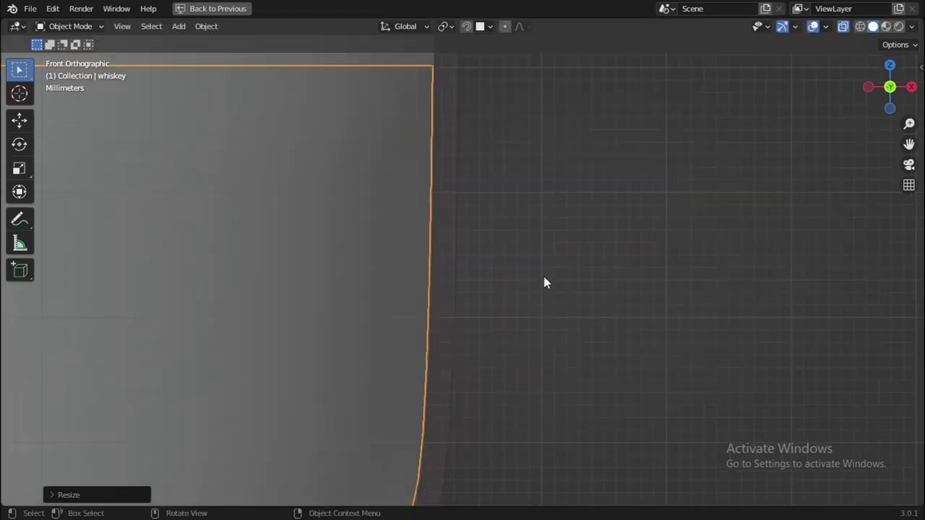
{"action": "key", "text": "ctrl+s"}
{"action": "scroll", "coordinate": [532, 289], "scroll_direction": "down", "scroll_amount": 5}
{"action": "middle_click_drag", "start_coordinate": [532, 289], "coordinate": [465, 310]}
{"action": "key", "text": "grave"}
{"action": "key", "text": "Escape"}
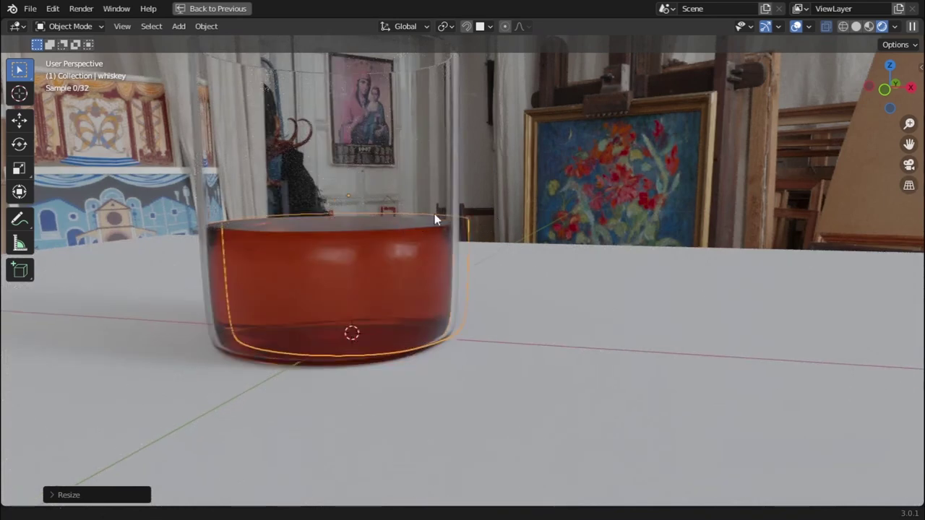
Step: Save the file and restore the full layout with the node editor
{"action": "scroll", "coordinate": [438, 212], "scroll_direction": "down", "scroll_amount": 4}
{"action": "middle_click_drag", "start_coordinate": [491, 194], "coordinate": [503, 227]}
{"action": "key", "text": "ctrl+s"}
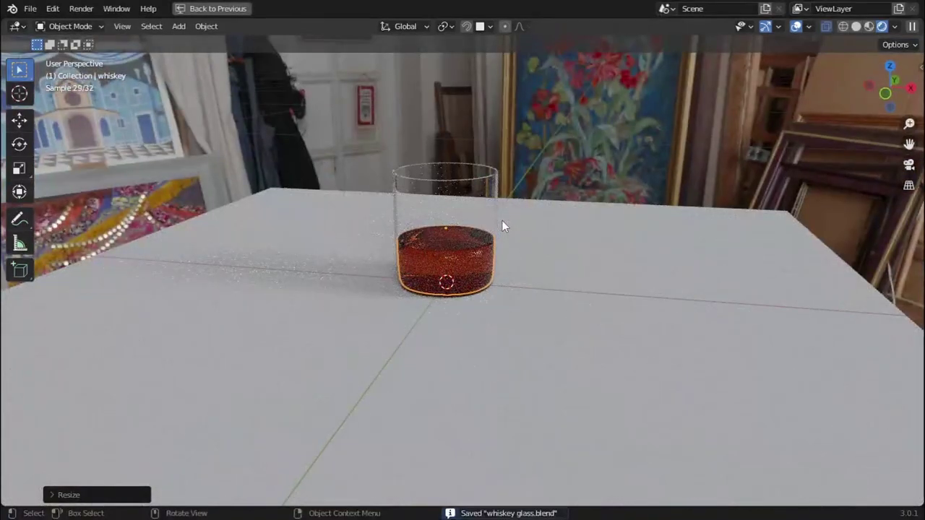
{"action": "key", "text": "ctrl+space"}
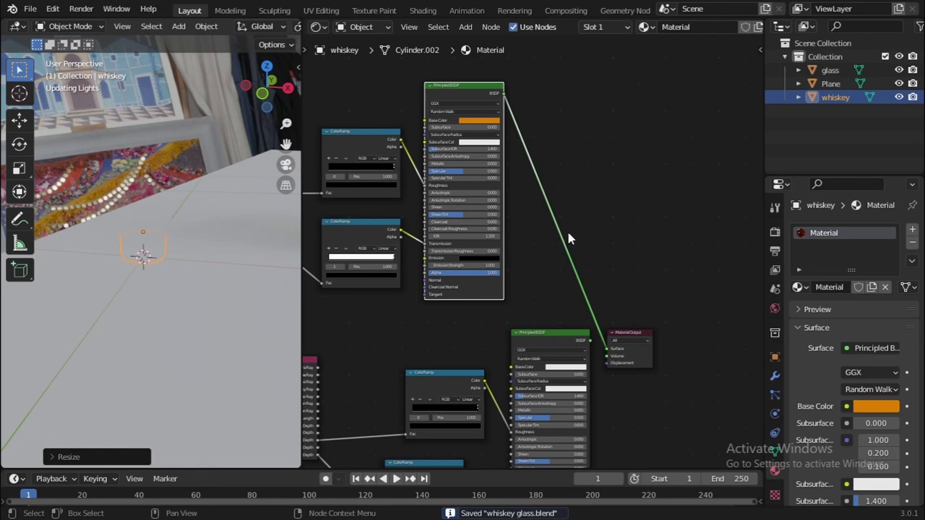
Step: Move the second shader's lower four nodes to the left and deselect them
{"action": "scroll", "coordinate": [566, 228], "scroll_direction": "down", "scroll_amount": 3}
{"action": "scroll", "coordinate": [230, 286], "scroll_direction": "up", "scroll_amount": 3}
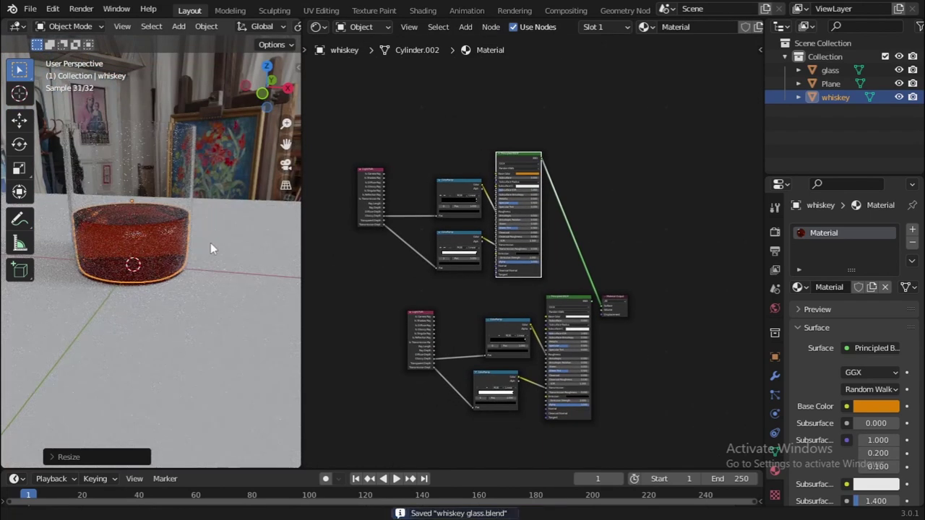
{"action": "scroll", "coordinate": [211, 243], "scroll_direction": "down", "scroll_amount": 1}
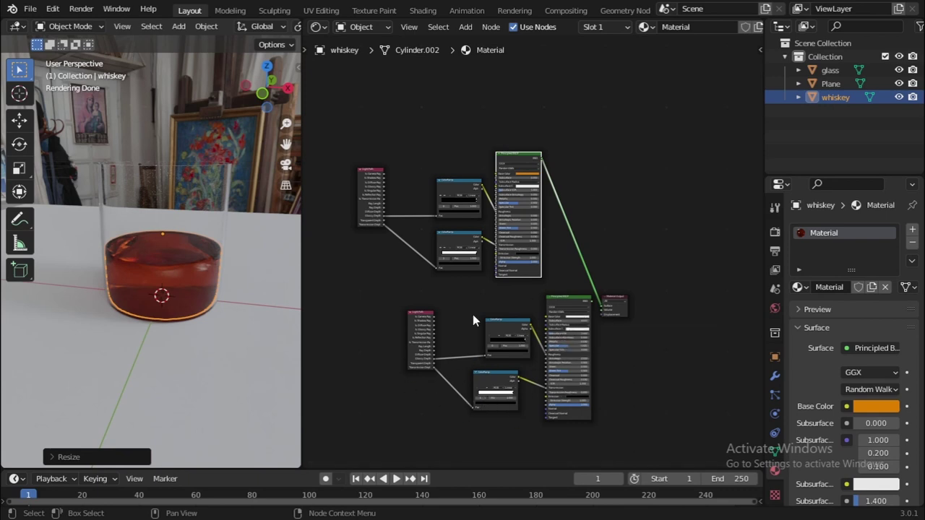
{"action": "left_click_drag", "start_coordinate": [399, 303], "coordinate": [567, 423]}
{"action": "left_click_drag", "start_coordinate": [570, 305], "coordinate": [497, 325]}
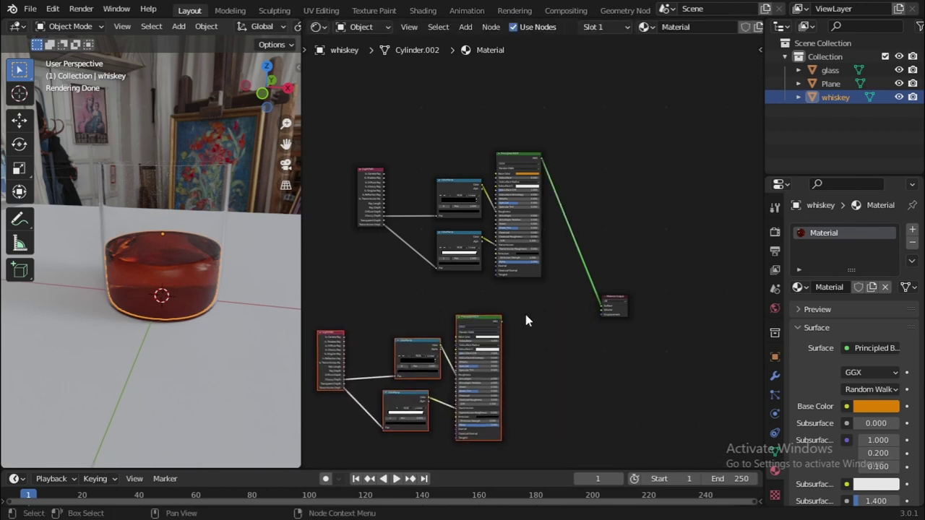
{"action": "left_click", "coordinate": [527, 321]}
{"action": "key", "text": "super"}
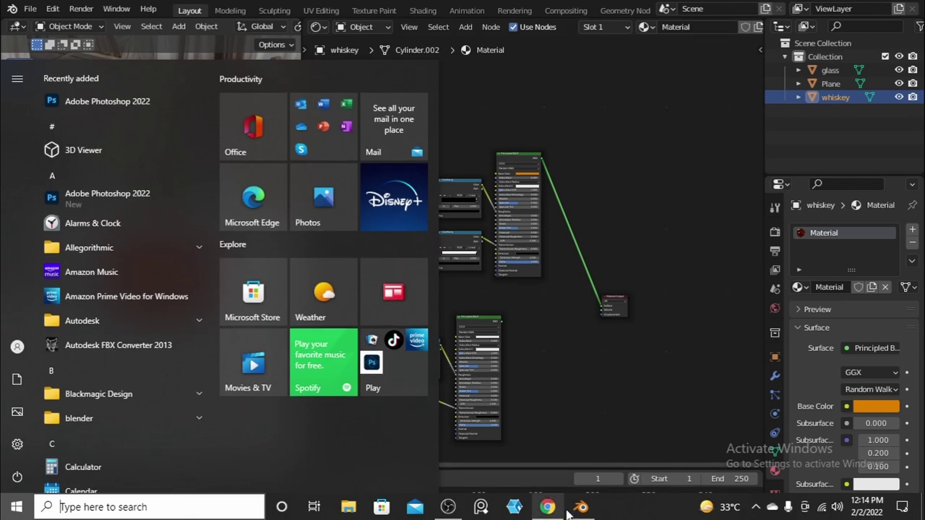
Step: Search Google Images for just 'whiskey' and browse the results
{"action": "left_click", "coordinate": [547, 507]}
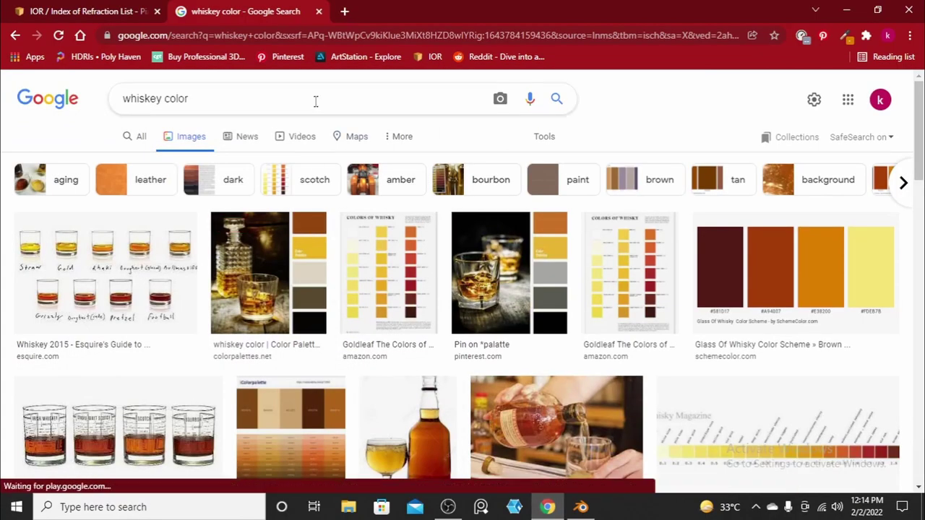
{"action": "triple_click", "coordinate": [315, 101]}
{"action": "left_click", "coordinate": [315, 100]}
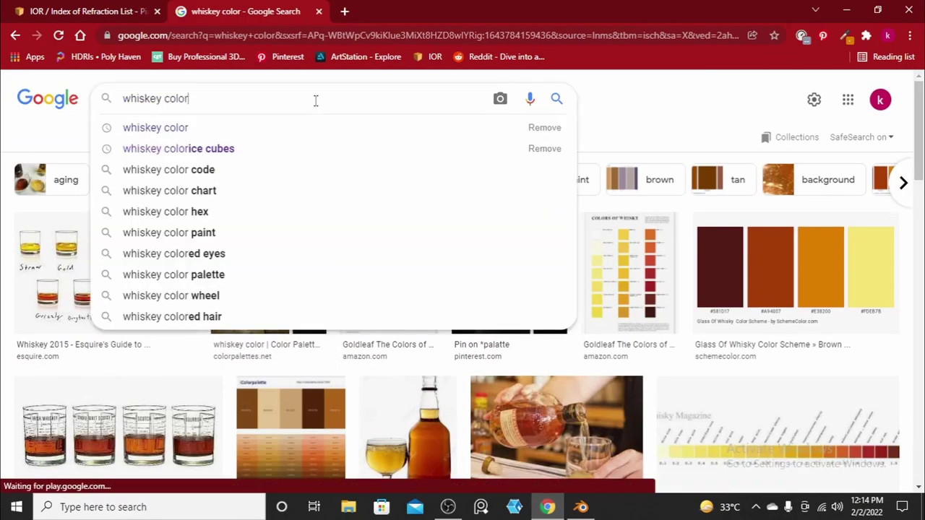
{"action": "key", "text": "BackSpace"}
{"action": "key", "text": "BackSpace"}
{"action": "key", "text": "BackSpace"}
{"action": "key", "text": "BackSpace"}
{"action": "key", "text": "BackSpace"}
{"action": "key", "text": "BackSpace"}
{"action": "key", "text": "Return"}
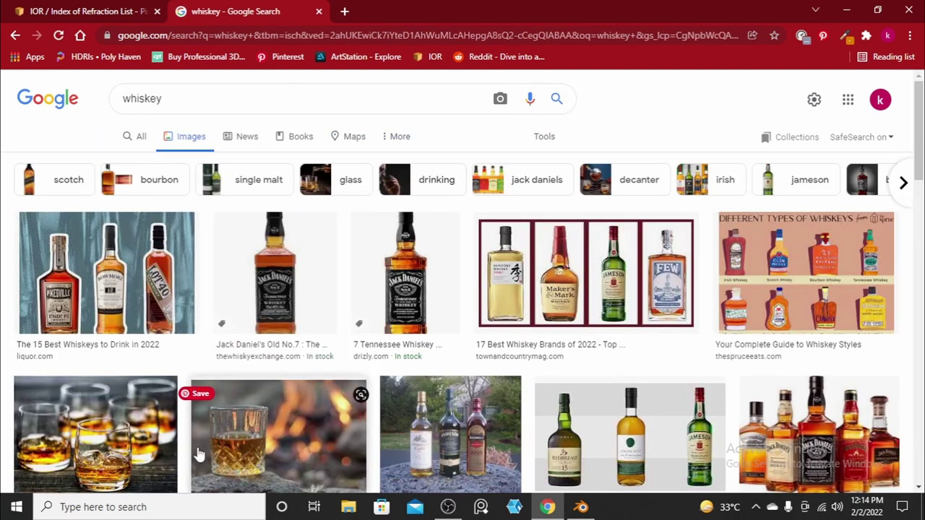
{"action": "scroll", "coordinate": [600, 350], "scroll_direction": "down", "scroll_amount": 8}
{"action": "scroll", "coordinate": [600, 350], "scroll_direction": "down", "scroll_amount": 2}
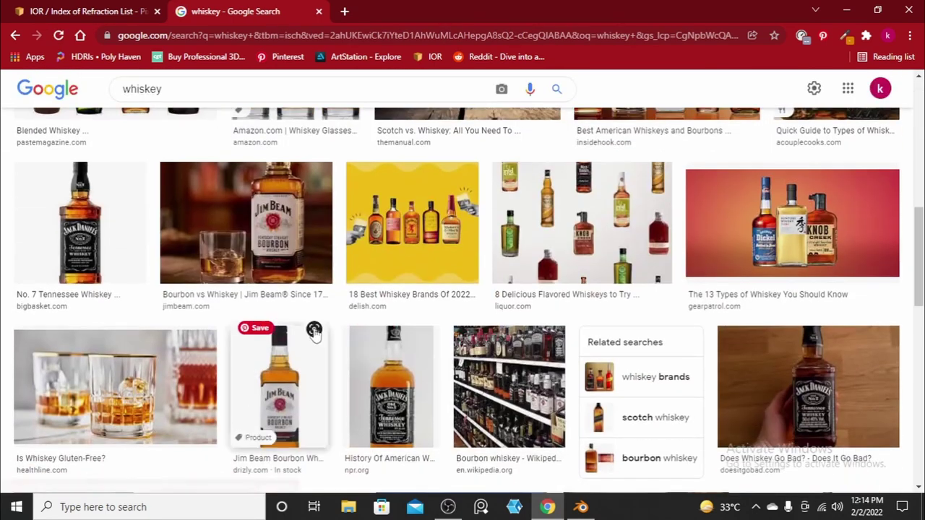
{"action": "scroll", "coordinate": [253, 324], "scroll_direction": "down", "scroll_amount": 4}
{"action": "scroll", "coordinate": [527, 296], "scroll_direction": "down", "scroll_amount": 12}
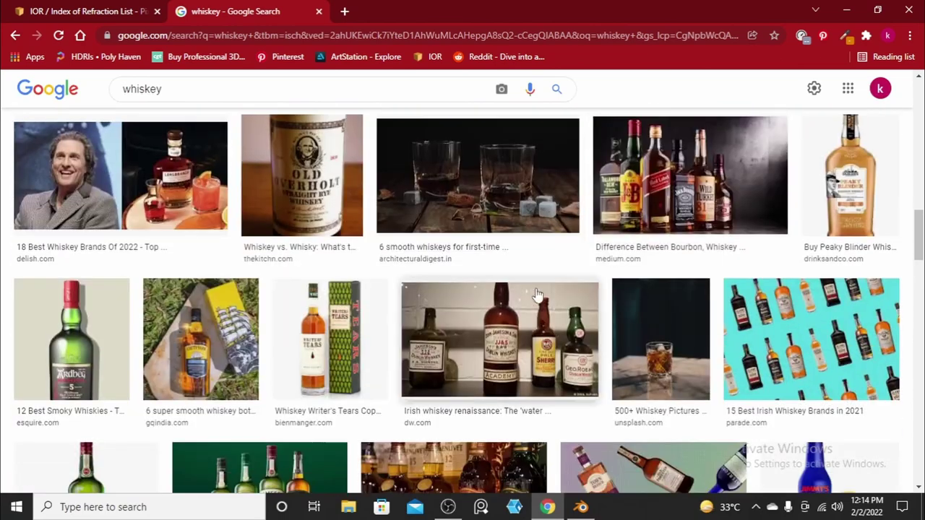
{"action": "scroll", "coordinate": [385, 215], "scroll_direction": "up", "scroll_amount": 8}
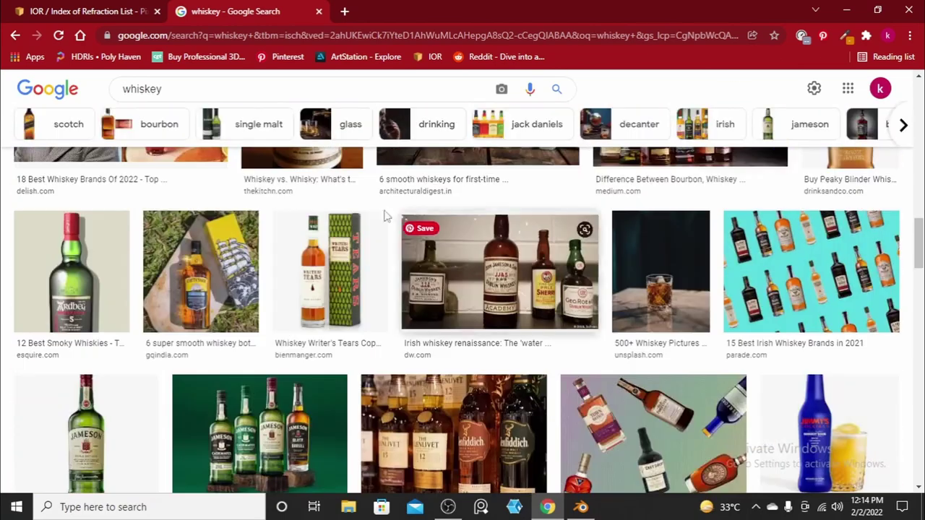
Step: Search images for 'whiskey glass' and open an iStock whiskey-on-ice reference photo
{"action": "left_click", "coordinate": [336, 82]}
{"action": "type", "text": "glass"}
{"action": "key", "text": "Return"}
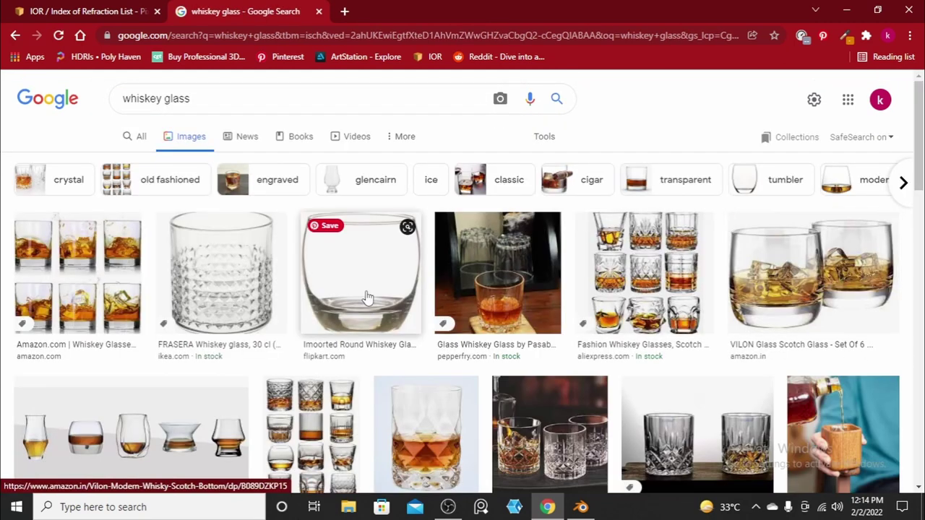
{"action": "scroll", "coordinate": [466, 302], "scroll_direction": "down", "scroll_amount": 3}
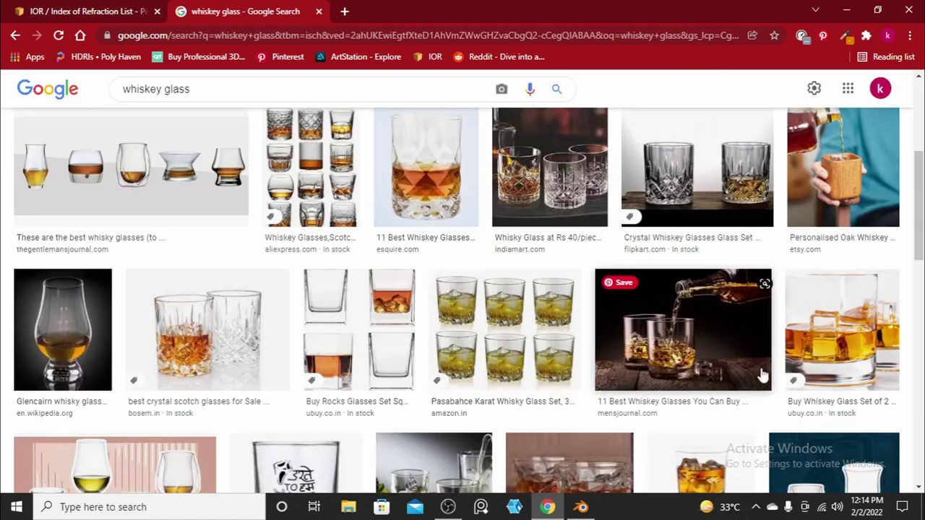
{"action": "scroll", "coordinate": [344, 366], "scroll_direction": "down", "scroll_amount": 3}
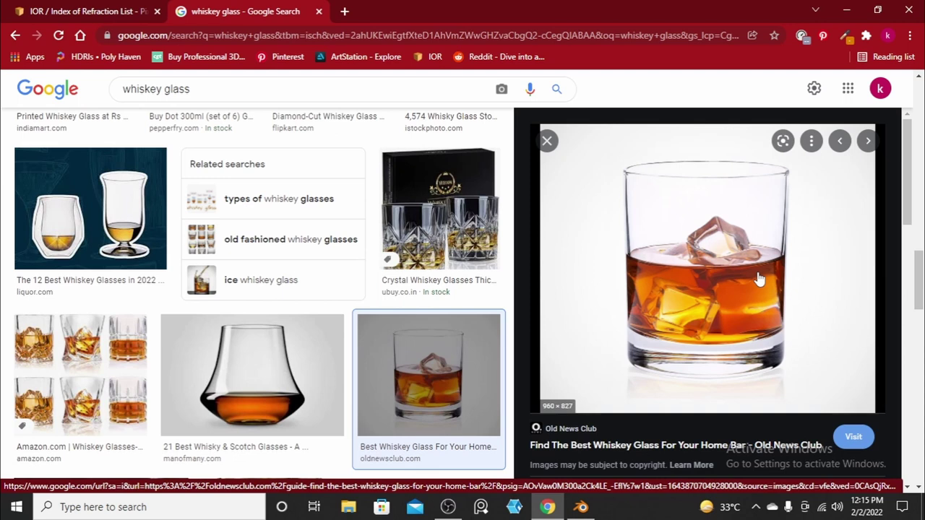
{"action": "scroll", "coordinate": [759, 280], "scroll_direction": "down", "scroll_amount": 3}
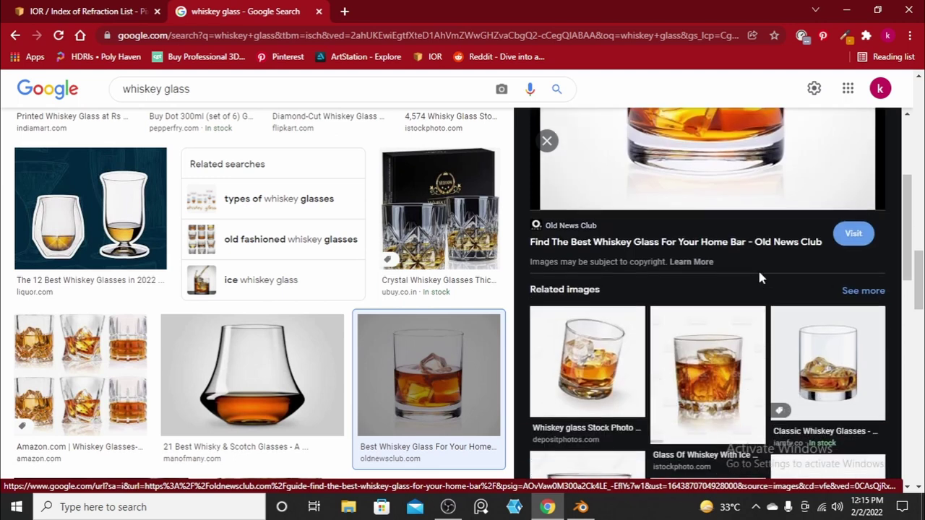
{"action": "left_click", "coordinate": [735, 363]}
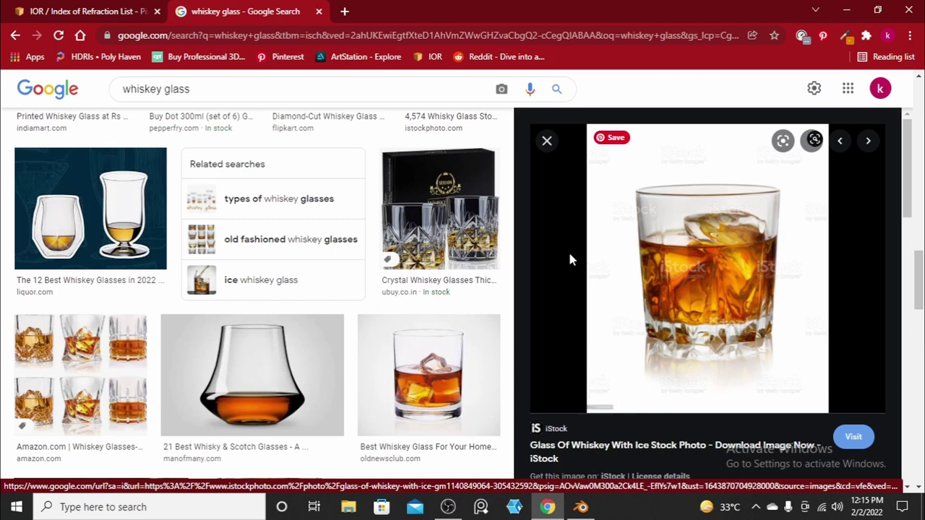
{"action": "left_click", "coordinate": [594, 511]}
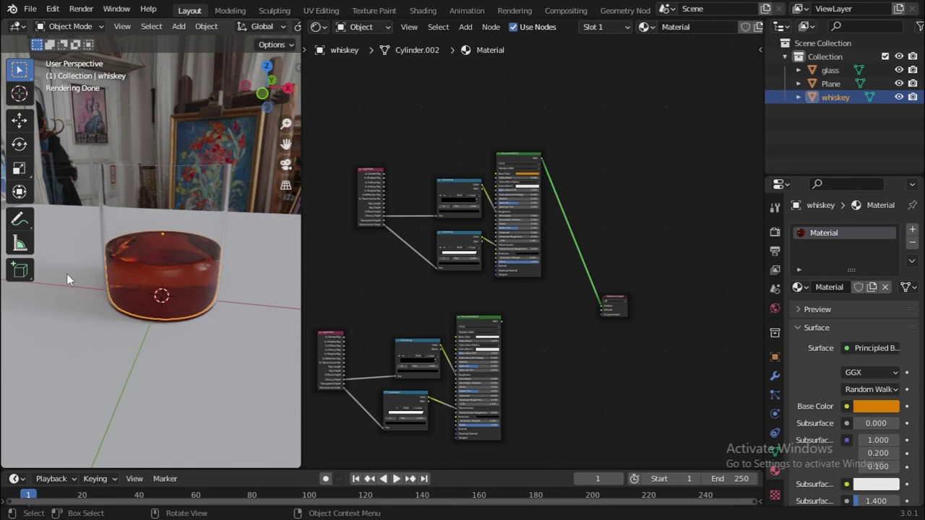
{"action": "middle_click_drag", "start_coordinate": [180, 266], "coordinate": [187, 246]}
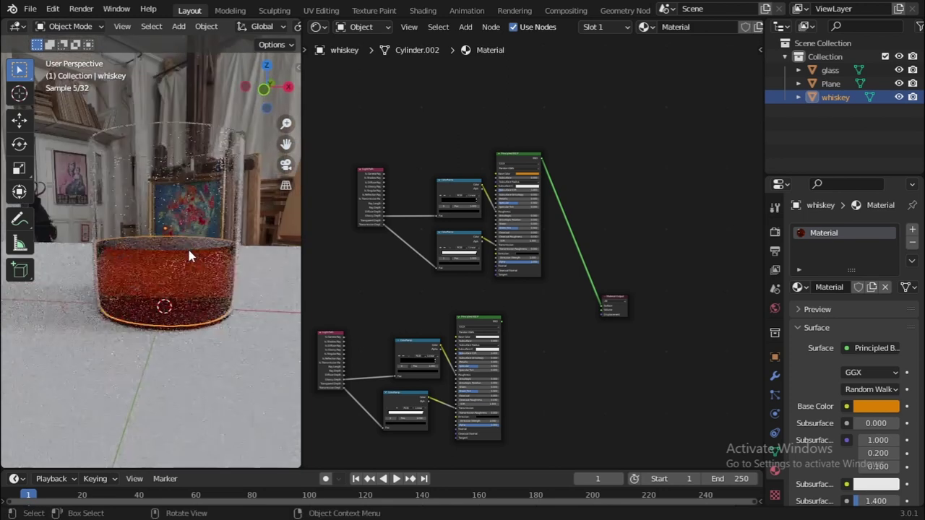
{"action": "scroll", "coordinate": [583, 330], "scroll_direction": "up", "scroll_amount": 1}
{"action": "scroll", "coordinate": [545, 216], "scroll_direction": "down", "scroll_amount": 2}
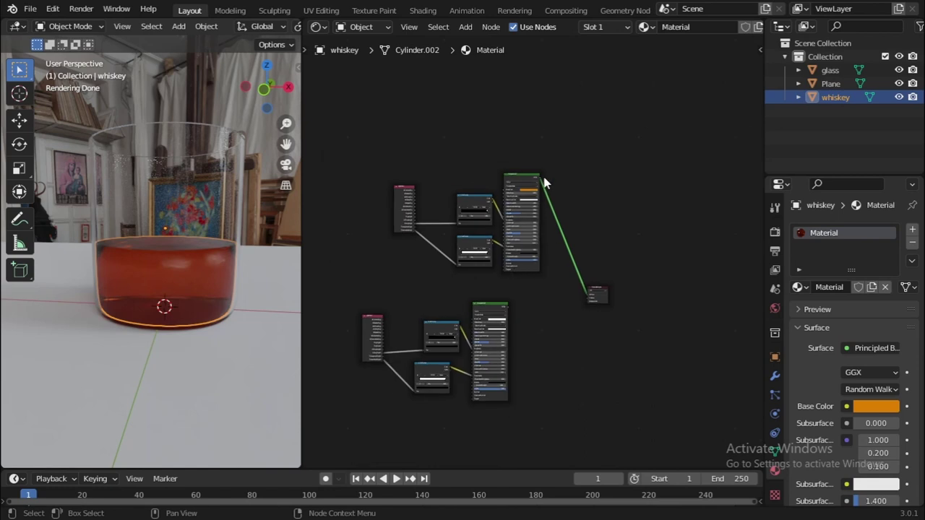
{"action": "left_click_drag", "start_coordinate": [560, 157], "coordinate": [485, 367]}
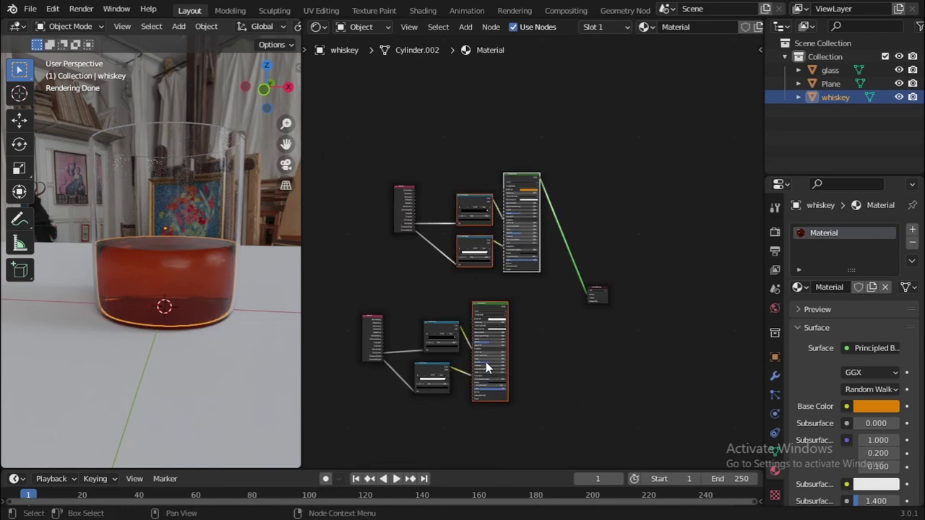
{"action": "left_click", "coordinate": [622, 203]}
{"action": "scroll", "coordinate": [610, 228], "scroll_direction": "up", "scroll_amount": 3, "text": "shift"}
Step: Join the two Principled BSDFs through a new Mix Shader using Node Wrangler
{"action": "right_click_drag", "start_coordinate": [519, 330], "coordinate": [549, 371], "text": "ctrl+shift"}
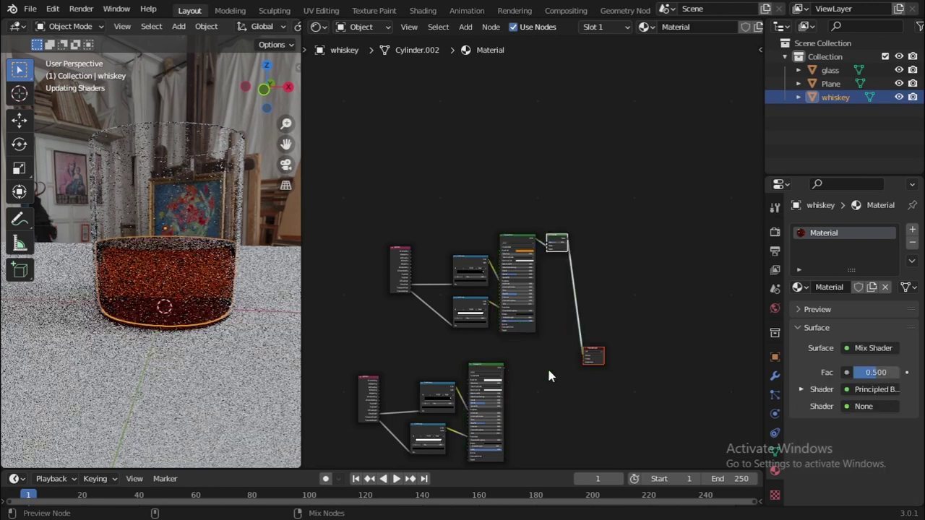
{"action": "right_click_drag", "start_coordinate": [524, 331], "coordinate": [498, 365], "text": "ctrl+shift"}
{"action": "scroll", "coordinate": [600, 321], "scroll_direction": "up", "scroll_amount": 2}
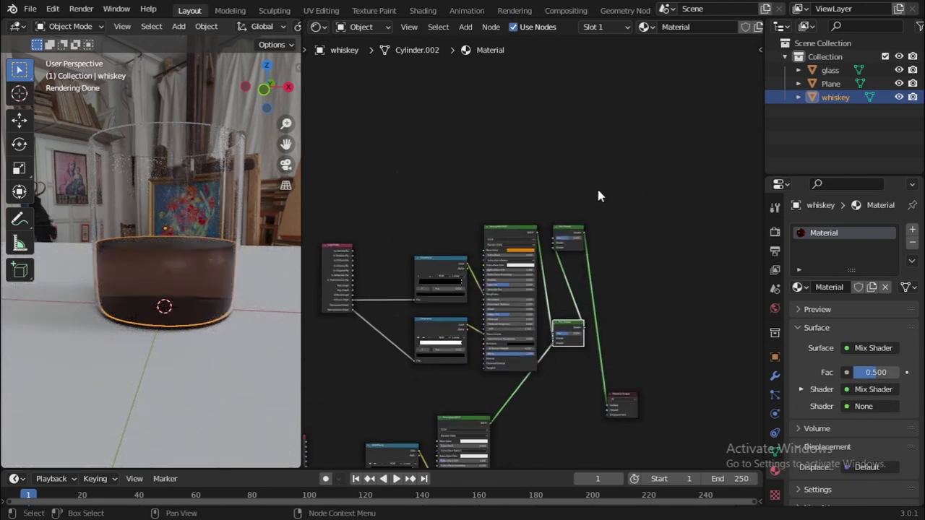
Step: Arrange the two Mix Shaders and the Material Output neatly to the right
{"action": "left_click_drag", "start_coordinate": [599, 195], "coordinate": [643, 318]}
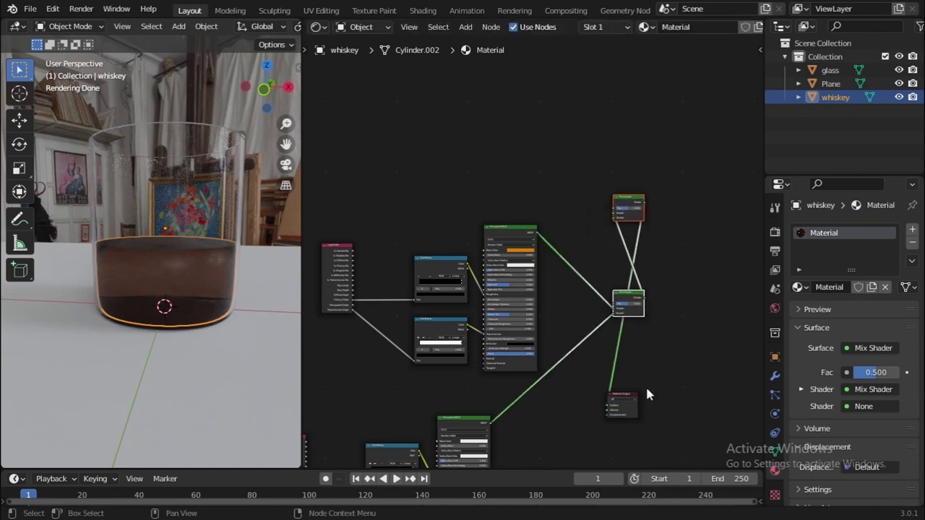
{"action": "left_click_drag", "start_coordinate": [621, 402], "coordinate": [743, 330]}
{"action": "scroll", "coordinate": [651, 310], "scroll_direction": "up", "scroll_amount": 2}
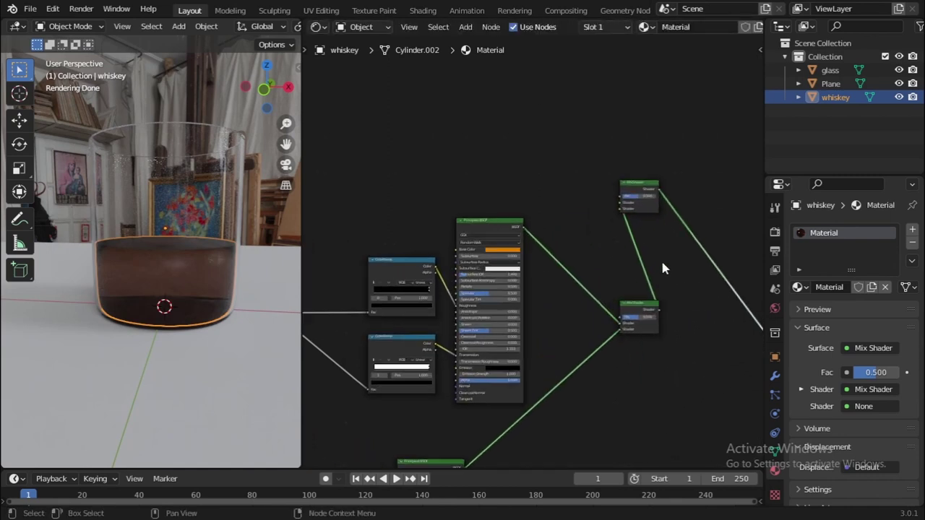
{"action": "middle_click_drag", "start_coordinate": [663, 269], "coordinate": [547, 255]}
{"action": "left_click_drag", "start_coordinate": [554, 191], "coordinate": [624, 298]}
{"action": "scroll", "coordinate": [611, 278], "scroll_direction": "up", "scroll_amount": 2}
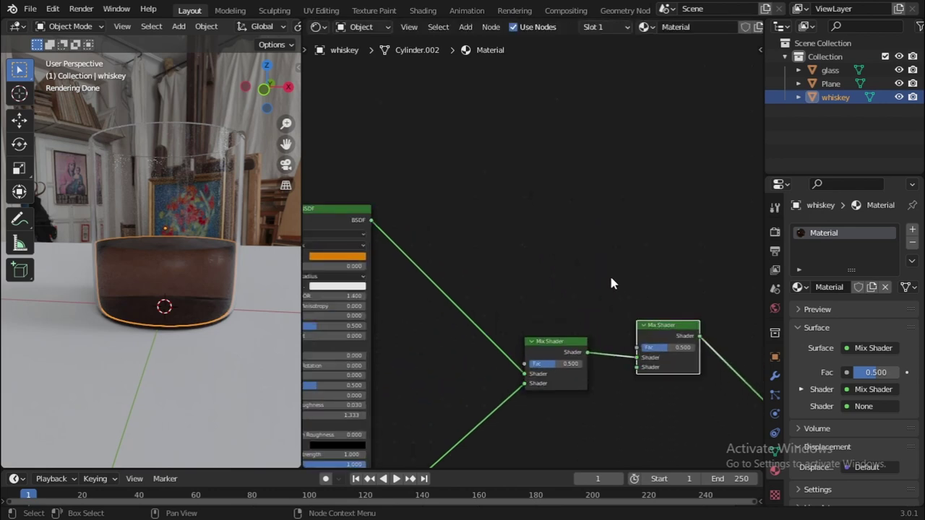
{"action": "key", "text": "z"}
{"action": "left_click", "coordinate": [161, 236]}
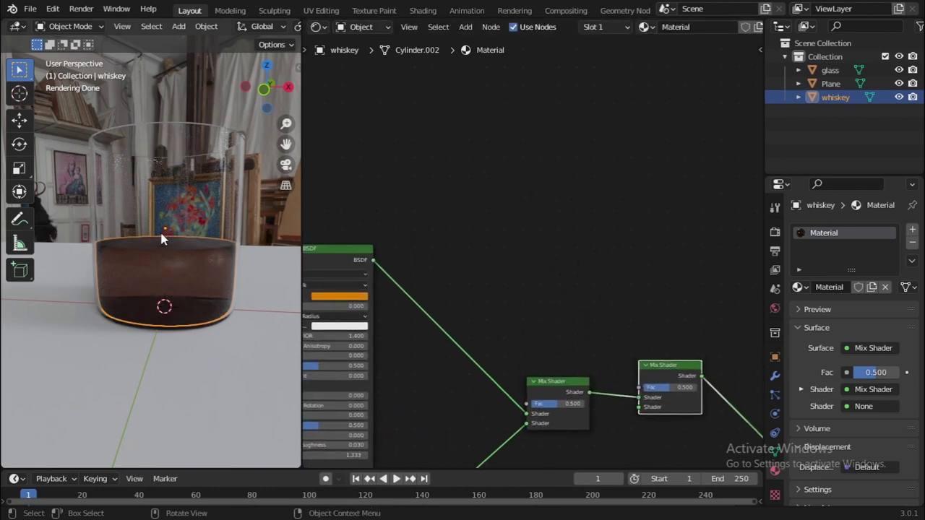
Step: Add a Layer Weight node above the Mix Shaders, preview its Facing output and lower Blend to 0.050
{"action": "key", "text": "shift+a"}
{"action": "left_click", "coordinate": [540, 245]}
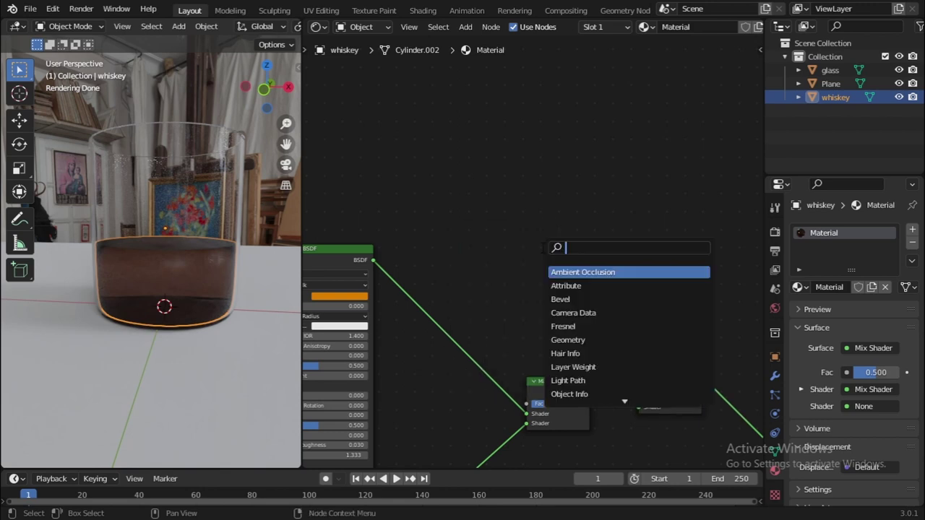
{"action": "type", "text": "layer"}
{"action": "key", "text": "Return"}
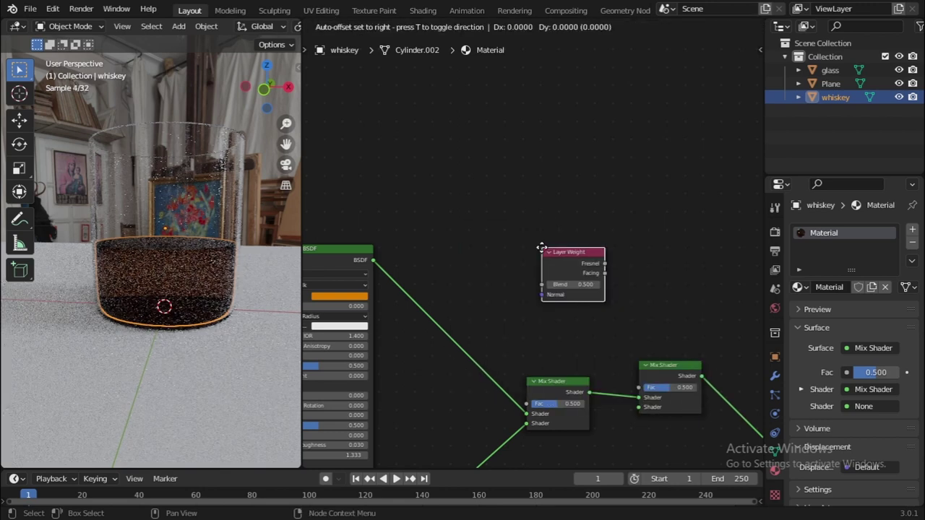
{"action": "left_click", "coordinate": [520, 250]}
{"action": "scroll", "coordinate": [560, 264], "scroll_direction": "up", "scroll_amount": 2}
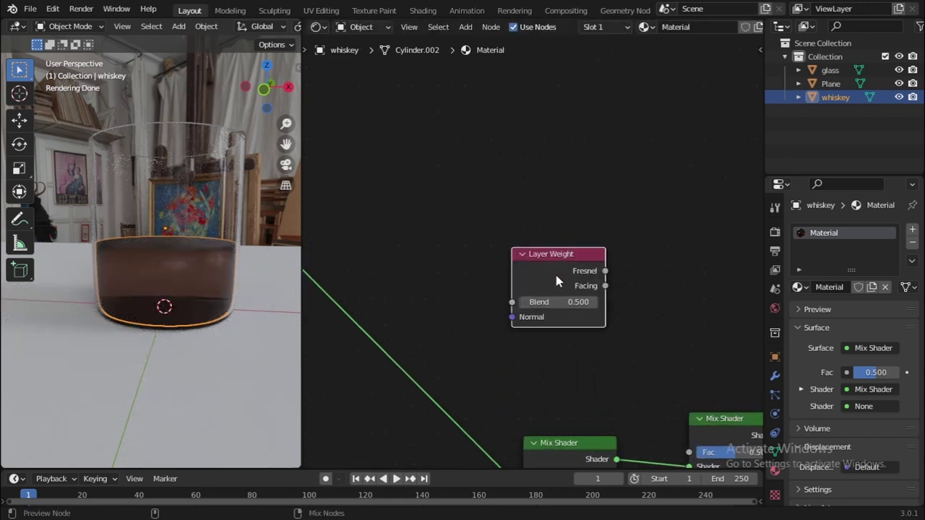
{"action": "left_click", "coordinate": [547, 266], "text": "ctrl+shift"}
{"action": "left_click", "coordinate": [547, 262], "text": "ctrl+shift"}
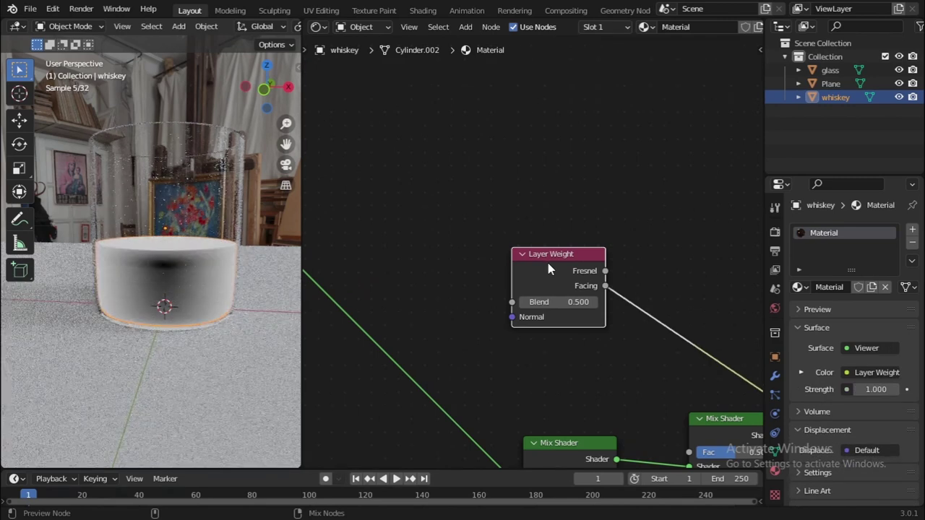
{"action": "scroll", "coordinate": [614, 294], "scroll_direction": "up", "scroll_amount": 1}
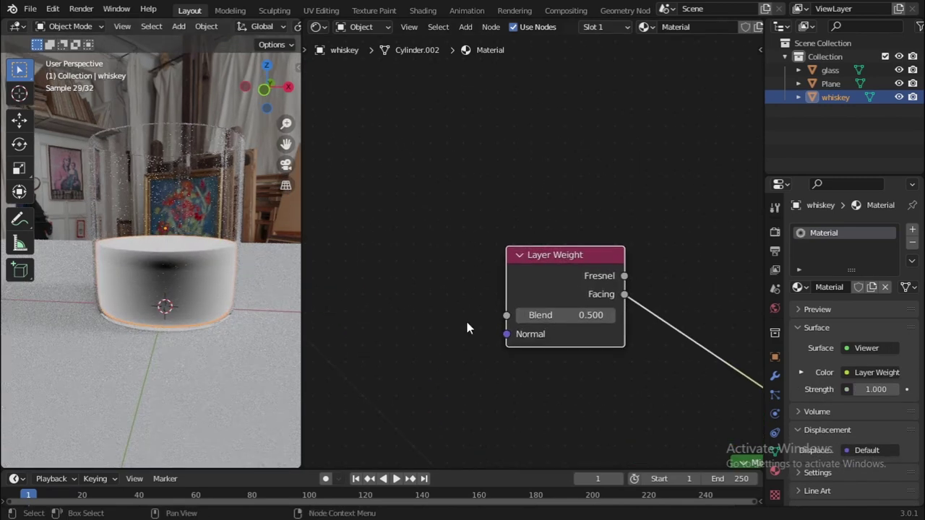
{"action": "left_click_drag", "start_coordinate": [567, 315], "coordinate": [480, 315]}
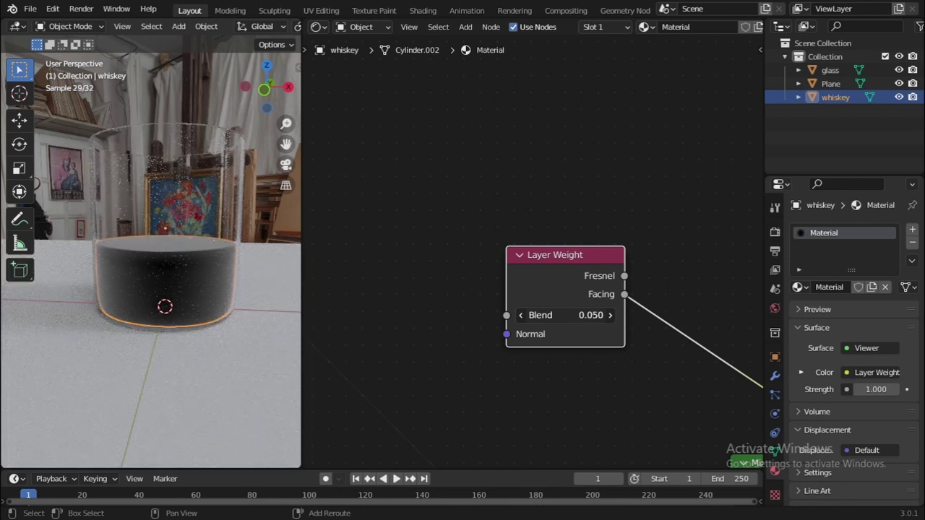
{"action": "scroll", "coordinate": [646, 306], "scroll_direction": "down", "scroll_amount": 3}
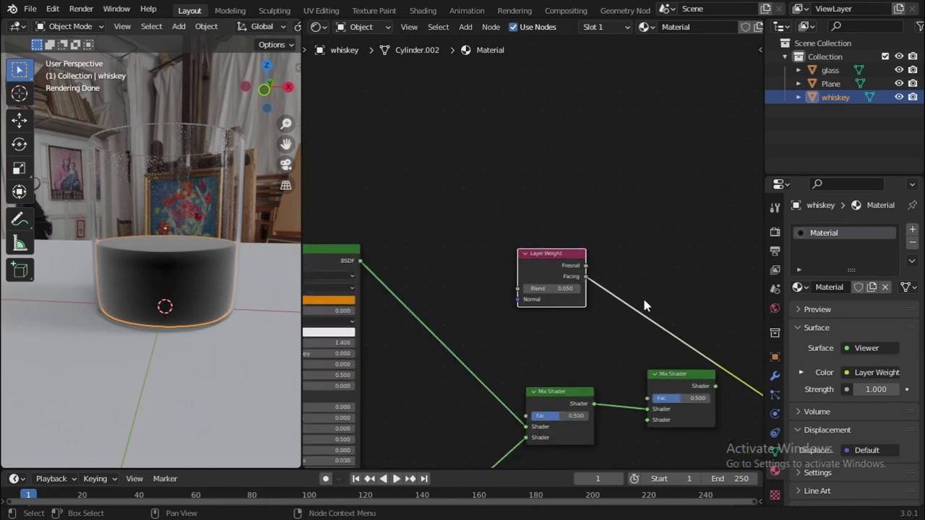
Step: Wire Layer Weight Facing into the first Mix Shader's Fac, reconnect both BSDFs there, and delete the second Mix Shader
{"action": "left_click_drag", "start_coordinate": [581, 233], "coordinate": [521, 366]}
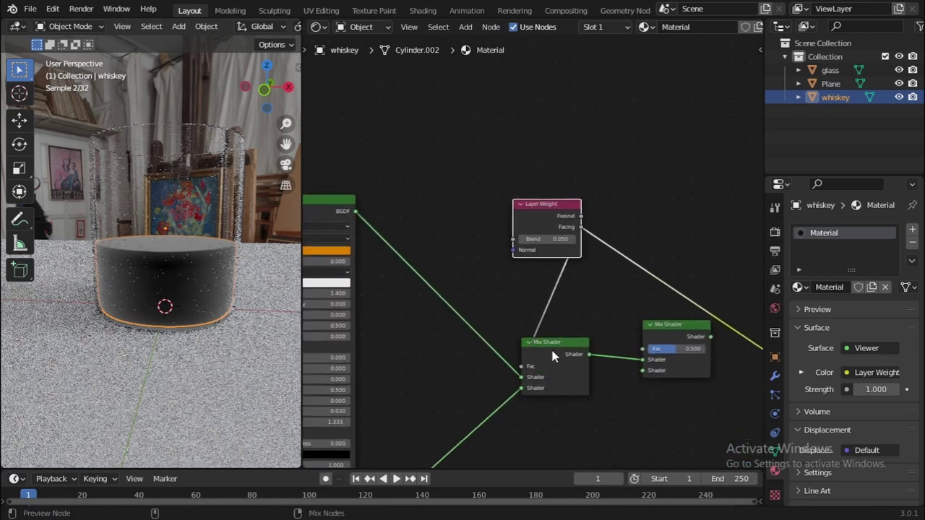
{"action": "left_click", "coordinate": [550, 346], "text": "ctrl+shift"}
{"action": "scroll", "coordinate": [188, 282], "scroll_direction": "up", "scroll_amount": 3}
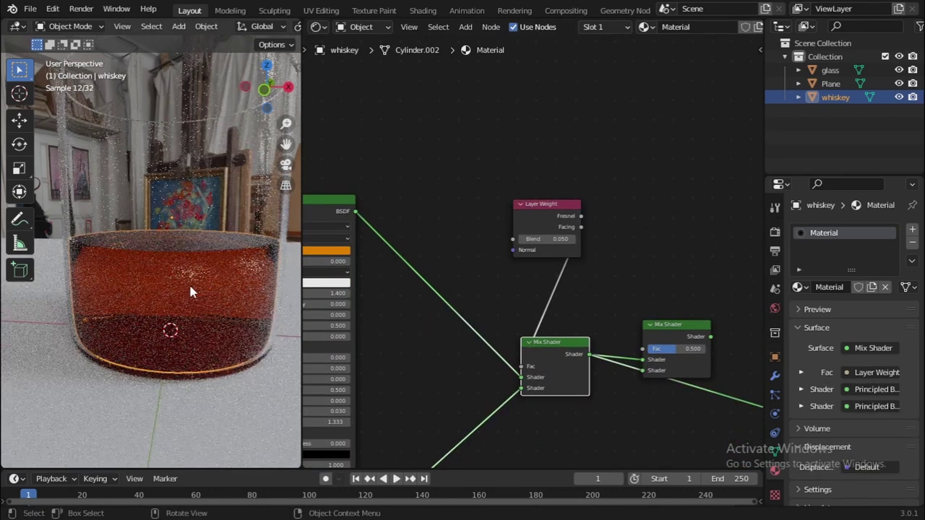
{"action": "left_click", "coordinate": [569, 355]}
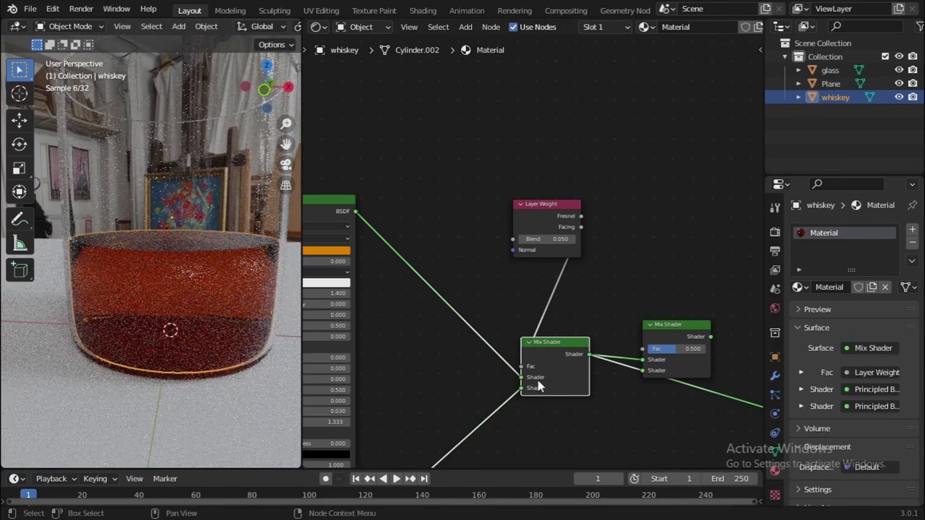
{"action": "left_click_drag", "start_coordinate": [523, 385], "coordinate": [521, 388]}
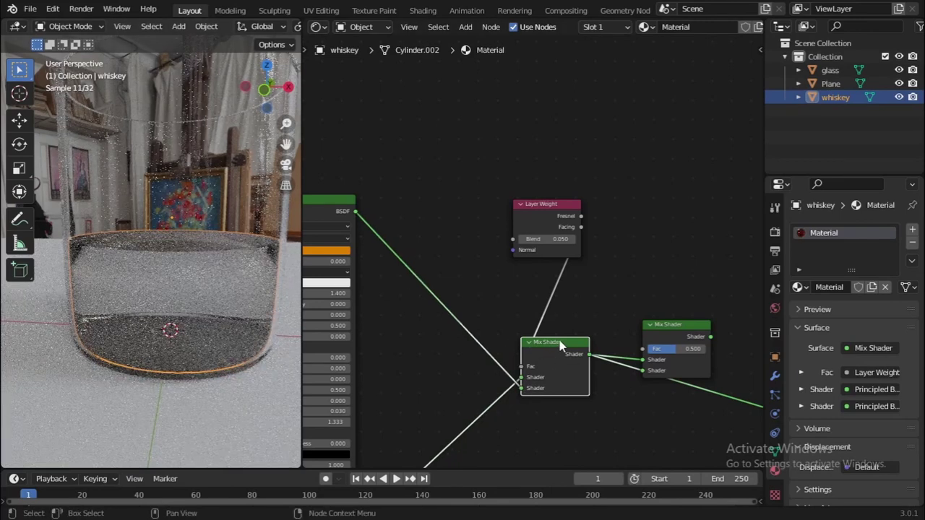
{"action": "left_click_drag", "start_coordinate": [653, 365], "coordinate": [658, 333]}
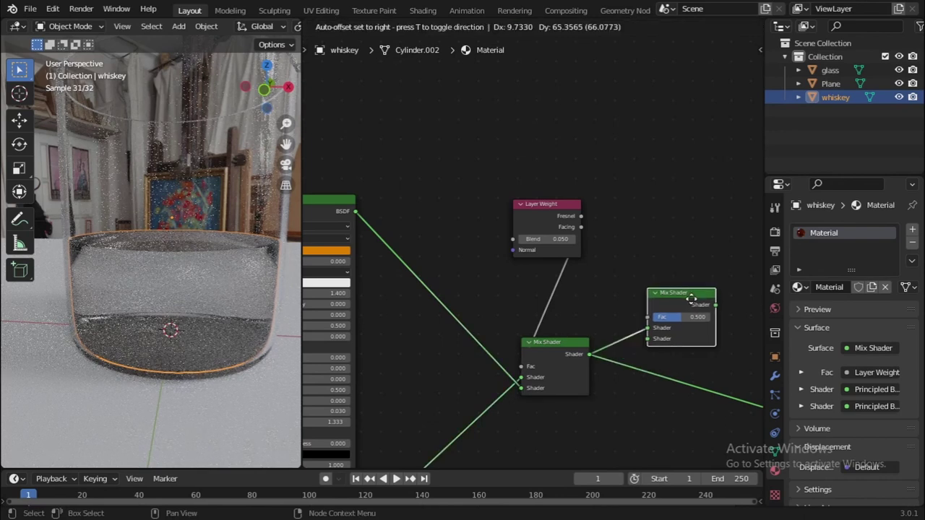
{"action": "key", "text": "Delete"}
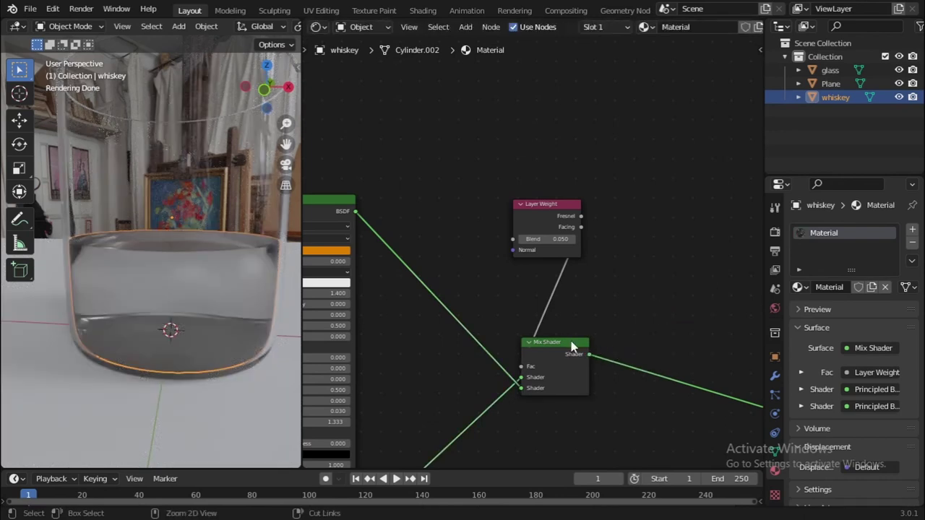
Step: Set the Layer Weight Blend to 0.340, shift the Mix Shader right, and save the file
{"action": "scroll", "coordinate": [567, 343], "scroll_direction": "up", "scroll_amount": 2}
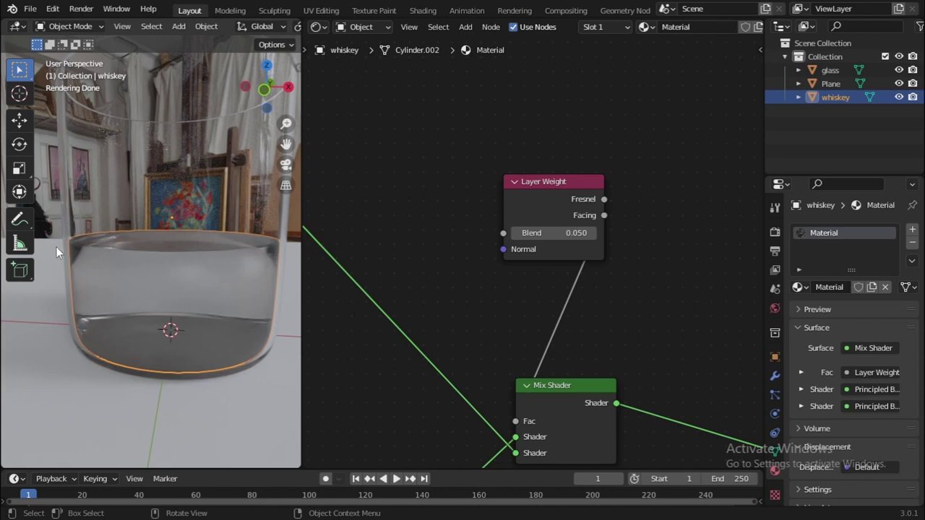
{"action": "left_click", "coordinate": [563, 233]}
{"action": "type", "text": "0"}
{"action": "key", "text": "Return"}
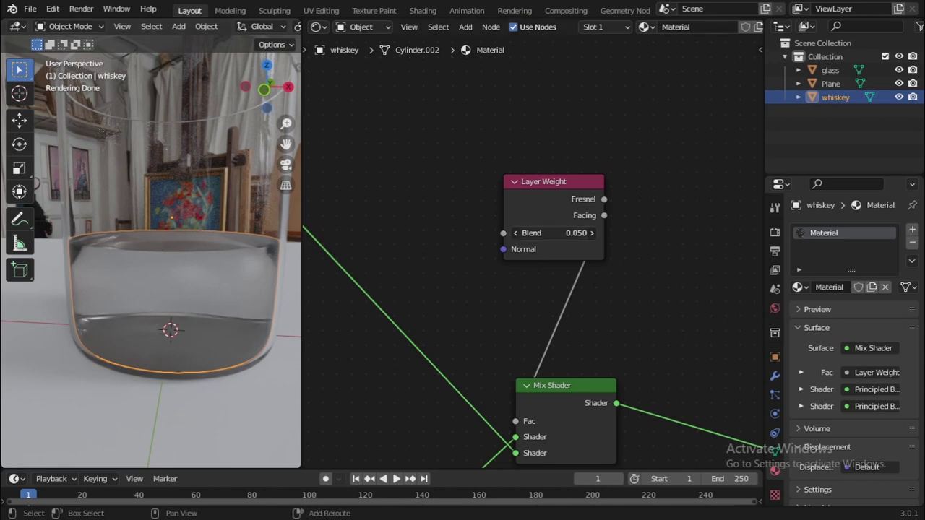
{"action": "left_click_drag", "start_coordinate": [564, 232], "coordinate": [592, 232]}
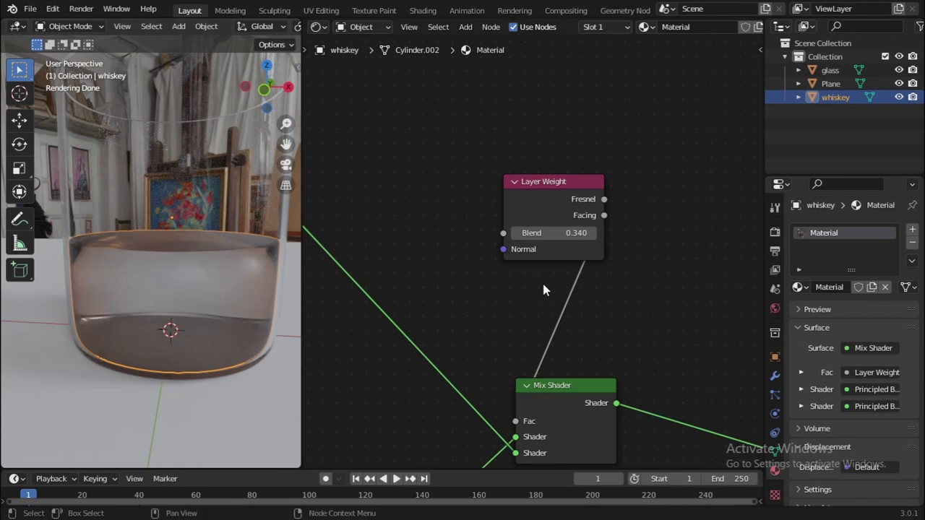
{"action": "middle_click_drag", "start_coordinate": [511, 419], "coordinate": [528, 315]}
{"action": "left_click_drag", "start_coordinate": [539, 349], "coordinate": [615, 341]}
{"action": "key", "text": "ctrl+s"}
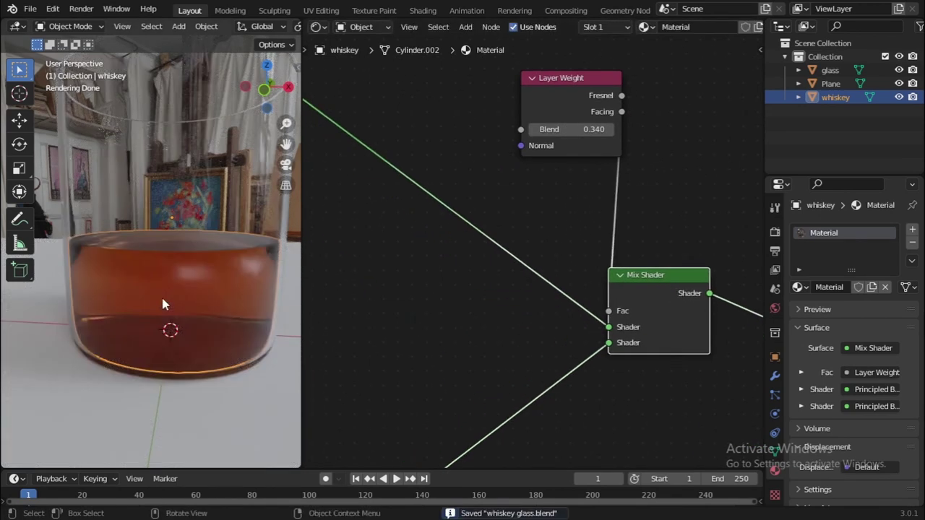
Step: Align the two Principled BSDF nodes into one column and slide them horizontally into place
{"action": "scroll", "coordinate": [153, 189], "scroll_direction": "down", "scroll_amount": 2}
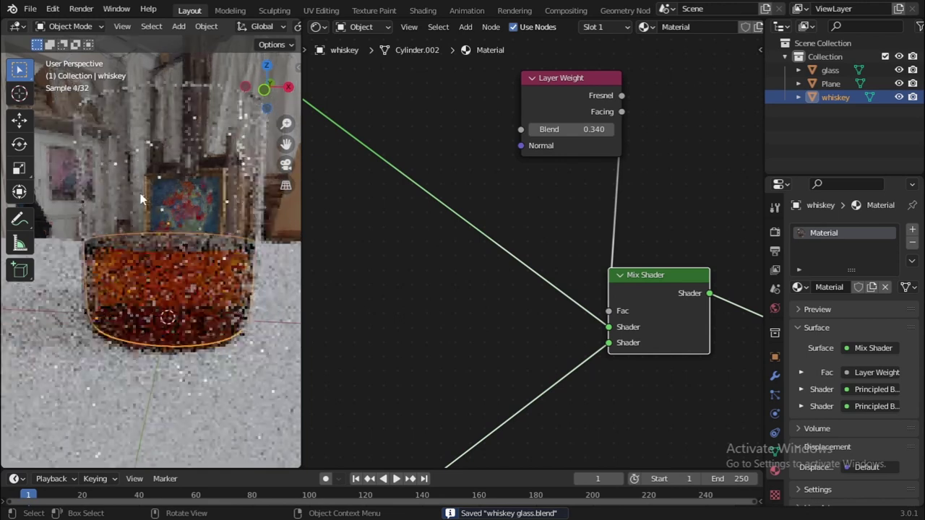
{"action": "middle_click_drag", "start_coordinate": [103, 182], "coordinate": [73, 184]}
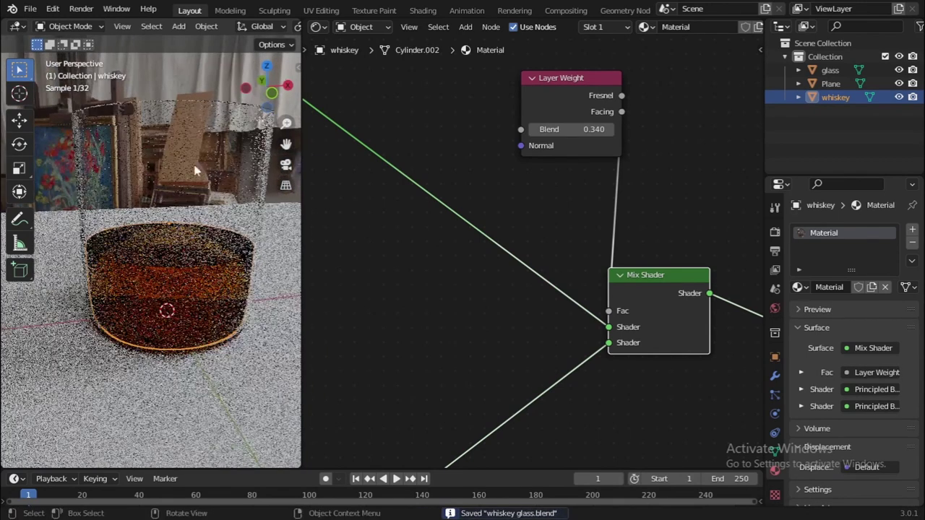
{"action": "scroll", "coordinate": [402, 107], "scroll_direction": "down", "scroll_amount": 5}
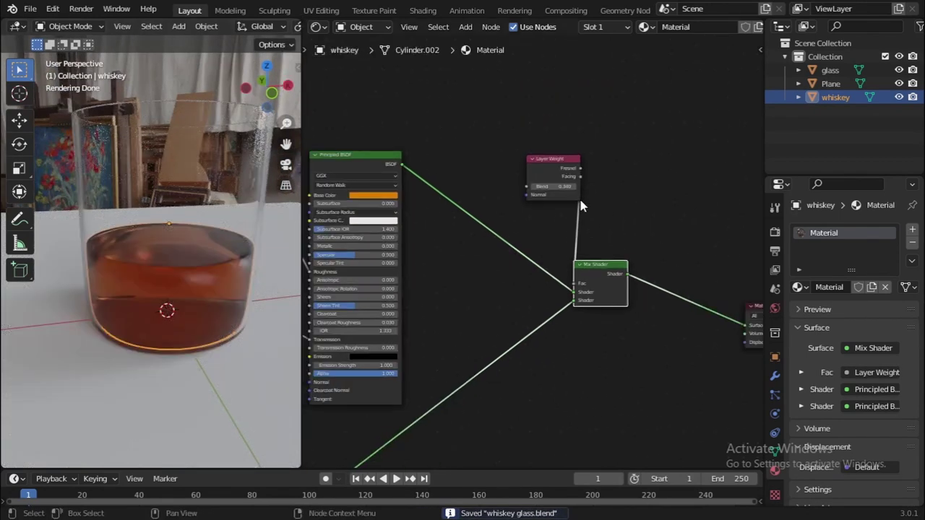
{"action": "left_click_drag", "start_coordinate": [489, 199], "coordinate": [409, 412]}
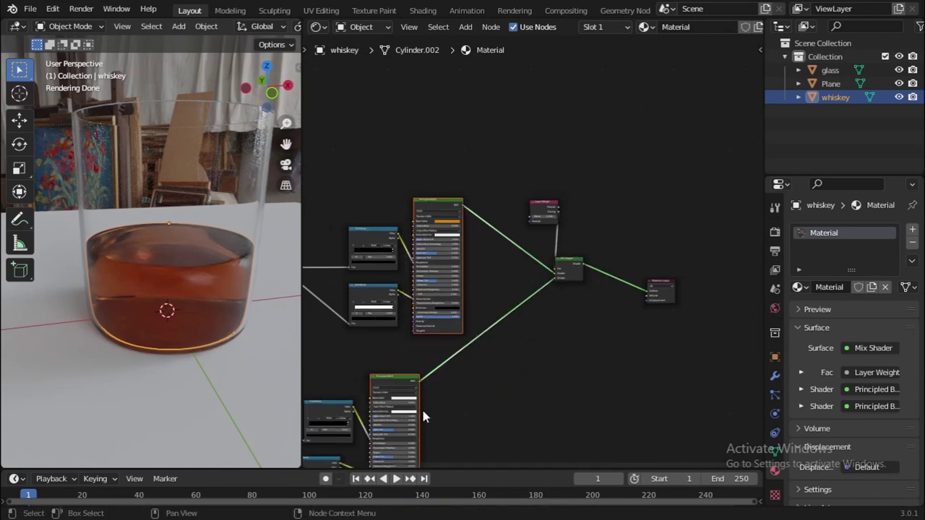
{"action": "key", "text": "s"}
{"action": "key", "text": "x"}
{"action": "key", "text": "0"}
{"action": "key", "text": "Return"}
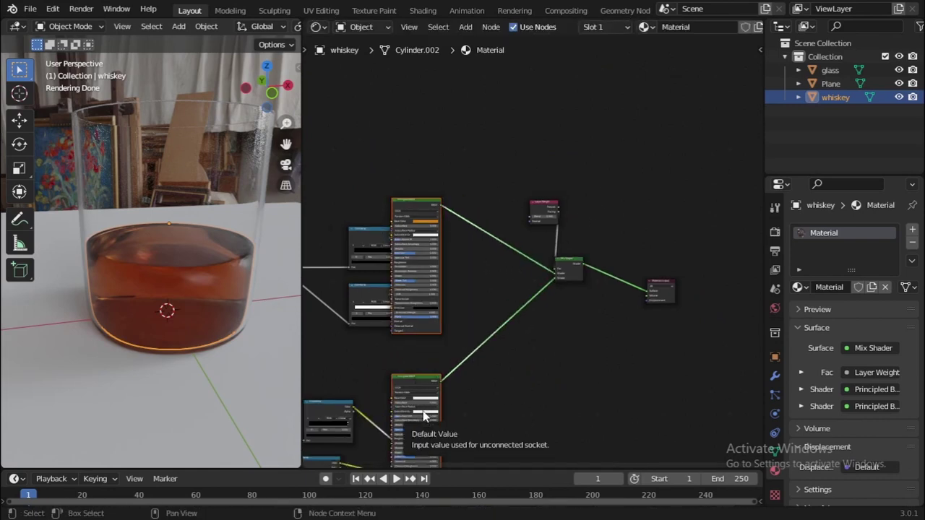
{"action": "key", "text": "g"}
{"action": "key", "text": "x"}
{"action": "left_click", "coordinate": [496, 411]}
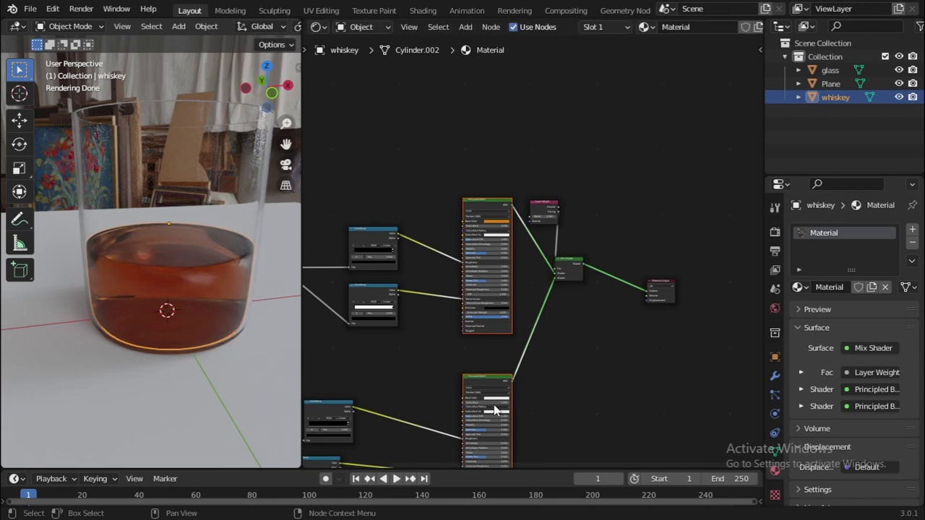
{"action": "middle_click_drag", "start_coordinate": [526, 334], "coordinate": [494, 278]}
Step: Line up the four texture and mapping nodes in one column and shift them right
{"action": "left_click_drag", "start_coordinate": [461, 199], "coordinate": [372, 454]}
{"action": "key", "text": "s"}
{"action": "key", "text": "x"}
{"action": "key", "text": "0"}
{"action": "key", "text": "Return"}
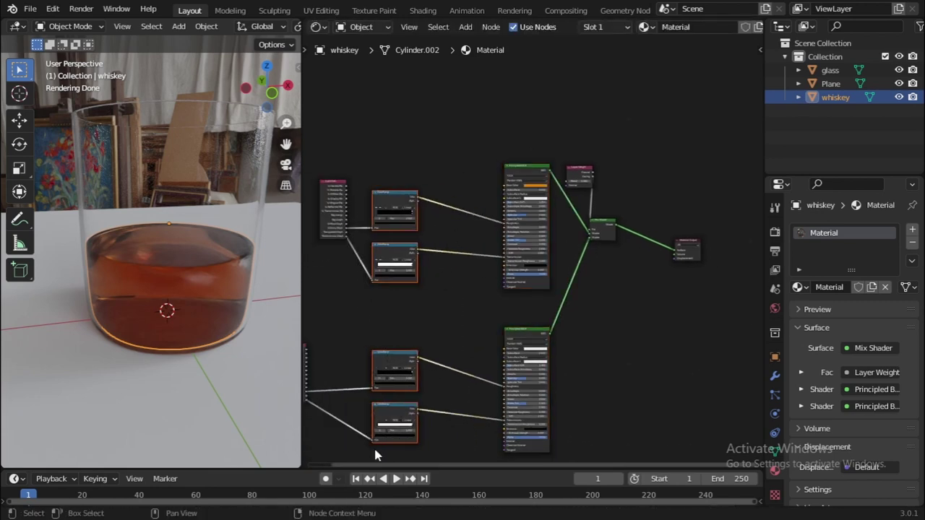
{"action": "key", "text": "g"}
{"action": "key", "text": "y"}
{"action": "key", "text": "x"}
{"action": "left_click", "coordinate": [444, 417]}
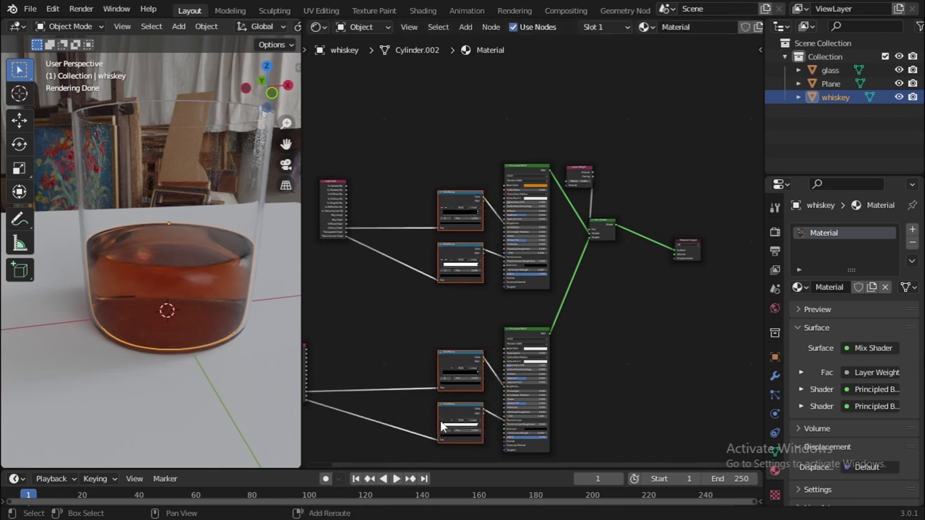
Step: Stack the two mapping nodes in one column and move them further right
{"action": "scroll", "coordinate": [380, 322], "scroll_direction": "down", "scroll_amount": 2}
{"action": "left_click_drag", "start_coordinate": [438, 206], "coordinate": [368, 354]}
{"action": "key", "text": "s"}
{"action": "key", "text": "x"}
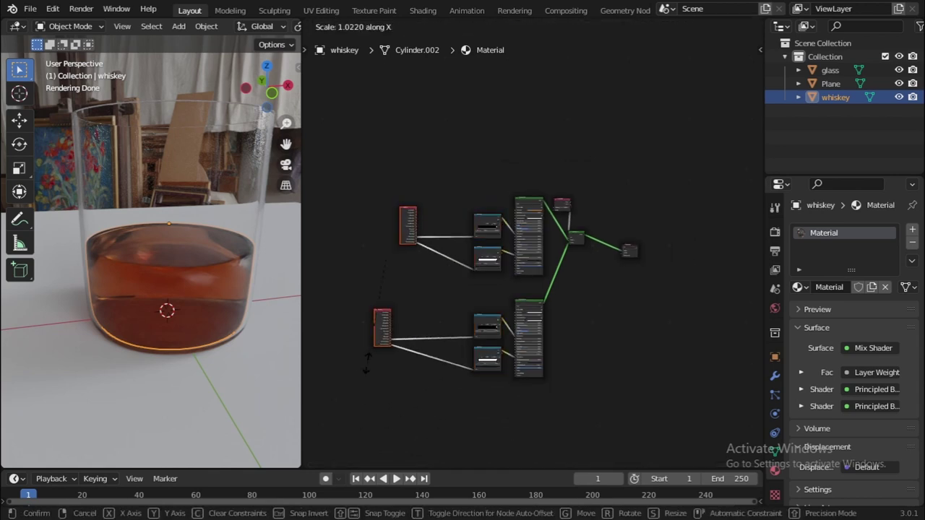
{"action": "key", "text": "0"}
{"action": "key", "text": "Return"}
{"action": "key", "text": "g"}
{"action": "key", "text": "x"}
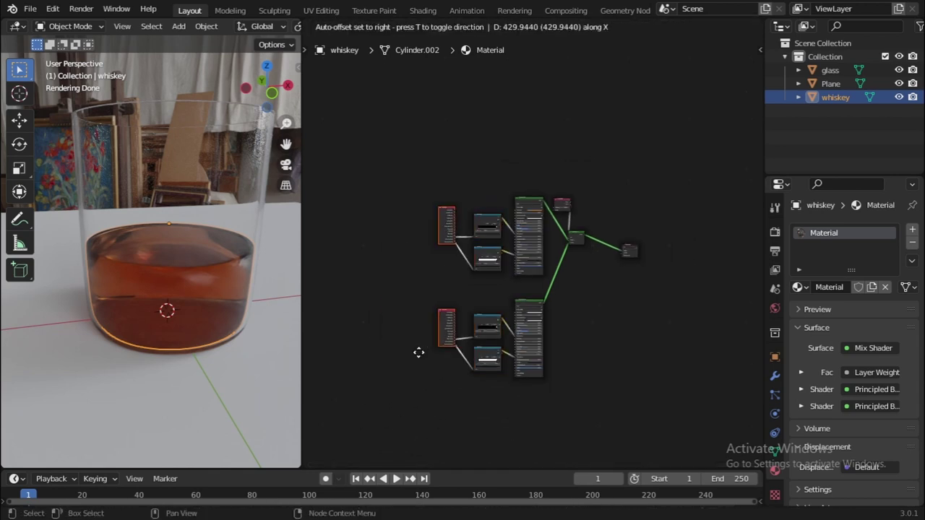
{"action": "left_click", "coordinate": [426, 352]}
{"action": "scroll", "coordinate": [570, 254], "scroll_direction": "up", "scroll_amount": 2}
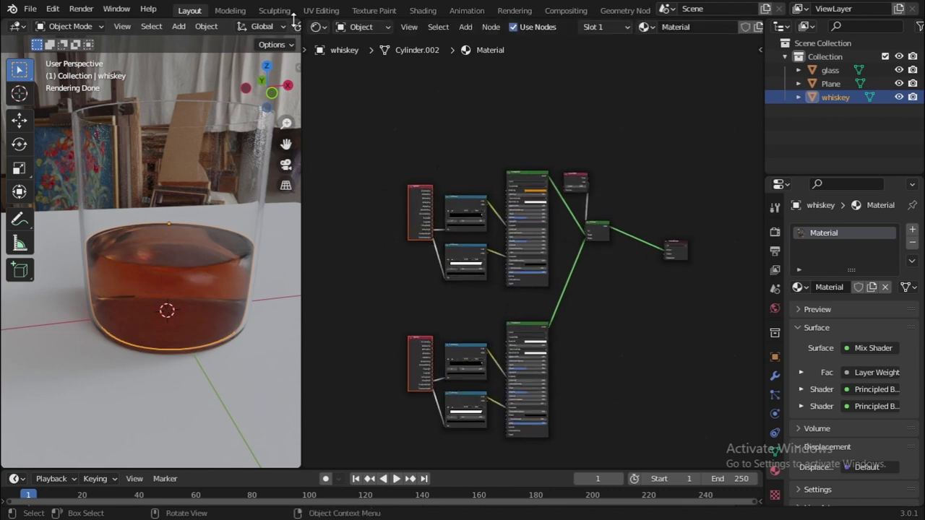
Step: Join the 3D viewport over the node editor and select the whiskey liquid inside the glass
{"action": "left_click_drag", "start_coordinate": [297, 19], "coordinate": [533, 253]}
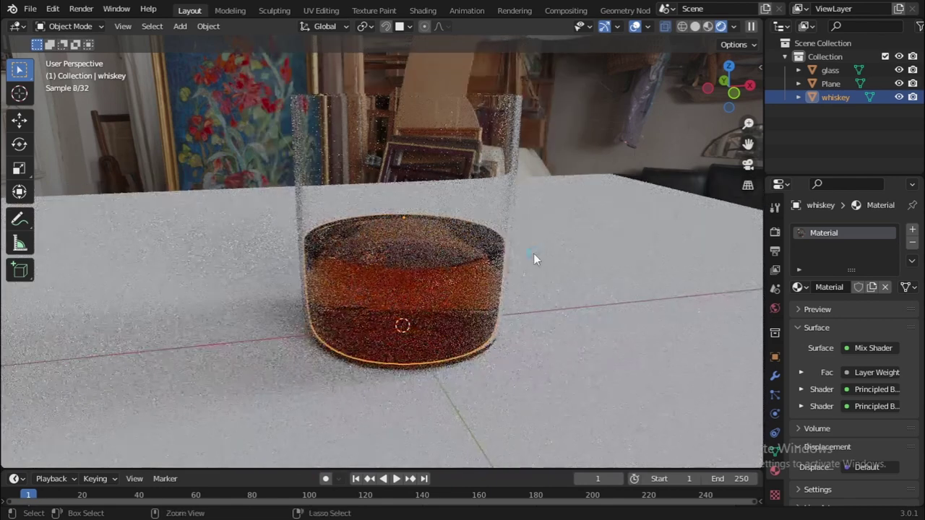
{"action": "key", "text": "ctrl+s"}
{"action": "middle_click_drag", "start_coordinate": [480, 240], "coordinate": [467, 209], "text": "shift"}
{"action": "left_click", "coordinate": [412, 236]}
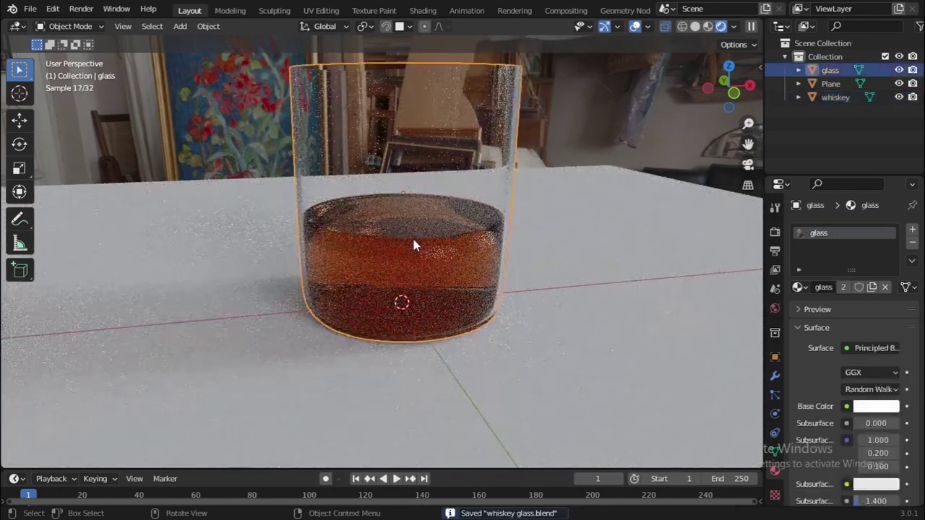
{"action": "left_click", "coordinate": [412, 239]}
{"action": "left_click", "coordinate": [413, 241]}
{"action": "middle_click_drag", "start_coordinate": [413, 241], "coordinate": [345, 236], "text": "shift"}
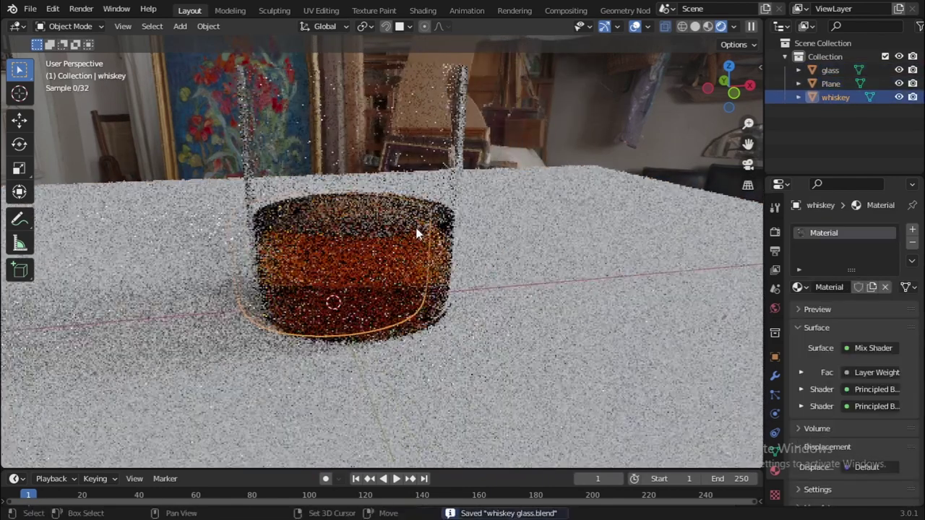
Step: Duplicate the whiskey liquid as whiskey.001 beside the original glass, save, and compare from several angles
{"action": "key", "text": "shift+d"}
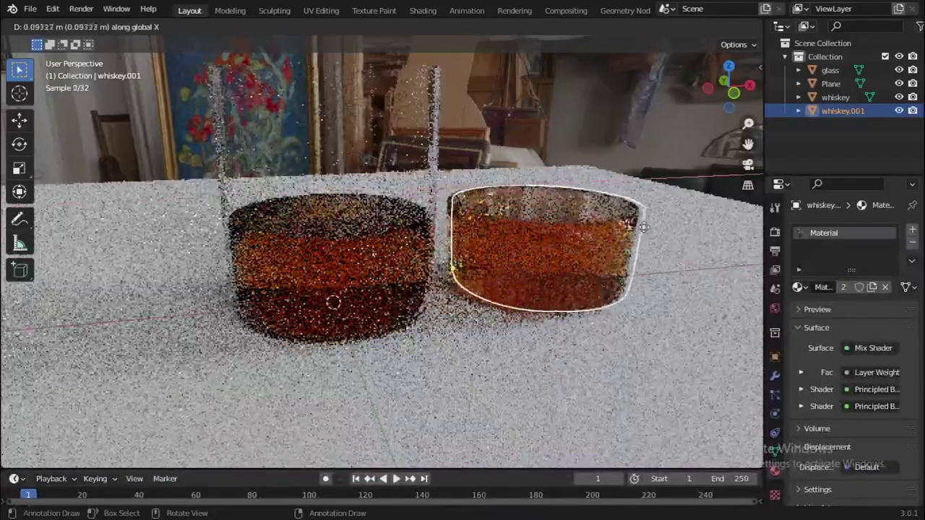
{"action": "left_click", "coordinate": [653, 249]}
{"action": "middle_click_drag", "start_coordinate": [653, 243], "coordinate": [494, 202]}
{"action": "key", "text": "ctrl+s"}
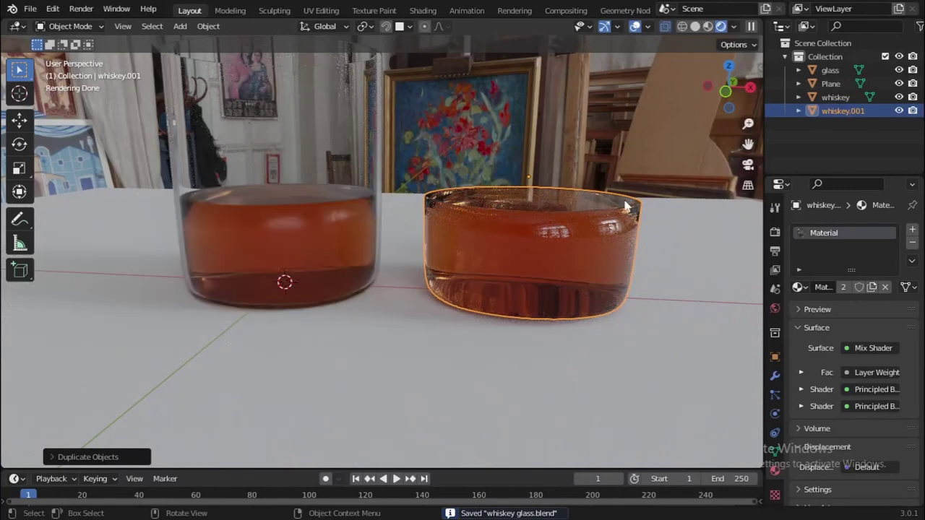
{"action": "middle_click_drag", "start_coordinate": [579, 198], "coordinate": [558, 210]}
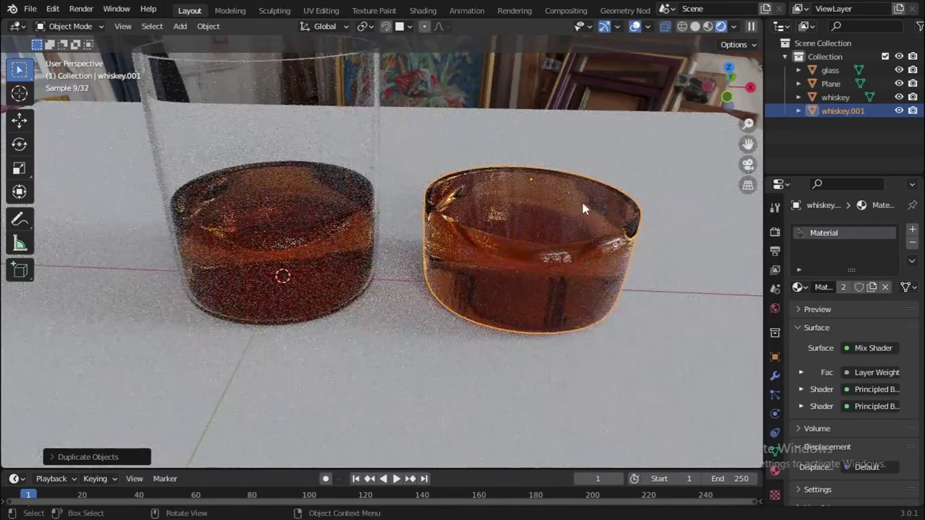
{"action": "middle_click_drag", "start_coordinate": [538, 263], "coordinate": [557, 216]}
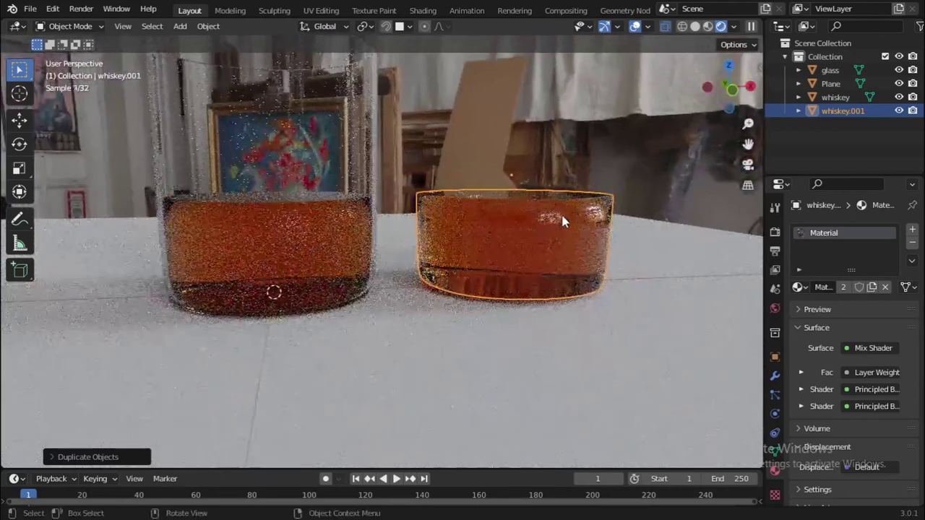
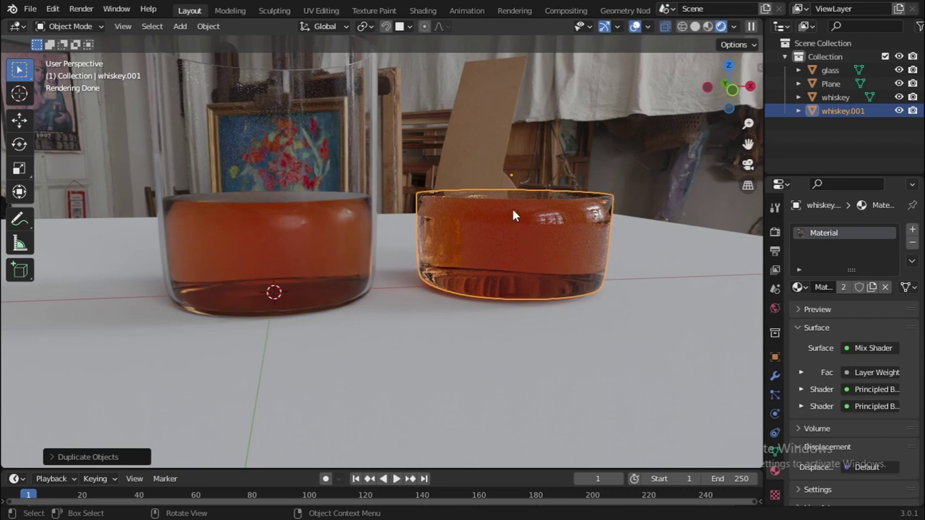
Step: Delete the duplicate whiskey.001 object and save the file
{"action": "key", "text": "x"}
{"action": "left_click", "coordinate": [491, 194]}
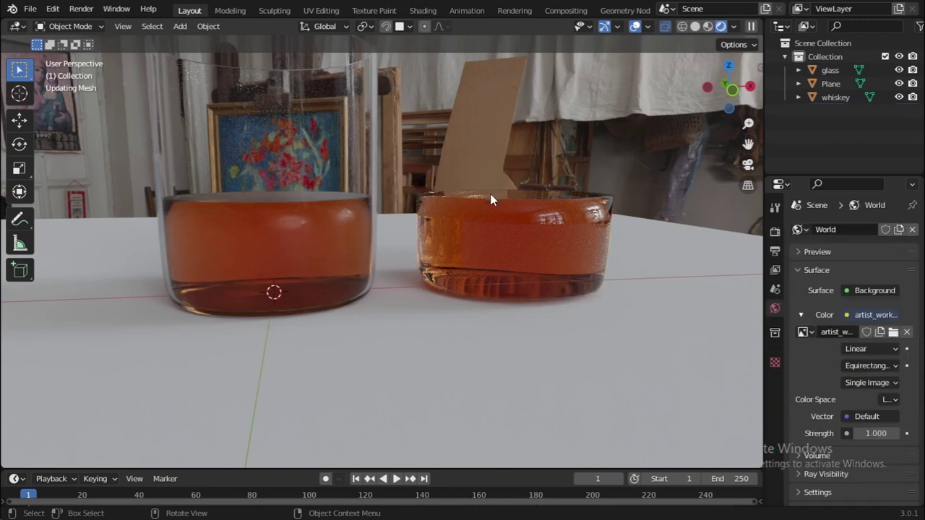
{"action": "scroll", "coordinate": [416, 217], "scroll_direction": "down", "scroll_amount": 8}
{"action": "key", "text": "ctrl+s"}
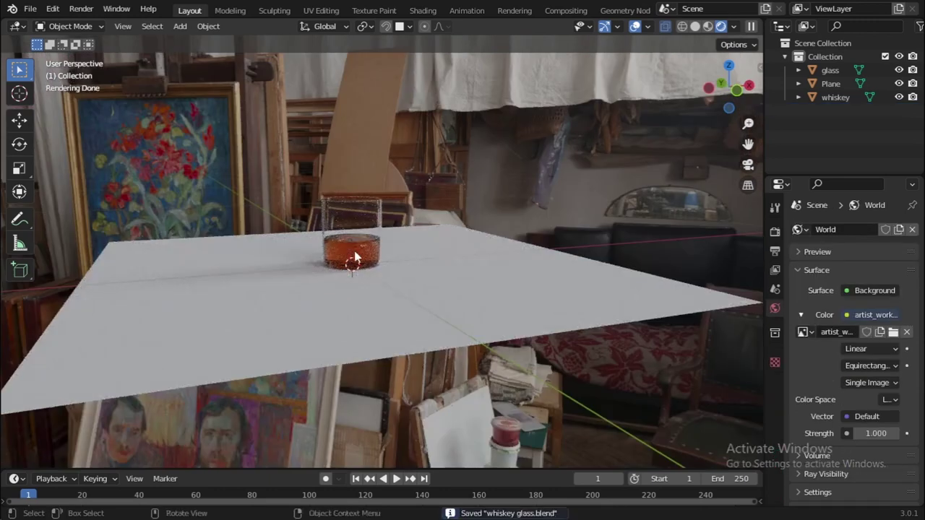
Step: Set every object's origin to its geometry via Quick Favorites, then save
{"action": "scroll", "coordinate": [354, 251], "scroll_direction": "up", "scroll_amount": 5}
{"action": "key", "text": "a"}
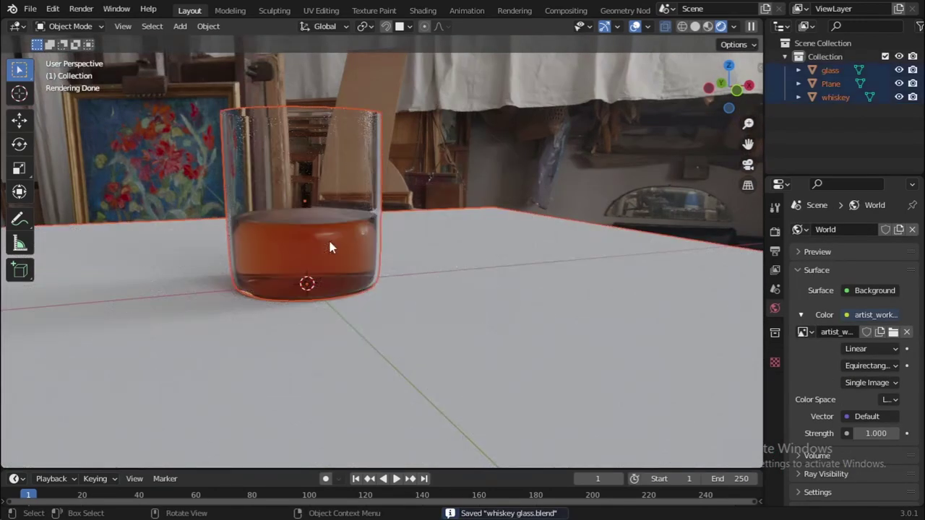
{"action": "key", "text": "q"}
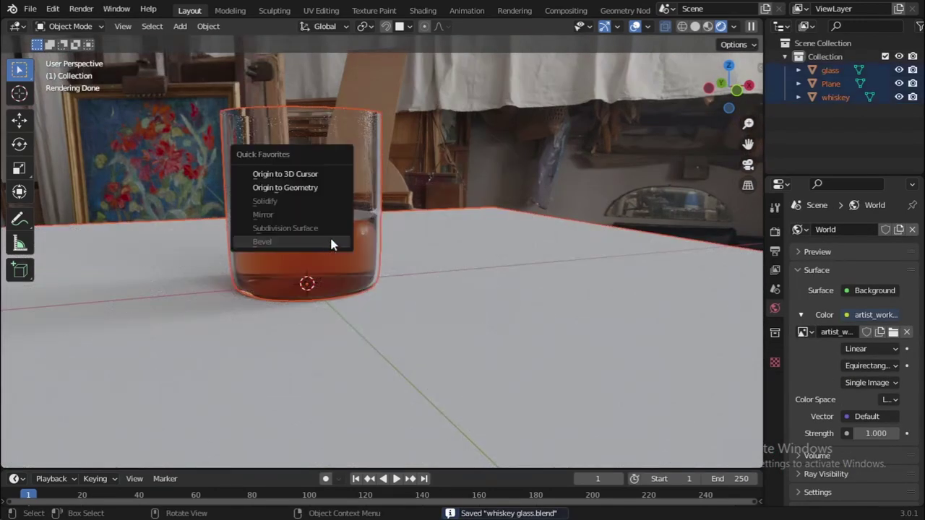
{"action": "left_click", "coordinate": [306, 189]}
{"action": "key", "text": "ctrl+s"}
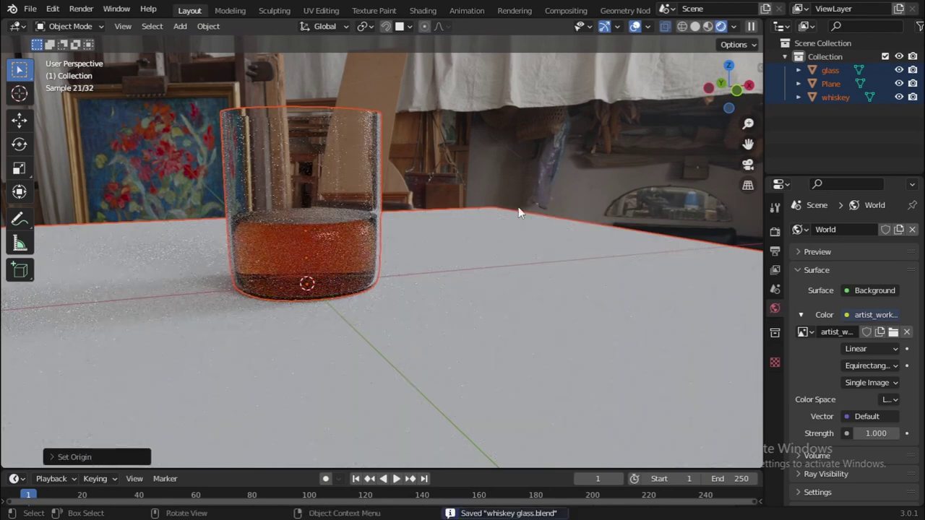
{"action": "scroll", "coordinate": [379, 222], "scroll_direction": "down", "scroll_amount": 3}
{"action": "middle_click_drag", "start_coordinate": [379, 222], "coordinate": [467, 245]}
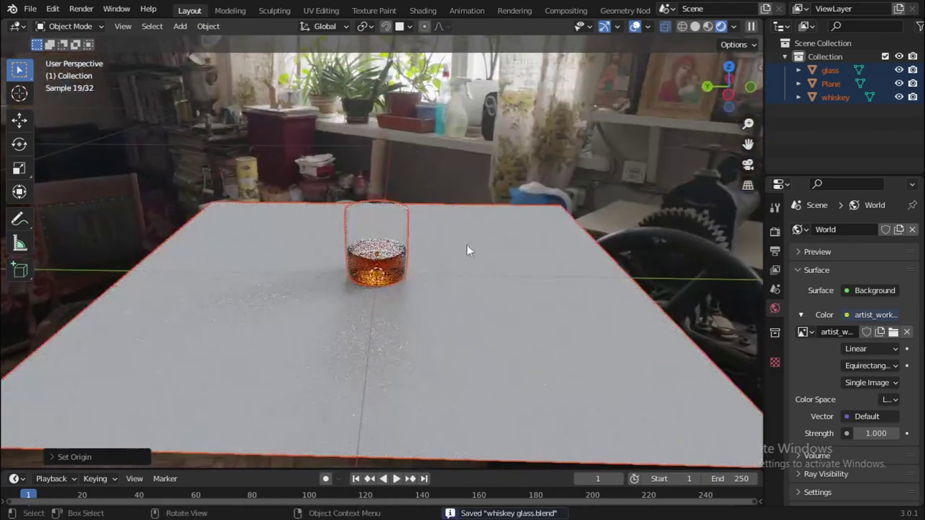
Step: Extrude the floor plane's back edge straight up along Z into a wall
{"action": "left_click", "coordinate": [440, 212]}
{"action": "key", "text": "Tab"}
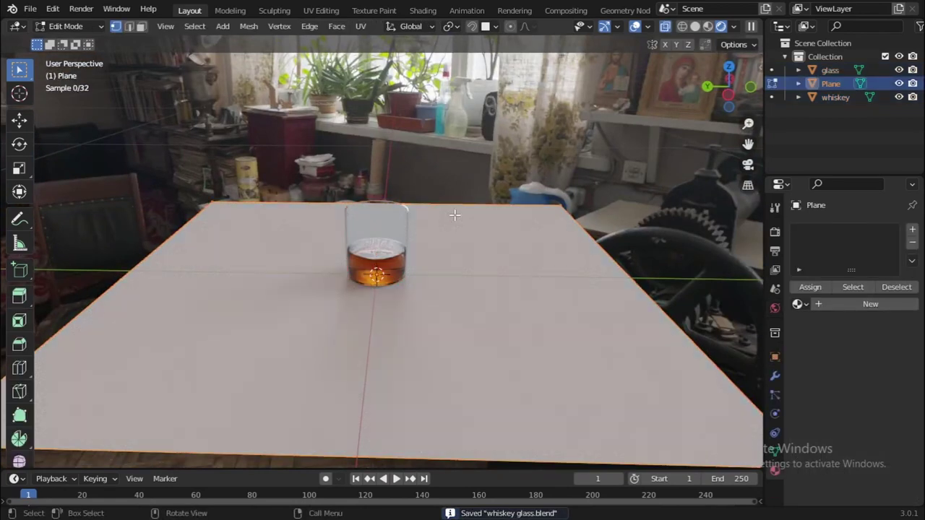
{"action": "scroll", "coordinate": [443, 197], "scroll_direction": "down", "scroll_amount": 4}
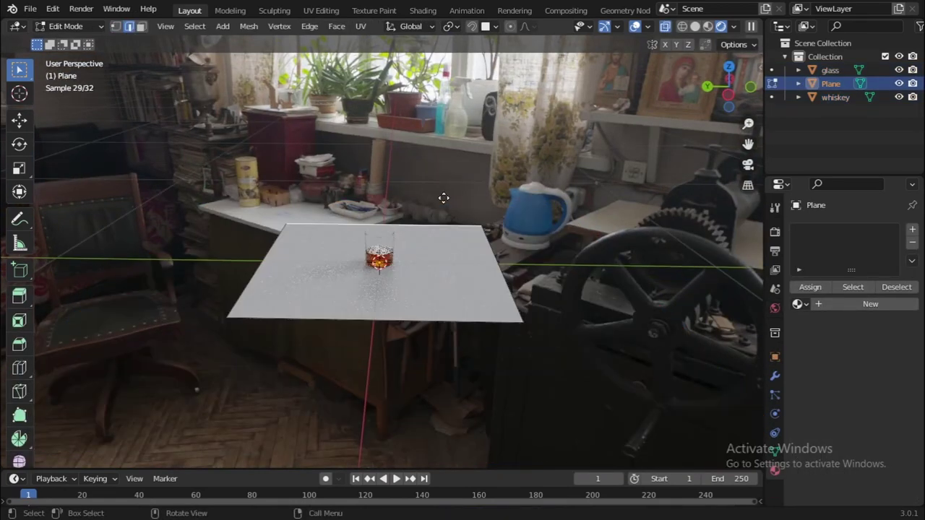
{"action": "key", "text": "e"}
{"action": "key", "text": "z"}
{"action": "left_click", "coordinate": [460, 141]}
{"action": "scroll", "coordinate": [469, 190], "scroll_direction": "up", "scroll_amount": 4}
{"action": "key", "text": "Tab"}
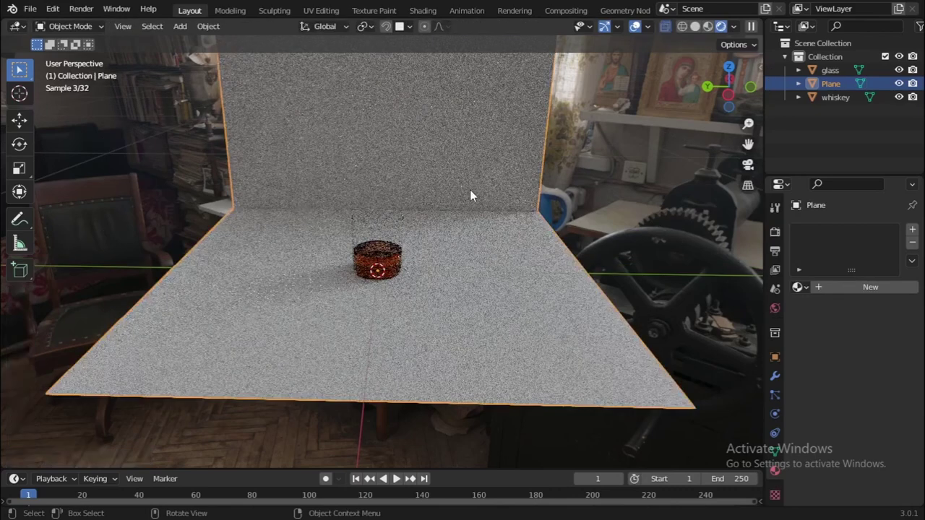
Step: Bevel the floor-to-wall edge with 5 segments into a rounded curve
{"action": "key", "text": "Tab"}
{"action": "key", "text": "ctrl+b"}
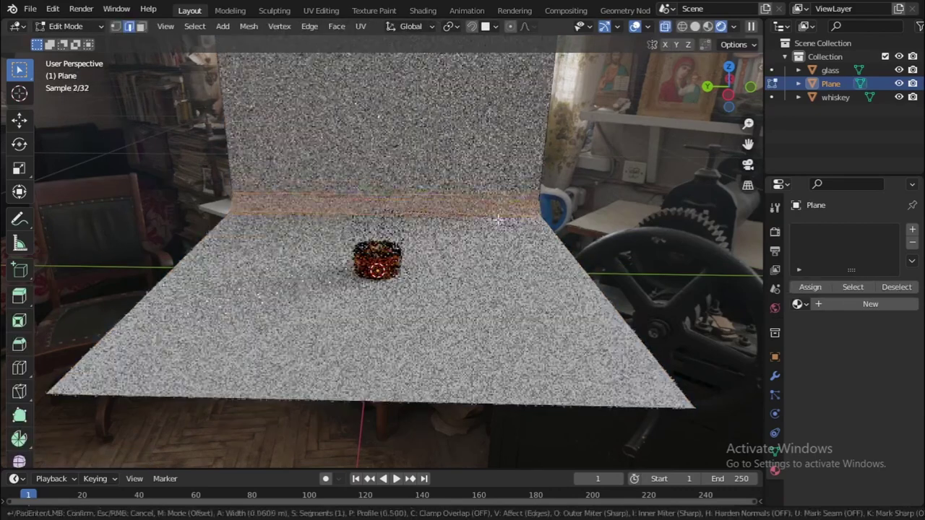
{"action": "scroll", "coordinate": [58, 270], "scroll_direction": "up", "scroll_amount": 4}
{"action": "left_click", "coordinate": [77, 263]}
{"action": "key", "text": "Tab"}
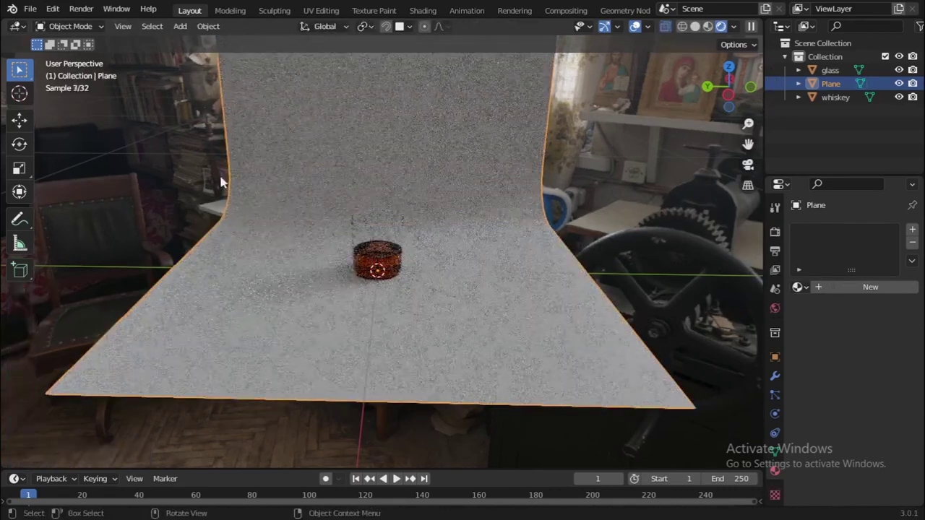
Step: Shade the backdrop plane smooth
{"action": "right_click", "coordinate": [190, 145]}
{"action": "left_click", "coordinate": [217, 157]}
{"action": "scroll", "coordinate": [427, 278], "scroll_direction": "up", "scroll_amount": 4}
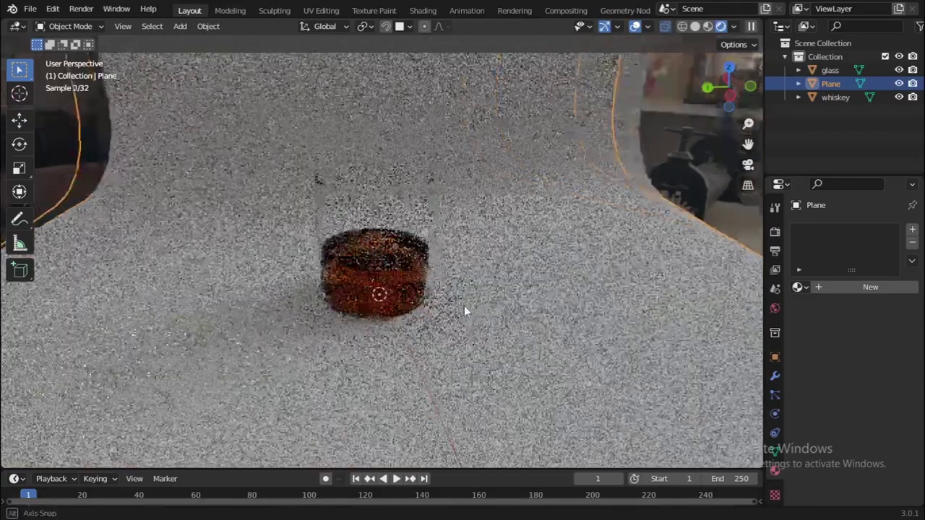
{"action": "middle_click_drag", "start_coordinate": [463, 305], "coordinate": [483, 313]}
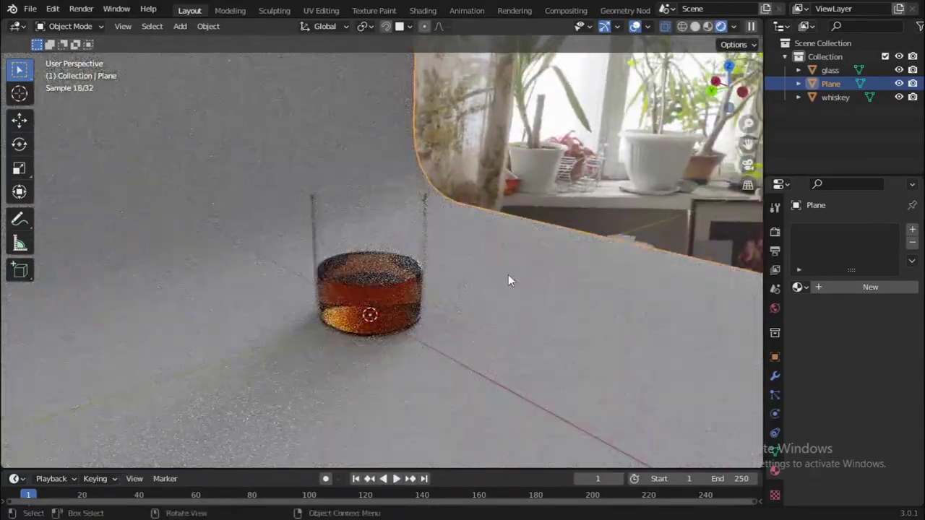
{"action": "key", "text": "r"}
{"action": "right_click", "coordinate": [525, 288]}
Step: Add a camera with an 85 mm focal length and save
{"action": "key", "text": "shift+a"}
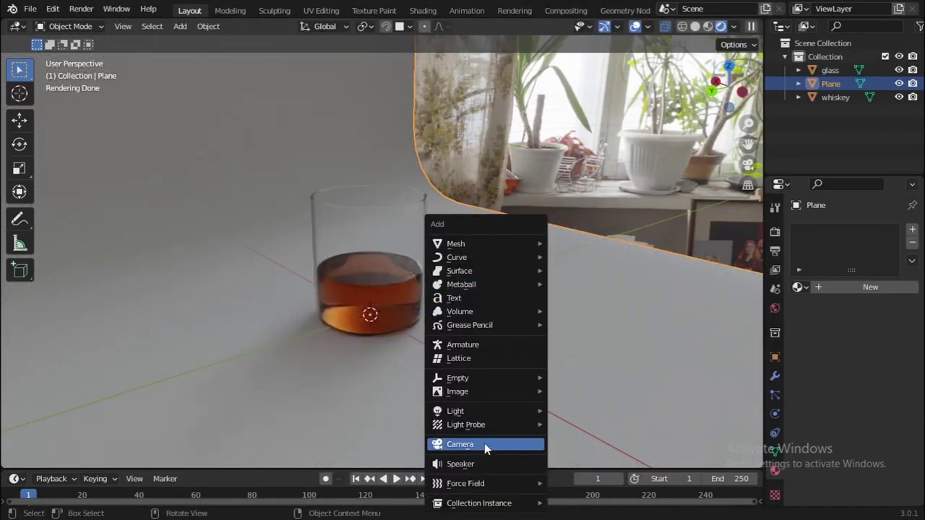
{"action": "left_click", "coordinate": [484, 443]}
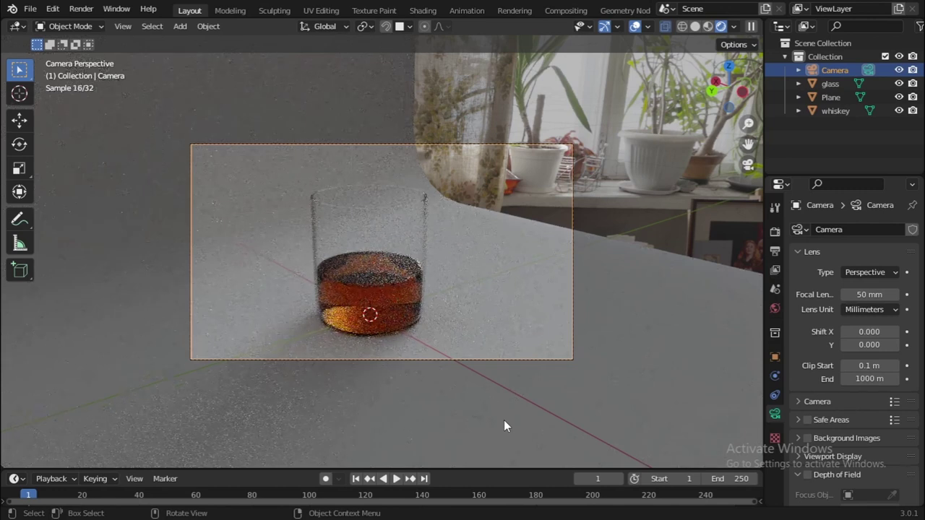
{"action": "left_click", "coordinate": [869, 294]}
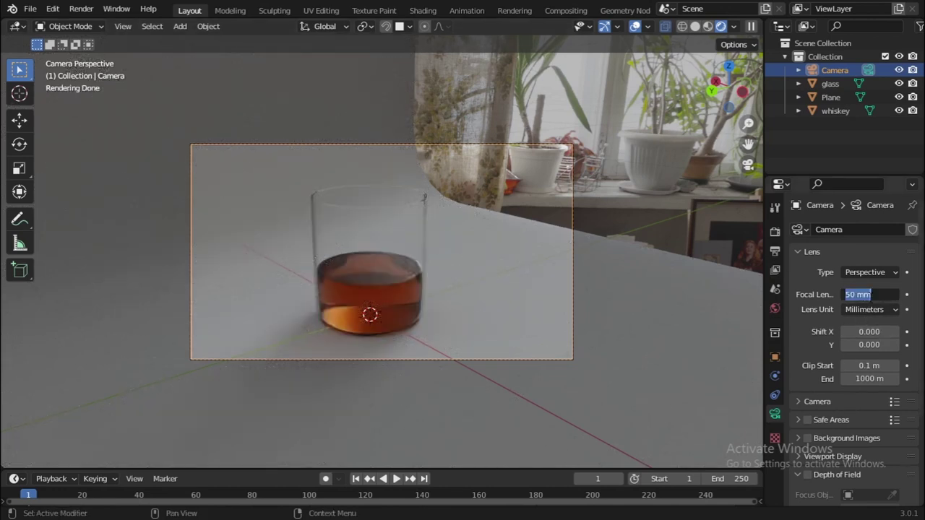
{"action": "type", "text": "85"}
{"action": "key", "text": "Return"}
{"action": "key", "text": "ctrl+s"}
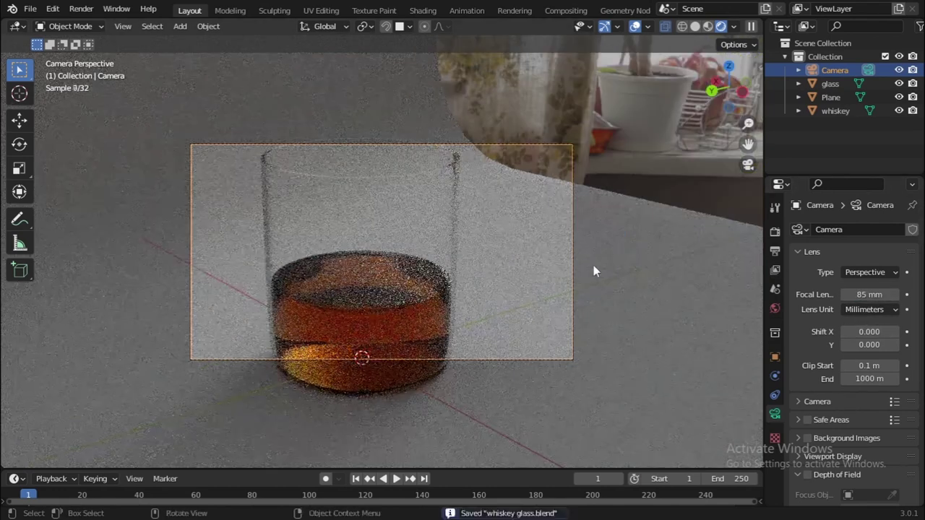
Step: Dolly the camera back along its depth axis, shift the backdrop plane along Y, and save
{"action": "key", "text": "g"}
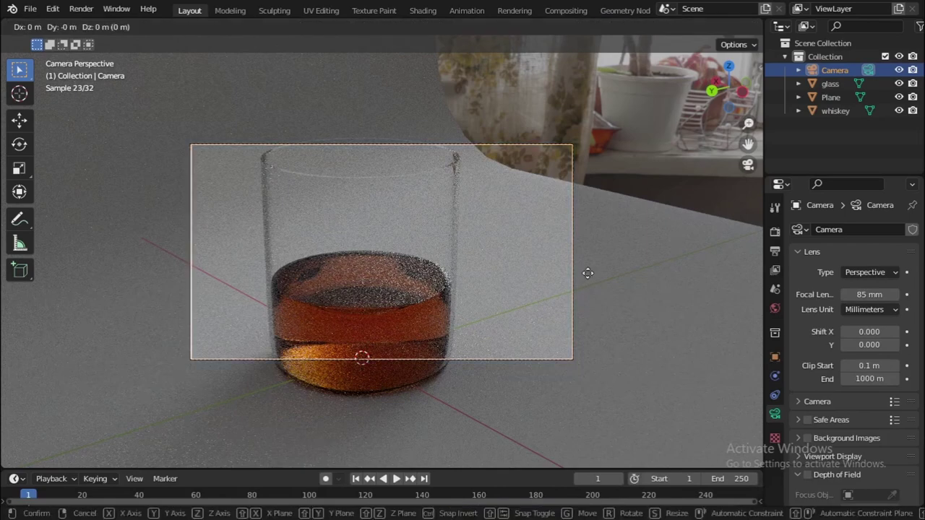
{"action": "key", "text": "z"}
{"action": "key", "text": "z"}
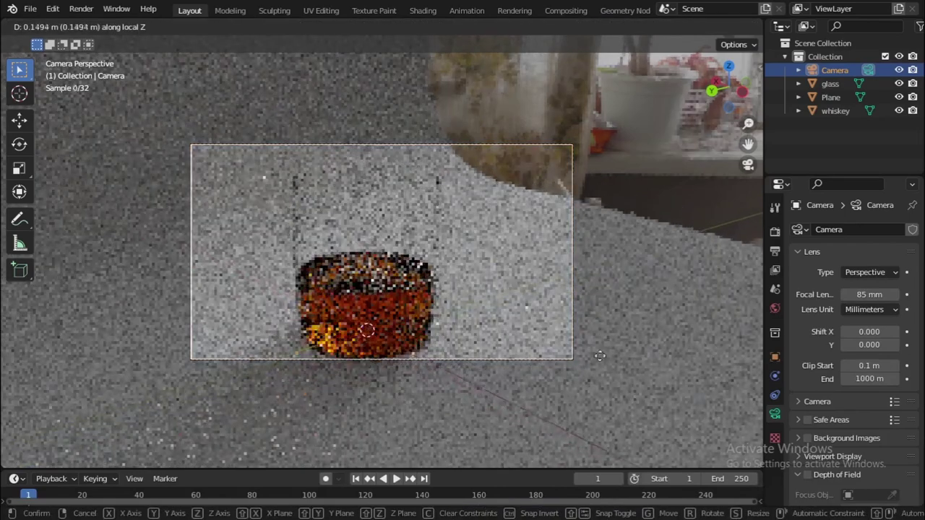
{"action": "left_click", "coordinate": [489, 330]}
{"action": "left_click", "coordinate": [490, 330]}
{"action": "key", "text": "g"}
{"action": "key", "text": "y"}
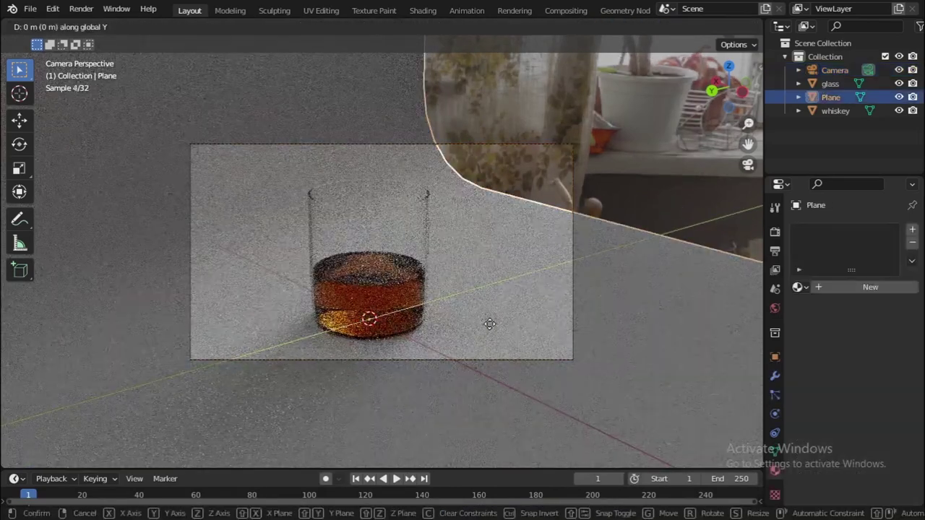
{"action": "left_click", "coordinate": [620, 299]}
{"action": "key", "text": "ctrl+s"}
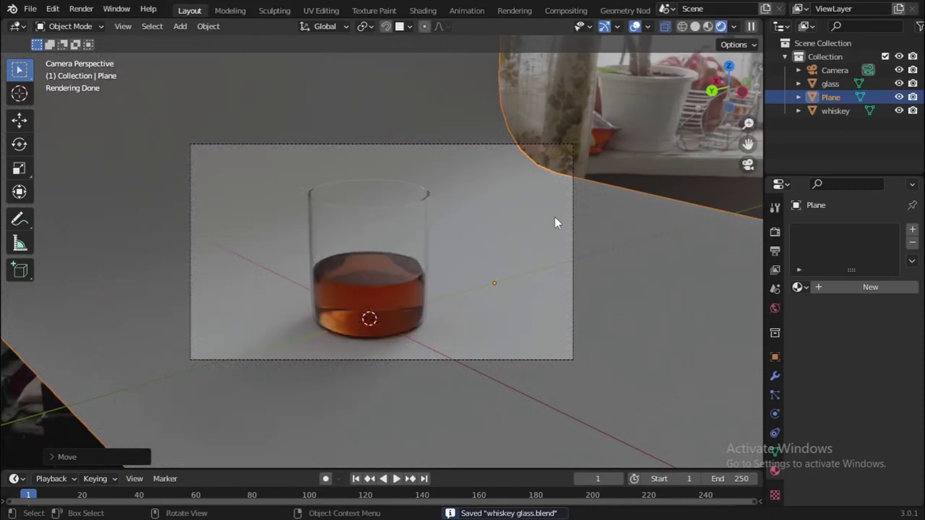
Step: Split the viewport in two and set the world Strength to 0
{"action": "left_click_drag", "start_coordinate": [760, 15], "coordinate": [257, 18]}
{"action": "left_click", "coordinate": [775, 308]}
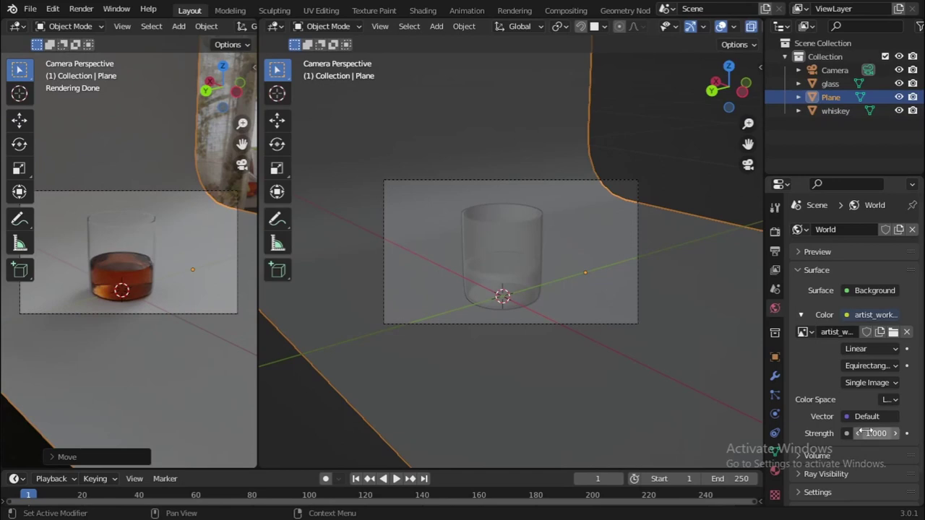
{"action": "left_click_drag", "start_coordinate": [869, 432], "coordinate": [845, 432]}
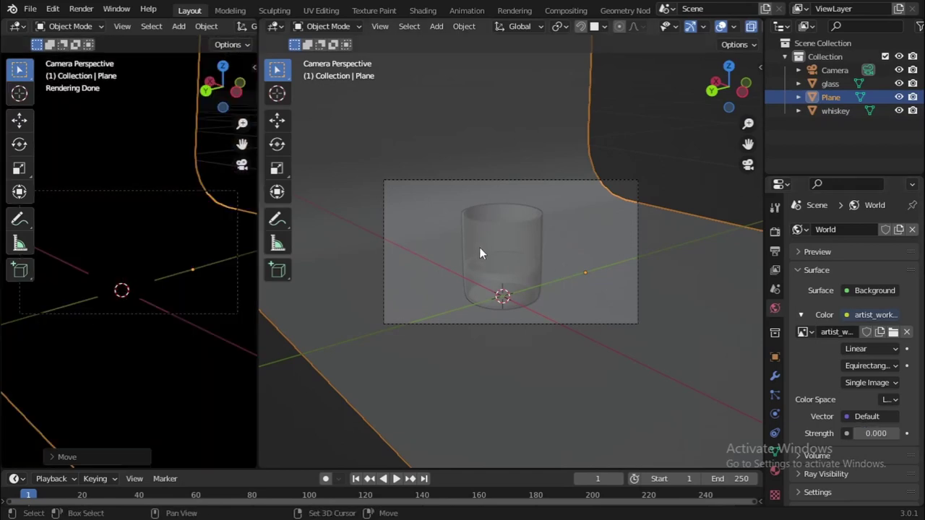
Step: From the left side view, scale the camera down to a smaller size
{"action": "left_click", "coordinate": [745, 92]}
{"action": "scroll", "coordinate": [650, 156], "scroll_direction": "down", "scroll_amount": 2}
{"action": "key", "text": "shift+a"}
{"action": "scroll", "coordinate": [651, 296], "scroll_direction": "down", "scroll_amount": 4}
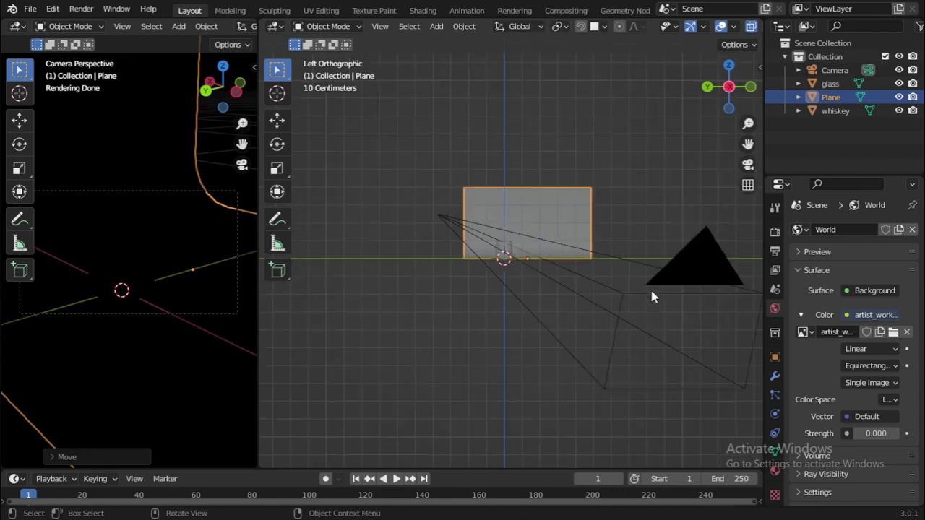
{"action": "scroll", "coordinate": [651, 297], "scroll_direction": "down", "scroll_amount": 3}
{"action": "left_click", "coordinate": [653, 296]}
{"action": "key", "text": "s"}
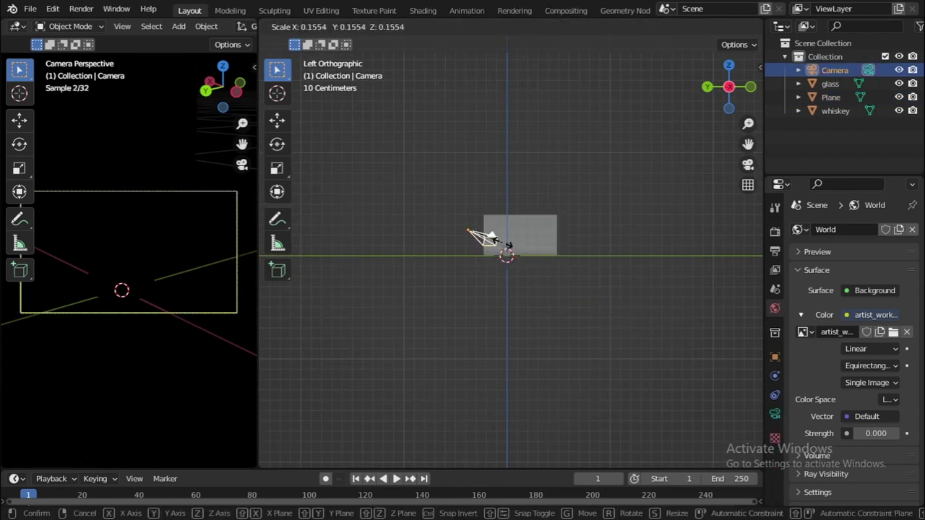
{"action": "left_click", "coordinate": [505, 249]}
{"action": "scroll", "coordinate": [635, 226], "scroll_direction": "up", "scroll_amount": 5}
{"action": "key", "text": "shift+a"}
Step: Add an area light to the scene
{"action": "mouse_move", "coordinate": [647, 221]}
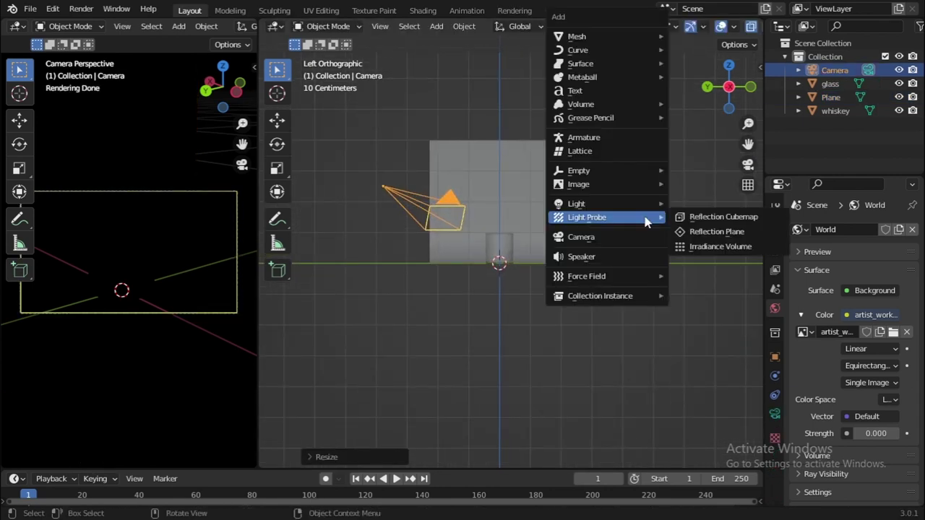
{"action": "mouse_move", "coordinate": [654, 204]}
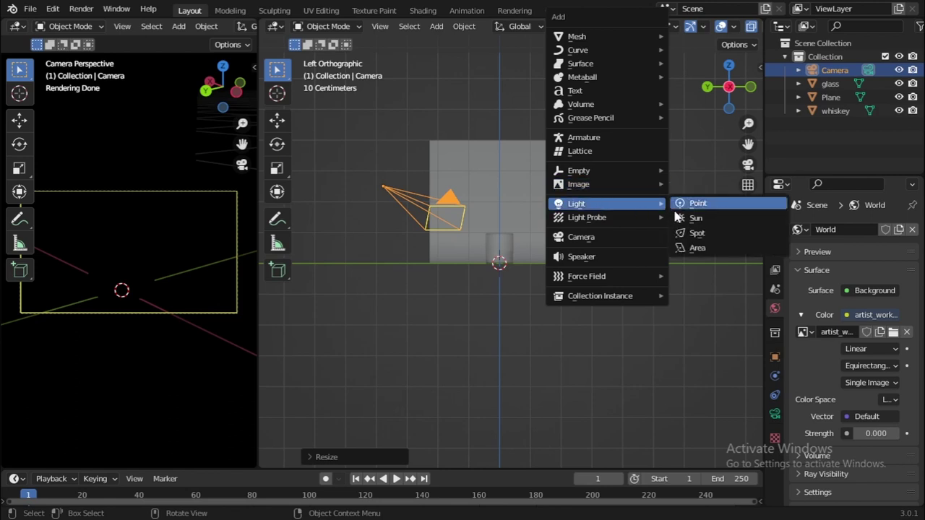
{"action": "left_click", "coordinate": [695, 247]}
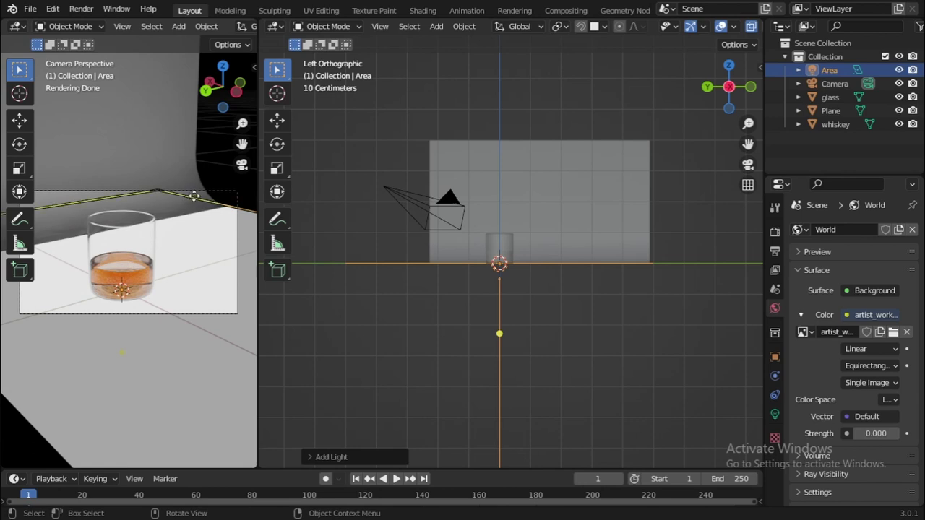
Step: Scale the backdrop plane wider along Y, then select the area light
{"action": "left_click", "coordinate": [218, 250]}
{"action": "key", "text": "s"}
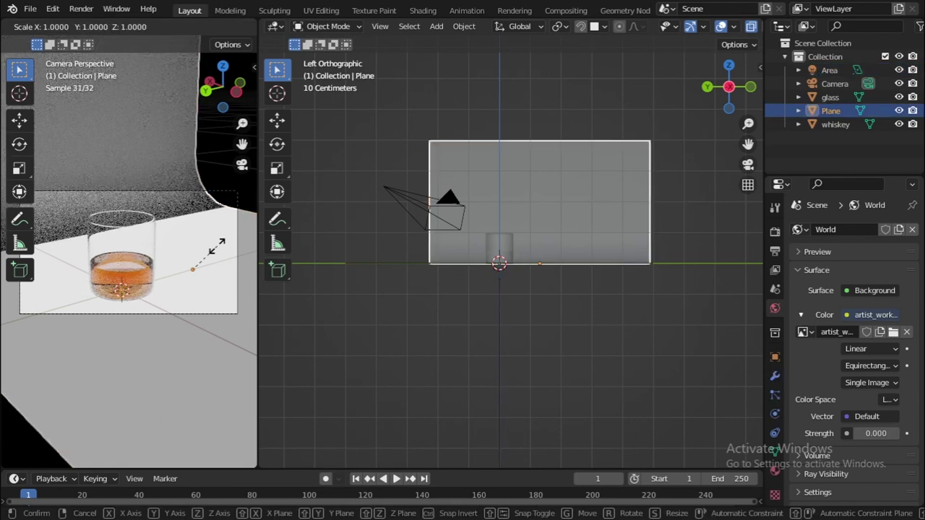
{"action": "key", "text": "y"}
{"action": "left_click", "coordinate": [421, 253]}
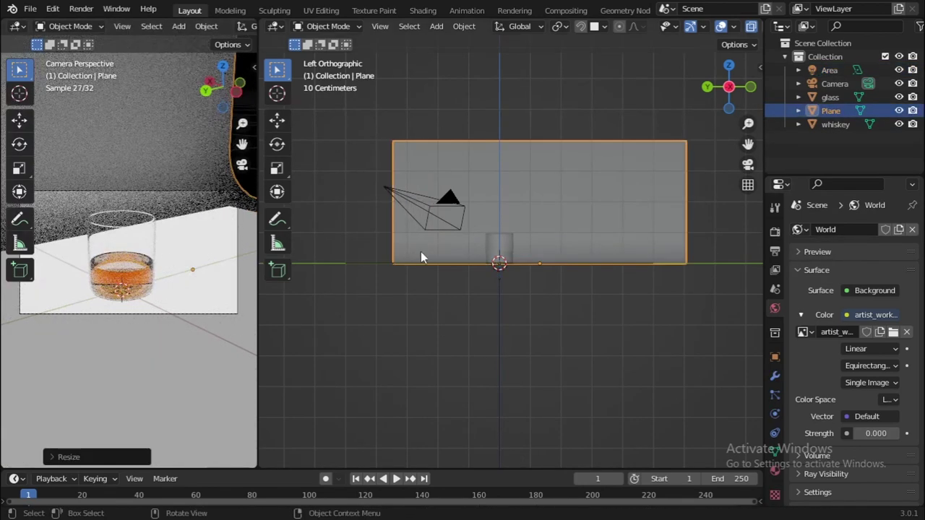
{"action": "left_click", "coordinate": [728, 65]}
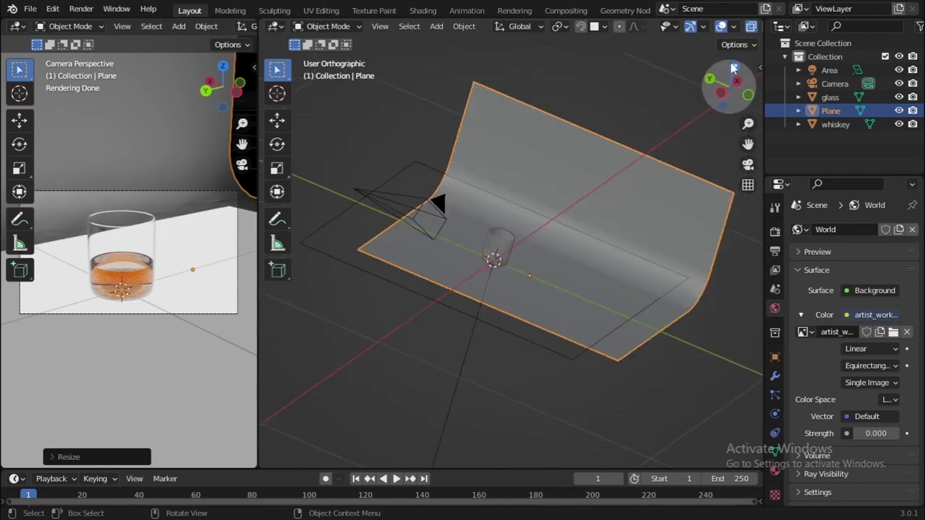
{"action": "key", "text": "g"}
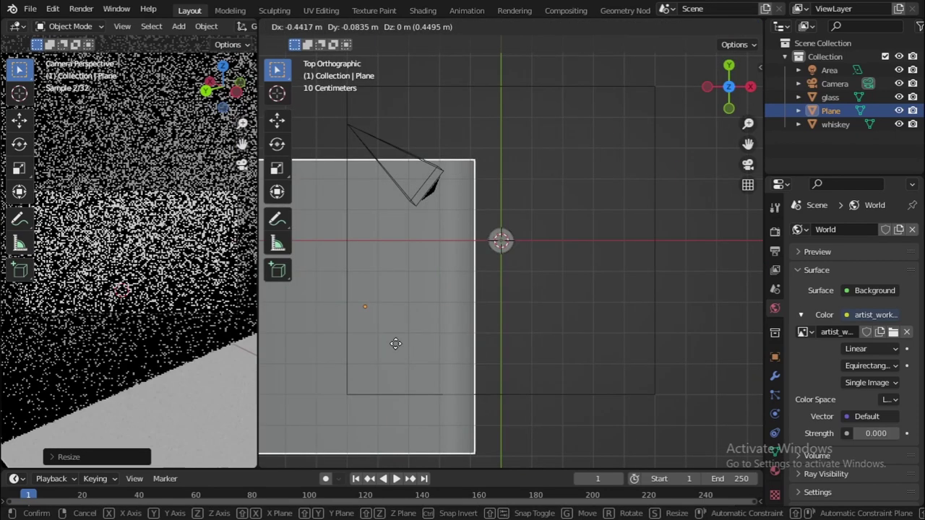
{"action": "right_click", "coordinate": [400, 337]}
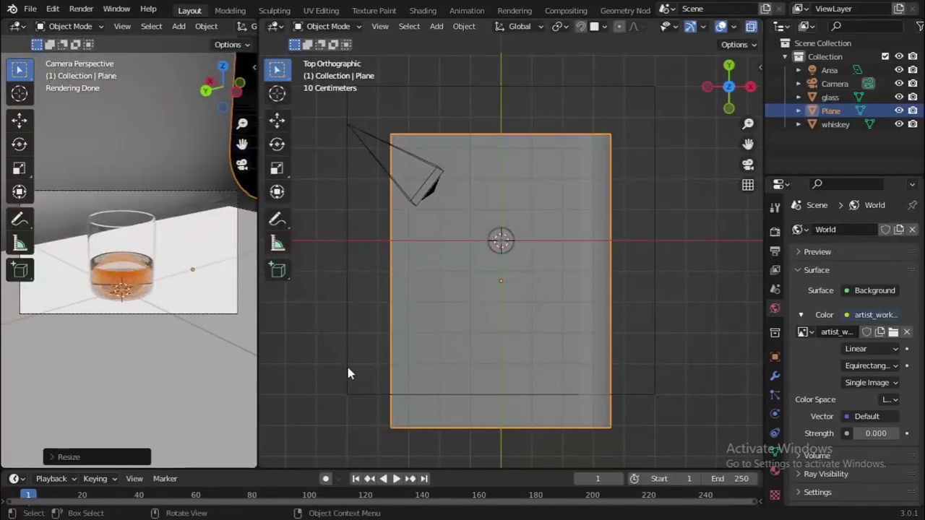
{"action": "left_click", "coordinate": [348, 368]}
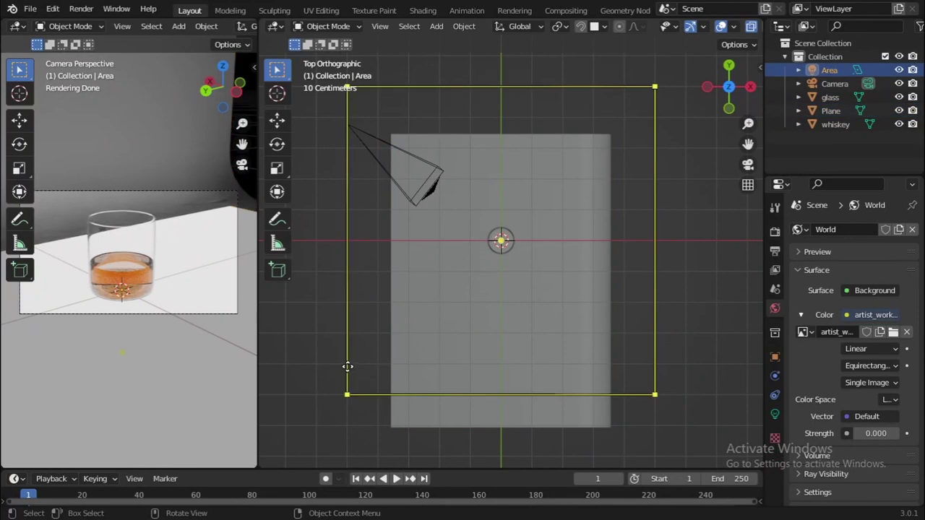
Step: Raise the area light along Z and move it off to the side
{"action": "left_click", "coordinate": [707, 87]}
{"action": "scroll", "coordinate": [560, 247], "scroll_direction": "down", "scroll_amount": 5}
{"action": "key", "text": "g"}
{"action": "key", "text": "z"}
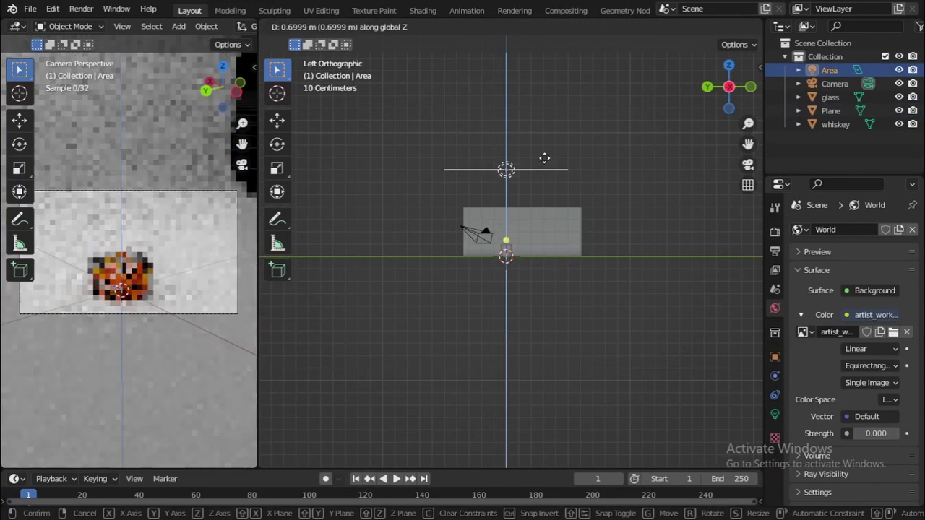
{"action": "left_click", "coordinate": [553, 143]}
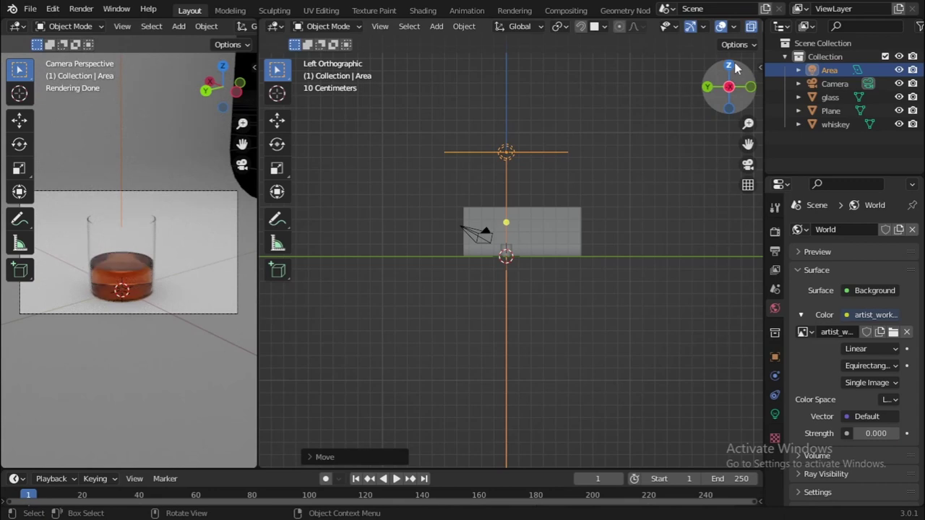
{"action": "left_click", "coordinate": [729, 65]}
{"action": "key", "text": "g"}
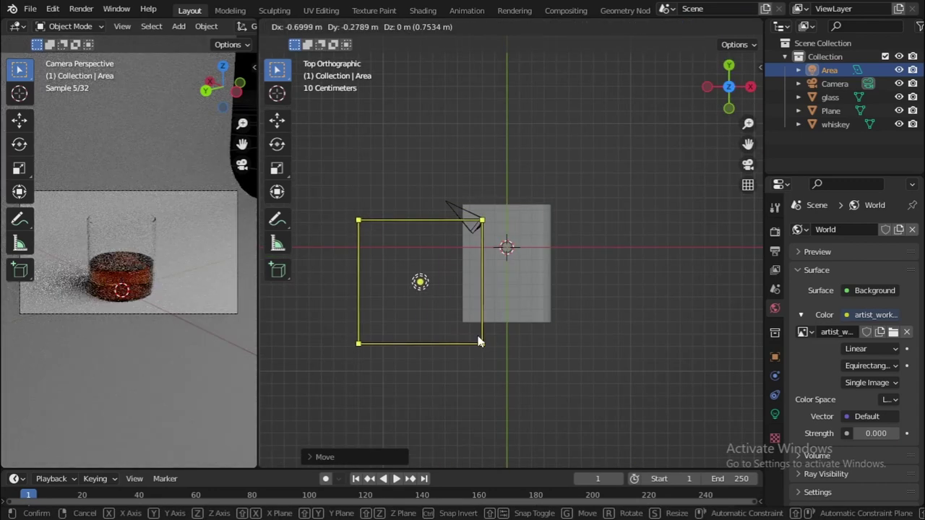
{"action": "left_click", "coordinate": [480, 339]}
Step: Tilt and turn the area light to face the glass, then save
{"action": "left_click", "coordinate": [729, 108]}
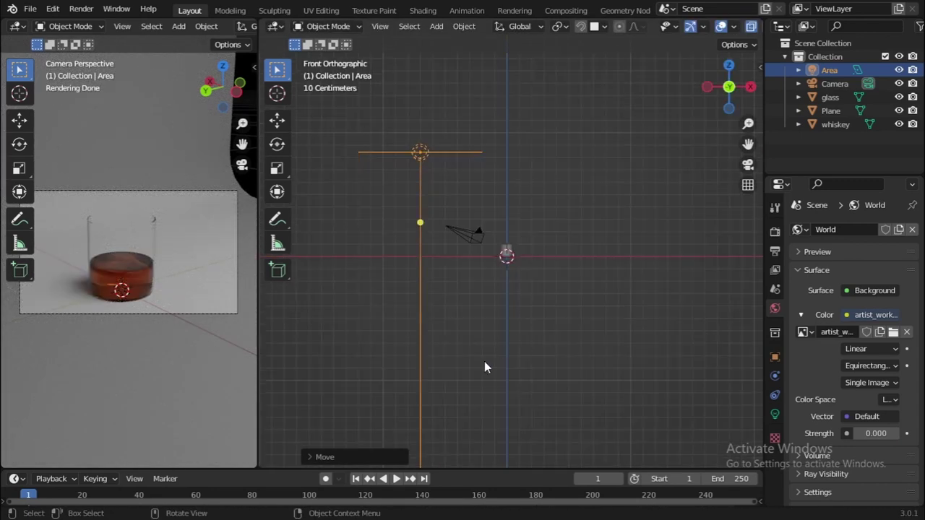
{"action": "key", "text": "r"}
{"action": "left_click", "coordinate": [564, 245]}
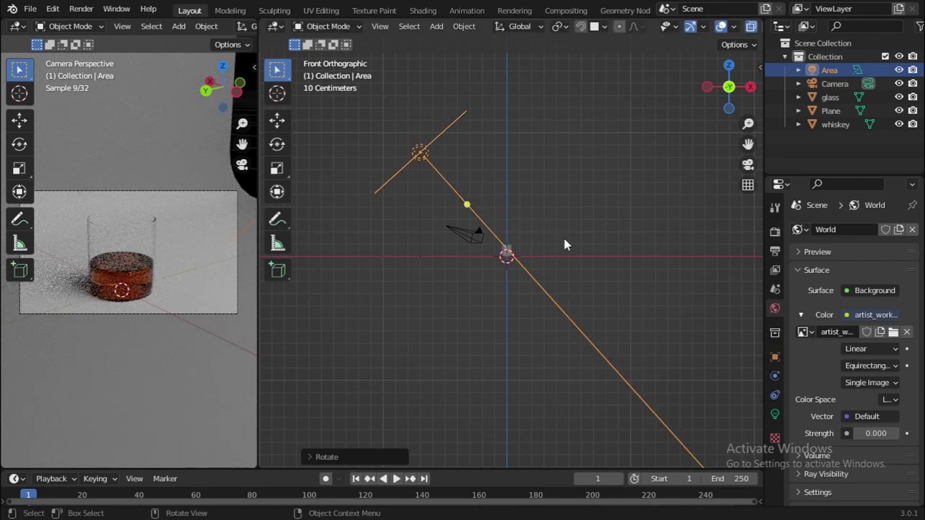
{"action": "left_click", "coordinate": [729, 67]}
{"action": "key", "text": "r"}
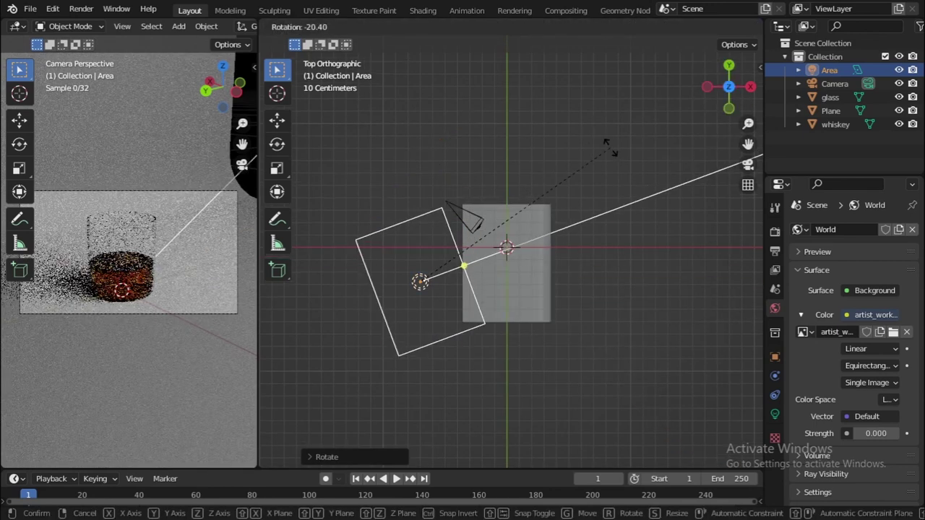
{"action": "left_click", "coordinate": [516, 243]}
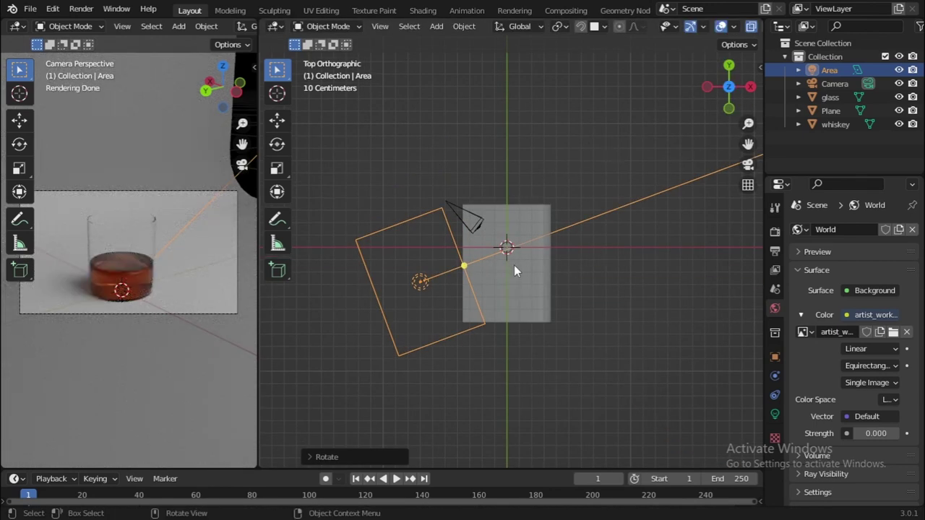
{"action": "middle_click_drag", "start_coordinate": [516, 252], "coordinate": [744, 302]}
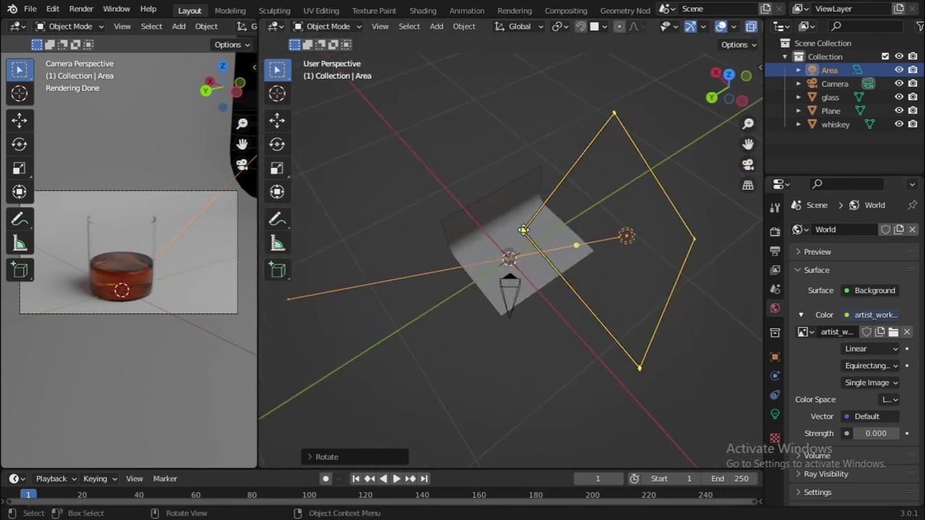
{"action": "key", "text": "ctrl+s"}
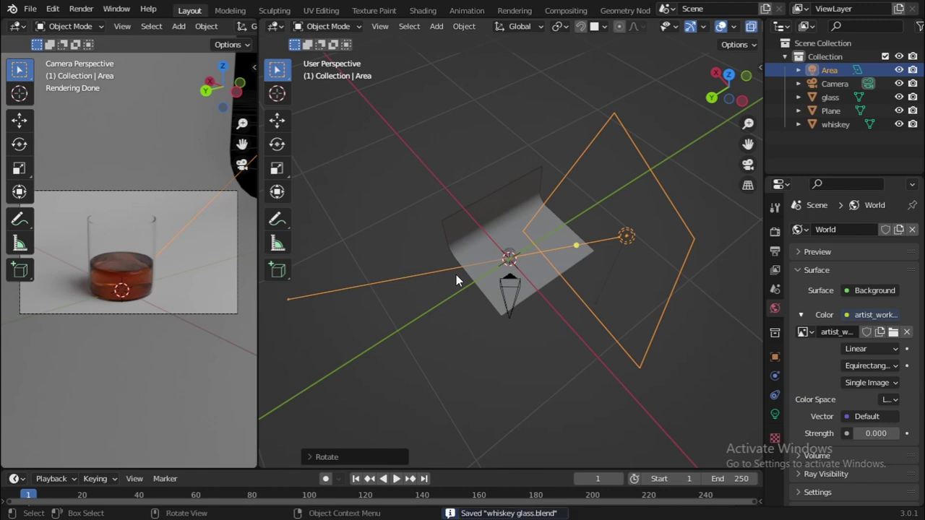
Step: Set the area light's Power to 80 W and save
{"action": "left_click", "coordinate": [179, 270]}
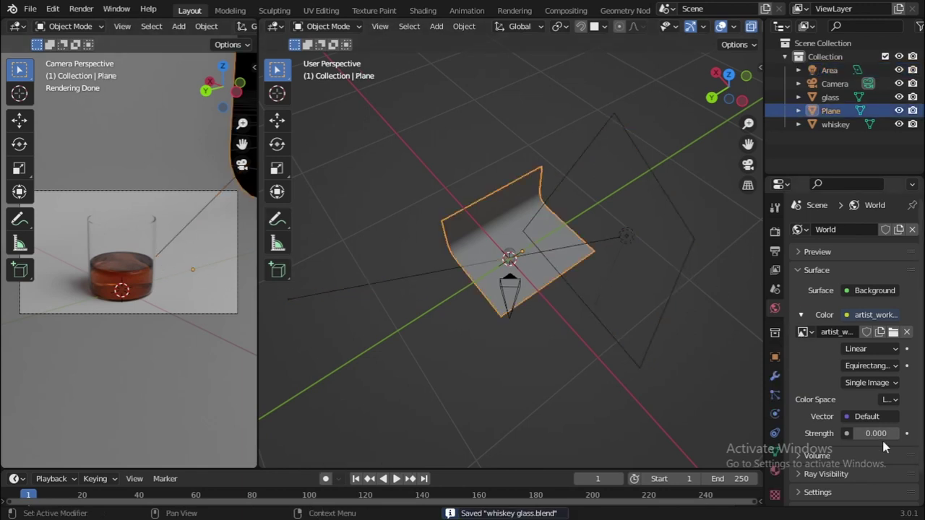
{"action": "left_click", "coordinate": [625, 234]}
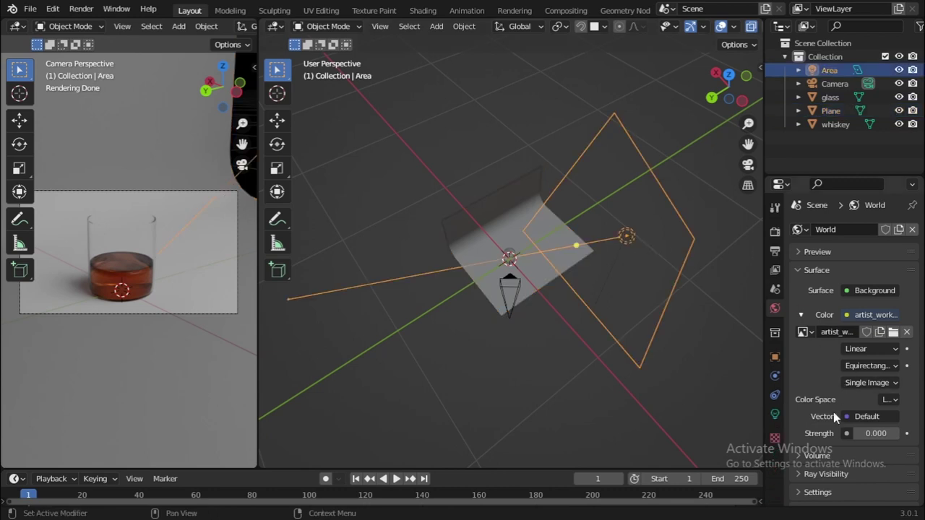
{"action": "left_click", "coordinate": [774, 411]}
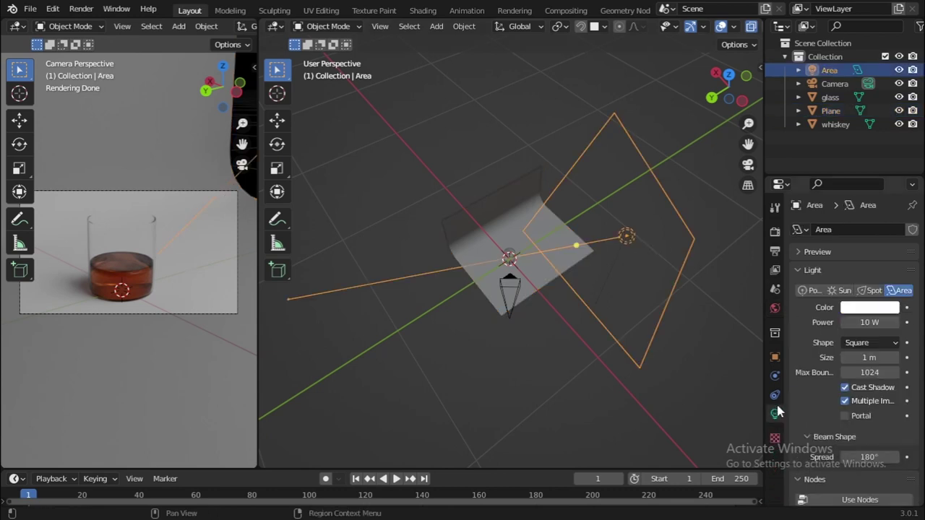
{"action": "left_click", "coordinate": [869, 322]}
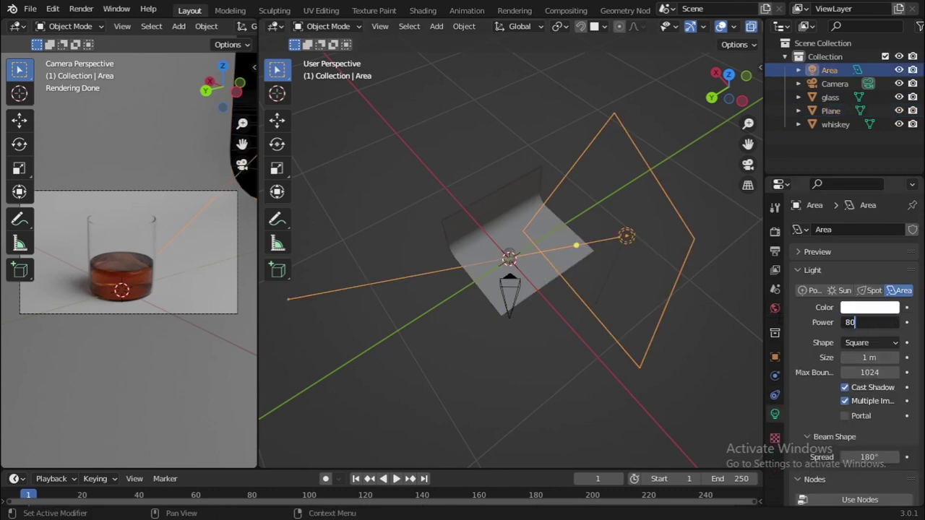
{"action": "type", "text": "80"}
{"action": "key", "text": "Return"}
{"action": "key", "text": "ctrl+s"}
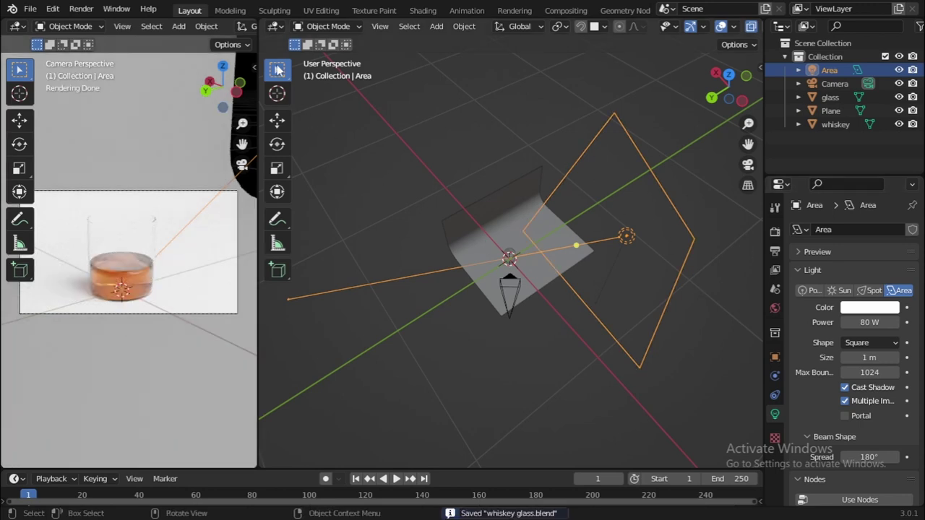
{"action": "left_click", "coordinate": [275, 26]}
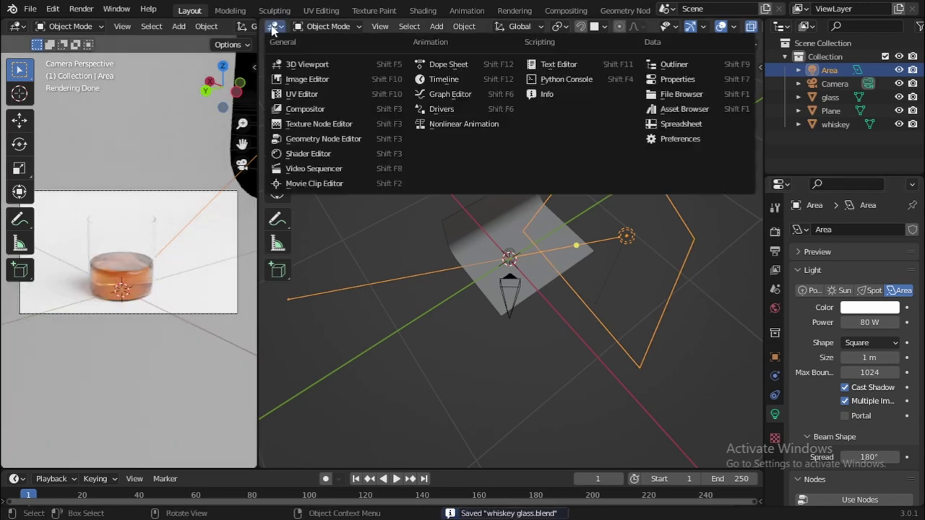
Step: Switch the main view to the Shader Editor and enable Use Nodes for the area light
{"action": "left_click", "coordinate": [300, 153]}
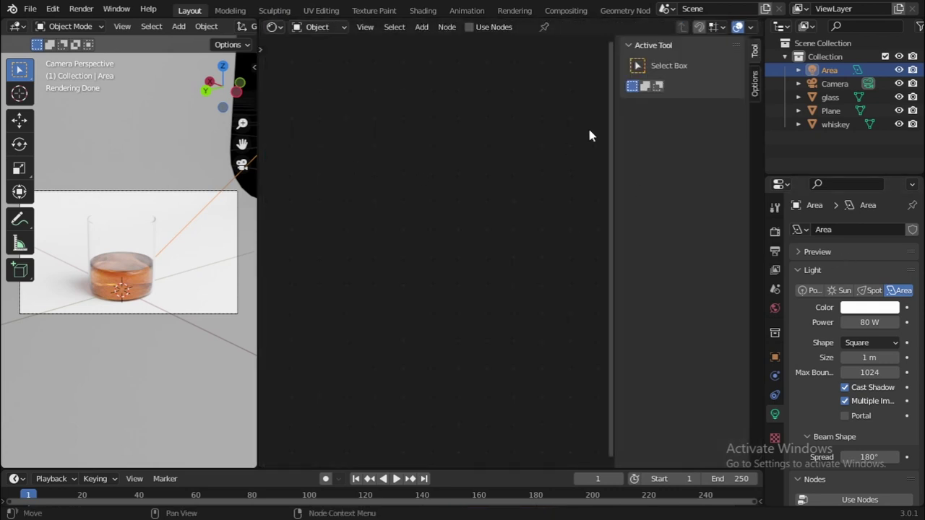
{"action": "key", "text": "n"}
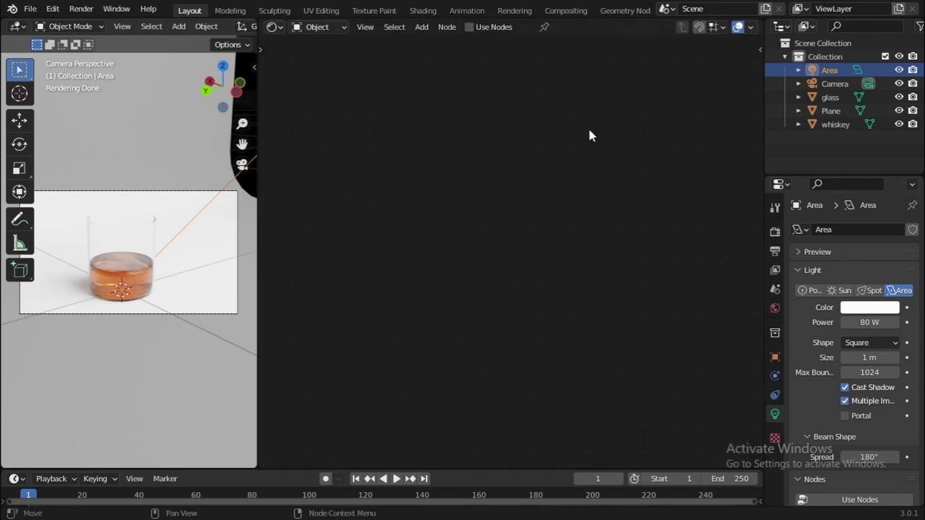
{"action": "left_click", "coordinate": [811, 70]}
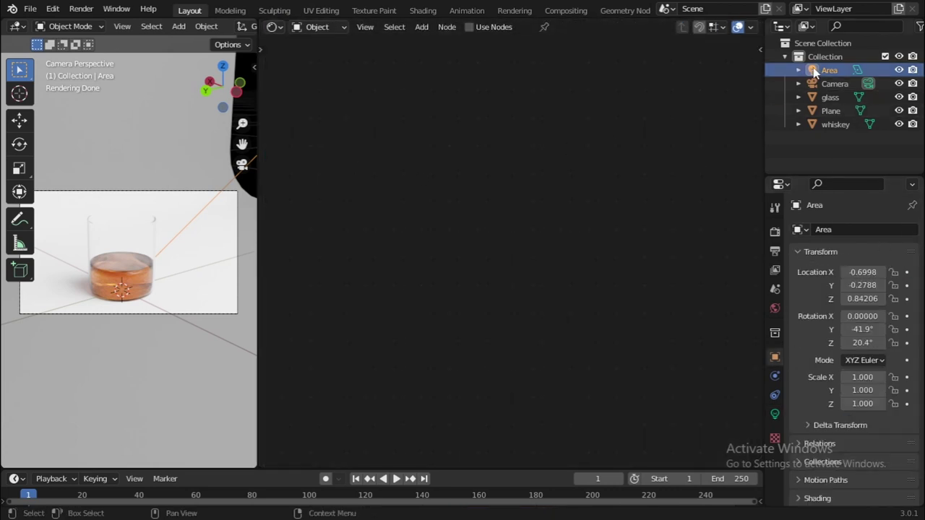
{"action": "left_click", "coordinate": [479, 28]}
{"action": "scroll", "coordinate": [541, 192], "scroll_direction": "up", "scroll_amount": 2}
{"action": "middle_click_drag", "start_coordinate": [532, 204], "coordinate": [661, 196]}
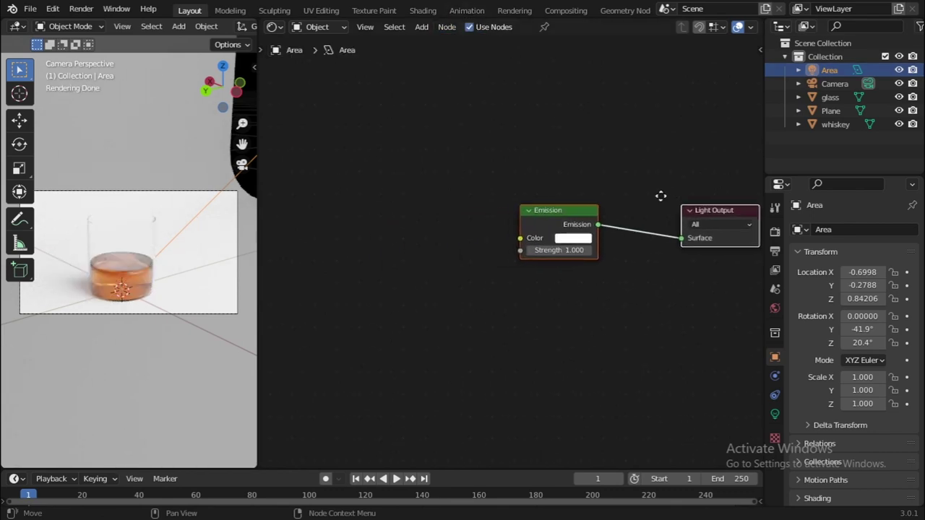
{"action": "left_click_drag", "start_coordinate": [542, 219], "coordinate": [626, 221]}
{"action": "right_click", "coordinate": [580, 151]}
Step: Add a Light Falloff node left of the Emission node
{"action": "key", "text": "shift+a"}
{"action": "left_click", "coordinate": [525, 158]}
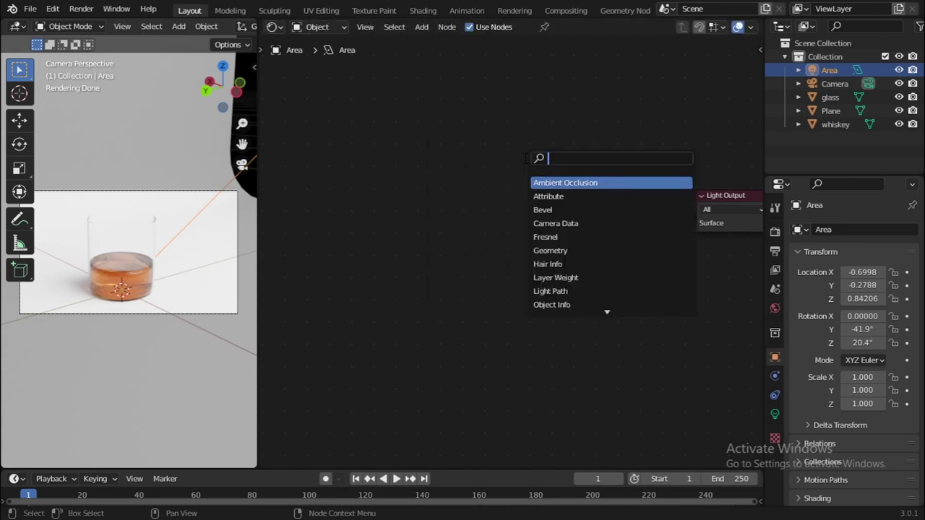
{"action": "type", "text": "ligh"}
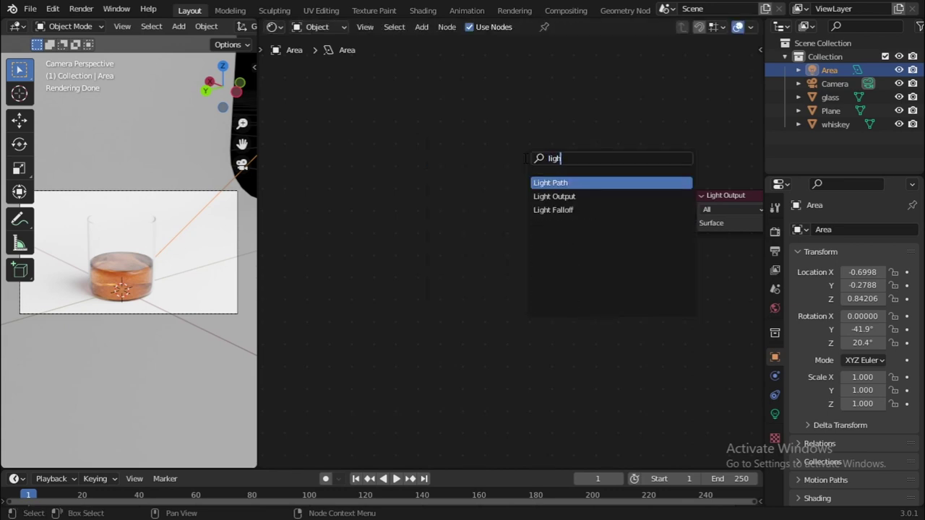
{"action": "key", "text": "Down"}
{"action": "key", "text": "Down"}
{"action": "key", "text": "Return"}
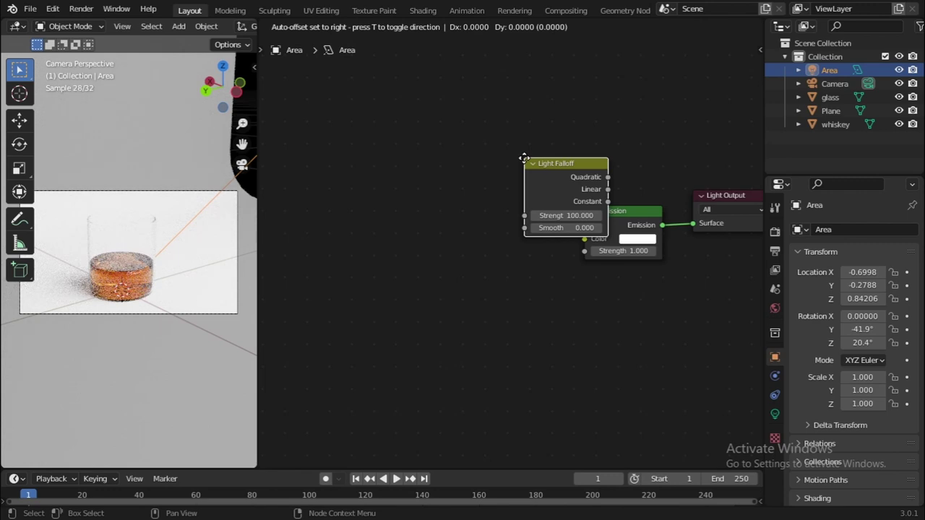
{"action": "left_click", "coordinate": [401, 213]}
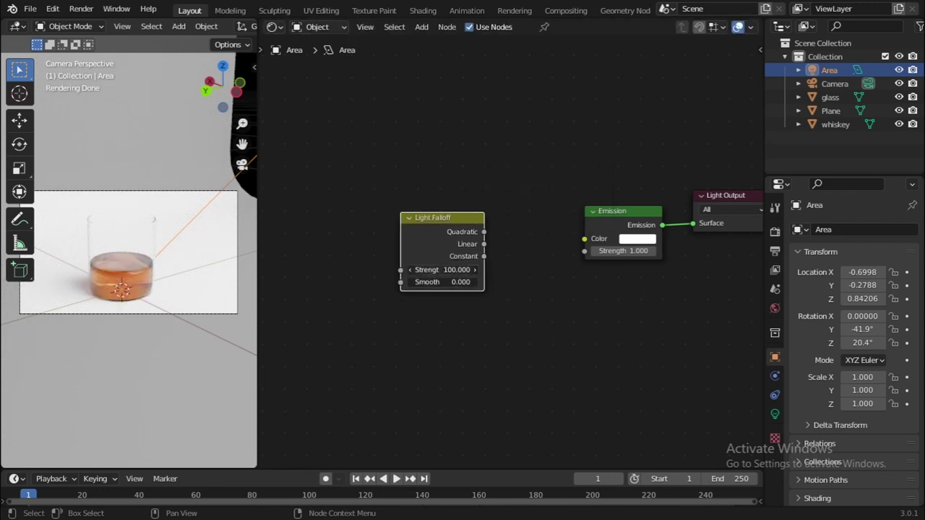
{"action": "type", "text": "100.000"}
{"action": "scroll", "coordinate": [469, 257], "scroll_direction": "up", "scroll_amount": 1}
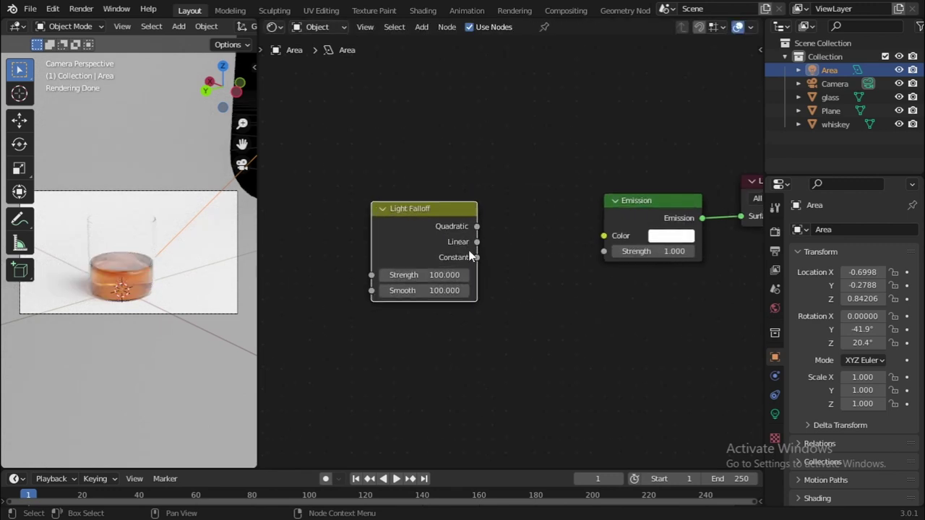
Step: Set the Light Falloff Smooth and Strength values both to 0
{"action": "left_click", "coordinate": [445, 286]}
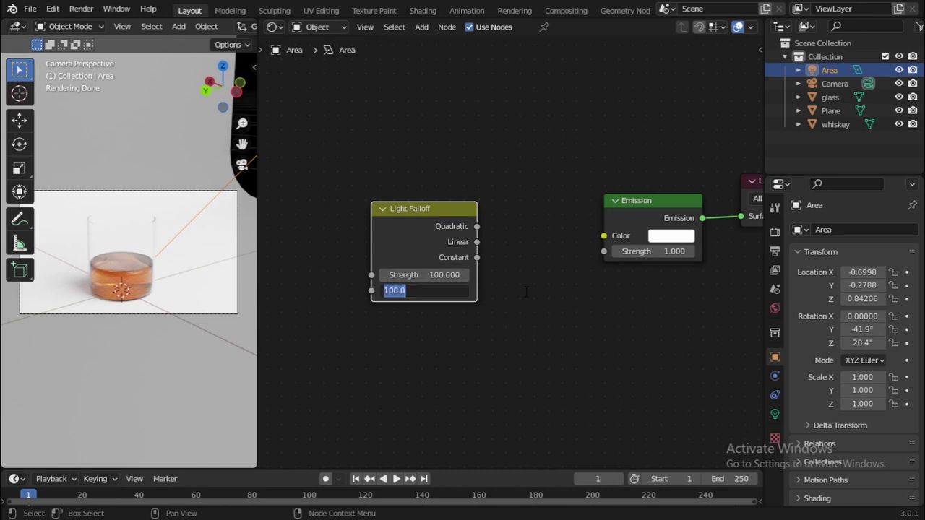
{"action": "type", "text": "0"}
{"action": "key", "text": "Return"}
{"action": "left_click", "coordinate": [460, 276]}
{"action": "type", "text": "0"}
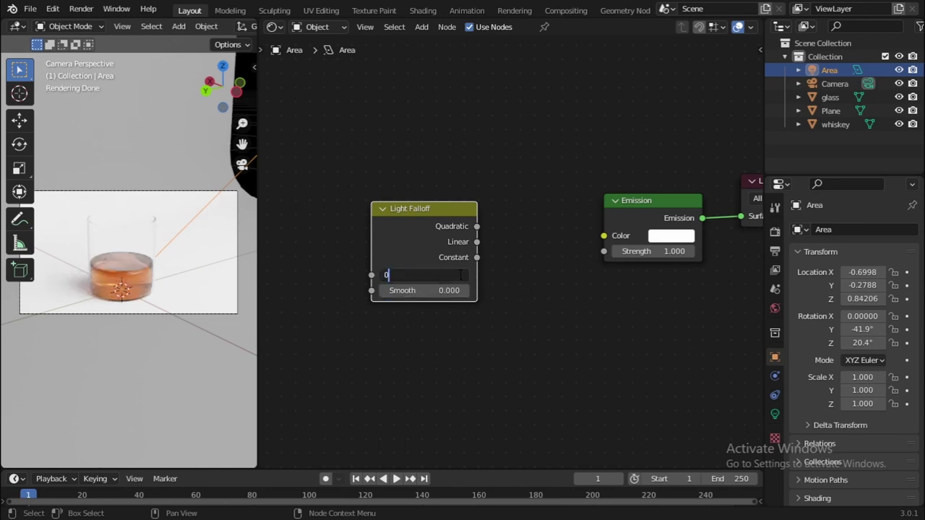
{"action": "key", "text": "Return"}
{"action": "middle_click_drag", "start_coordinate": [442, 208], "coordinate": [451, 220]}
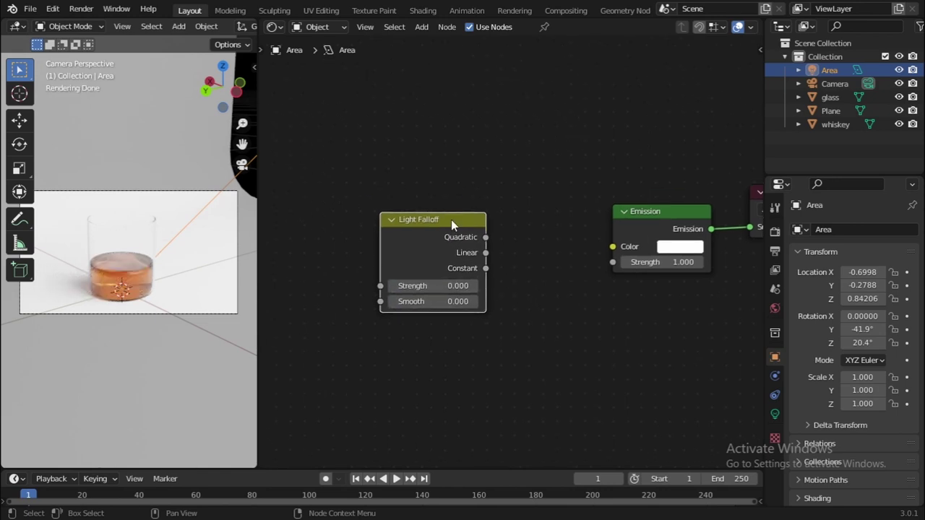
{"action": "scroll", "coordinate": [438, 260], "scroll_direction": "up", "scroll_amount": 3}
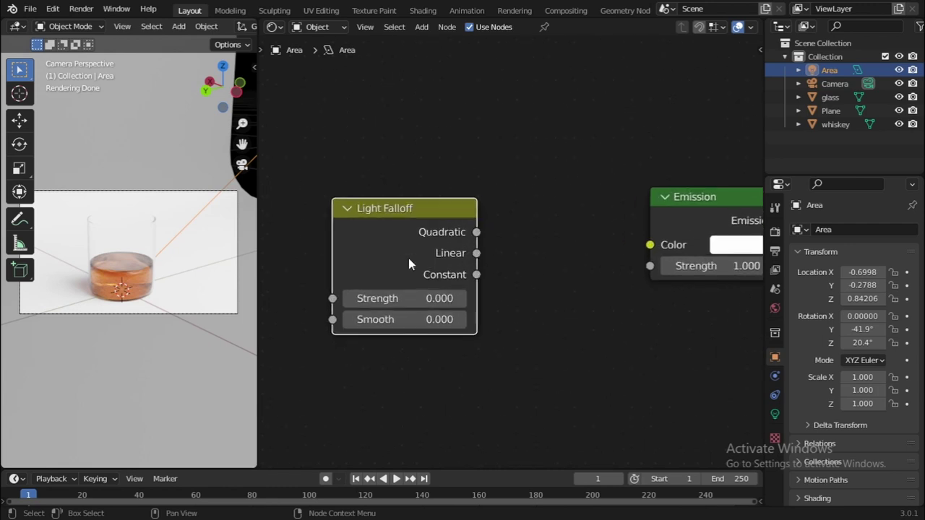
Step: Connect the Light Falloff output into the Emission node's Strength
{"action": "middle_click_drag", "start_coordinate": [407, 264], "coordinate": [412, 272]}
{"action": "left_click_drag", "start_coordinate": [450, 263], "coordinate": [663, 289]}
{"action": "middle_click_drag", "start_coordinate": [609, 297], "coordinate": [639, 235]}
{"action": "scroll", "coordinate": [643, 249], "scroll_direction": "up", "scroll_amount": 1}
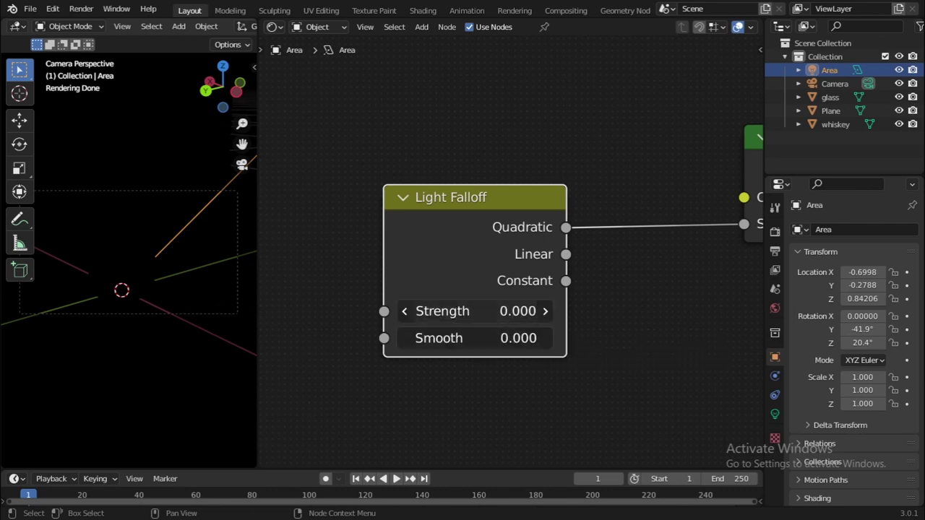
Step: Set falloff Strength to 1.150 and Smooth to 10.450, saving the file
{"action": "left_click_drag", "start_coordinate": [486, 311], "coordinate": [573, 311]}
{"action": "left_click", "coordinate": [486, 311]}
{"action": "key", "text": "Return"}
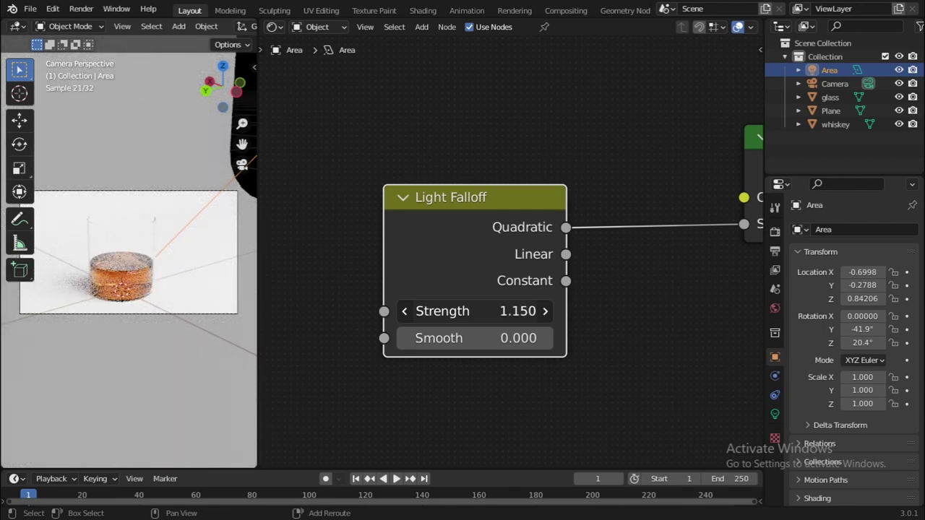
{"action": "key", "text": "ctrl+s"}
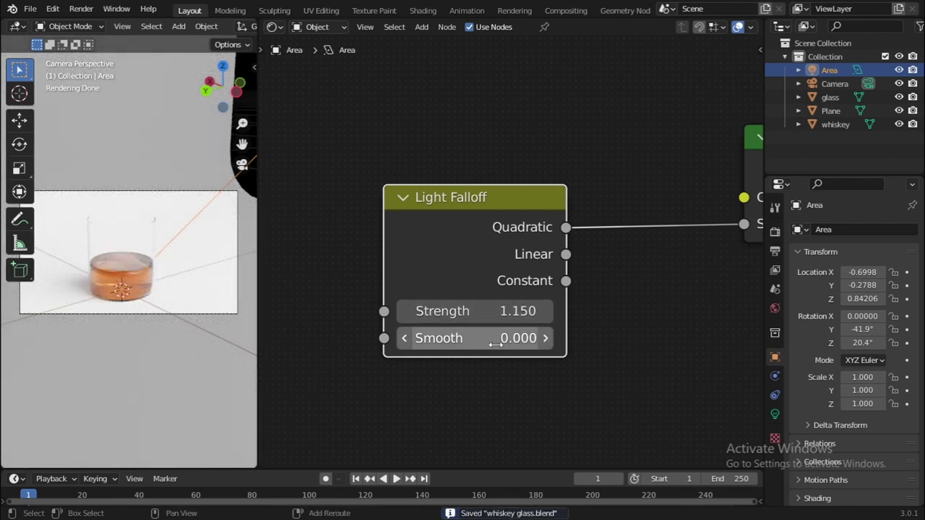
{"action": "left_click_drag", "start_coordinate": [492, 338], "coordinate": [707, 337]}
{"action": "key", "text": "ctrl+s"}
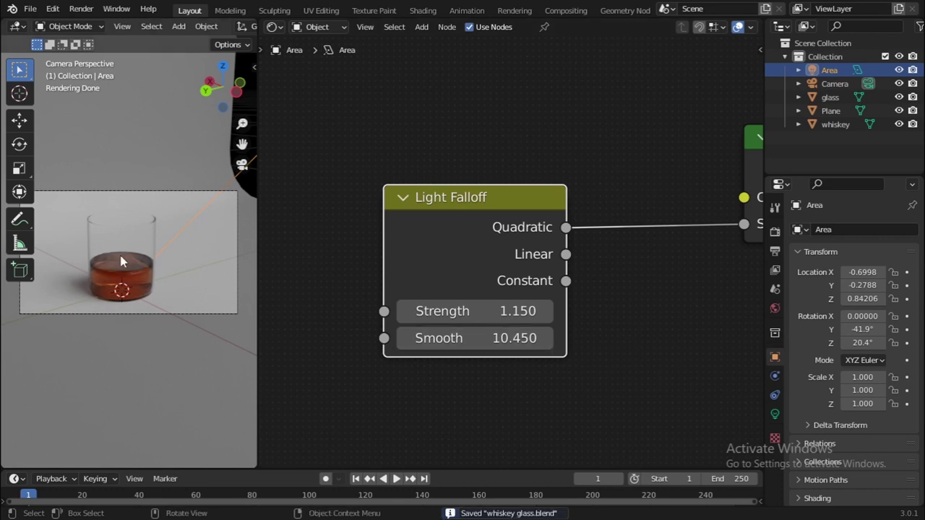
{"action": "left_click", "coordinate": [164, 191]}
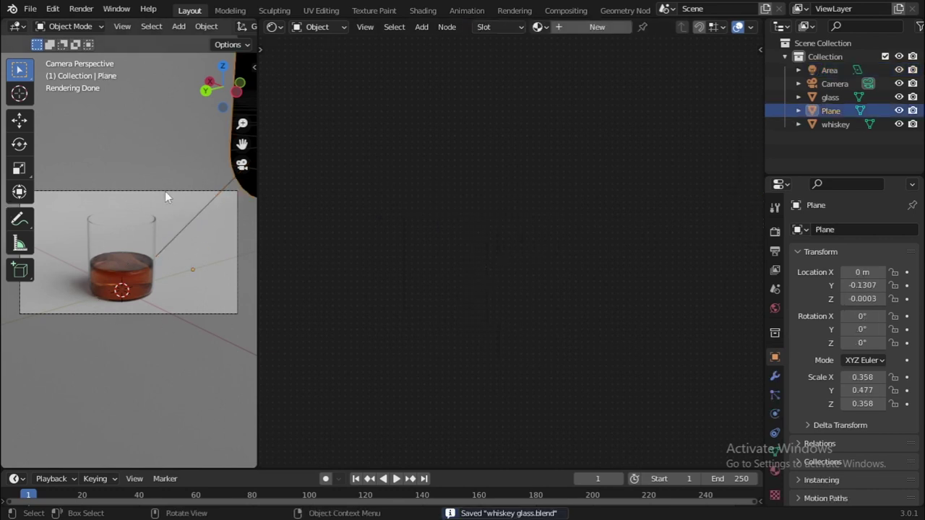
Step: Create a new material for the floor plane with a black Base Color and save
{"action": "left_click", "coordinate": [599, 27]}
{"action": "key", "text": "Home"}
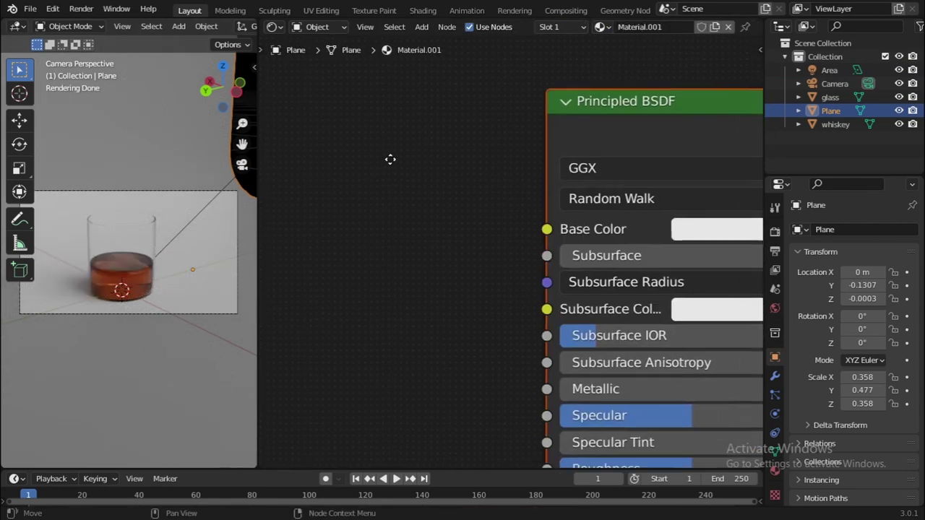
{"action": "left_click", "coordinate": [609, 225]}
{"action": "left_click_drag", "start_coordinate": [685, 342], "coordinate": [685, 433]}
{"action": "left_click", "coordinate": [364, 282]}
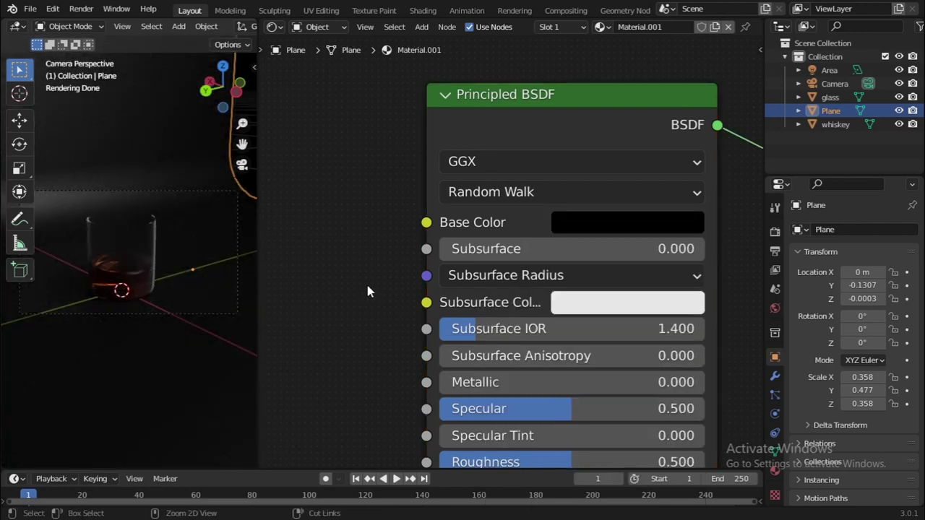
{"action": "key", "text": "ctrl+s"}
Step: Hide the viewport overlays and switch the node area back to a 3D Viewport
{"action": "scroll", "coordinate": [205, 28], "scroll_direction": "down", "scroll_amount": 5}
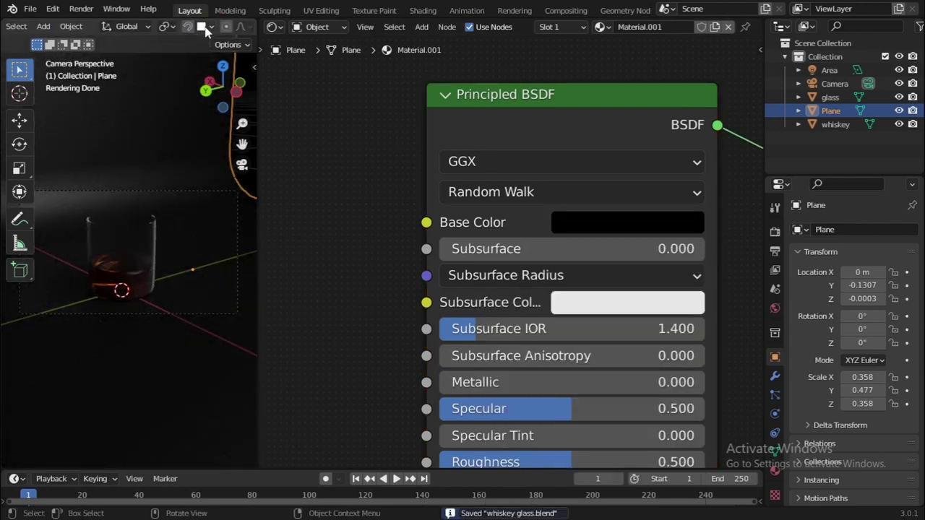
{"action": "scroll", "coordinate": [205, 29], "scroll_direction": "down", "scroll_amount": 3}
{"action": "left_click", "coordinate": [219, 27]}
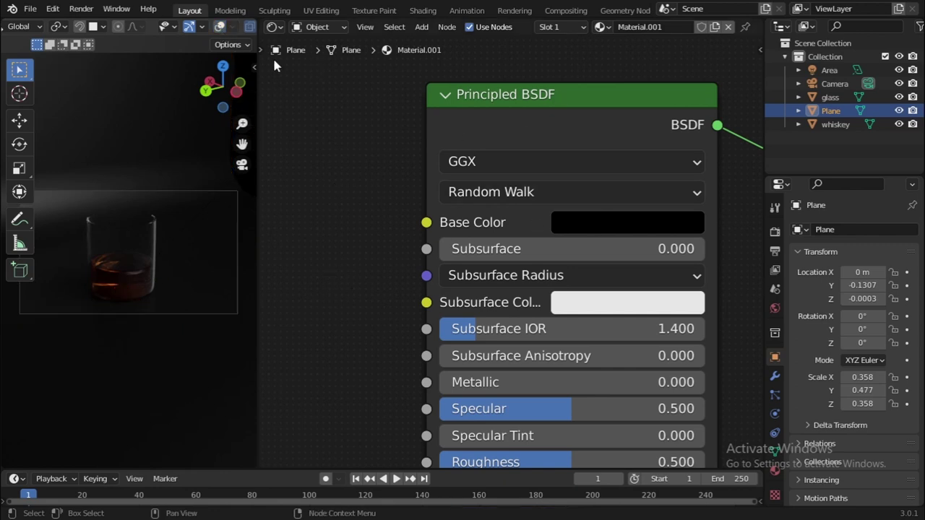
{"action": "left_click", "coordinate": [284, 28]}
{"action": "left_click", "coordinate": [277, 30]}
{"action": "left_click", "coordinate": [292, 63]}
Step: Duplicate the existing area light and reset the copy to the origin with no rotation
{"action": "scroll", "coordinate": [557, 230], "scroll_direction": "down", "scroll_amount": 4}
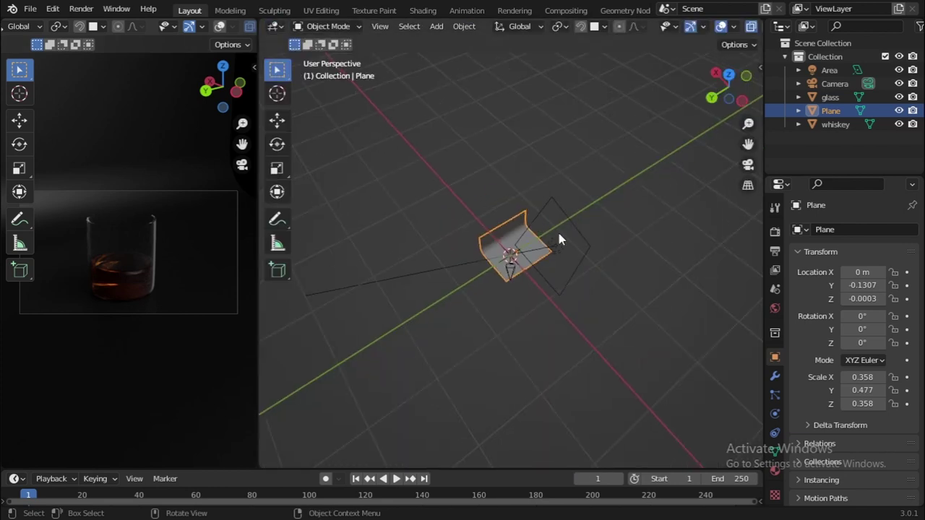
{"action": "scroll", "coordinate": [578, 250], "scroll_direction": "up", "scroll_amount": 5}
{"action": "key", "text": "shift+a"}
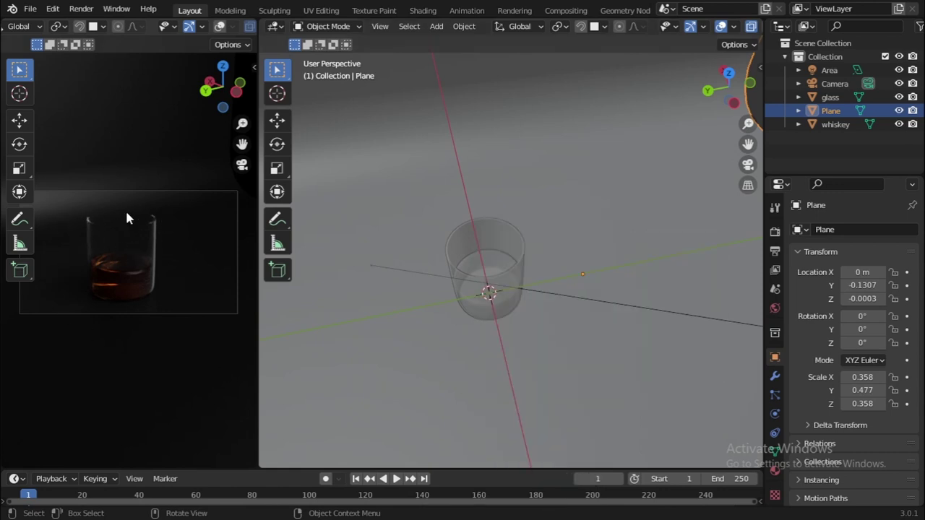
{"action": "scroll", "coordinate": [539, 219], "scroll_direction": "down", "scroll_amount": 5}
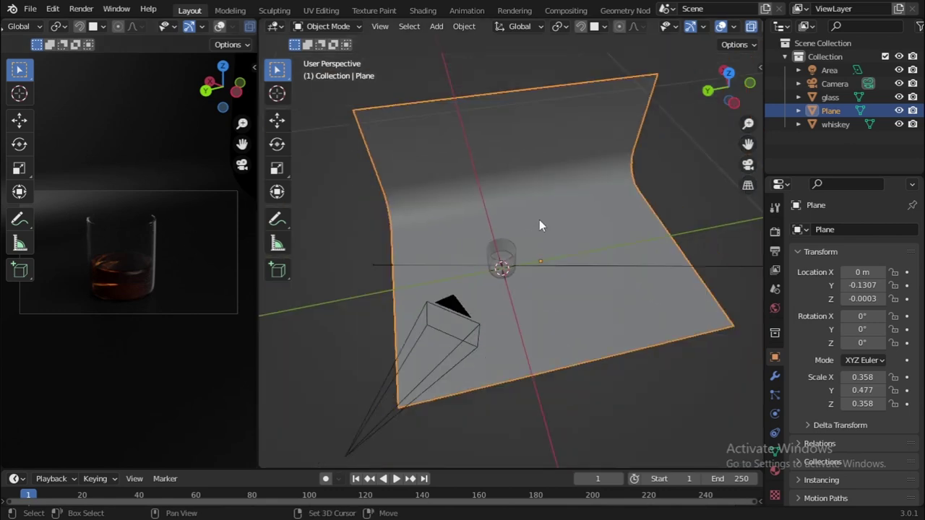
{"action": "key", "text": "shift+a"}
{"action": "mouse_move", "coordinate": [539, 396]}
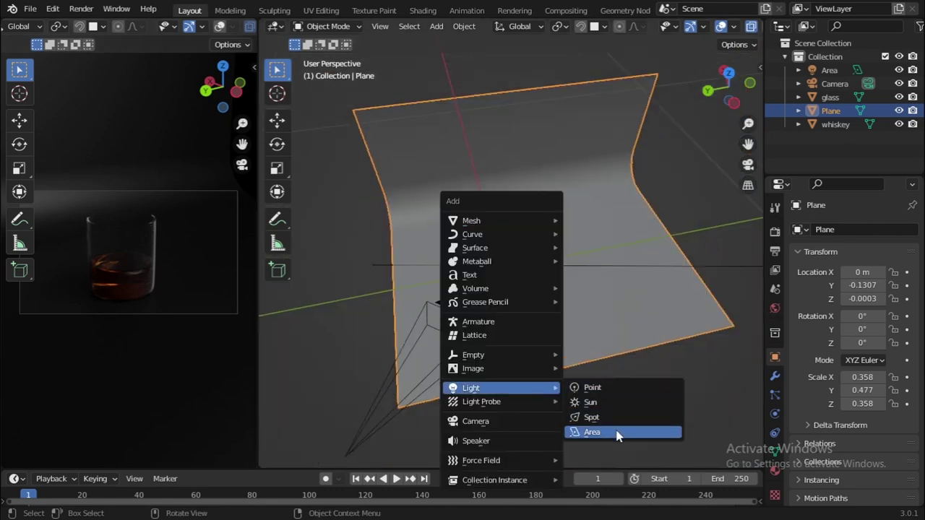
{"action": "scroll", "coordinate": [645, 286], "scroll_direction": "down", "scroll_amount": 4}
{"action": "left_click", "coordinate": [617, 254]}
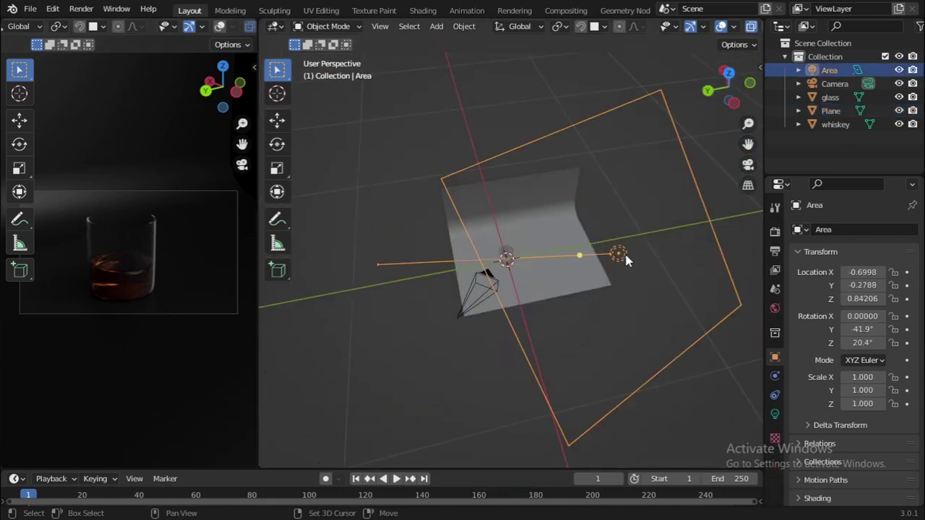
{"action": "key", "text": "shift+d"}
{"action": "right_click", "coordinate": [666, 223]}
{"action": "key", "text": "alt+r"}
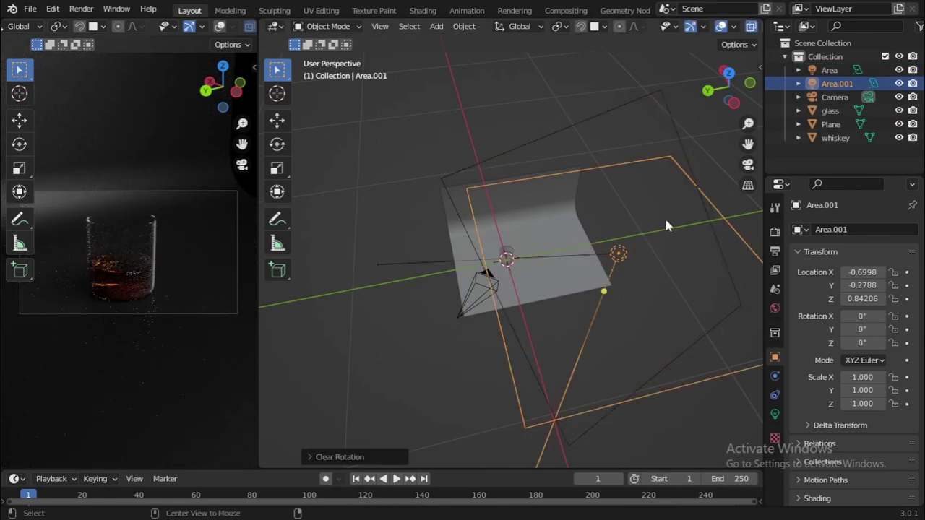
{"action": "key", "text": "alt+g"}
Step: Raise the duplicate light about 0.24 m straight up above the glass, keeping its size
{"action": "key", "text": "g"}
{"action": "key", "text": "z"}
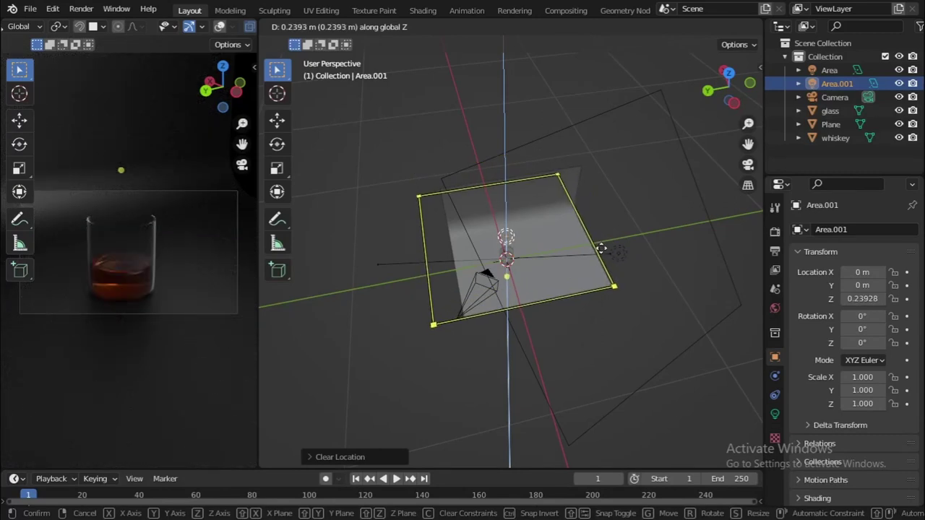
{"action": "left_click", "coordinate": [600, 248]}
{"action": "key", "text": "s"}
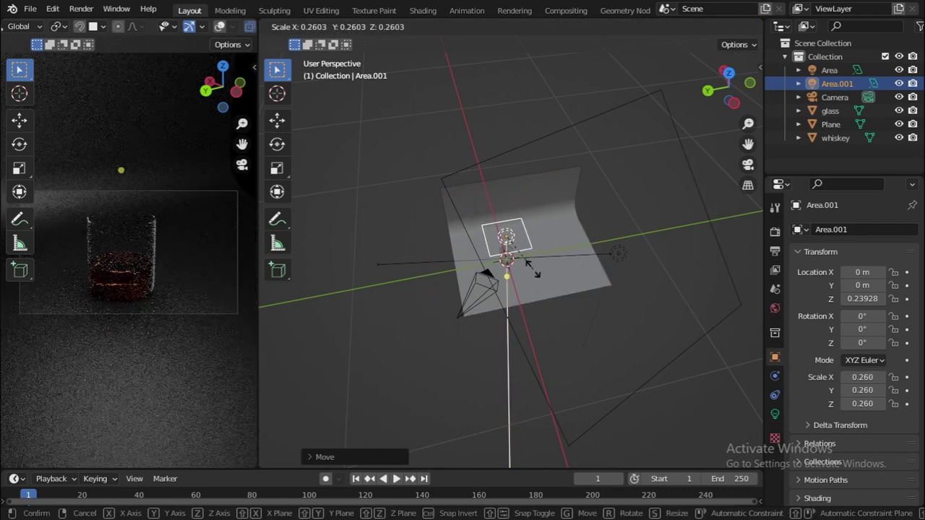
{"action": "key", "text": "Escape"}
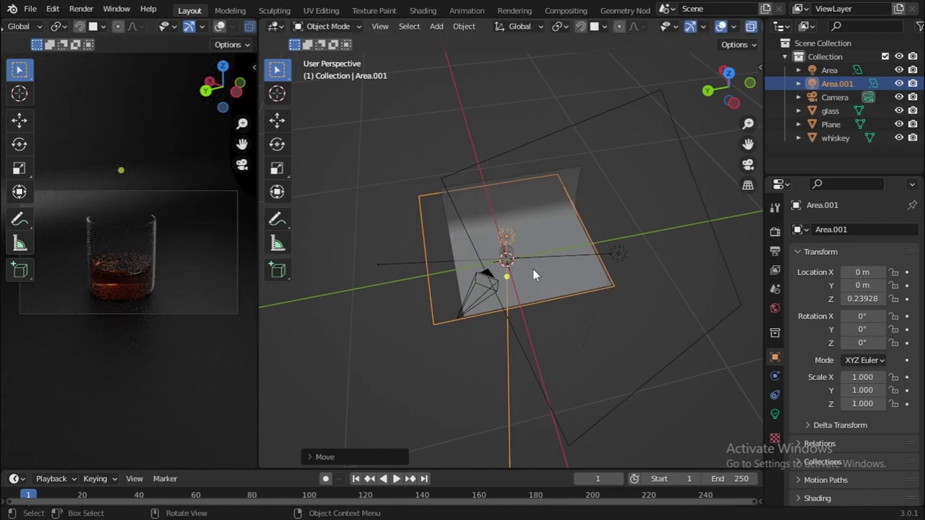
Step: Set the new light's power to 80 W in Light properties
{"action": "left_click", "coordinate": [775, 414]}
{"action": "left_click_drag", "start_coordinate": [866, 322], "coordinate": [875, 322]}
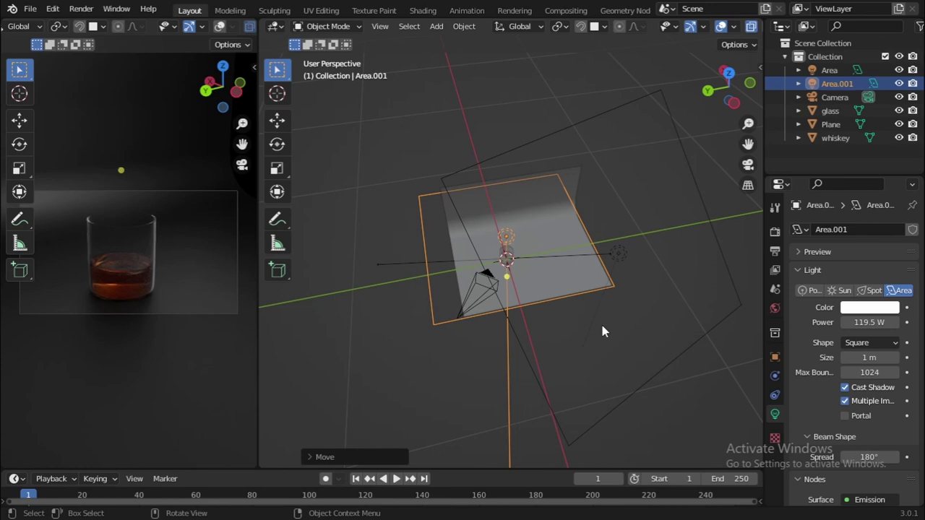
{"action": "left_click", "coordinate": [881, 319]}
{"action": "type", "text": "80"}
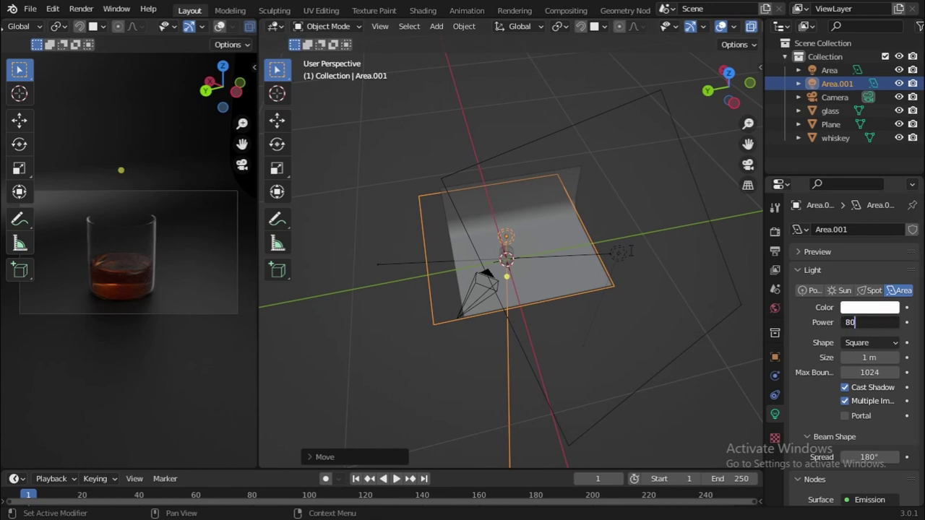
{"action": "key", "text": "Return"}
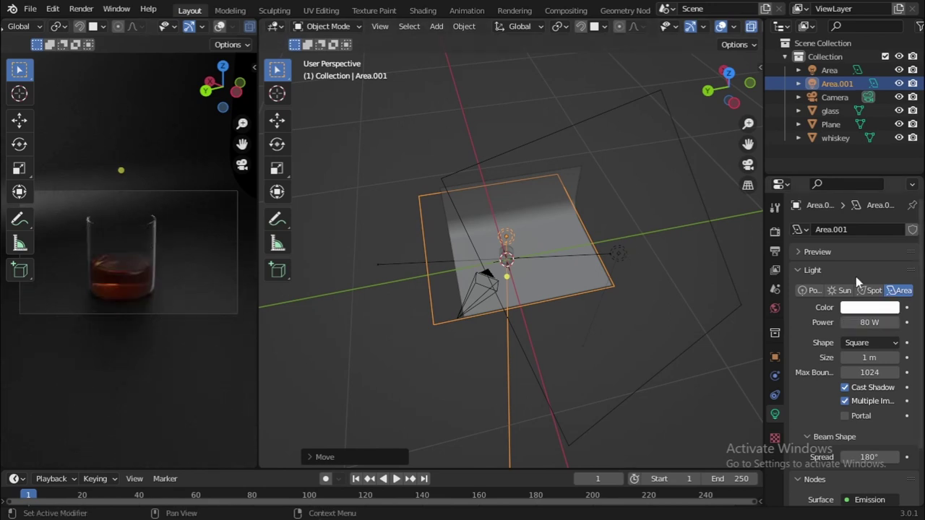
Step: Switch the main area to the Shader Editor to show Area.001's light nodes
{"action": "left_click", "coordinate": [275, 27]}
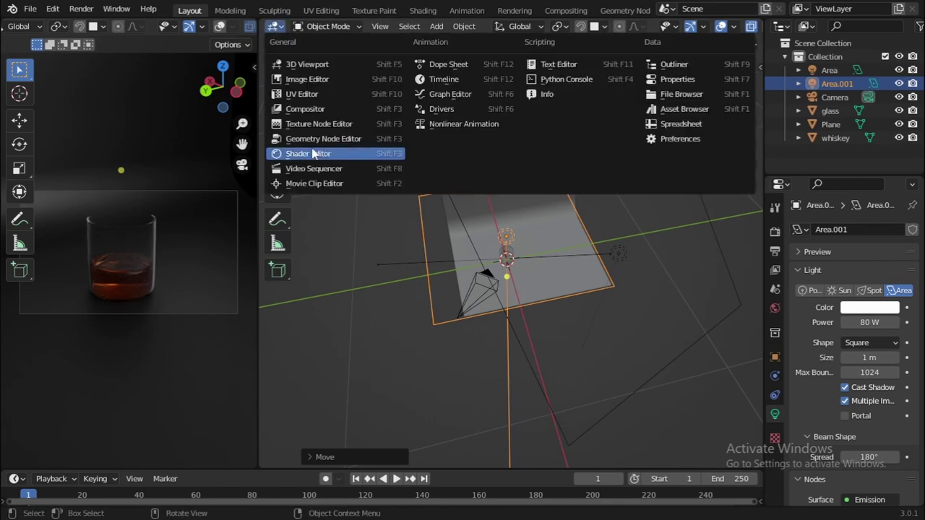
{"action": "left_click", "coordinate": [312, 154]}
{"action": "scroll", "coordinate": [469, 167], "scroll_direction": "down", "scroll_amount": 3}
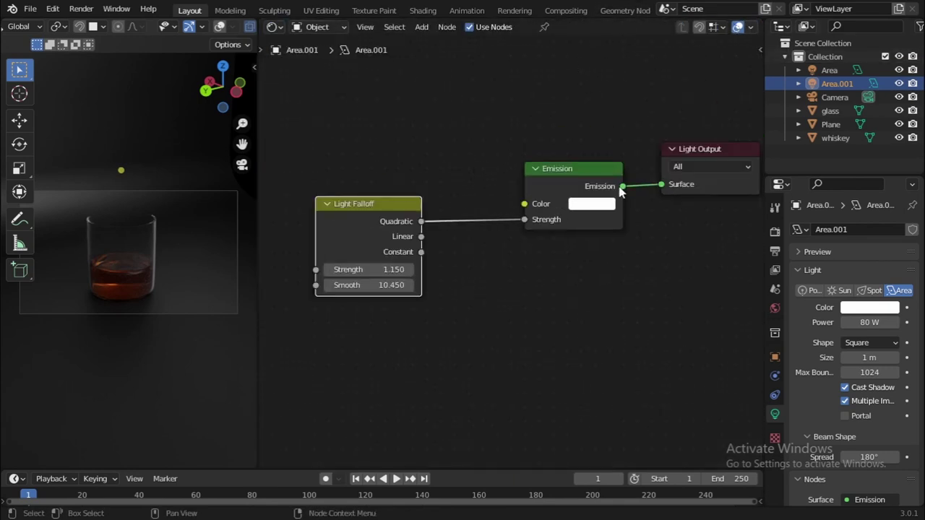
{"action": "scroll", "coordinate": [434, 276], "scroll_direction": "up", "scroll_amount": 3}
Step: Try a higher Light Falloff Strength, undo it back to 1.150, and frame the Emission node
{"action": "left_click_drag", "start_coordinate": [409, 265], "coordinate": [512, 266]}
{"action": "key", "text": "ctrl+z"}
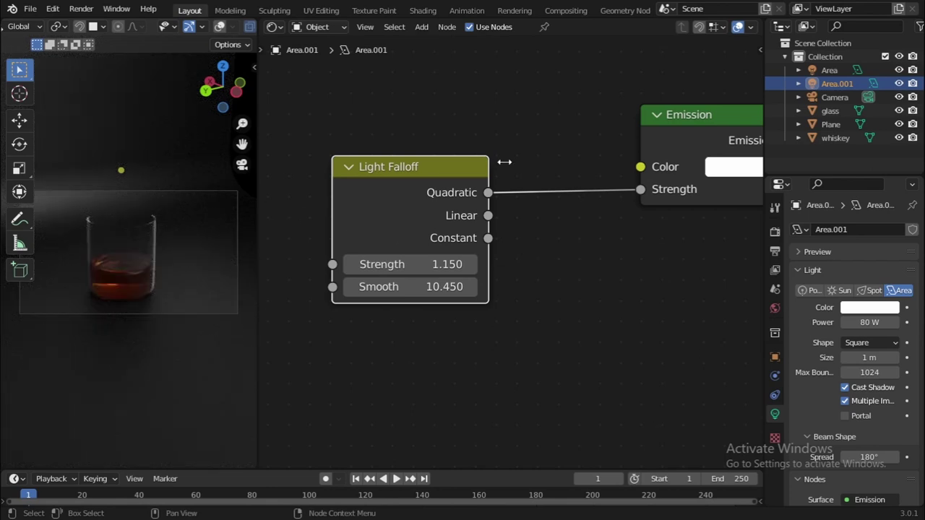
{"action": "middle_click_drag", "start_coordinate": [665, 160], "coordinate": [617, 159]}
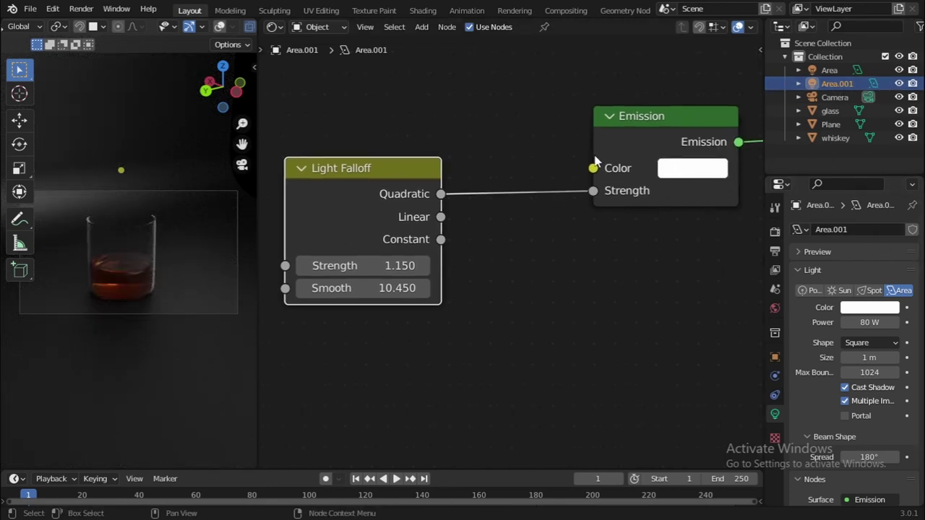
{"action": "scroll", "coordinate": [400, 206], "scroll_direction": "down", "scroll_amount": 2}
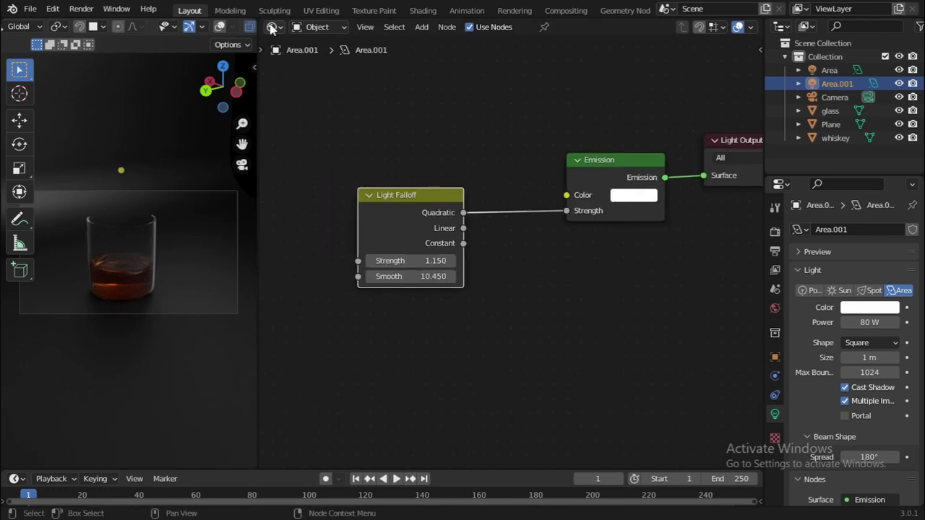
{"action": "left_click", "coordinate": [271, 28]}
{"action": "left_click", "coordinate": [304, 154]}
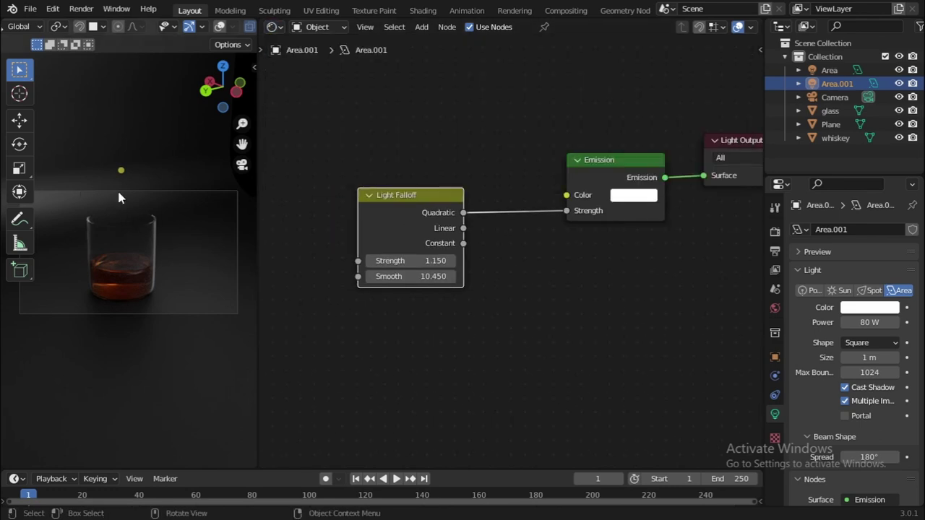
Step: Return the main area to the 3D viewport and delete the duplicated area light
{"action": "left_click", "coordinate": [271, 27]}
{"action": "left_click", "coordinate": [292, 62]}
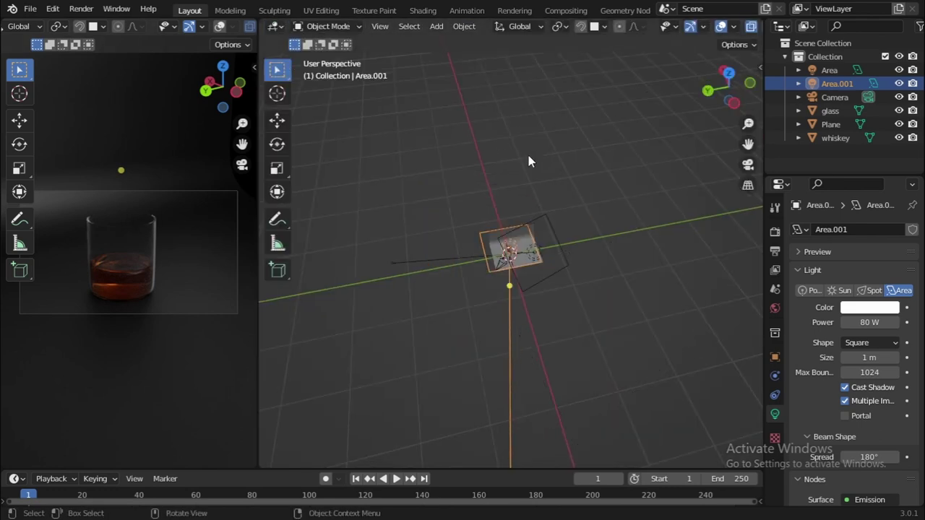
{"action": "scroll", "coordinate": [524, 244], "scroll_direction": "up", "scroll_amount": 5}
{"action": "key", "text": "x"}
{"action": "left_click", "coordinate": [526, 239]}
Step: Add a new area light and change its shape to Disk
{"action": "key", "text": "shift+a"}
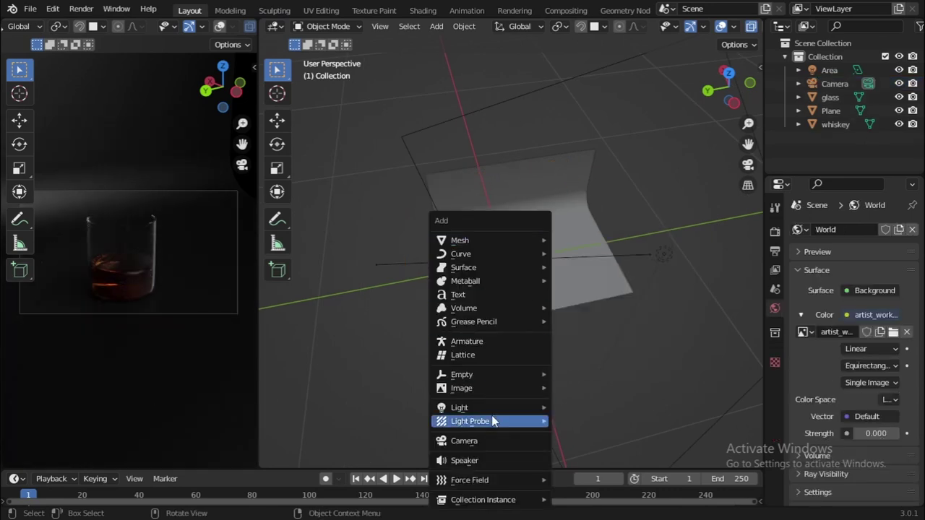
{"action": "mouse_move", "coordinate": [499, 408]}
{"action": "left_click", "coordinate": [582, 450]}
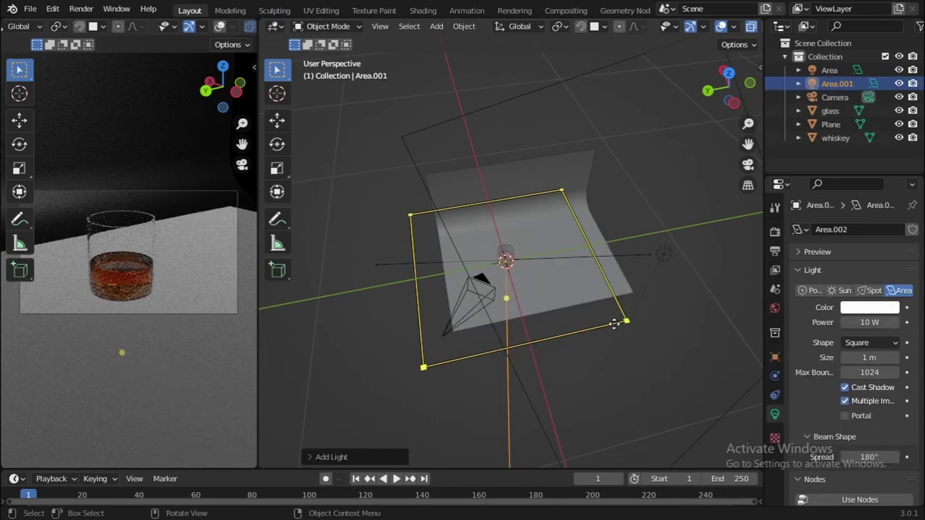
{"action": "left_click", "coordinate": [894, 342]}
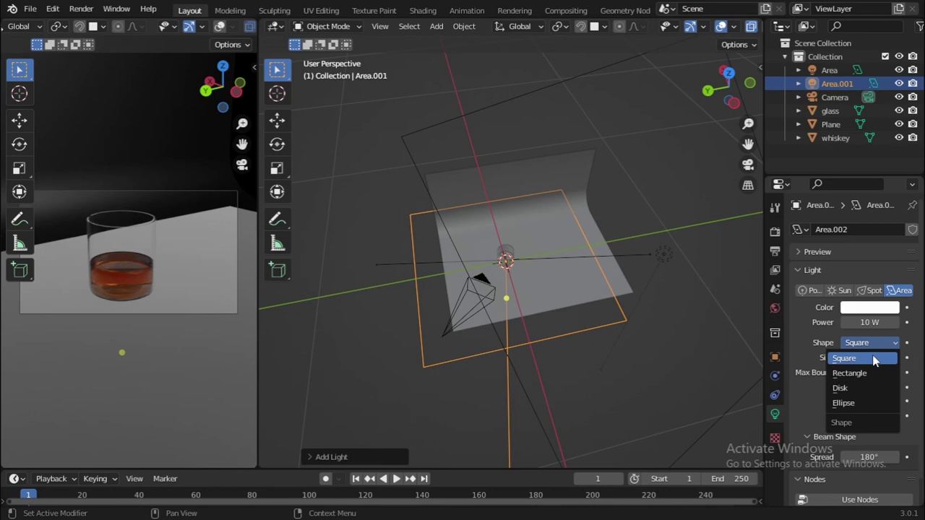
{"action": "left_click", "coordinate": [853, 389]}
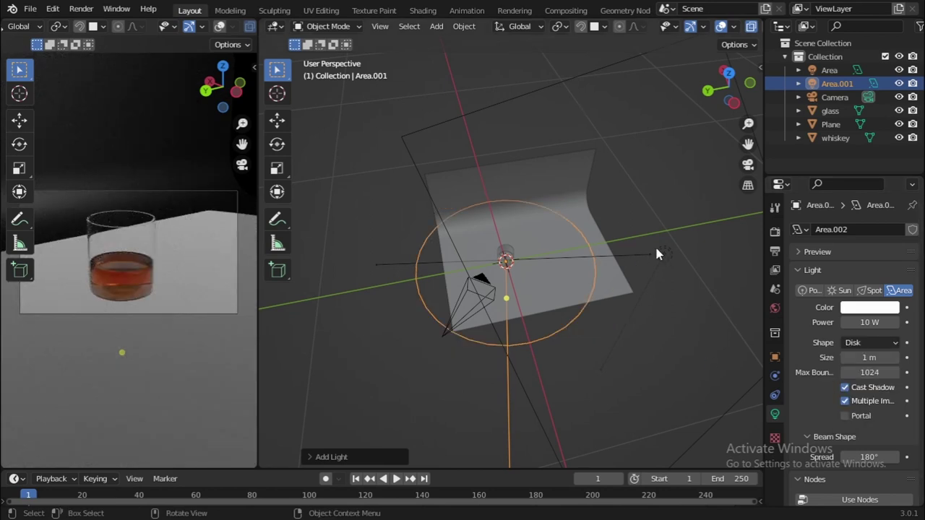
Step: Move the disk light up along Z, then lower it closer above the glass
{"action": "key", "text": "g"}
{"action": "key", "text": "z"}
{"action": "left_click", "coordinate": [638, 158]}
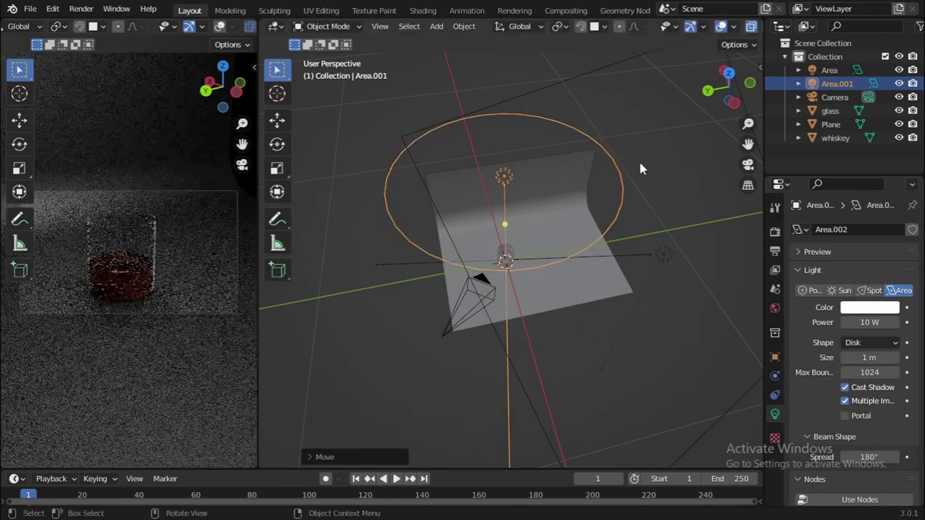
{"action": "key", "text": "s"}
{"action": "right_click", "coordinate": [563, 228]}
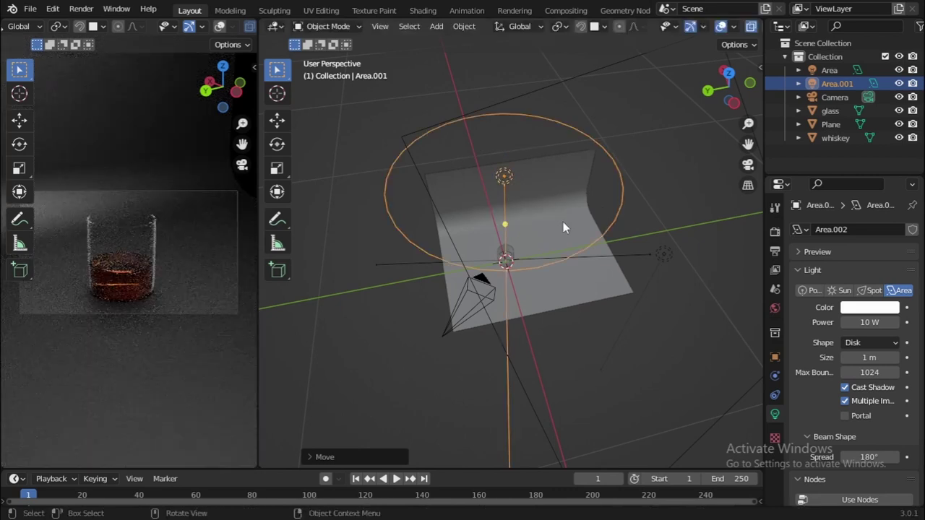
{"action": "scroll", "coordinate": [574, 224], "scroll_direction": "up", "scroll_amount": 2}
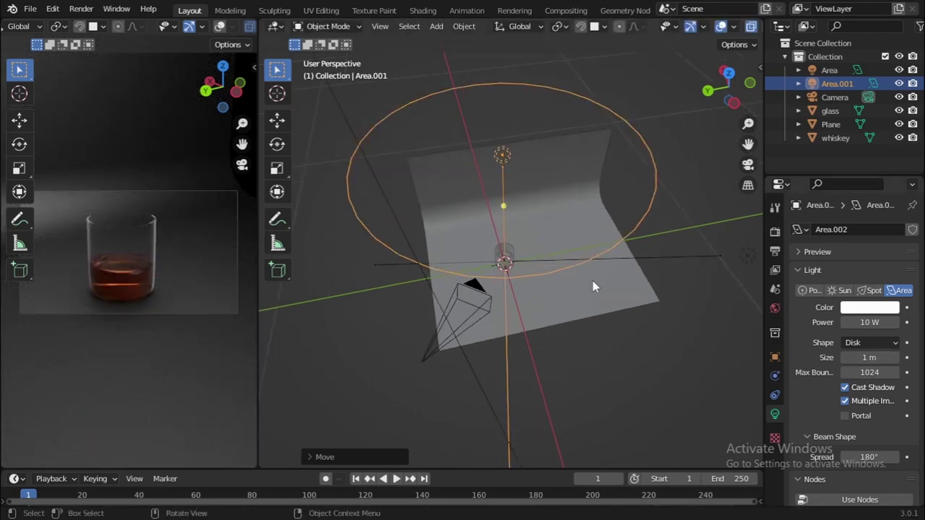
{"action": "key", "text": "g"}
{"action": "key", "text": "z"}
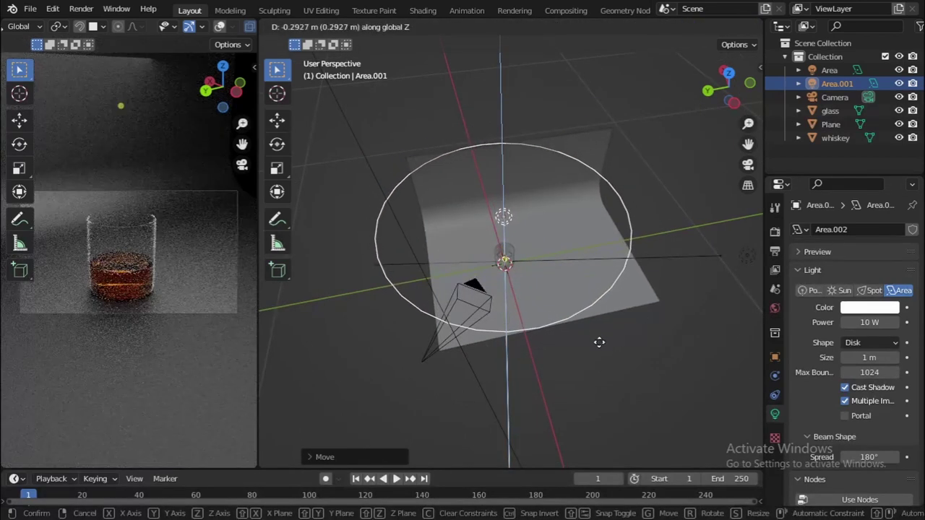
{"action": "left_click", "coordinate": [599, 342]}
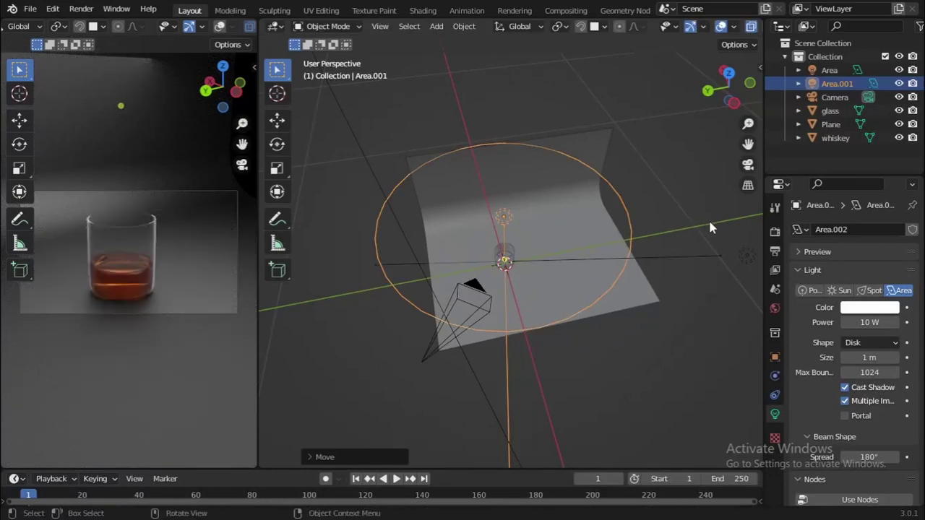
Step: In Left Orthographic view, lower the disk light again along Z
{"action": "left_click", "coordinate": [733, 102]}
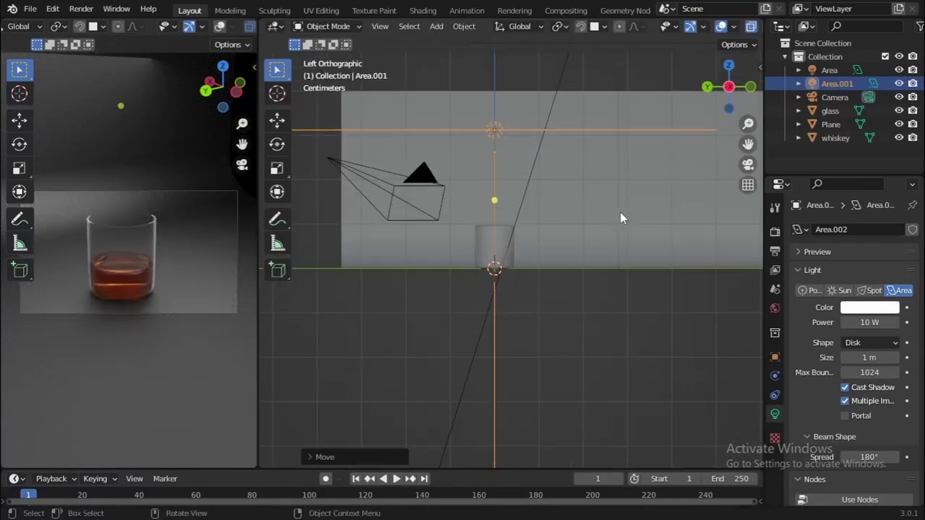
{"action": "key", "text": "g"}
{"action": "key", "text": "z"}
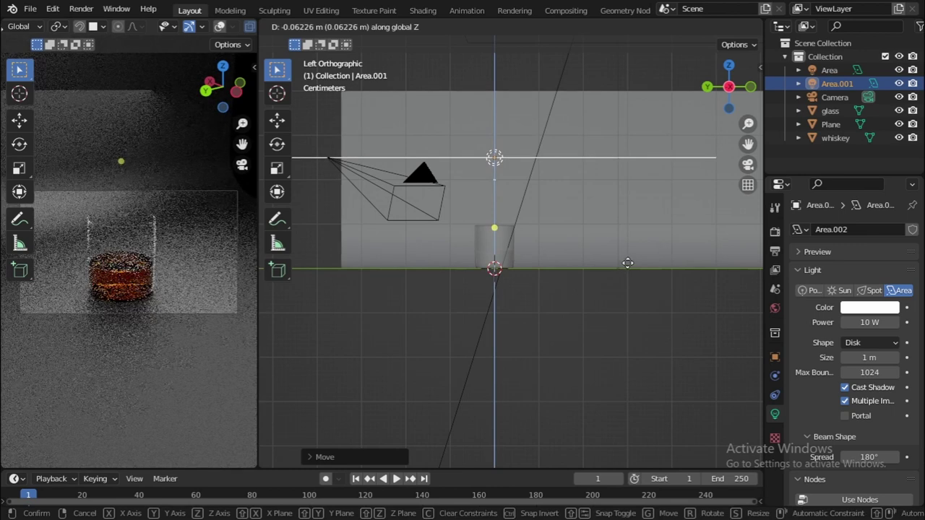
{"action": "left_click", "coordinate": [626, 265]}
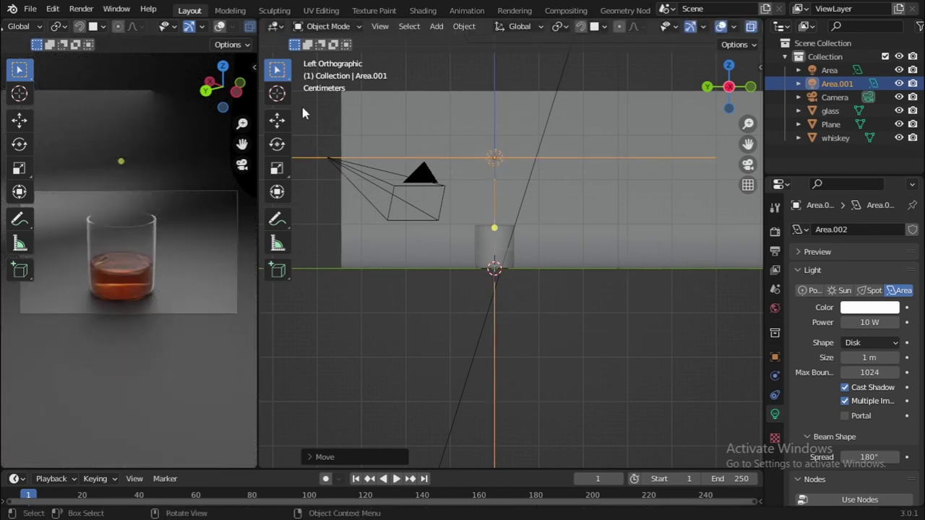
{"action": "left_click", "coordinate": [278, 26]}
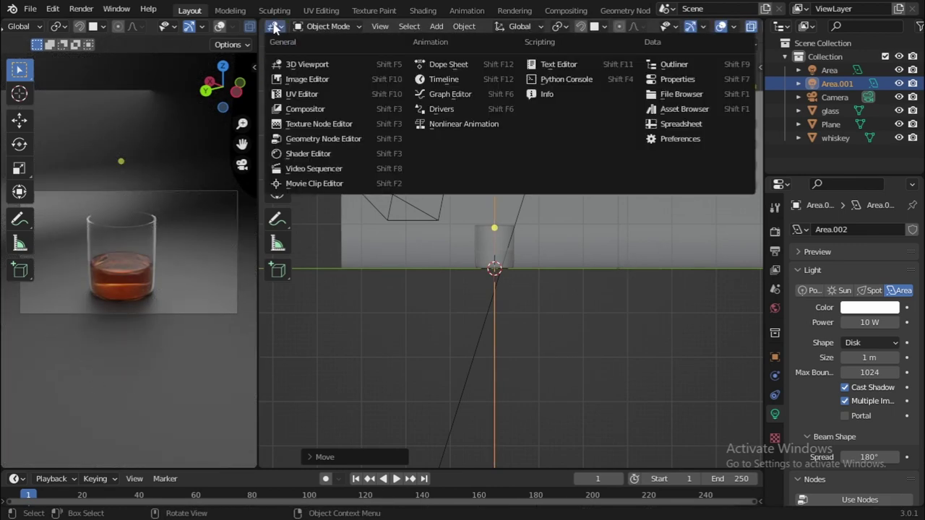
Step: In the Shader Editor, enable Use Nodes and add a Light Falloff node beside Emission
{"action": "left_click", "coordinate": [311, 154]}
{"action": "left_click", "coordinate": [506, 27]}
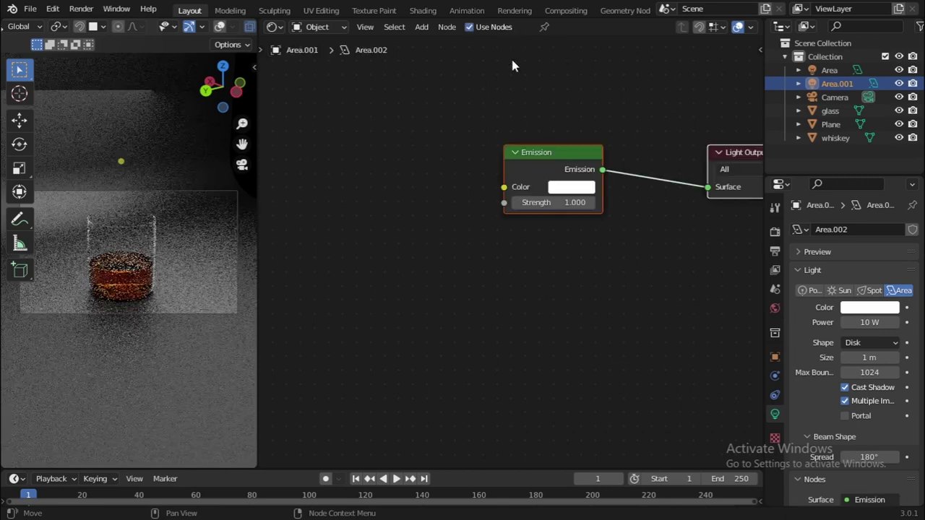
{"action": "key", "text": "shift+a"}
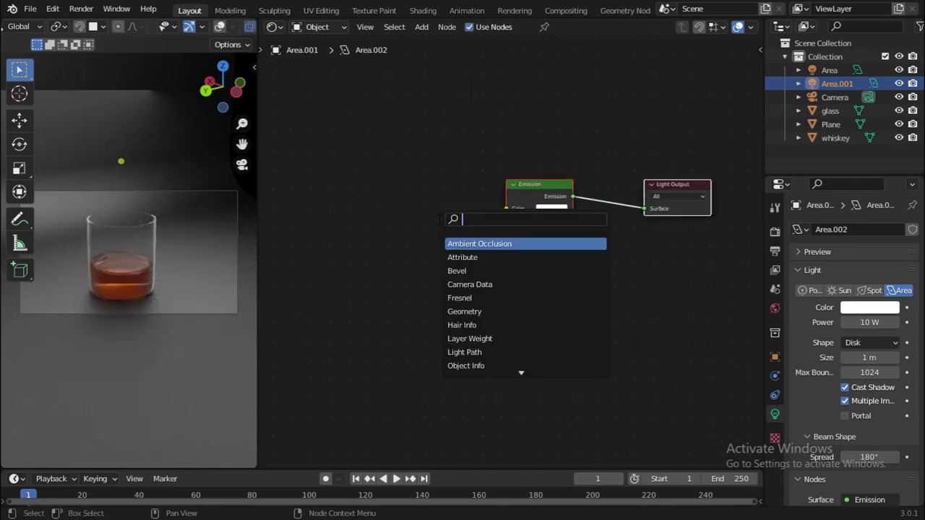
{"action": "key", "text": "Down"}
{"action": "key", "text": "Down"}
{"action": "key", "text": "Down"}
{"action": "key", "text": "Down"}
{"action": "key", "text": "Down"}
{"action": "type", "text": "lig"}
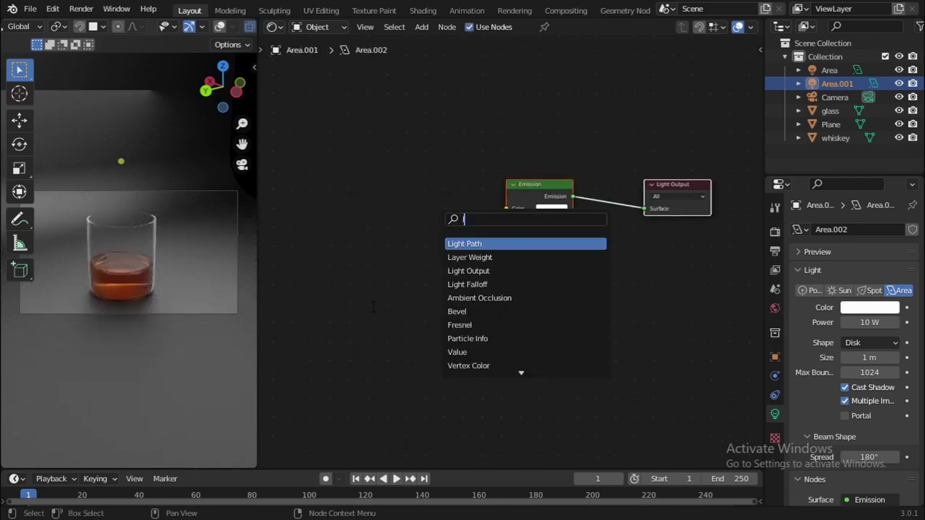
{"action": "key", "text": "Down"}
{"action": "key", "text": "Down"}
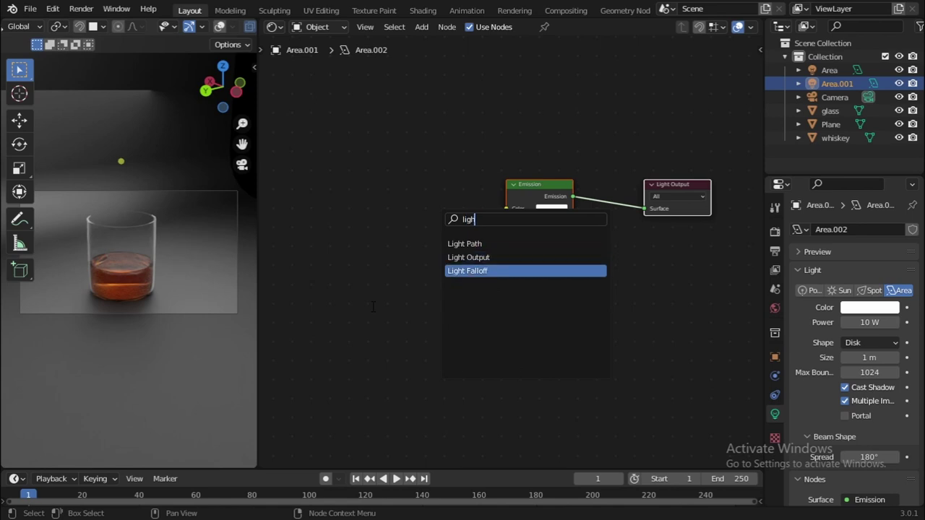
{"action": "key", "text": "Return"}
{"action": "left_click", "coordinate": [363, 298]}
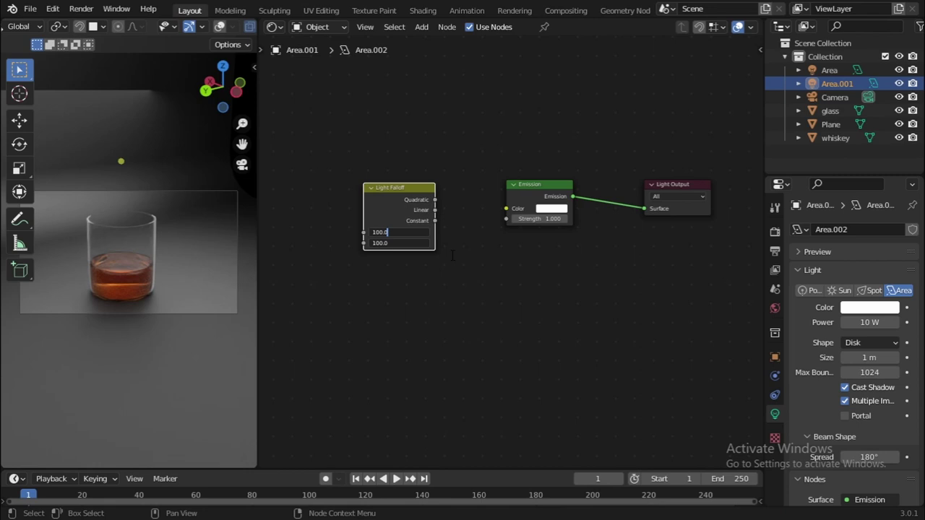
Step: Set the falloff Strength to 0 and link its Linear output to Emission Strength
{"action": "type", "text": "0"}
{"action": "key", "text": "Return"}
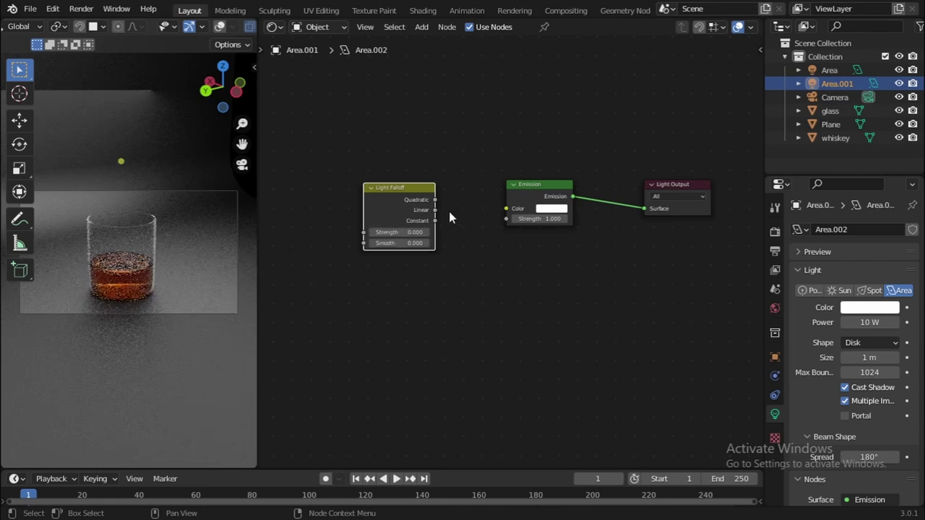
{"action": "left_click_drag", "start_coordinate": [479, 216], "coordinate": [506, 217]}
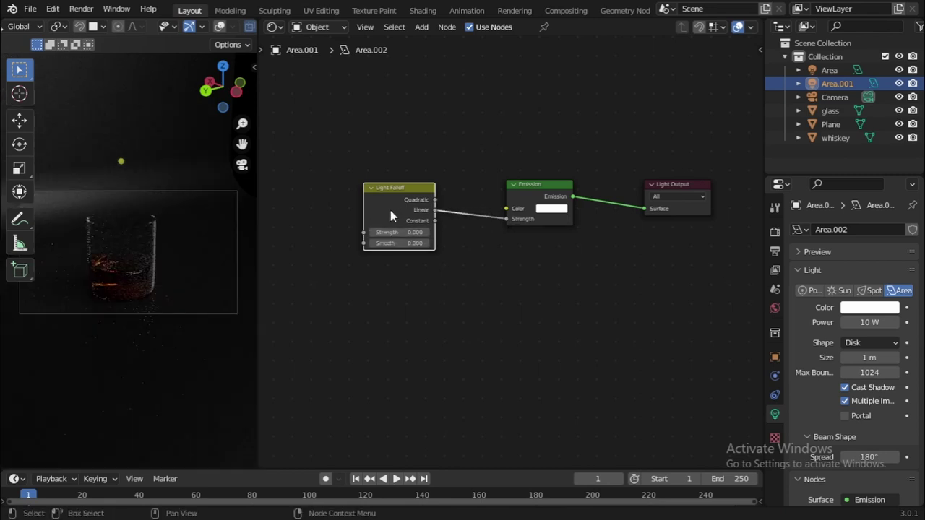
{"action": "left_click_drag", "start_coordinate": [390, 210], "coordinate": [395, 240]}
{"action": "scroll", "coordinate": [507, 328], "scroll_direction": "up", "scroll_amount": 1}
{"action": "scroll", "coordinate": [507, 328], "scroll_direction": "up", "scroll_amount": 2}
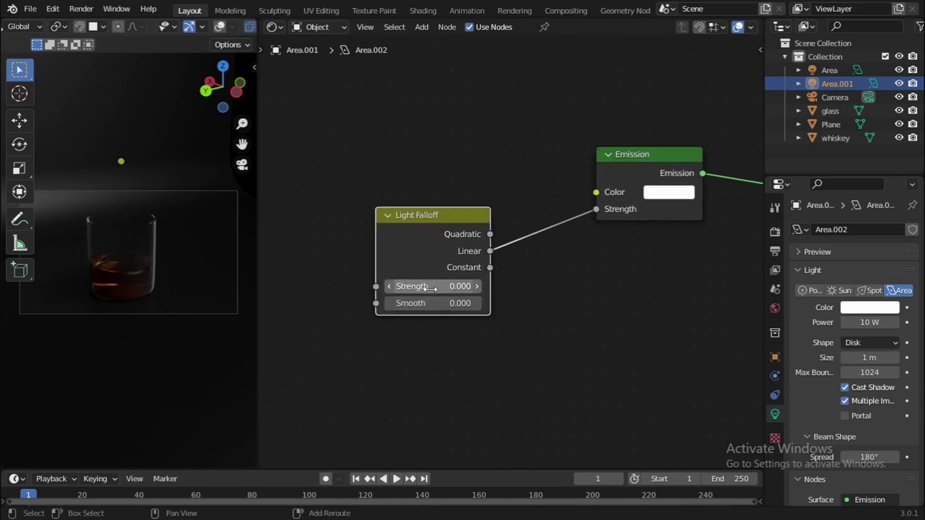
Step: Raise falloff Strength to 109.370 and Smooth to 25.290, then save the file
{"action": "left_click_drag", "start_coordinate": [433, 286], "coordinate": [524, 286]}
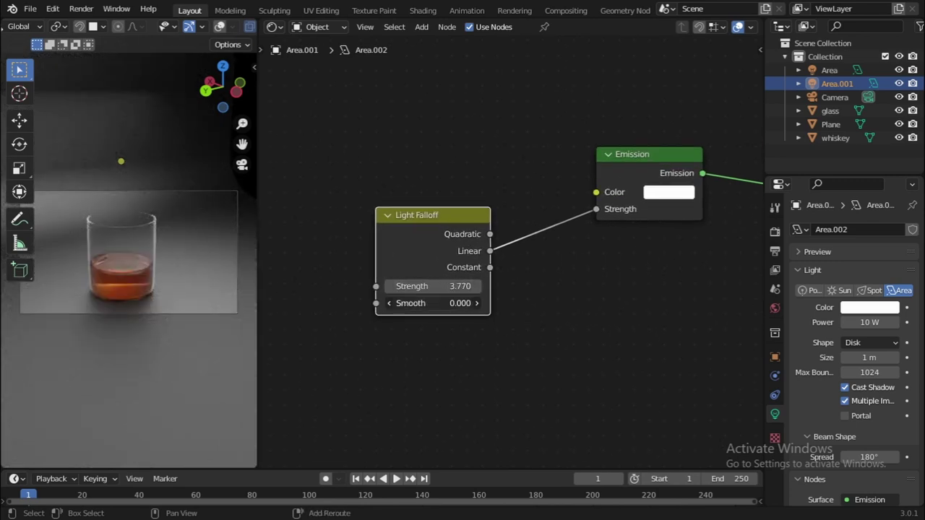
{"action": "left_click_drag", "start_coordinate": [434, 303], "coordinate": [549, 286]}
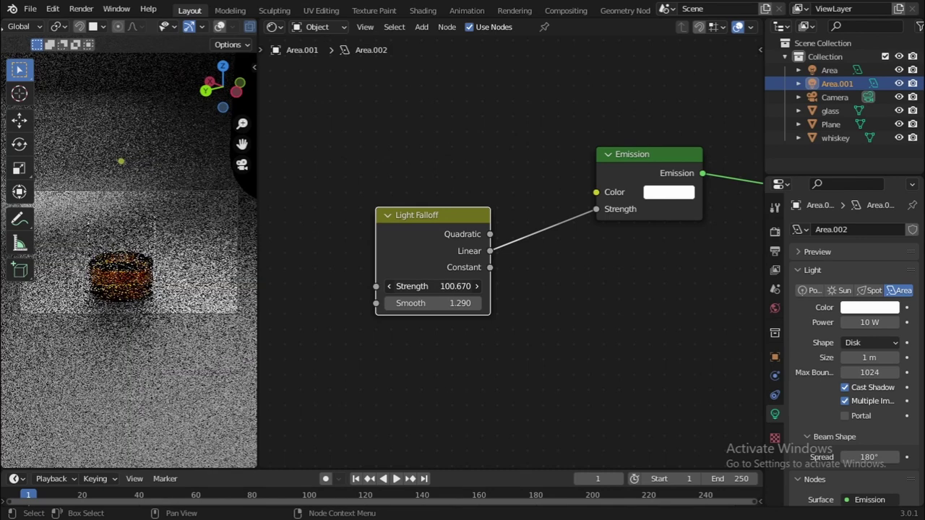
{"action": "left_click_drag", "start_coordinate": [457, 303], "coordinate": [546, 303]}
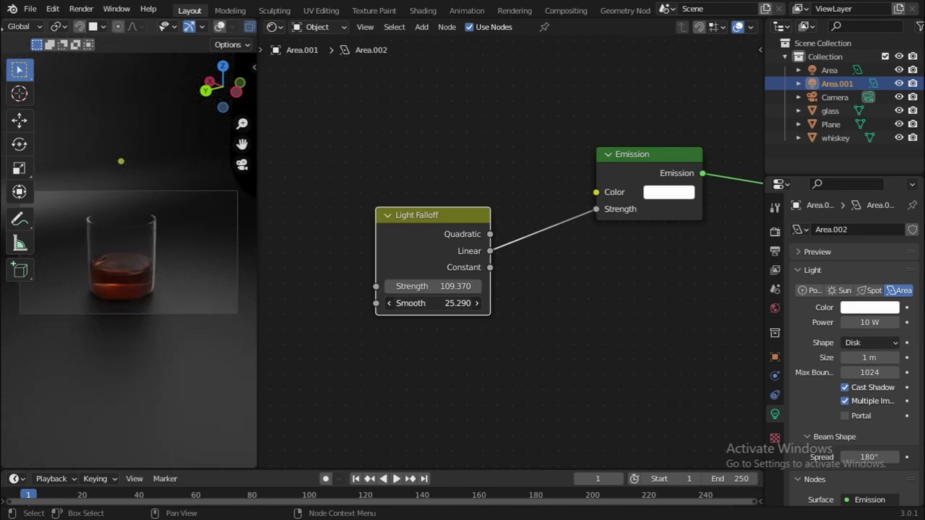
{"action": "key", "text": "ctrl+s"}
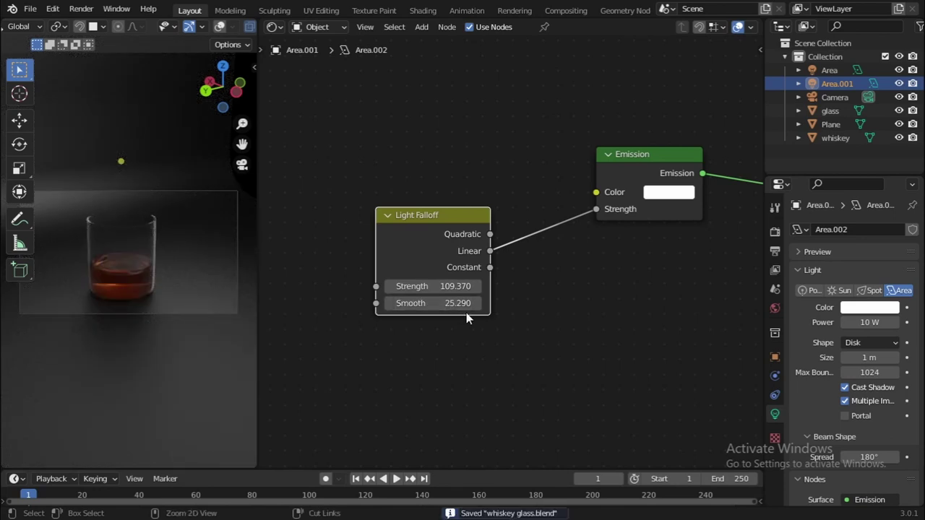
Step: Test the Quadratic and Constant outputs, then reconnect Linear to Emission Strength
{"action": "left_click_drag", "start_coordinate": [490, 234], "coordinate": [523, 240]}
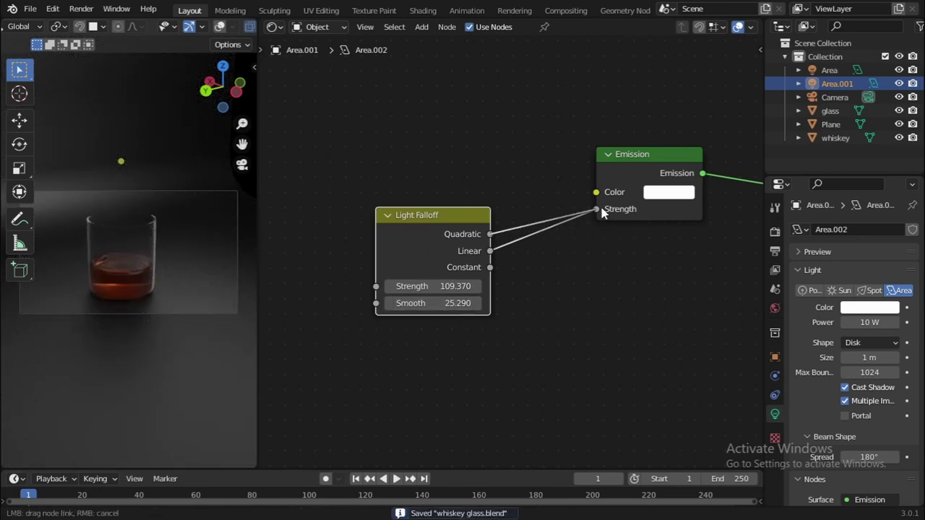
{"action": "left_click_drag", "start_coordinate": [601, 209], "coordinate": [596, 209]}
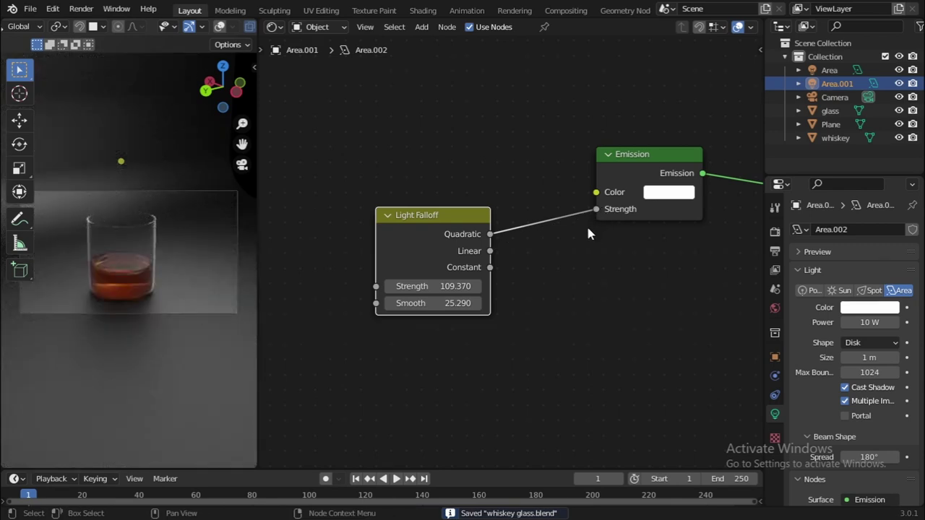
{"action": "left_click_drag", "start_coordinate": [596, 209], "coordinate": [586, 220]}
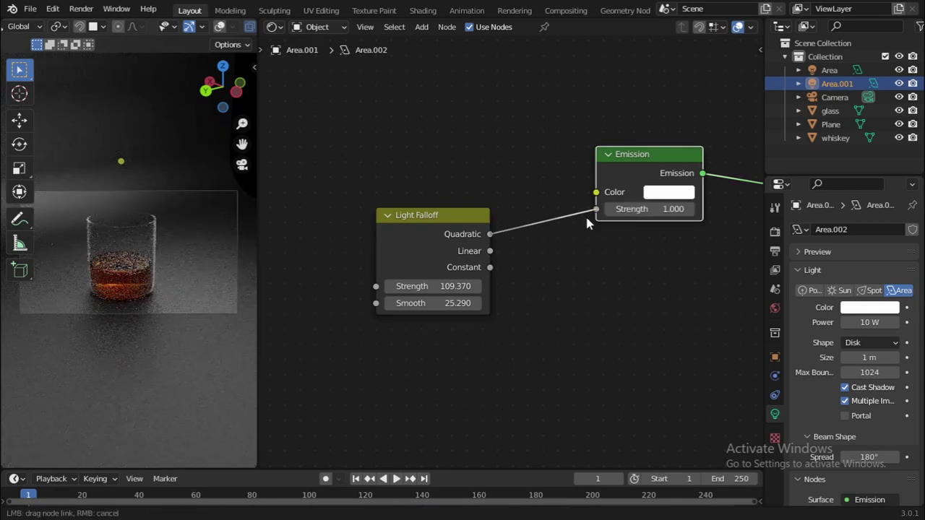
{"action": "mouse_move", "coordinate": [503, 266]}
{"action": "left_mouse_down"}
{"action": "mouse_move", "coordinate": [484, 263]}
{"action": "mouse_move", "coordinate": [571, 239]}
{"action": "mouse_move", "coordinate": [597, 213]}
{"action": "mouse_move", "coordinate": [538, 269]}
{"action": "mouse_move", "coordinate": [491, 271]}
{"action": "left_mouse_up"}
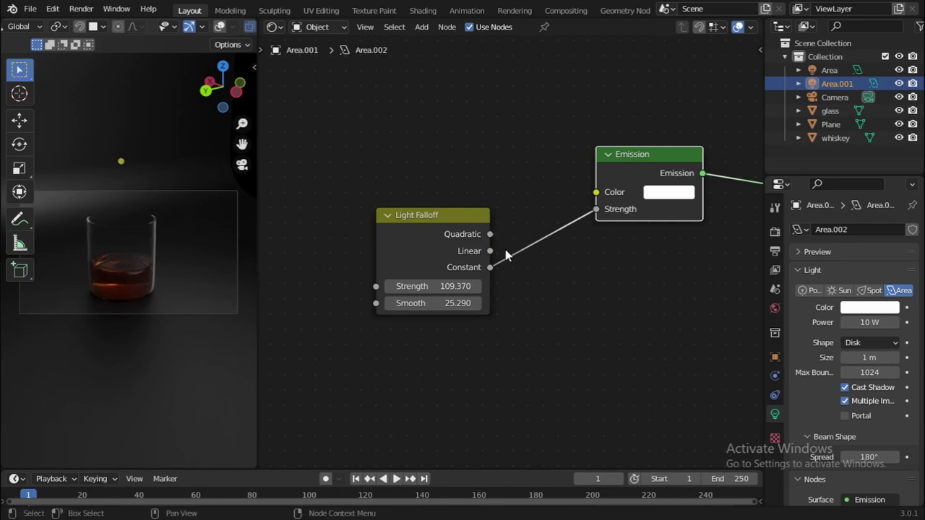
{"action": "left_click_drag", "start_coordinate": [491, 250], "coordinate": [537, 242]}
{"action": "left_click_drag", "start_coordinate": [592, 211], "coordinate": [595, 209]}
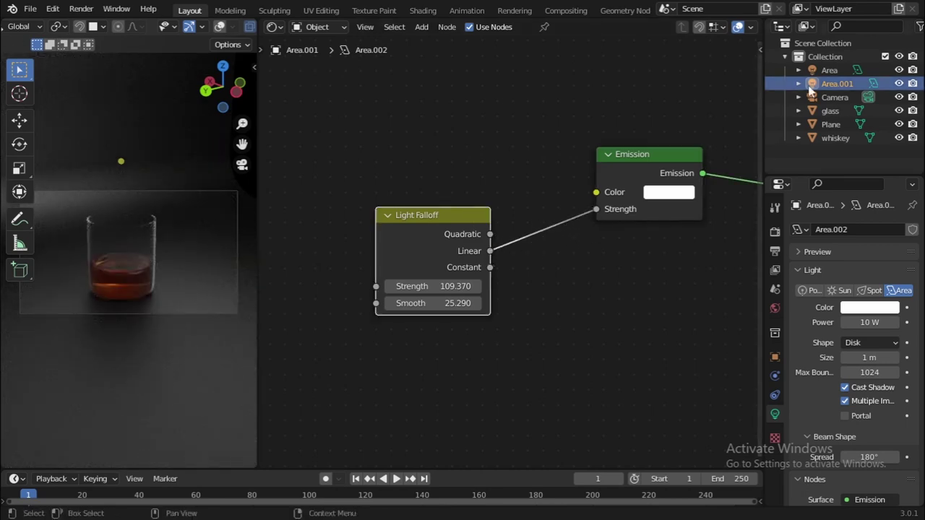
{"action": "left_click", "coordinate": [275, 27]}
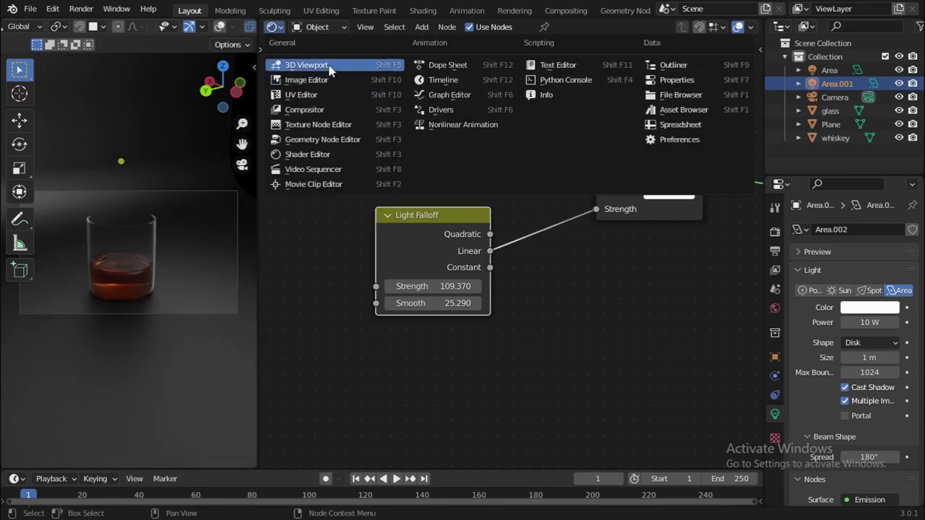
Step: Back in the 3D view, lower the disk area light 0.06856 m along Z
{"action": "left_click", "coordinate": [330, 68]}
{"action": "key", "text": "g"}
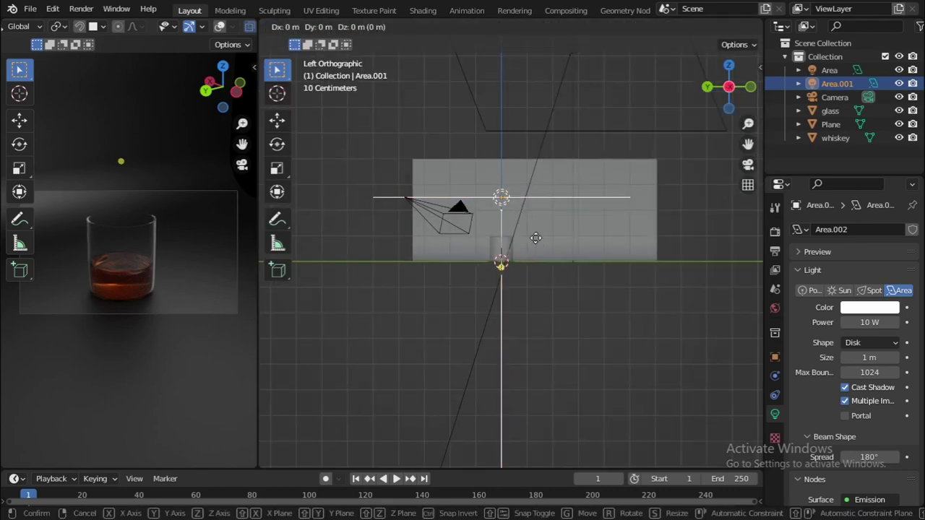
{"action": "key", "text": "z"}
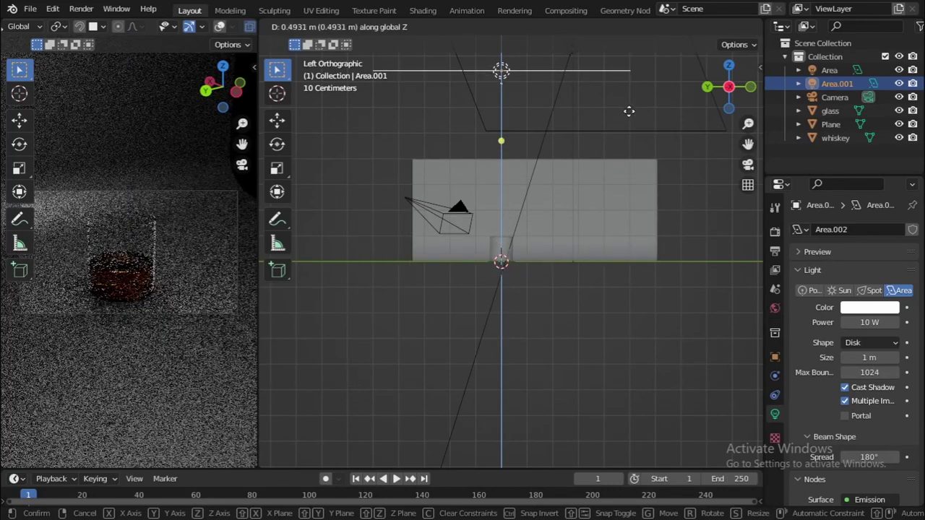
{"action": "left_click", "coordinate": [627, 265]}
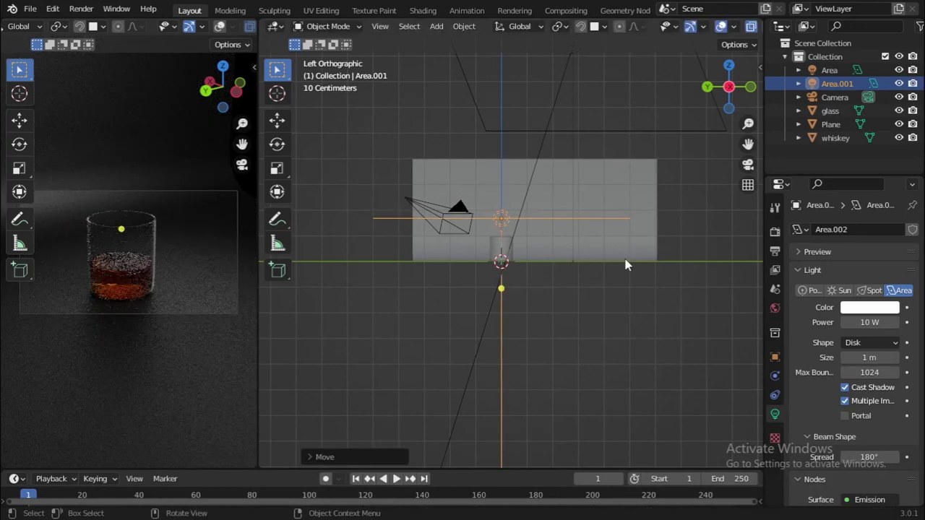
Step: Zoom the camera preview on the glass, orbit, then switch to Top Orthographic view
{"action": "middle_click_drag", "start_coordinate": [112, 249], "coordinate": [124, 236], "text": "ctrl"}
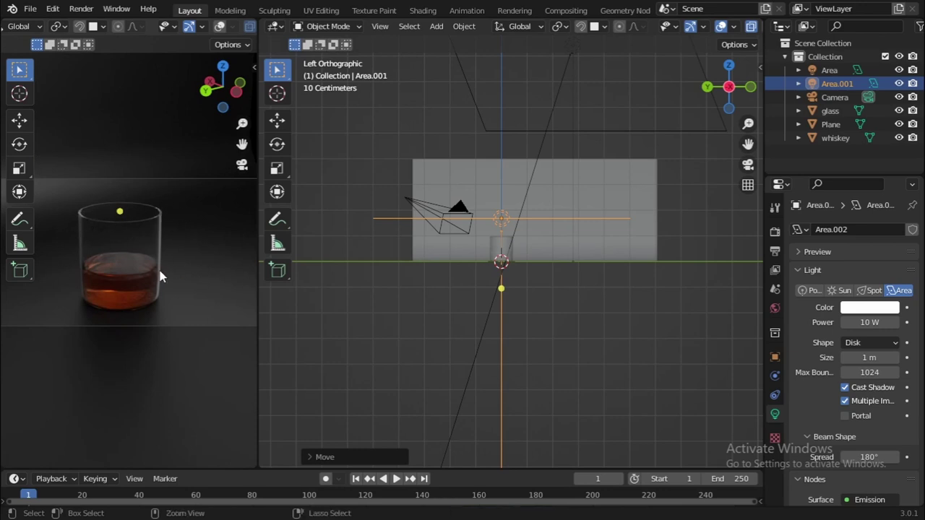
{"action": "middle_click_drag", "start_coordinate": [565, 210], "coordinate": [516, 224]}
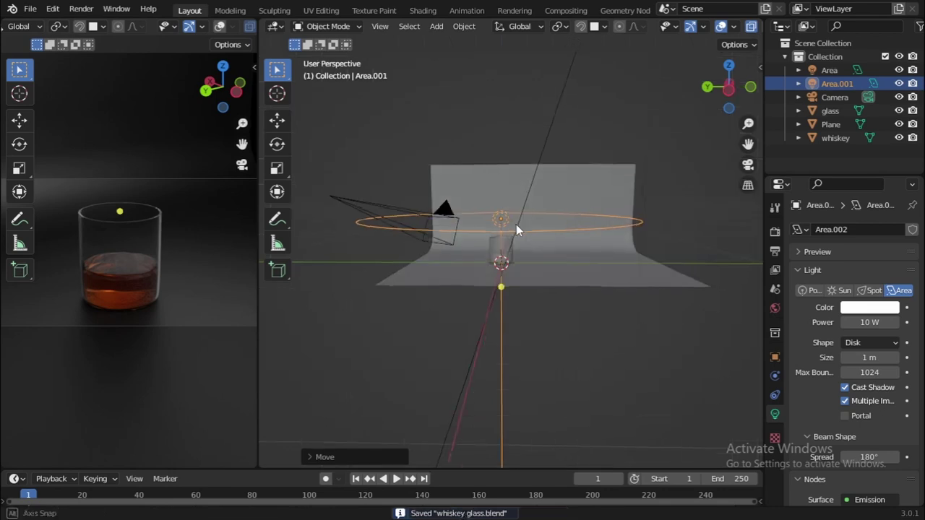
{"action": "middle_click_drag", "start_coordinate": [129, 229], "coordinate": [132, 227], "text": "ctrl"}
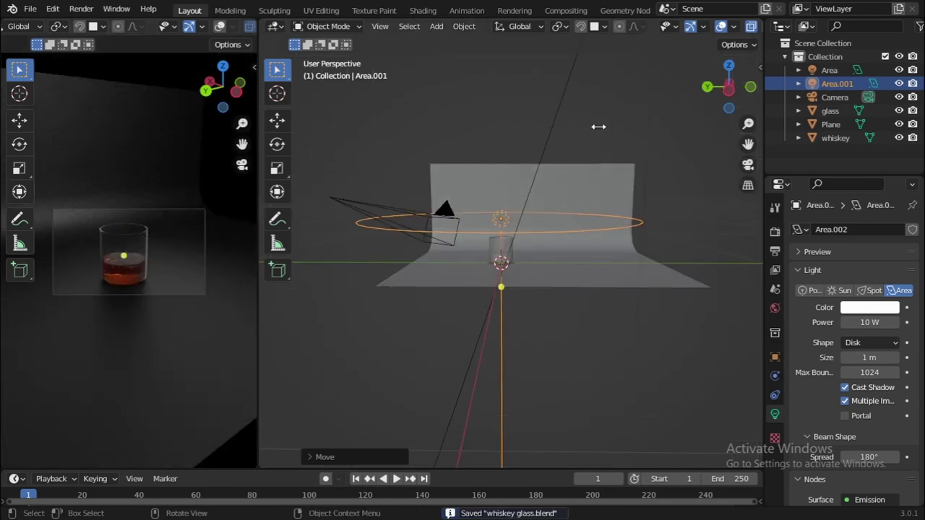
{"action": "left_click", "coordinate": [728, 65]}
{"action": "key", "text": "shift+a"}
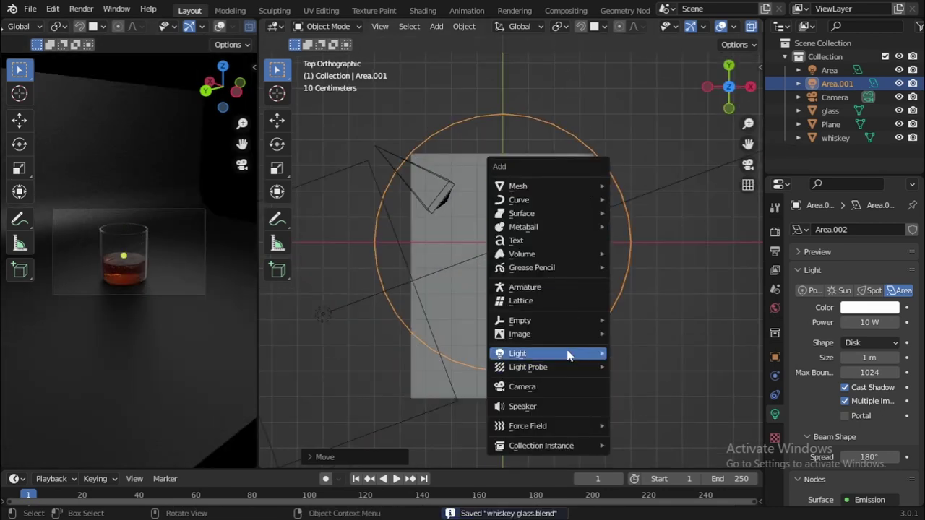
{"action": "mouse_move", "coordinate": [568, 355]}
{"action": "left_click", "coordinate": [645, 353]}
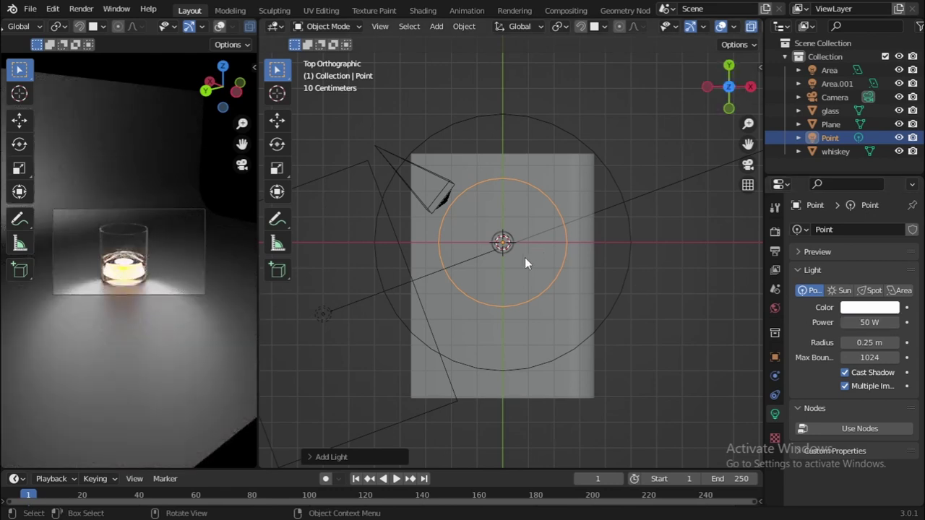
{"action": "key", "text": "g"}
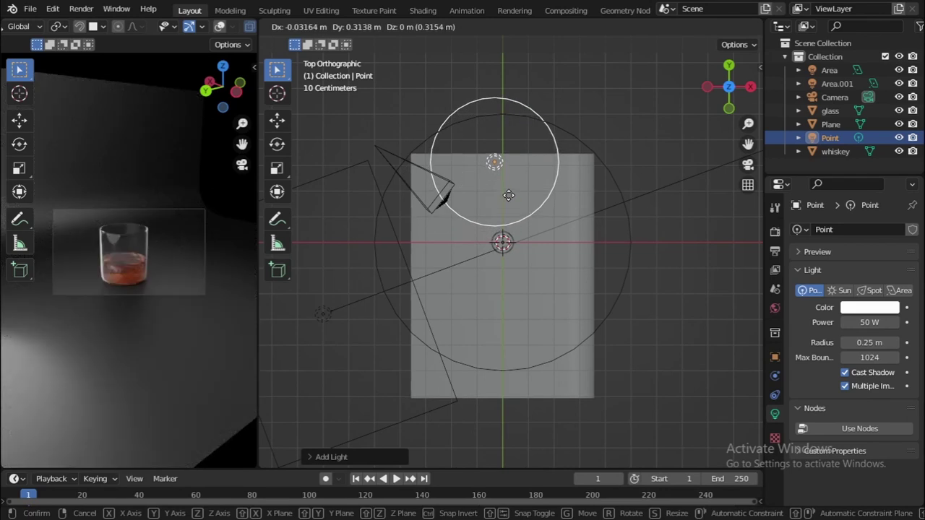
{"action": "left_click", "coordinate": [509, 195]}
{"action": "key", "text": "g"}
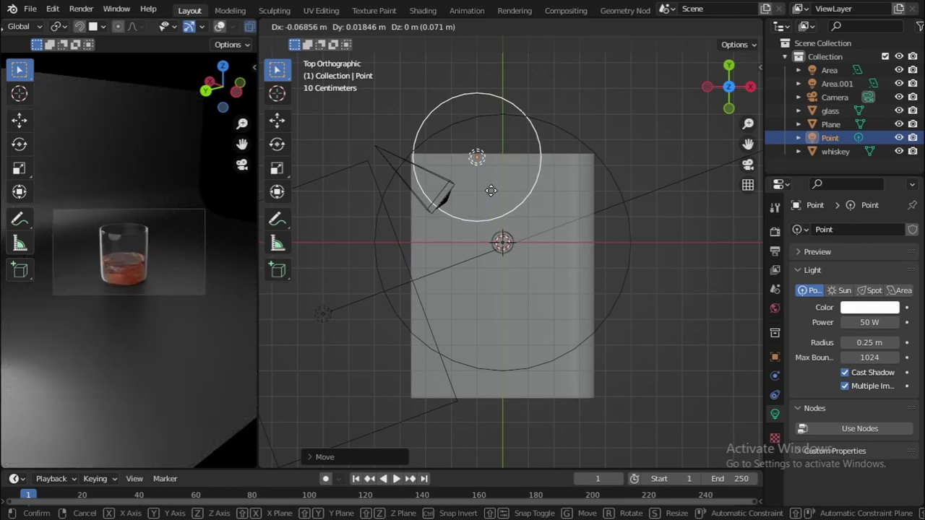
{"action": "left_click", "coordinate": [490, 190]}
{"action": "key", "text": "x"}
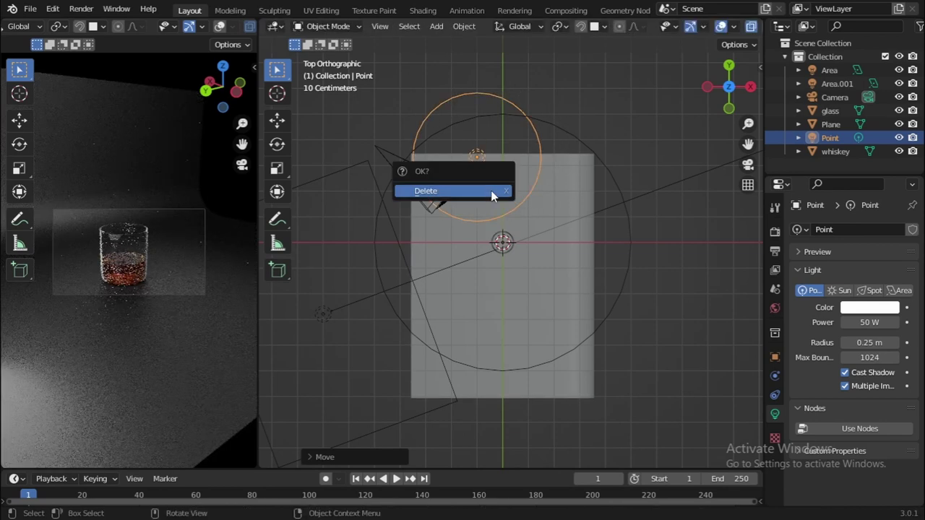
{"action": "left_click", "coordinate": [491, 190]}
{"action": "middle_click_drag", "start_coordinate": [489, 191], "coordinate": [654, 135]}
Step: Add a smaller square area light, rotated 90° on X and 180° on Z to stand upright
{"action": "key", "text": "shift+a"}
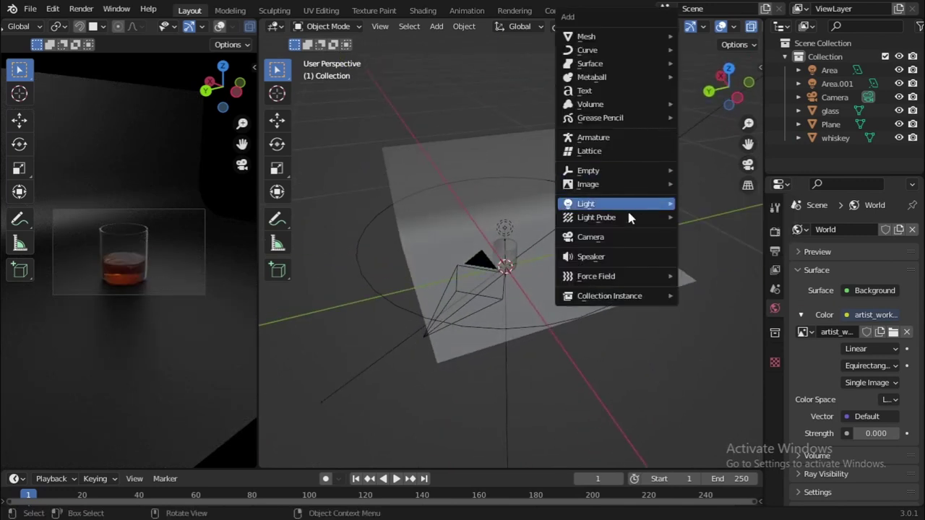
{"action": "mouse_move", "coordinate": [636, 205]}
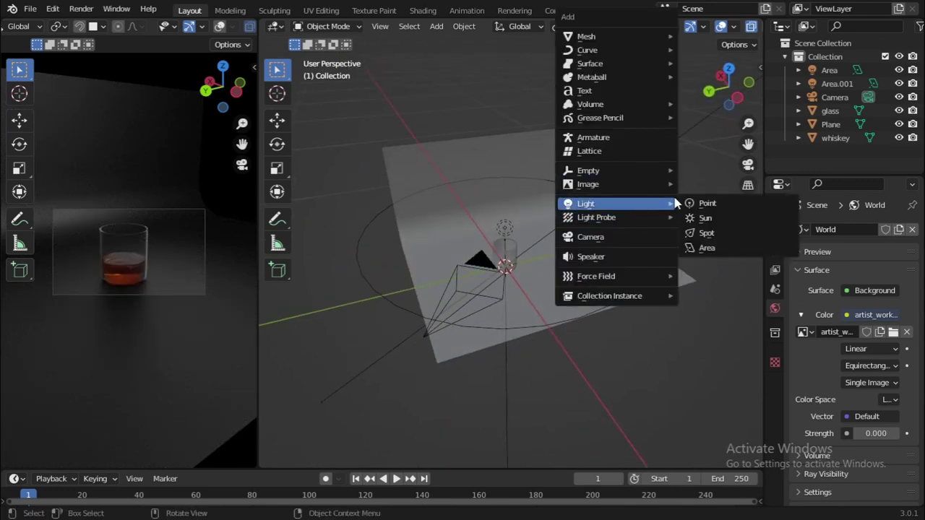
{"action": "left_click", "coordinate": [715, 248]}
{"action": "key", "text": "s"}
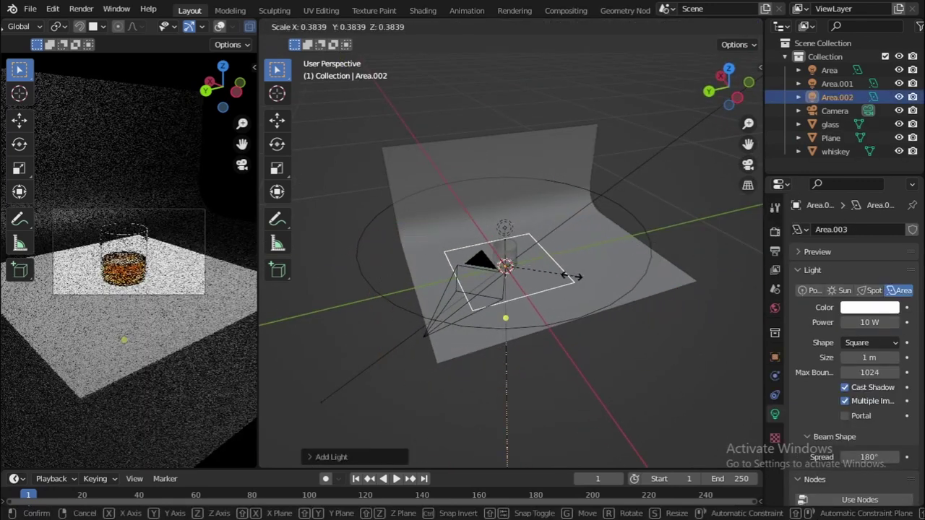
{"action": "left_click", "coordinate": [548, 274]}
{"action": "type", "text": "ry"}
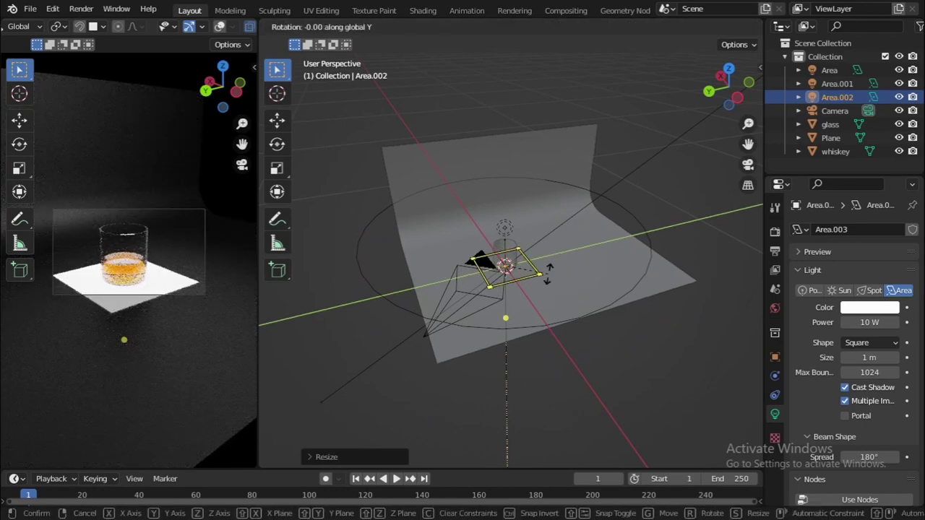
{"action": "type", "text": "x90"}
{"action": "key", "text": "Return"}
{"action": "type", "text": "r"}
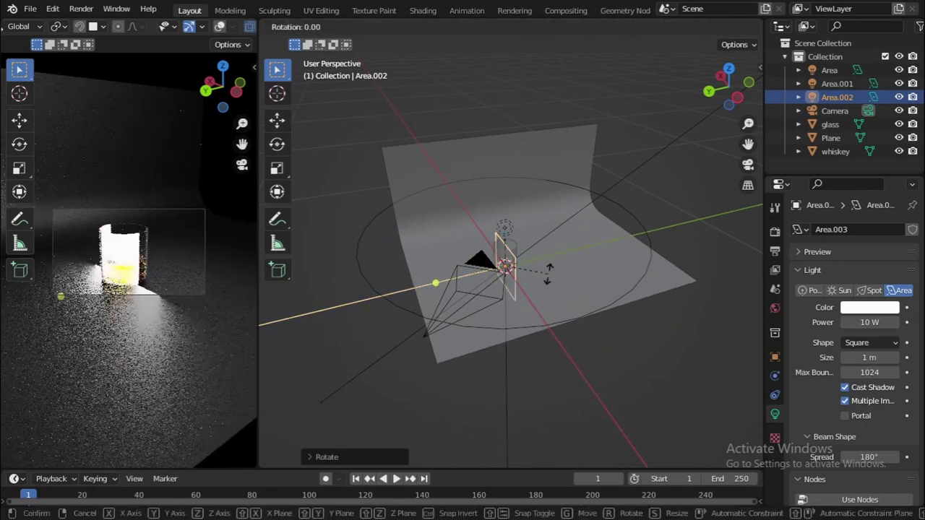
{"action": "type", "text": "z180"}
{"action": "key", "text": "Return"}
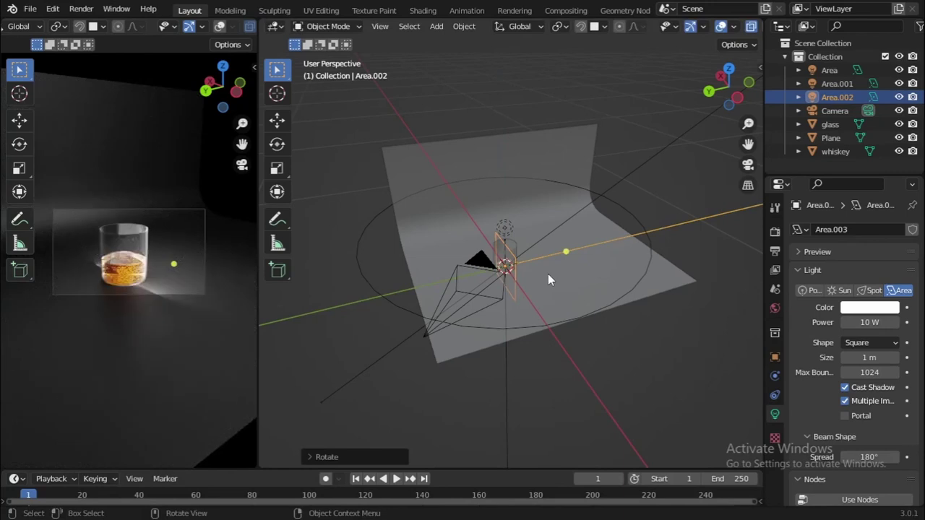
Step: In top view, position the area light beside the glass and rotate it to aim at the glass
{"action": "left_click", "coordinate": [728, 70]}
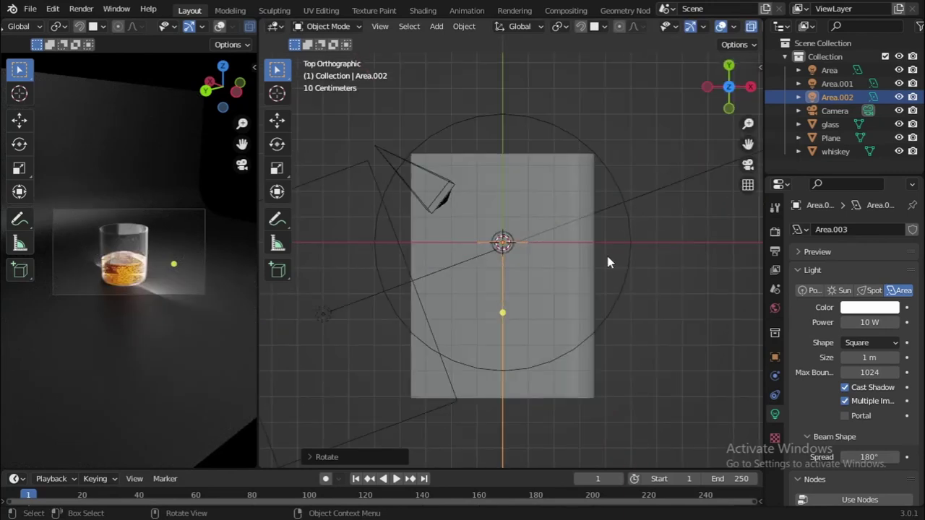
{"action": "key", "text": "g"}
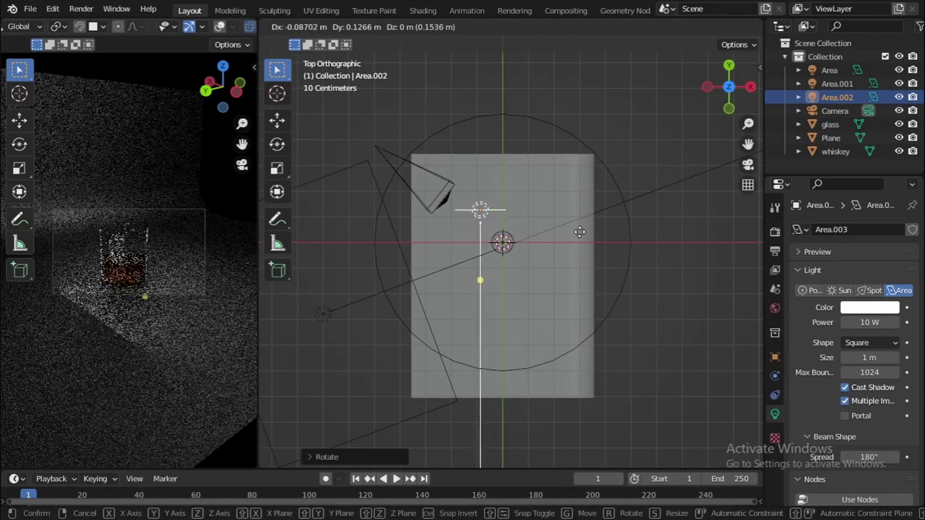
{"action": "left_click", "coordinate": [567, 201]}
{"action": "key", "text": "r"}
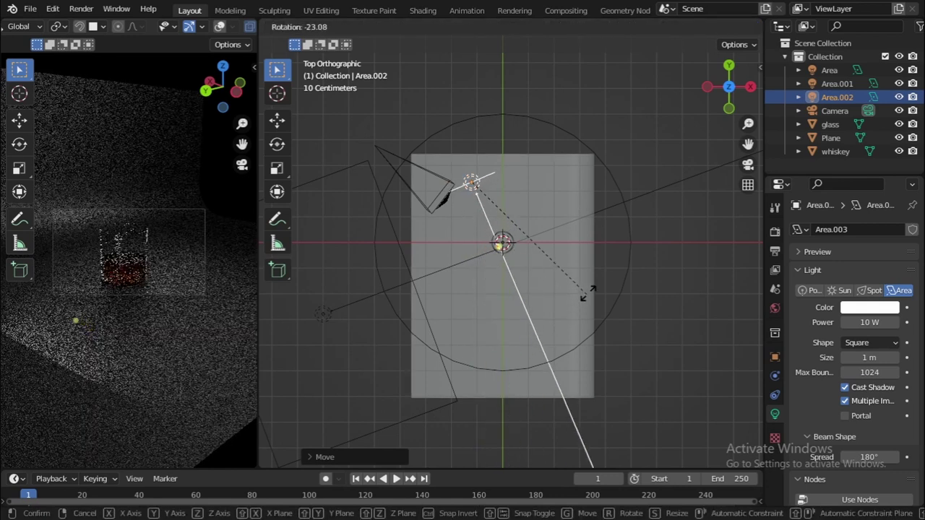
{"action": "left_click", "coordinate": [625, 251]}
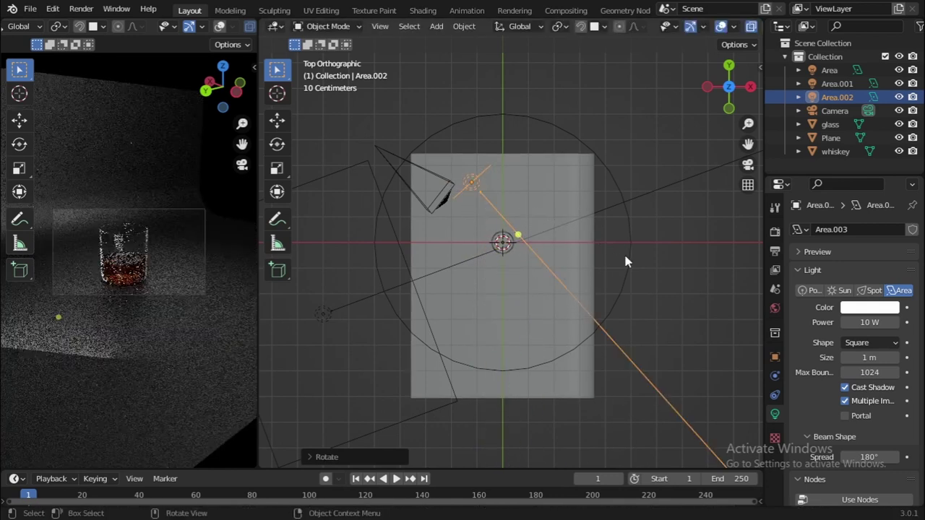
{"action": "scroll", "coordinate": [113, 243], "scroll_direction": "up", "scroll_amount": 6}
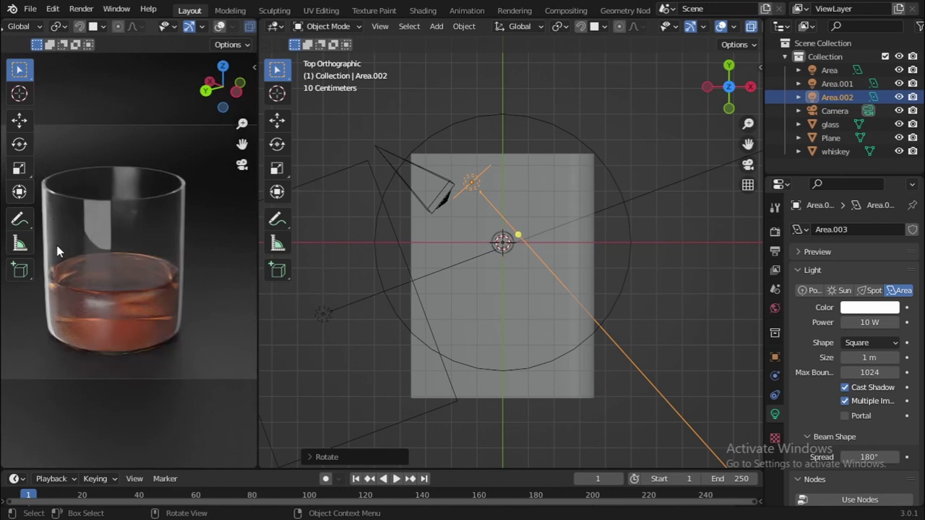
{"action": "key", "text": "g"}
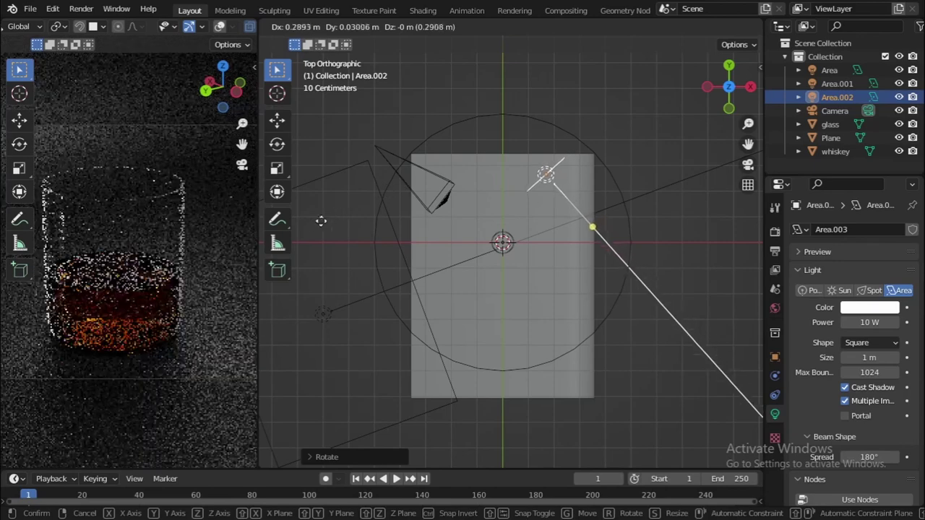
{"action": "left_click", "coordinate": [736, 248]}
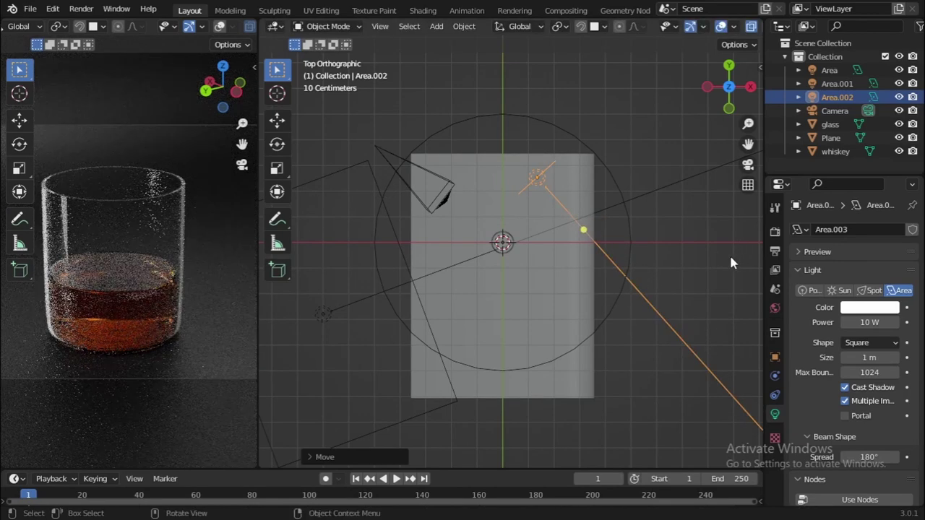
{"action": "key", "text": "r"}
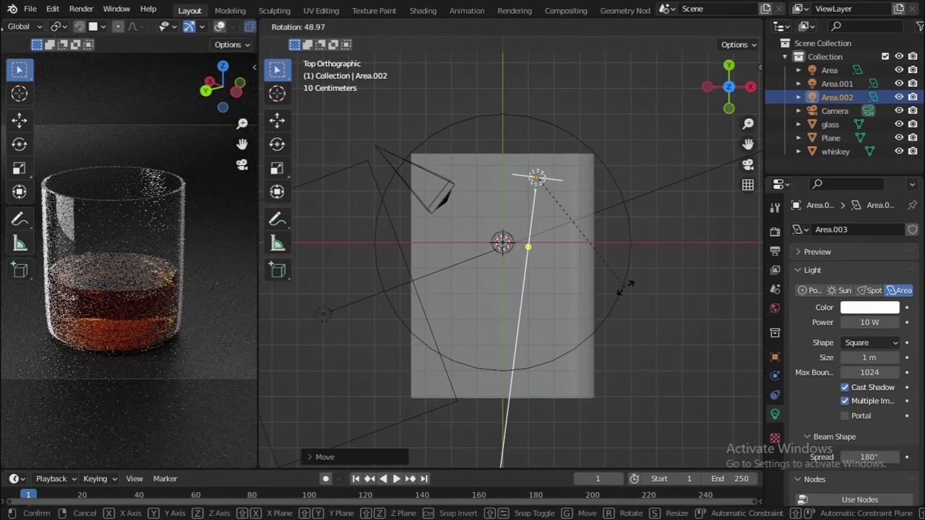
{"action": "left_click", "coordinate": [622, 285]}
Step: Save whiskey glass.blend with the new light in place
{"action": "key", "text": "ctrl+s"}
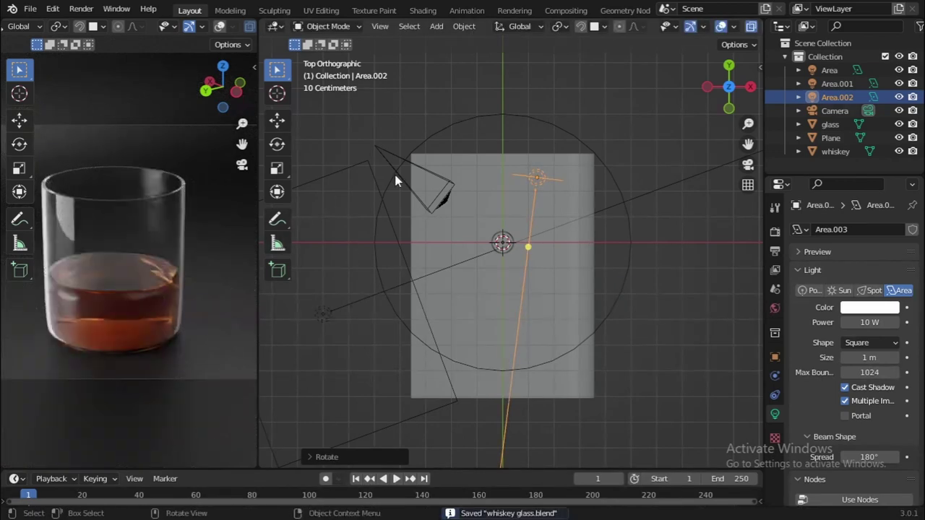
{"action": "left_click", "coordinate": [272, 26]}
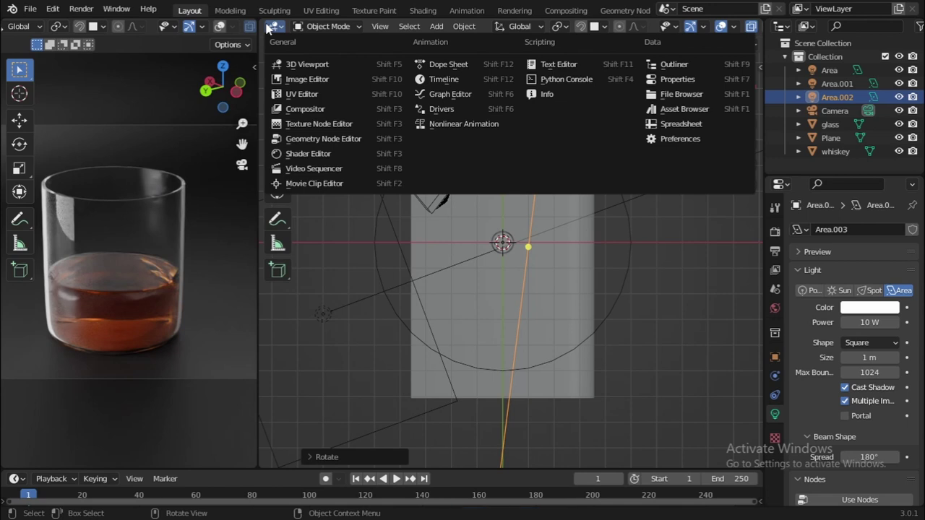
{"action": "key", "text": "Escape"}
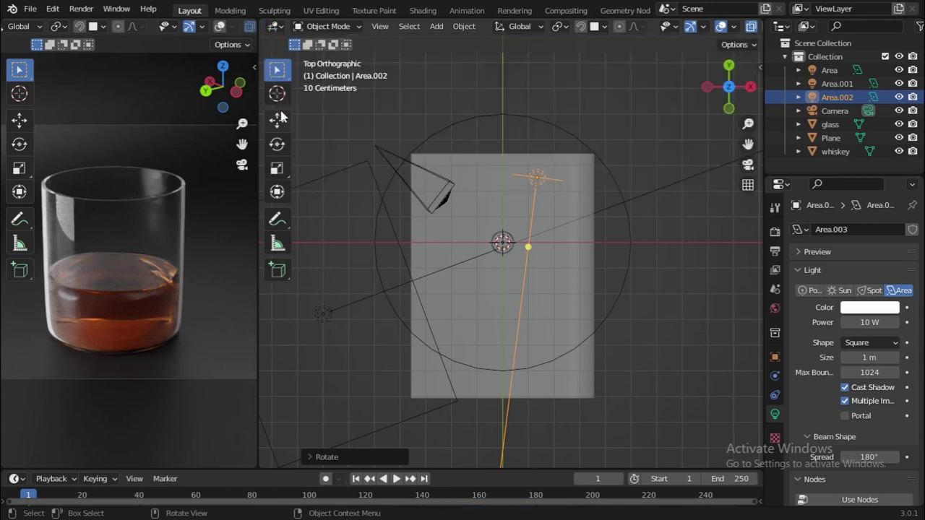
Step: Show Area.002's nodes in the Shader Editor and add a Light Falloff node left of Emission
{"action": "left_click", "coordinate": [274, 27]}
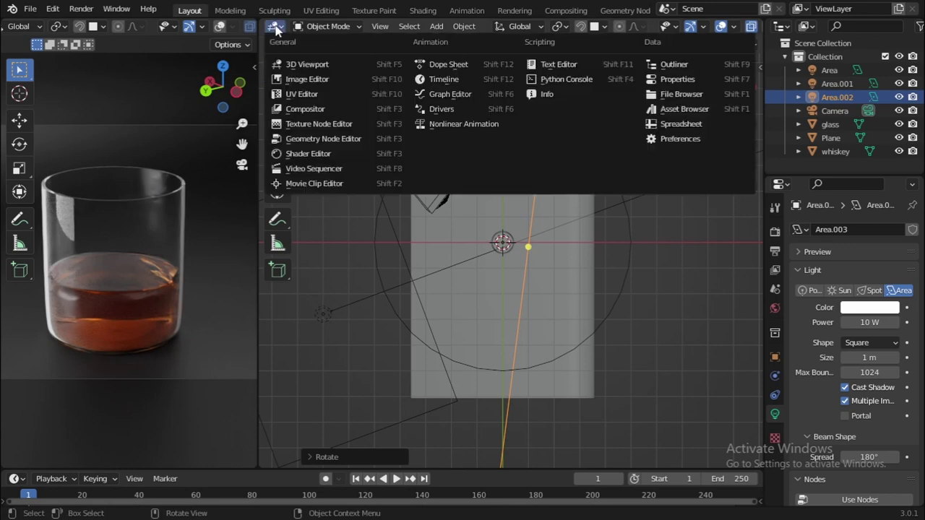
{"action": "left_click", "coordinate": [309, 154]}
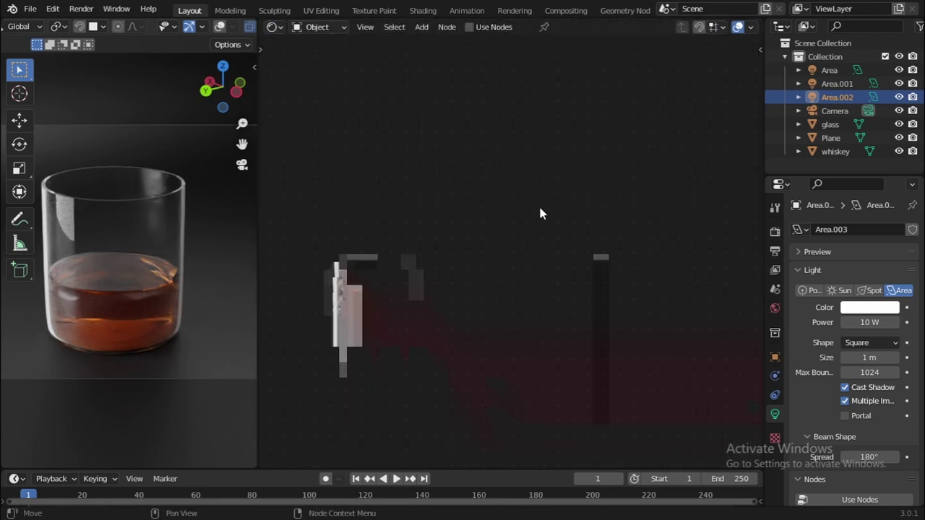
{"action": "left_click", "coordinate": [484, 27]}
{"action": "key", "text": "shift+a"}
{"action": "left_click", "coordinate": [489, 234]}
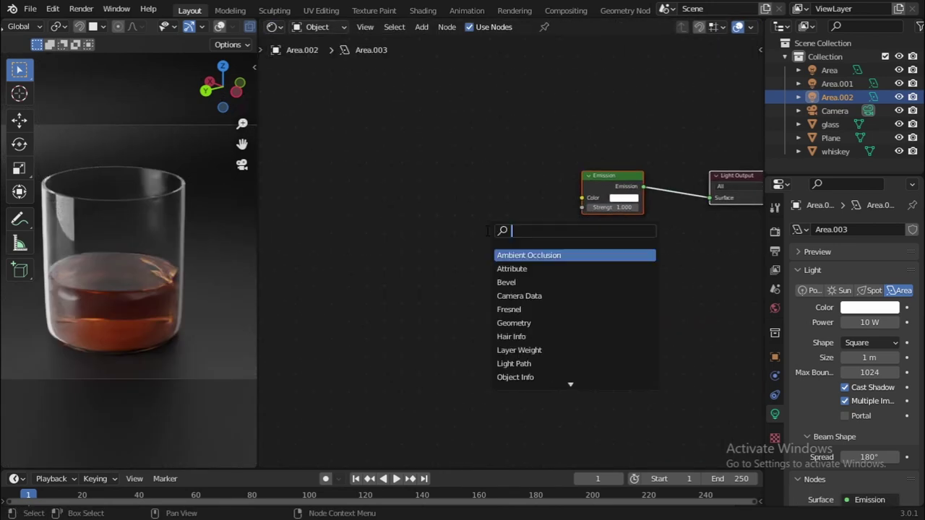
{"action": "type", "text": "ligh"}
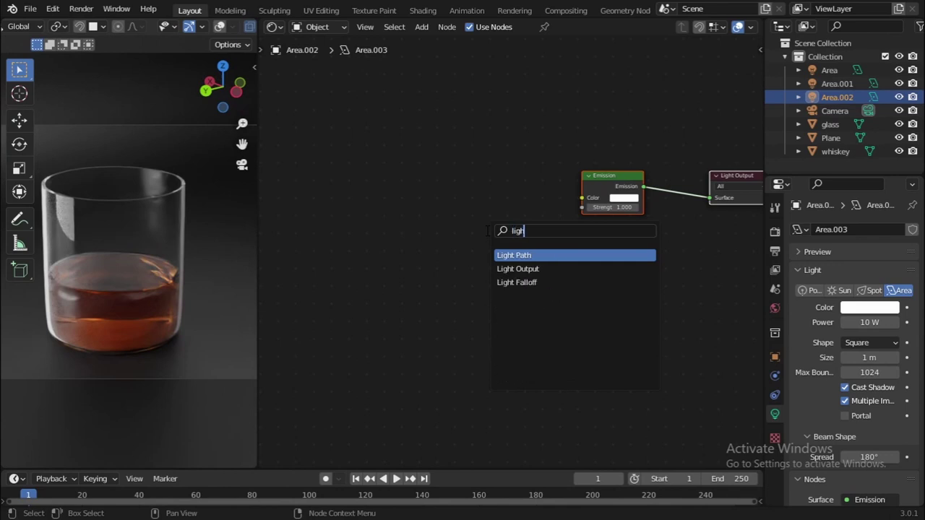
{"action": "key", "text": "Down"}
{"action": "key", "text": "Down"}
{"action": "key", "text": "Return"}
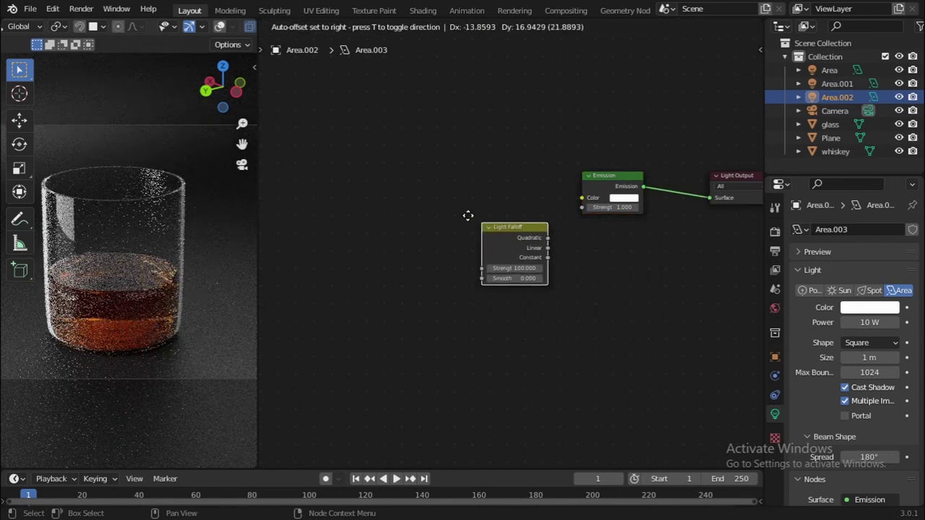
{"action": "left_click", "coordinate": [437, 214]}
Step: Connect the Light Falloff Quadratic output to the Emission Strength input
{"action": "left_click", "coordinate": [468, 213], "text": "ctrl+shift"}
{"action": "scroll", "coordinate": [510, 184], "scroll_direction": "up", "scroll_amount": 1}
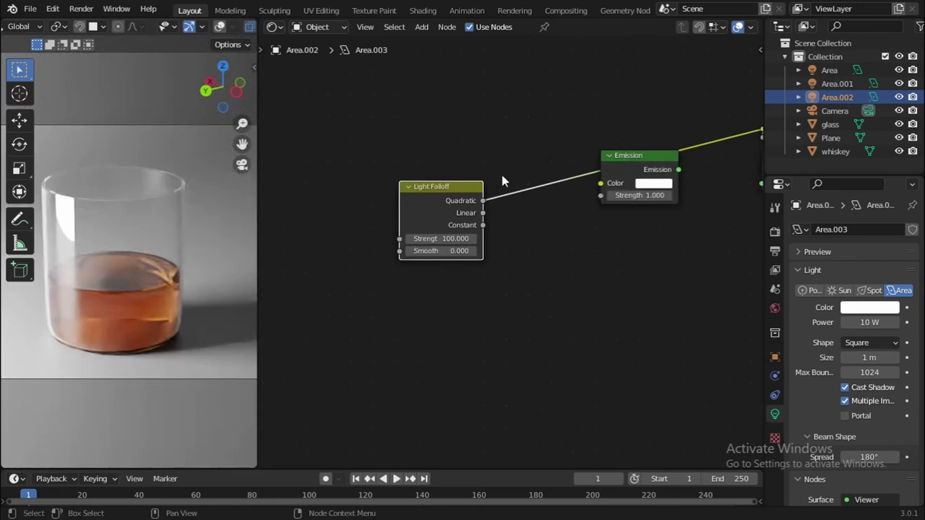
{"action": "middle_click_drag", "start_coordinate": [503, 181], "coordinate": [513, 201]}
{"action": "left_click_drag", "start_coordinate": [492, 221], "coordinate": [612, 216]}
Step: Set the falloff Strength to 9.420 and Smooth to 1.930, then save the file
{"action": "scroll", "coordinate": [580, 235], "scroll_direction": "up", "scroll_amount": 1}
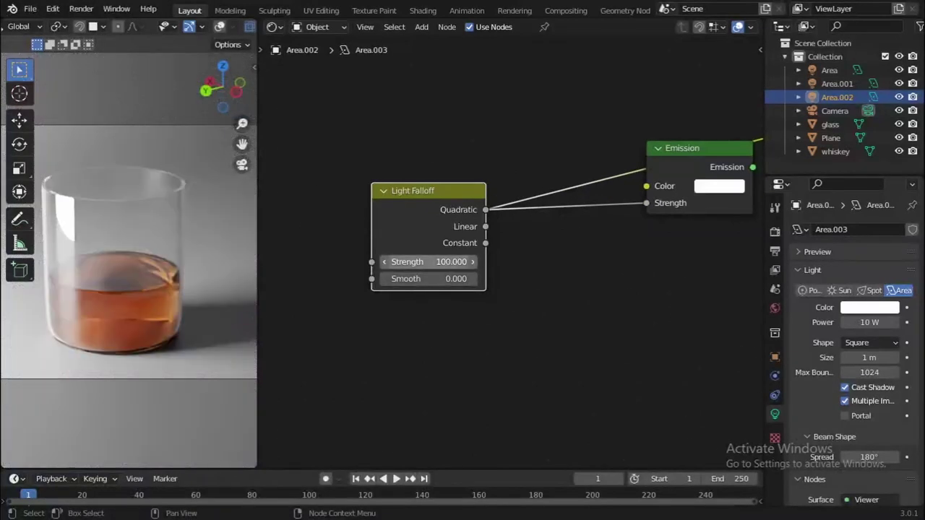
{"action": "left_click_drag", "start_coordinate": [448, 263], "coordinate": [448, 279]}
{"action": "key", "text": "Return"}
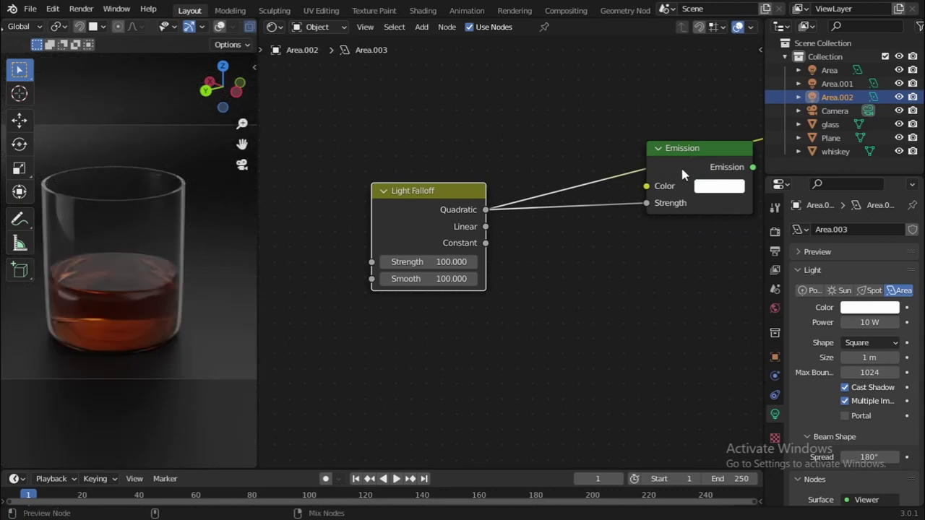
{"action": "left_click", "coordinate": [680, 165], "text": "ctrl+shift"}
{"action": "left_click_drag", "start_coordinate": [437, 275], "coordinate": [585, 286]}
{"action": "type", "text": "0"}
{"action": "key", "text": "Return"}
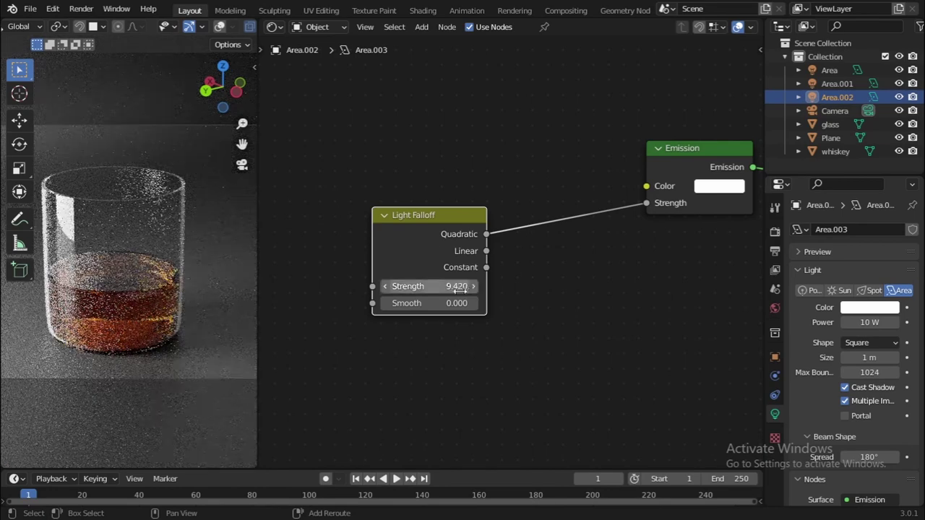
{"action": "left_click_drag", "start_coordinate": [448, 302], "coordinate": [488, 303]}
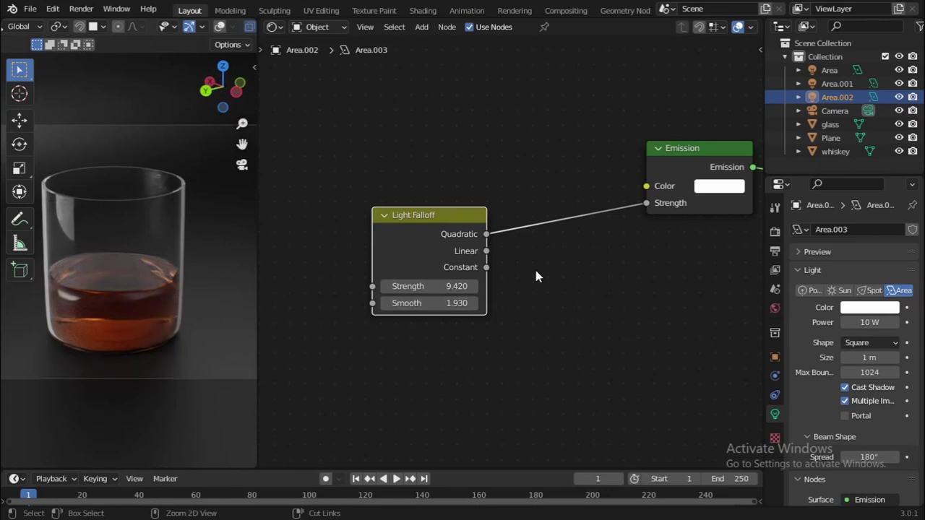
{"action": "key", "text": "ctrl+s"}
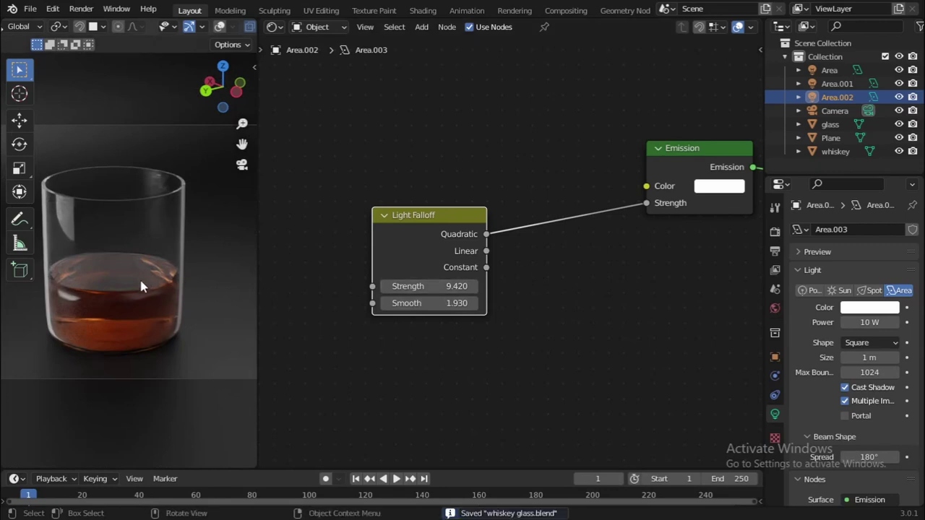
Step: Fit the camera frame to the viewport and inspect the Emission node's colour
{"action": "scroll", "coordinate": [123, 289], "scroll_direction": "down", "scroll_amount": 3}
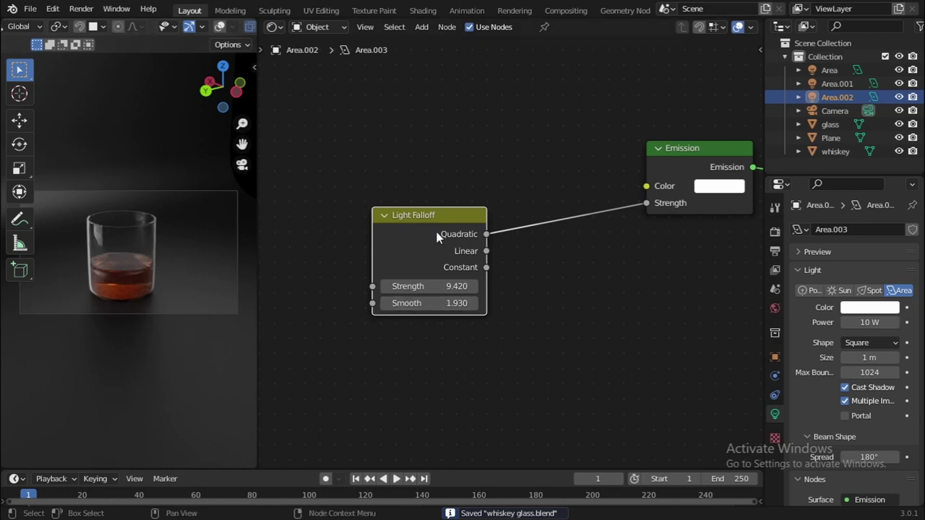
{"action": "scroll", "coordinate": [450, 236], "scroll_direction": "down", "scroll_amount": 1}
{"action": "key", "text": "Home"}
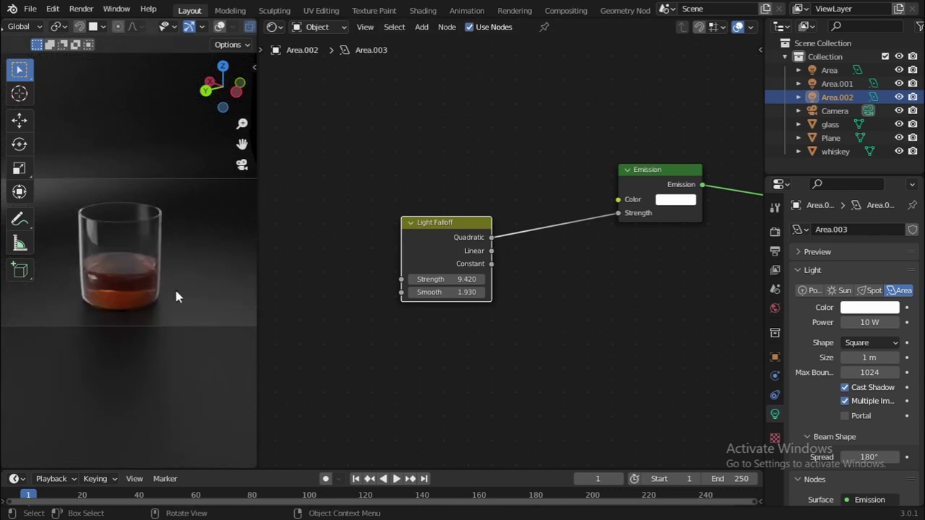
{"action": "scroll", "coordinate": [556, 249], "scroll_direction": "down", "scroll_amount": 1}
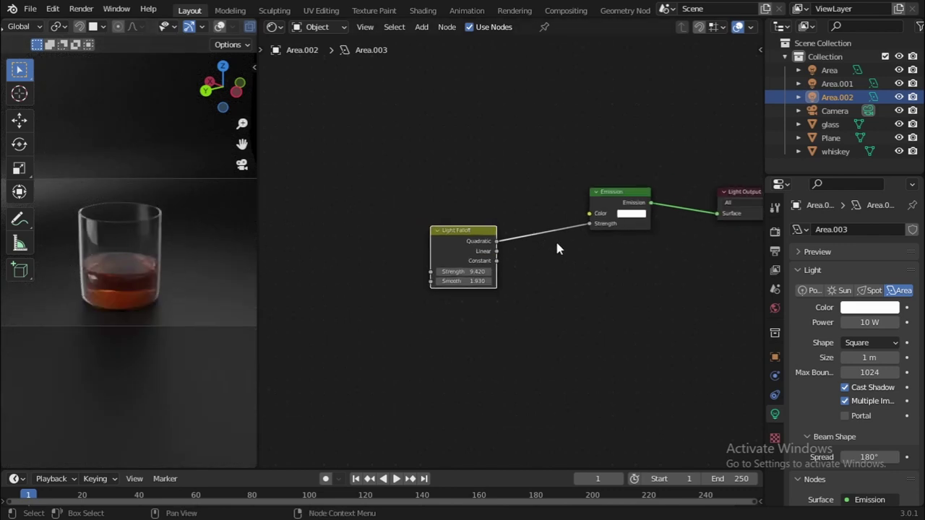
{"action": "left_click", "coordinate": [631, 216]}
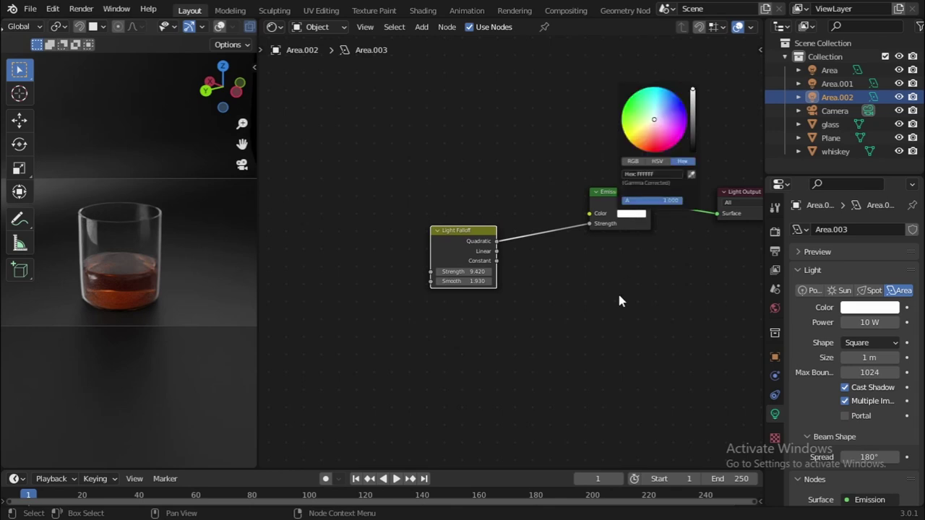
{"action": "scroll", "coordinate": [520, 262], "scroll_direction": "up", "scroll_amount": 1}
{"action": "left_click", "coordinate": [274, 27]}
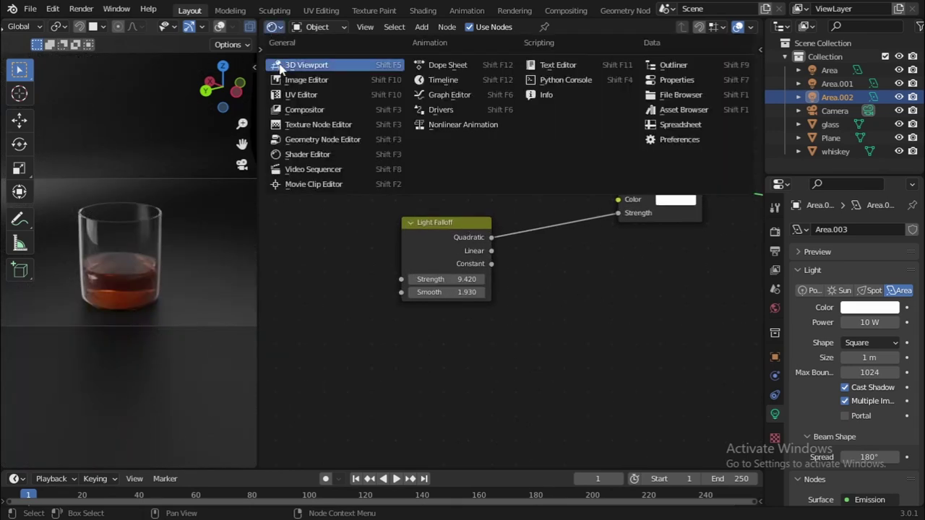
Step: Make the main area a 3D Viewport and select the backdrop, then the Area.001 disk light
{"action": "left_click", "coordinate": [304, 65]}
{"action": "middle_click_drag", "start_coordinate": [430, 251], "coordinate": [512, 236]}
{"action": "left_click", "coordinate": [496, 213]}
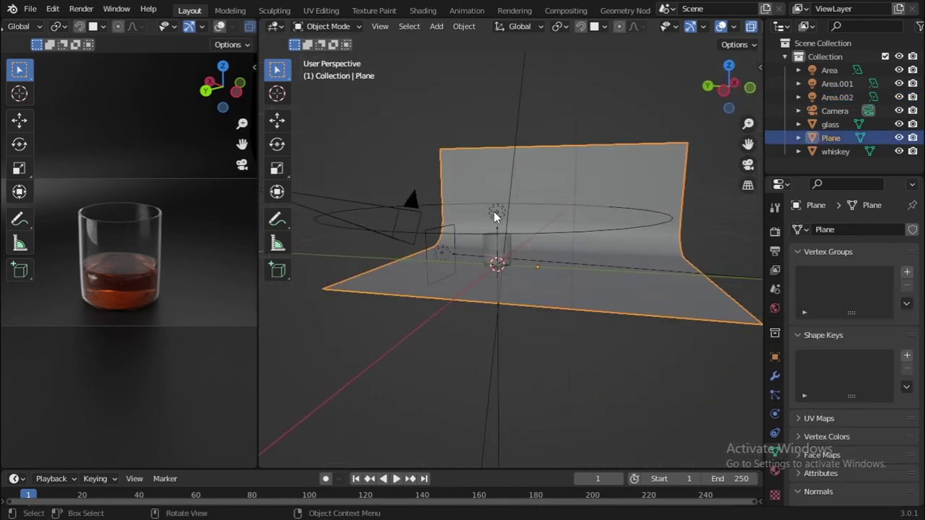
{"action": "left_click", "coordinate": [493, 211]}
Step: Pick the 80 W light named Area out of the overlapping lights
{"action": "middle_click_drag", "start_coordinate": [542, 231], "coordinate": [523, 330]}
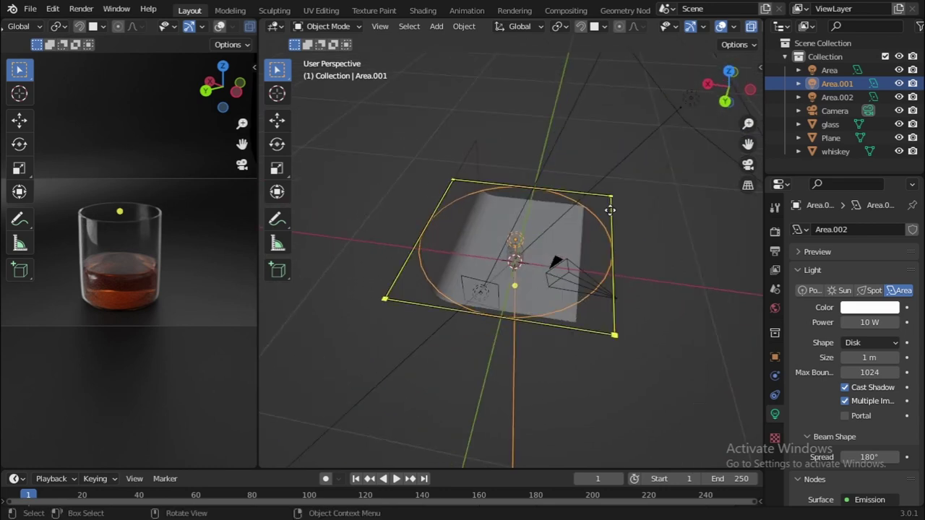
{"action": "scroll", "coordinate": [690, 111], "scroll_direction": "down", "scroll_amount": 3}
{"action": "middle_click_drag", "start_coordinate": [690, 111], "coordinate": [579, 150]}
{"action": "scroll", "coordinate": [579, 149], "scroll_direction": "down", "scroll_amount": 2}
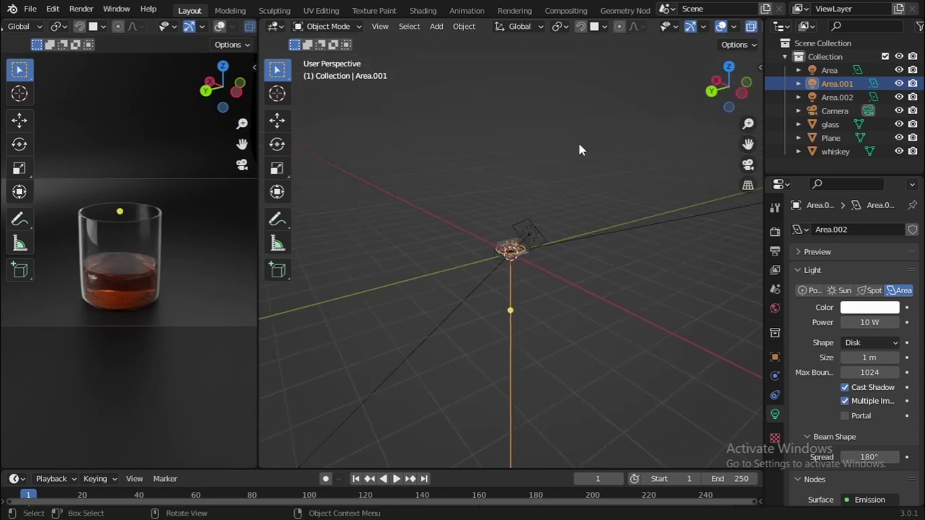
{"action": "middle_click_drag", "start_coordinate": [630, 208], "coordinate": [531, 247]}
{"action": "left_click", "coordinate": [537, 241]}
{"action": "left_click", "coordinate": [538, 240]}
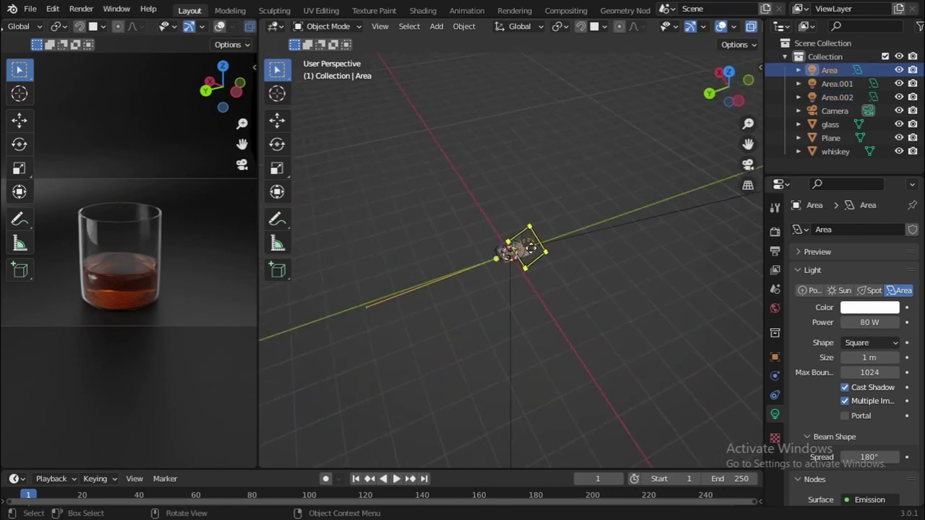
{"action": "left_click", "coordinate": [274, 26]}
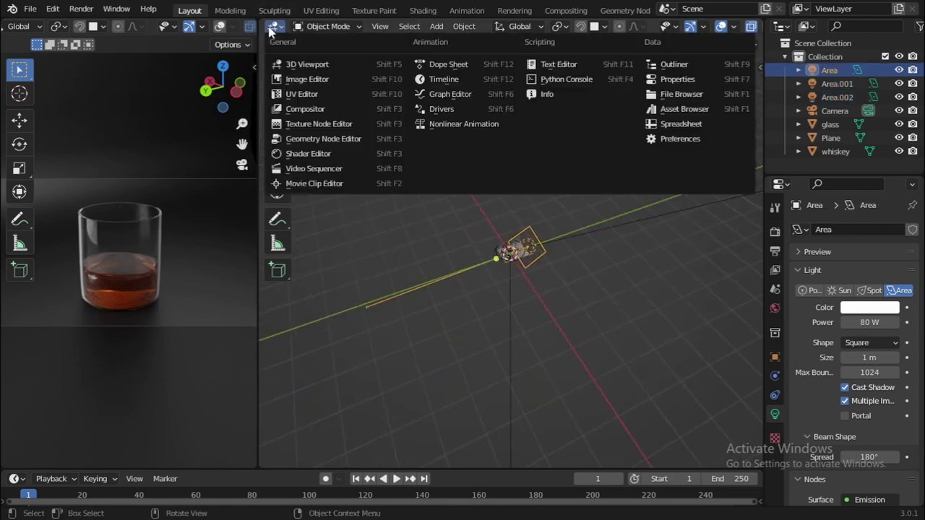
Step: In the Area light's shader nodes, add a Blackbody node above Light Falloff
{"action": "left_click", "coordinate": [303, 154]}
{"action": "middle_click_drag", "start_coordinate": [493, 242], "coordinate": [425, 381]}
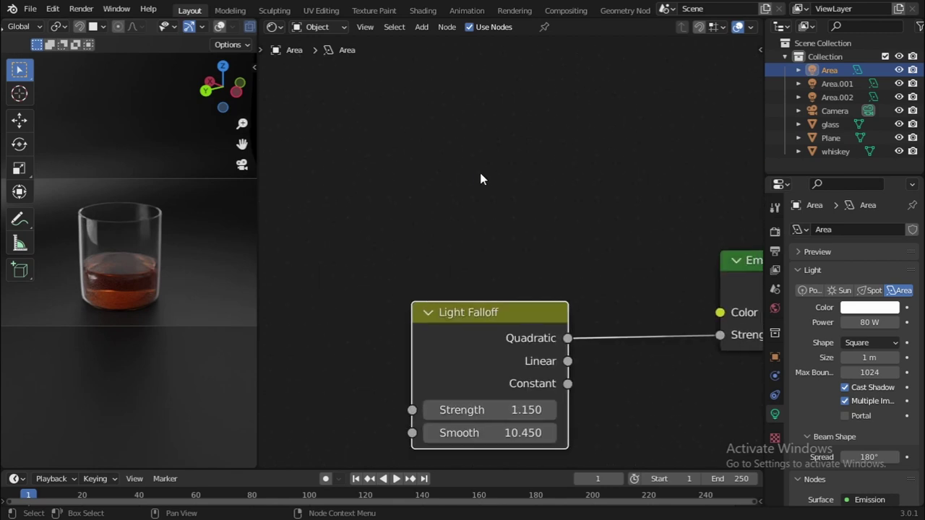
{"action": "key", "text": "shift+a"}
{"action": "left_click", "coordinate": [481, 174]}
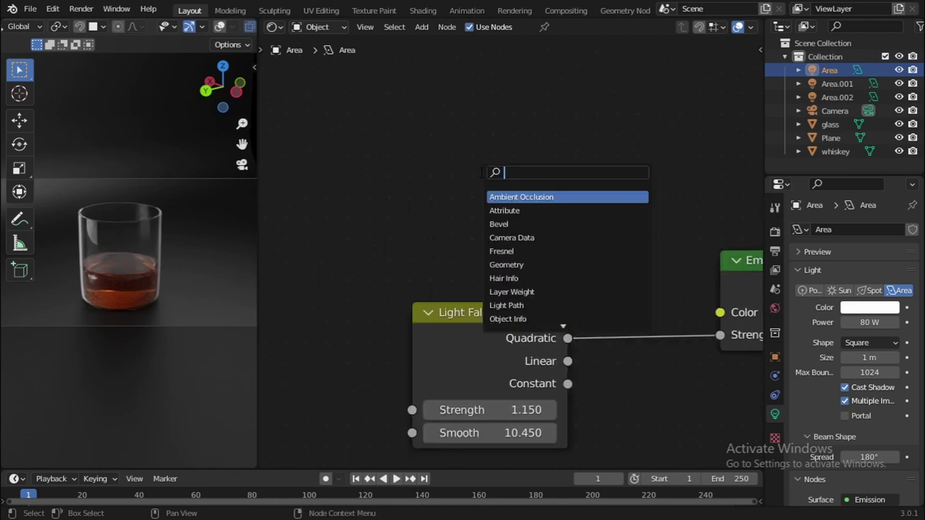
{"action": "type", "text": "bla"}
{"action": "key", "text": "Return"}
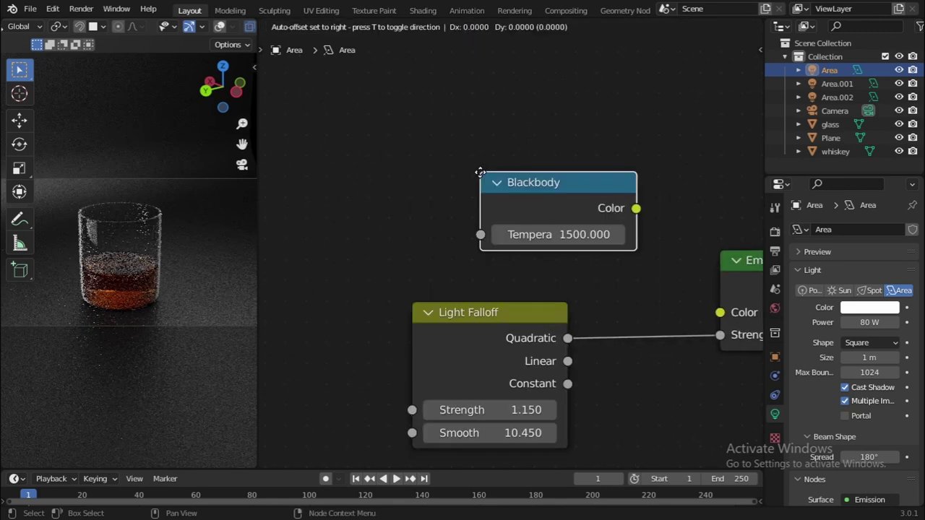
{"action": "left_click", "coordinate": [375, 133]}
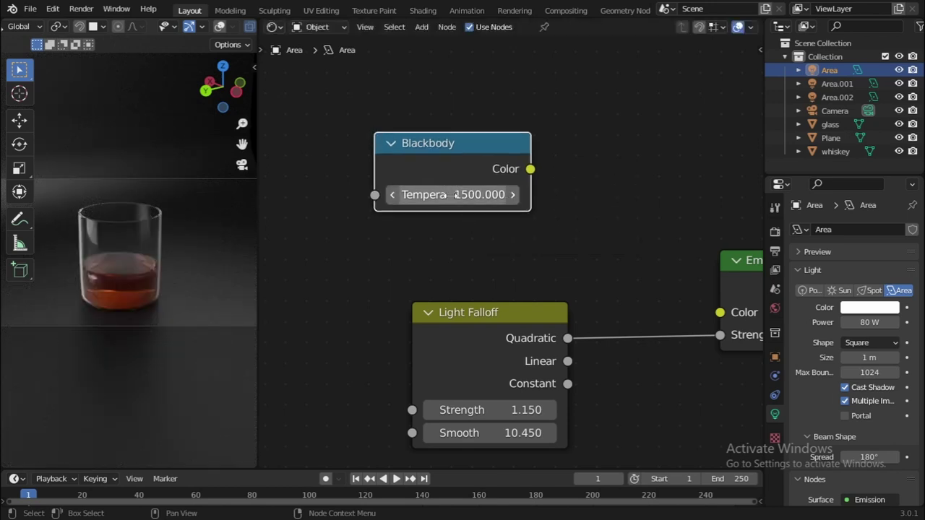
{"action": "key", "text": "super"}
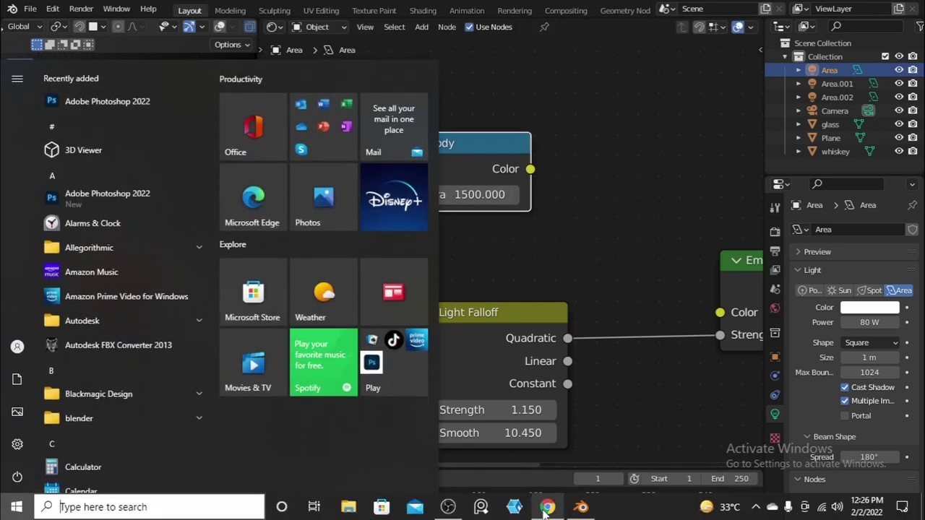
Step: Search Chrome for 'kelvin scale', view the suprabeam Kelvin chart, and return to Blender
{"action": "left_click", "coordinate": [547, 506]}
{"action": "type", "text": "assa"}
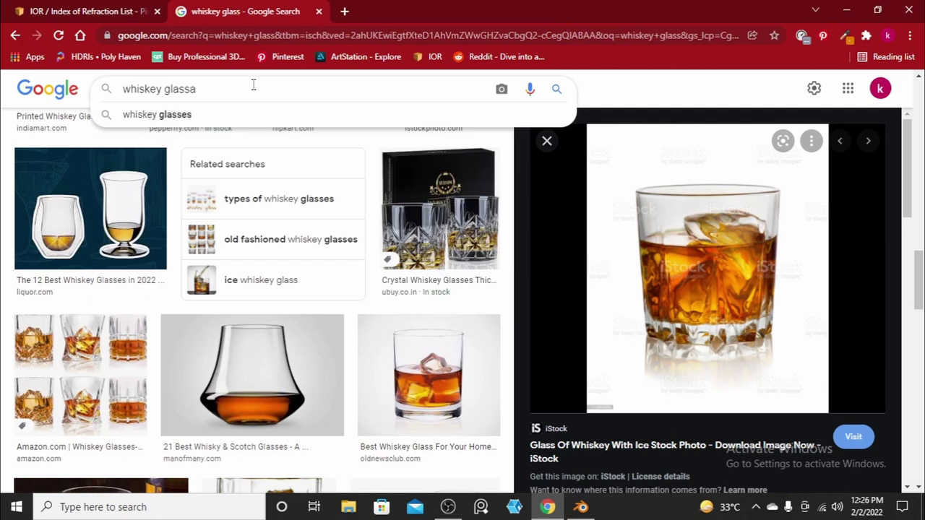
{"action": "key", "text": "ctrl+a"}
{"action": "type", "text": "kelvo"}
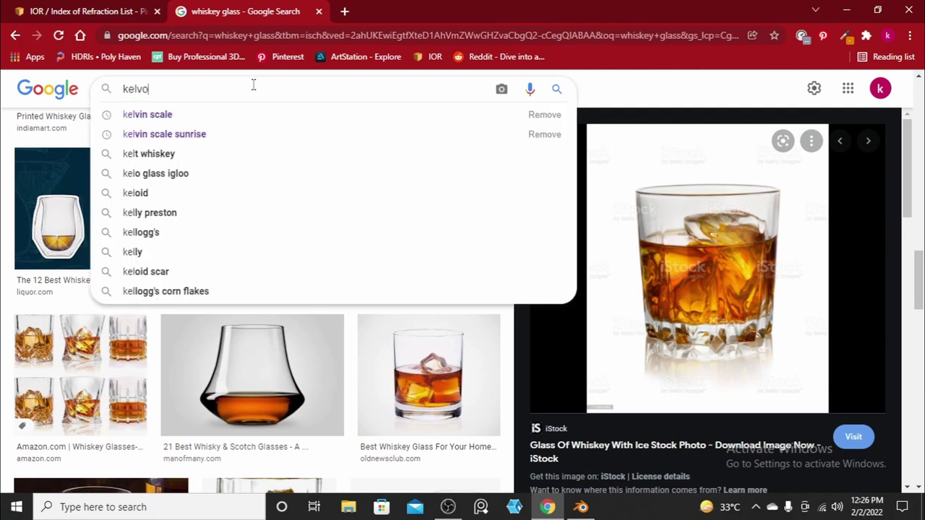
{"action": "key", "text": "BackSpace"}
{"action": "type", "text": "in "}
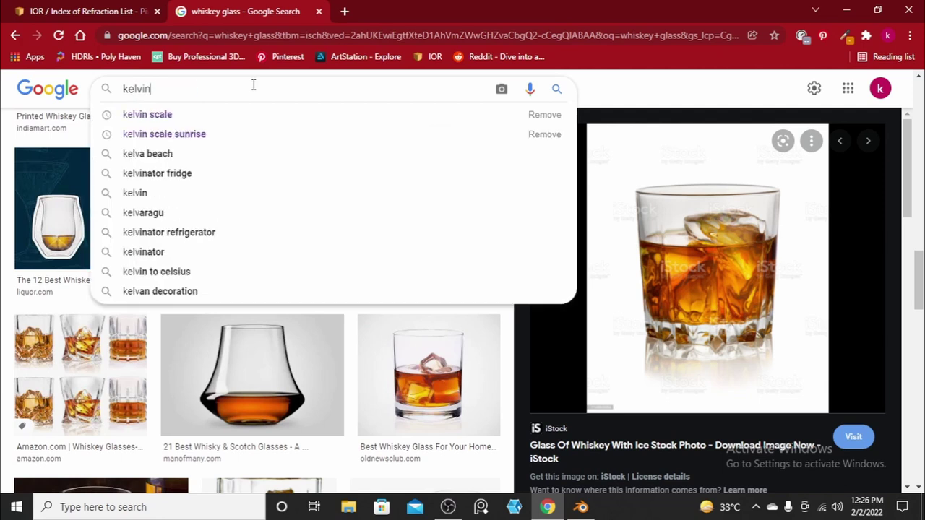
{"action": "type", "text": "scale"}
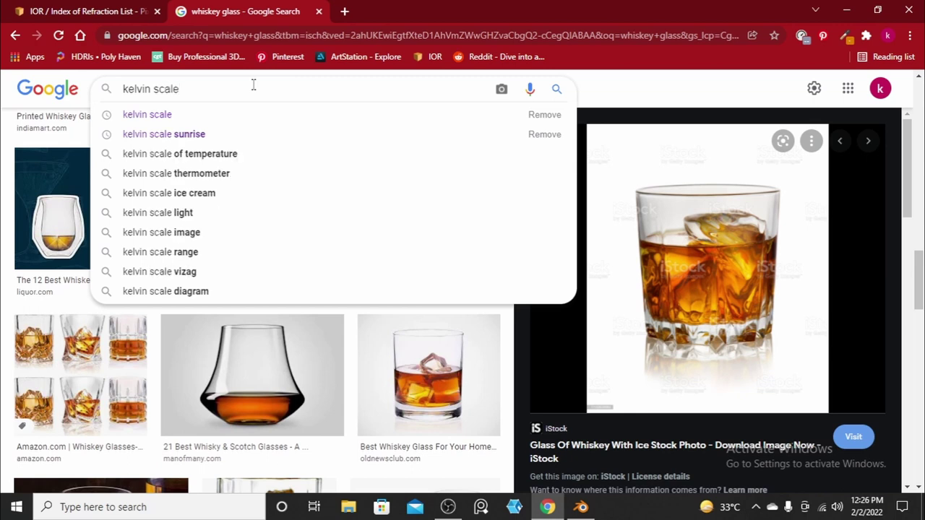
{"action": "key", "text": "Return"}
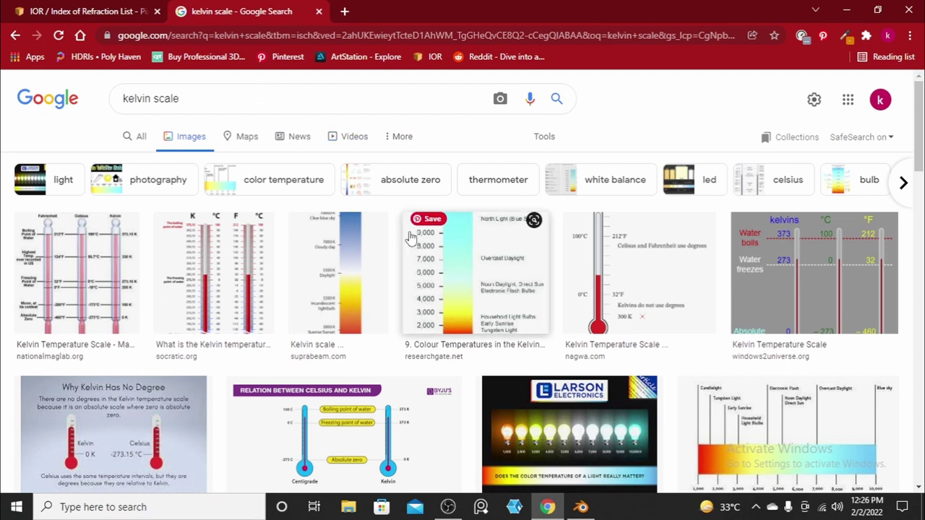
{"action": "left_click", "coordinate": [352, 261]}
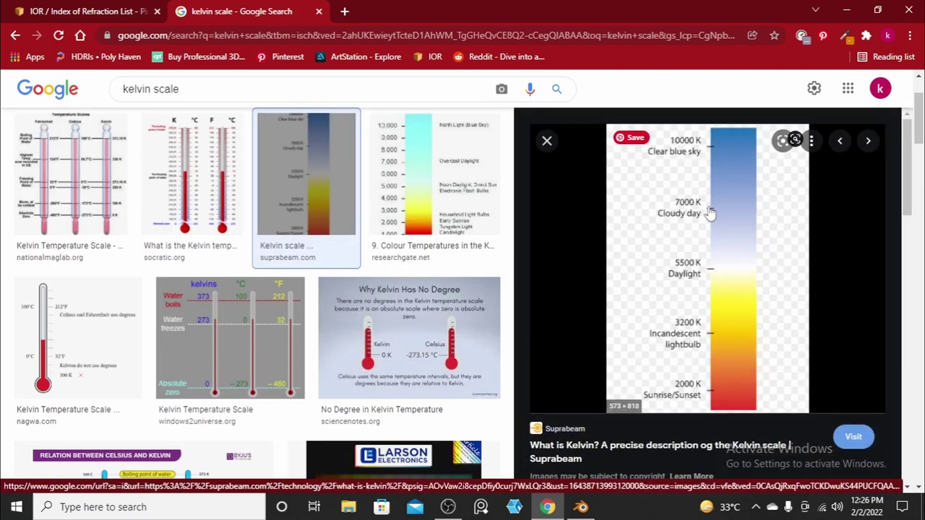
{"action": "left_click", "coordinate": [580, 507]}
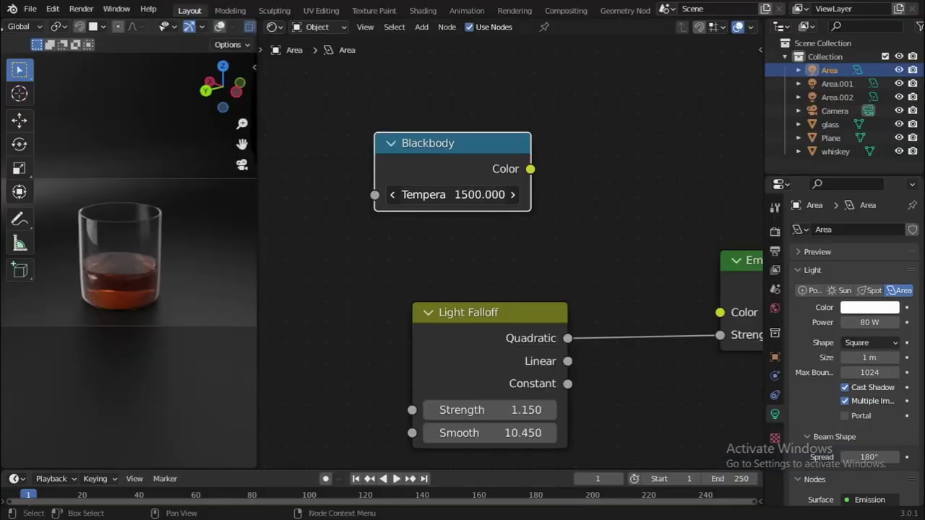
Step: Set the Blackbody to 7000 K, feed it into Emission Color, and place it beside Light Falloff
{"action": "left_click", "coordinate": [429, 195]}
{"action": "type", "text": "70"}
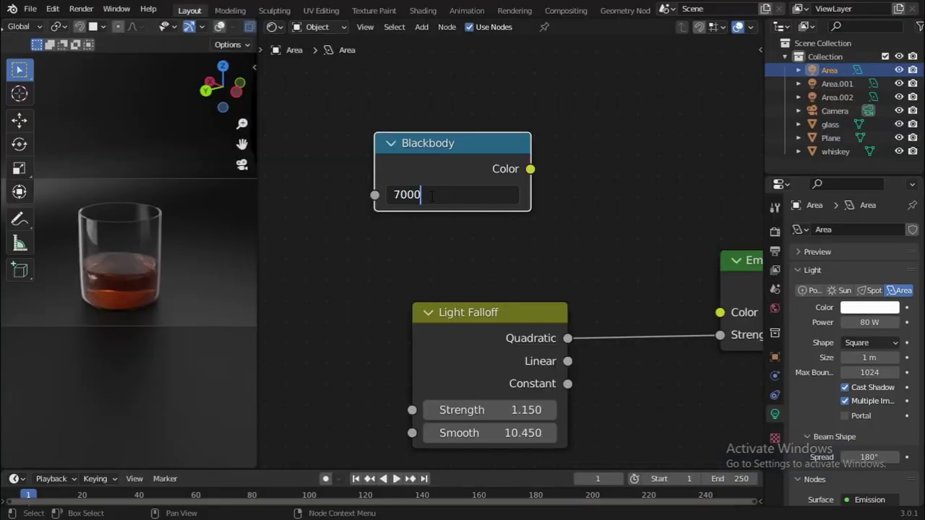
{"action": "key", "text": "Return"}
{"action": "left_click_drag", "start_coordinate": [530, 168], "coordinate": [719, 313]}
{"action": "scroll", "coordinate": [537, 210], "scroll_direction": "down", "scroll_amount": 4}
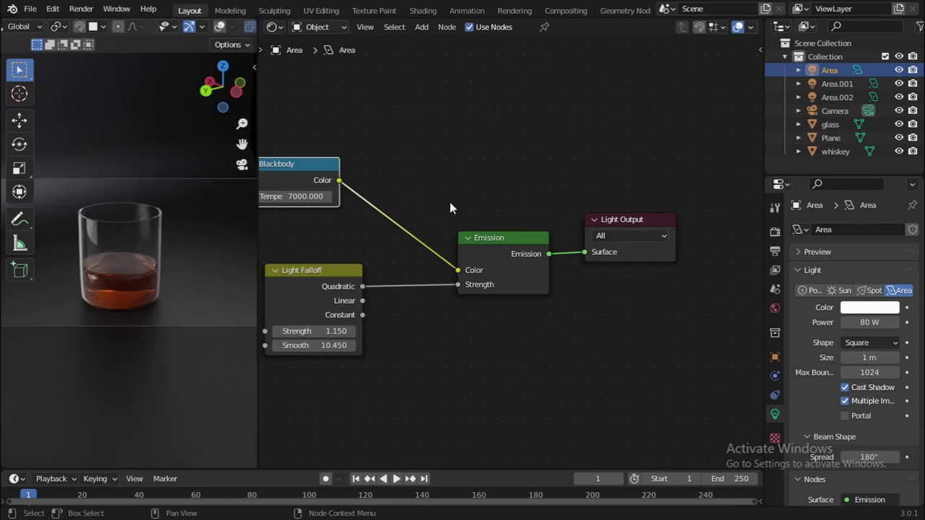
{"action": "middle_click_drag", "start_coordinate": [450, 202], "coordinate": [609, 230]}
{"action": "left_click_drag", "start_coordinate": [433, 191], "coordinate": [446, 234]}
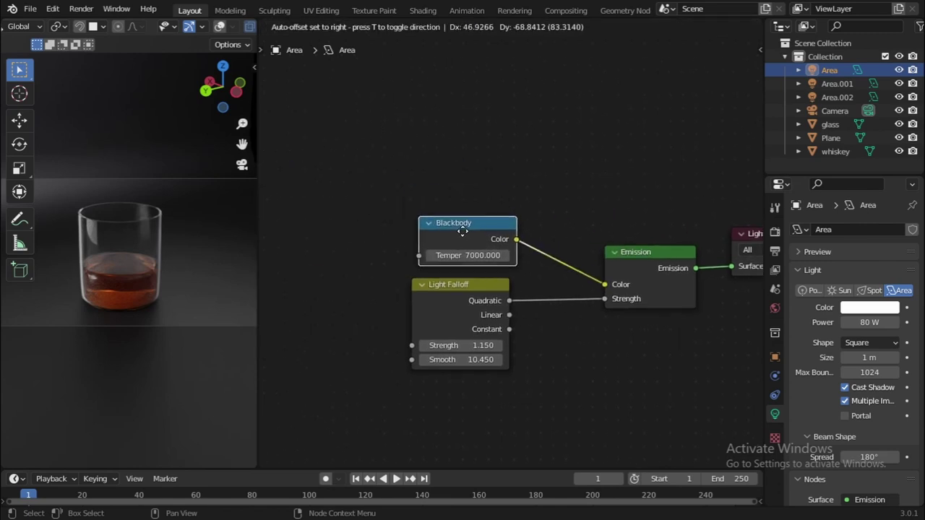
{"action": "left_click", "coordinate": [652, 280]}
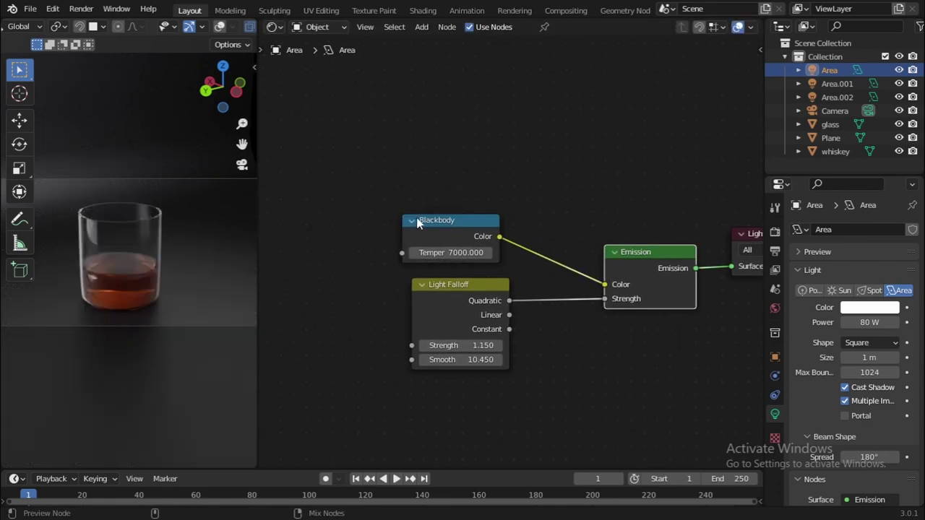
{"action": "left_click", "coordinate": [448, 231], "text": "ctrl+shift"}
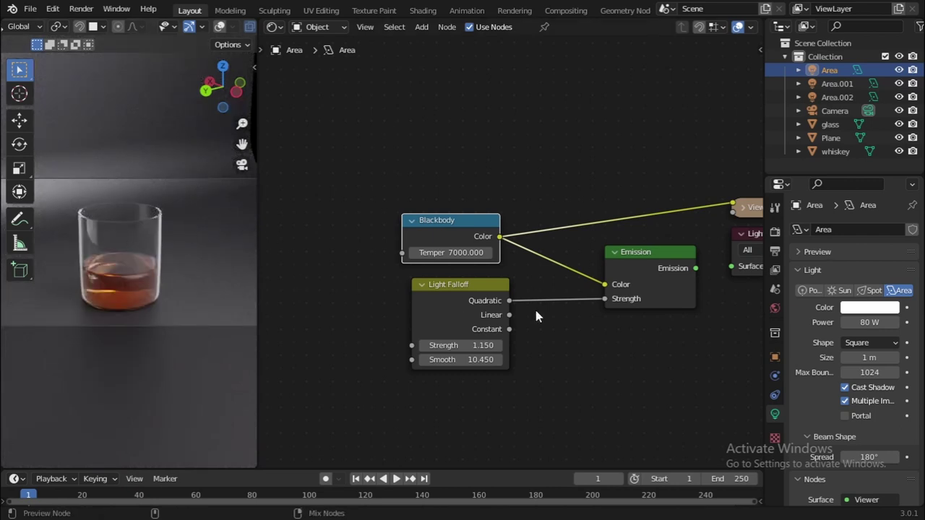
{"action": "left_click", "coordinate": [641, 268], "text": "ctrl+shift"}
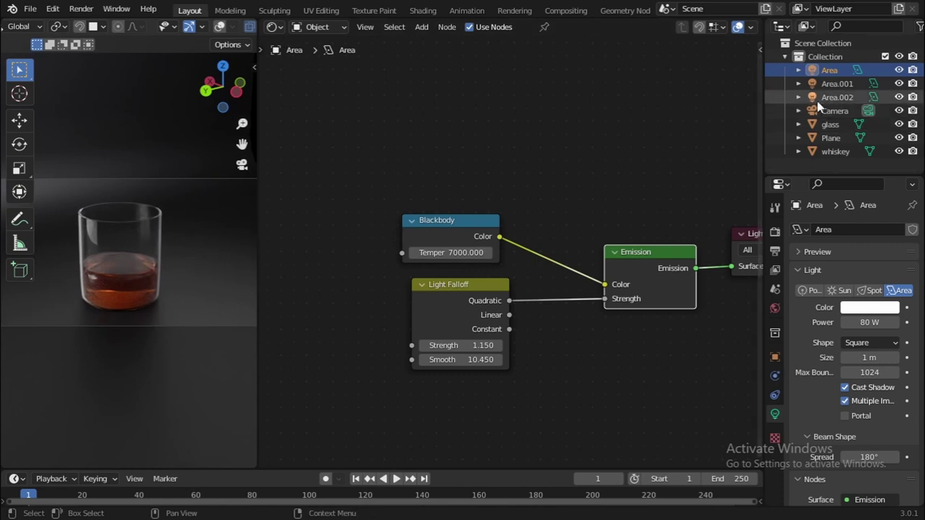
Step: Switch the Shader Editor area back to the 3D Viewport
{"action": "left_click", "coordinate": [275, 31]}
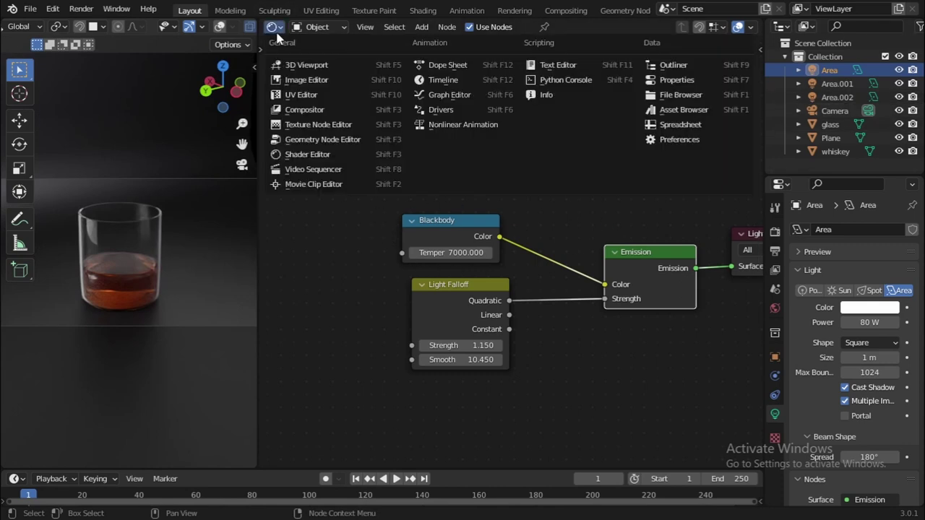
{"action": "left_click", "coordinate": [296, 152]}
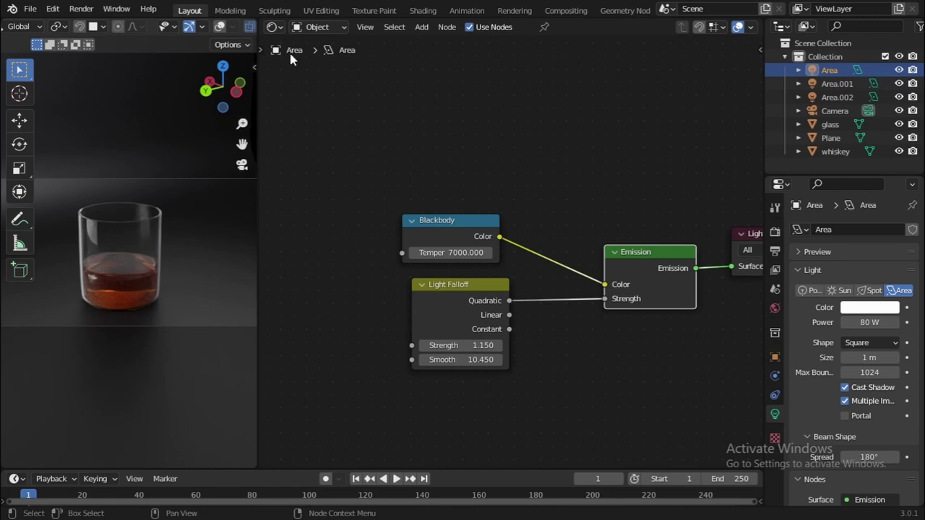
{"action": "left_click", "coordinate": [274, 27]}
{"action": "left_click", "coordinate": [303, 64]}
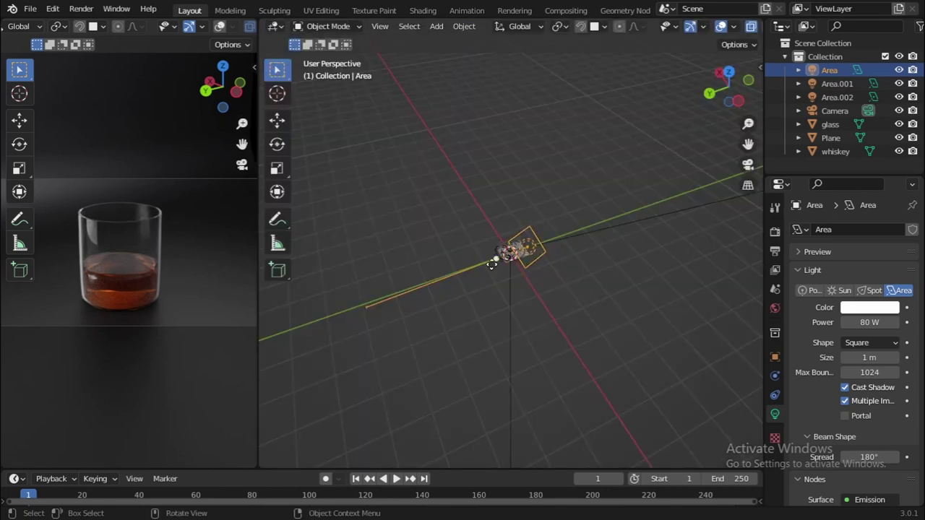
Step: Select the Area.001 disk light and add a Blackbody node above its Light Falloff node
{"action": "key", "text": "KP_Decimal"}
{"action": "left_click", "coordinate": [501, 238]}
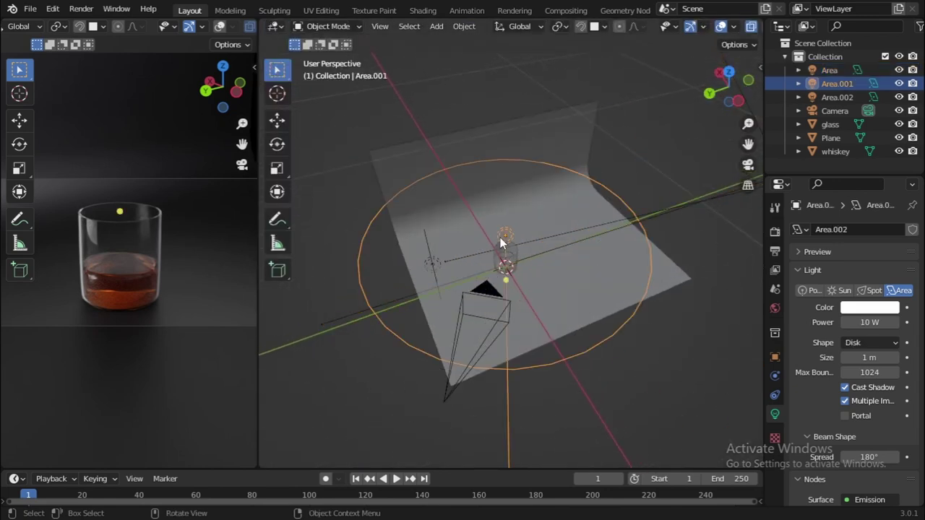
{"action": "left_click", "coordinate": [275, 27]}
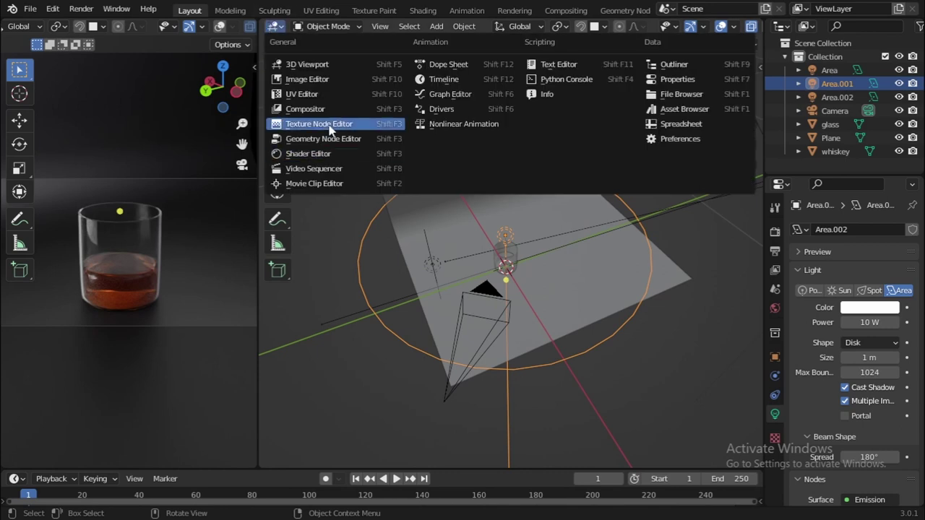
{"action": "left_click", "coordinate": [312, 153]}
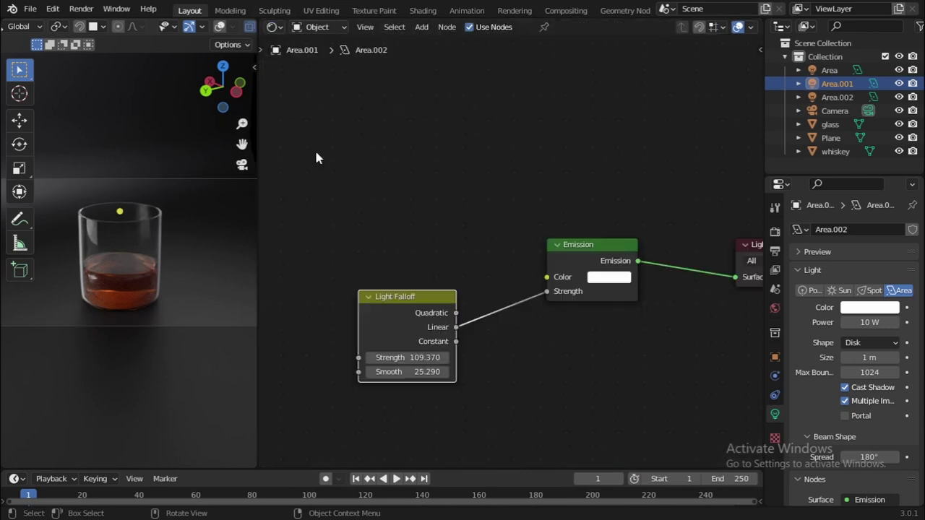
{"action": "key", "text": "shift+a"}
{"action": "left_click", "coordinate": [487, 205]}
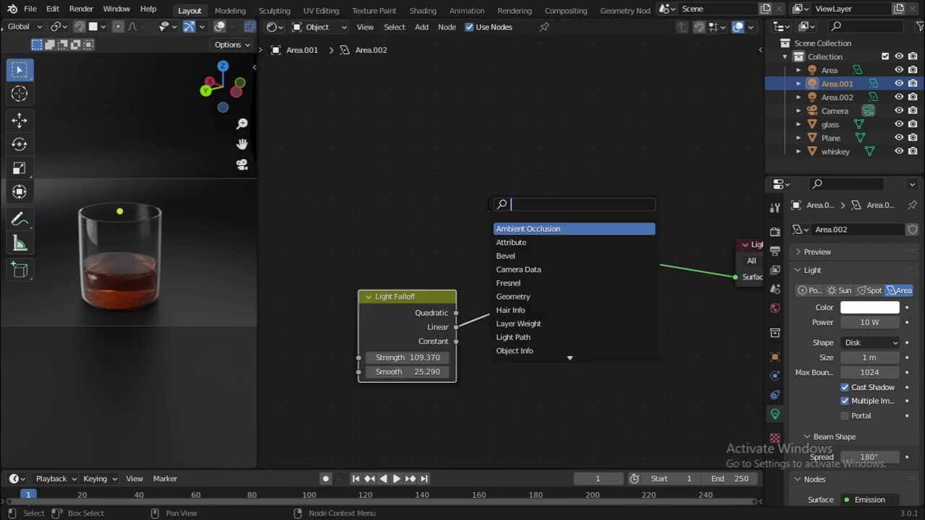
{"action": "type", "text": "bla"}
{"action": "key", "text": "Return"}
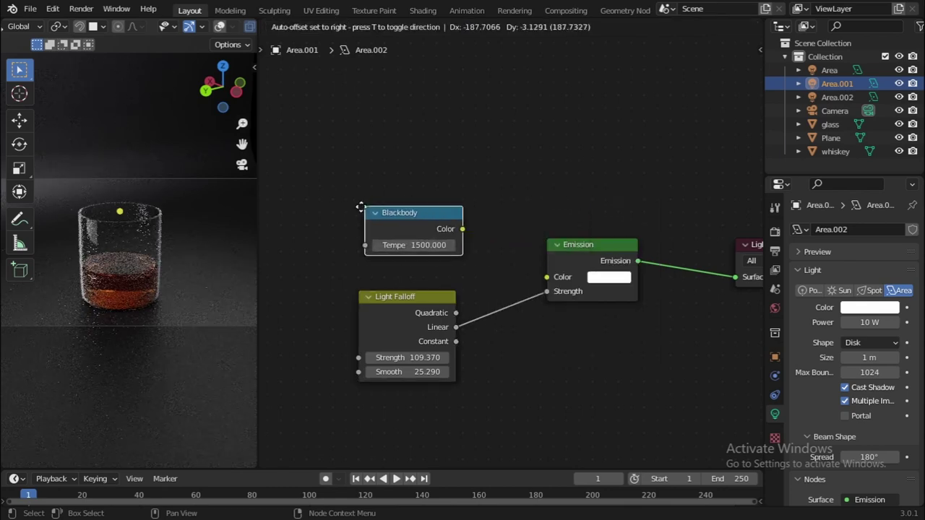
{"action": "left_click", "coordinate": [360, 208]}
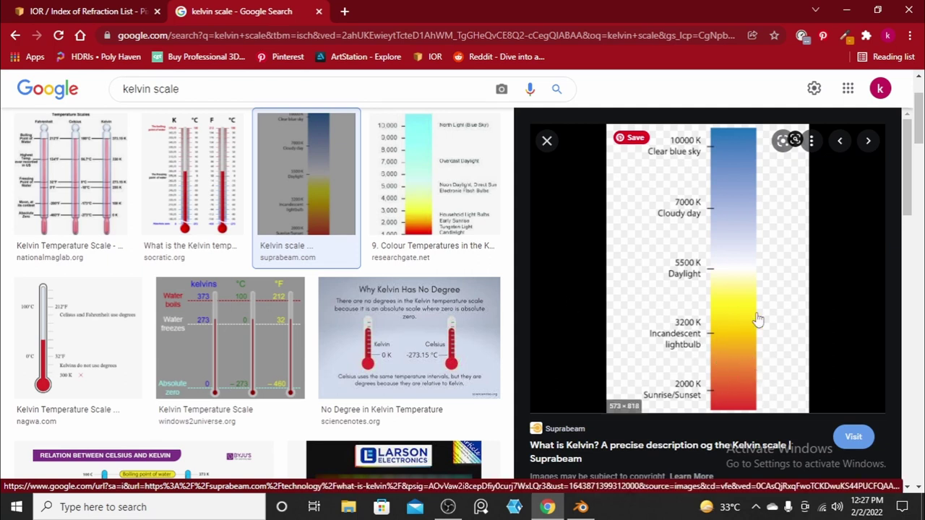
{"action": "key", "text": "alt+Tab"}
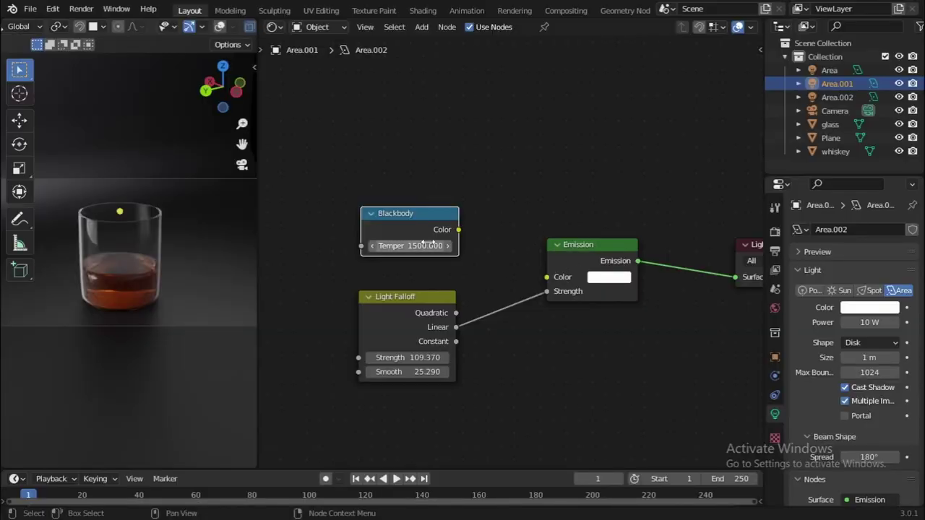
Step: Set the Blackbody to 3200 K, link its Color to Emission Color, and save whiskey glass.blend
{"action": "double_click", "coordinate": [429, 246]}
{"action": "type", "text": "3"}
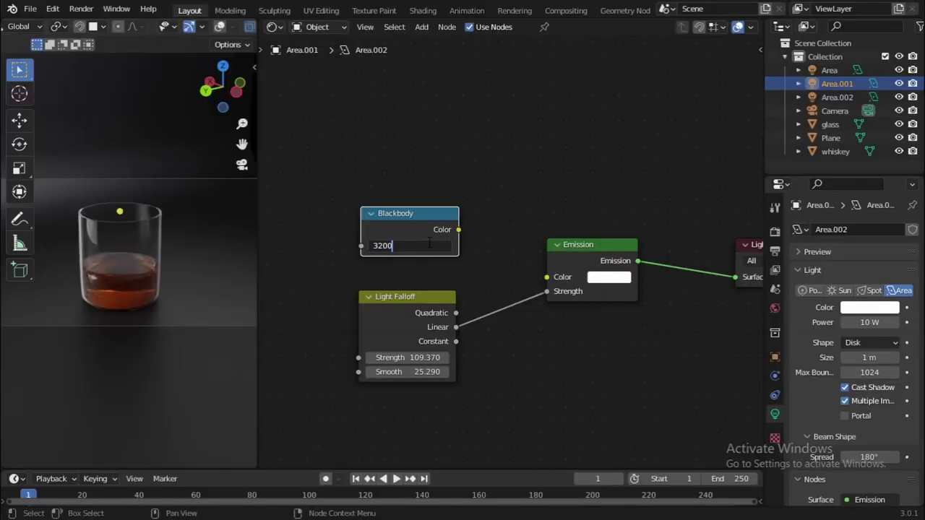
{"action": "type", "text": "200"}
{"action": "key", "text": "Return"}
{"action": "left_click_drag", "start_coordinate": [458, 230], "coordinate": [547, 277]}
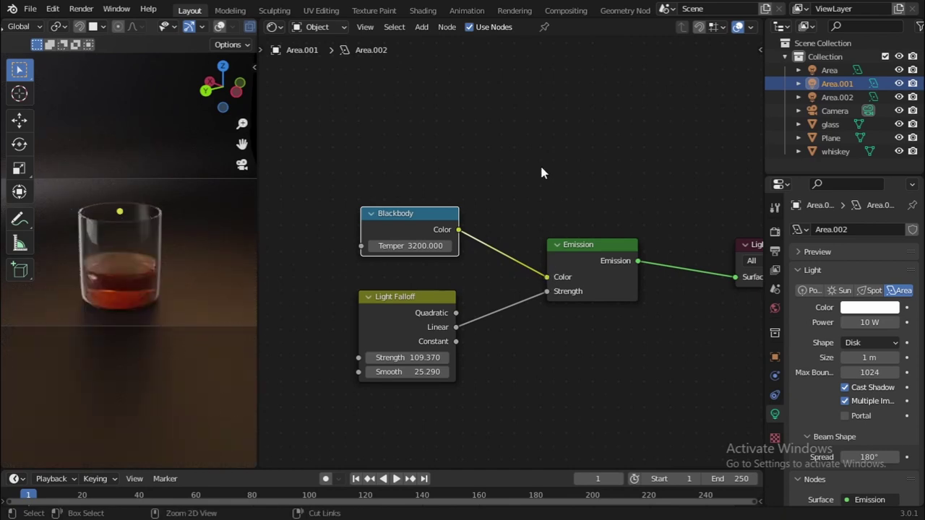
{"action": "key", "text": "ctrl+s"}
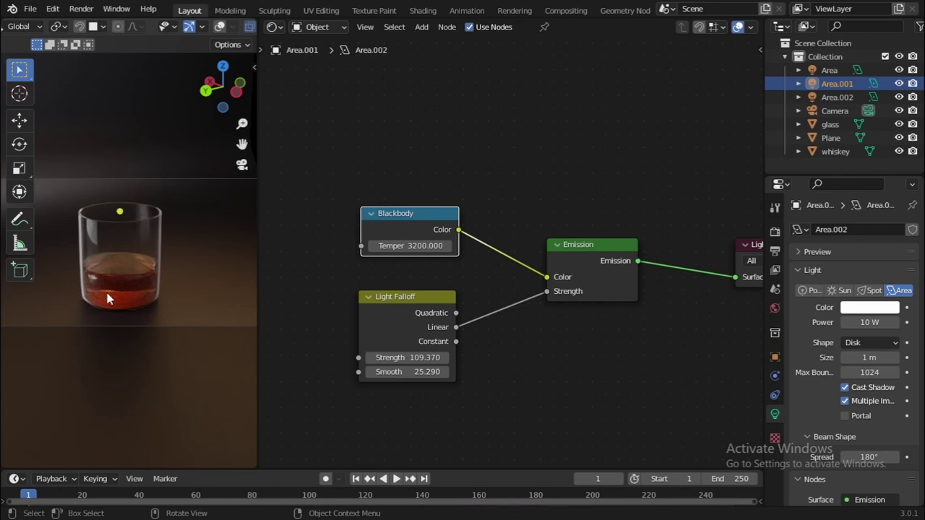
{"action": "left_click", "coordinate": [275, 29]}
Step: Select the small Area.002 light in the 3D view and show its nodes in the Shader Editor
{"action": "left_click", "coordinate": [273, 27]}
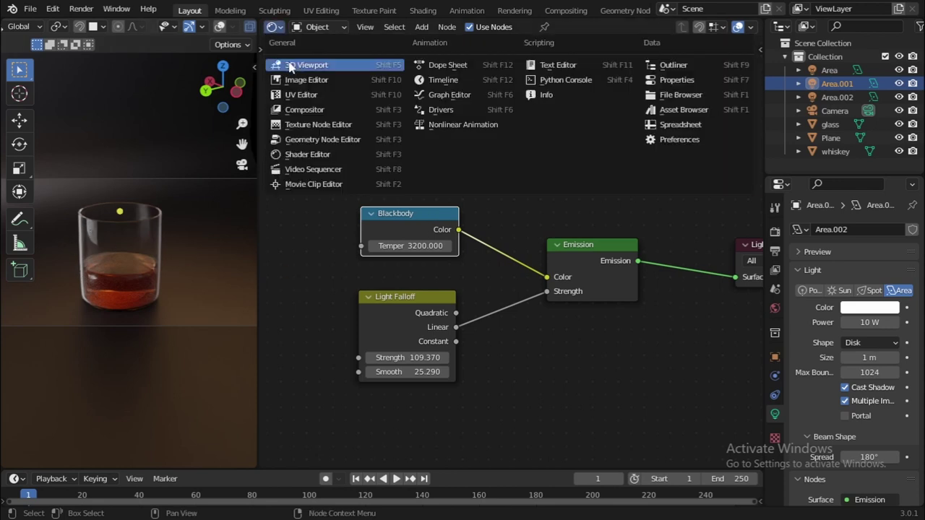
{"action": "left_click", "coordinate": [303, 64]}
{"action": "left_click", "coordinate": [429, 263]}
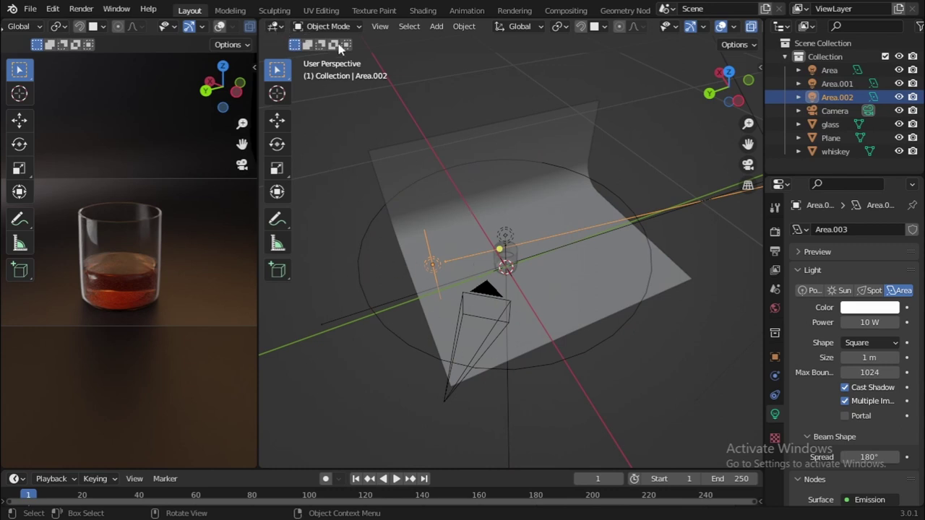
{"action": "left_click", "coordinate": [276, 27]}
{"action": "left_click", "coordinate": [303, 28]}
{"action": "left_click", "coordinate": [276, 27]}
{"action": "left_click", "coordinate": [340, 155]}
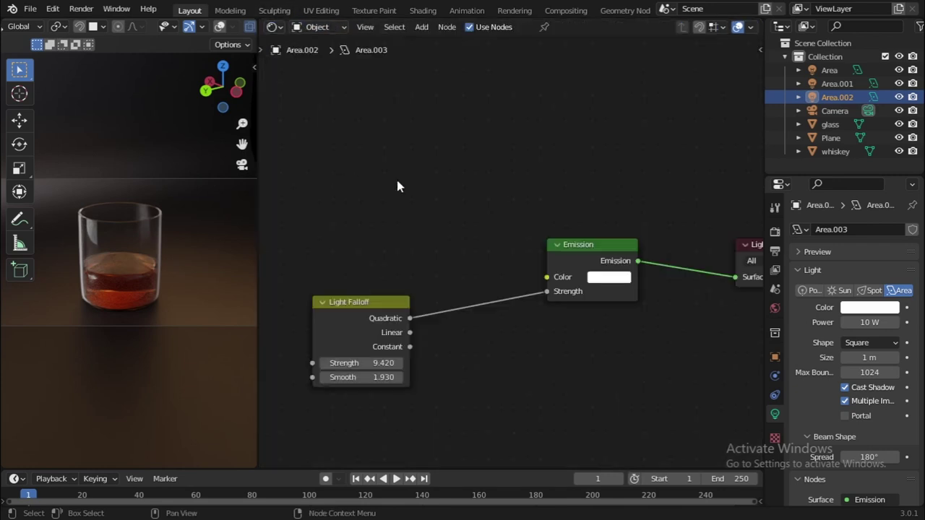
{"action": "scroll", "coordinate": [531, 281], "scroll_direction": "up", "scroll_amount": 2}
Step: Add a 3200 K Blackbody node, connect it to Emission Color, and save the file
{"action": "key", "text": "shift+a"}
{"action": "left_click", "coordinate": [361, 175]}
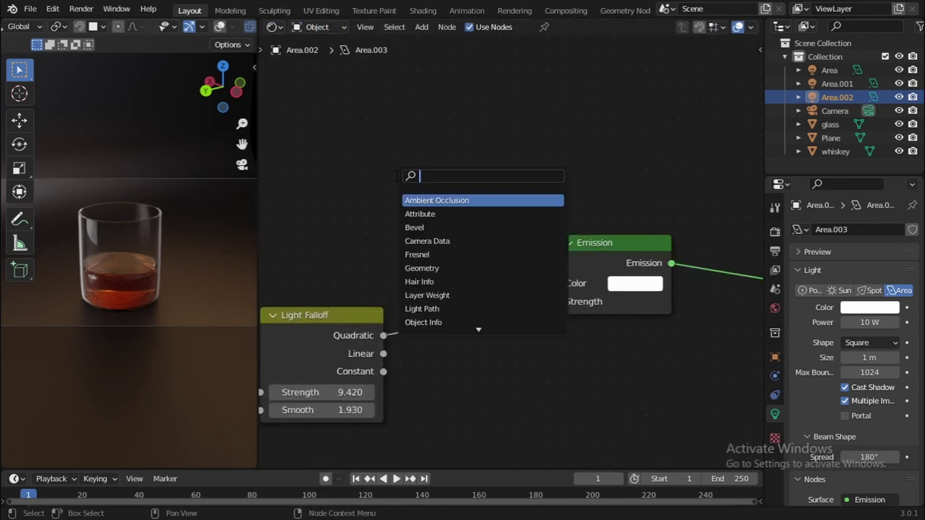
{"action": "type", "text": "bla"}
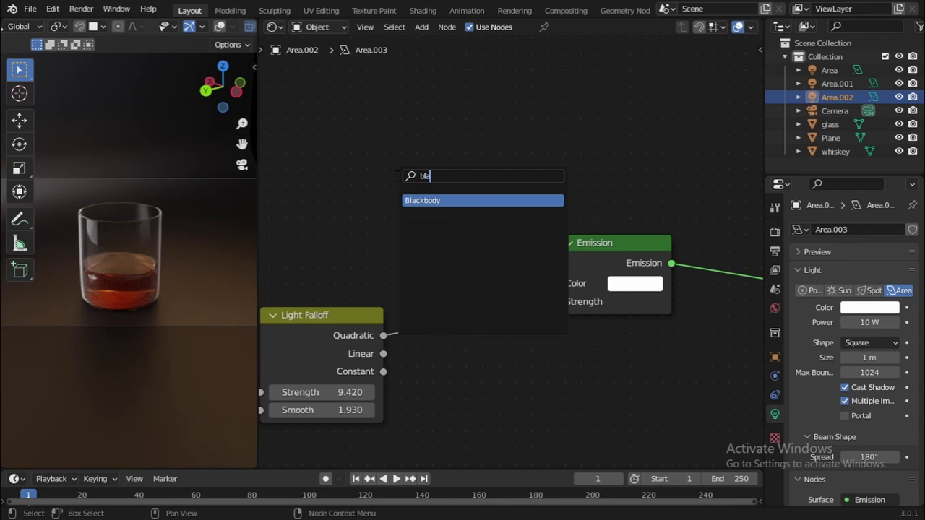
{"action": "type", "text": "c"}
{"action": "key", "text": "Return"}
{"action": "left_click", "coordinate": [398, 176]}
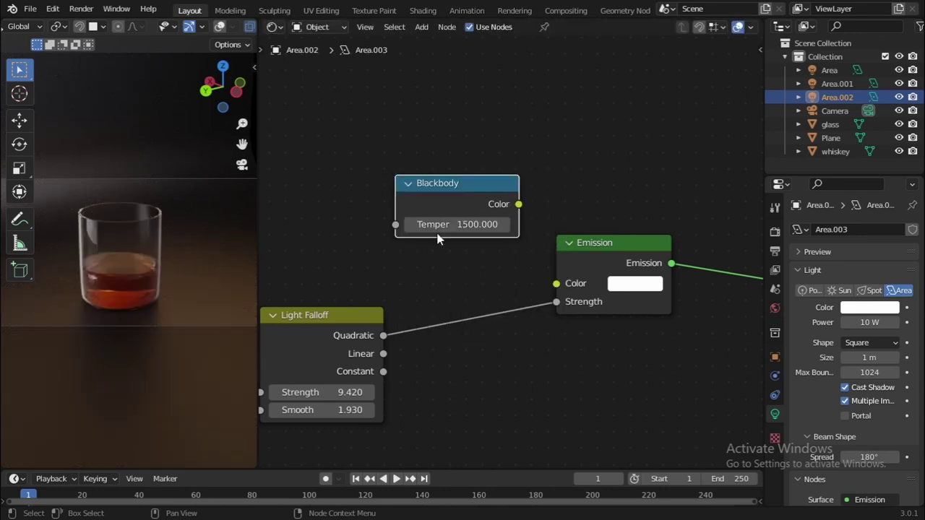
{"action": "left_click", "coordinate": [448, 224]}
{"action": "type", "text": "32"}
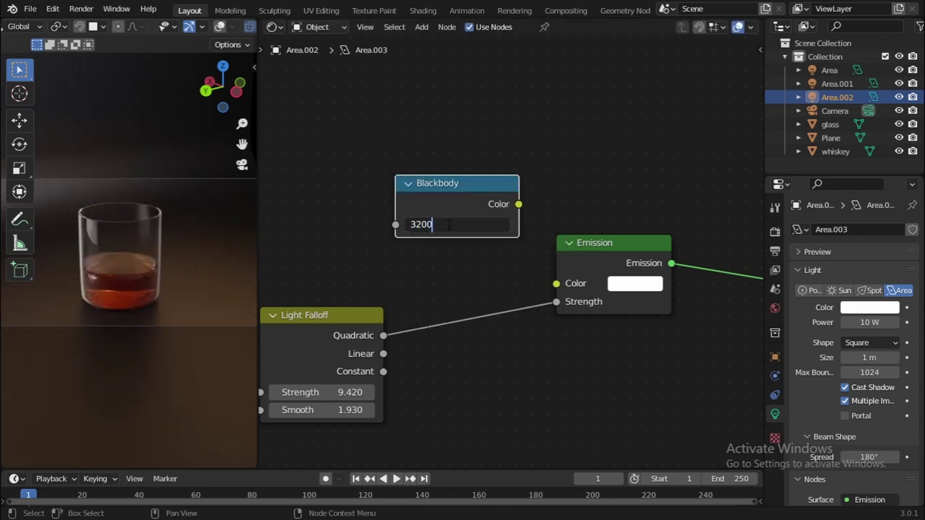
{"action": "type", "text": "00"}
{"action": "key", "text": "Return"}
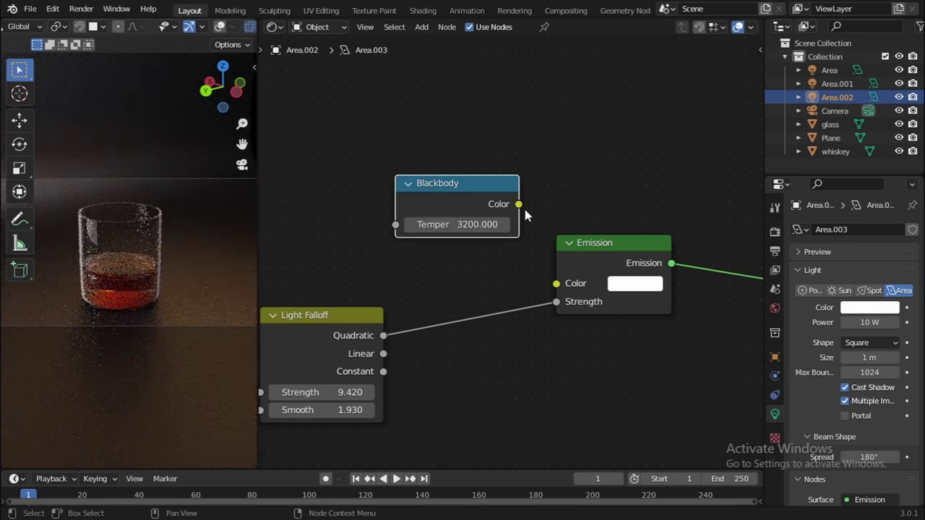
{"action": "left_click_drag", "start_coordinate": [520, 205], "coordinate": [570, 290]}
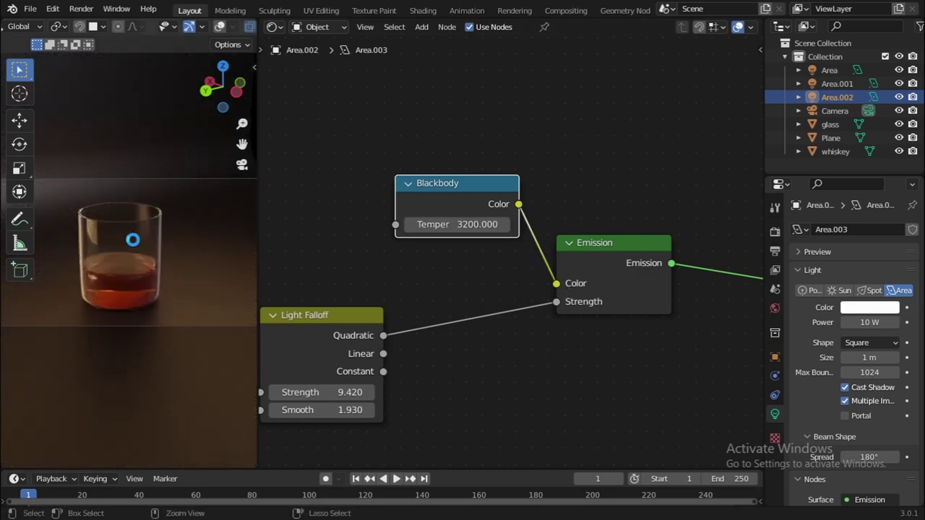
{"action": "key", "text": "ctrl+s"}
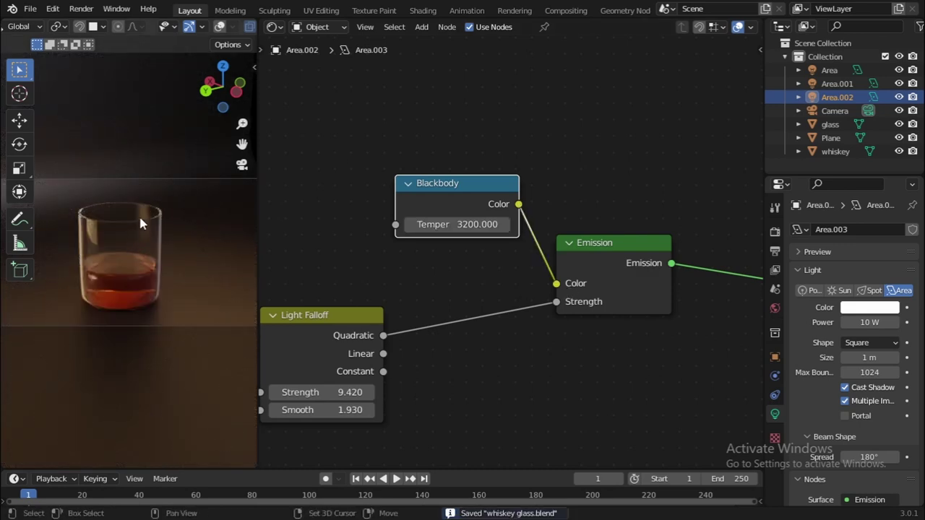
Step: Select the floor Plane, lower its material Roughness to 0.276, and save
{"action": "left_click", "coordinate": [202, 274]}
{"action": "scroll", "coordinate": [582, 323], "scroll_direction": "down", "scroll_amount": 2}
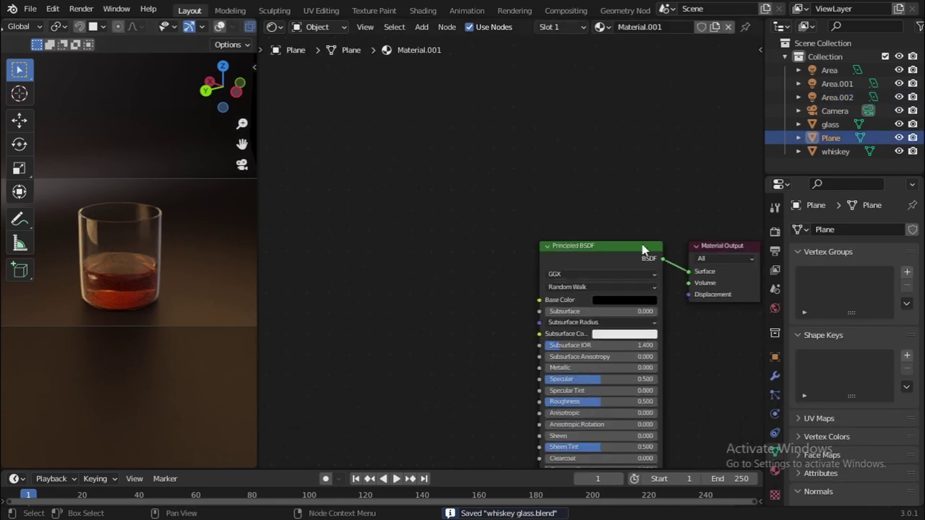
{"action": "middle_click_drag", "start_coordinate": [545, 176], "coordinate": [377, 76]}
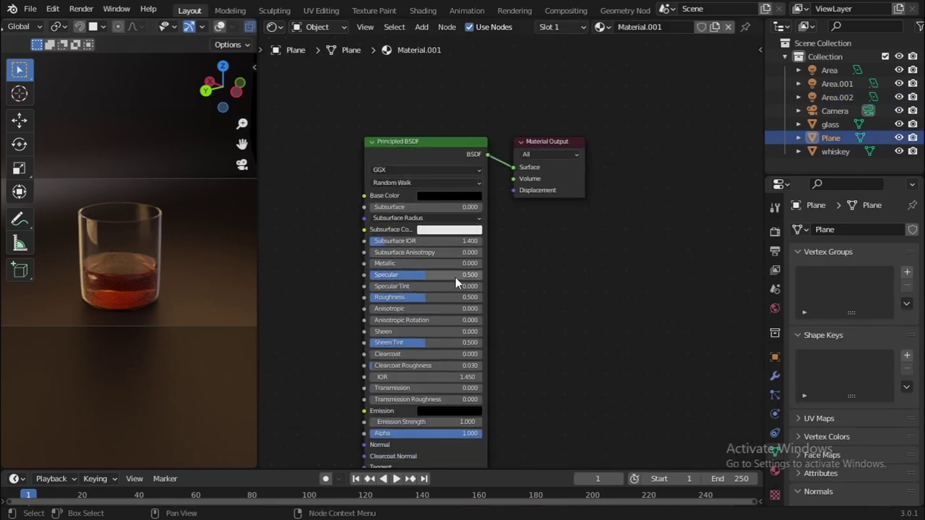
{"action": "scroll", "coordinate": [520, 254], "scroll_direction": "up", "scroll_amount": 2}
{"action": "middle_click_drag", "start_coordinate": [535, 257], "coordinate": [632, 197]}
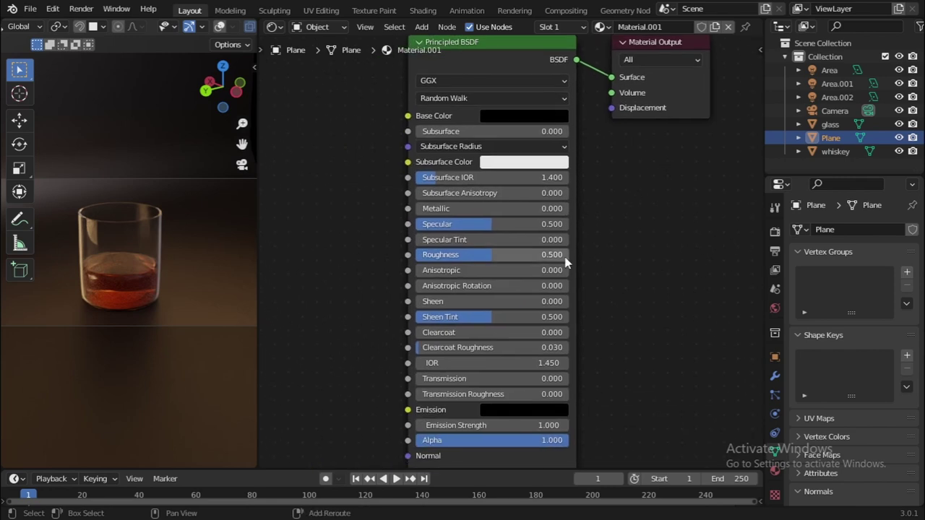
{"action": "left_click_drag", "start_coordinate": [547, 255], "coordinate": [527, 255]}
{"action": "left_click_drag", "start_coordinate": [506, 254], "coordinate": [466, 255]}
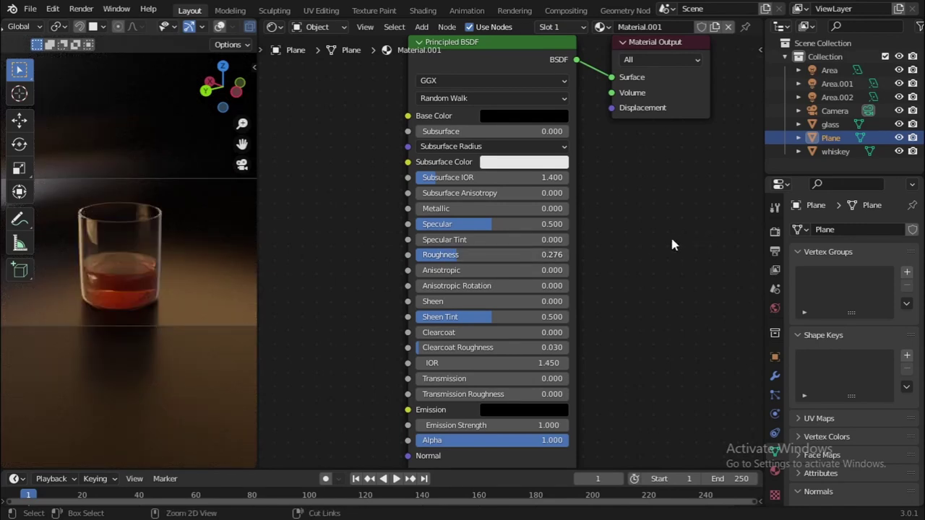
{"action": "key", "text": "ctrl+s"}
Step: Give the floor Clearcoat 1.000 and Clearcoat Roughness 0.062, save, and merge the node editor away
{"action": "scroll", "coordinate": [139, 136], "scroll_direction": "up", "scroll_amount": 2}
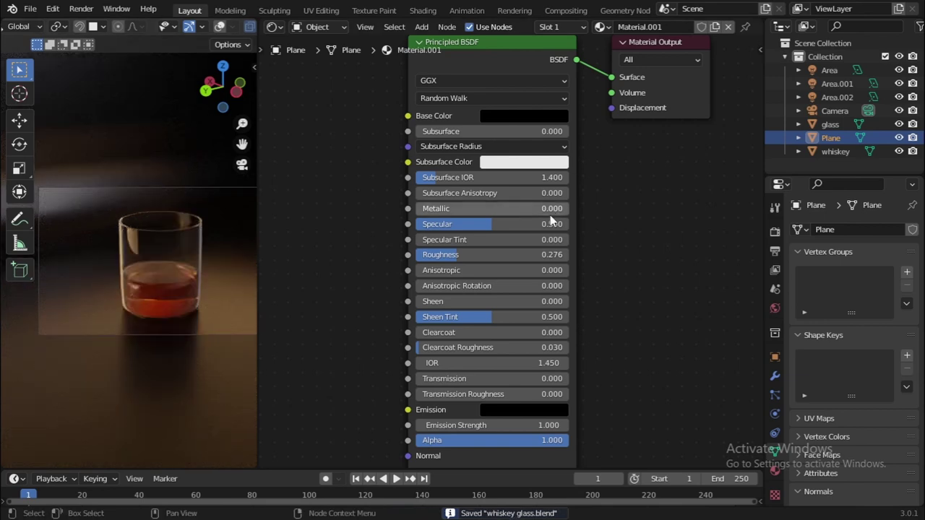
{"action": "scroll", "coordinate": [606, 229], "scroll_direction": "down", "scroll_amount": 2}
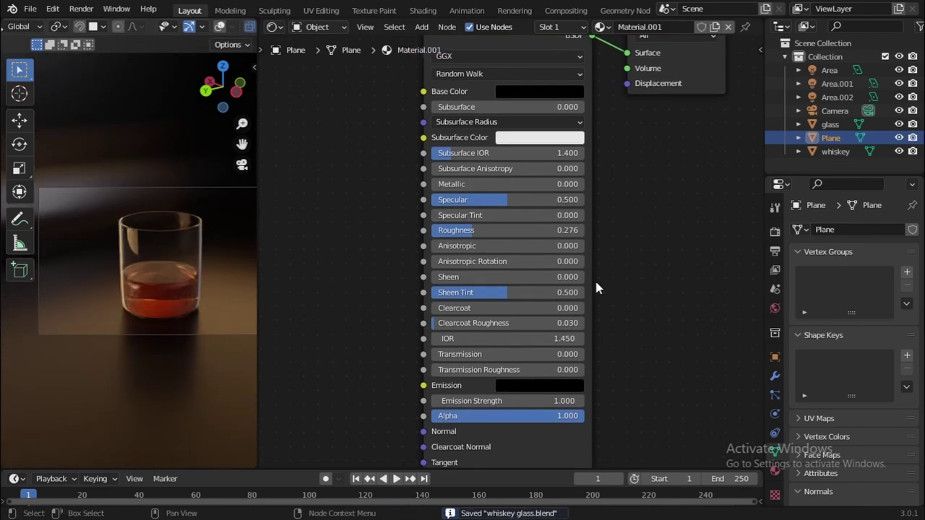
{"action": "left_click", "coordinate": [506, 308]}
{"action": "left_click_drag", "start_coordinate": [505, 308], "coordinate": [613, 279]}
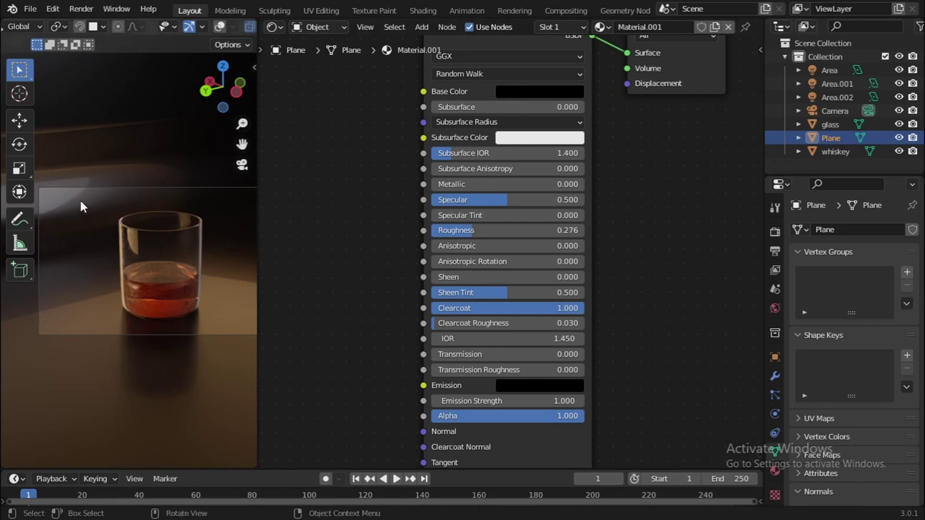
{"action": "mouse_move", "coordinate": [546, 327]}
{"action": "left_mouse_down"}
{"action": "mouse_move", "coordinate": [583, 327]}
{"action": "mouse_move", "coordinate": [550, 323]}
{"action": "left_mouse_up"}
{"action": "key", "text": "ctrl+s"}
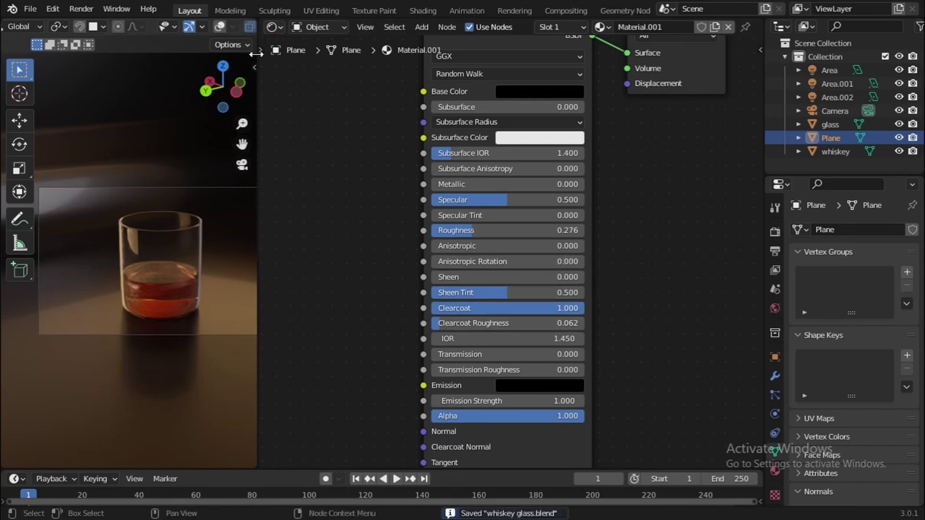
{"action": "scroll", "coordinate": [206, 213], "scroll_direction": "down", "scroll_amount": 1}
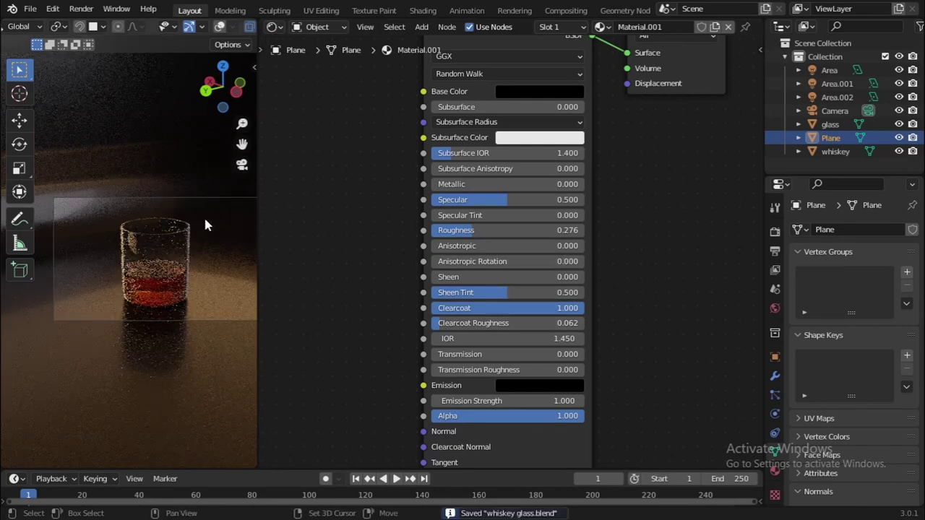
{"action": "key", "text": "ctrl+s"}
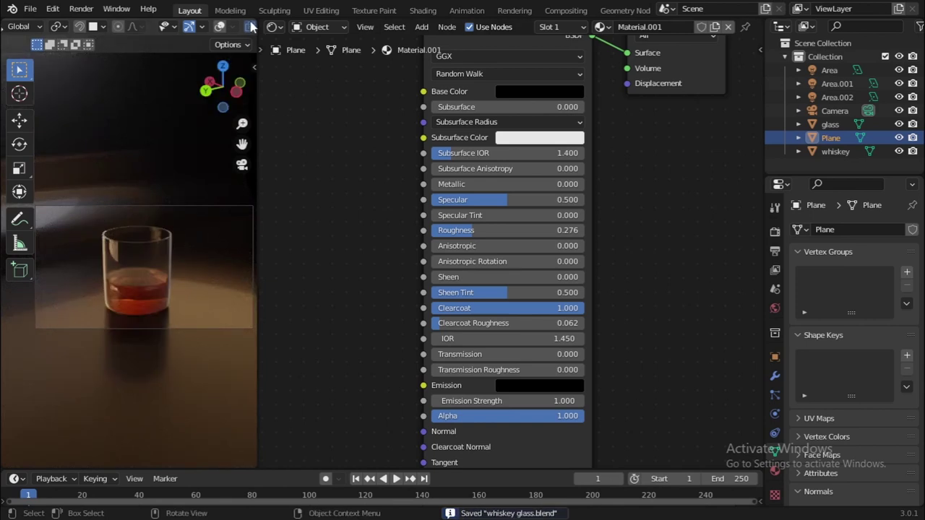
{"action": "left_click_drag", "start_coordinate": [255, 35], "coordinate": [582, 161]}
Step: Switch the viewport to Solid shading with overlays enabled
{"action": "key", "text": "z"}
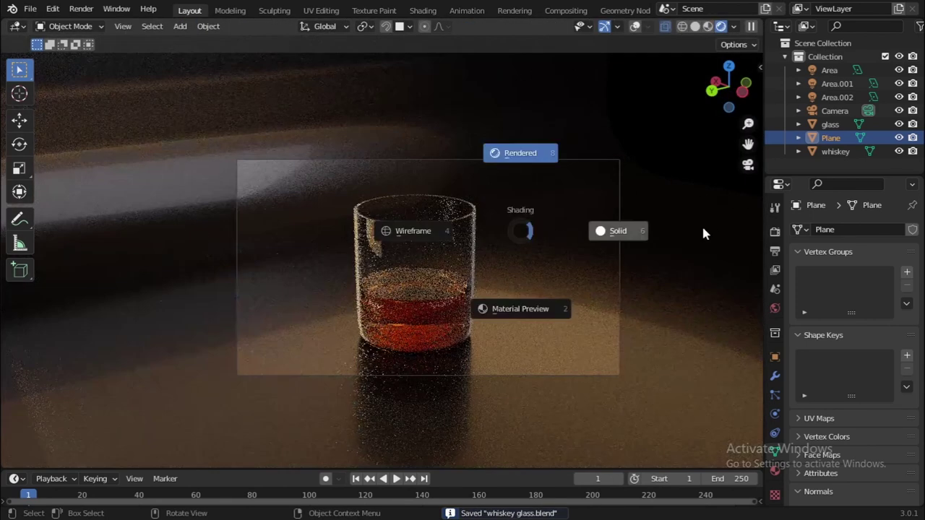
{"action": "left_click", "coordinate": [702, 231]}
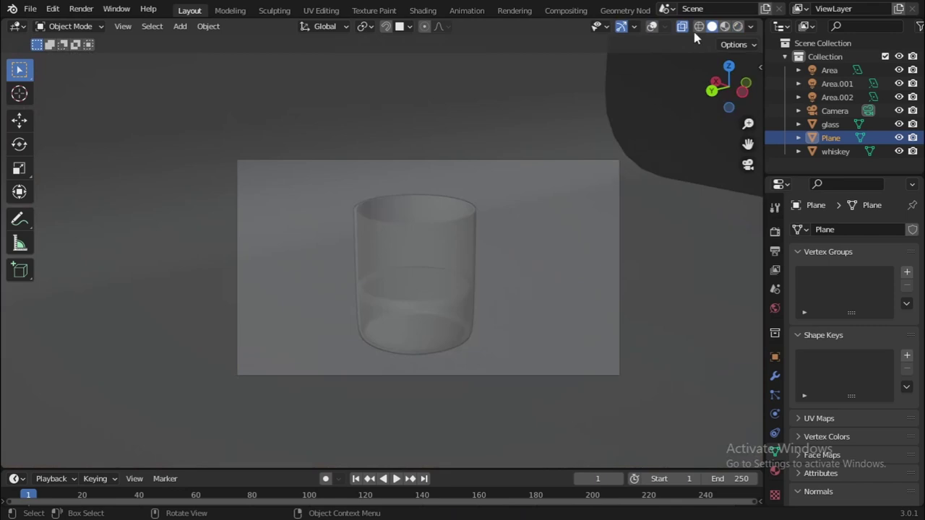
{"action": "left_click", "coordinate": [652, 26]}
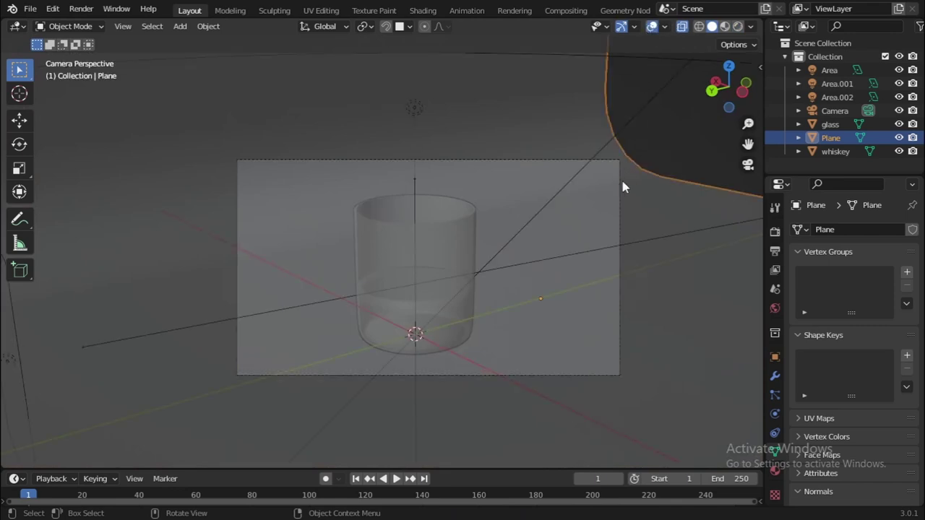
Step: Move the Camera so the glass sits right of centre, then save the file
{"action": "left_click", "coordinate": [832, 112]}
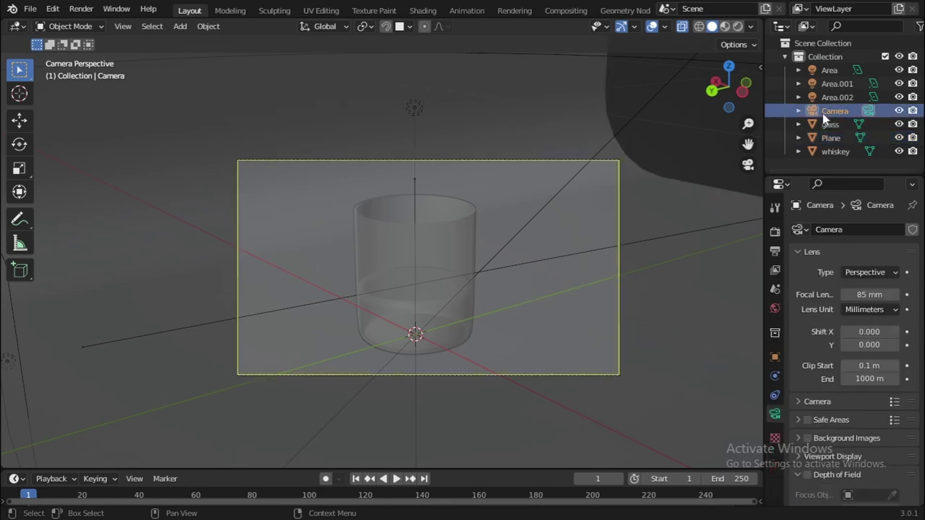
{"action": "key", "text": "g"}
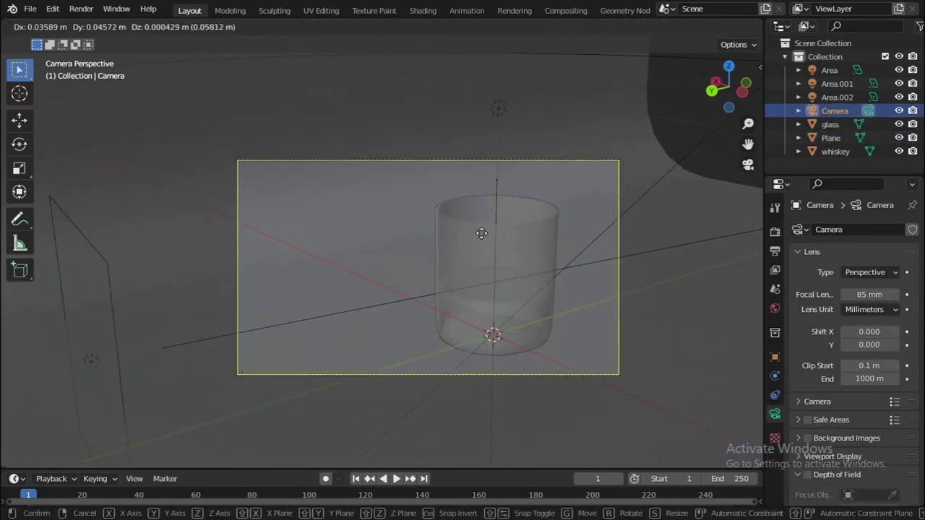
{"action": "left_click", "coordinate": [496, 242]}
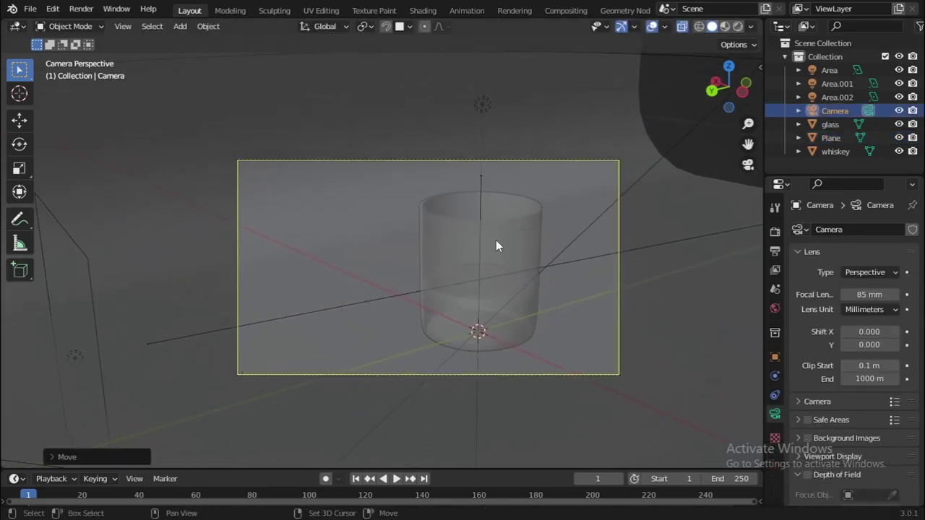
{"action": "key", "text": "ctrl+s"}
Step: Render a test image of the whiskey glass from the camera and zoom out on it
{"action": "key", "text": "F12"}
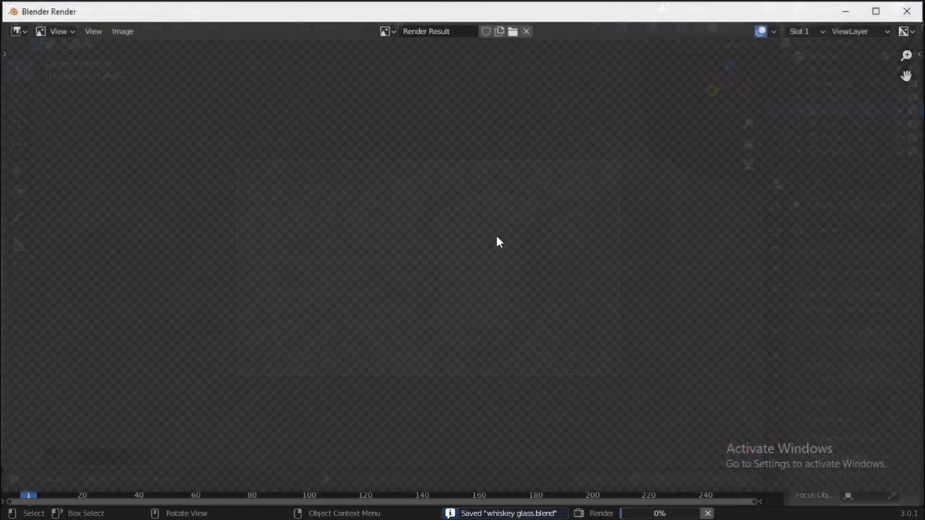
{"action": "scroll", "coordinate": [507, 242], "scroll_direction": "down", "scroll_amount": 1}
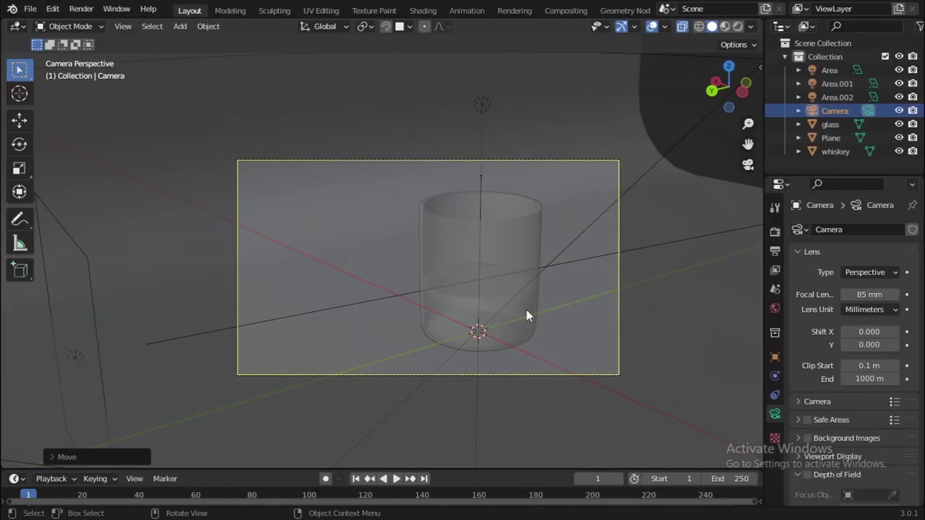
Step: Close the render, enable X-ray, select the whiskey, and frame its bottom in Back Ortho view
{"action": "key", "text": "KP_0"}
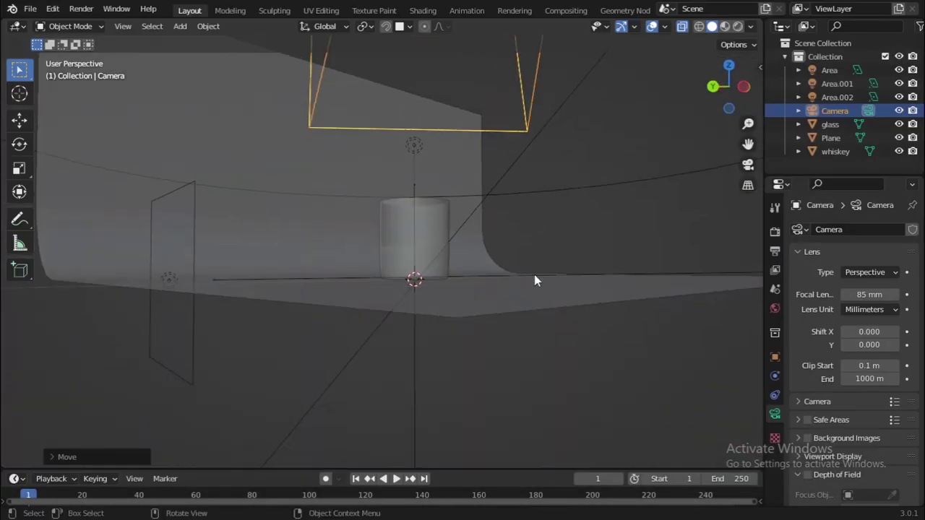
{"action": "scroll", "coordinate": [535, 280], "scroll_direction": "up", "scroll_amount": 5}
{"action": "middle_click_drag", "start_coordinate": [469, 347], "coordinate": [557, 364]}
{"action": "left_click", "coordinate": [497, 345]}
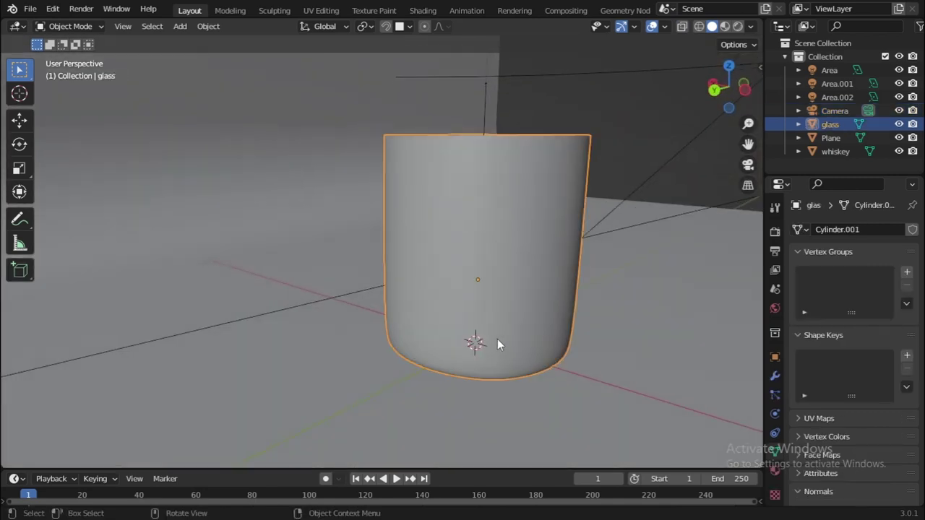
{"action": "key", "text": "alt+z"}
{"action": "left_click", "coordinate": [497, 337]}
{"action": "left_click", "coordinate": [508, 289]}
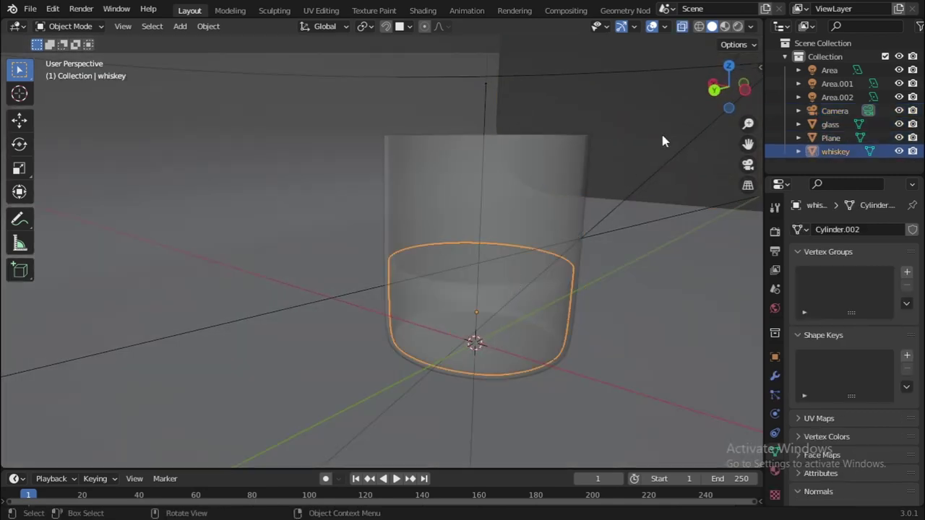
{"action": "left_click", "coordinate": [714, 90]}
{"action": "middle_click_drag", "start_coordinate": [529, 307], "coordinate": [426, 175], "text": "shift"}
{"action": "scroll", "coordinate": [426, 175], "scroll_direction": "up", "scroll_amount": 5}
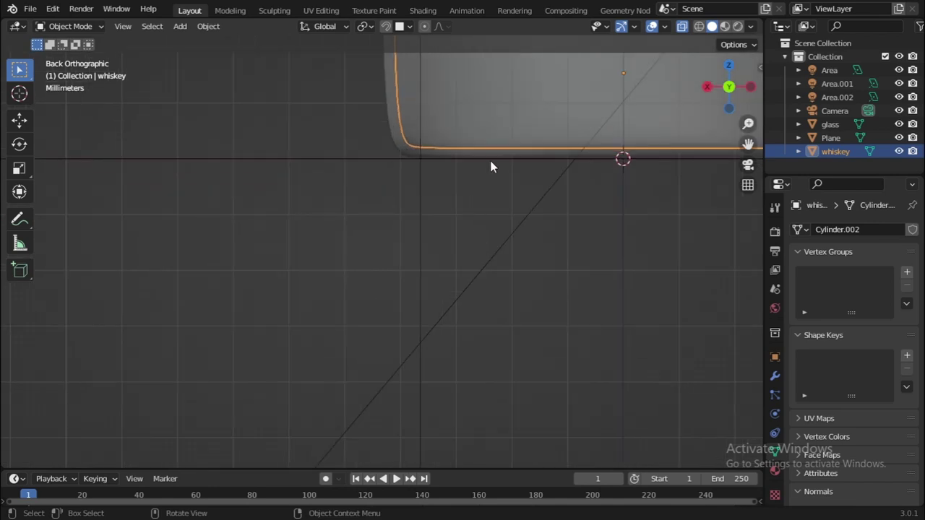
{"action": "middle_click_drag", "start_coordinate": [490, 166], "coordinate": [236, 256], "text": "shift"}
{"action": "scroll", "coordinate": [441, 292], "scroll_direction": "up", "scroll_amount": 4}
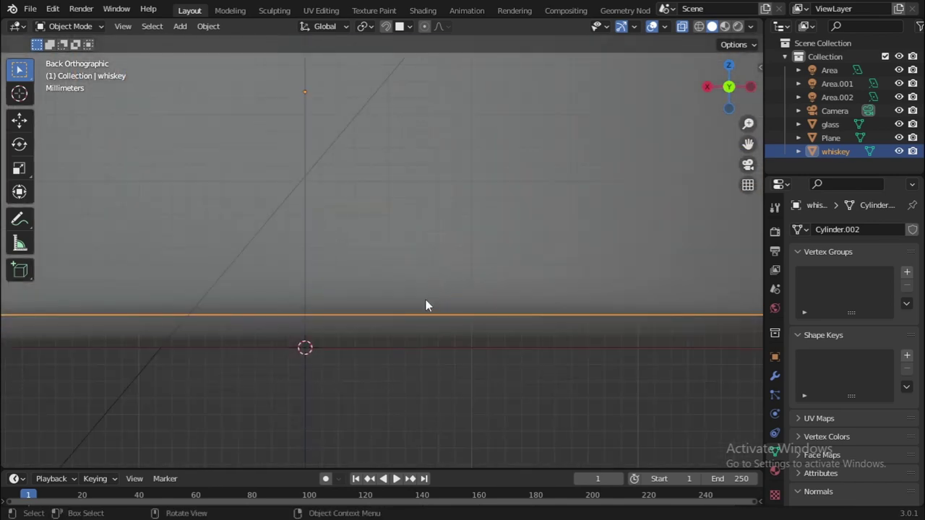
Step: Lower the whiskey along Z onto the glass's inner bottom, preview in Rendered shading, and save
{"action": "key", "text": "g"}
{"action": "key", "text": "z"}
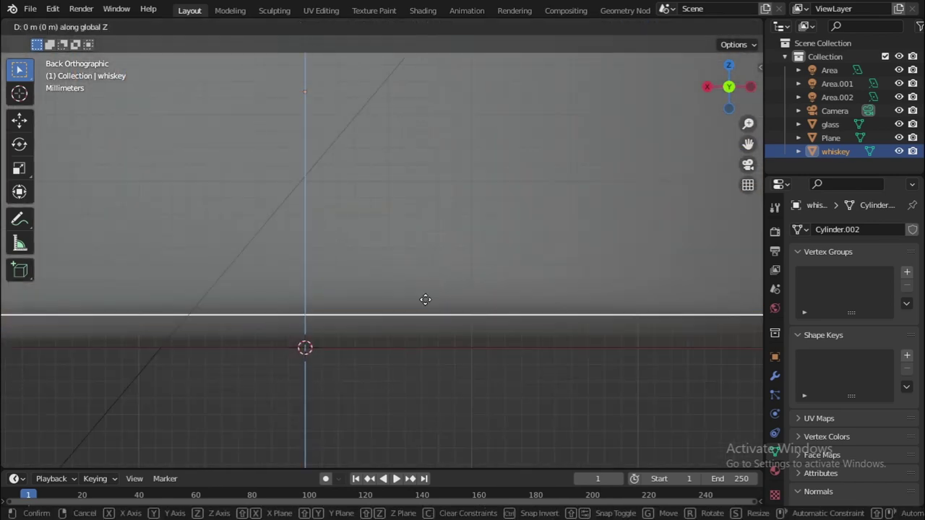
{"action": "left_click", "coordinate": [425, 288]}
{"action": "scroll", "coordinate": [433, 285], "scroll_direction": "down", "scroll_amount": 3}
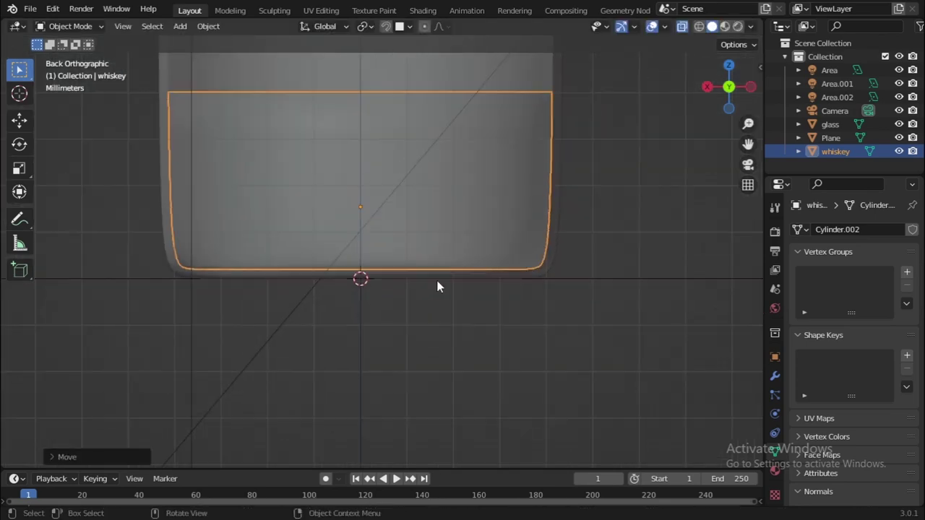
{"action": "middle_click_drag", "start_coordinate": [501, 252], "coordinate": [482, 284]}
{"action": "key", "text": "z"}
{"action": "left_click", "coordinate": [480, 242]}
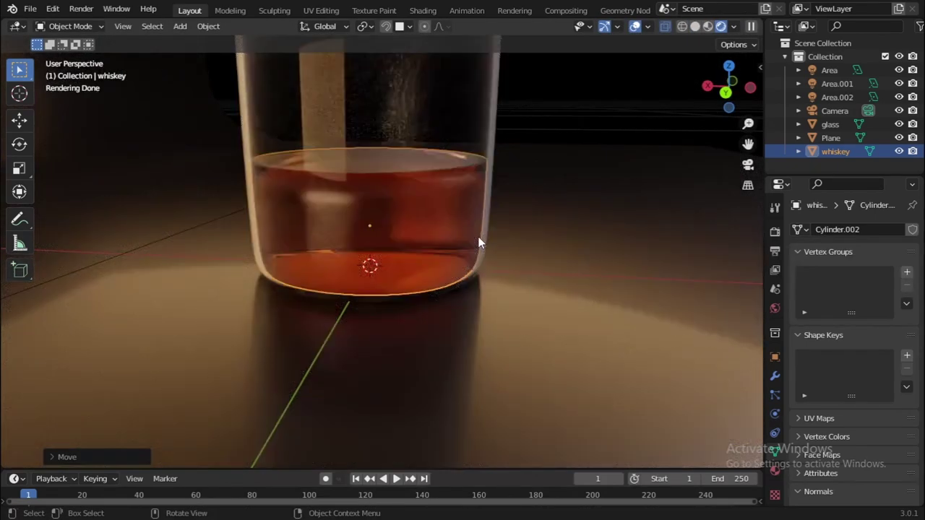
{"action": "key", "text": "ctrl+s"}
Step: Render the full 200-sample image from the camera and recentre it in the Render window
{"action": "key", "text": "F12"}
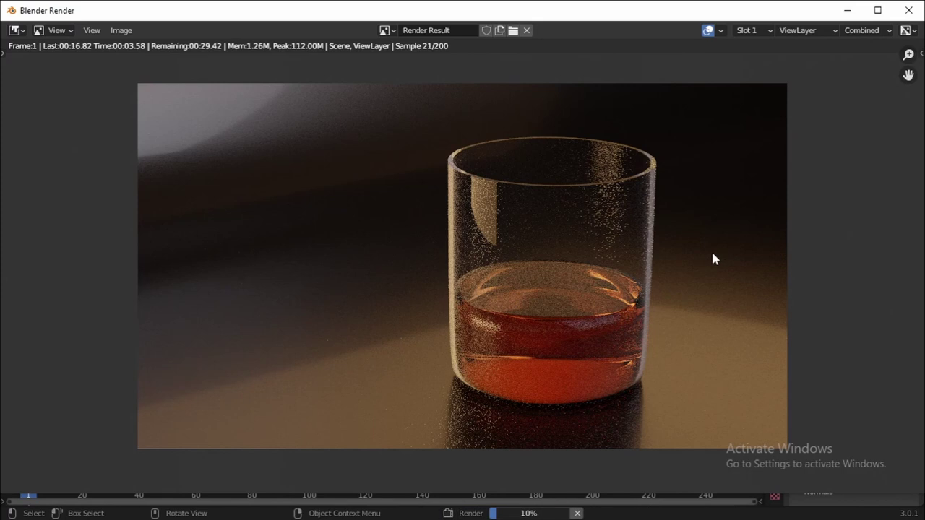
{"action": "scroll", "coordinate": [712, 258], "scroll_direction": "down", "scroll_amount": 3}
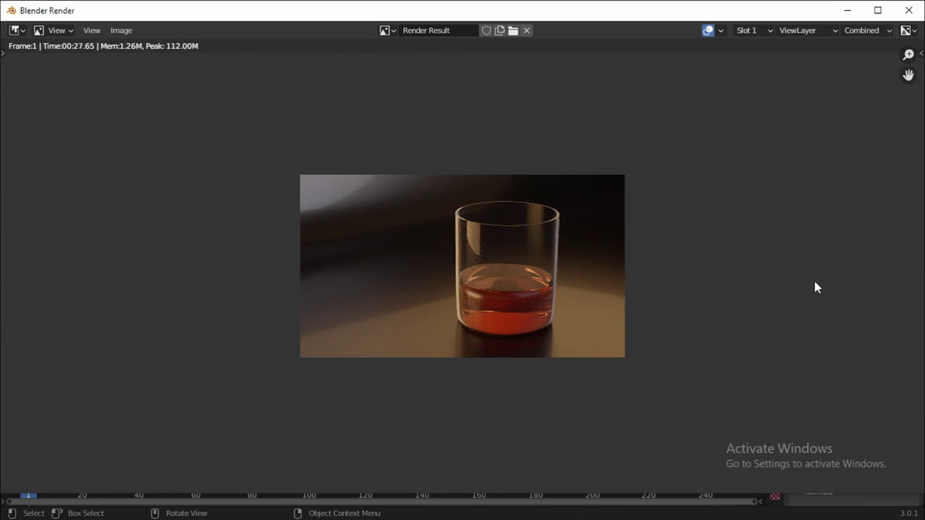
{"action": "scroll", "coordinate": [814, 281], "scroll_direction": "up", "scroll_amount": 3}
{"action": "middle_click_drag", "start_coordinate": [872, 250], "coordinate": [827, 218]}
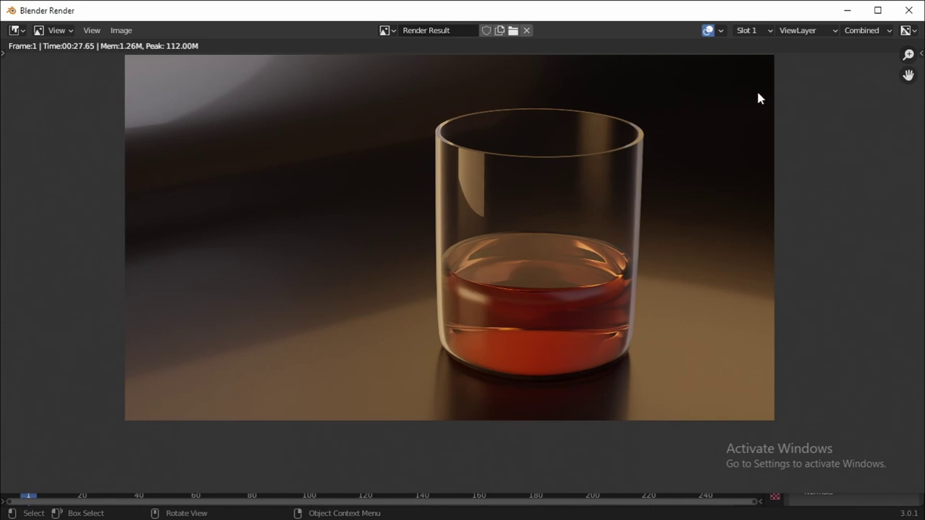
Step: Close the render, switch to Solid shading, and inspect the glass in Edit Mode with X-ray off
{"action": "left_click", "coordinate": [908, 10]}
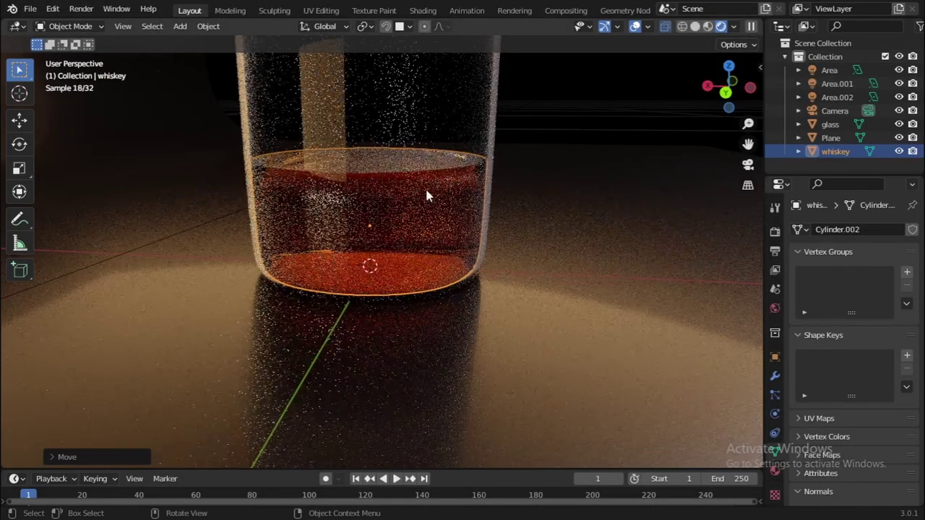
{"action": "key", "text": "z"}
{"action": "left_click", "coordinate": [611, 190]}
{"action": "mouse_move", "coordinate": [611, 190]}
{"action": "middle_mouse_down"}
{"action": "mouse_move", "coordinate": [574, 241]}
{"action": "mouse_move", "coordinate": [394, 233]}
{"action": "middle_mouse_up"}
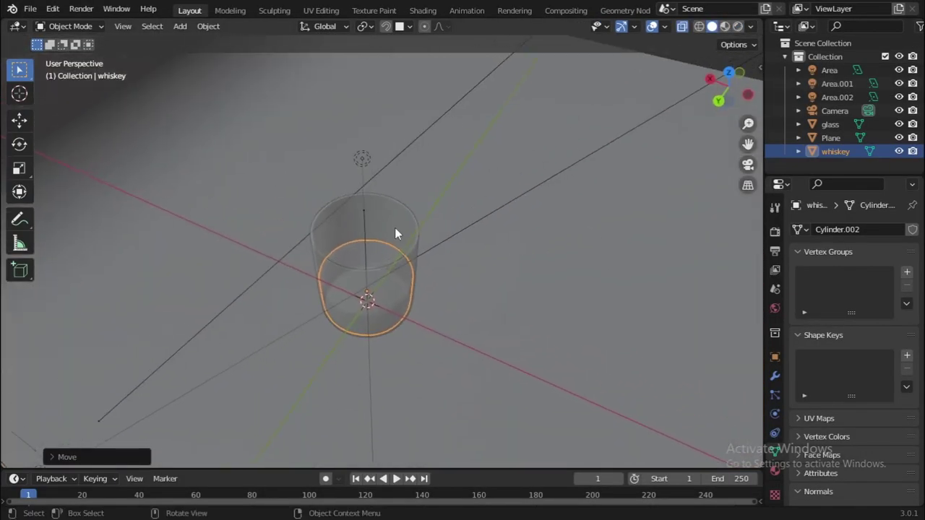
{"action": "left_click", "coordinate": [394, 233]}
{"action": "key", "text": "Tab"}
{"action": "scroll", "coordinate": [411, 221], "scroll_direction": "up", "scroll_amount": 5}
{"action": "key", "text": "Tab"}
{"action": "key", "text": "alt+z"}
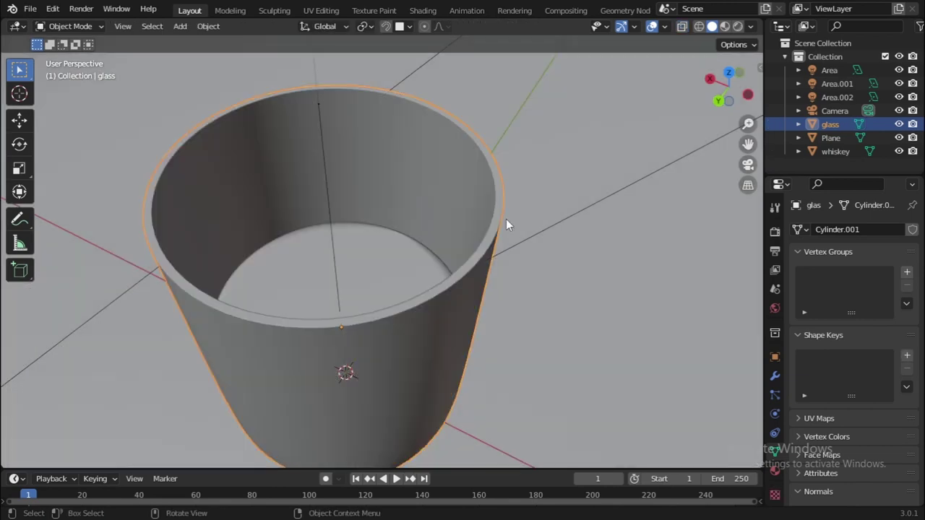
Step: Inspect the glass from the side in Edit Mode, save, and return to Object Mode
{"action": "middle_click_drag", "start_coordinate": [505, 224], "coordinate": [541, 238]}
{"action": "key", "text": "Tab"}
{"action": "scroll", "coordinate": [546, 189], "scroll_direction": "up", "scroll_amount": 5}
{"action": "scroll", "coordinate": [547, 189], "scroll_direction": "down", "scroll_amount": 3}
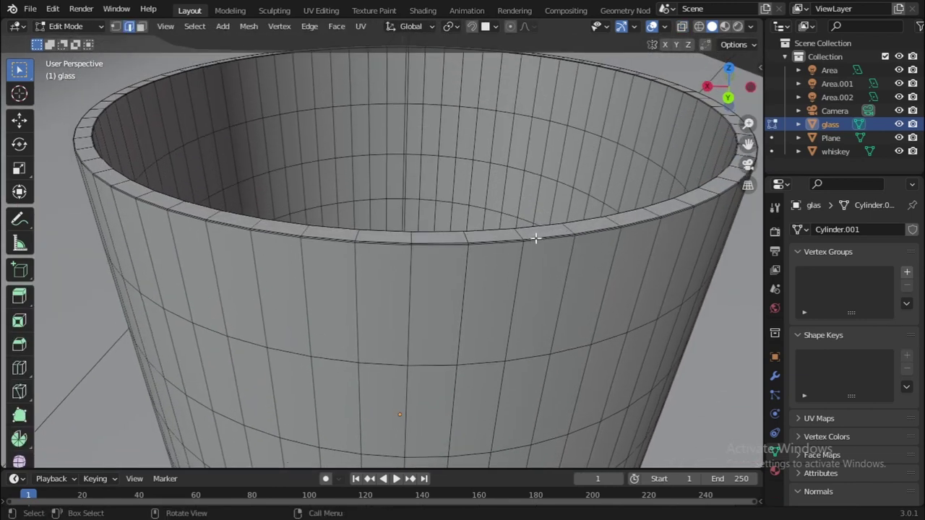
{"action": "key", "text": "ctrl+s"}
{"action": "scroll", "coordinate": [596, 229], "scroll_direction": "down", "scroll_amount": 8}
{"action": "key", "text": "Tab"}
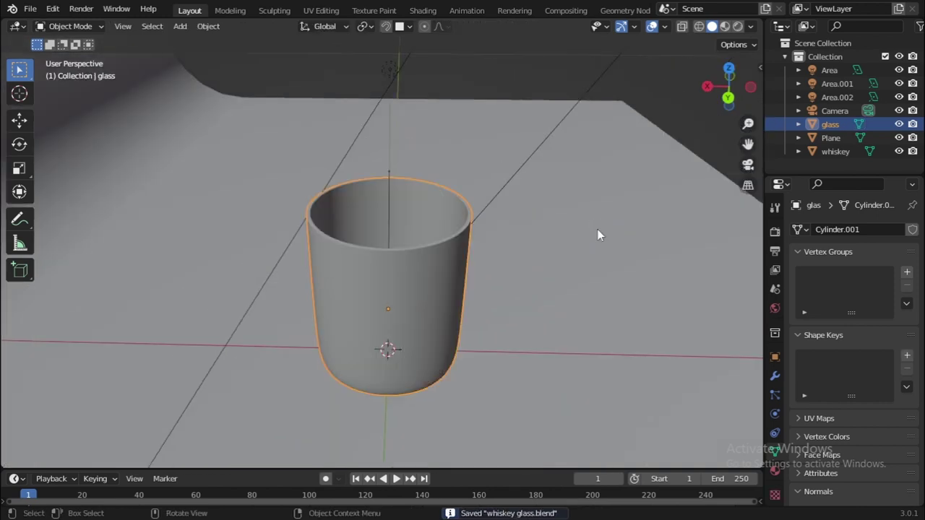
Step: Delete the old backdrop Plane from the scene
{"action": "middle_click_drag", "start_coordinate": [597, 229], "coordinate": [419, 217]}
{"action": "scroll", "coordinate": [533, 181], "scroll_direction": "down", "scroll_amount": 6}
{"action": "left_click", "coordinate": [513, 187]}
{"action": "key", "text": "x"}
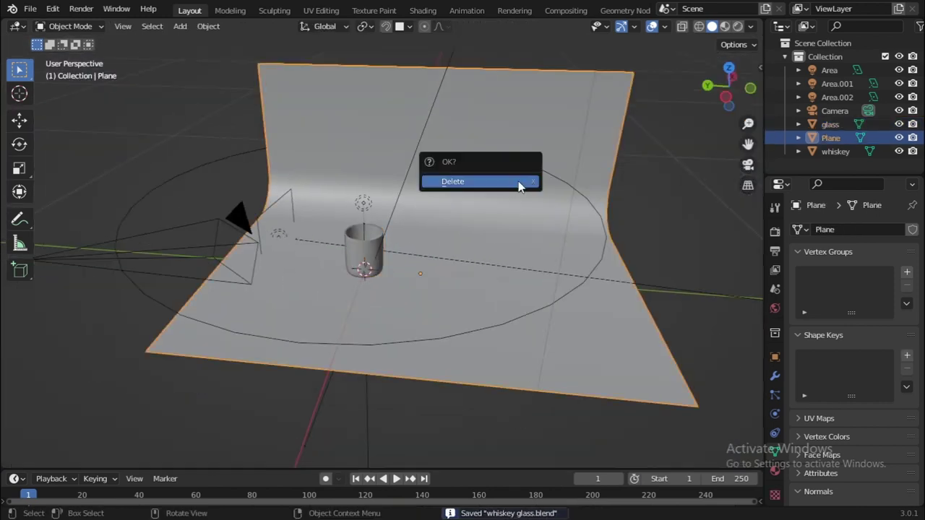
{"action": "left_click", "coordinate": [518, 181]}
{"action": "middle_click_drag", "start_coordinate": [546, 182], "coordinate": [536, 213]}
Step: Add a new Plane as the floor and scale it up in camera view
{"action": "key", "text": "shift+a"}
{"action": "mouse_move", "coordinate": [541, 215]}
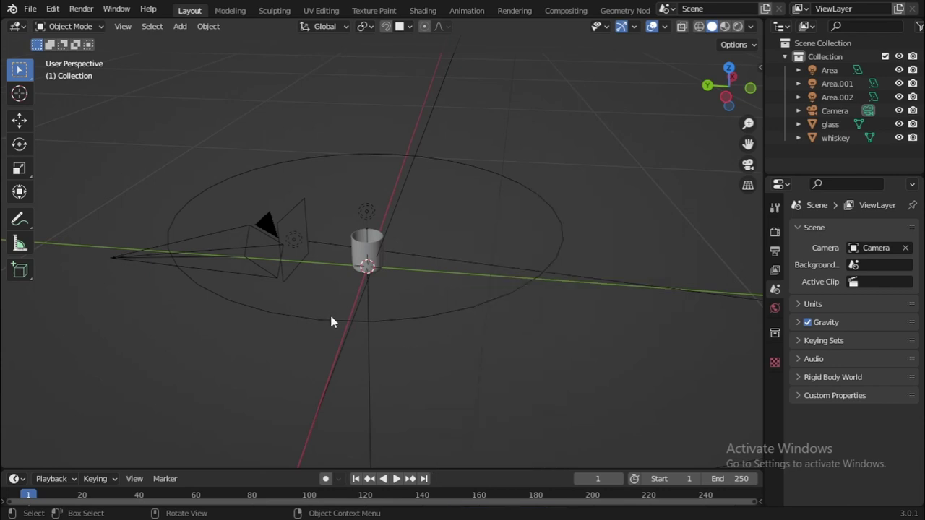
{"action": "key", "text": "shift+a"}
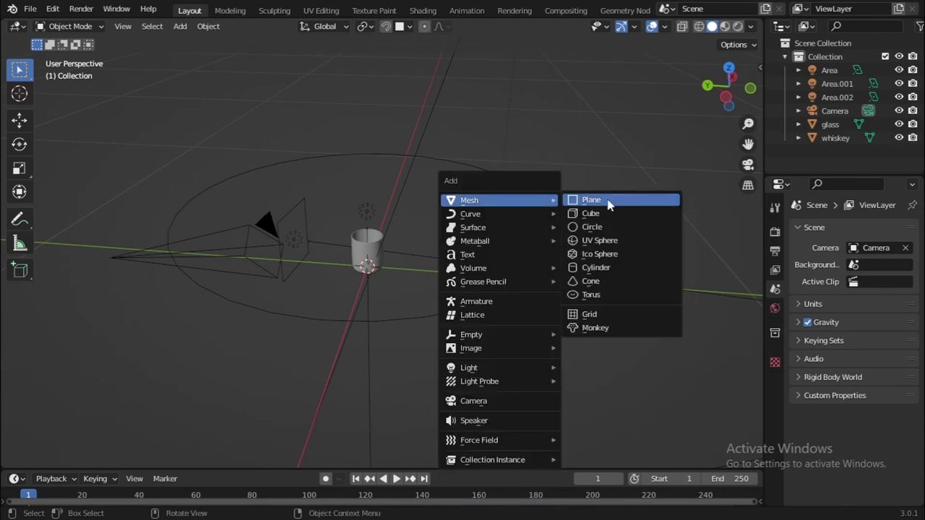
{"action": "left_click", "coordinate": [607, 201]}
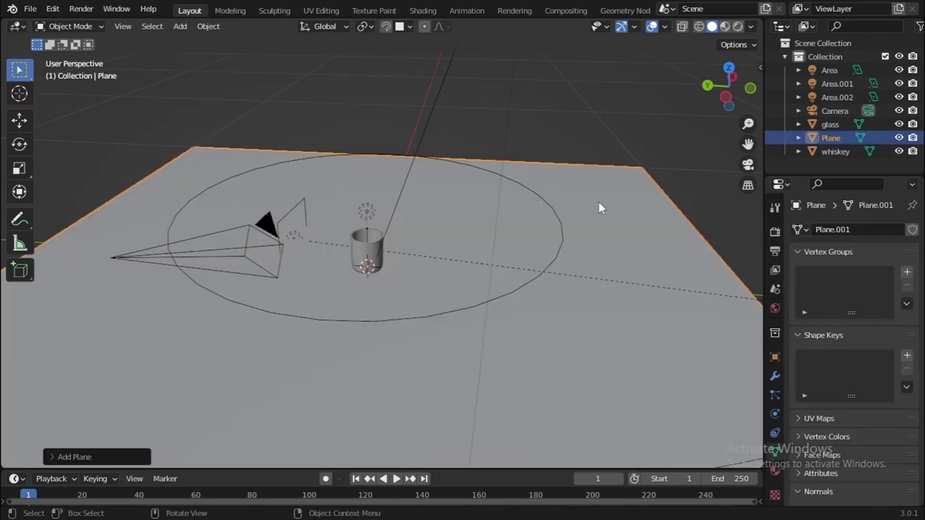
{"action": "left_click", "coordinate": [748, 164]}
{"action": "key", "text": "s"}
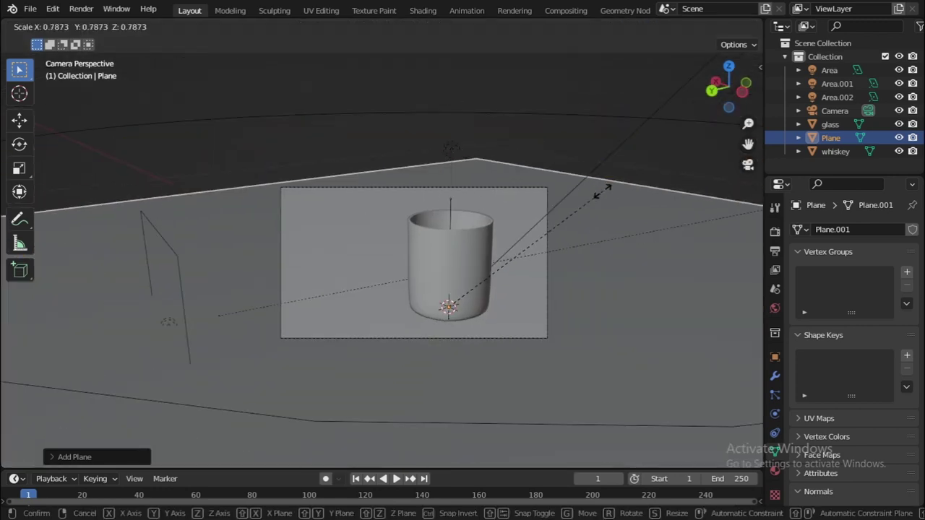
{"action": "left_click", "coordinate": [609, 190]}
Step: Assign Material.001 to the floor plane, preview in Rendered shading, save, and render
{"action": "left_click", "coordinate": [775, 470]}
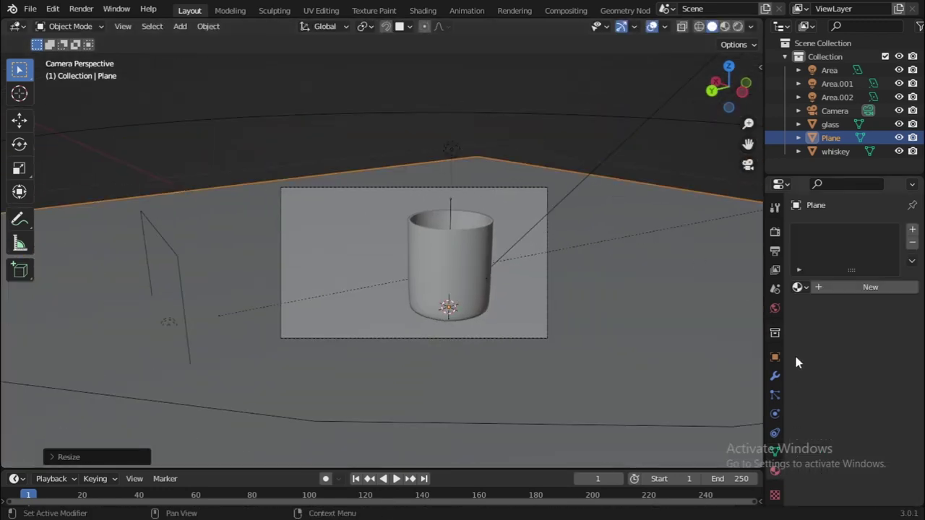
{"action": "left_click", "coordinate": [798, 287]}
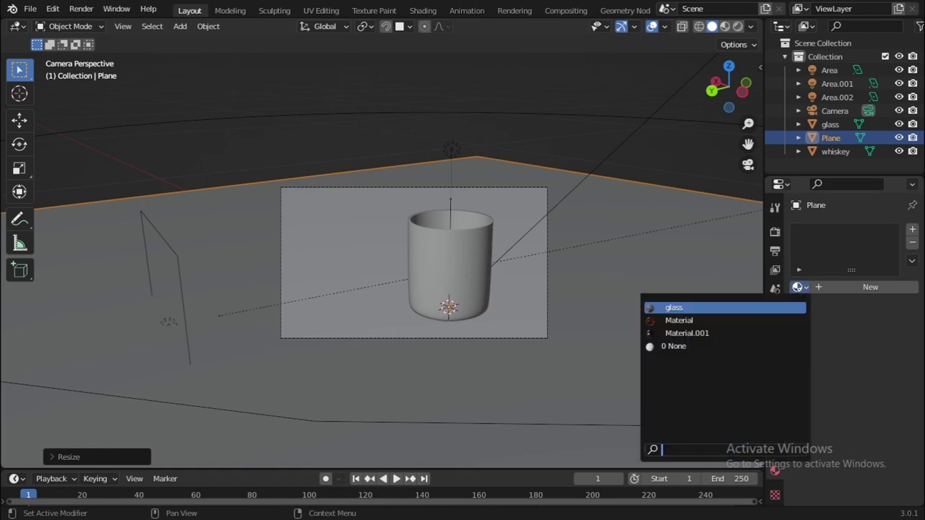
{"action": "left_click", "coordinate": [724, 332]}
{"action": "key", "text": "z"}
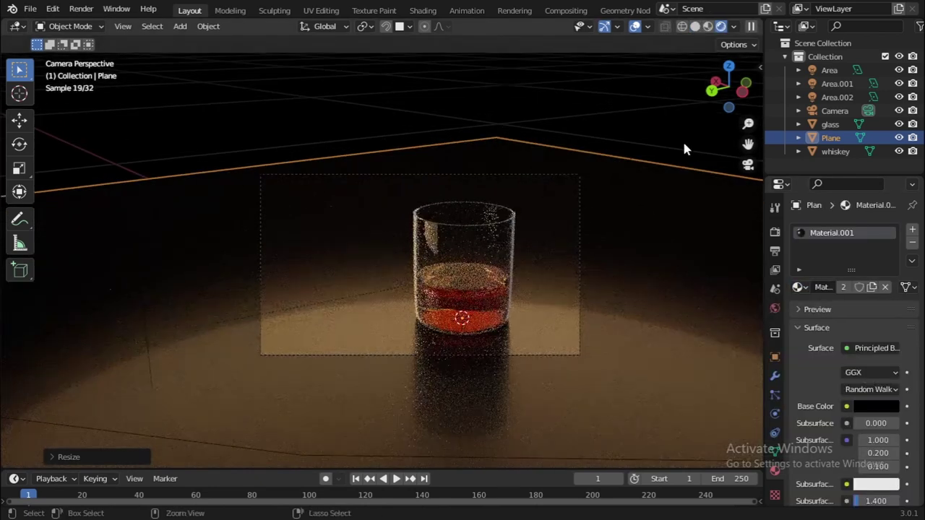
{"action": "key", "text": "ctrl+s"}
{"action": "key", "text": "F12"}
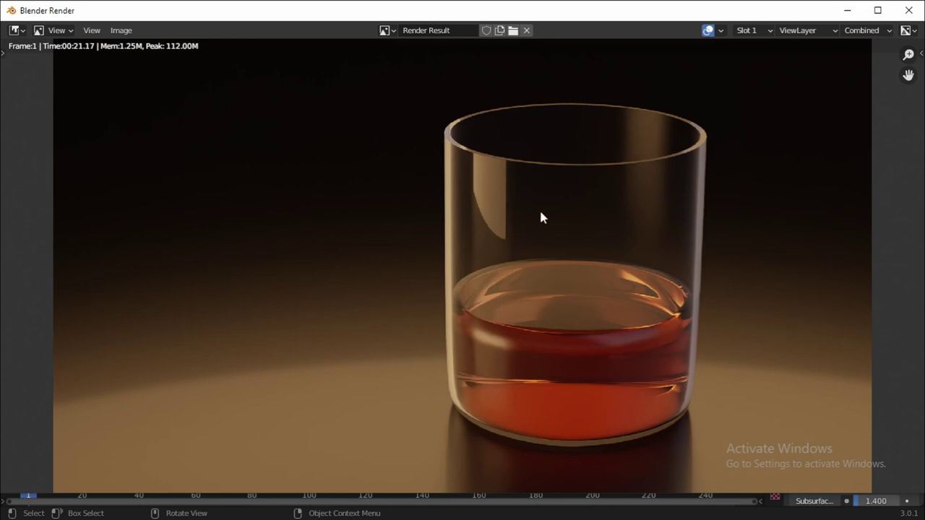
Step: Zoom through the finished render, close the Render Result window, and orbit away from the camera
{"action": "scroll", "coordinate": [696, 260], "scroll_direction": "down", "scroll_amount": 3}
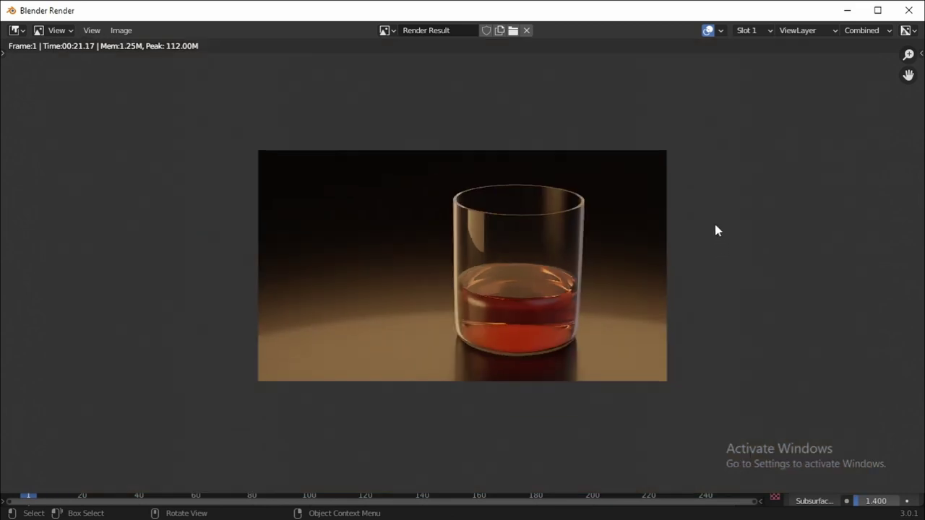
{"action": "scroll", "coordinate": [715, 226], "scroll_direction": "up", "scroll_amount": 2}
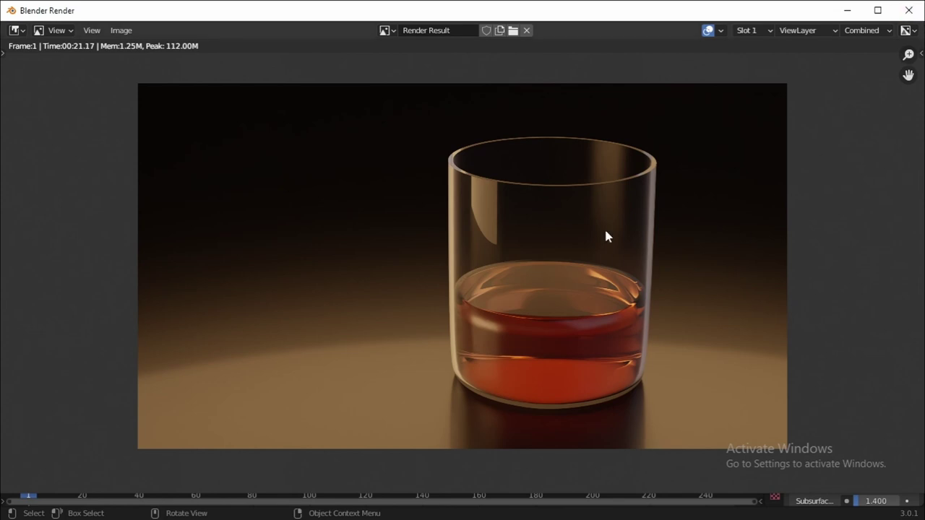
{"action": "left_click", "coordinate": [910, 18]}
{"action": "middle_click_drag", "start_coordinate": [586, 192], "coordinate": [534, 216]}
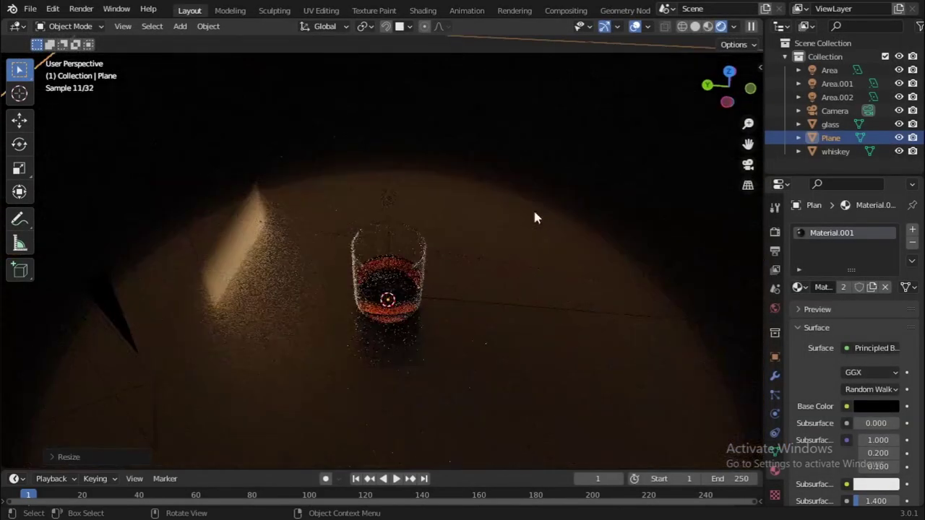
Step: In Solid shading, delete the three area lights Area, Area.001 and Area.002
{"action": "middle_click_drag", "start_coordinate": [458, 250], "coordinate": [499, 204]}
{"action": "key", "text": "z"}
{"action": "middle_click_drag", "start_coordinate": [684, 217], "coordinate": [586, 218]}
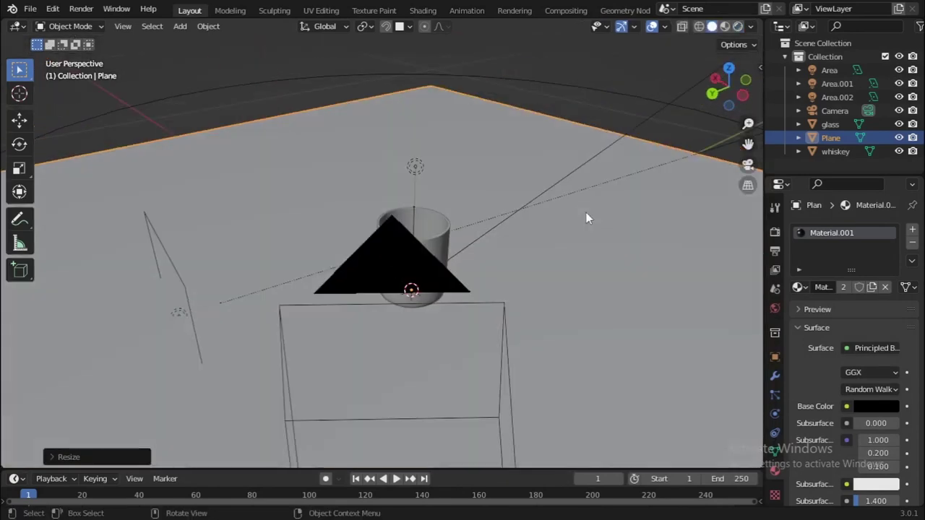
{"action": "scroll", "coordinate": [586, 214], "scroll_direction": "down", "scroll_amount": 3}
{"action": "left_click", "coordinate": [842, 72]}
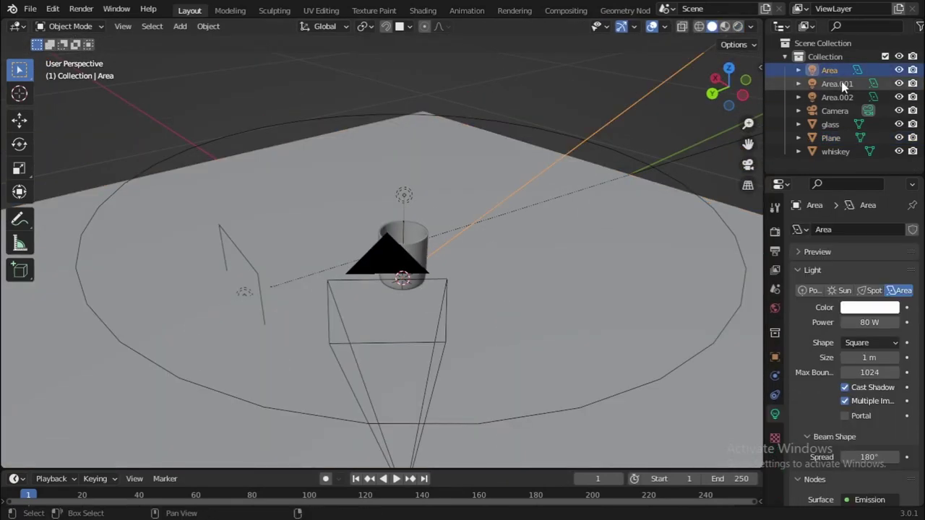
{"action": "left_click", "coordinate": [842, 84], "text": "shift"}
{"action": "left_click", "coordinate": [837, 97], "text": "shift"}
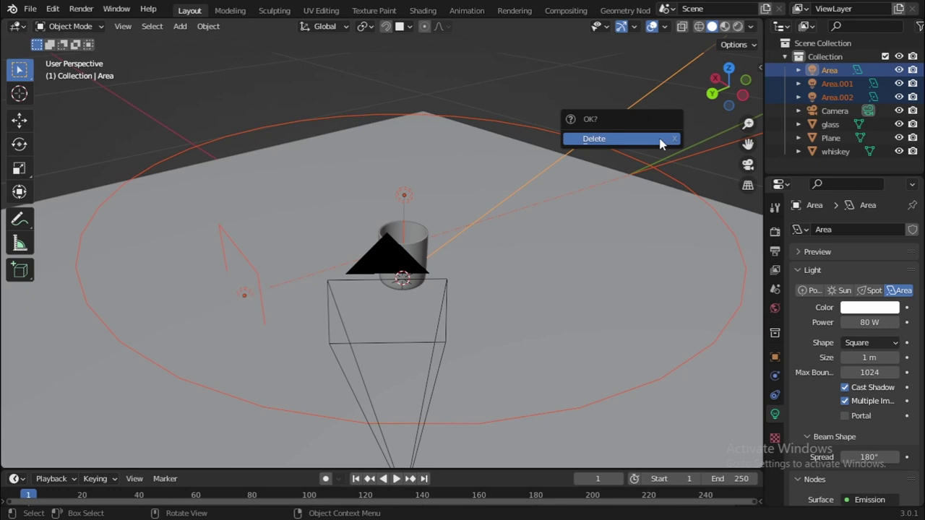
{"action": "left_click", "coordinate": [659, 143]}
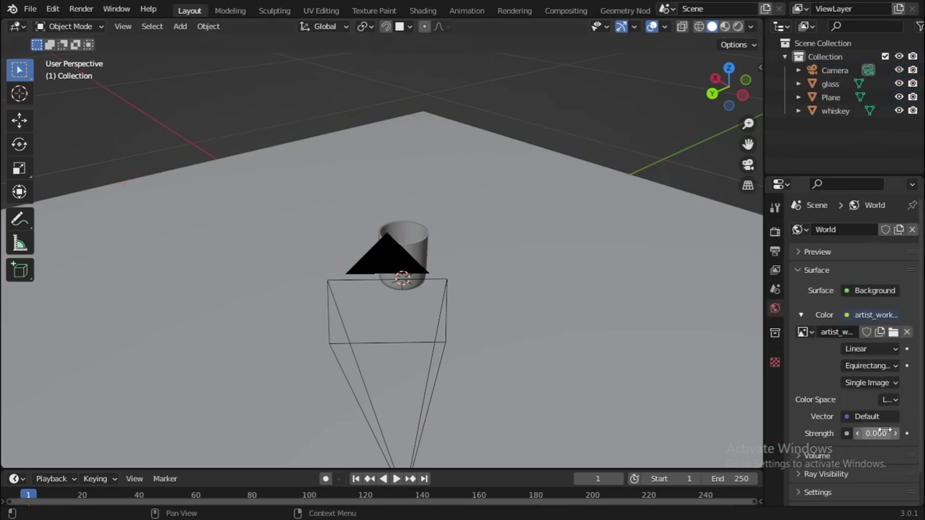
Step: Set the HDRI world strength to 1.000, save, and return to the camera view
{"action": "key", "text": "ctrl+s"}
{"action": "middle_click_drag", "start_coordinate": [651, 295], "coordinate": [807, 381]}
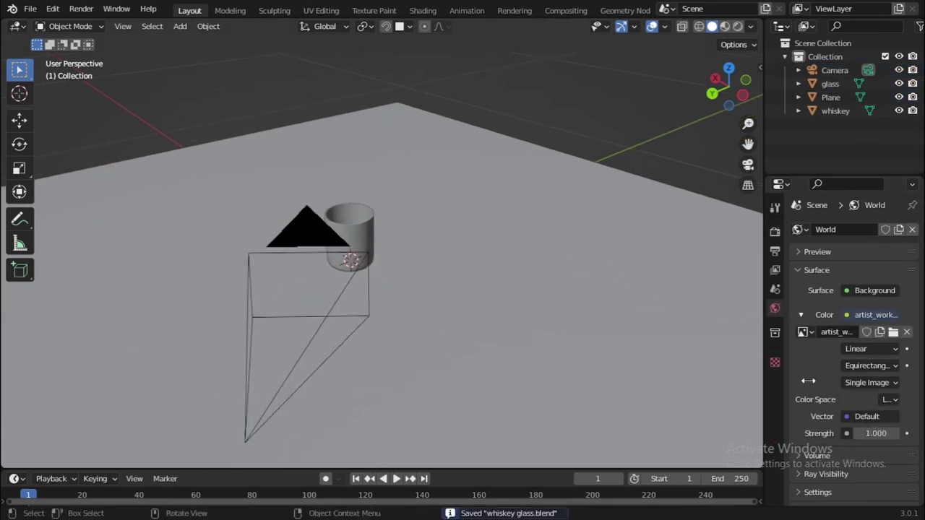
{"action": "middle_click_drag", "start_coordinate": [614, 301], "coordinate": [494, 235]}
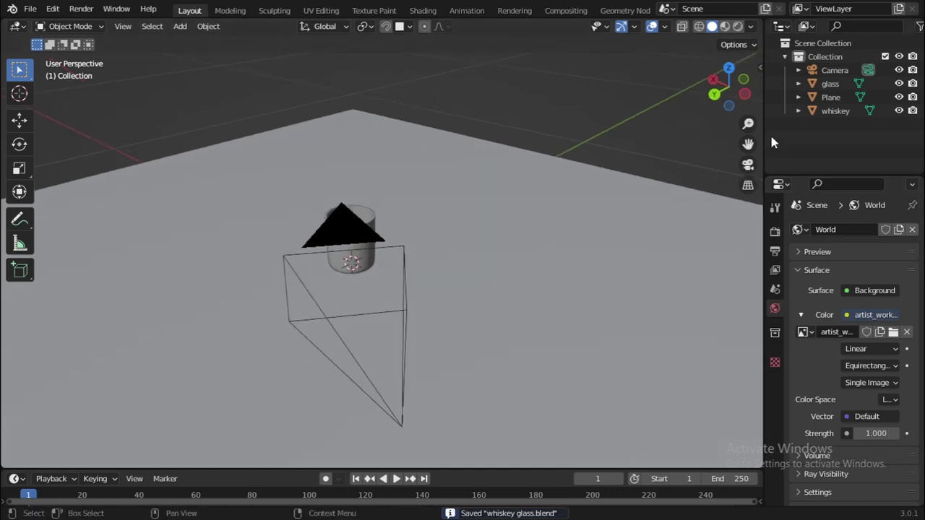
{"action": "left_click", "coordinate": [747, 165]}
Step: Switch the camera view to Rendered shading, select the floor Plane, save, and start a test render
{"action": "key", "text": "z"}
{"action": "left_click", "coordinate": [547, 63]}
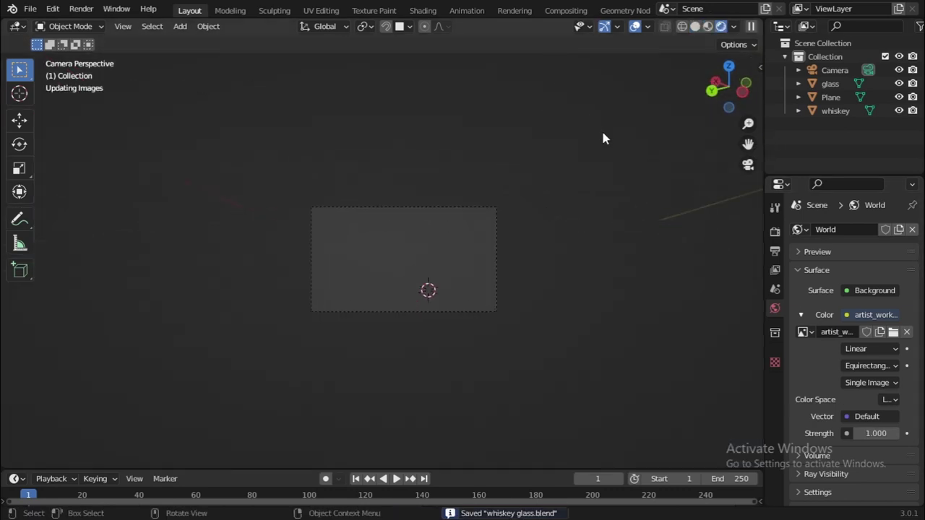
{"action": "scroll", "coordinate": [602, 138], "scroll_direction": "up", "scroll_amount": 5}
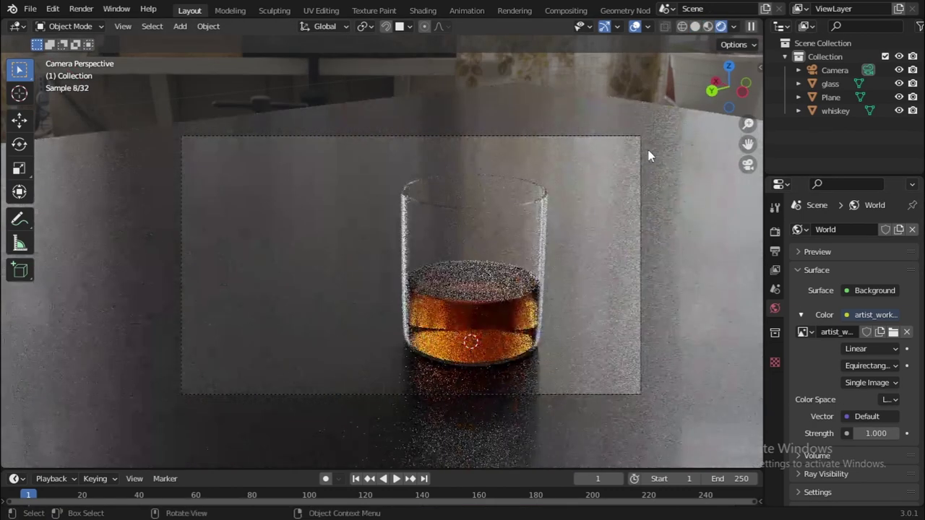
{"action": "left_click", "coordinate": [583, 201]}
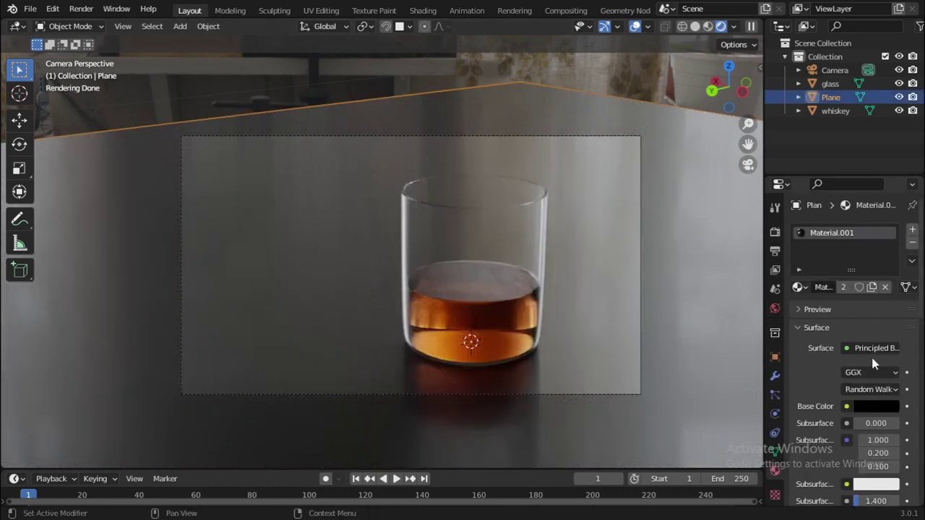
{"action": "key", "text": "ctrl+s"}
{"action": "key", "text": "F12"}
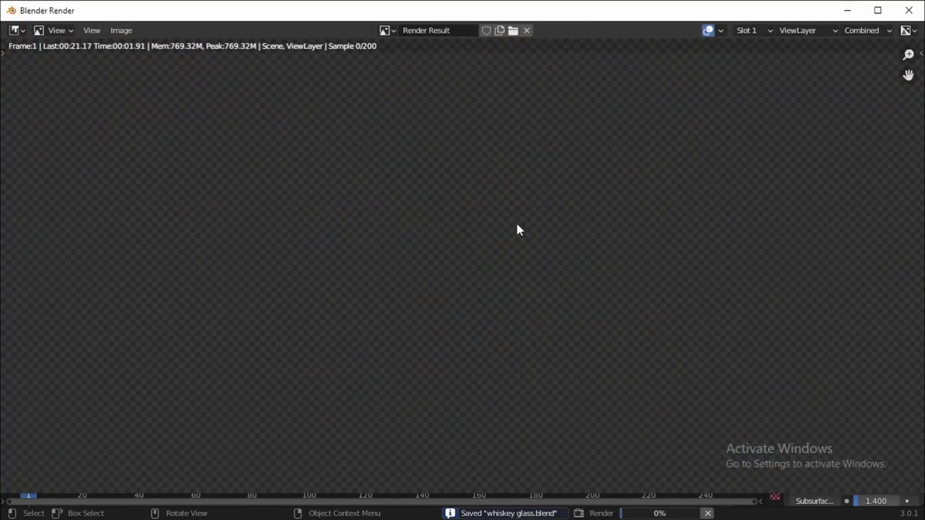
{"action": "scroll", "coordinate": [588, 169], "scroll_direction": "down", "scroll_amount": 3}
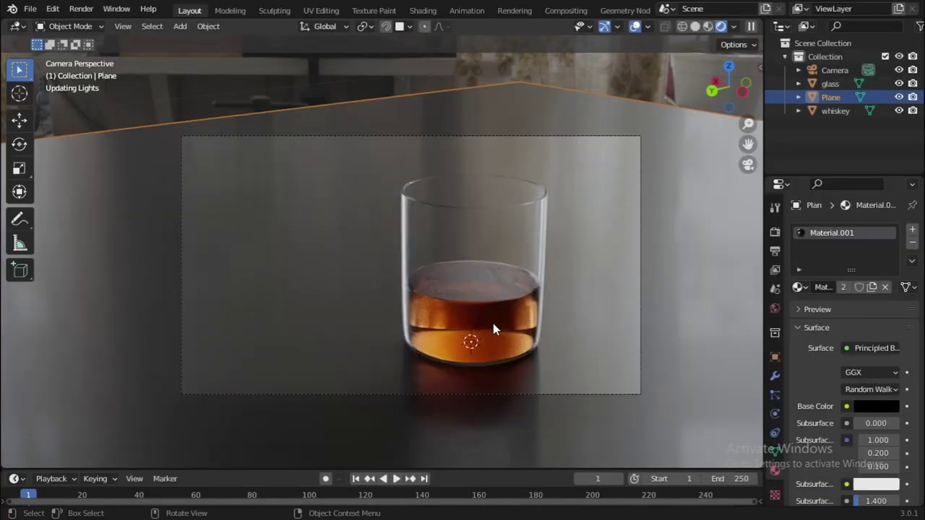
Step: Duplicate the whiskey liquid, move the copy to the left of the glass, and save
{"action": "left_click", "coordinate": [466, 318]}
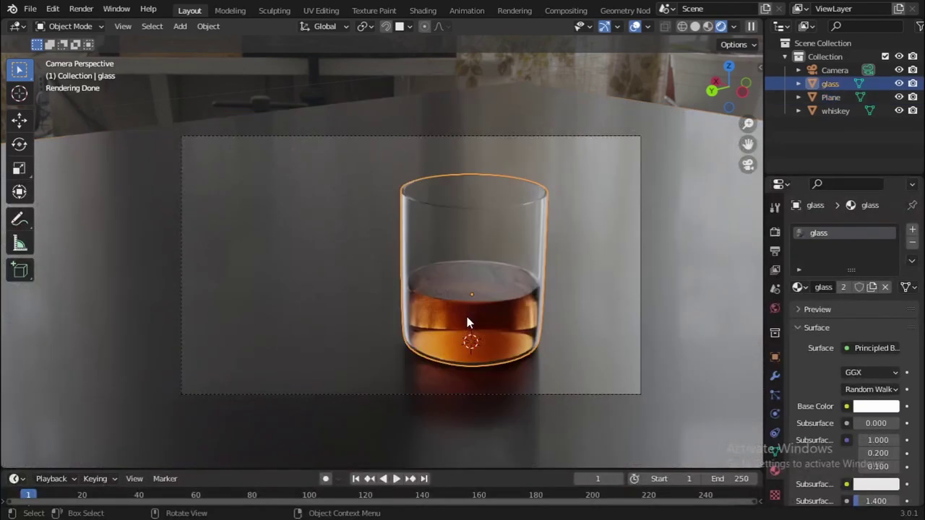
{"action": "left_click", "coordinate": [466, 318]}
{"action": "key", "text": "shift+d"}
{"action": "key", "text": "Escape"}
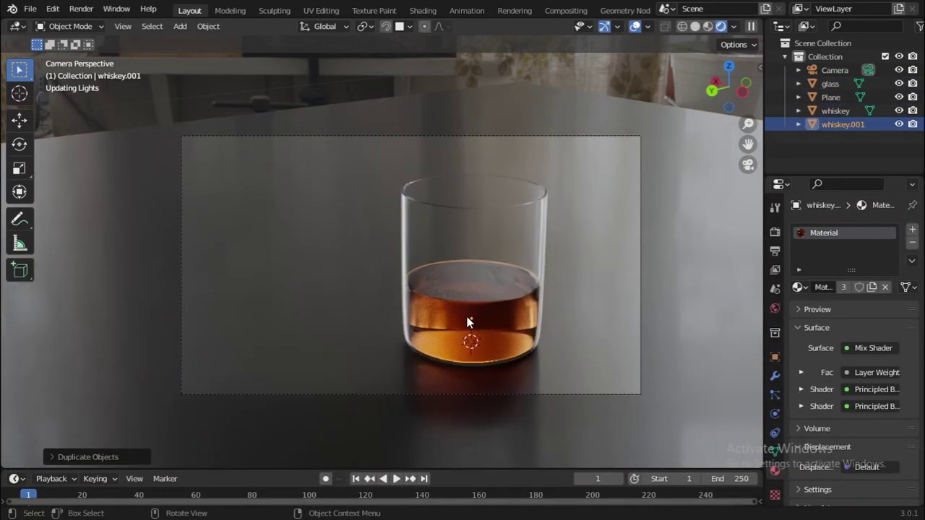
{"action": "key", "text": "g"}
{"action": "key", "text": "x"}
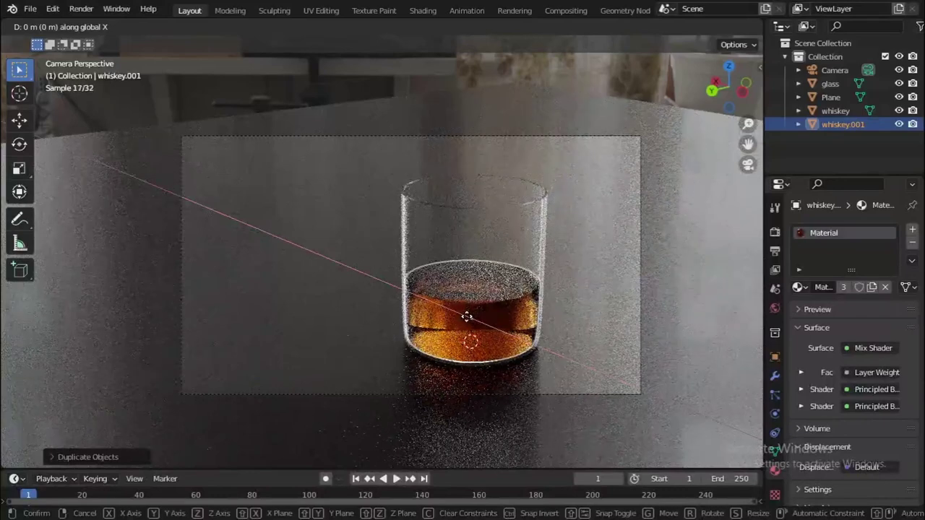
{"action": "left_click", "coordinate": [474, 315]}
{"action": "key", "text": "g"}
{"action": "left_click", "coordinate": [300, 283]}
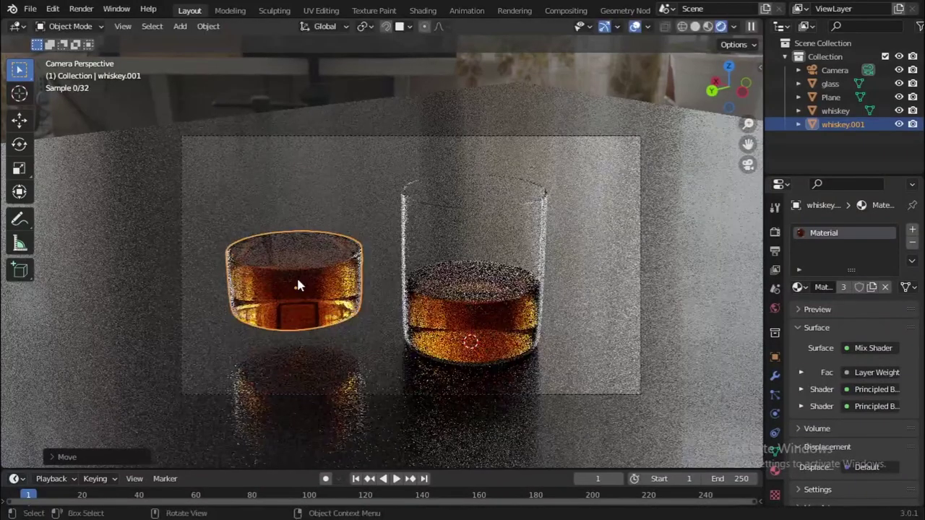
{"action": "key", "text": "ctrl+s"}
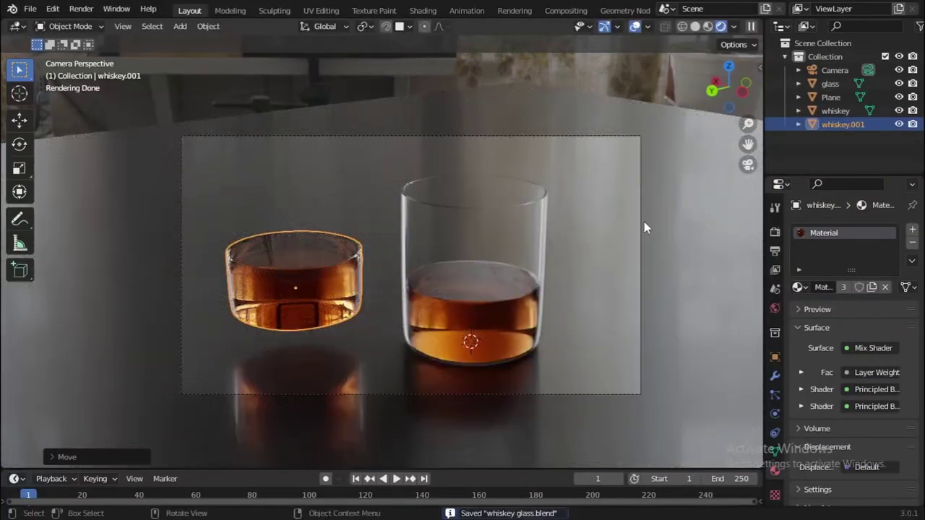
Step: Hide viewport overlays, frame the two glasses closer, save, and start a fresh render
{"action": "left_click", "coordinate": [635, 26]}
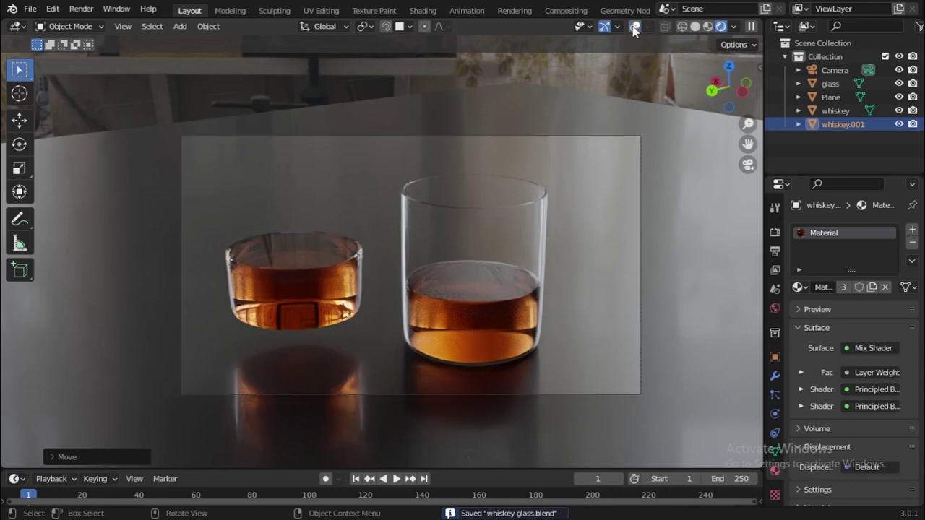
{"action": "middle_click_drag", "start_coordinate": [651, 156], "coordinate": [693, 248]}
{"action": "key", "text": "ctrl+s"}
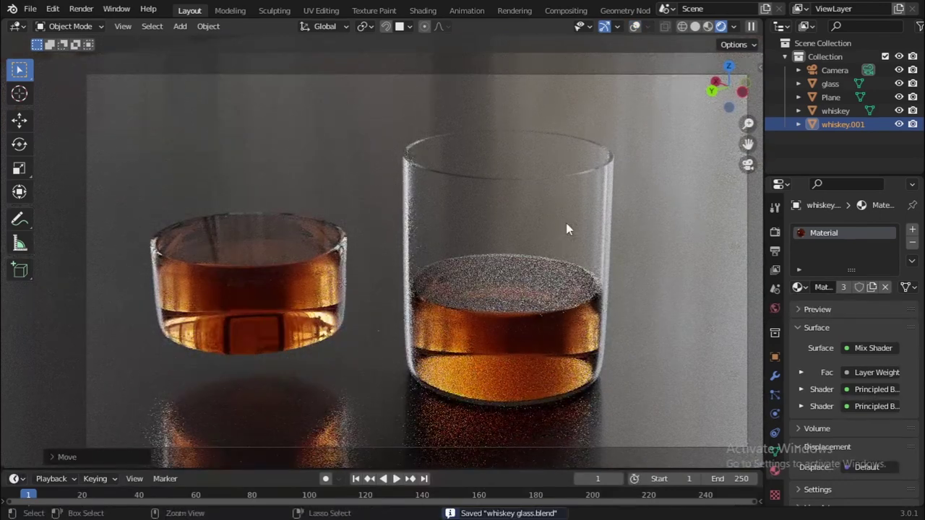
{"action": "key", "text": "F12"}
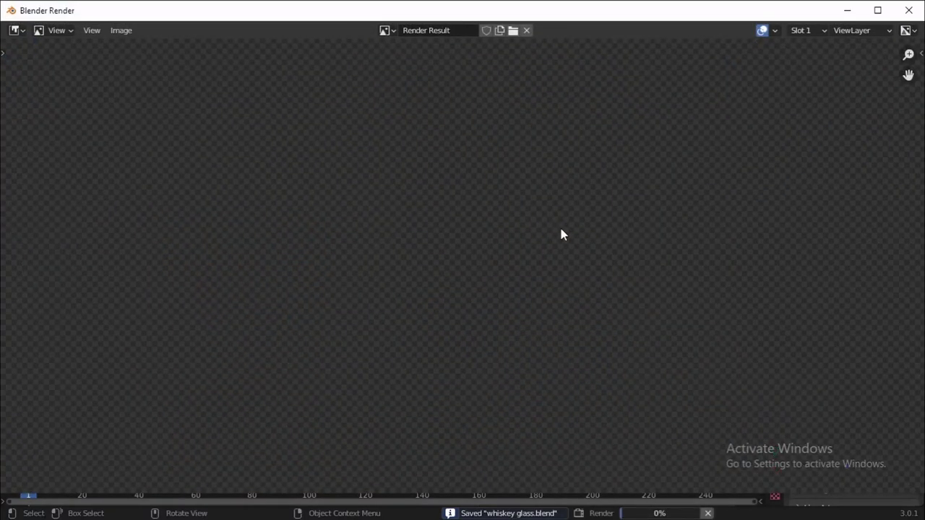
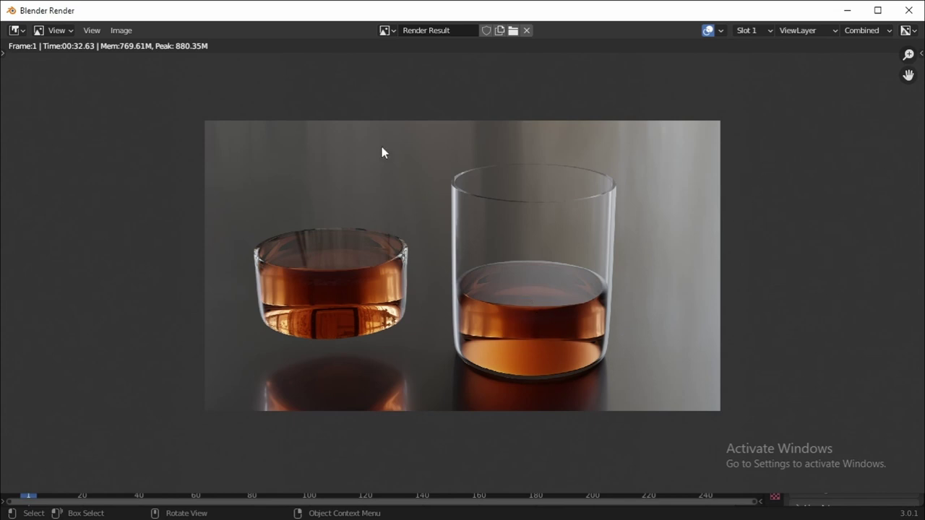
Step: Close the whiskey render window and load the recent file untitled.blend
{"action": "left_click", "coordinate": [846, 10]}
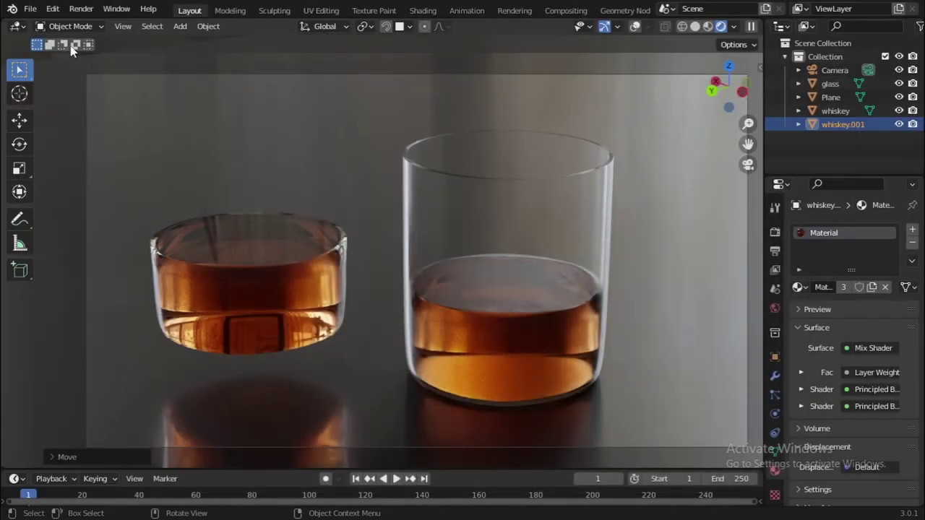
{"action": "left_click", "coordinate": [36, 8]}
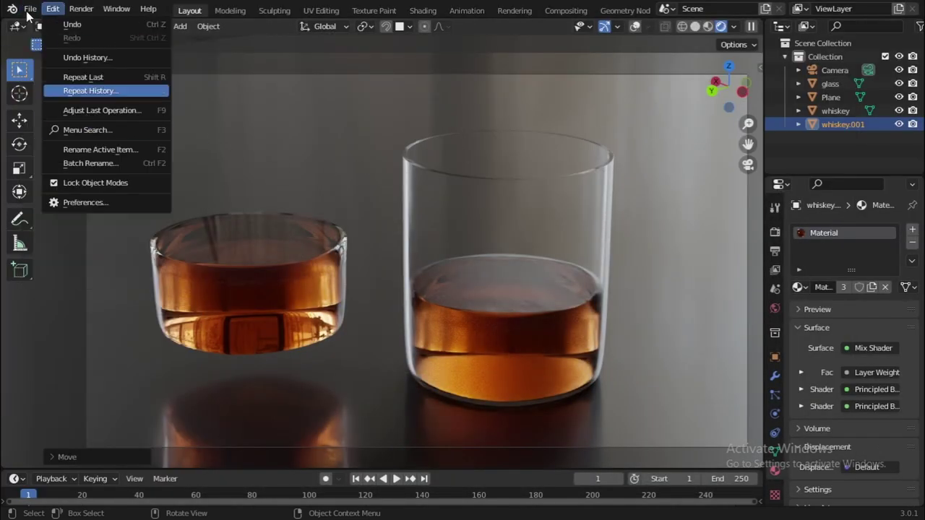
{"action": "left_click", "coordinate": [28, 10]}
{"action": "left_click", "coordinate": [28, 11]}
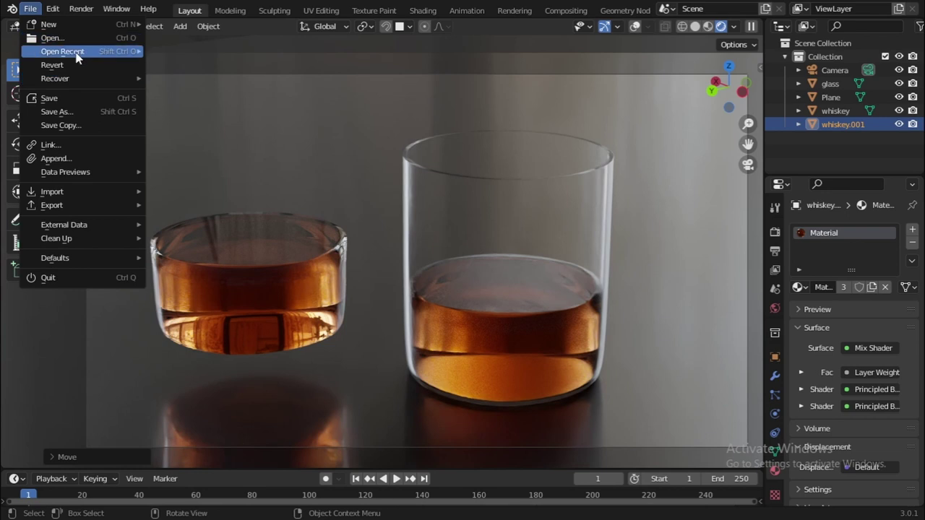
{"action": "mouse_move", "coordinate": [79, 52]}
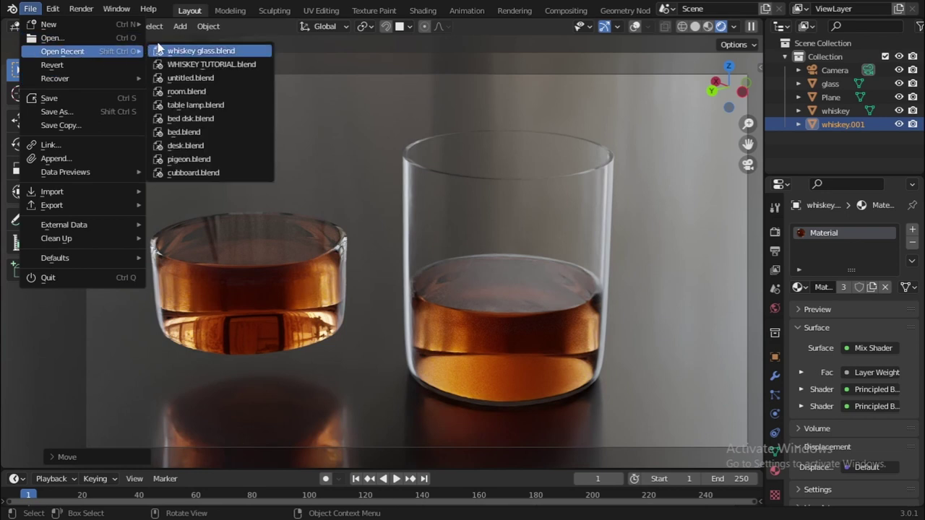
{"action": "left_click", "coordinate": [191, 78]}
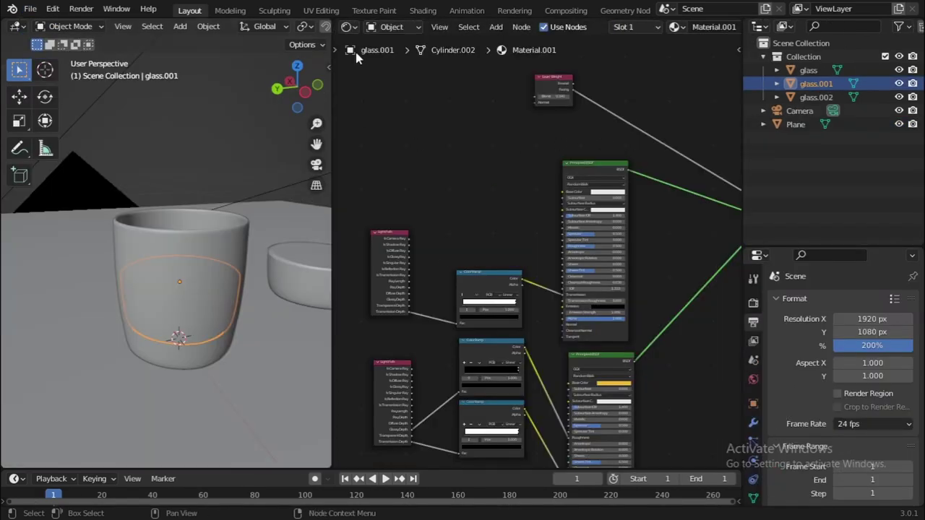
Step: Merge the node editor into the 3D view, switch to Rendered shading, and save
{"action": "scroll", "coordinate": [544, 220], "scroll_direction": "down", "scroll_amount": 3}
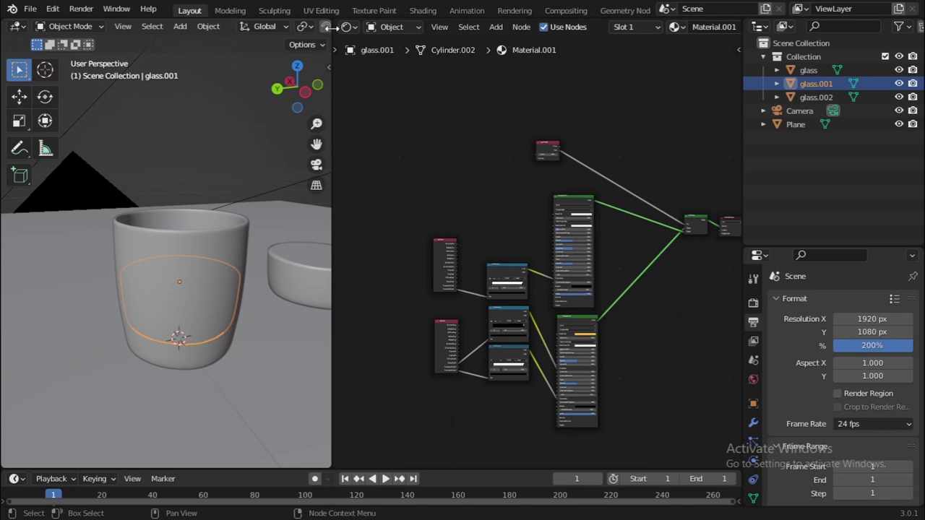
{"action": "left_click_drag", "start_coordinate": [329, 22], "coordinate": [516, 225]}
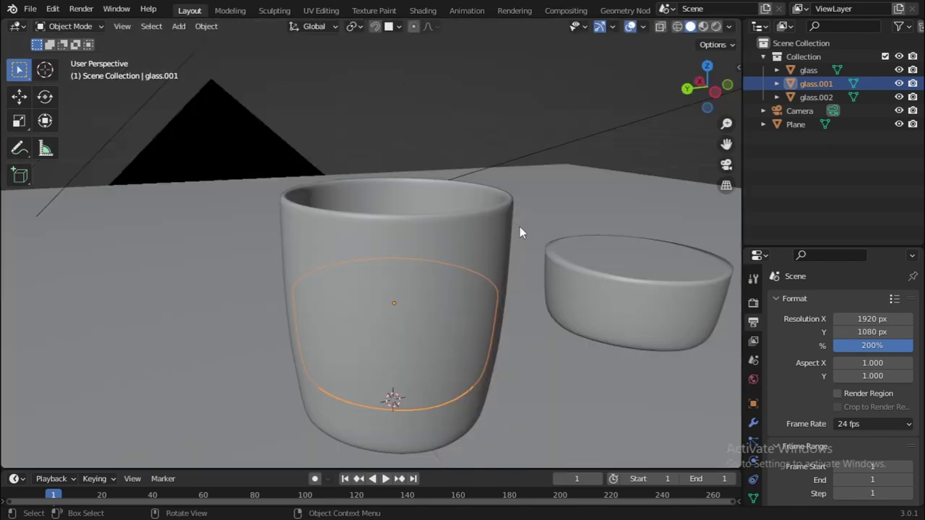
{"action": "key", "text": "z"}
{"action": "left_click", "coordinate": [535, 110]}
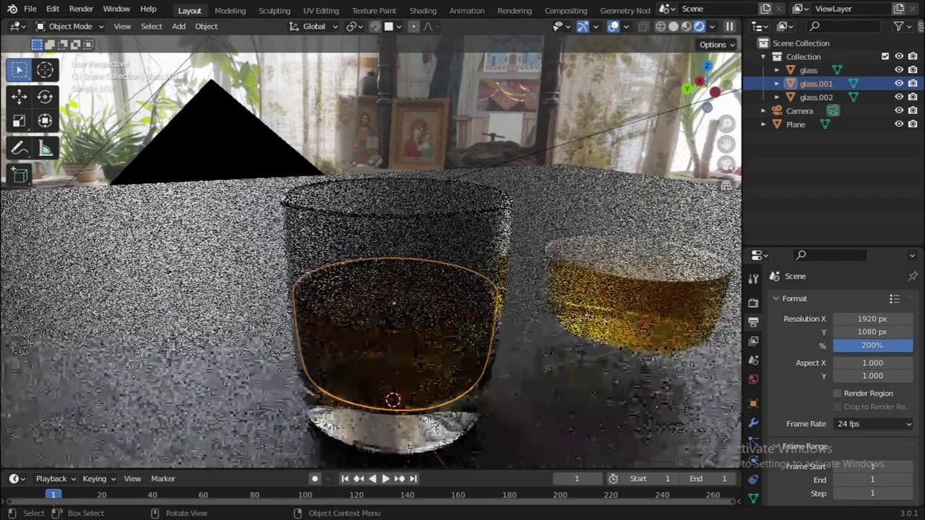
{"action": "middle_click_drag", "start_coordinate": [648, 188], "coordinate": [492, 74]}
{"action": "key", "text": "ctrl+s"}
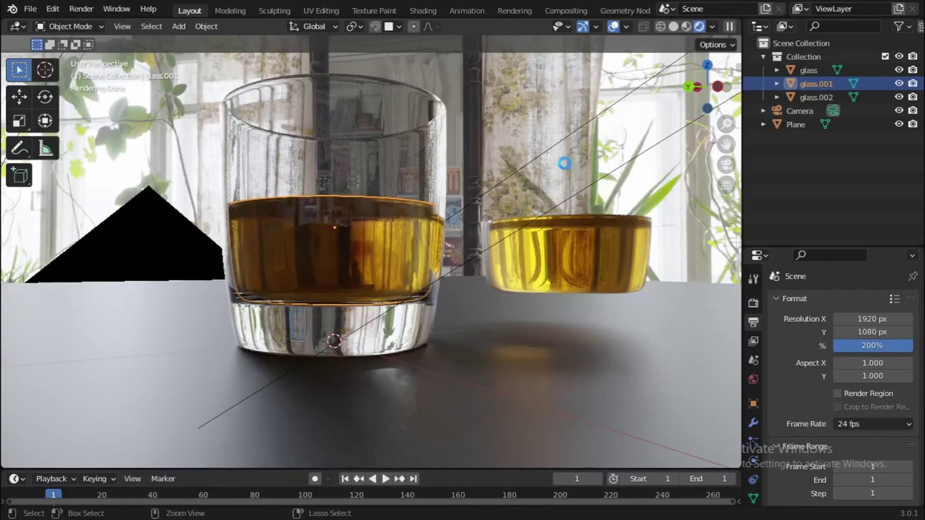
Step: Look through the scene camera, orbit down onto the glasses, and save again
{"action": "left_click", "coordinate": [726, 164]}
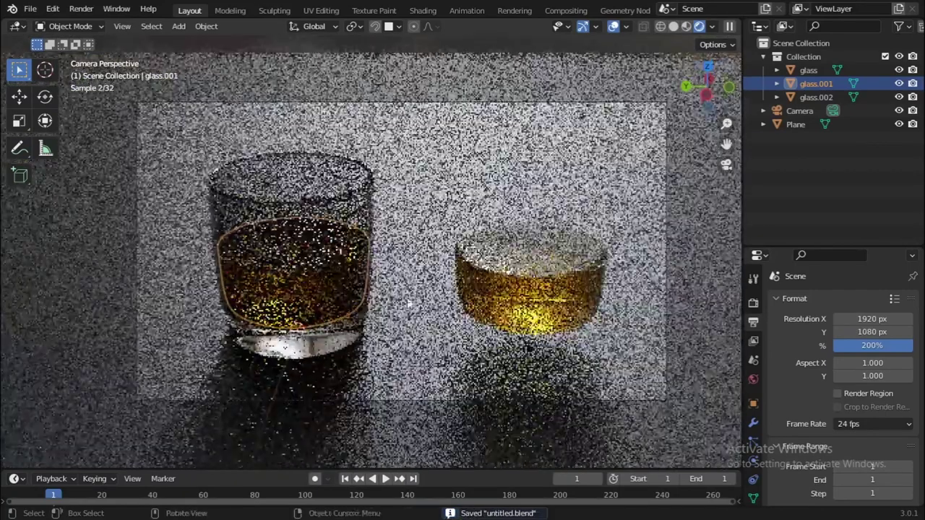
{"action": "middle_click_drag", "start_coordinate": [405, 314], "coordinate": [317, 205]}
{"action": "scroll", "coordinate": [395, 288], "scroll_direction": "up", "scroll_amount": 3}
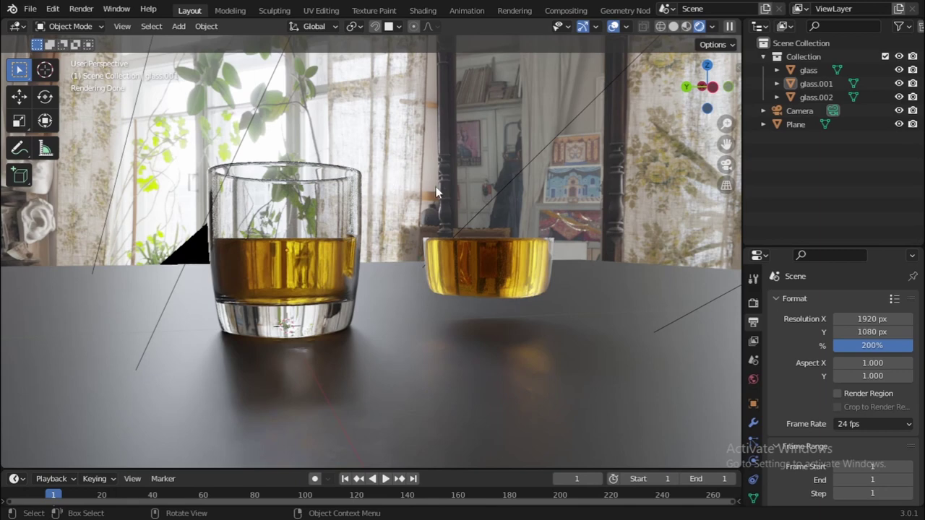
{"action": "middle_click_drag", "start_coordinate": [439, 192], "coordinate": [381, 181]}
{"action": "key", "text": "ctrl+s"}
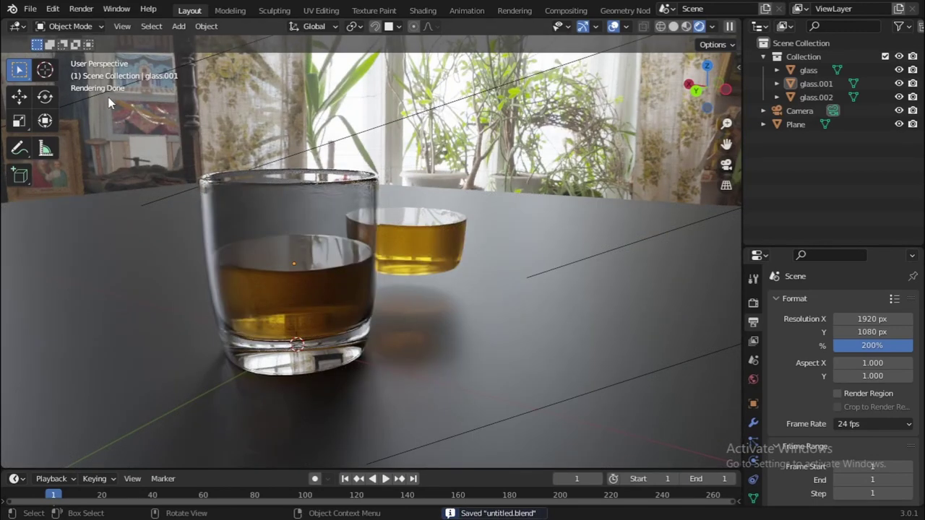
Step: Reopen whiskey glass.blend from the recent files list
{"action": "left_click", "coordinate": [31, 8]}
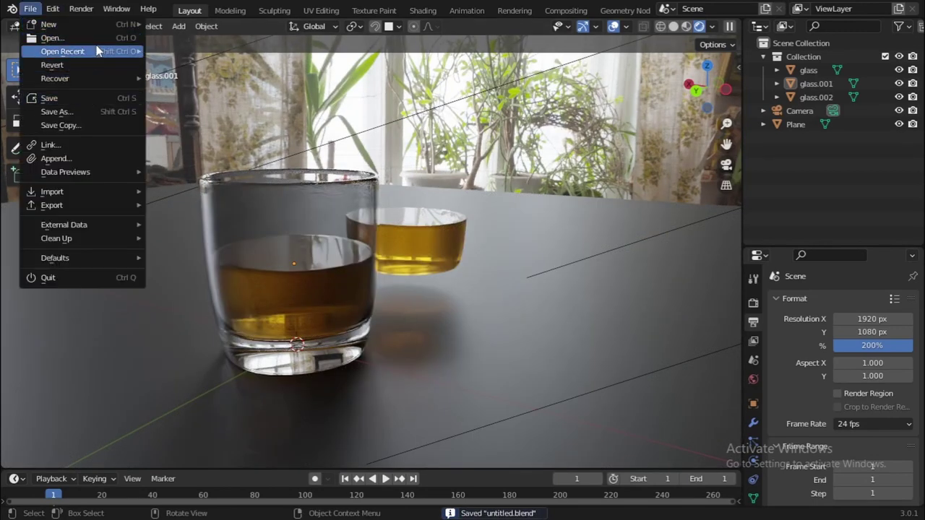
{"action": "mouse_move", "coordinate": [97, 51]}
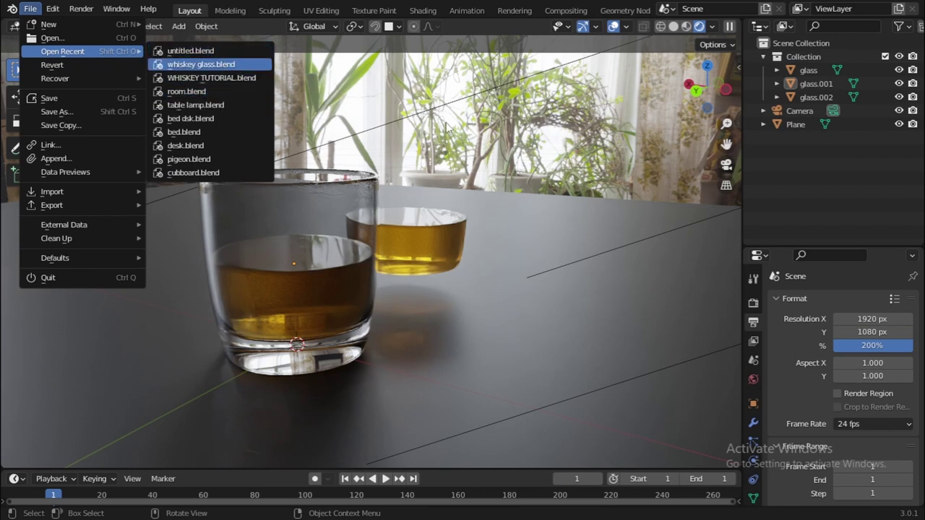
{"action": "left_click", "coordinate": [237, 66]}
Step: Switch the whiskey scene to Rendered shading, leave camera view, zoom in, and save
{"action": "key", "text": "z"}
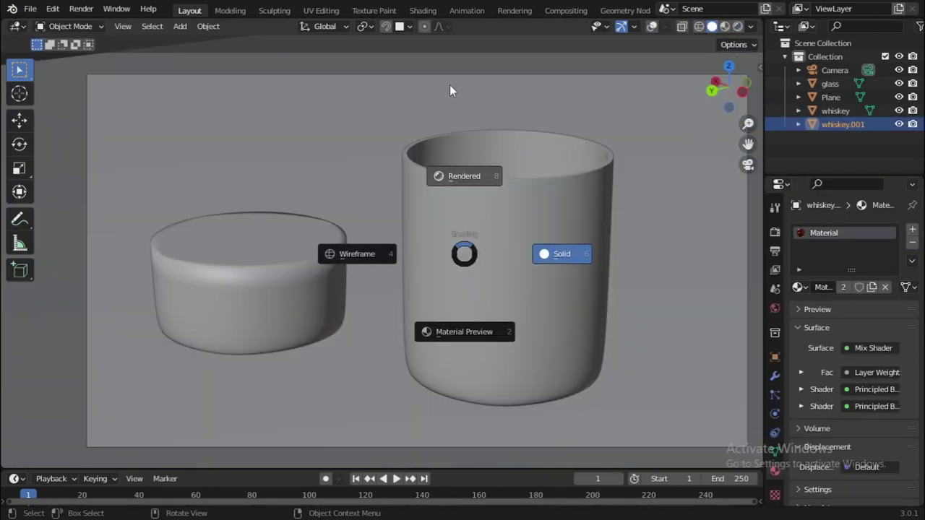
{"action": "left_click", "coordinate": [450, 89]}
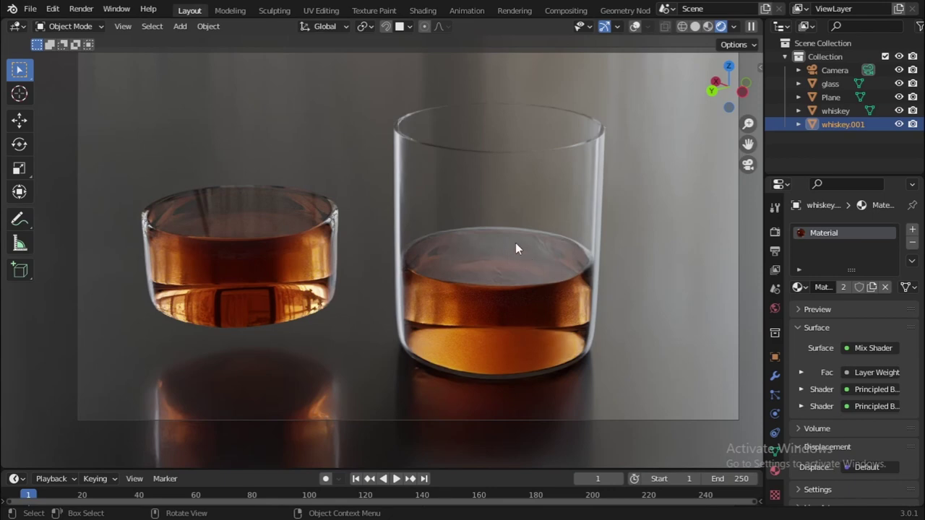
{"action": "key", "text": "KP_0"}
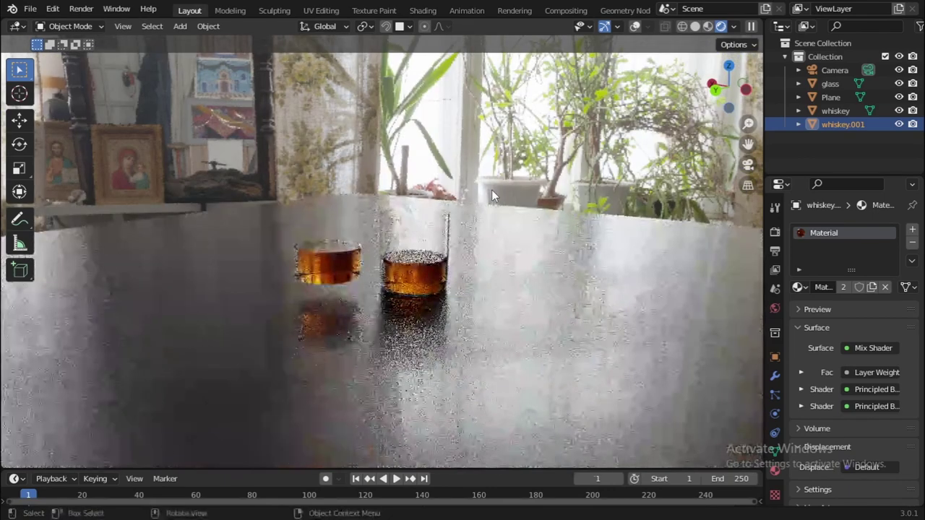
{"action": "scroll", "coordinate": [478, 226], "scroll_direction": "up", "scroll_amount": 6}
{"action": "key", "text": "ctrl+s"}
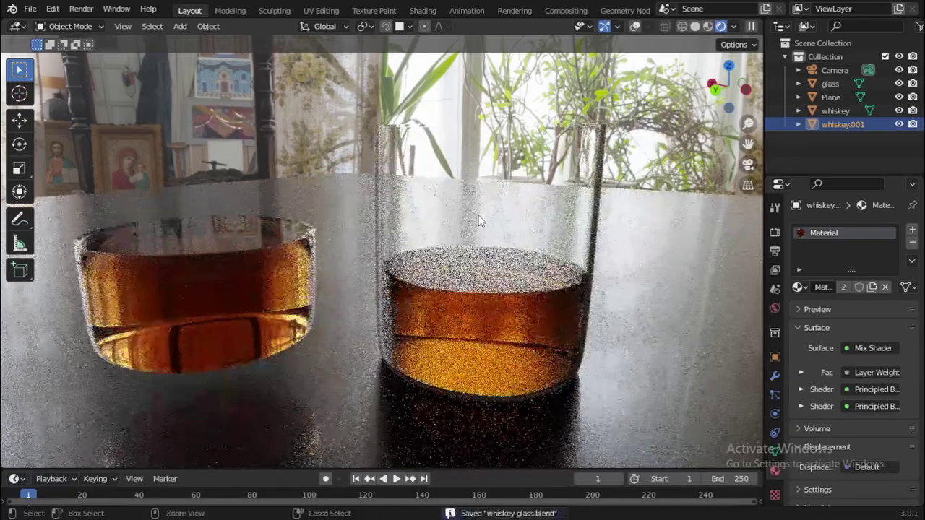
Step: Orbit around the glasses via a straight front view back to a perspective showing the room
{"action": "middle_click_drag", "start_coordinate": [558, 178], "coordinate": [526, 188]}
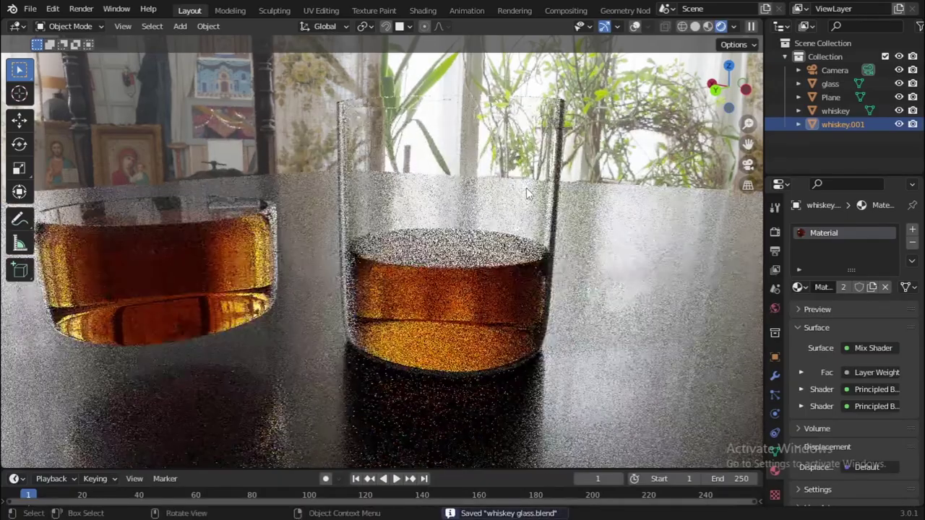
{"action": "left_click", "coordinate": [714, 91]}
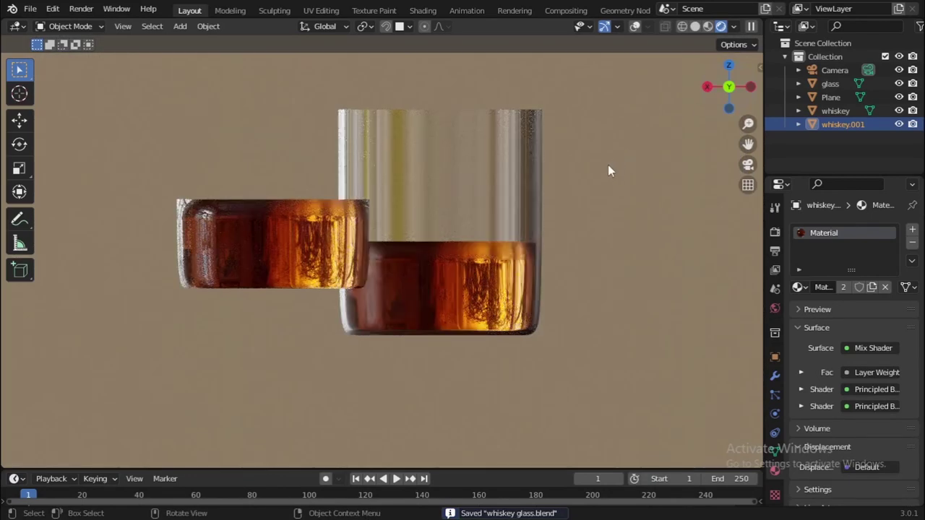
{"action": "middle_click_drag", "start_coordinate": [608, 170], "coordinate": [560, 132]}
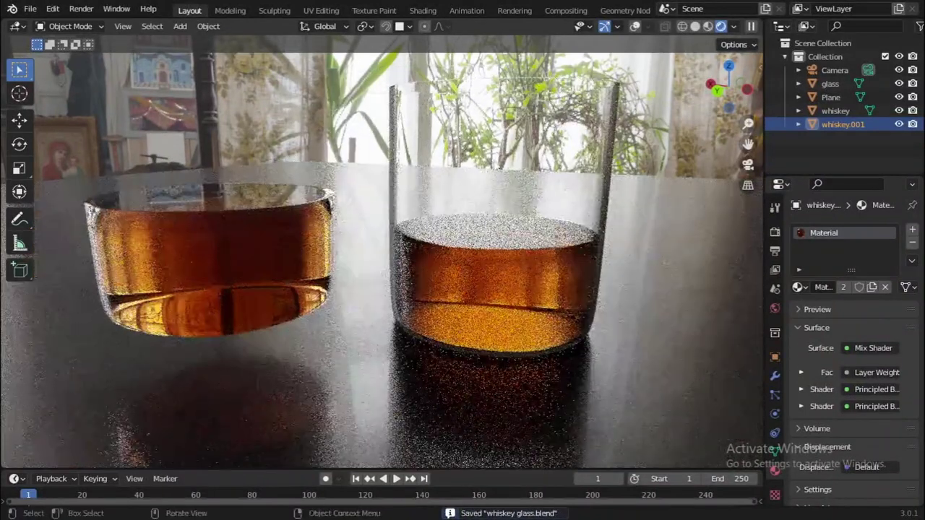